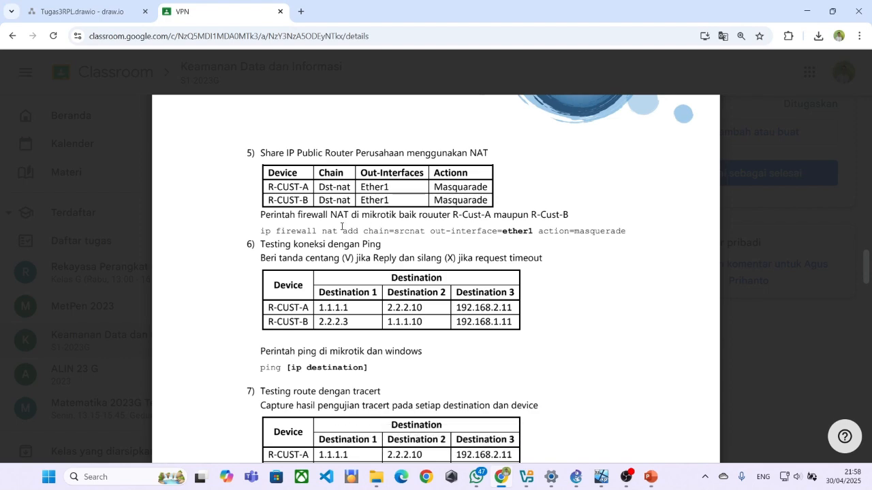
Scroll through the Praktikum VPN Client to Office.pdf lab steps, ending back on page 1.
scroll(388, 202, "down", 1)
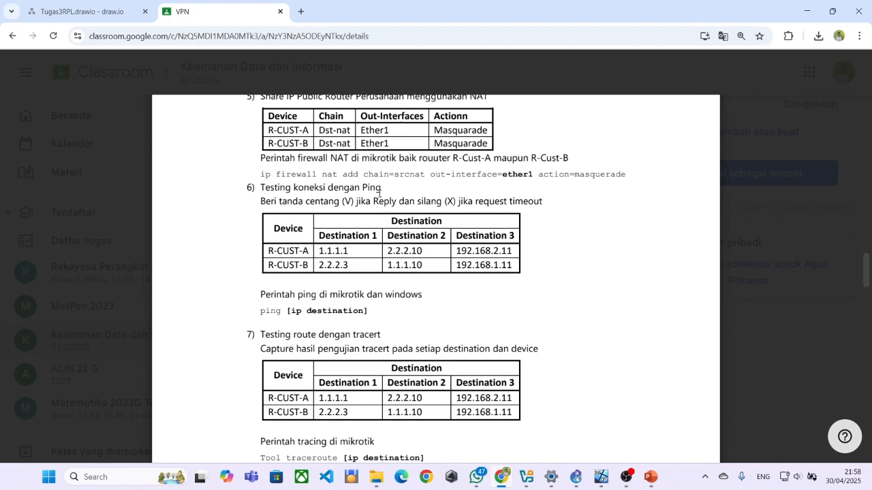
scroll(390, 197, "down", 1)
scroll(348, 209, "down", 10)
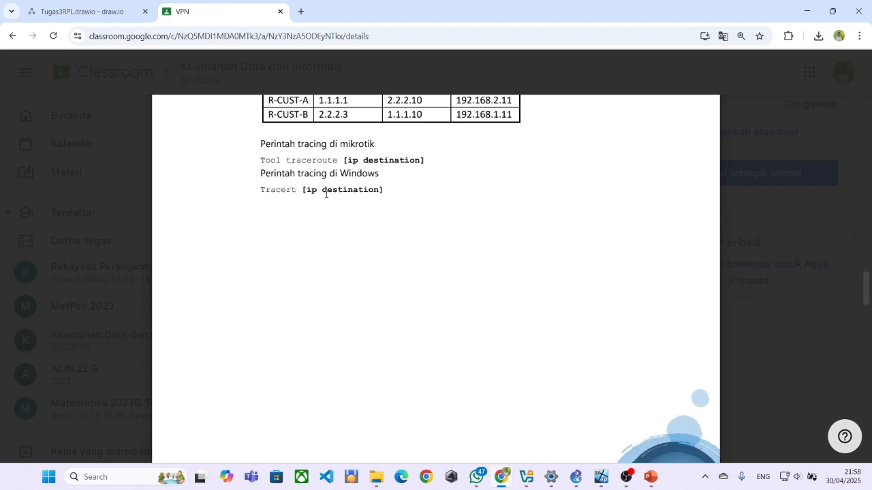
scroll(281, 173, "up", 1)
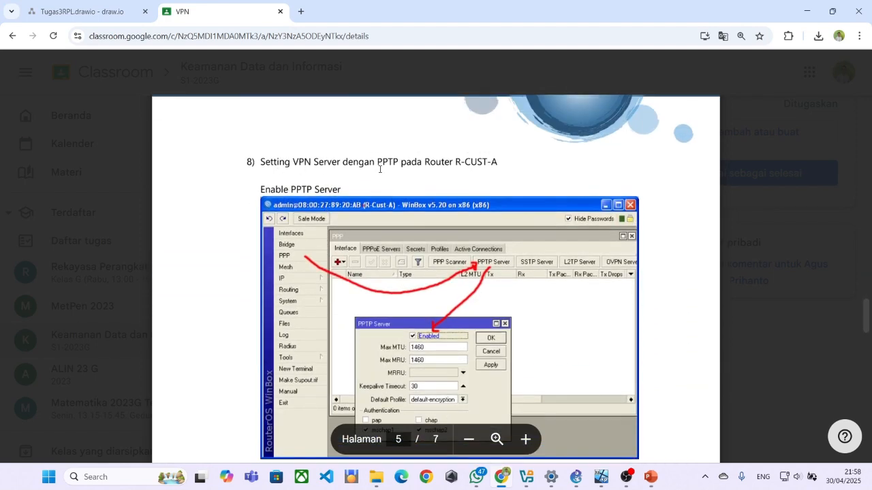
scroll(380, 169, "down", 10)
scroll(341, 191, "down", 10)
scroll(342, 191, "down", 10)
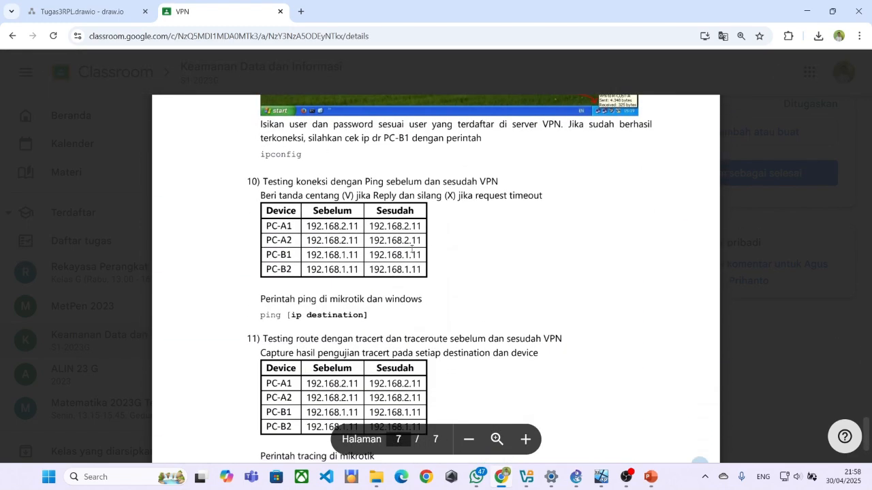
scroll(411, 247, "down", 3)
scroll(307, 297, "up", 15)
scroll(308, 297, "up", 15)
scroll(309, 299, "up", 15)
scroll(323, 291, "up", 5)
scroll(325, 293, "down", 2)
scroll(324, 293, "up", 5)
scroll(324, 291, "down", 3)
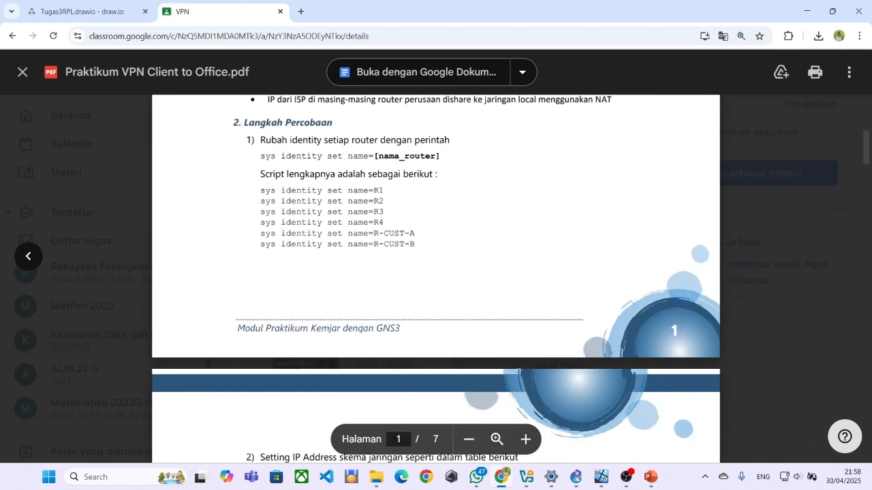
In GNS3's Cobacoba topology, shift Swi-C slightly left and nudge PC-5, then bring up VirtualBox Manager.
left_click(576, 476)
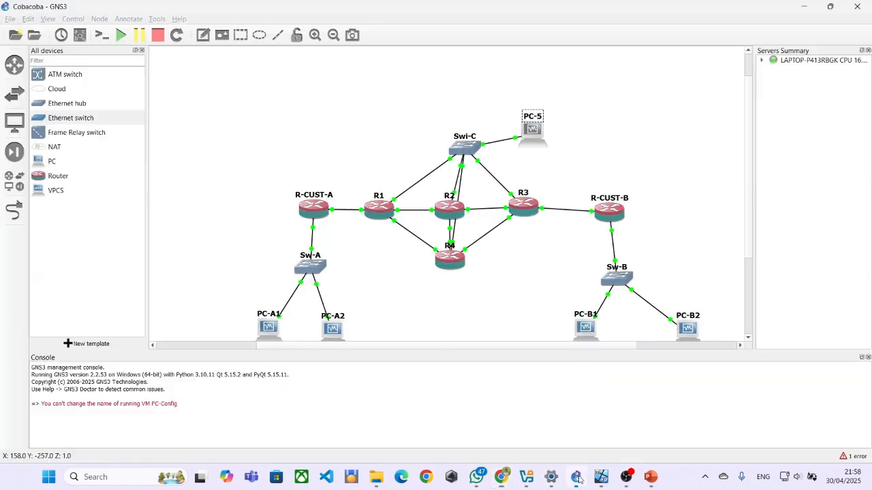
left_click(466, 148)
left_click_drag(465, 148, 450, 148)
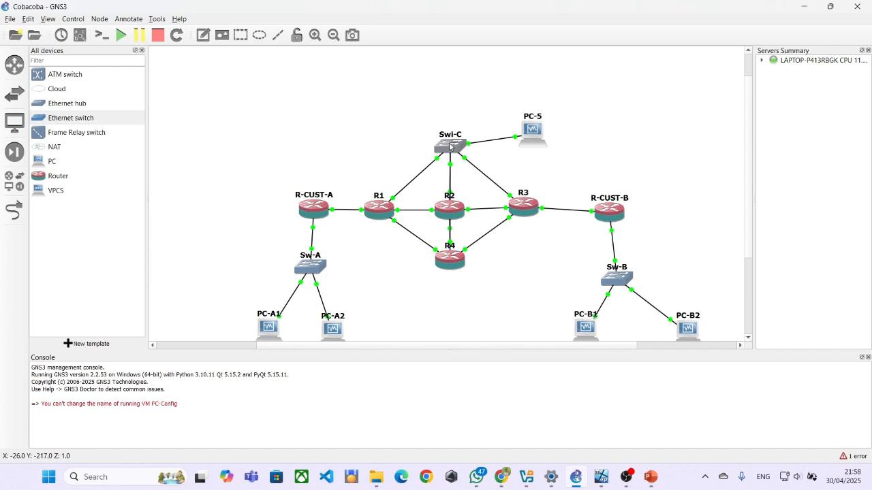
left_click_drag(532, 133, 540, 142)
scroll(495, 177, "down", 1)
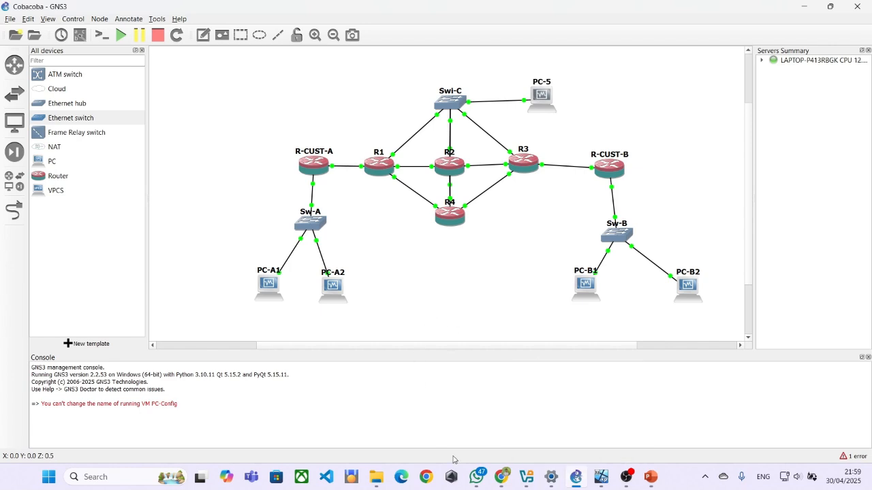
left_click(522, 475)
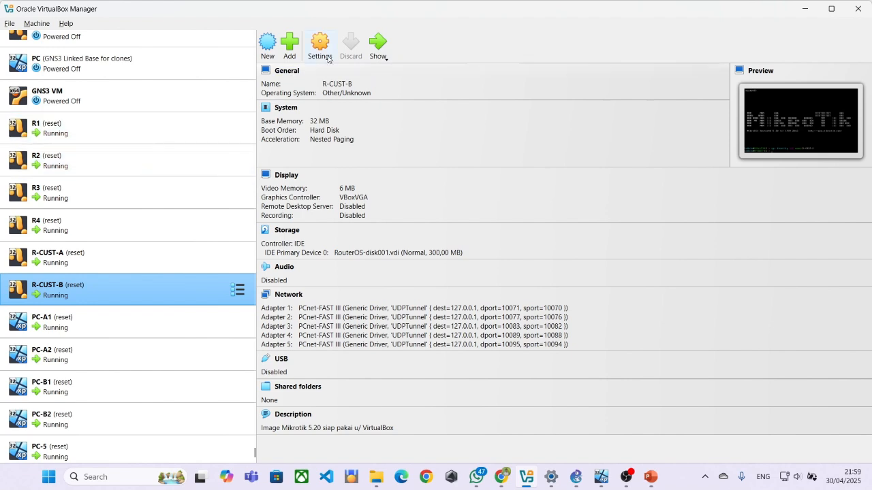
Open the R-CUST-B and R-CUST-A router console windows.
left_click(377, 51)
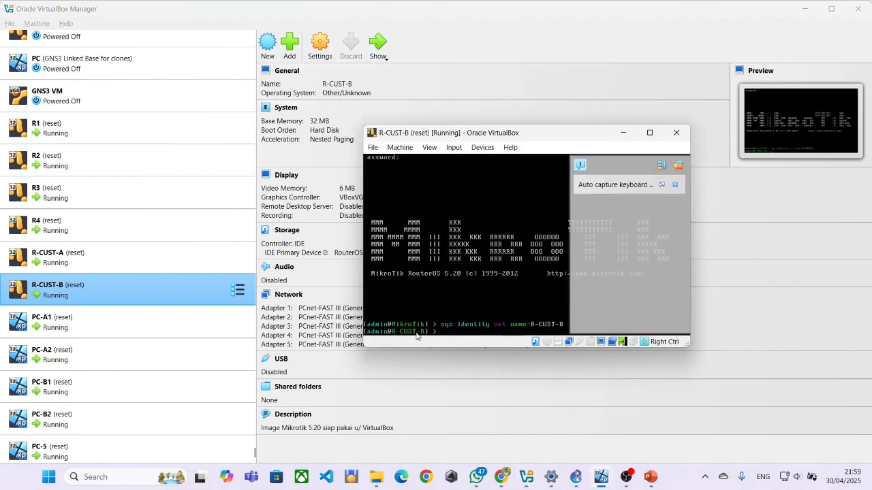
left_click(678, 167)
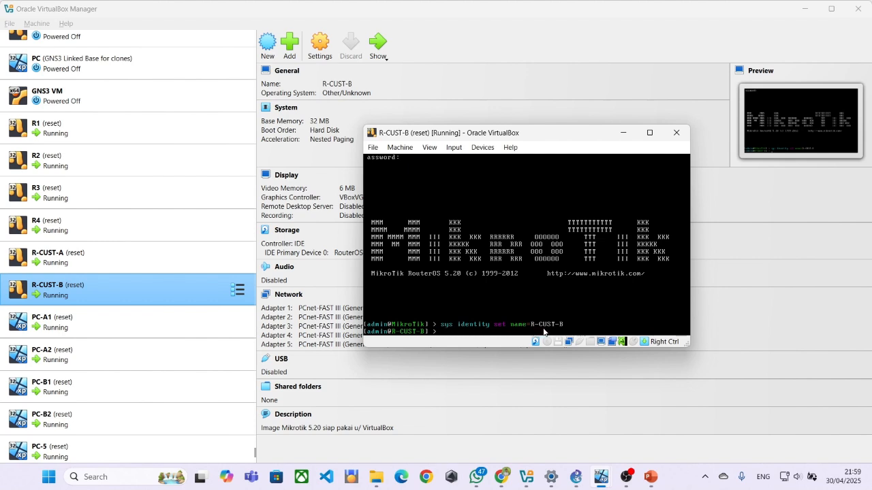
left_click(190, 260)
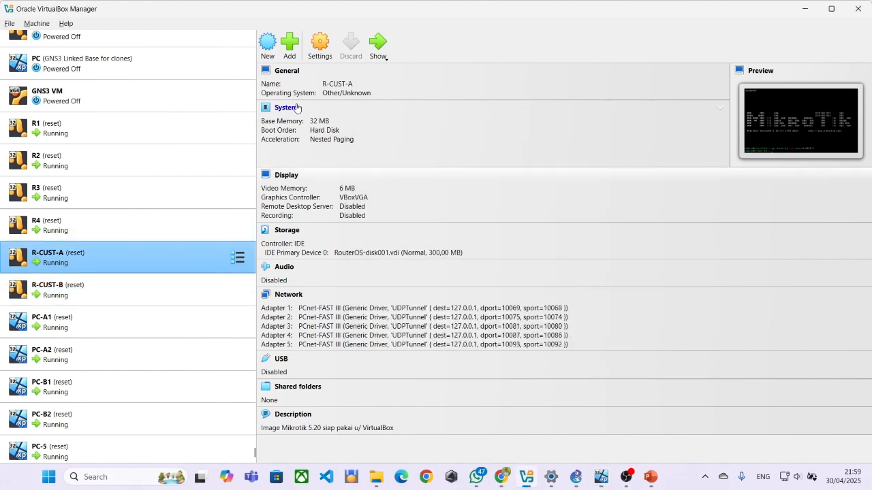
left_click(377, 45)
Open the R4 router's console and let it capture keyboard input.
left_click(121, 221)
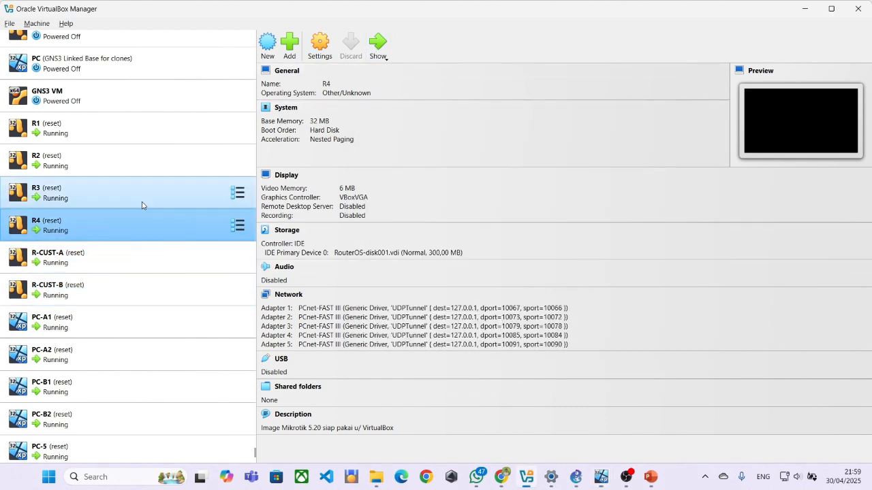
left_click(374, 42)
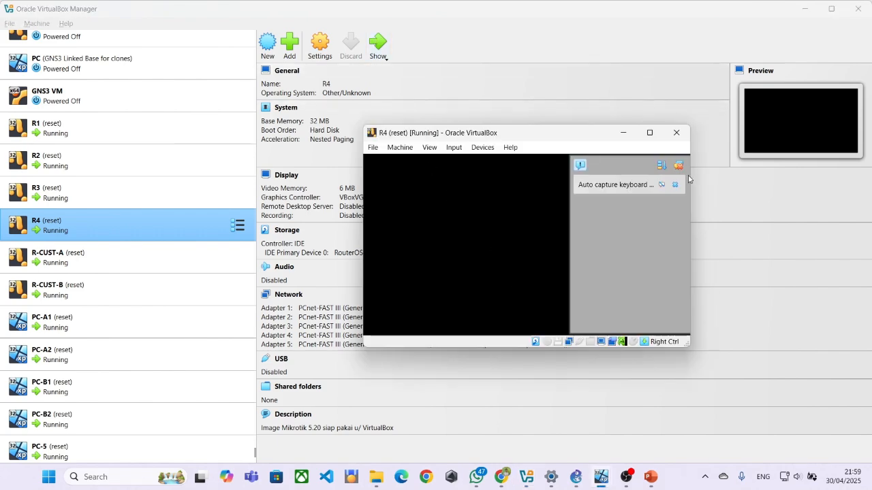
left_click(678, 166)
left_click(488, 209)
left_click(539, 326)
left_click(539, 326)
left_click(502, 318)
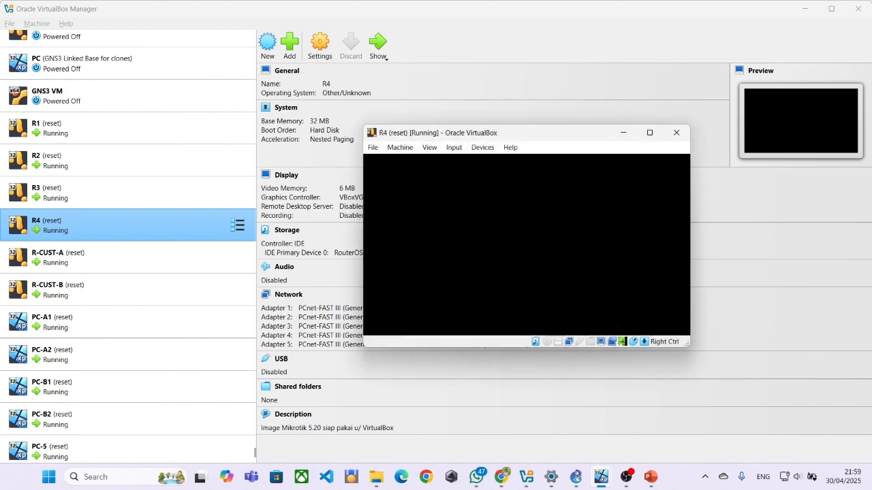
Log in to R4 as admin with an empty password and set its system identity to R4.
type("a")
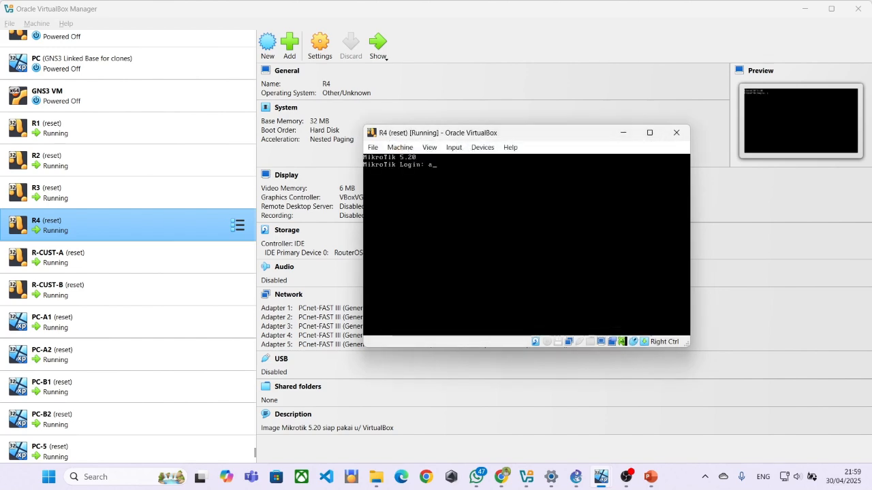
type("dmin")
key("Return")
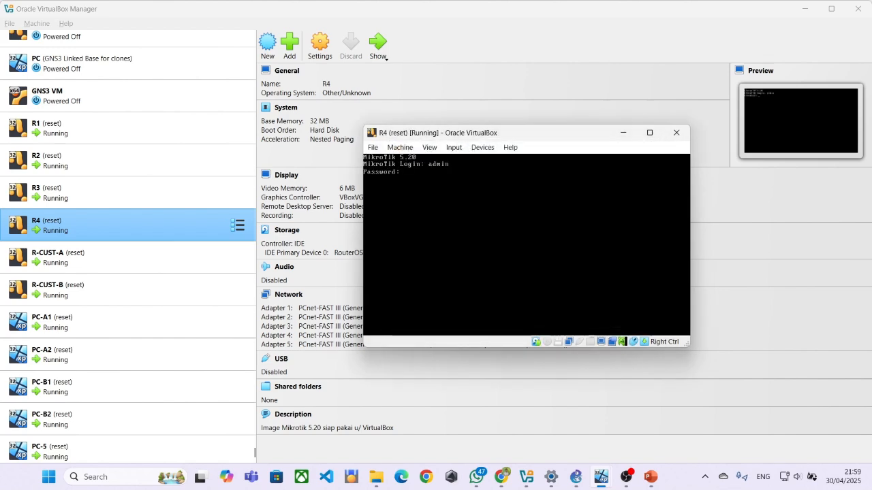
key("Return")
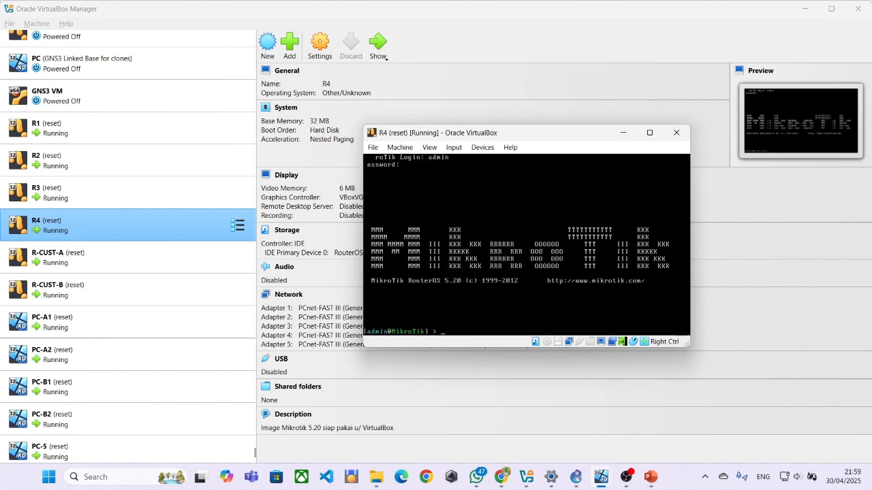
type("sys identity set name=R4")
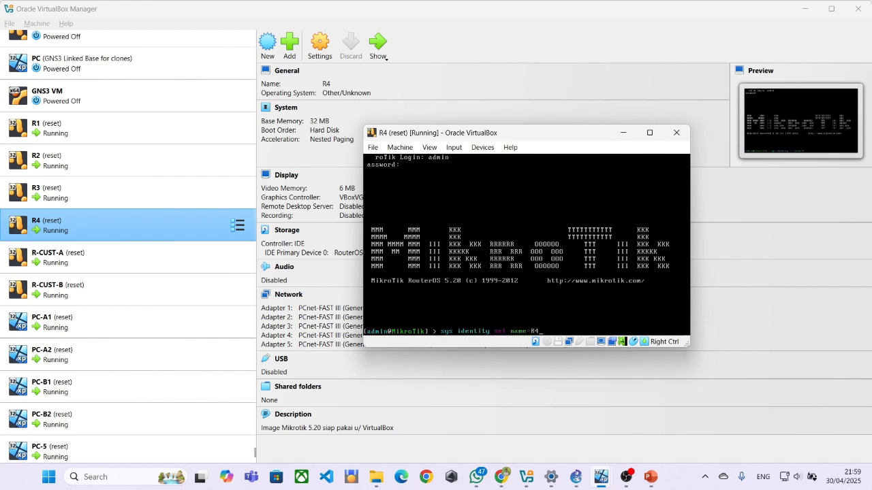
key("Return")
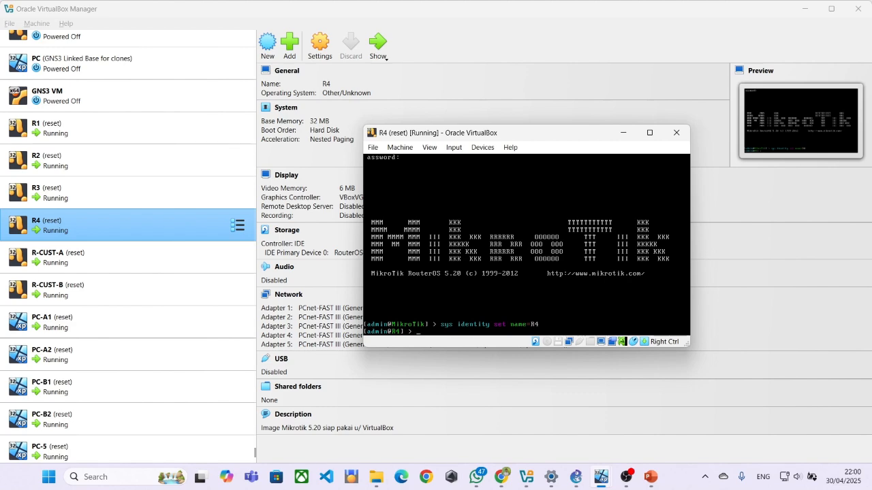
mouse_move(608, 477)
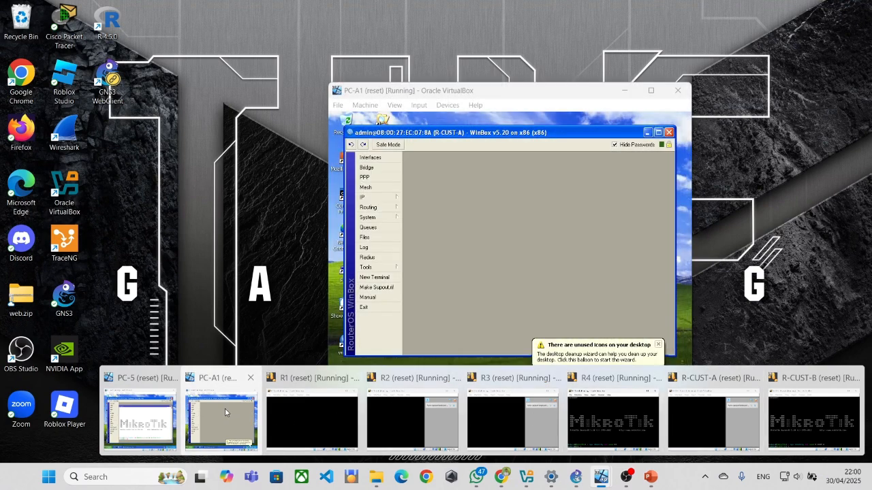
Open the PC-B1 VM window, and in PC-A1 relaunch WinBox connected to R-CUST-A.
left_click(225, 409)
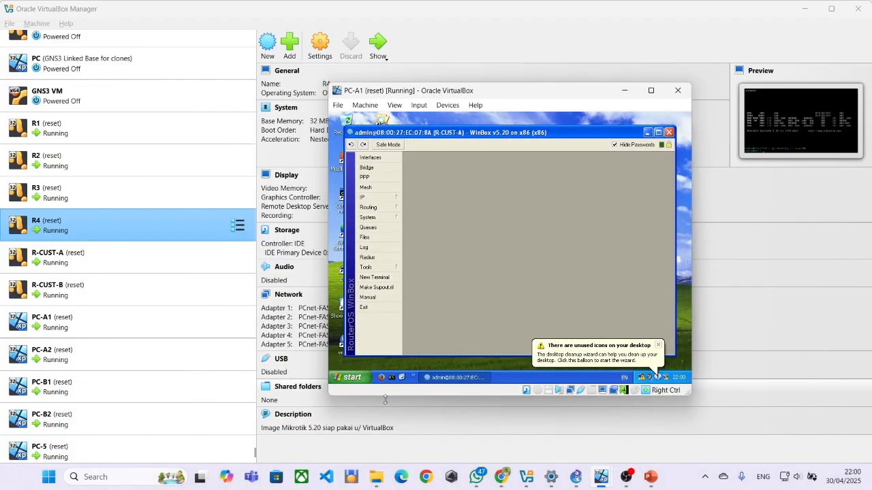
left_click(87, 394)
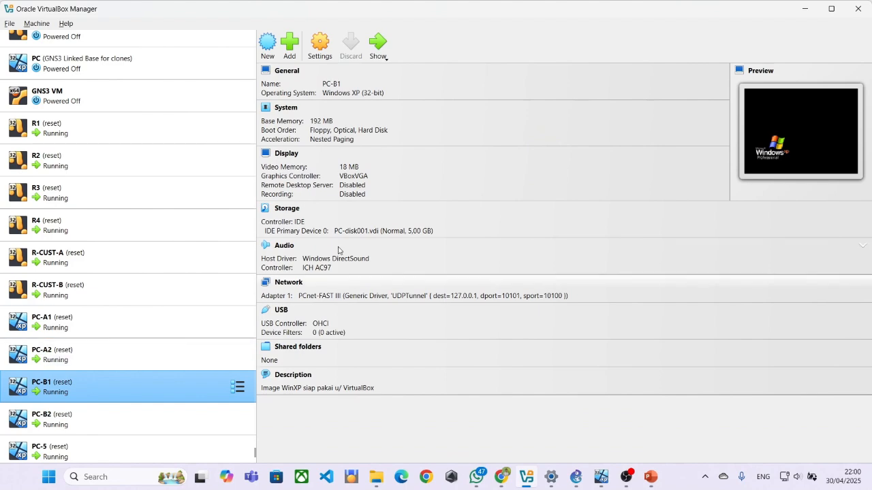
left_click(600, 479)
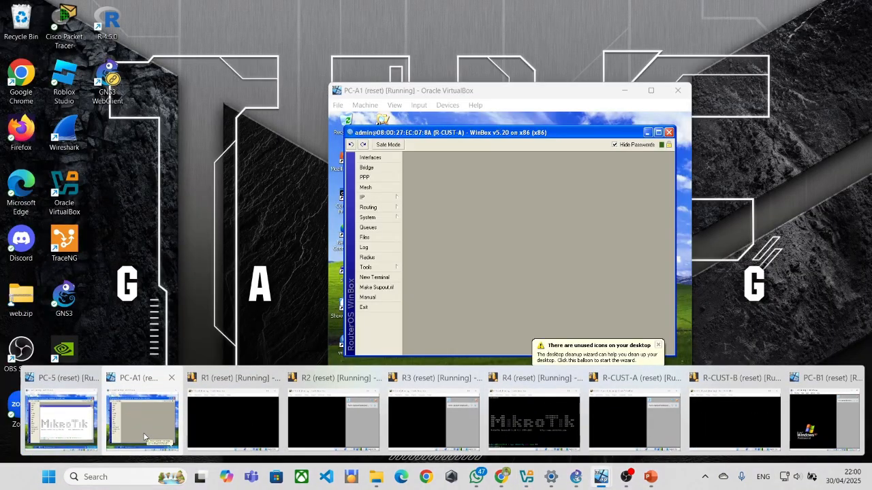
left_click(144, 437)
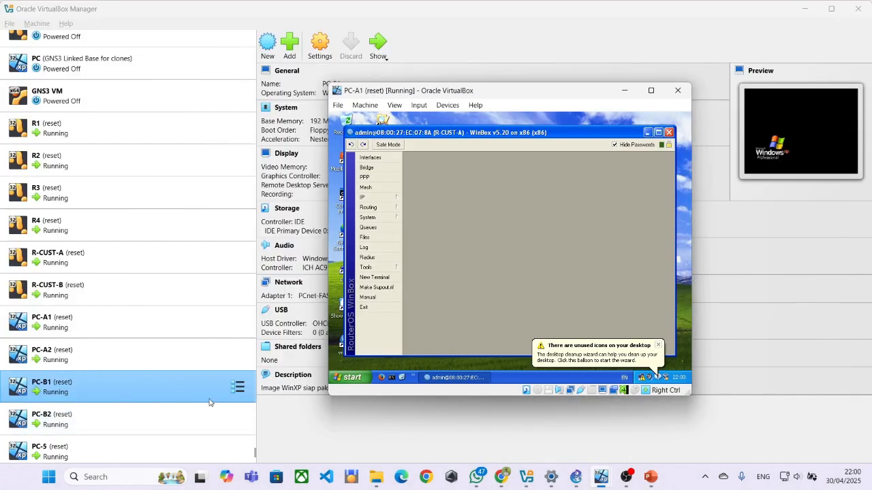
left_click(669, 132)
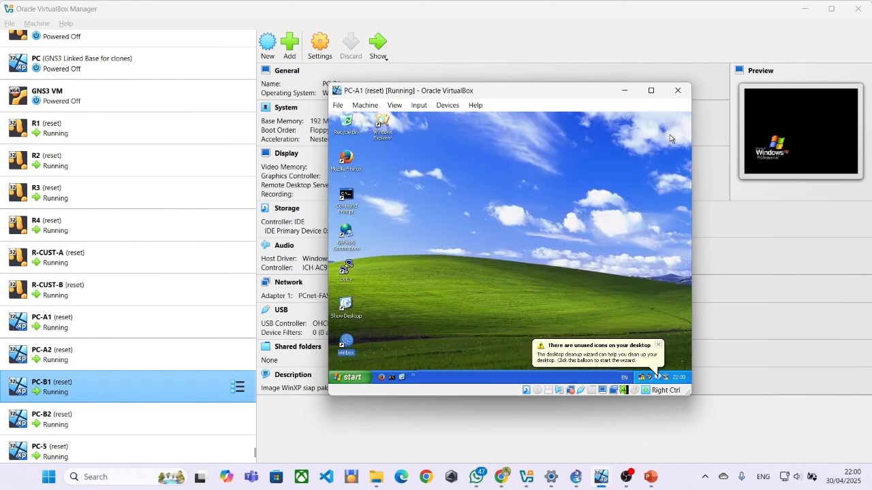
double_click(348, 341)
left_click(442, 134)
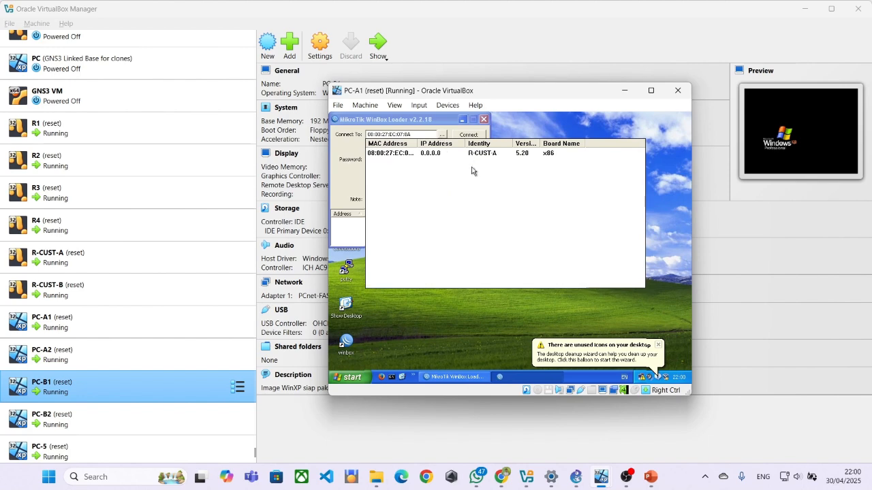
left_click(469, 154)
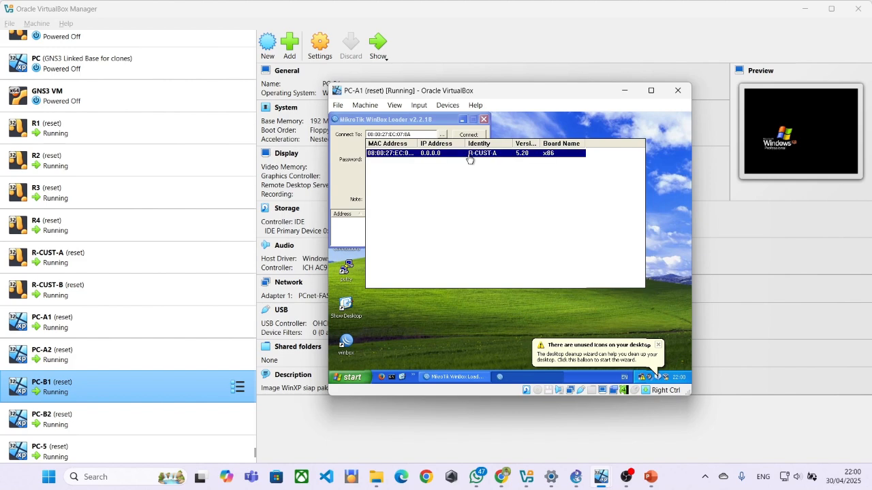
left_click(465, 134)
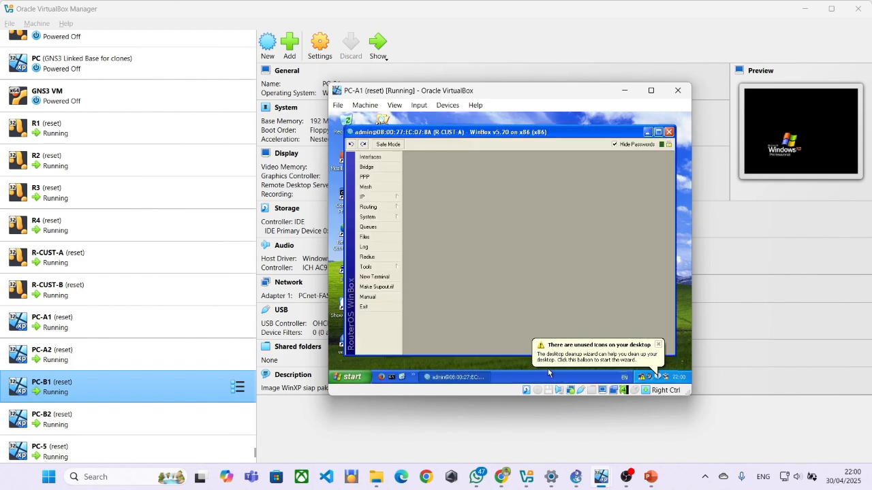
In the PC-B1 VM, launch WinBox and connect to the R-CUST-B router.
mouse_move(600, 485)
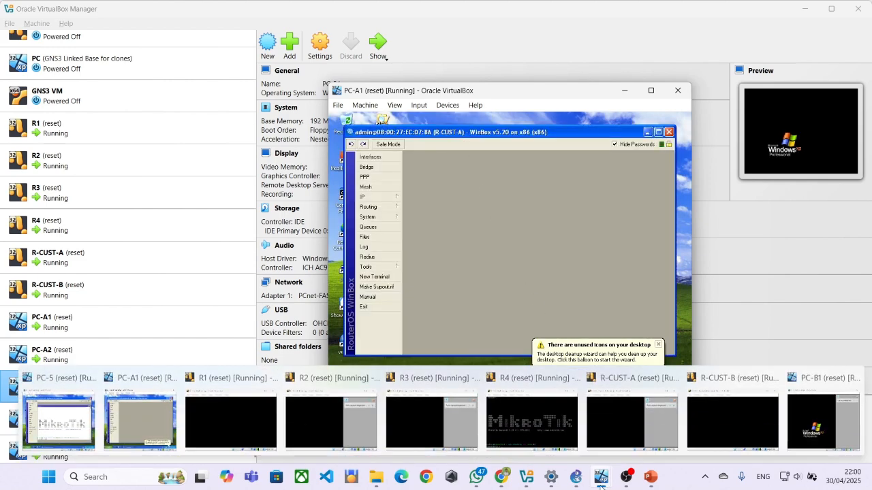
left_click(609, 459)
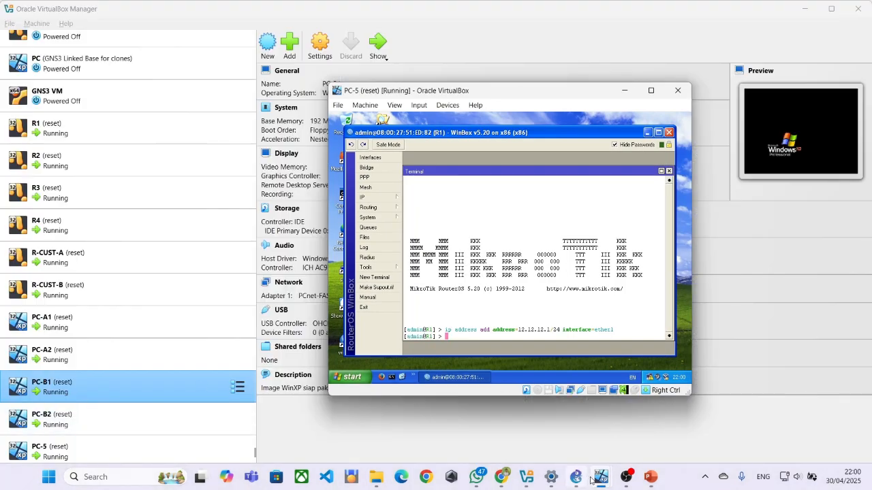
left_click(842, 440)
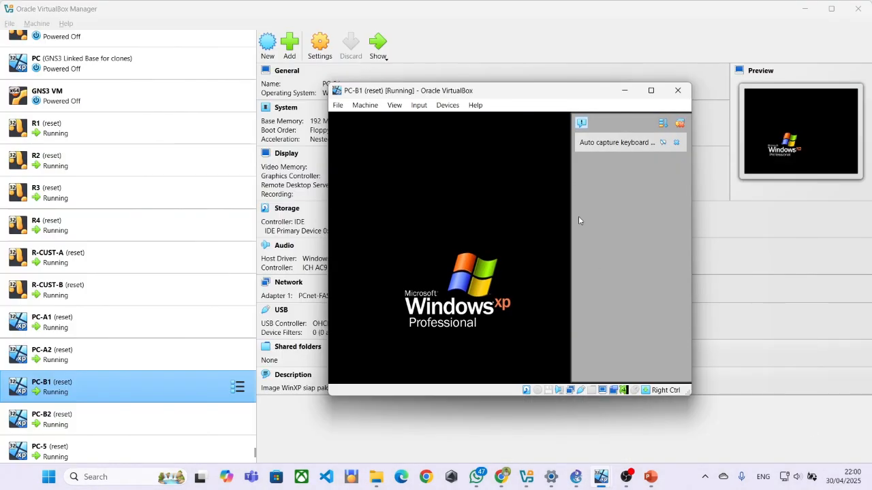
left_click(678, 122)
double_click(346, 341)
left_click(442, 135)
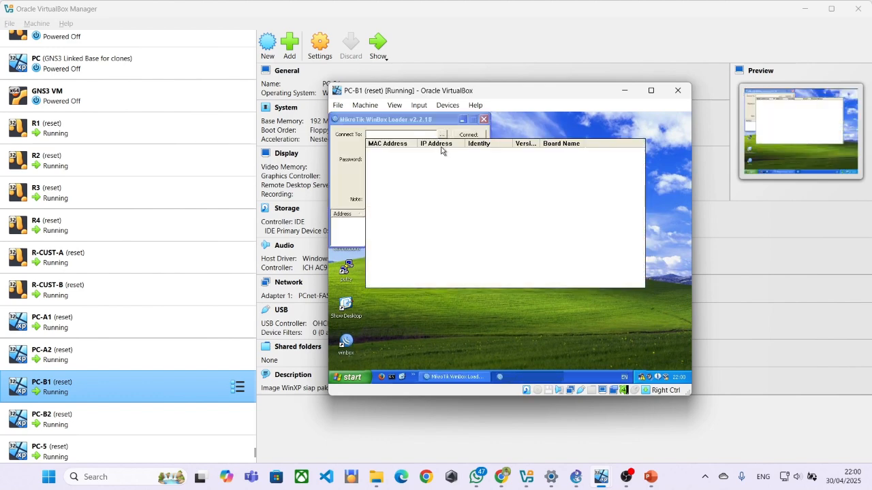
left_click(396, 153)
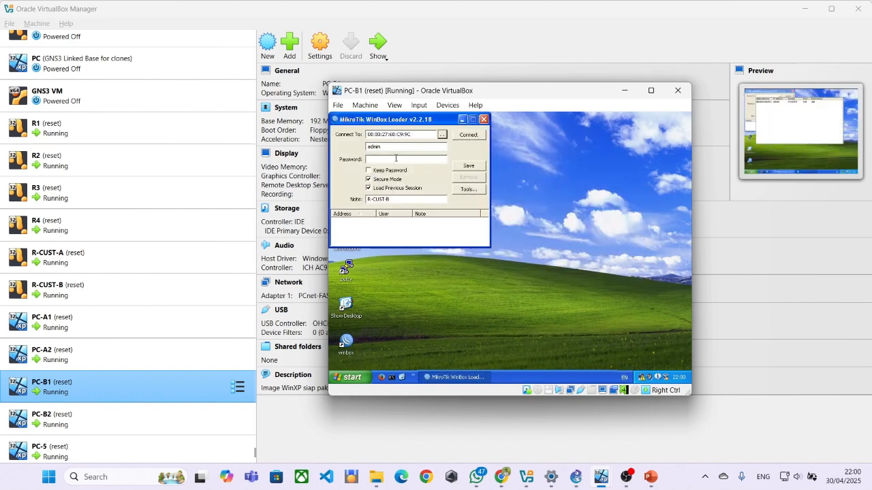
left_click(455, 136)
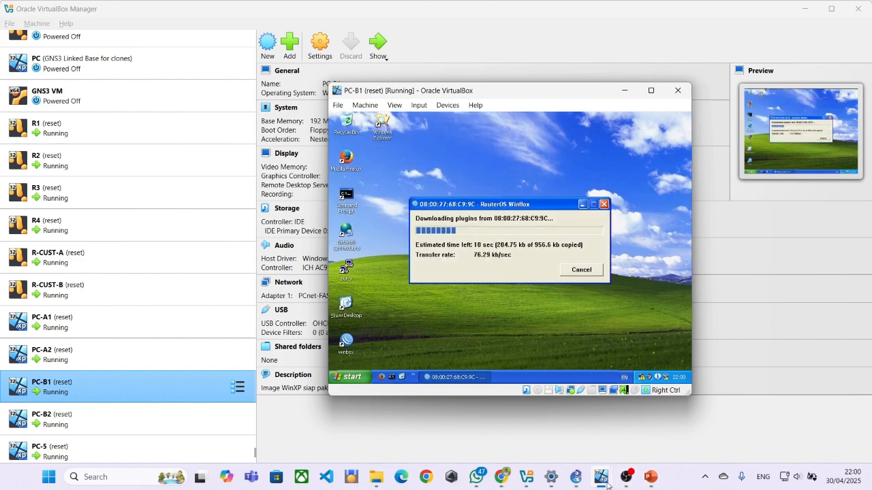
Open the IP > Addresses list in PC-A1's WinBox session to R-CUST-A.
mouse_move(600, 477)
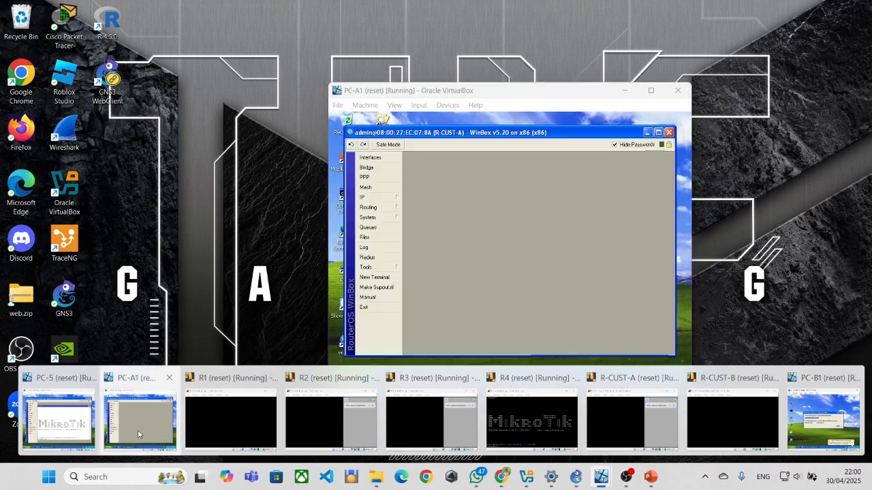
left_click(140, 419)
left_click(389, 199)
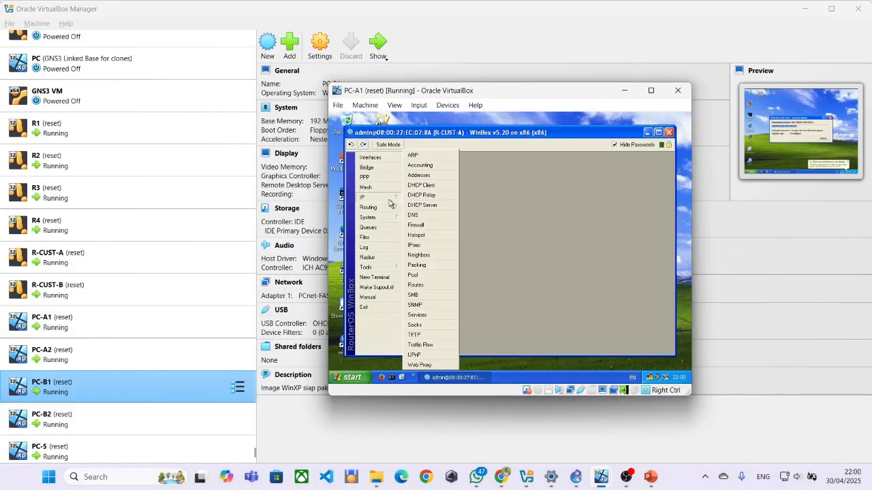
left_click(418, 175)
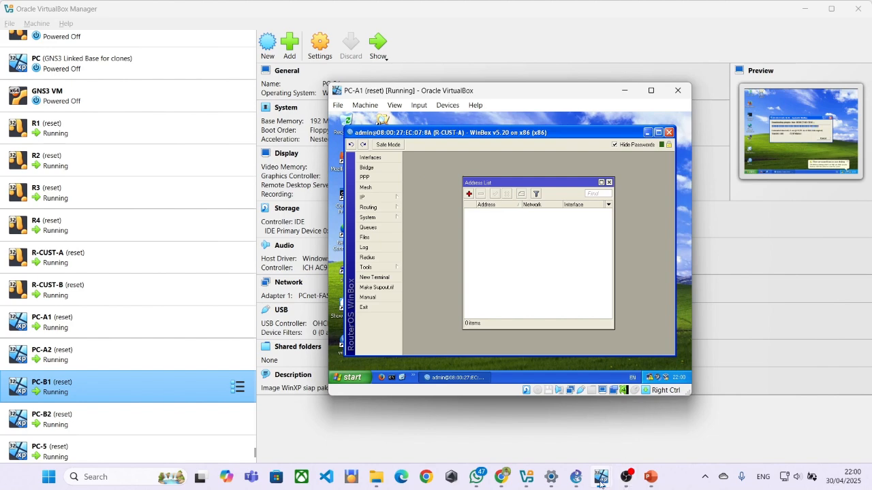
mouse_move(601, 482)
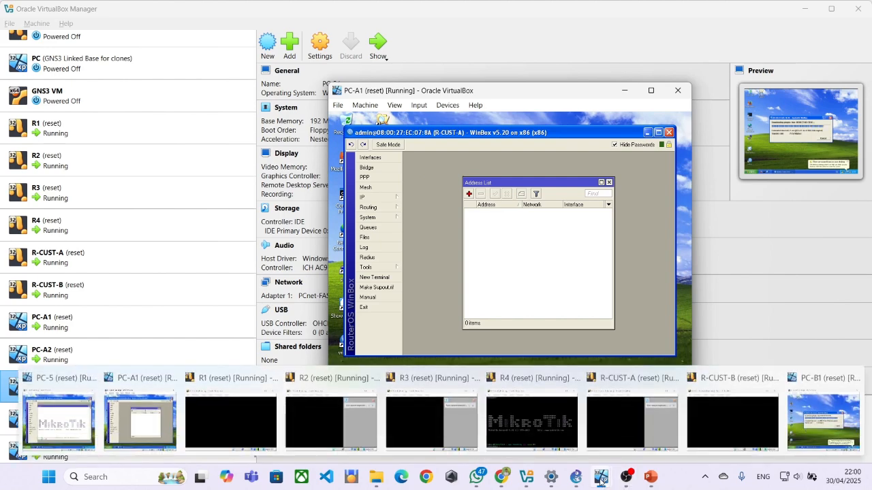
Open R1's IP address list showing 12.12.12.1/24 on ether1, then return to the lab PDF.
left_click(58, 421)
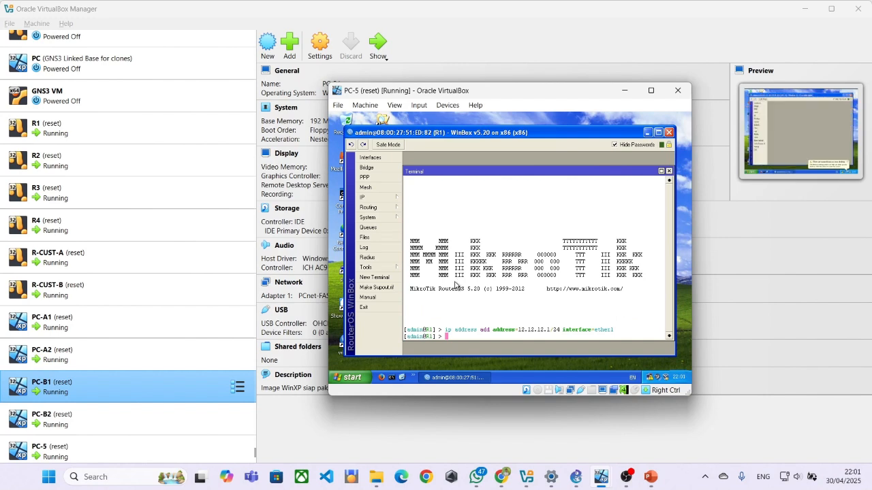
left_click(389, 197)
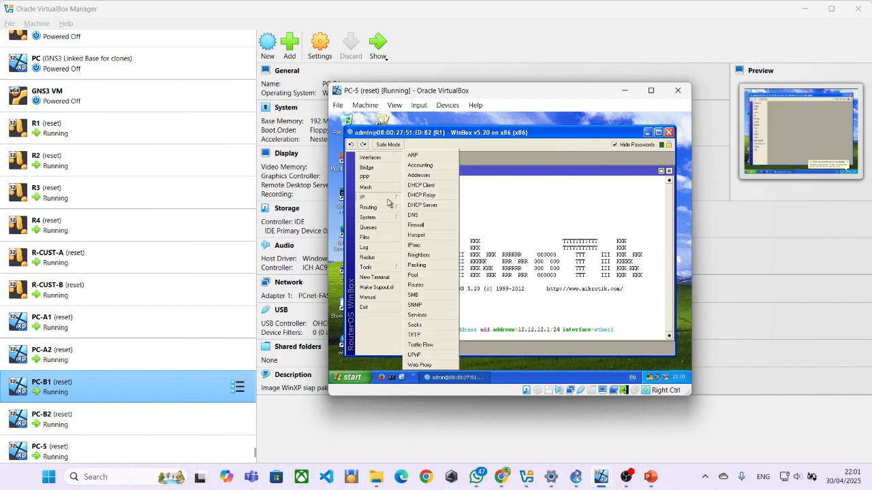
left_click(422, 178)
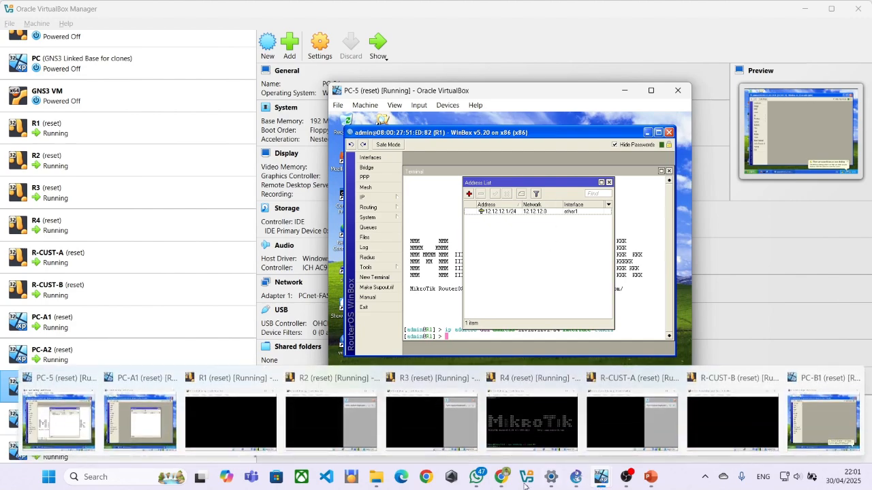
left_click(500, 478)
scroll(275, 235, "up", 2)
Copy the 14.14.14.1/24 ether2 line from page 2's Router R1 script and return to R1's WinBox.
scroll(275, 235, "down", 6)
scroll(279, 222, "down", 2)
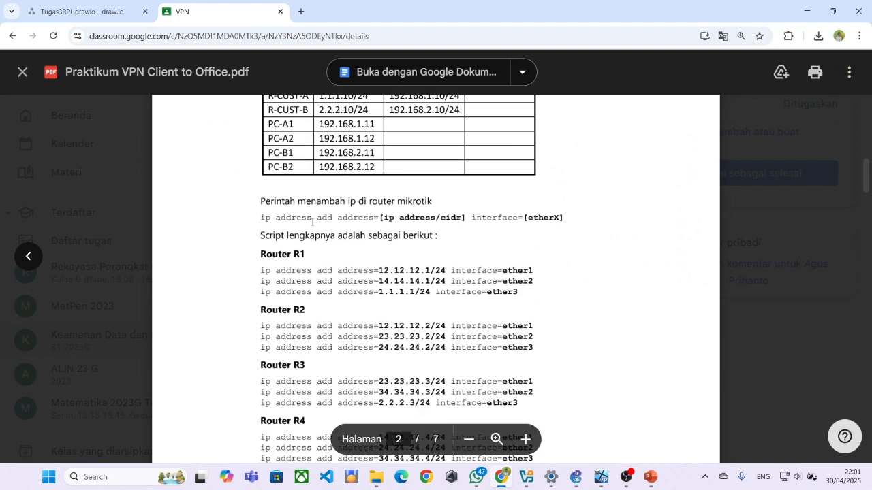
scroll(333, 208, "down", 1)
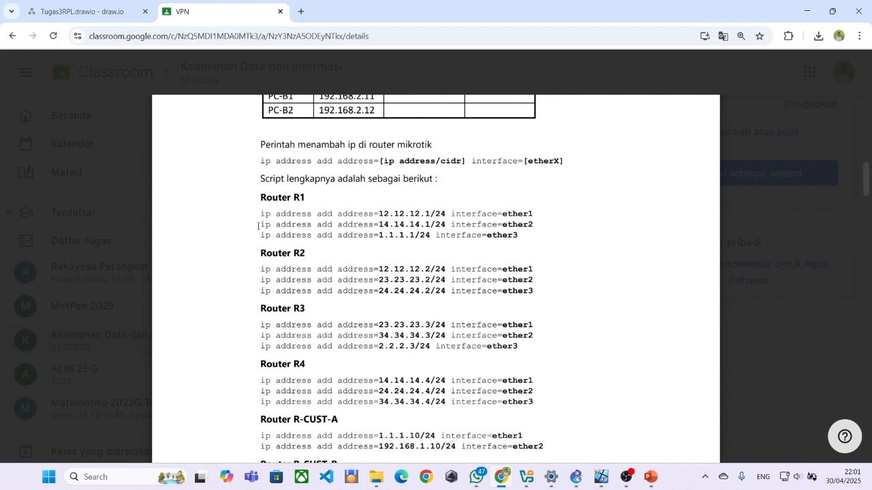
left_click_drag(260, 224, 461, 224)
key("ctrl+c")
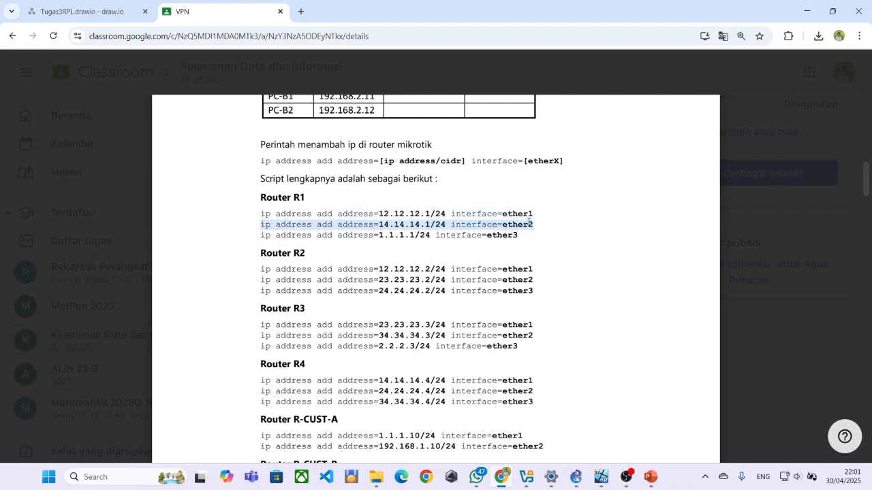
key("alt+Tab")
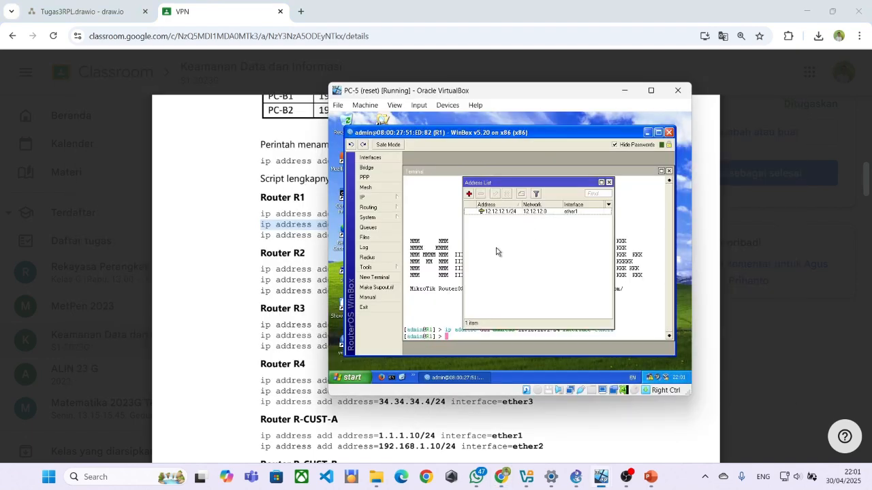
Paste and run the command adding 14.14.14.1/24 on ether2 in R1's terminal.
left_click(444, 304)
right_click(461, 336)
left_click(480, 363)
key("Return")
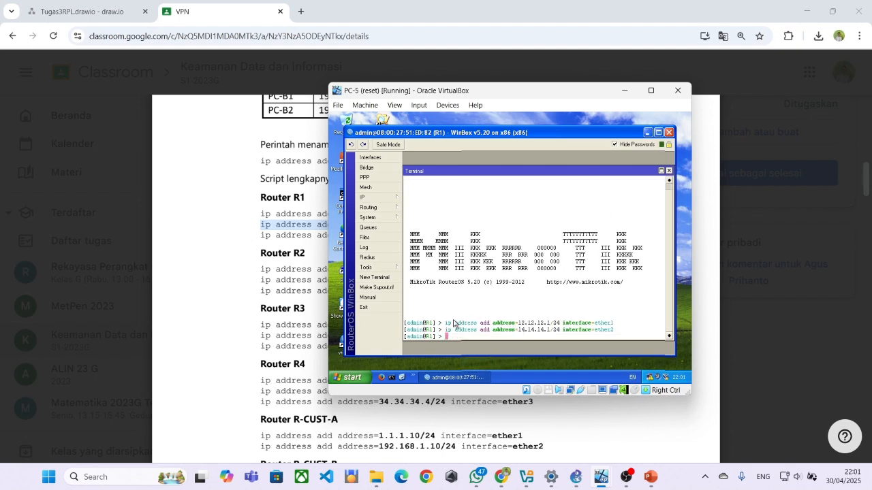
Copy the 1.1.1.1/24 ether3 line from the PDF, run it on R1, and close WinBox.
left_click(259, 246)
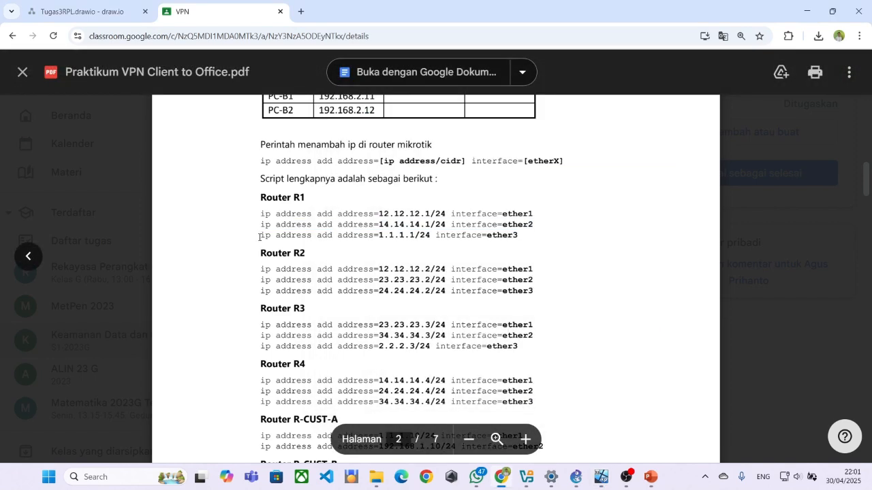
left_click_drag(234, 235, 493, 251)
key("ctrl+c")
key("alt+Tab")
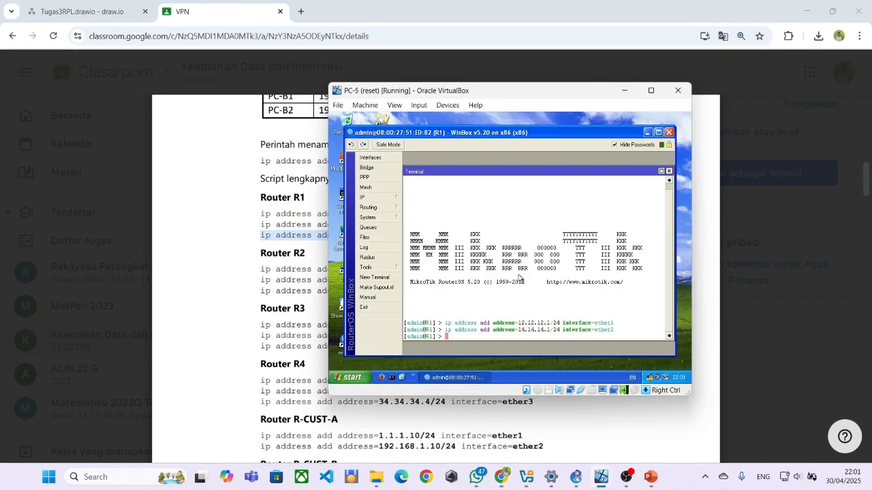
right_click(489, 335)
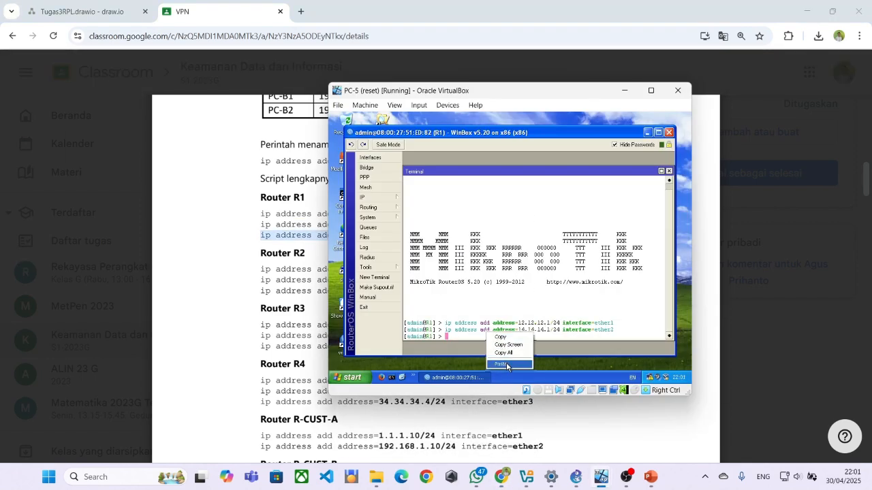
left_click(504, 365)
key("Return")
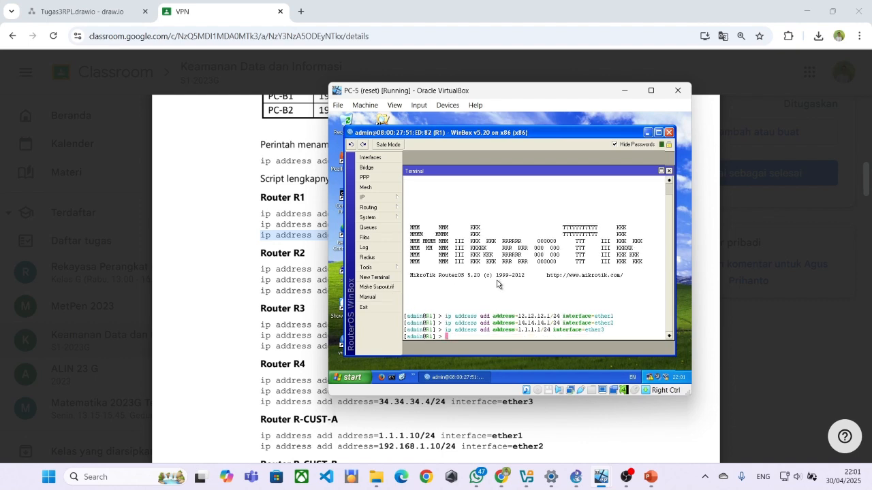
left_click(670, 133)
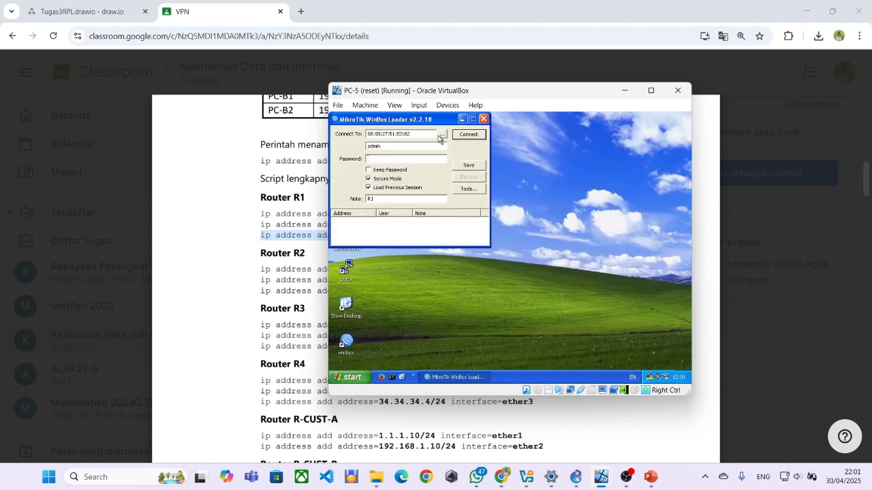
Connect WinBox to R2 by its MAC address after a connection error and open a new terminal.
left_click(439, 136)
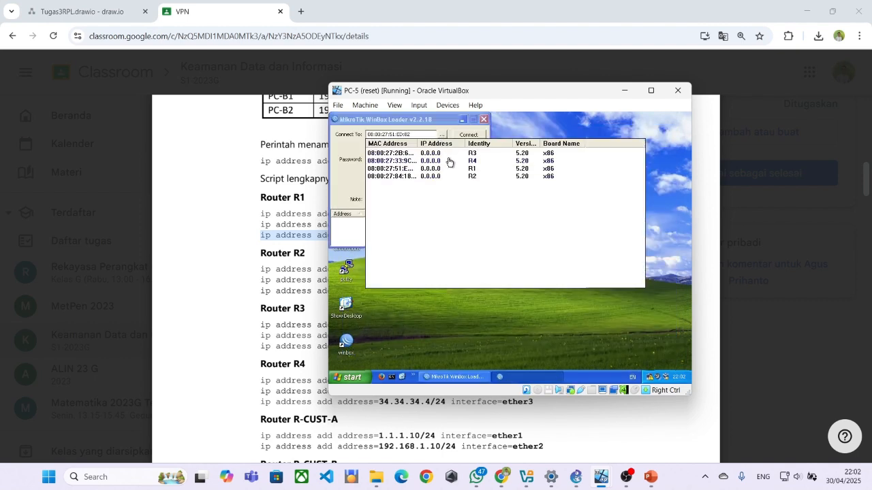
left_click(448, 176)
left_click(469, 135)
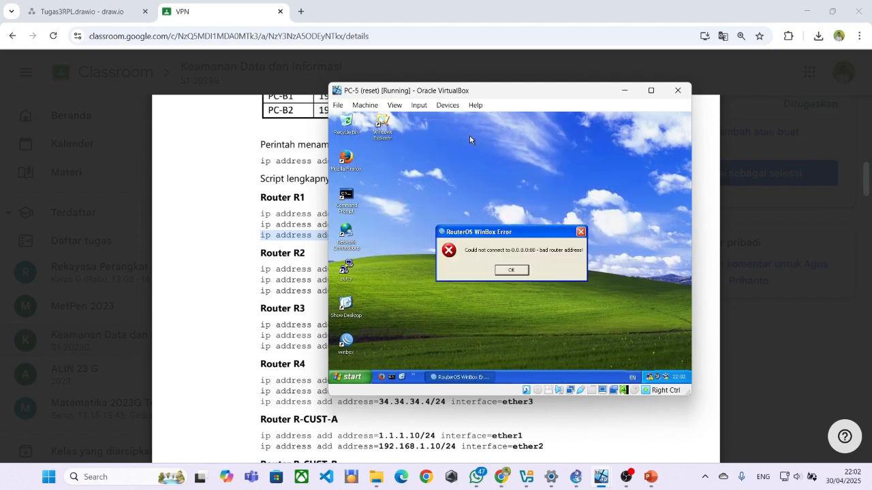
left_click(510, 270)
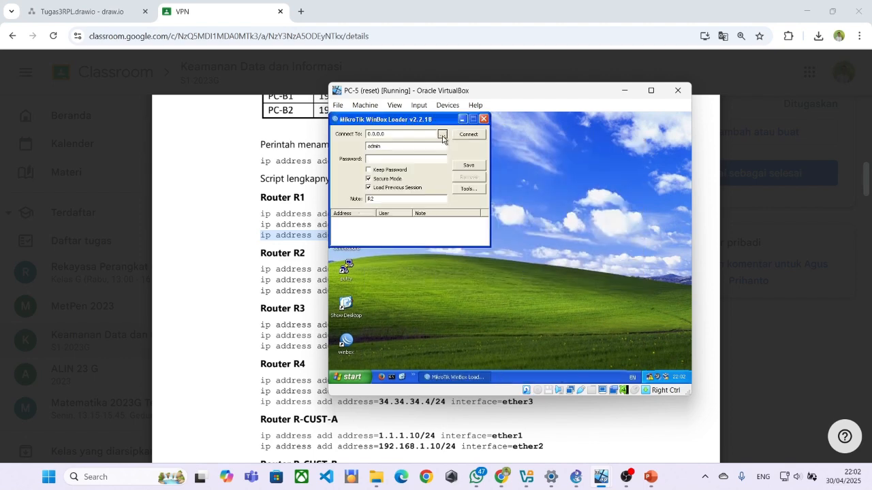
left_click(442, 137)
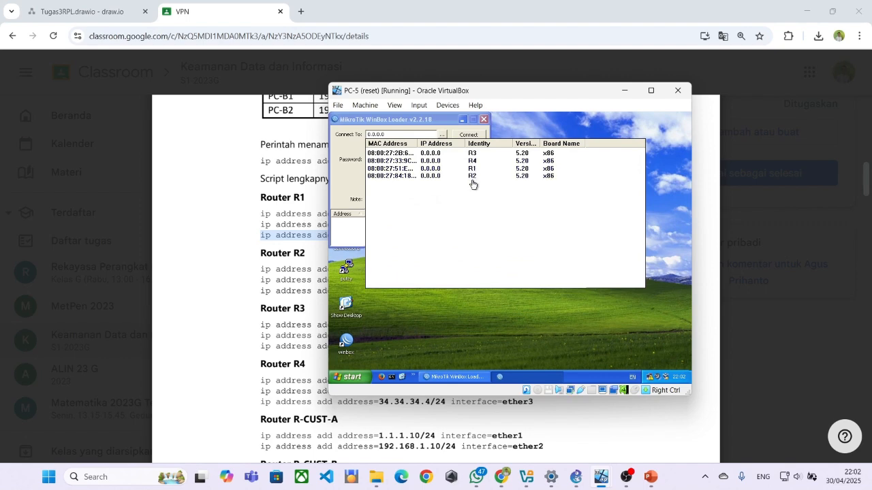
left_click(471, 177)
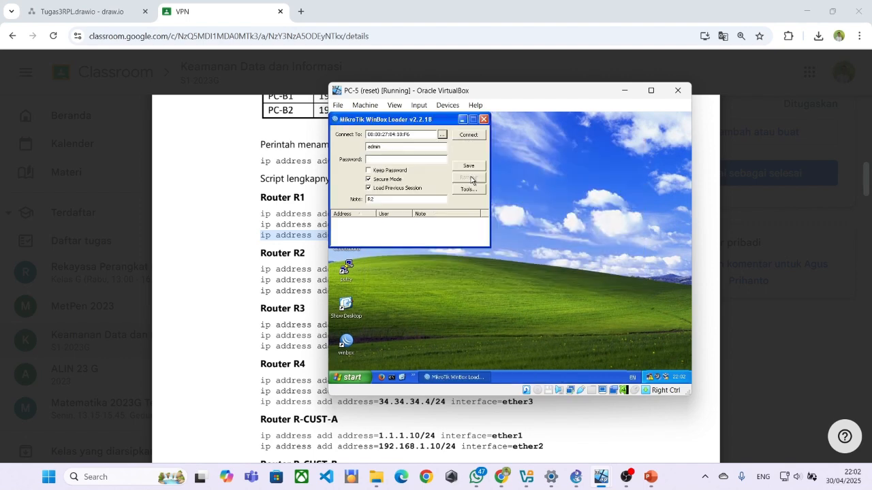
left_click(467, 136)
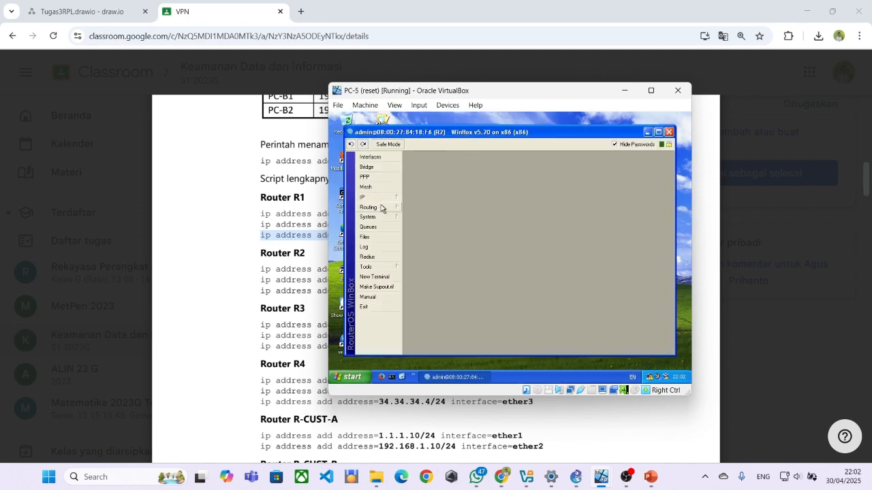
left_click(373, 277)
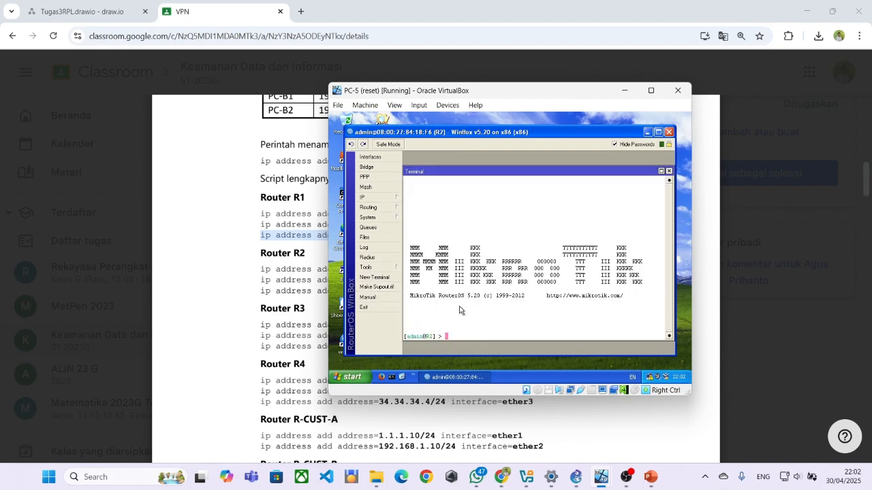
left_click(266, 269)
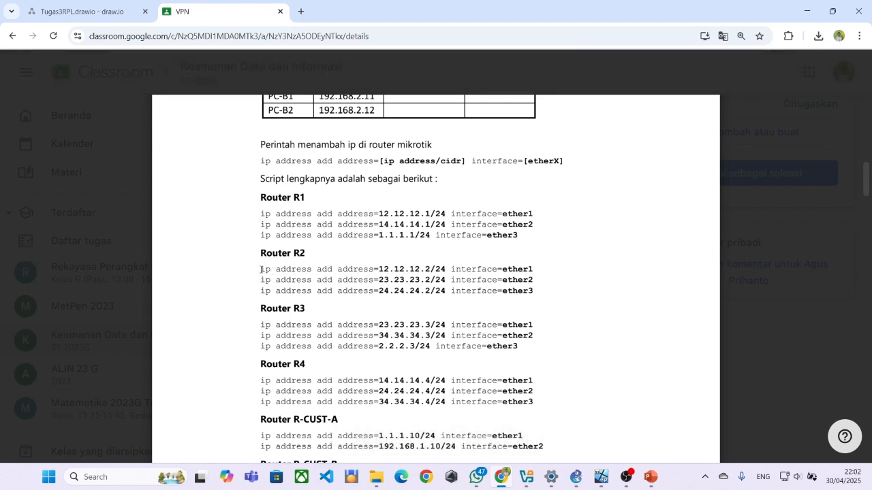
Copy R2's 12.12.12.2/24 ether1 line from the PDF and run it in R2's terminal.
left_click_drag(261, 270, 539, 256)
key("ctrl+c")
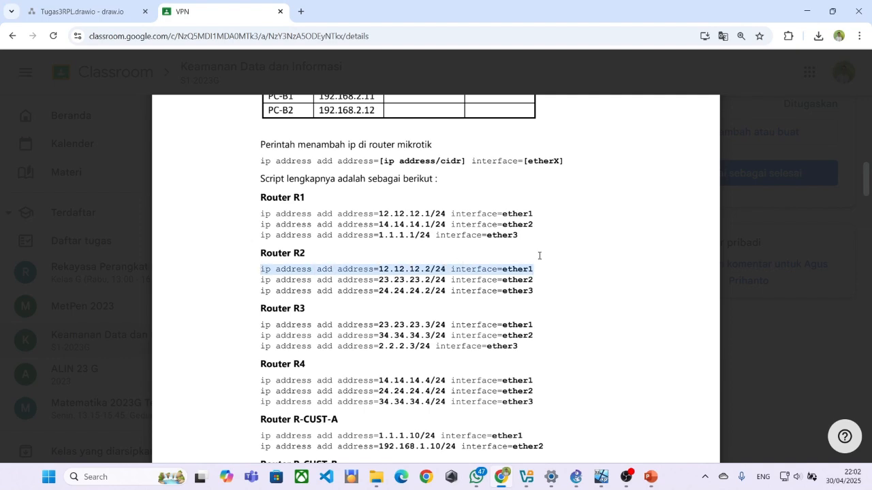
key("alt+Tab")
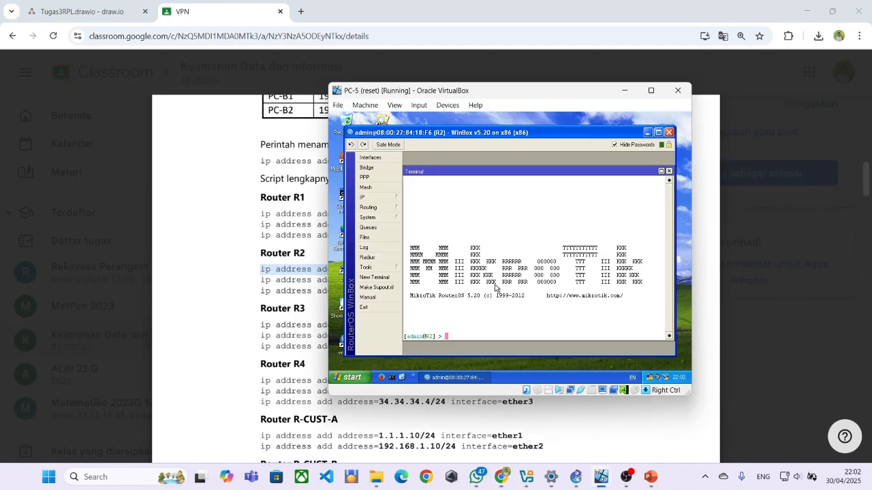
right_click(467, 332)
left_click(480, 359)
key("Return")
Copy R2's 23.23.23.2/24 ether2 line from the PDF and run it in R2's terminal.
left_click(303, 274)
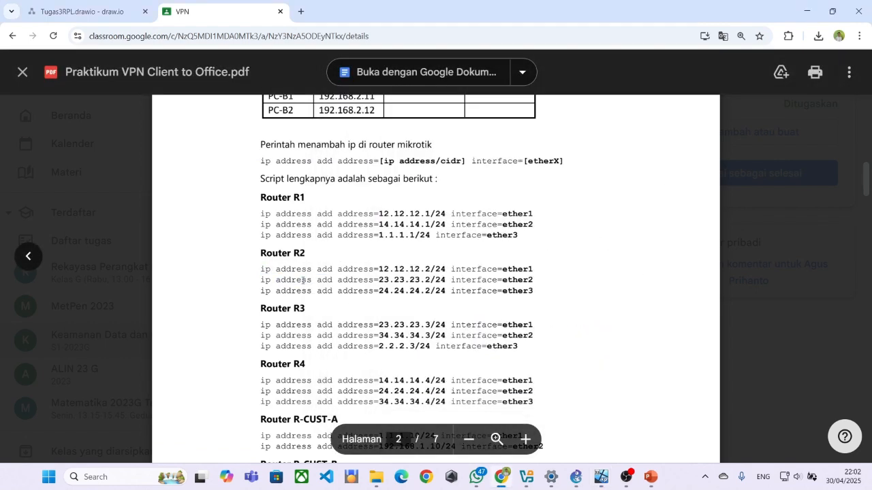
left_click_drag(260, 279, 501, 284)
right_click(501, 284)
left_click(506, 302)
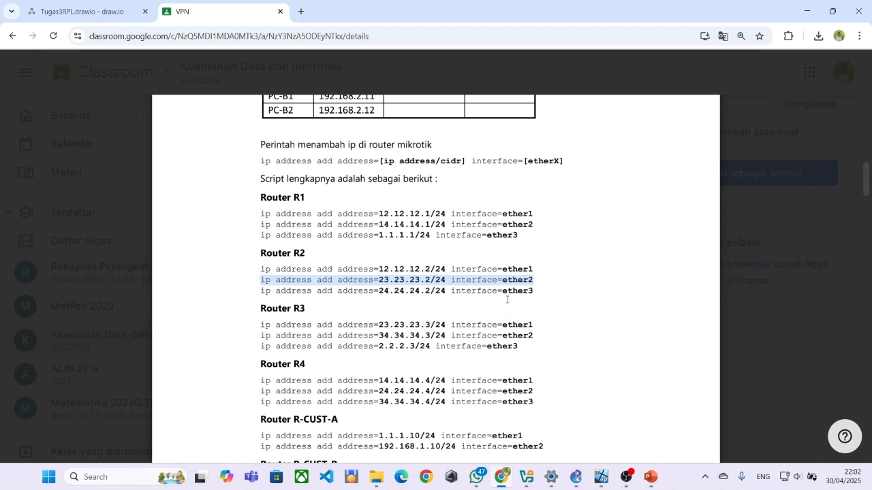
key("alt+Tab")
right_click(451, 326)
left_click(468, 357)
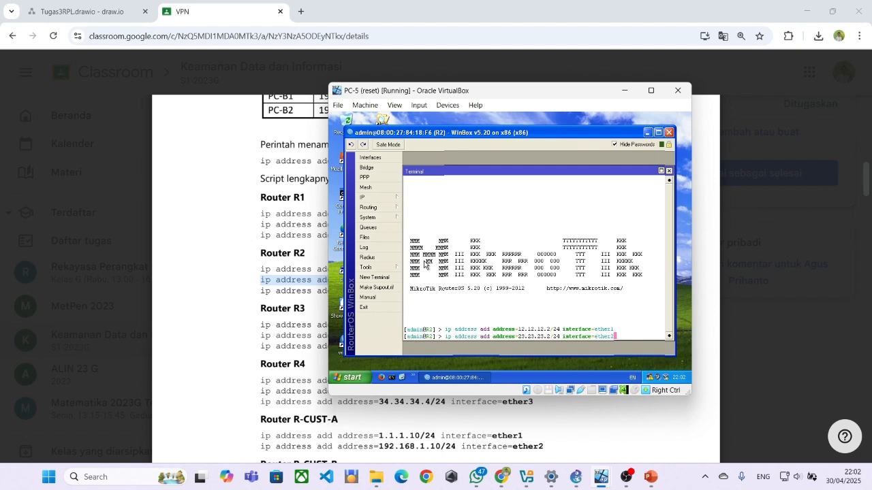
key("Return")
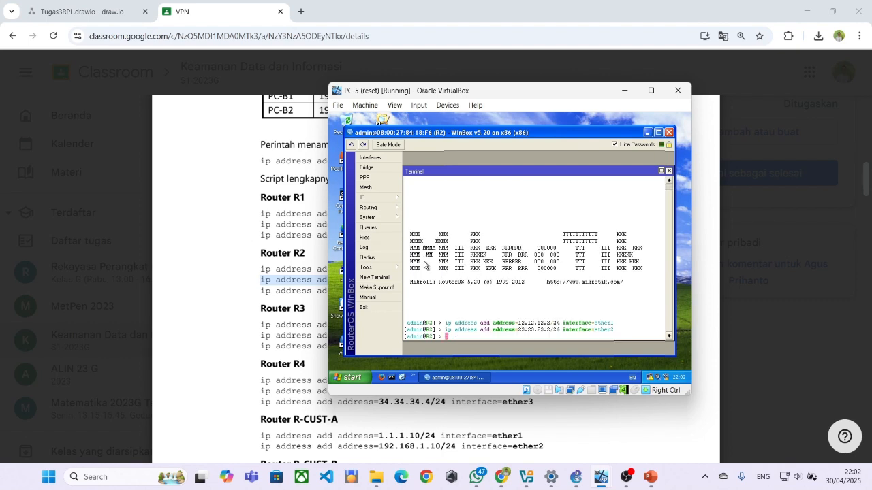
left_click(382, 198)
Open R2's IP address list and start a new address entry.
left_click(428, 175)
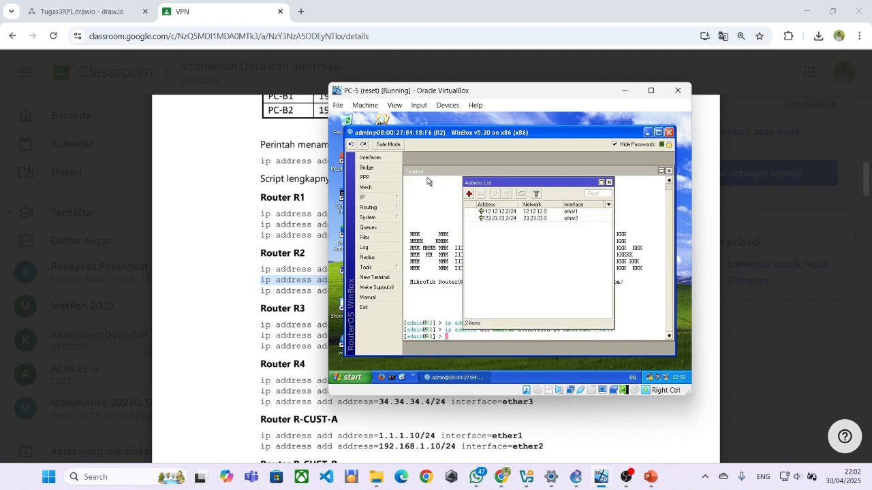
left_click(468, 194)
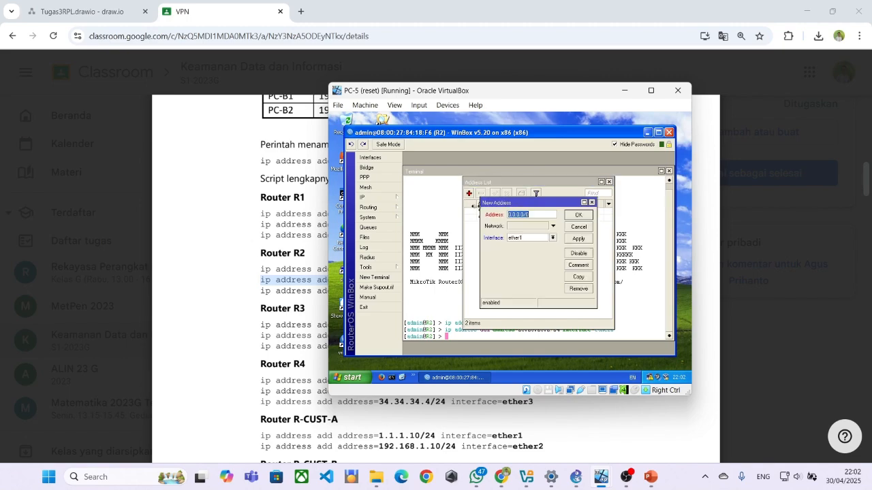
mouse_move(465, 133)
left_mouse_down()
mouse_move(494, 136)
mouse_move(463, 137)
left_mouse_up()
left_click_drag(459, 98, 660, 95)
left_click(446, 276)
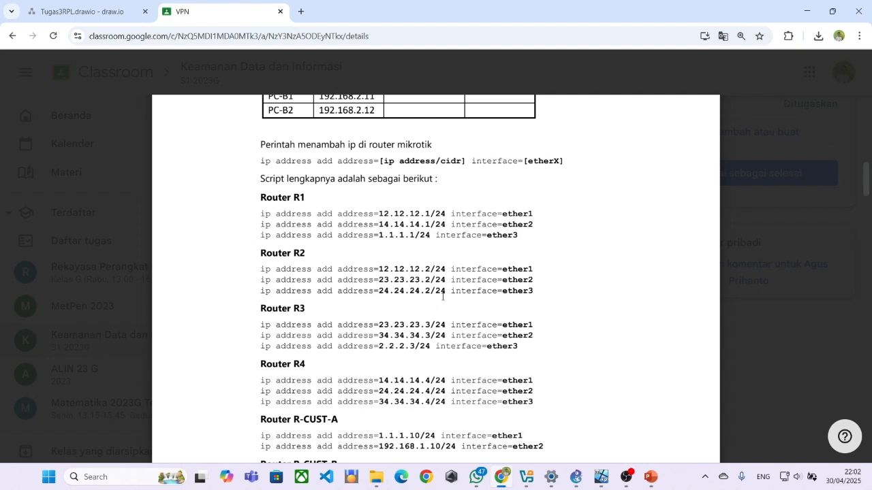
key("alt+Tab")
Enter 24.24.24.2/24 on interface ether3 and save the new address on R2.
type("2")
type("4/")
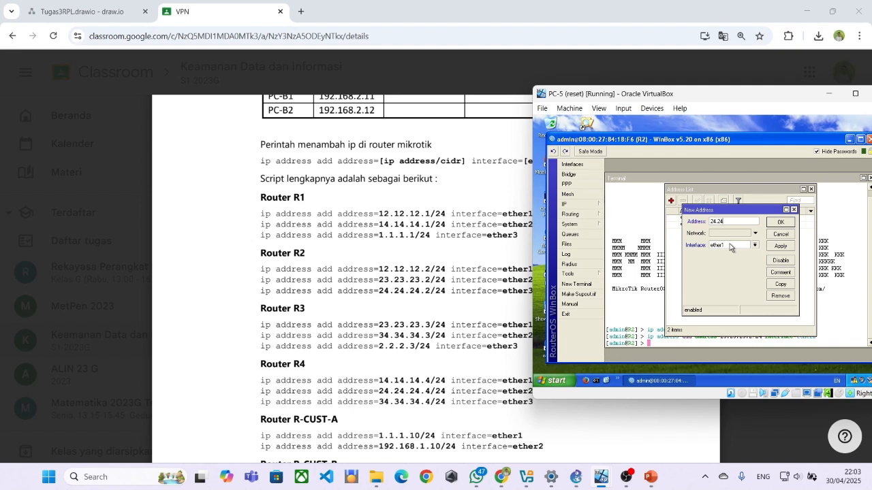
type(".24.2/24")
left_click(754, 251)
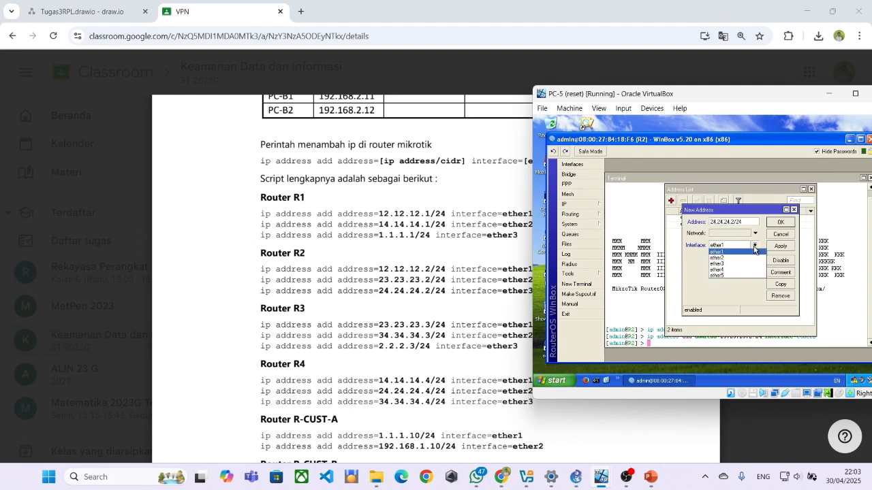
left_click(725, 265)
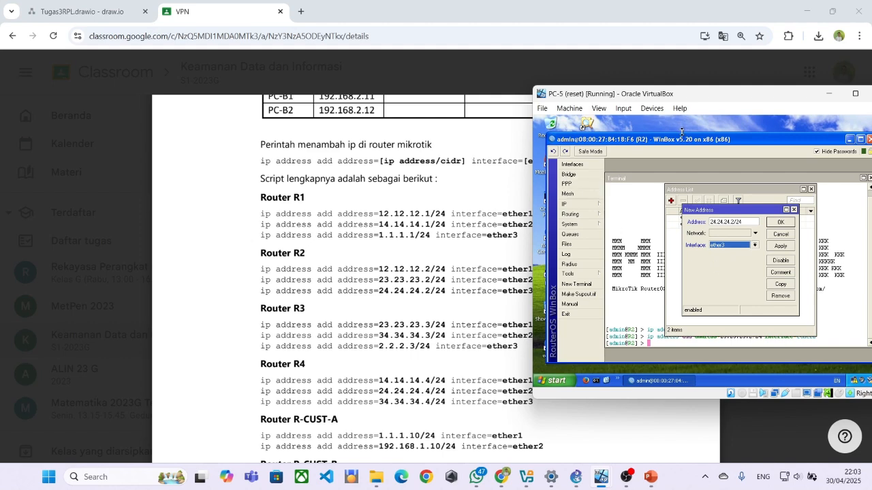
left_click_drag(638, 95, 594, 102)
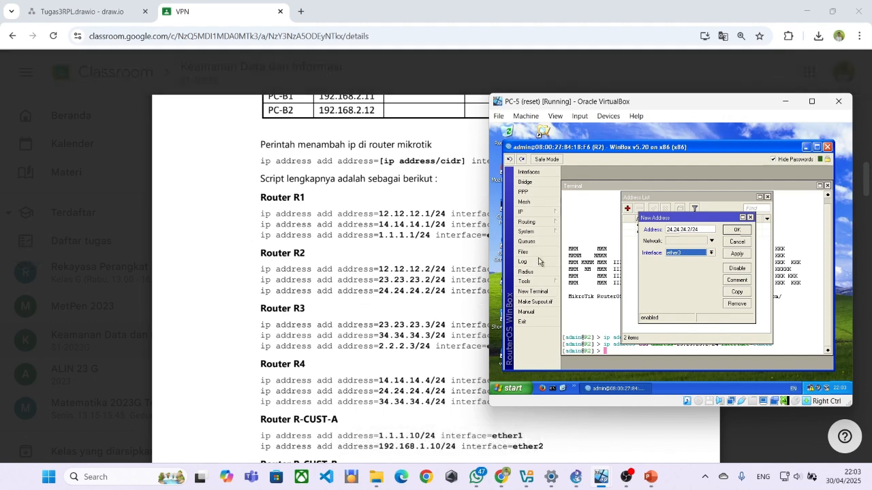
left_click(736, 231)
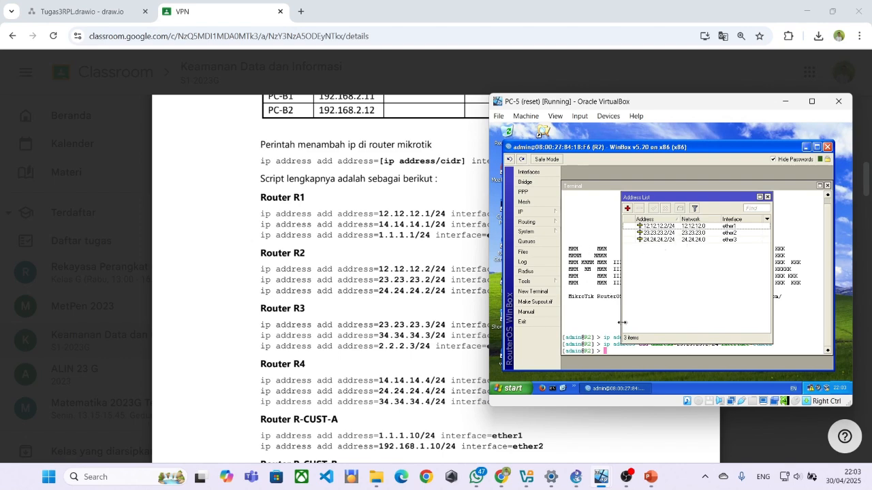
scroll(473, 307, "down", 1)
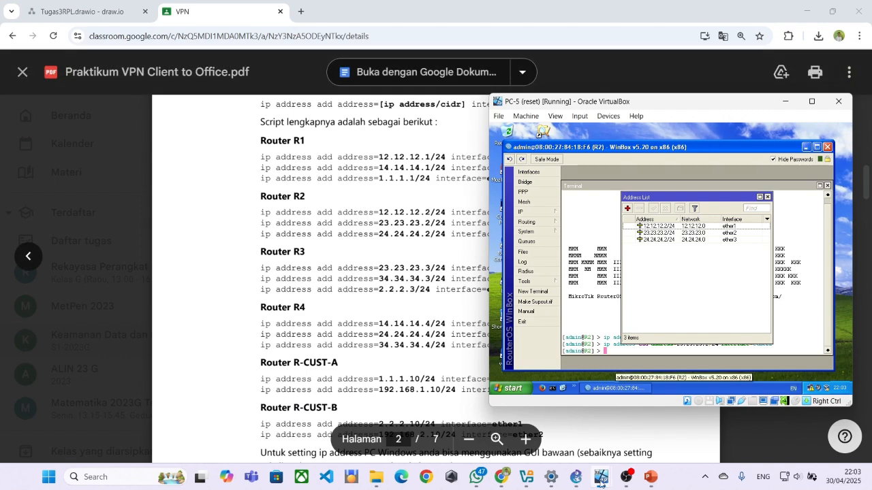
mouse_move(600, 482)
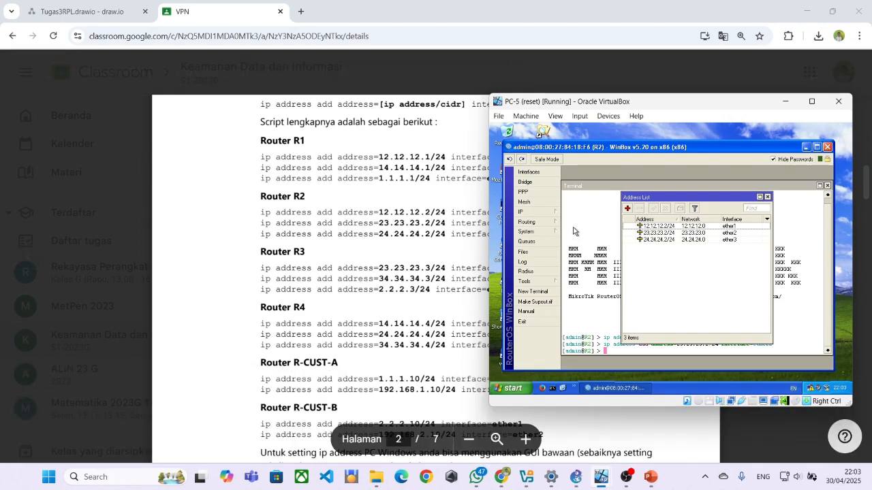
Close the R2 session and connect WinBox to R3 by its MAC address after connection errors.
left_click(827, 146)
double_click(506, 354)
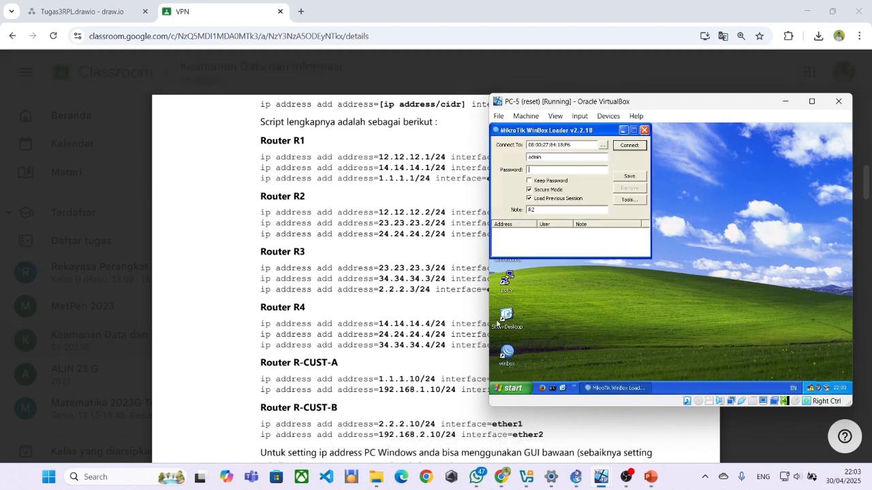
left_click(603, 145)
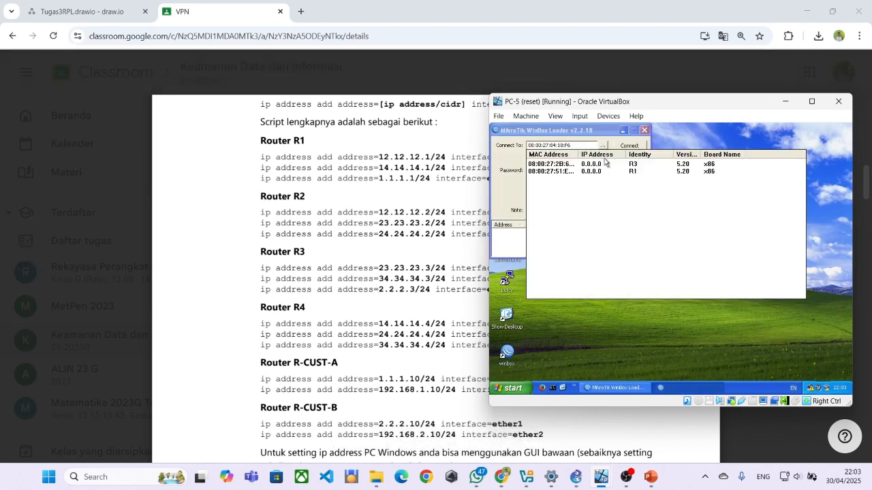
left_click(592, 171)
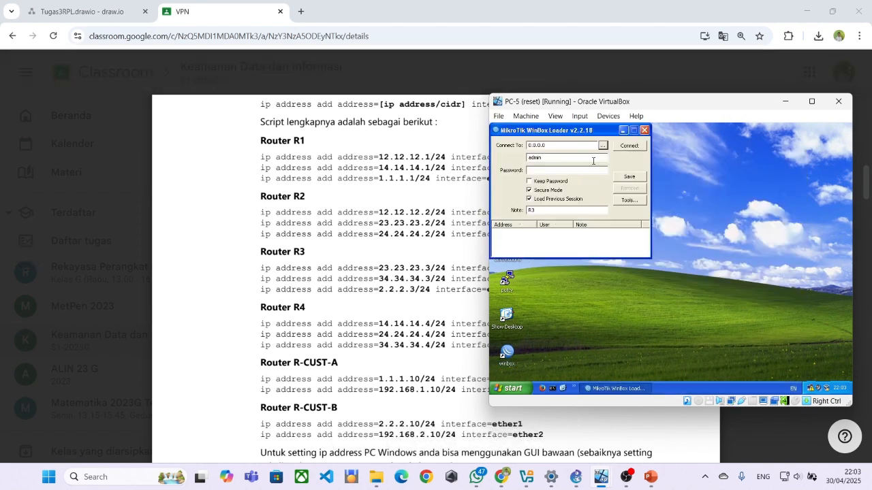
left_click(627, 146)
left_click(672, 280)
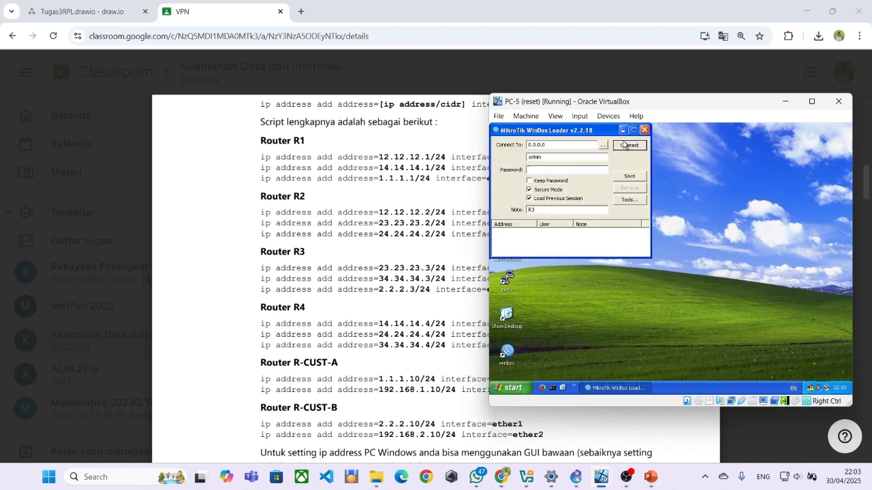
left_click(605, 147)
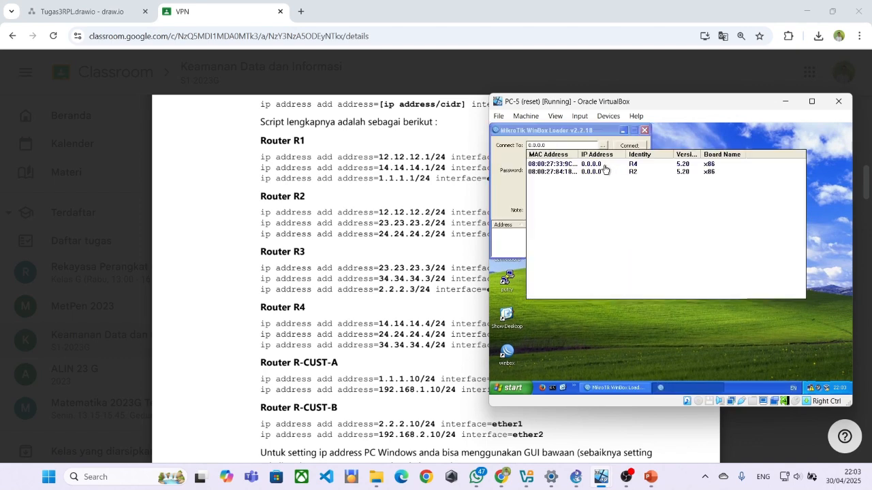
left_click(606, 178)
left_click(623, 145)
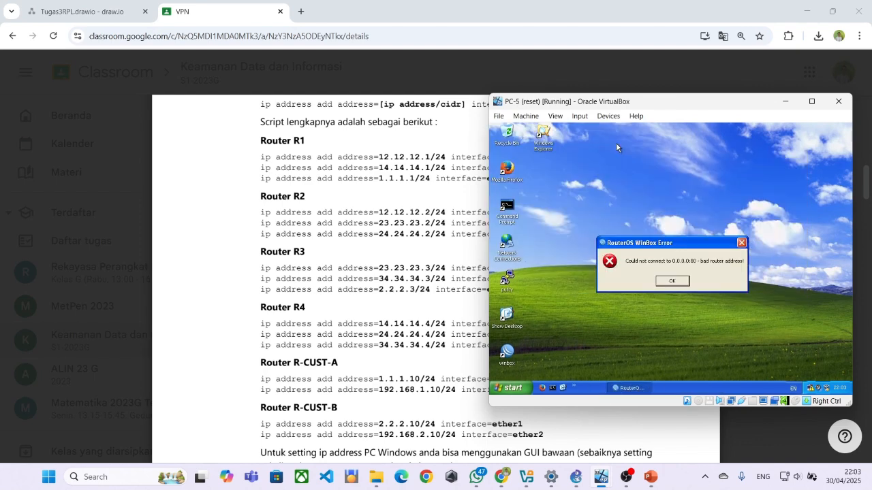
left_click(659, 280)
left_click(602, 145)
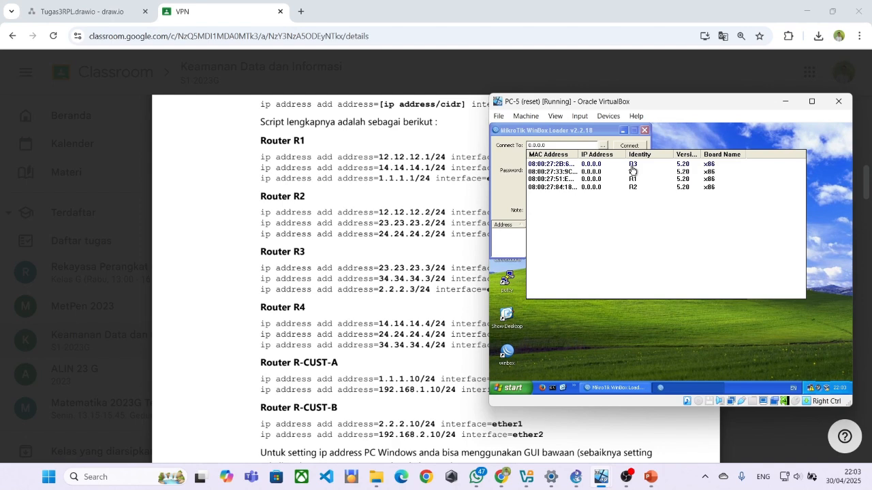
left_click(630, 164)
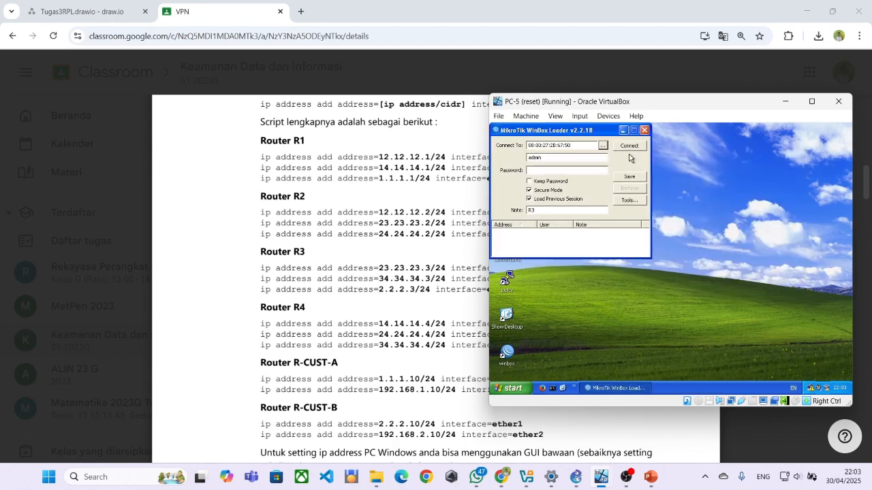
left_click(627, 146)
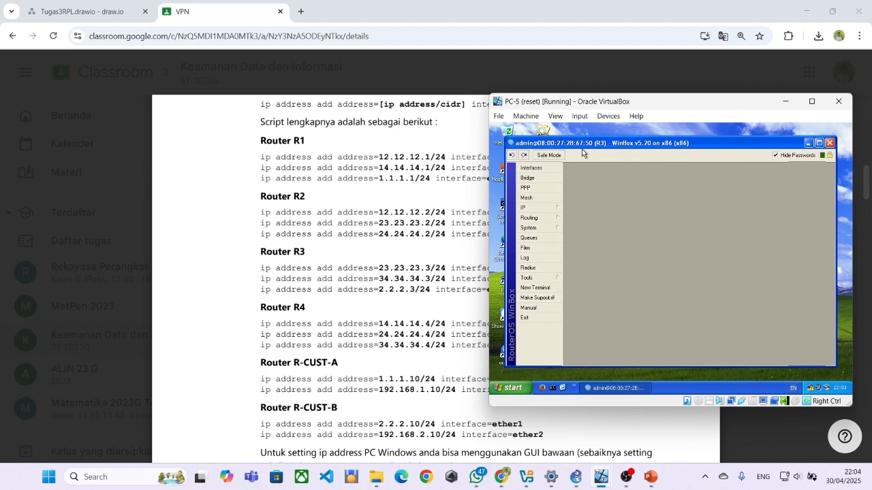
Confirm R3's IP address list is empty and open a new terminal on R3.
left_click(538, 207)
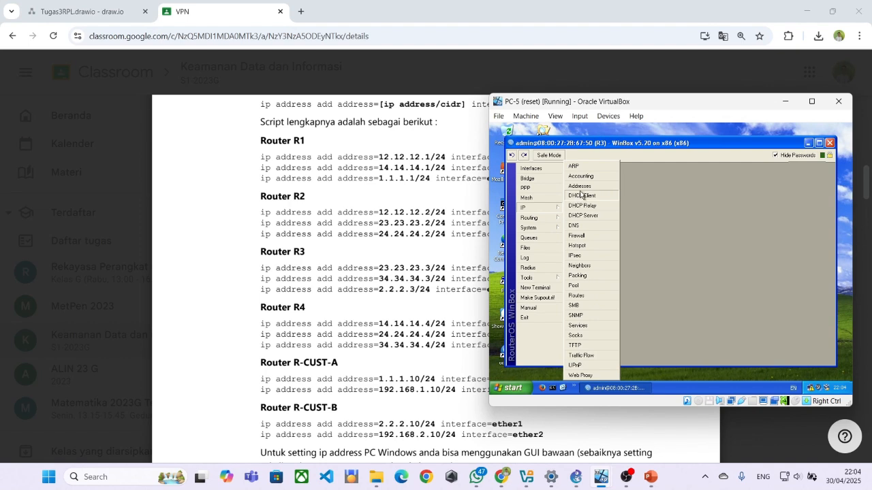
left_click(552, 233)
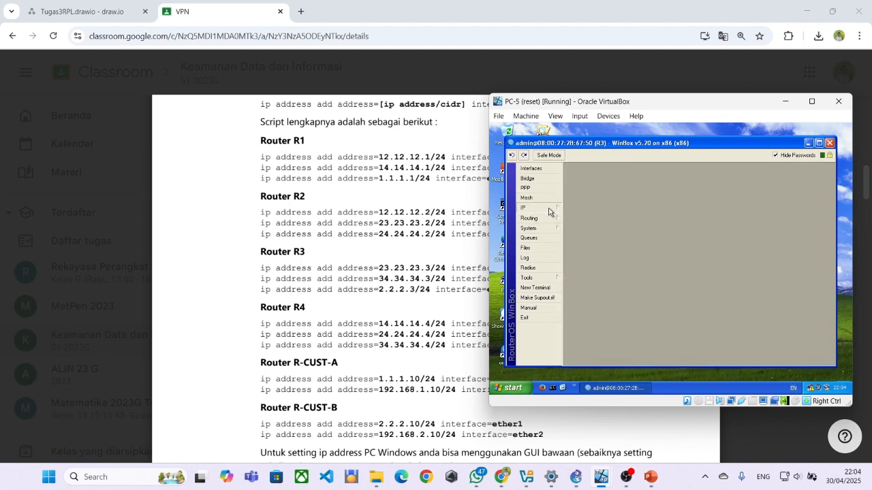
left_click(549, 207)
left_click(570, 187)
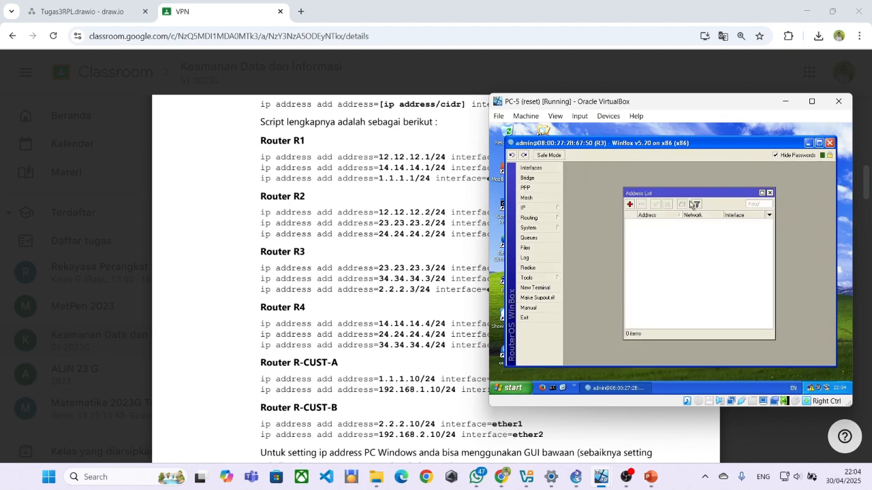
left_click(769, 193)
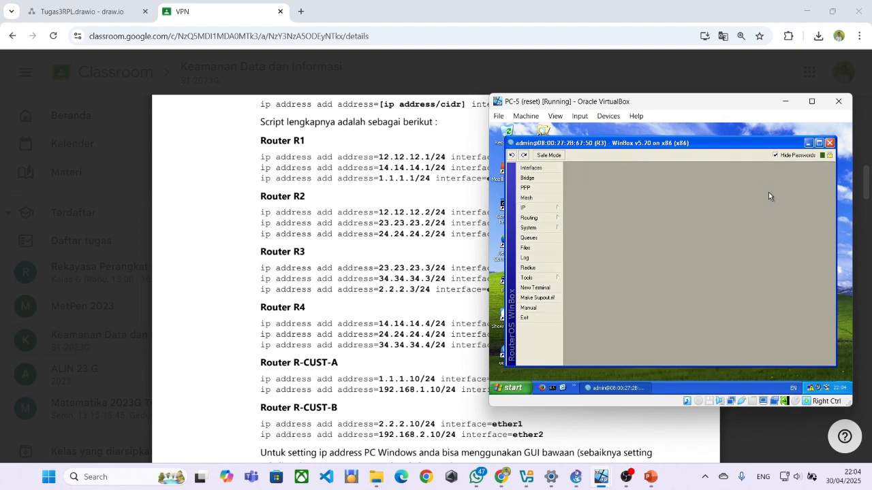
left_click(538, 288)
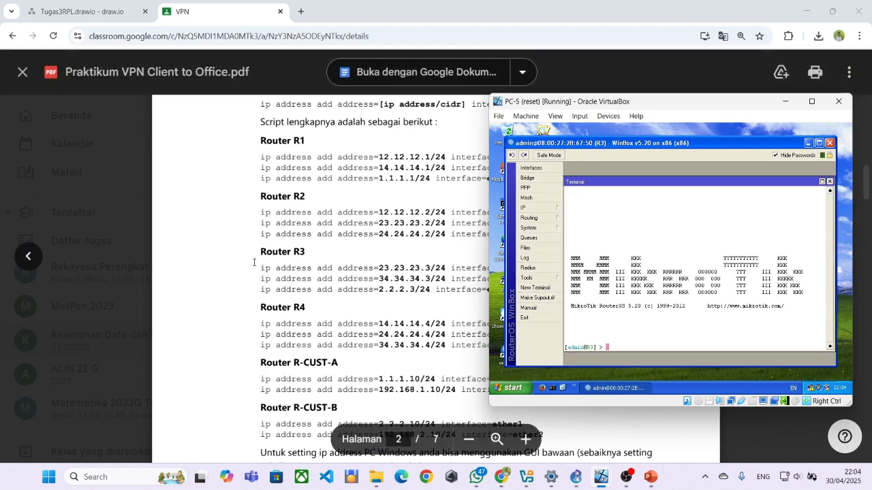
Run R3's 23.23.23.3/24 ether1 address command, copied from the lab PDF.
left_click(262, 270)
left_click_drag(263, 270, 511, 265)
key("ctrl+c")
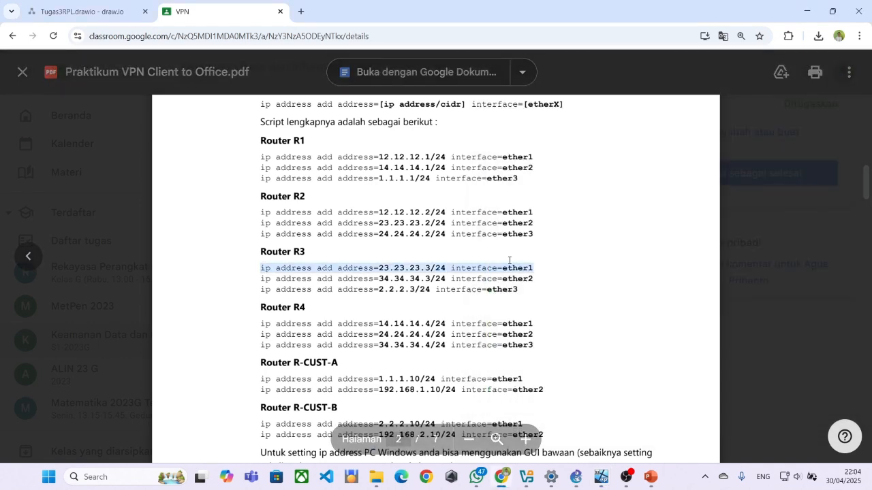
key("alt+Tab")
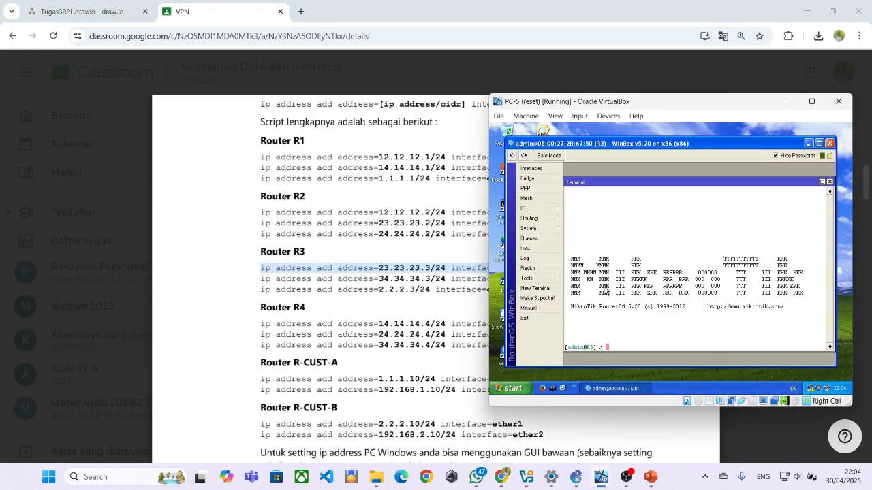
right_click(607, 328)
left_click(620, 358)
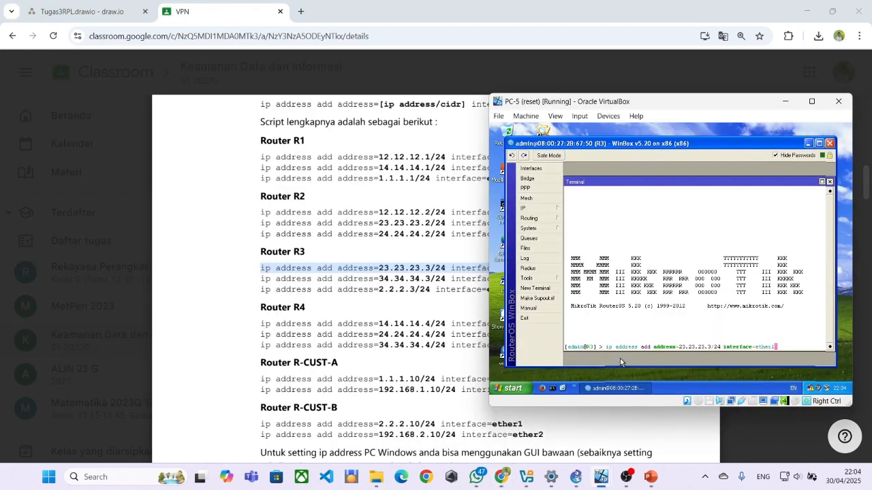
key("Return")
Add 34.34.34.3/24 on ether2 in R3's terminal.
left_click(455, 311)
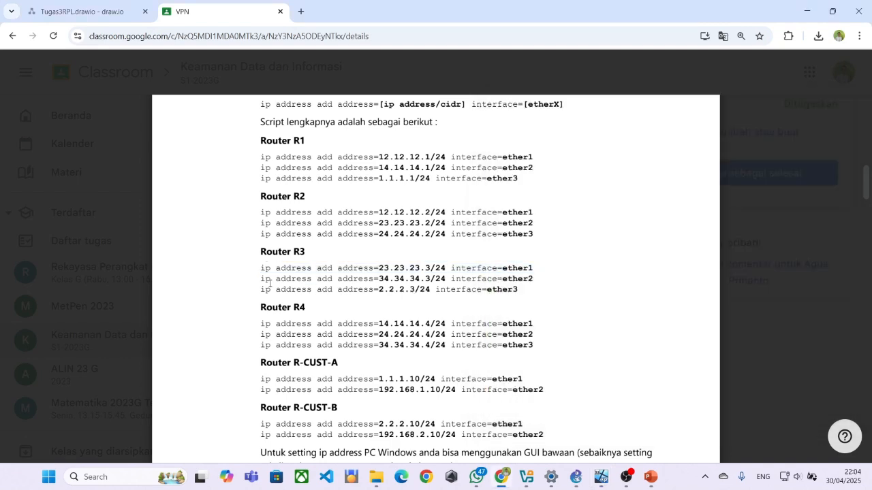
left_click_drag(258, 278, 546, 282)
key("ctrl+c")
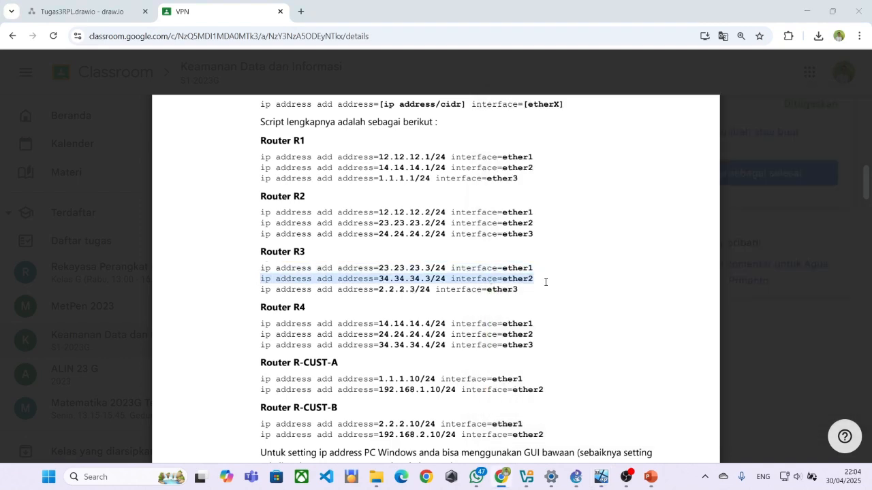
key("alt+Tab")
key("Return")
right_click(611, 344)
left_click(624, 357)
key("Return")
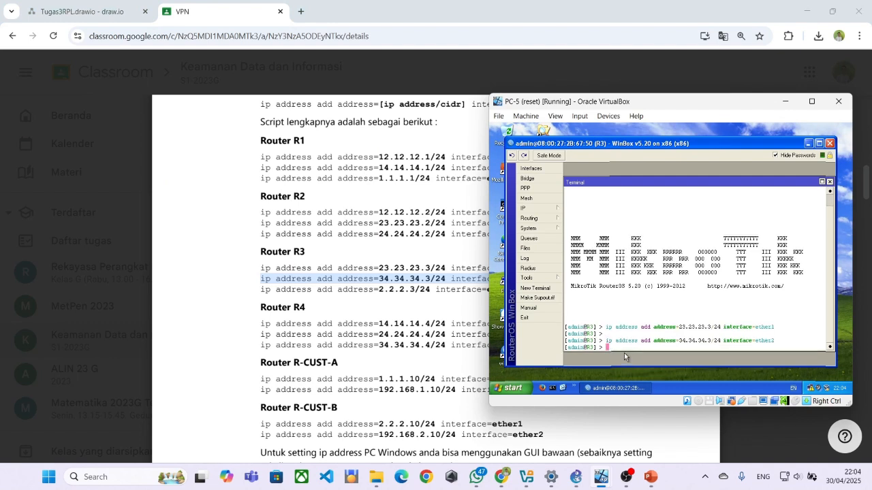
Copy R3's 2.2.2.3/24 ether3 line from the PDF and run it in the terminal.
key("alt+Tab")
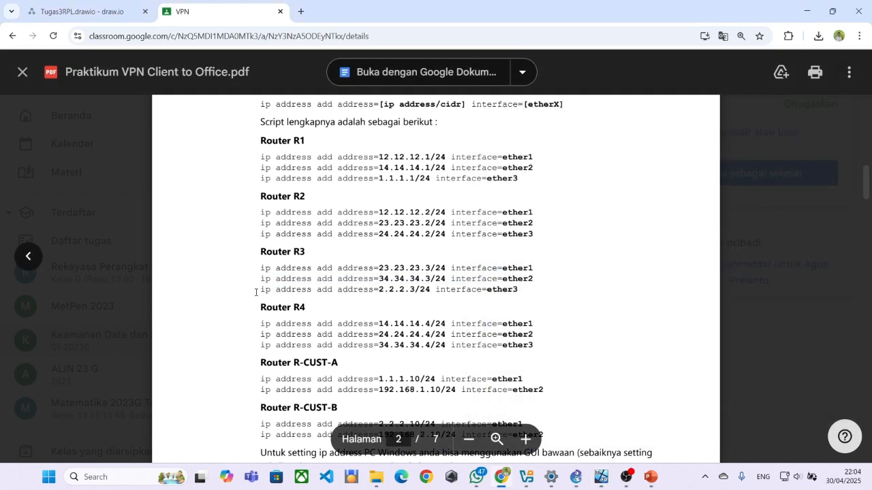
left_click_drag(255, 292, 559, 293)
key("ctrl+c")
key("alt+Tab")
right_click(612, 334)
left_click(634, 361)
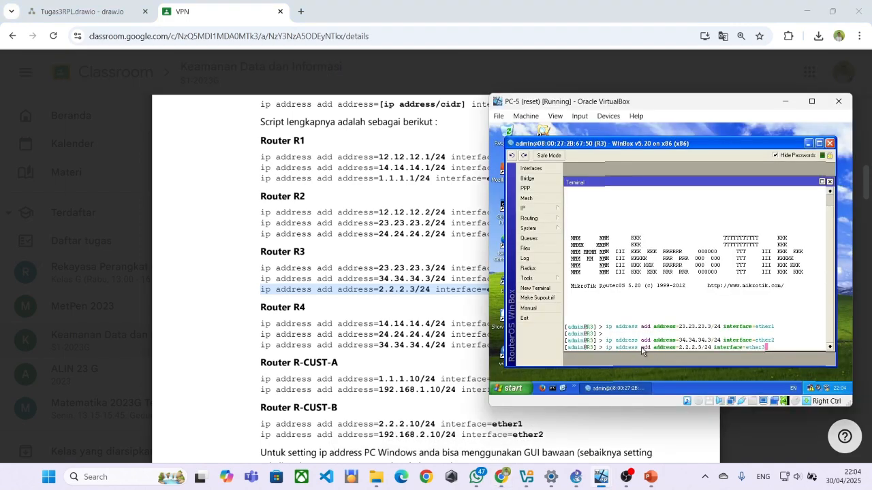
key("Return")
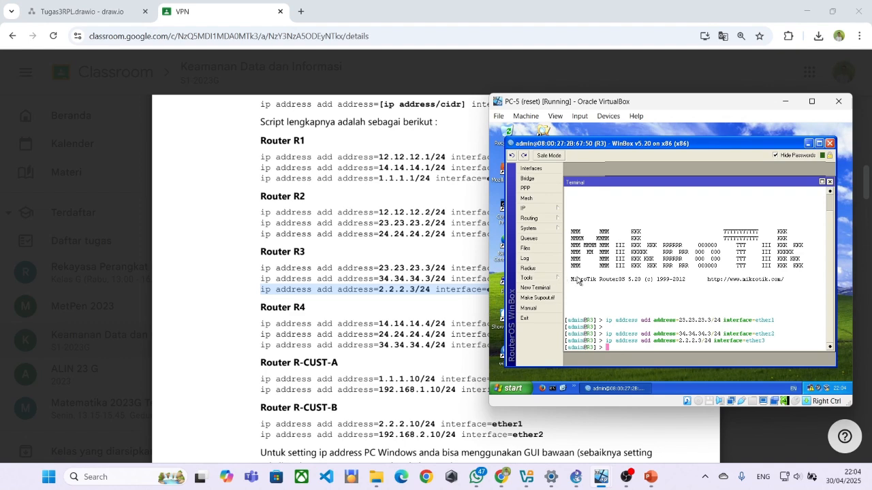
left_click(535, 212)
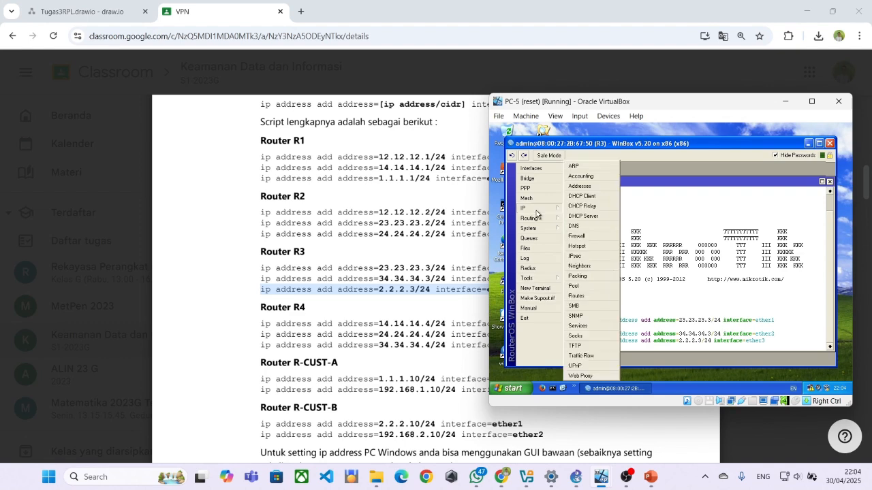
left_click(580, 186)
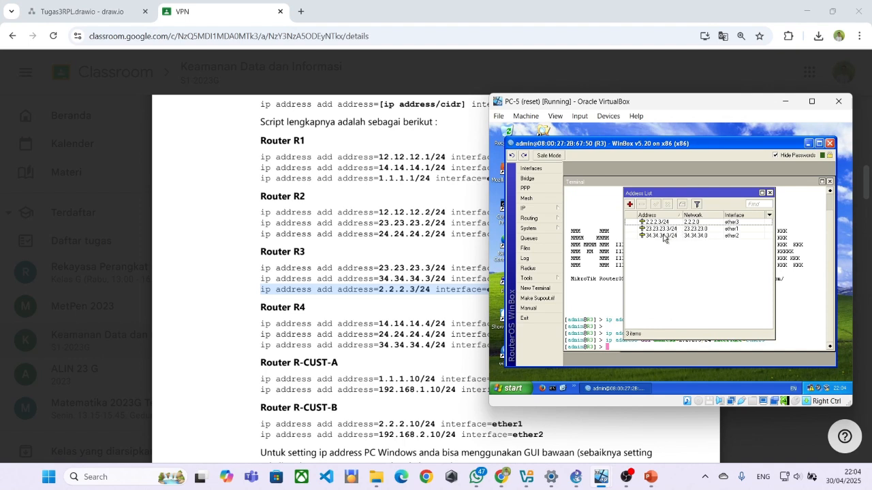
left_click(664, 236)
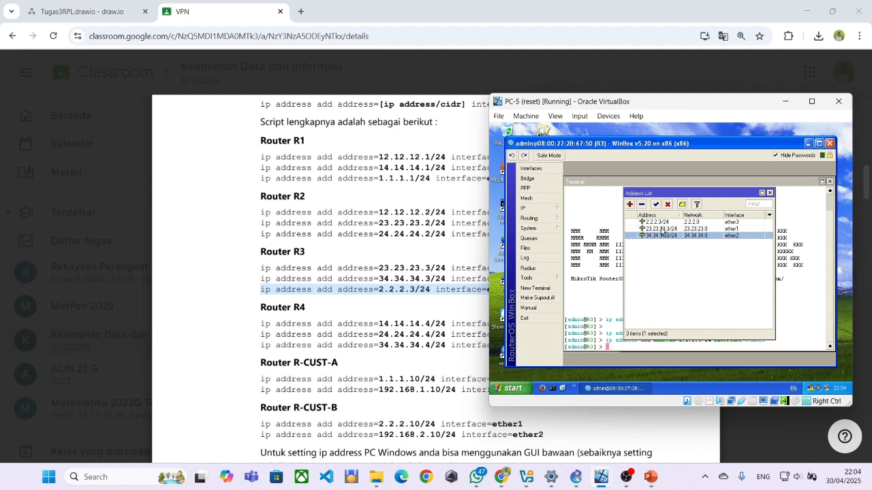
left_click(759, 218)
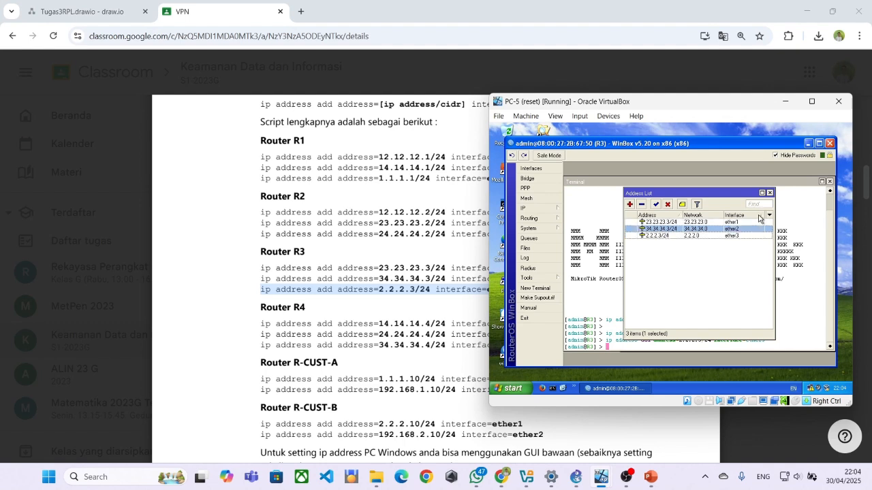
left_click(702, 217)
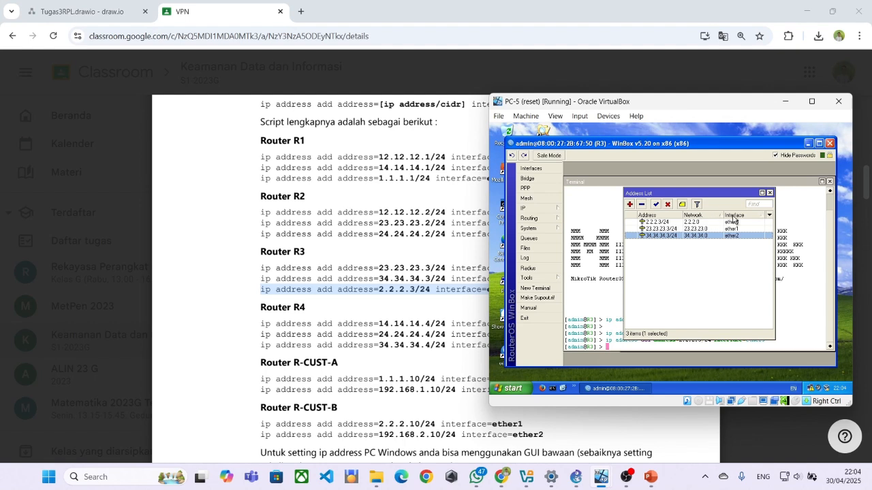
left_click(734, 216)
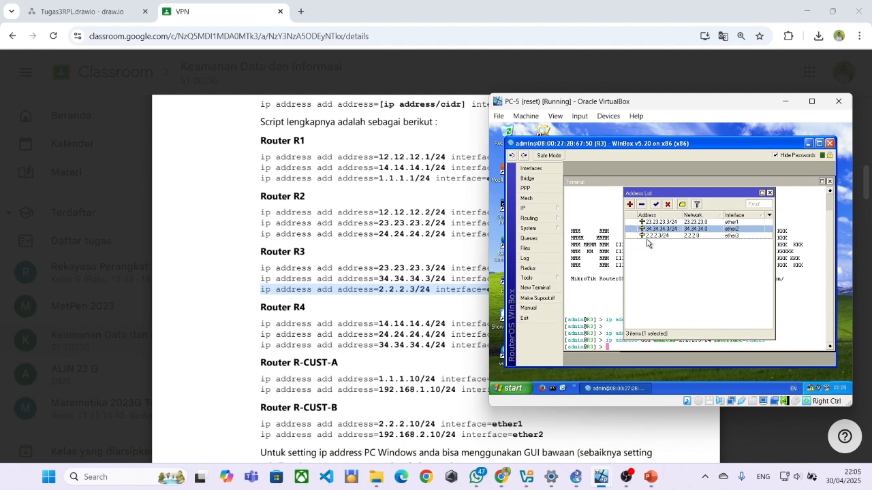
left_click(591, 290)
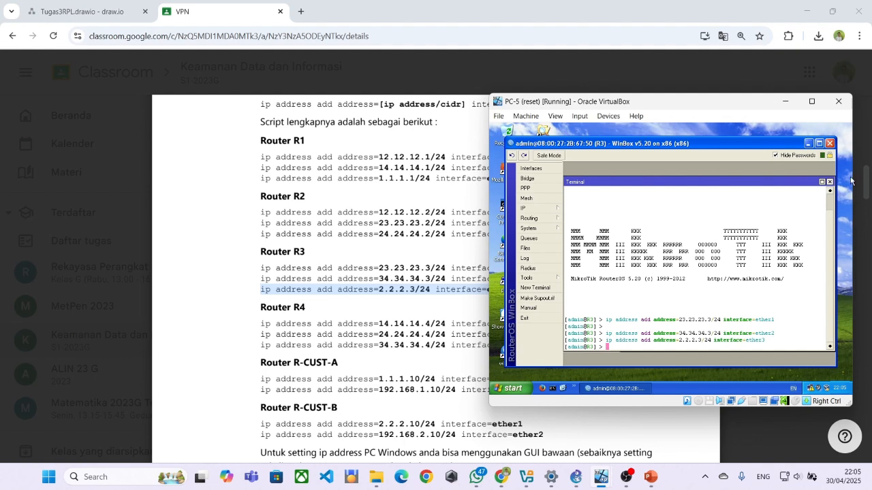
Close R3's WinBox session, connect WinBox to R4 and open a new terminal.
left_click(524, 318)
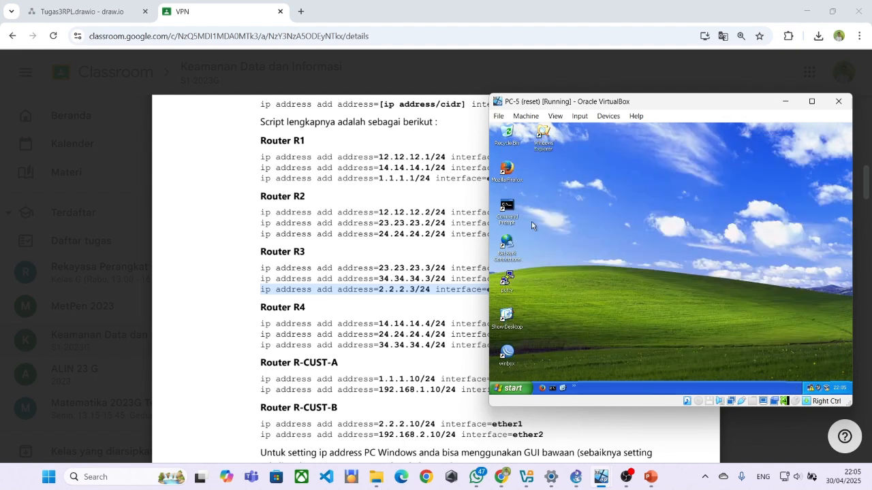
double_click(506, 351)
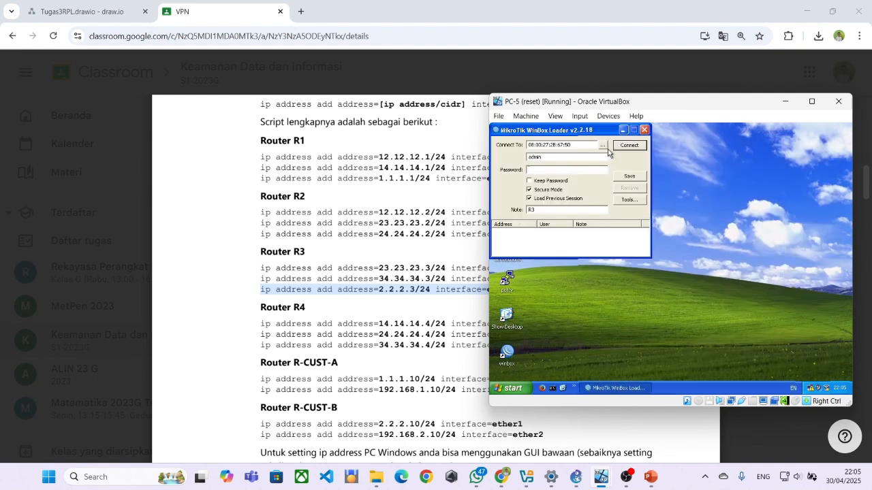
left_click(603, 146)
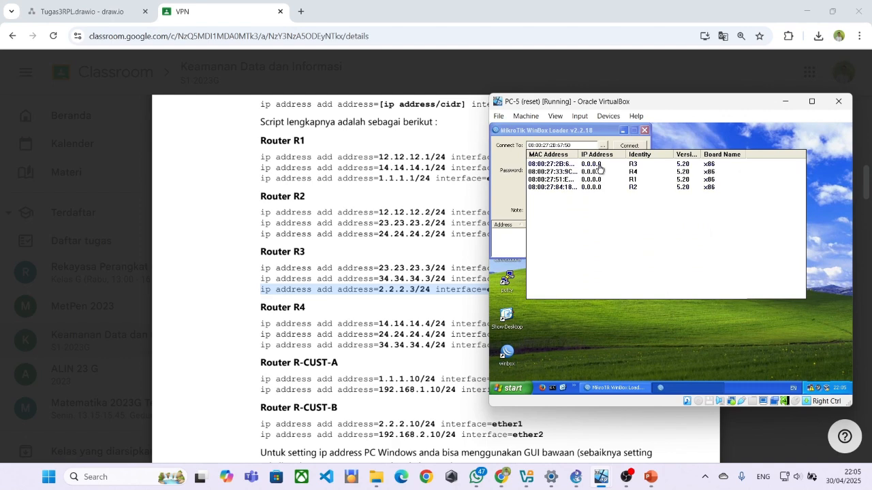
left_click(599, 171)
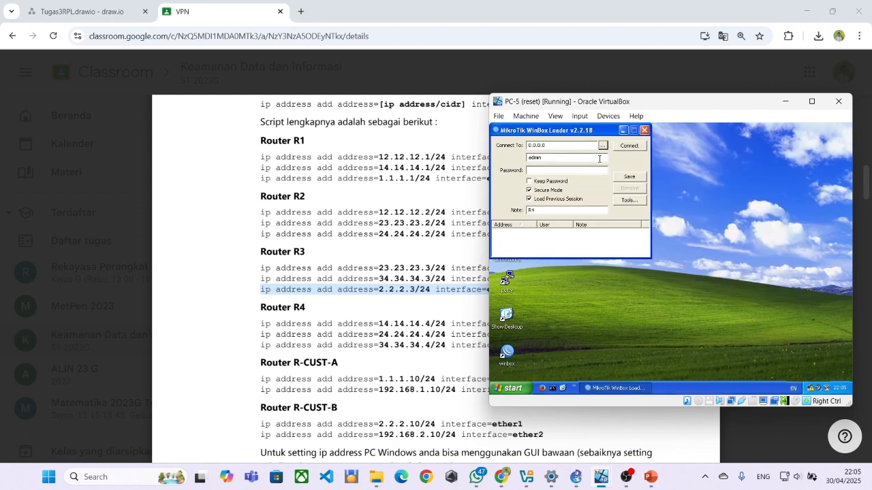
left_click(602, 145)
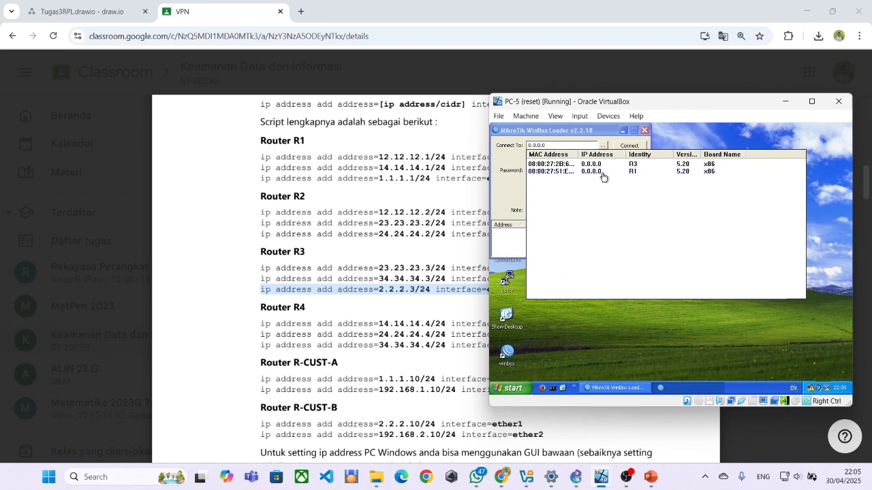
left_click(557, 173)
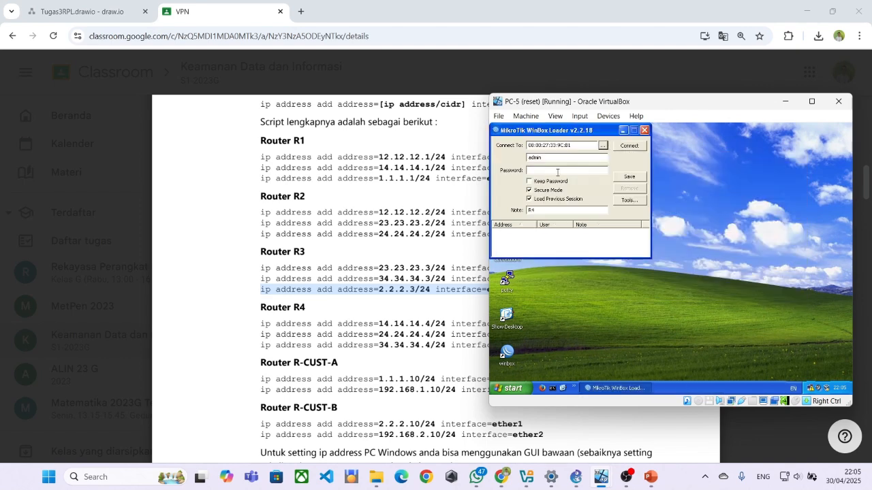
left_click(618, 148)
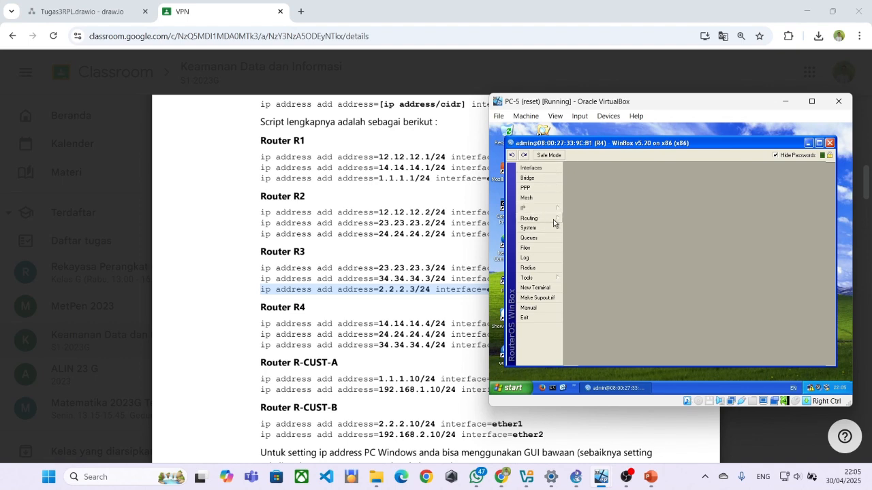
left_click(549, 288)
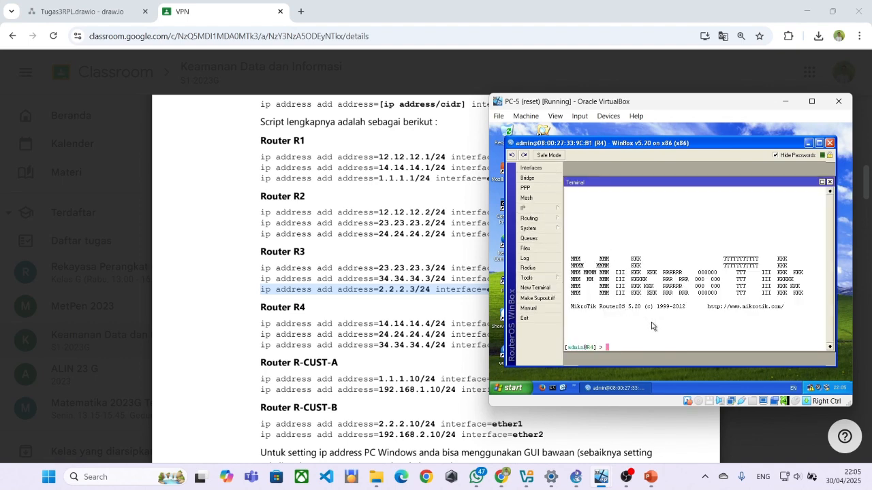
Assign 14.14.14.4/24 to ether1 on R4 from the guide's command line.
left_click_drag(261, 324, 572, 318)
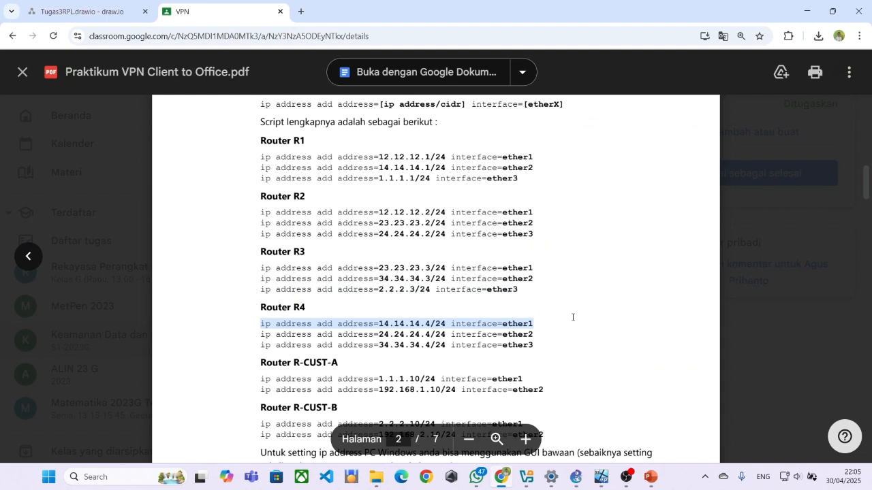
key("ctrl+c")
key("alt+Tab")
right_click(597, 348)
left_click(613, 378)
key("Return")
Assign 24.24.24.4/24 to ether2 on R4.
left_click_drag(262, 335, 534, 335)
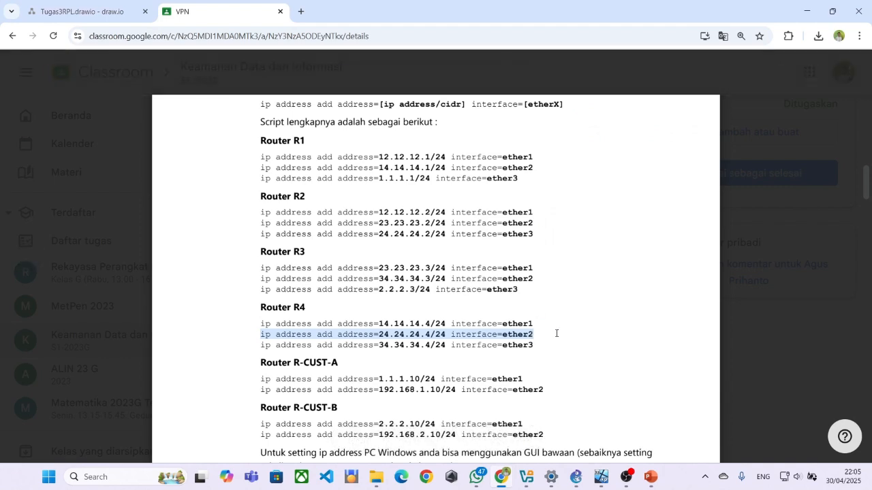
key("ctrl+c")
key("alt+Tab")
right_click(635, 340)
left_click(645, 374)
key("Return")
Assign 34.34.34.4/24 to ether3 on R4.
scroll(310, 290, "down", 2)
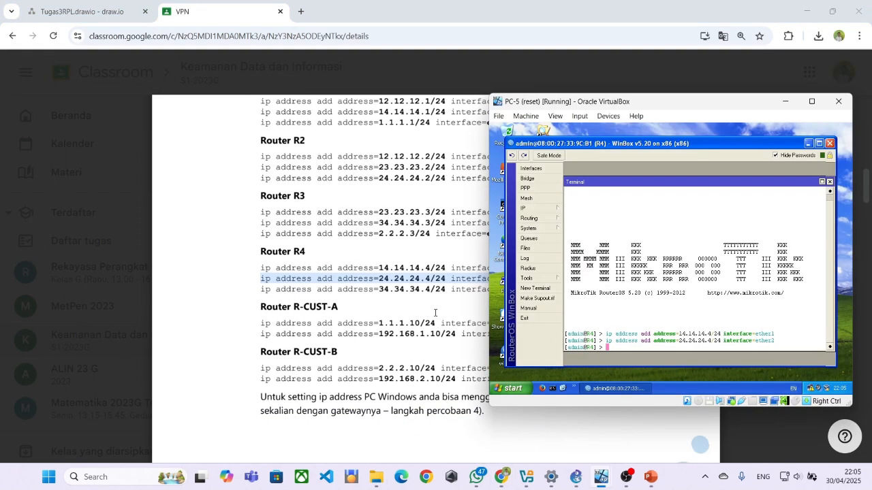
left_click(271, 287)
left_click_drag(261, 289, 506, 291)
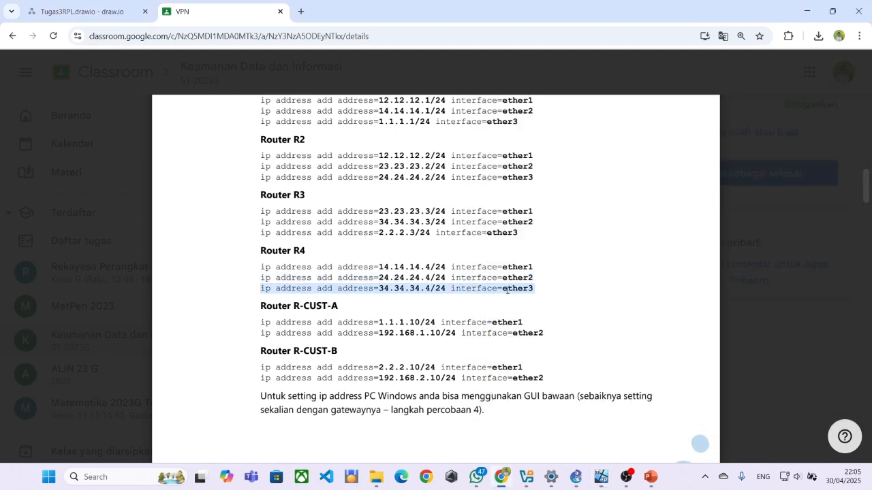
key("alt+Tab")
right_click(618, 334)
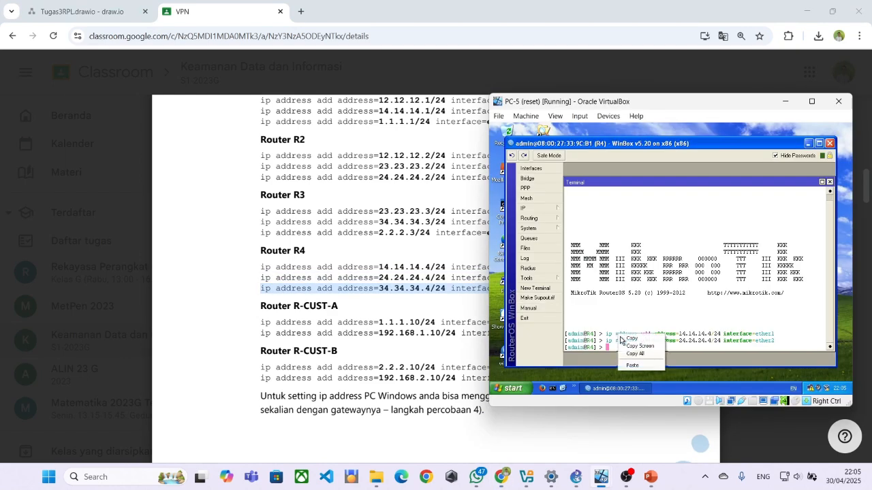
left_click(630, 366)
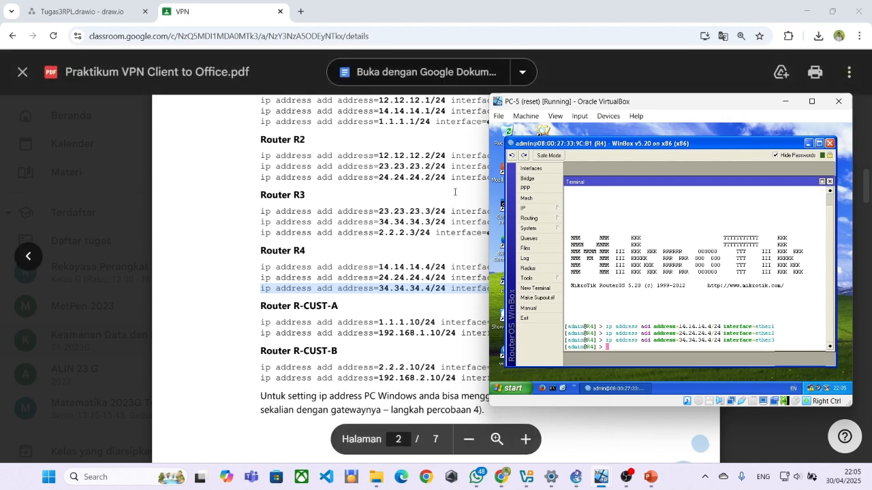
Find the R-CUST-A commands in the lab guide and bring up the PC-A1 virtual machine.
left_click(402, 309)
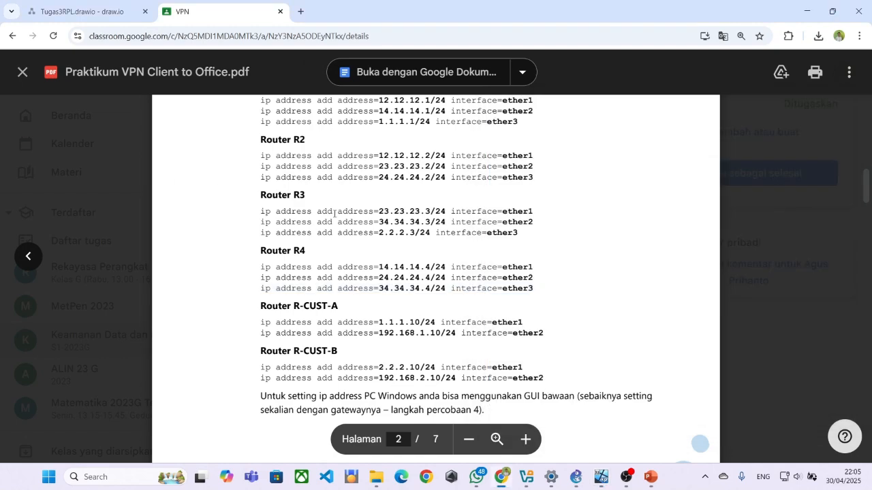
scroll(592, 421, "down", 1)
scroll(589, 421, "up", 3)
scroll(587, 421, "down", 2)
scroll(587, 423, "up", 5)
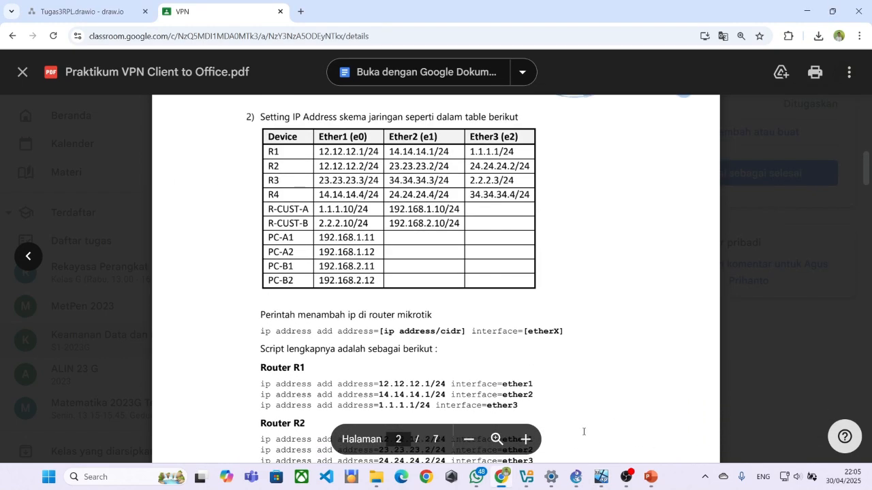
scroll(586, 436, "down", 3)
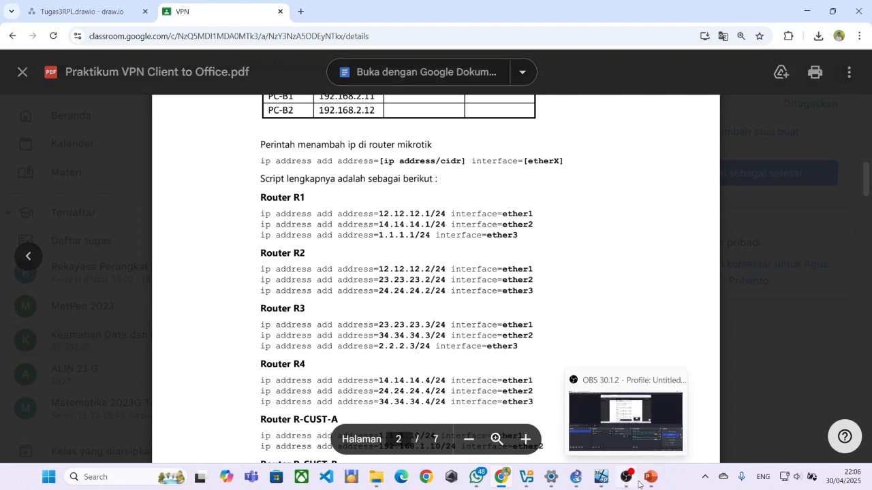
mouse_move(600, 480)
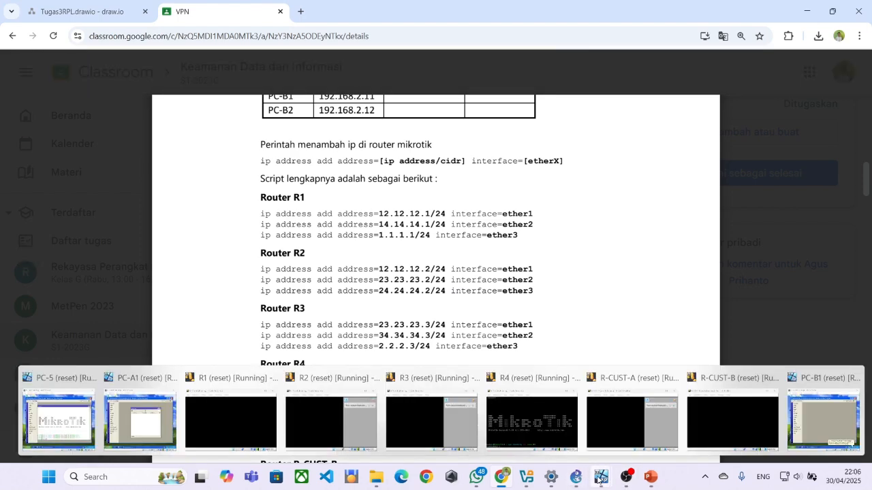
left_click(155, 412)
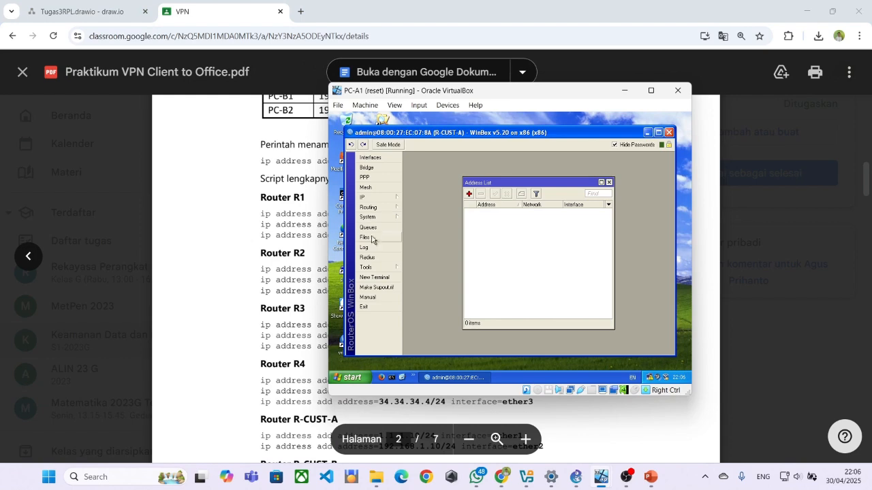
scroll(292, 312, "down", 1)
scroll(292, 312, "down", 2)
Open a terminal on R-CUST-A and paste the 1.1.1.10/24 ether1 address command.
left_click(269, 322)
left_click_drag(260, 322, 523, 324)
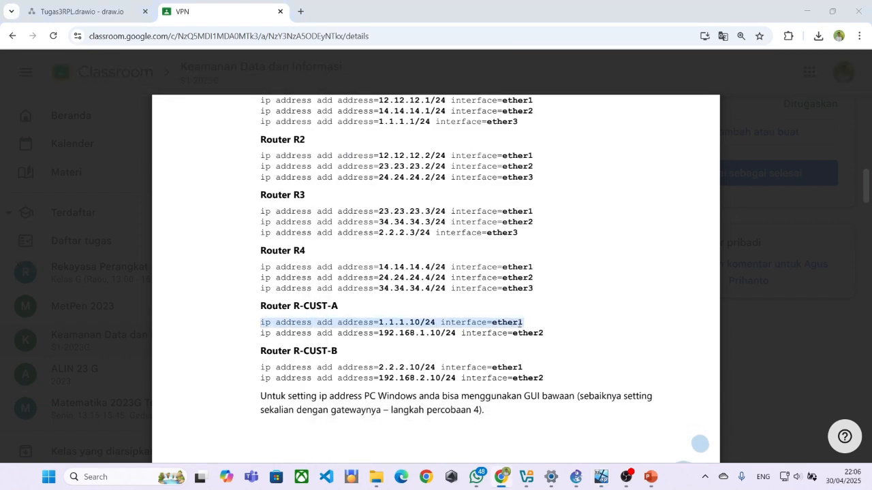
key("alt+Tab")
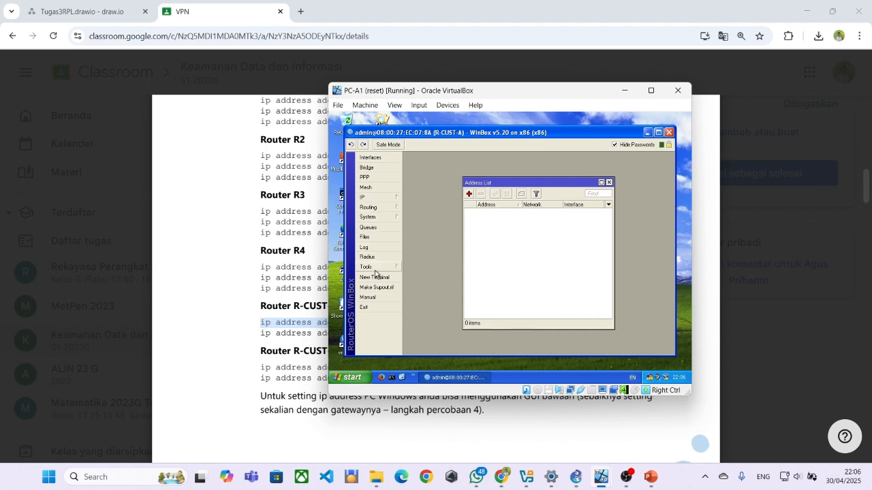
left_click(373, 277)
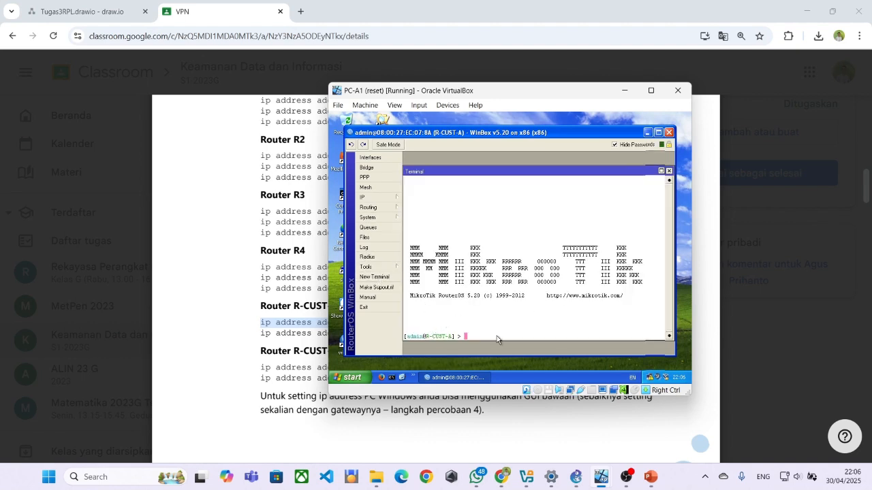
right_click(491, 342)
left_click(504, 371)
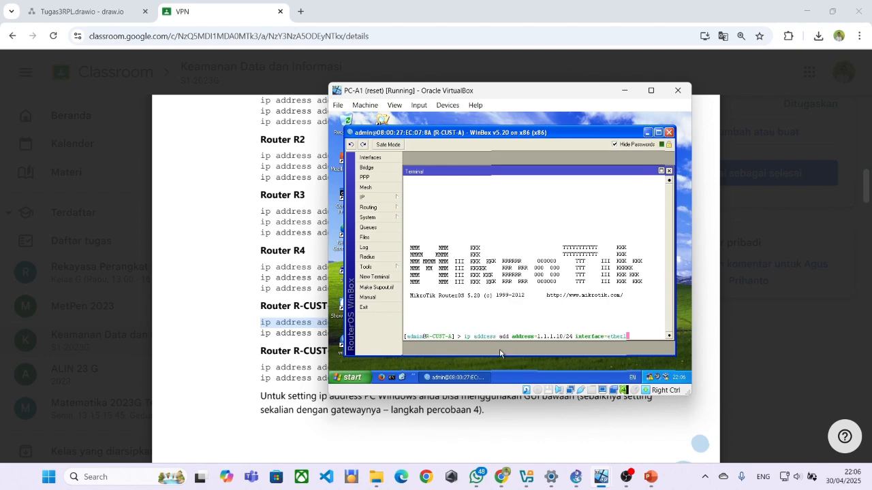
Copy and run R-CUST-A's 192.168.1.10/24 ether2 address command.
double_click(293, 333)
left_click_drag(261, 333, 545, 333)
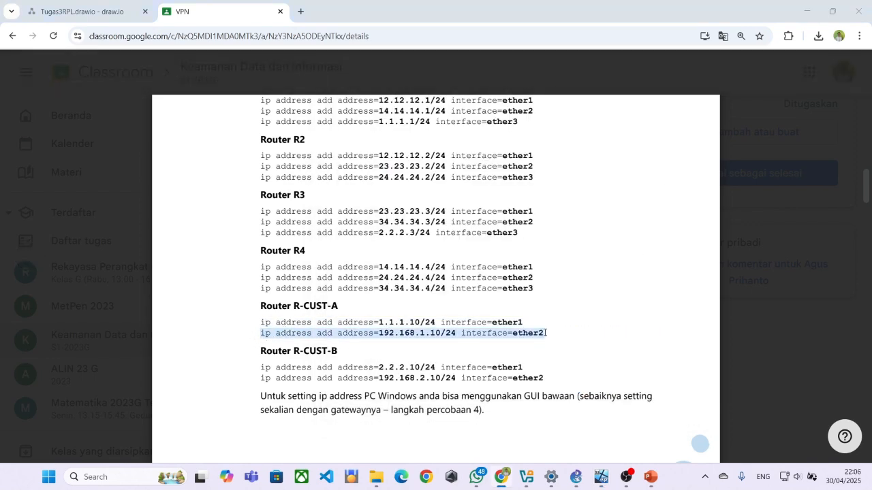
key("ctrl+c")
key("alt+Tab")
right_click(513, 333)
left_click(527, 363)
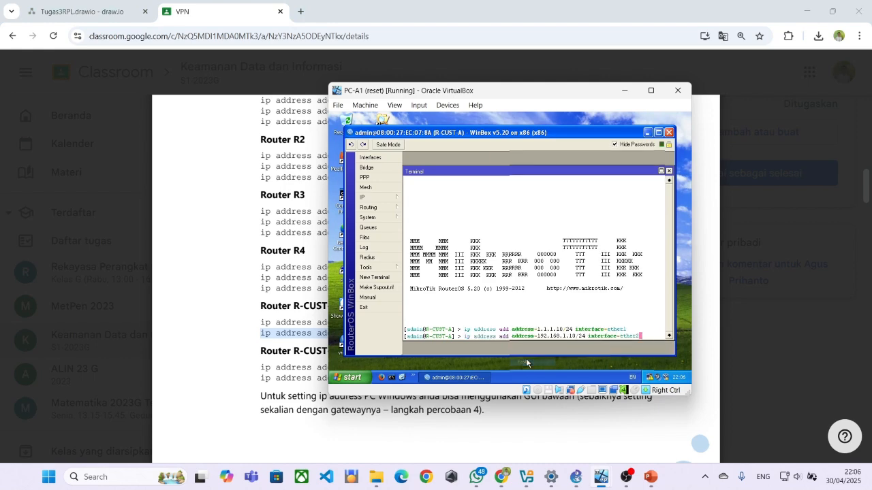
key("alt+Tab")
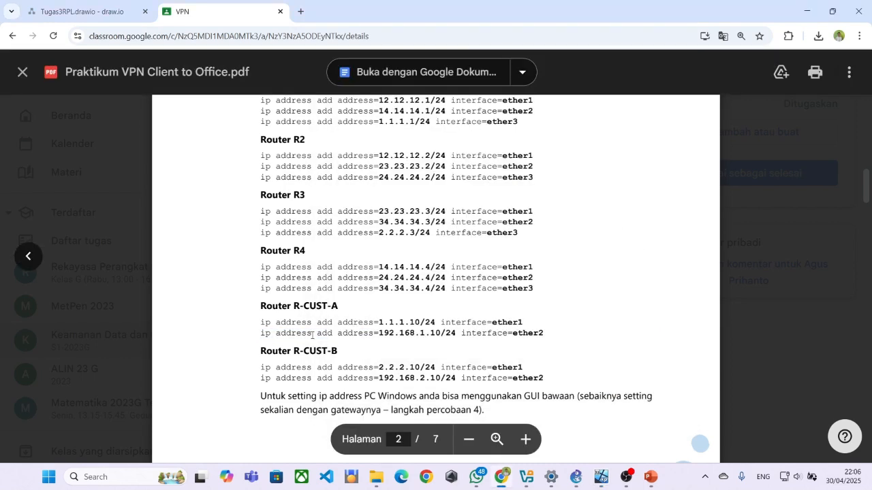
key("alt+Tab")
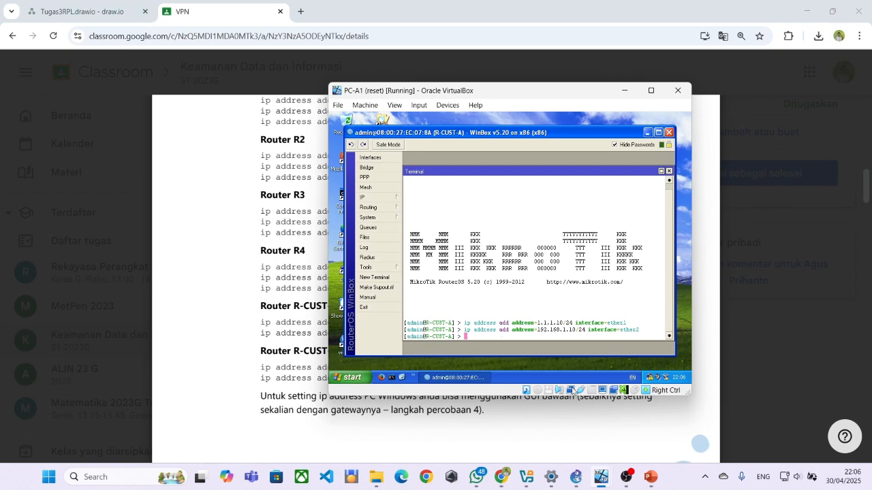
On PC-B1, open an R-CUST-B terminal and run the 2.2.2.10/24 ether1 command.
mouse_move(601, 477)
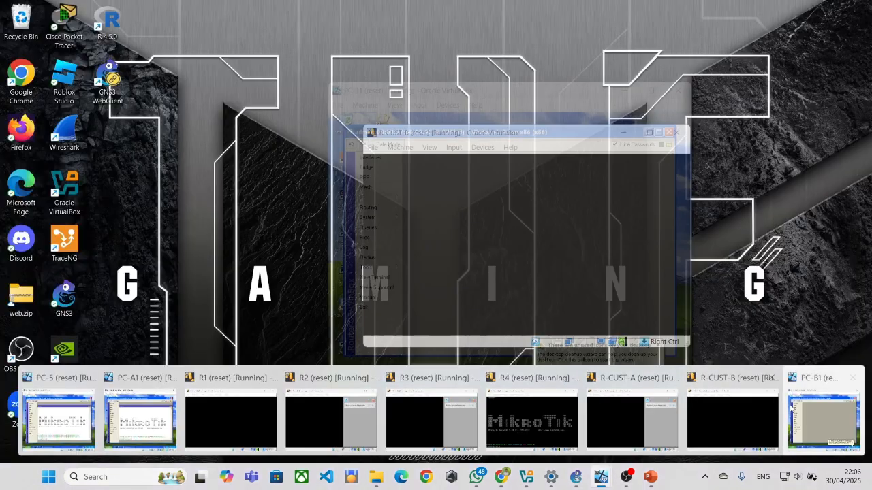
left_click(795, 410)
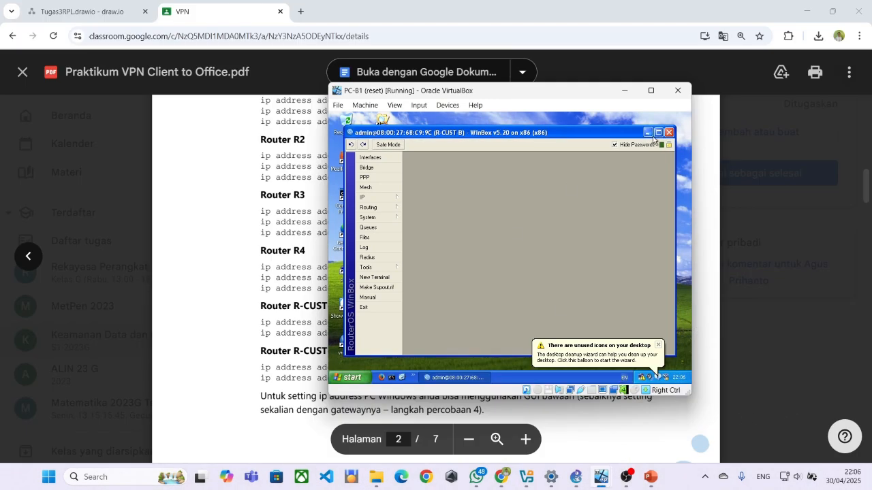
left_click(375, 277)
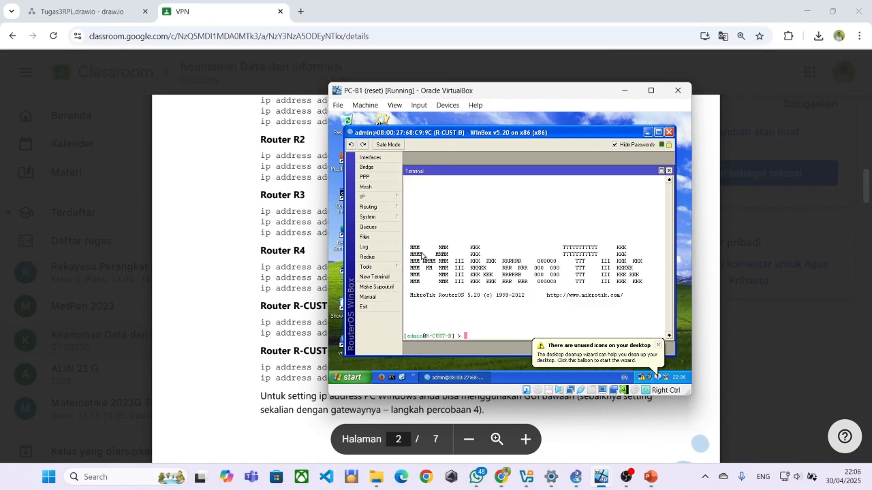
left_click_drag(261, 368, 546, 368)
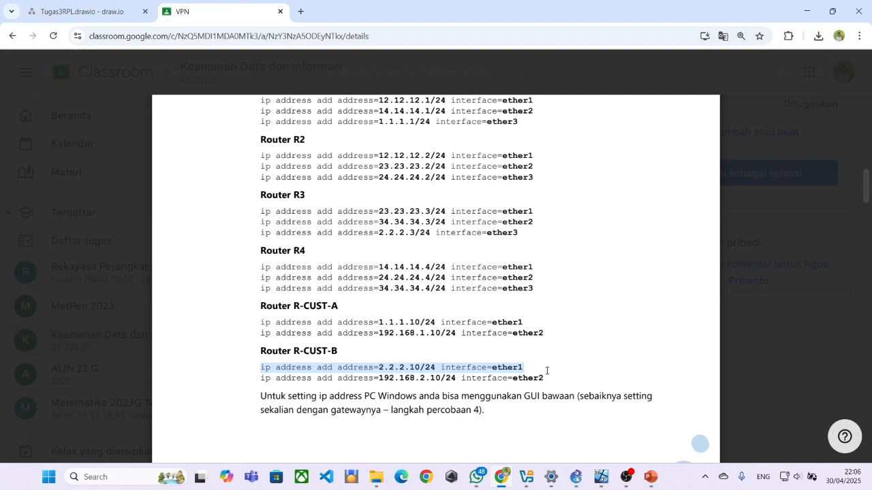
key("alt+Tab")
right_click(478, 336)
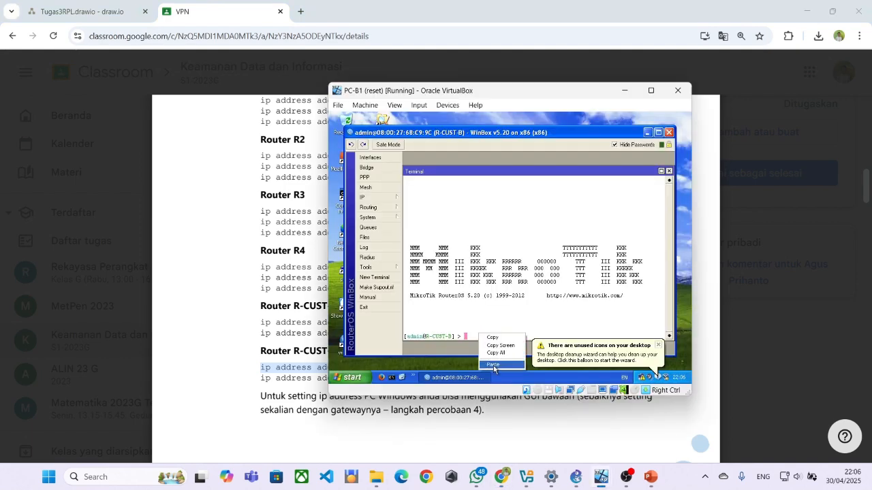
left_click(494, 369)
Add 192.168.2.10/24 on ether2 in R-CUST-B's terminal.
key("alt+Tab")
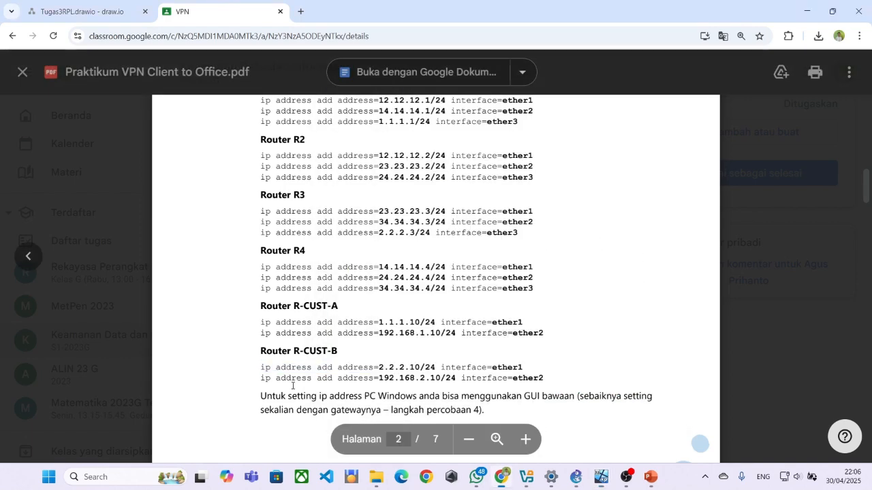
triple_click(528, 374)
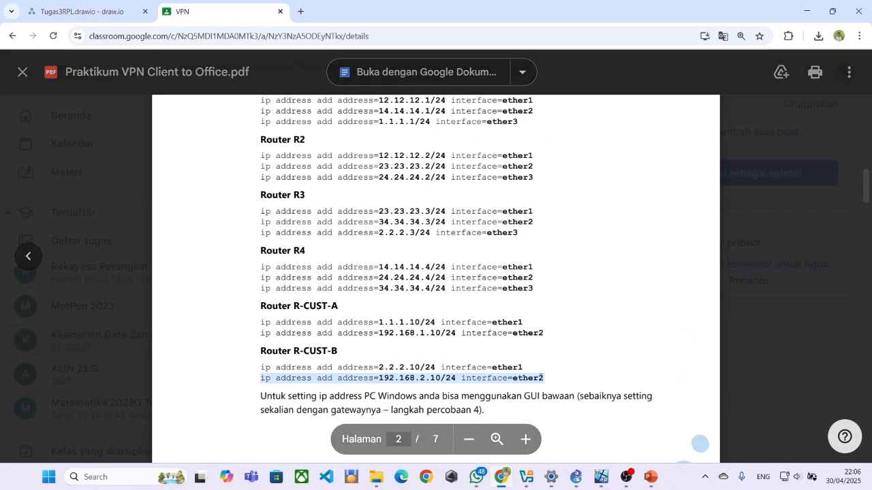
key("alt+Tab")
right_click(495, 331)
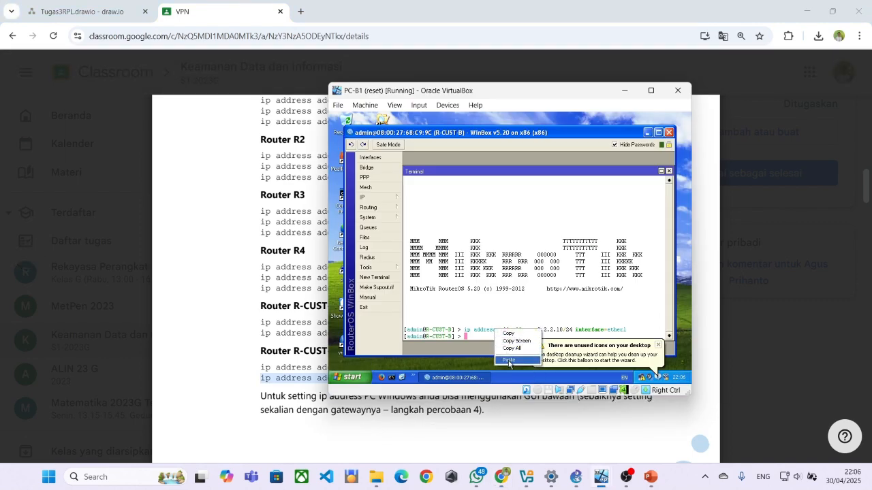
left_click(508, 364)
key("Return")
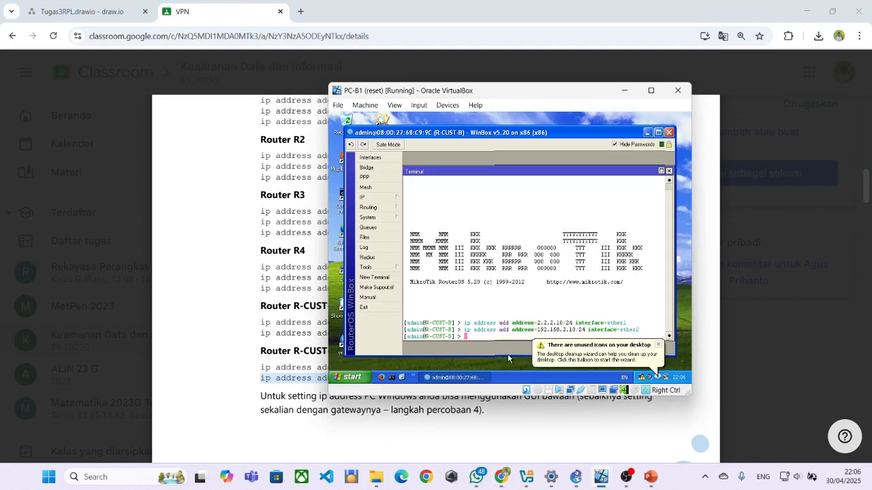
Return to the PC-A1 virtual machine's R-CUST-A terminal.
left_click(288, 313)
key("alt+Tab")
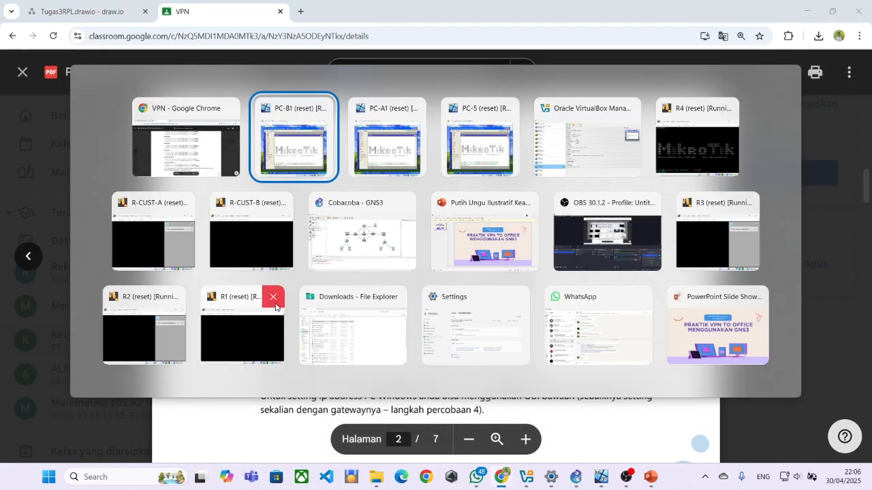
key("alt+Tab")
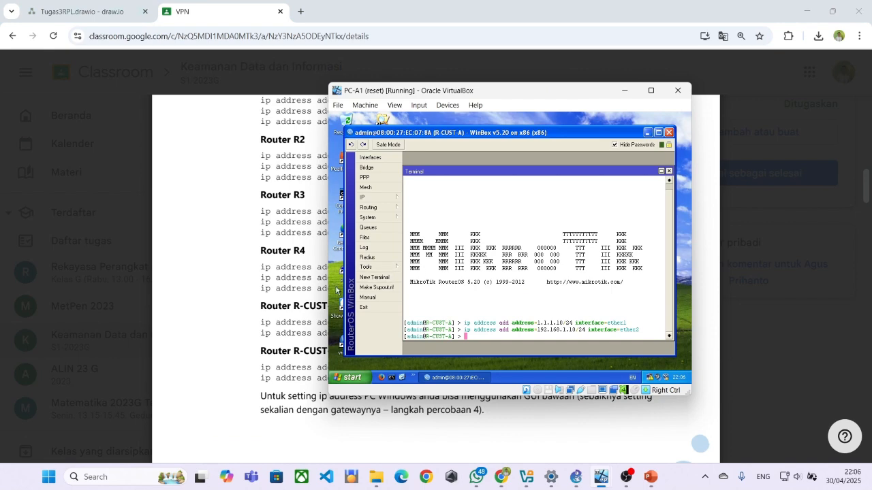
left_click(314, 300)
key("alt+Tab")
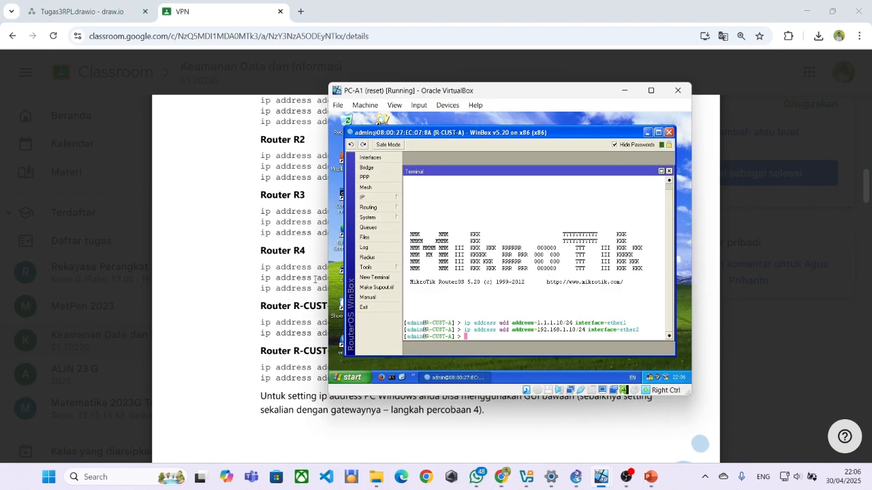
Open R-CUST-A's IP Address List and move the VirtualBox window to the right.
left_click(368, 197)
left_click(418, 175)
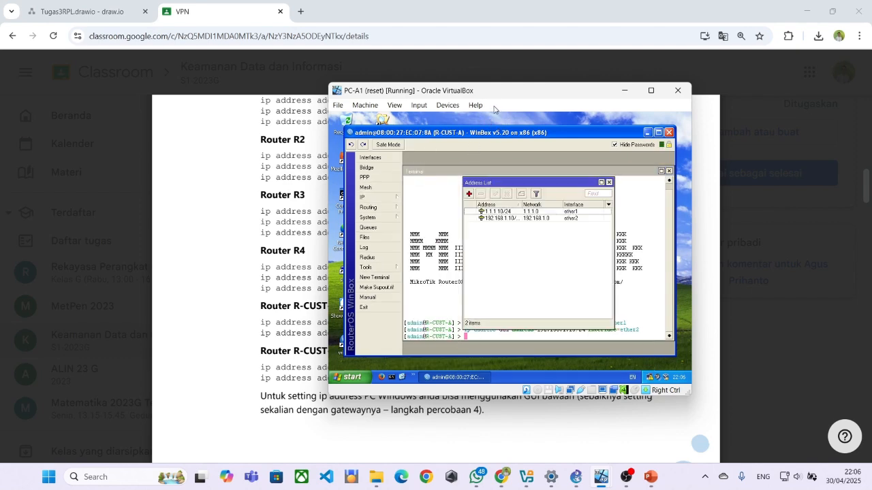
left_click_drag(499, 91, 642, 80)
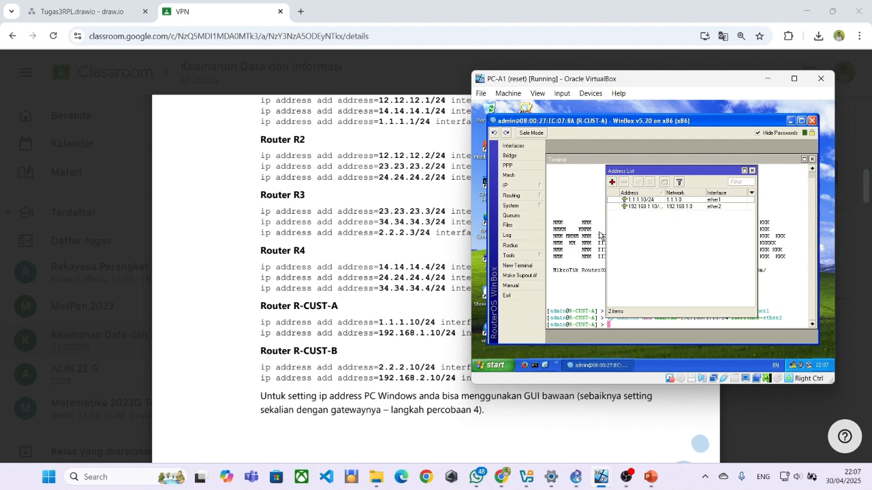
Scroll the handout to section 3, Advertise Network OSPF, with its per-router script.
double_click(408, 267)
scroll(420, 300, "down", 2)
scroll(420, 299, "down", 6)
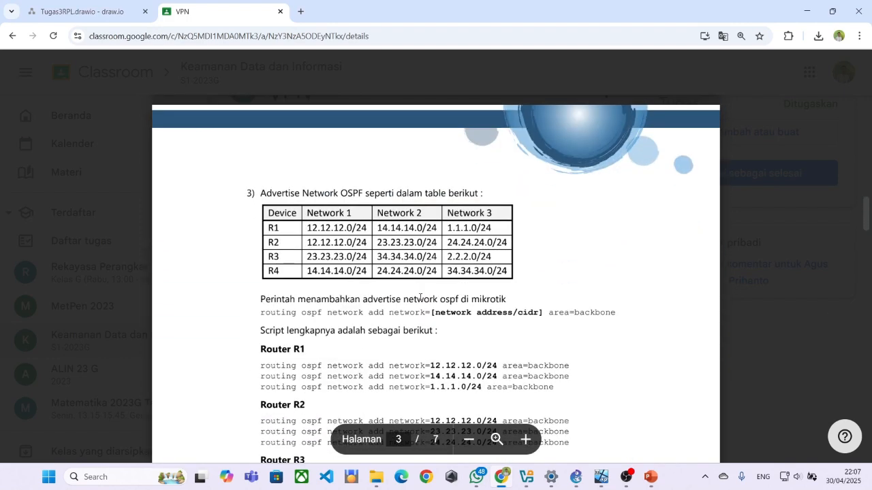
scroll(369, 208, "down", 2)
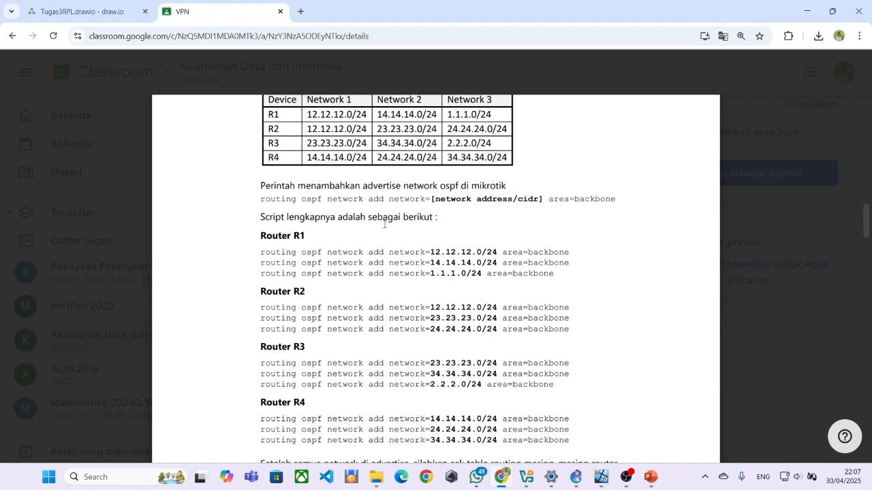
scroll(404, 298, "down", 3)
scroll(392, 267, "up", 1)
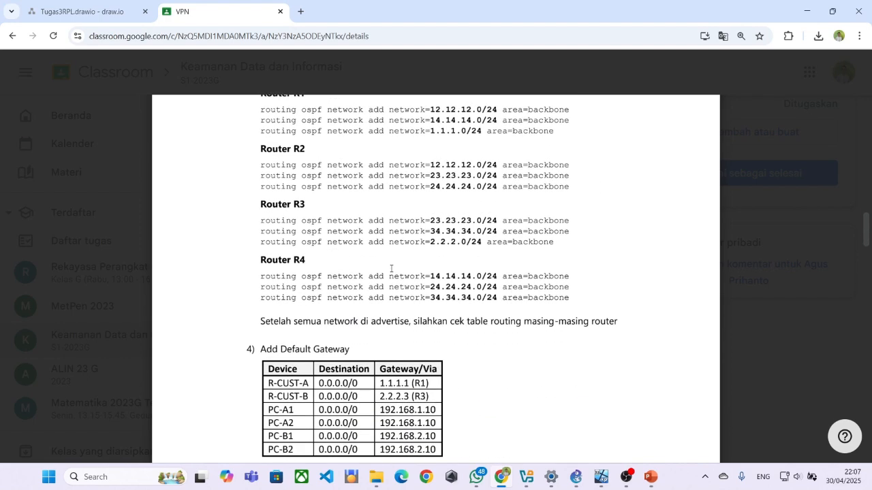
scroll(391, 267, "up", 2)
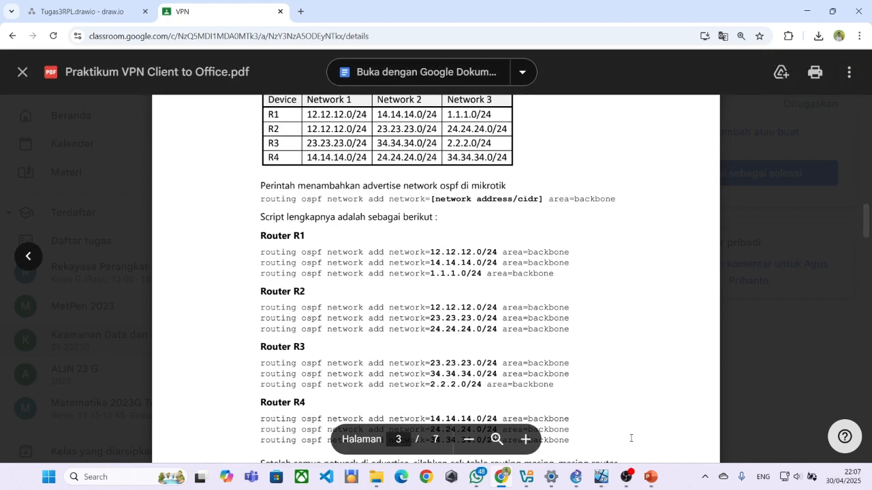
On PC-5, advertise R4's 14.14.14.0/24 network in OSPF backbone via a new terminal.
mouse_move(600, 477)
mouse_move(346, 386)
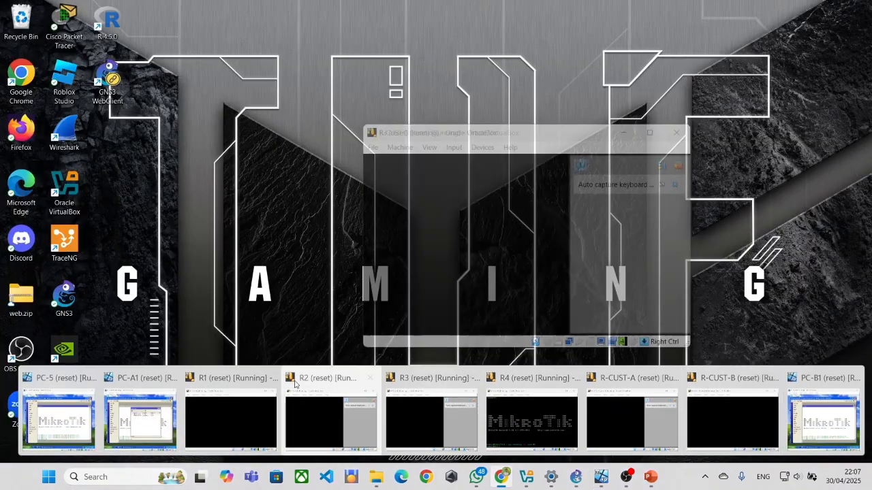
mouse_move(148, 405)
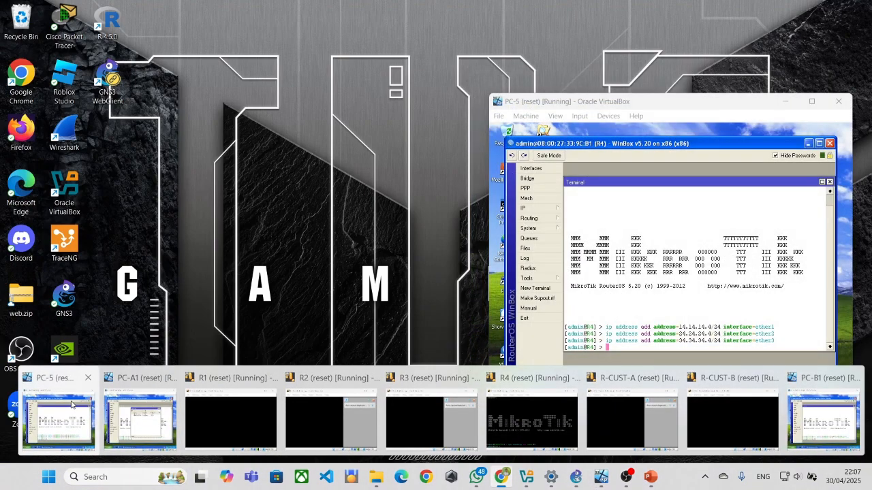
left_click(57, 419)
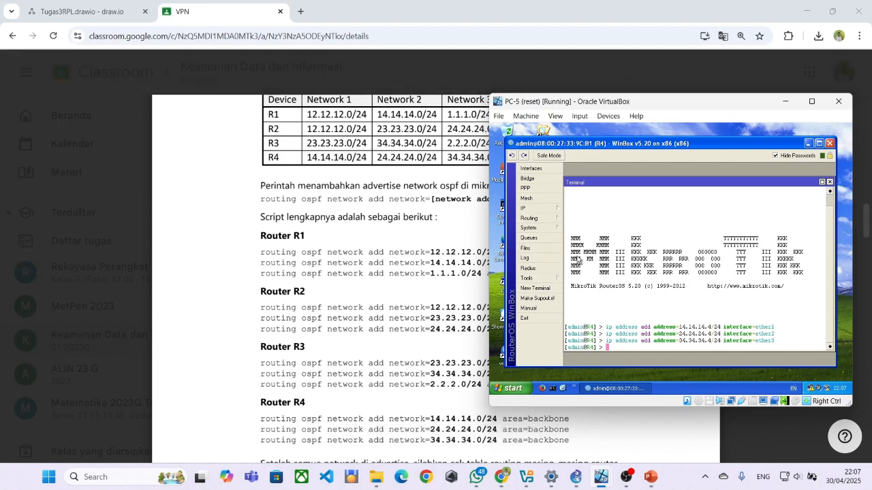
scroll(340, 304, "down", 1)
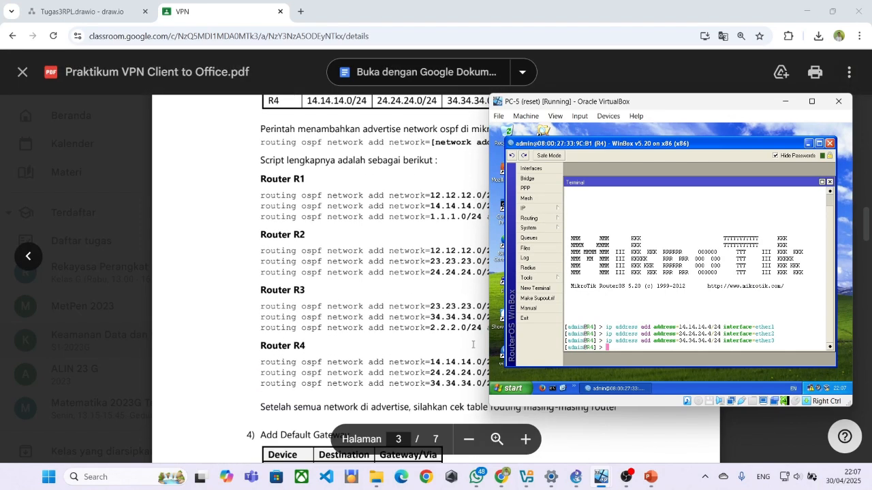
left_click_drag(261, 364, 577, 368)
key("ctrl+c")
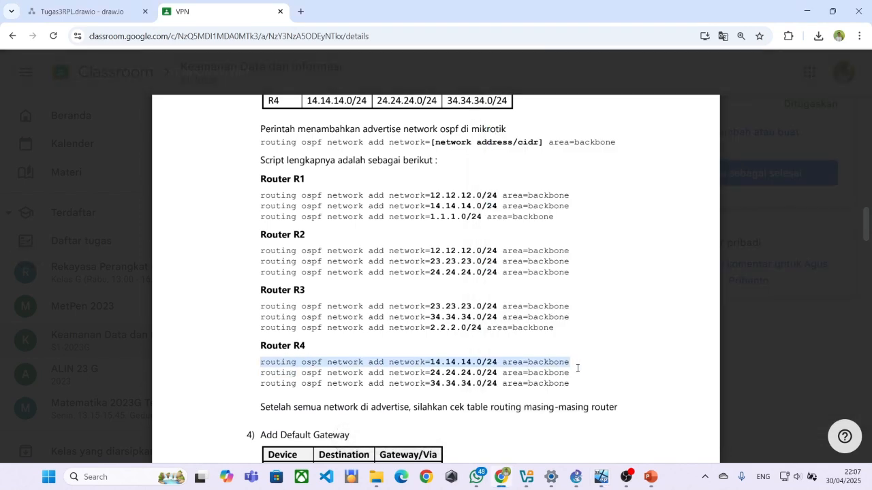
key("alt+Tab")
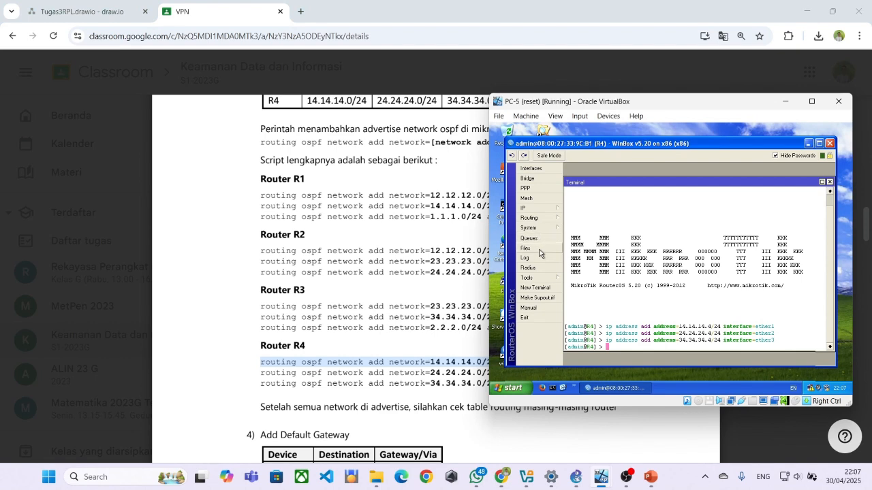
left_click(538, 288)
right_click(634, 344)
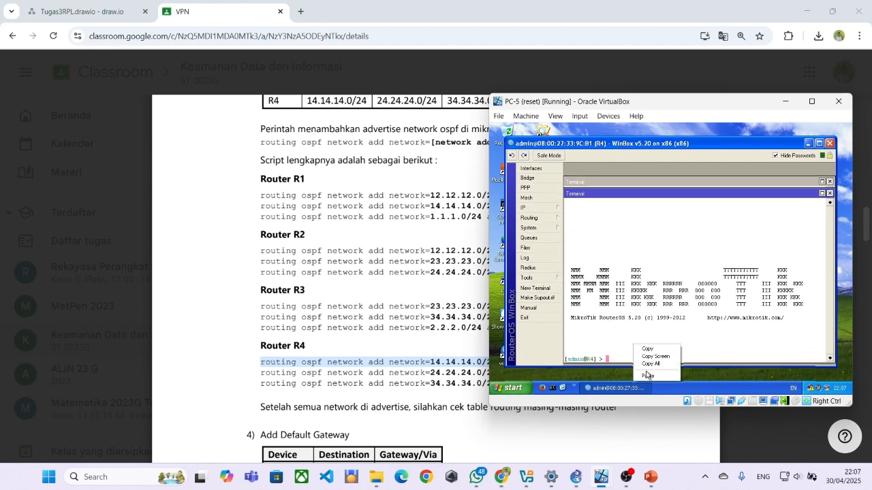
left_click(648, 376)
key("Return")
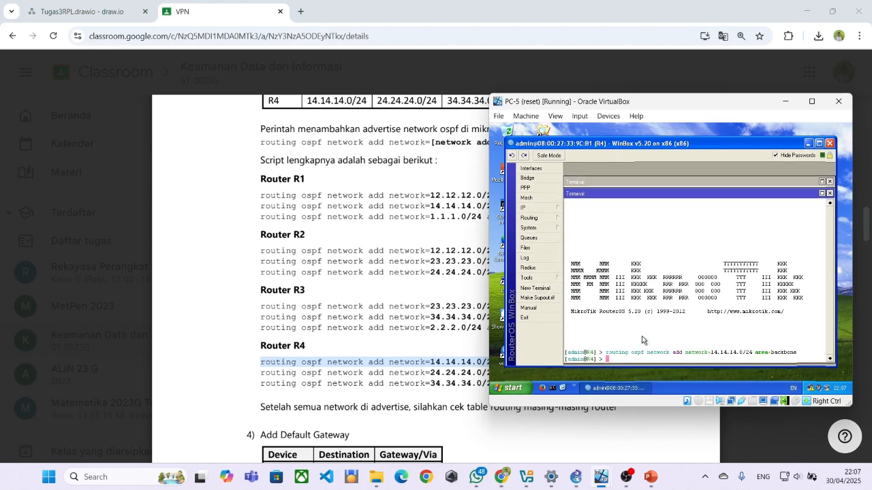
Check R4's Route List tabs: next hops, rules, VRF and routes.
left_click(553, 208)
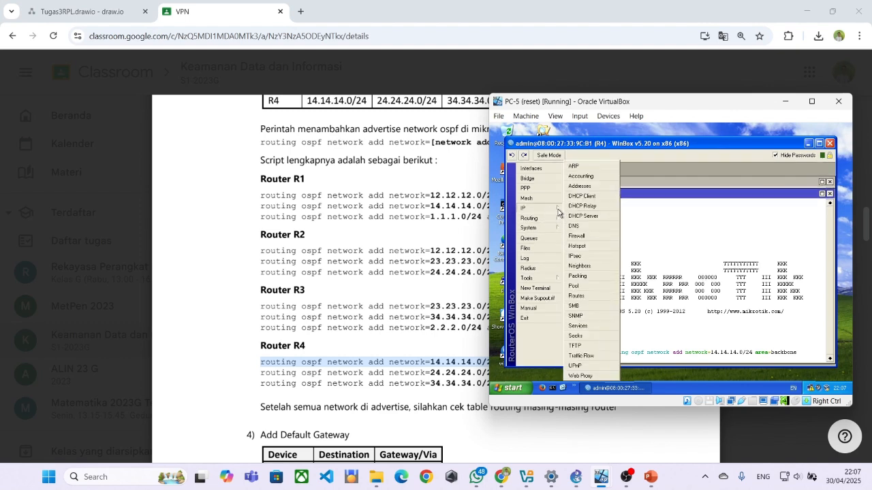
left_click(590, 295)
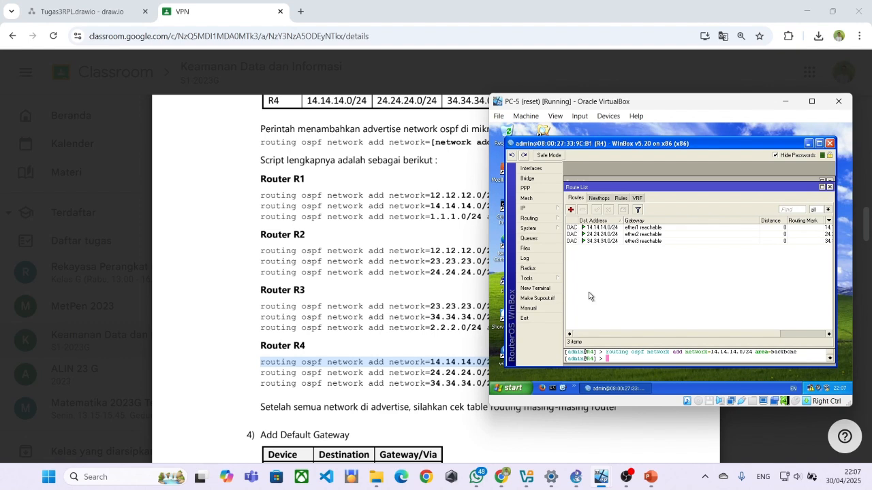
left_click(597, 198)
left_click(620, 198)
left_click(637, 198)
left_click(579, 198)
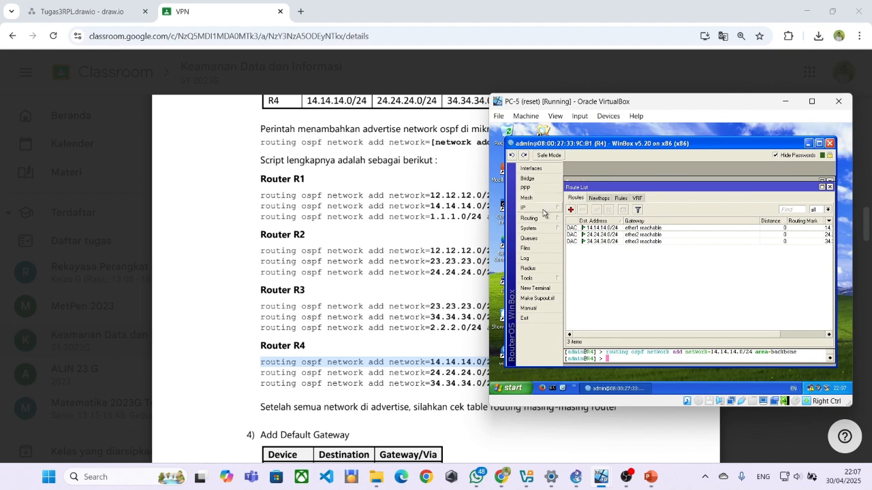
Open R4's Routing > OSPF window and select the 24.24.24.0/24 line in the PDF.
left_click(542, 209)
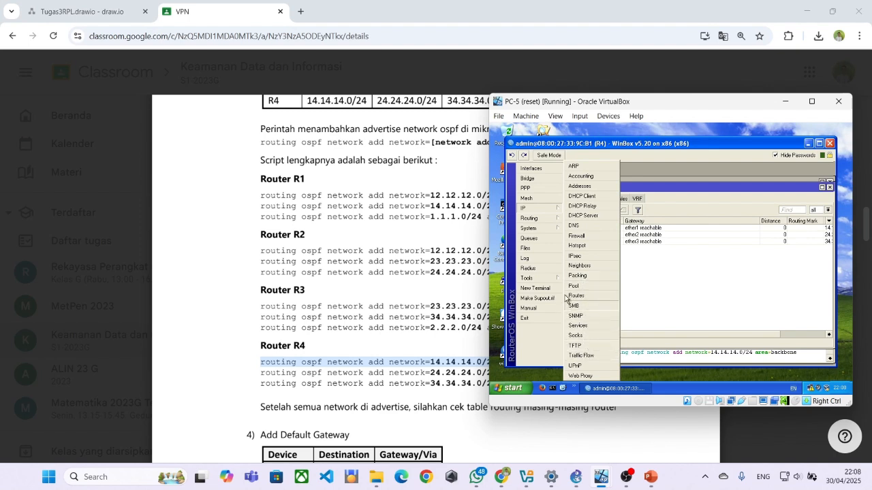
mouse_move(535, 220)
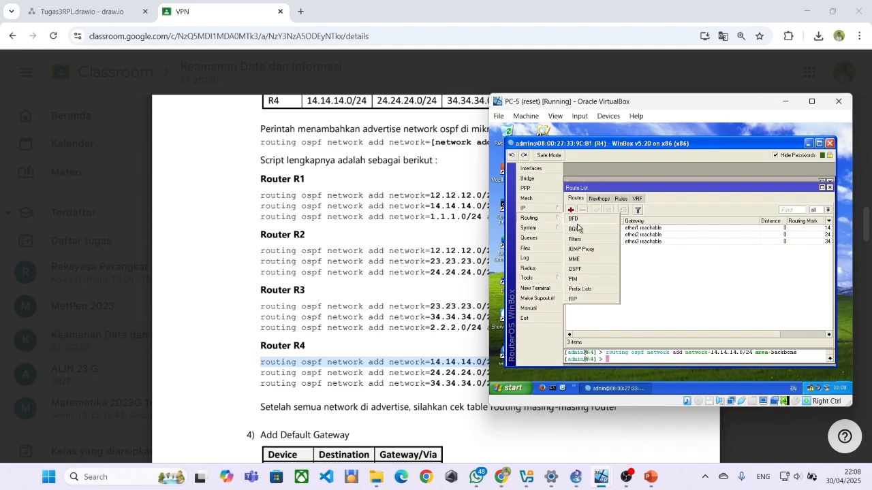
left_click(588, 269)
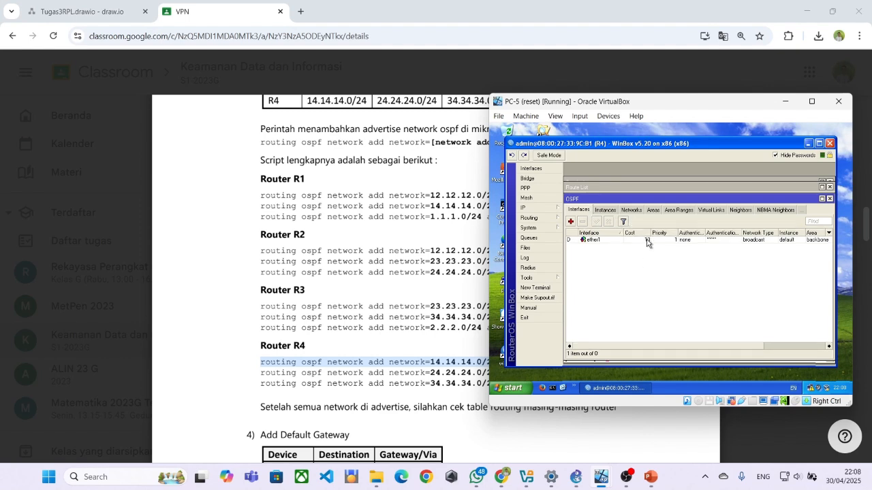
double_click(376, 307)
left_click_drag(259, 376, 589, 375)
key("ctrl+c")
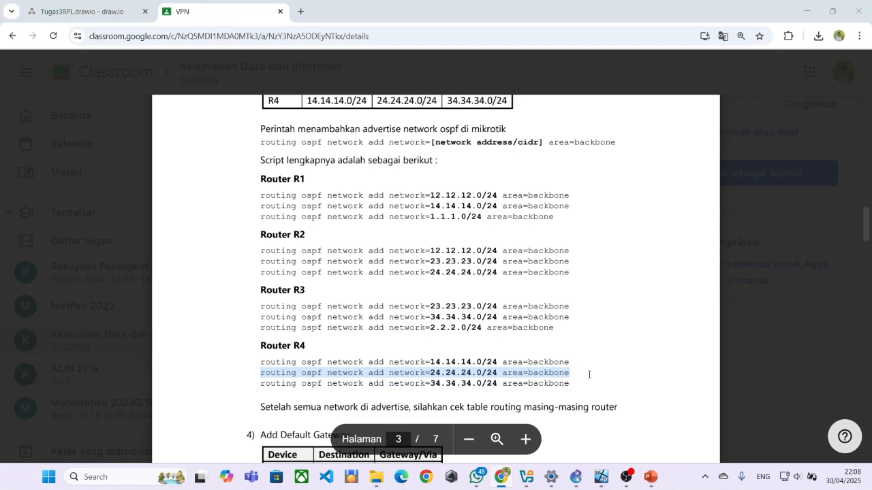
Close the route list and run R4's 24.24.24.0/24 backbone OSPF network command.
key("alt+Tab")
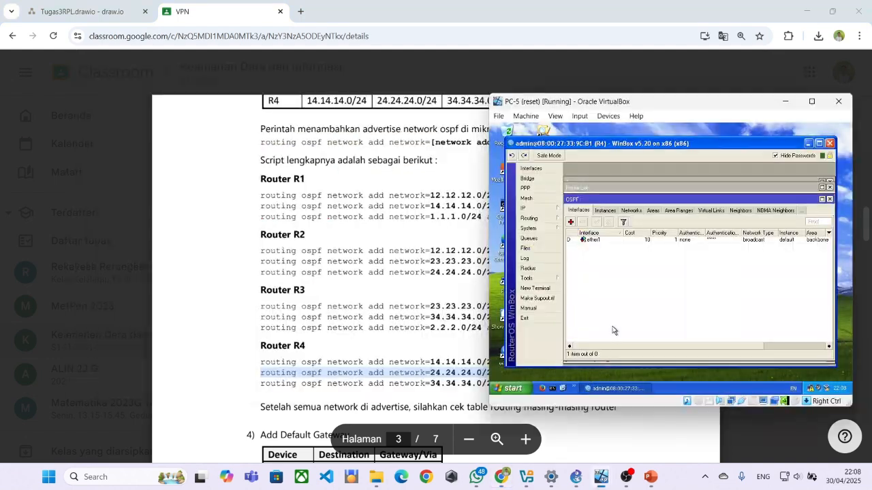
left_click(799, 188)
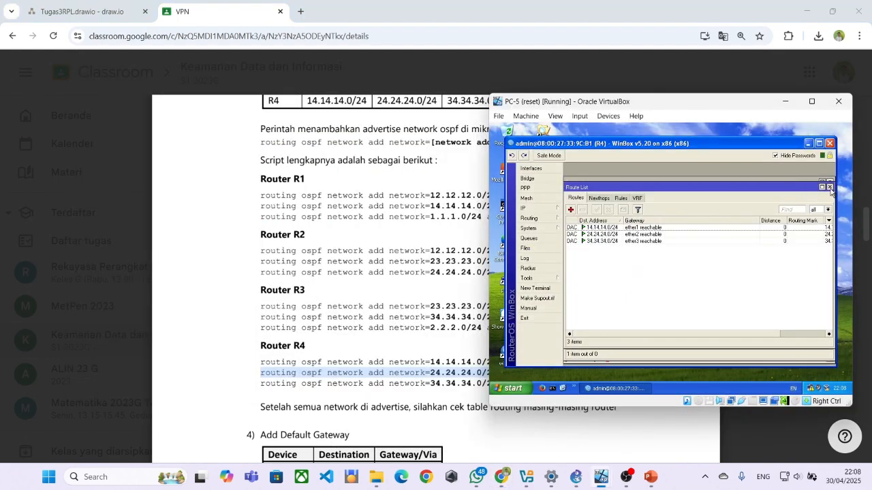
left_click(829, 187)
left_click(790, 189)
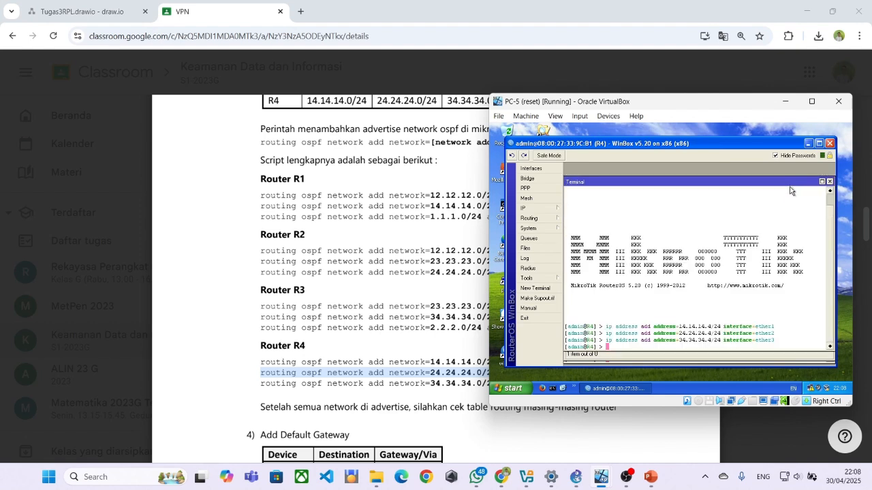
right_click(634, 344)
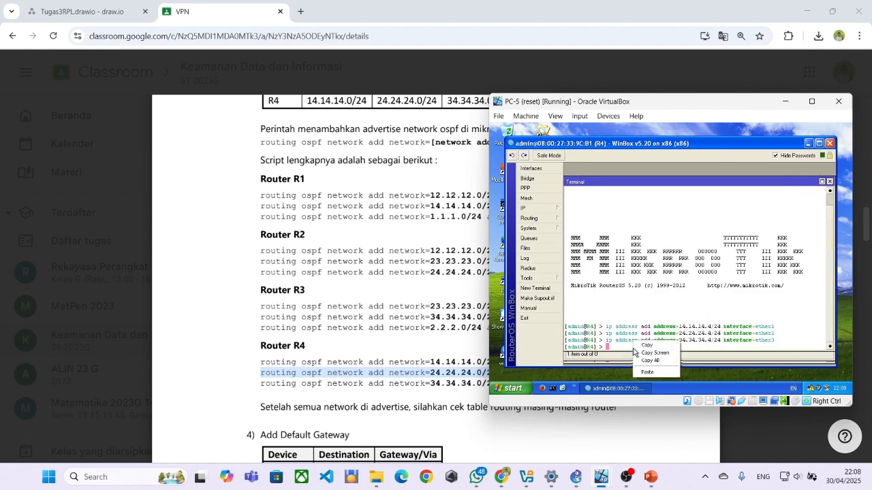
left_click(614, 336)
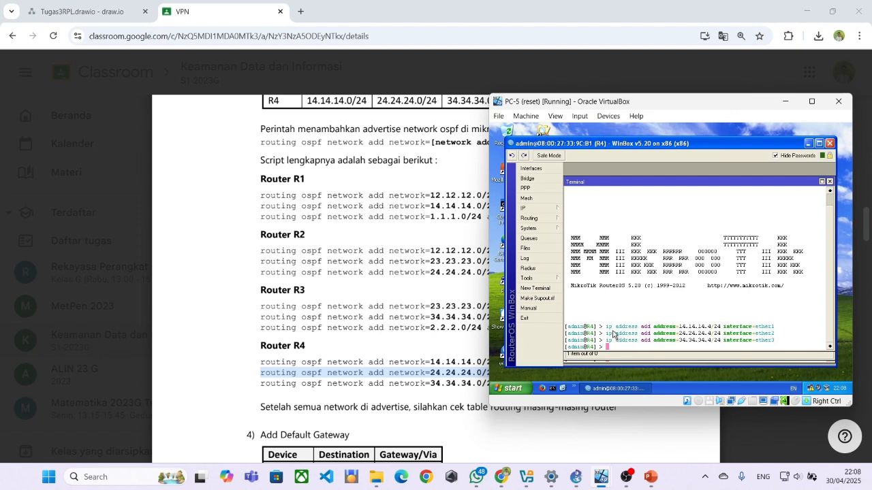
right_click(613, 341)
left_click(624, 355)
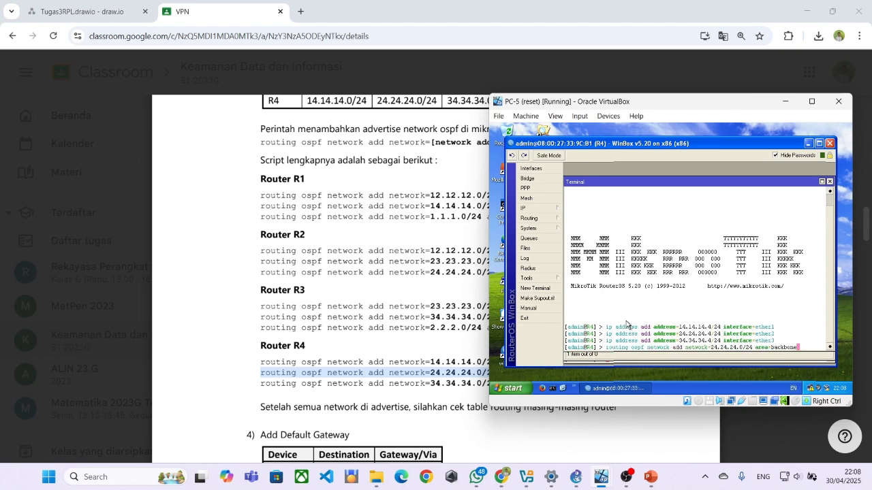
key("Return")
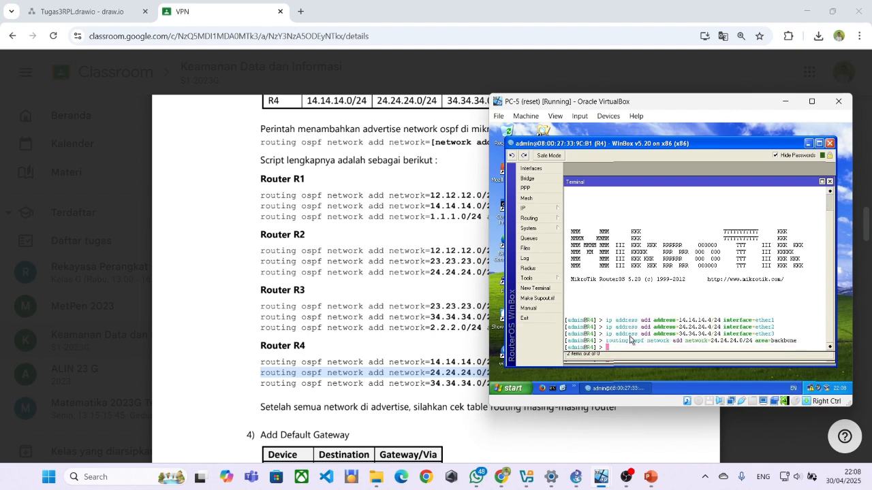
Run R4's 34.34.34.0/24 backbone OSPF network command and close the terminal.
left_click_drag(260, 383, 581, 394)
key("ctrl+c")
left_click(601, 477)
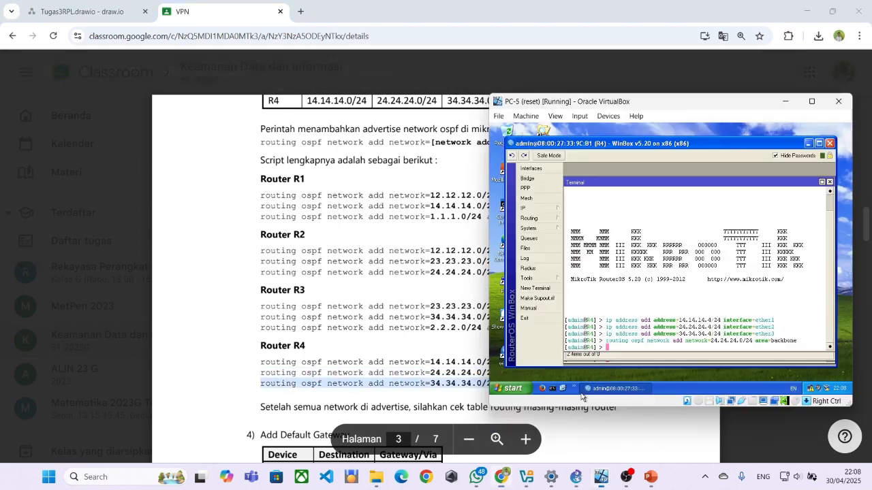
right_click(605, 346)
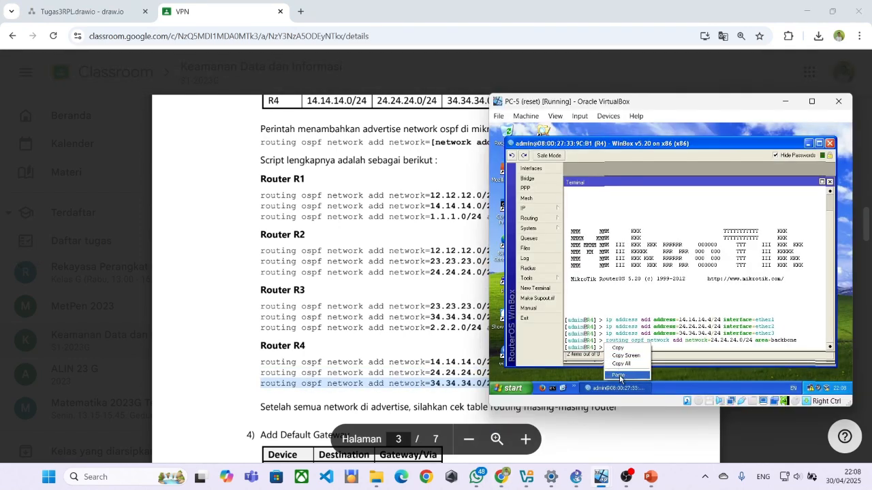
left_click(618, 375)
key("Return")
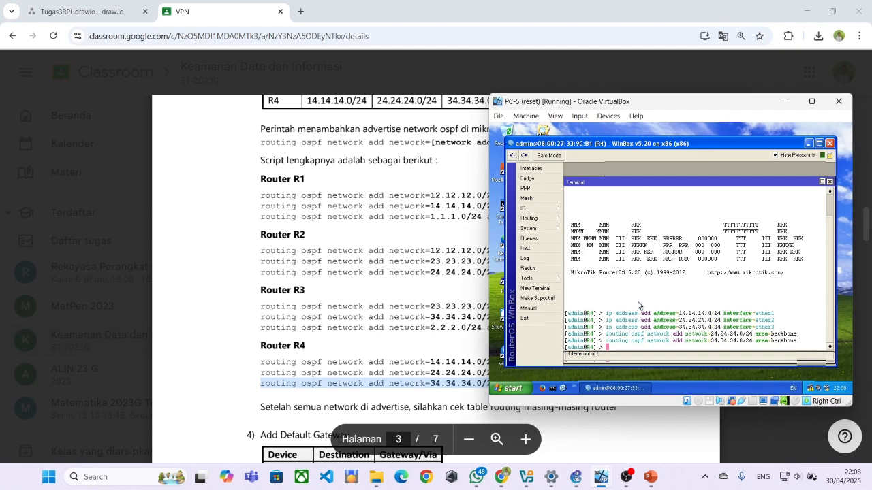
left_click(829, 182)
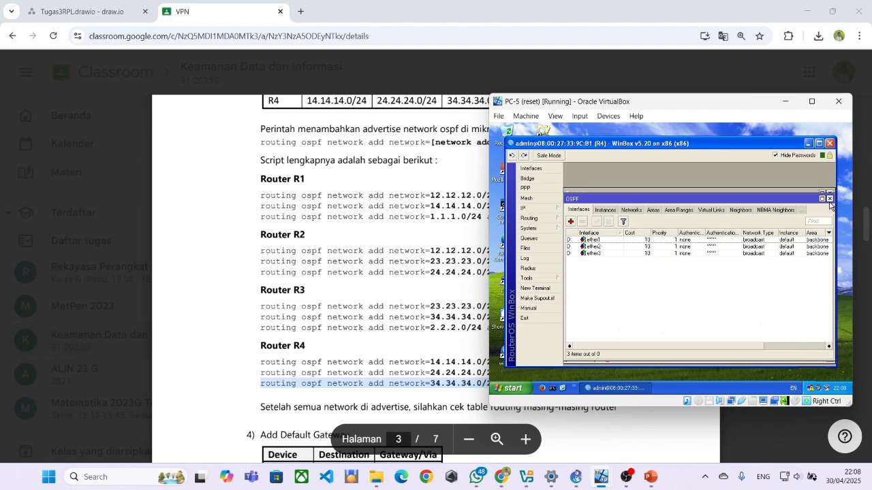
Check ether3's OSPF status on R4: 0 neighbors, state waiting.
left_click(602, 254)
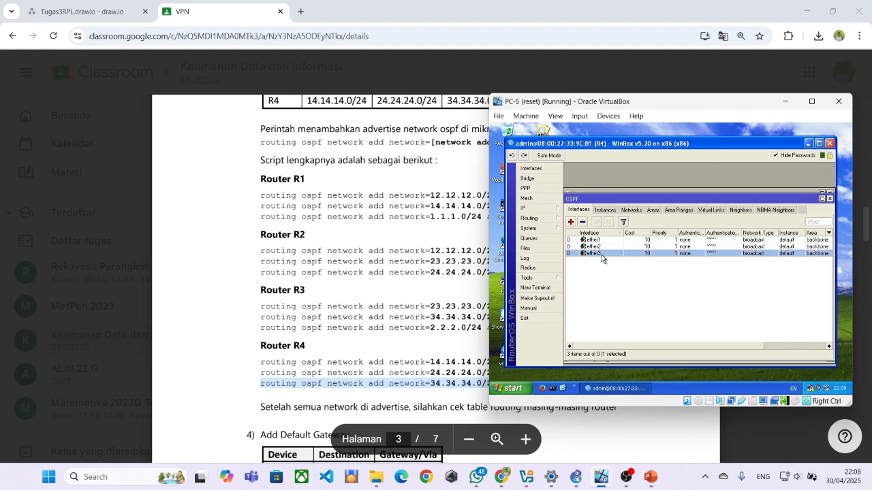
left_click(677, 342)
left_click_drag(687, 348, 613, 346)
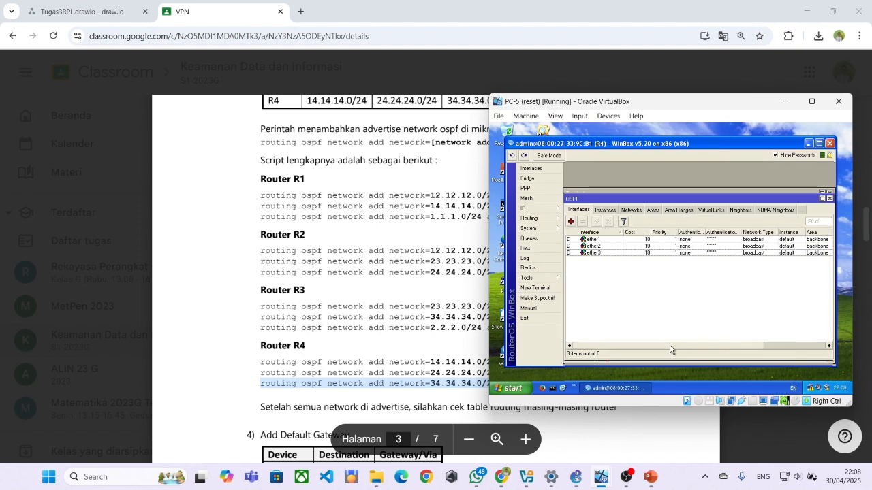
double_click(652, 254)
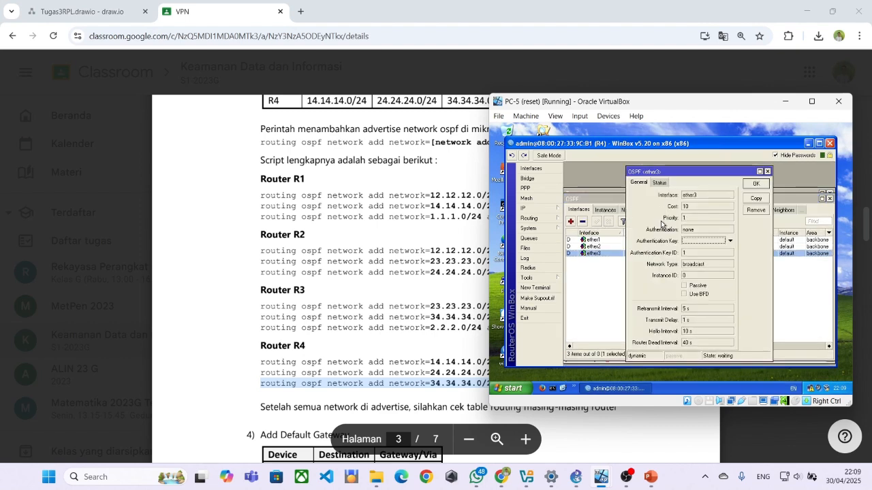
left_click(660, 184)
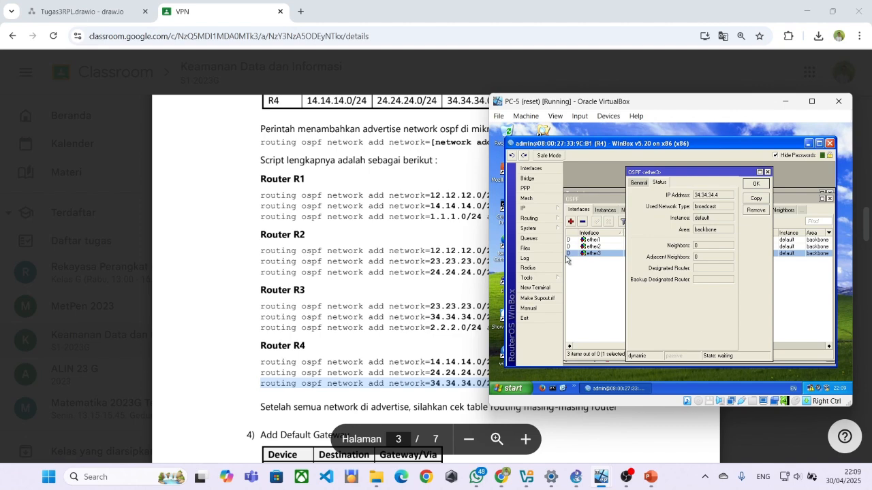
Close ether3's OSPF properties and exit R4's WinBox session.
left_click(487, 275)
key("alt+Tab")
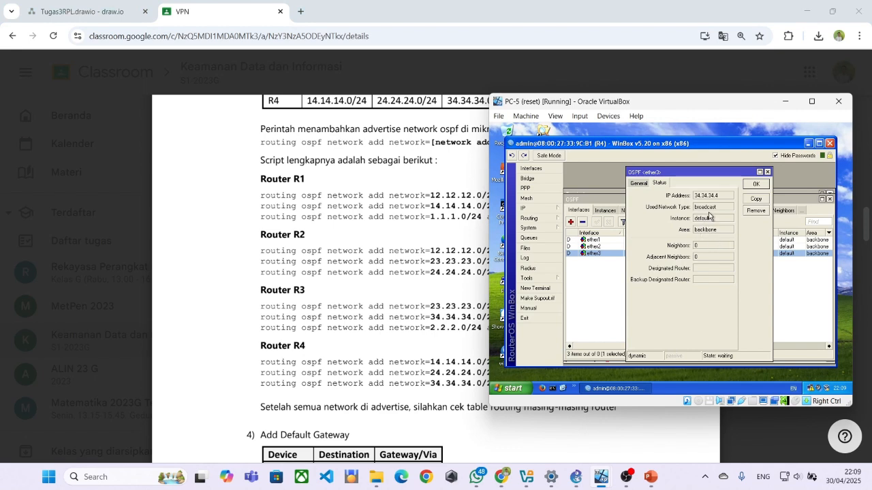
left_click(640, 184)
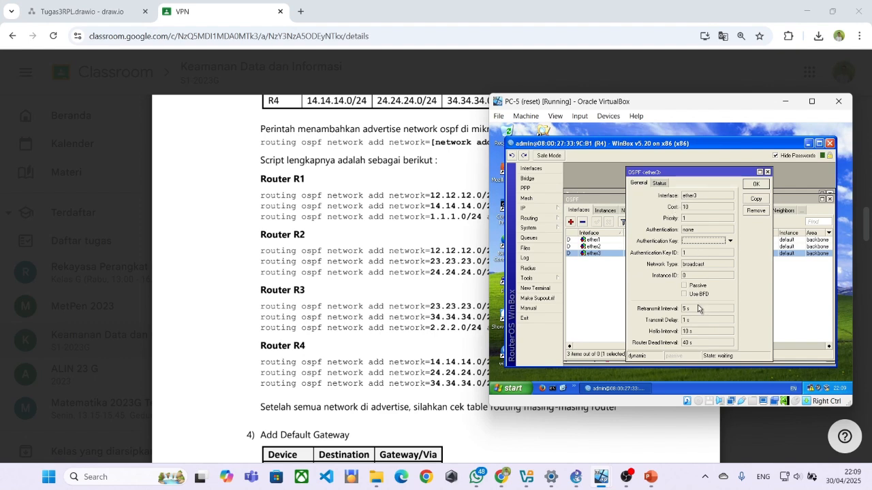
left_click(768, 173)
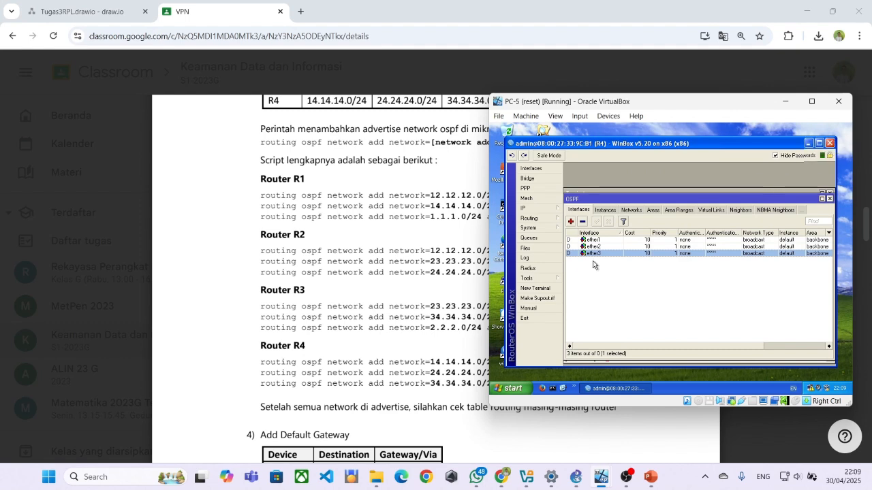
double_click(519, 323)
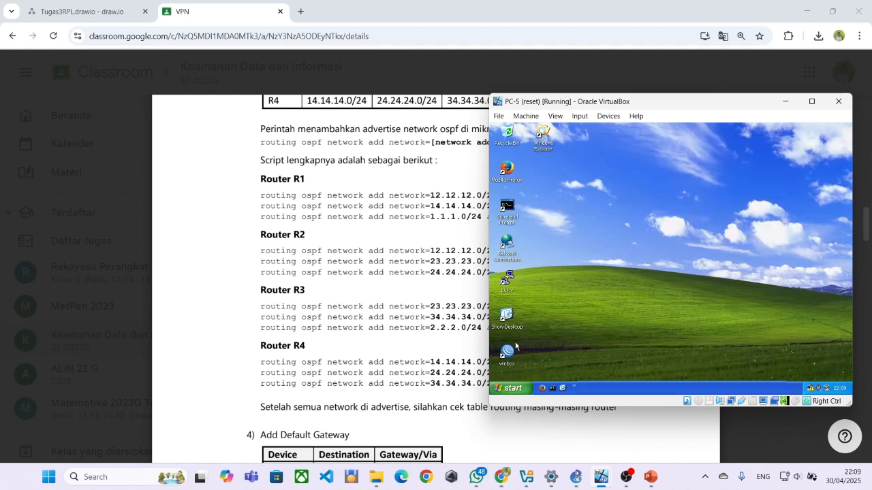
Launch WinBox and connect to router R1 from the neighbour list.
double_click(507, 355)
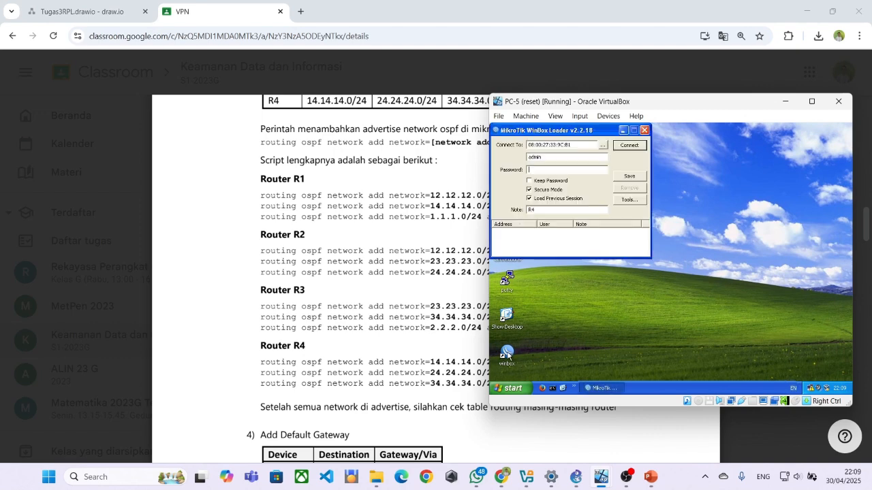
left_click(602, 145)
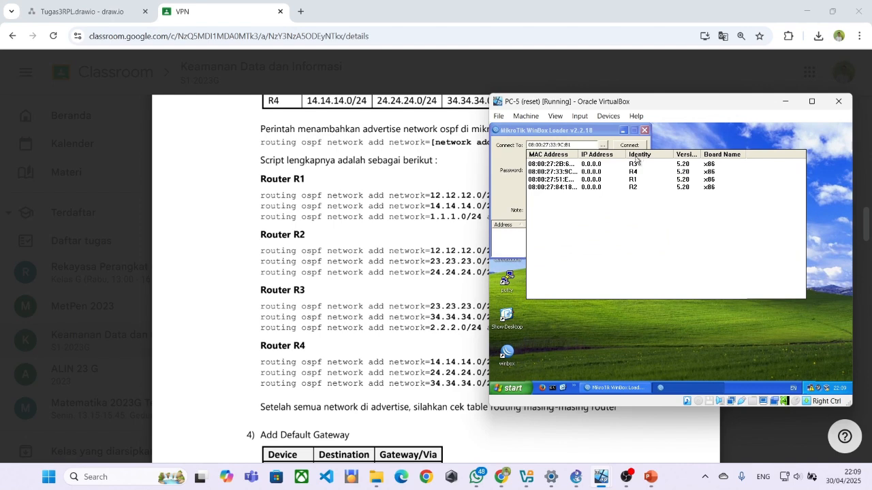
left_click(632, 180)
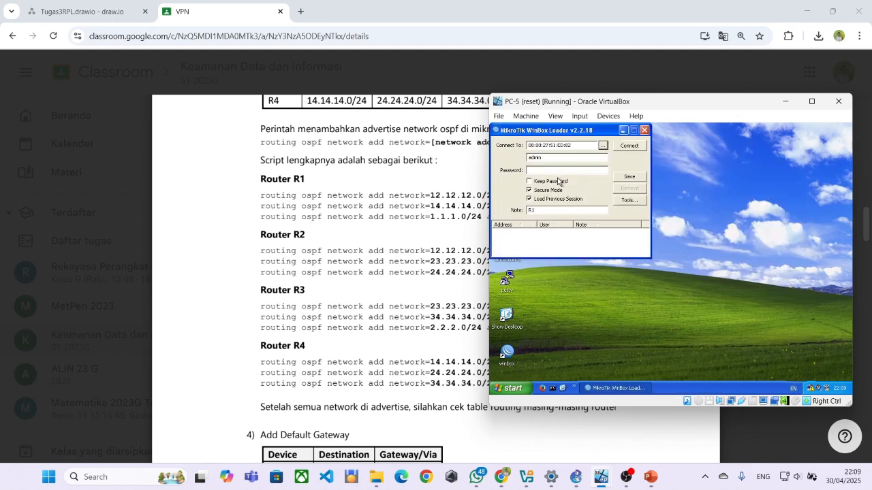
left_click(624, 146)
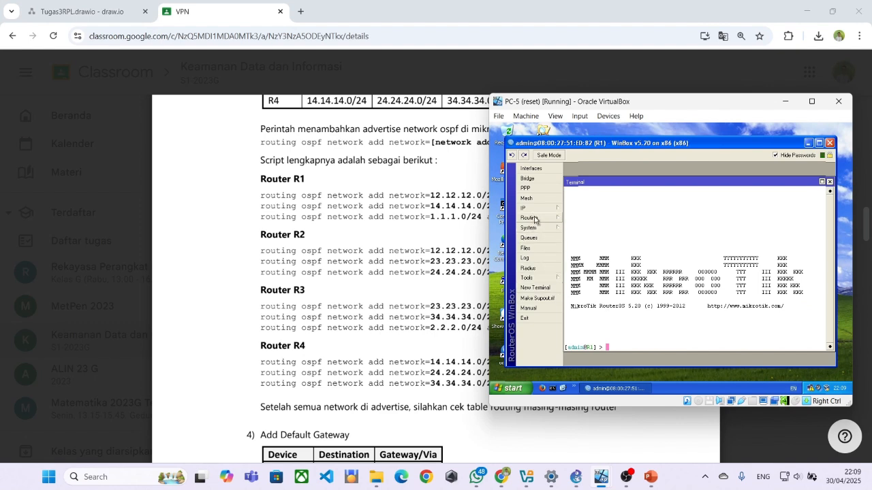
In R1's Routing > OSPF, start a new OSPF interface and view its Status showing 0 neighbors.
left_click(535, 218)
left_click(581, 273)
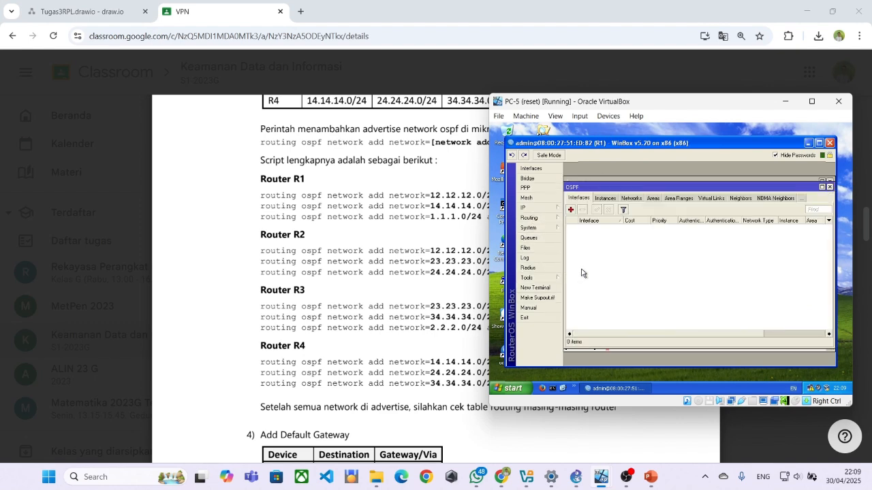
left_click(570, 210)
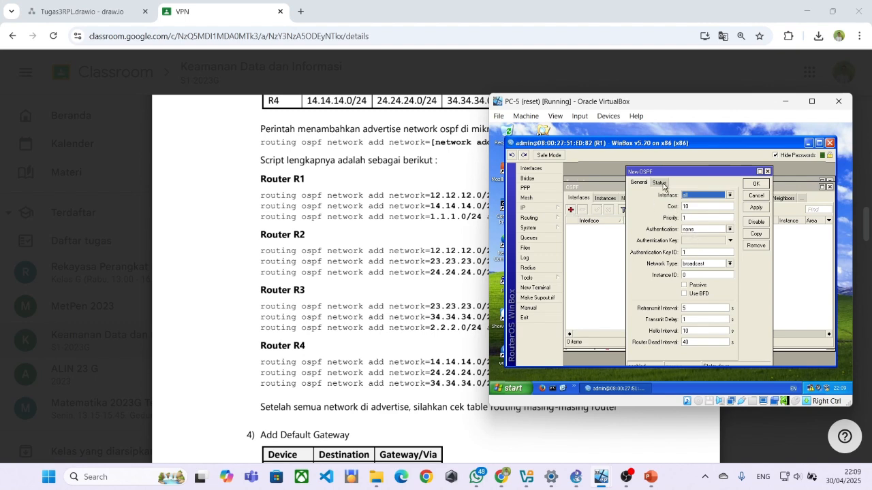
left_click(660, 183)
double_click(702, 196)
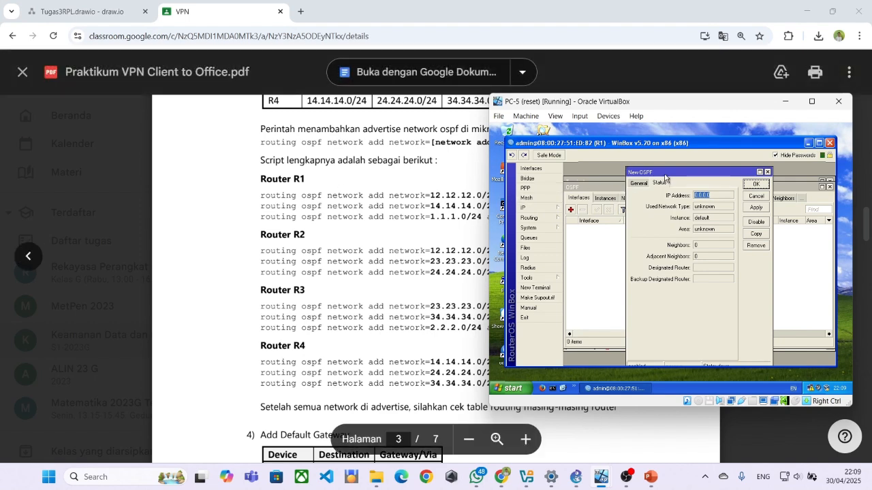
left_click(702, 196)
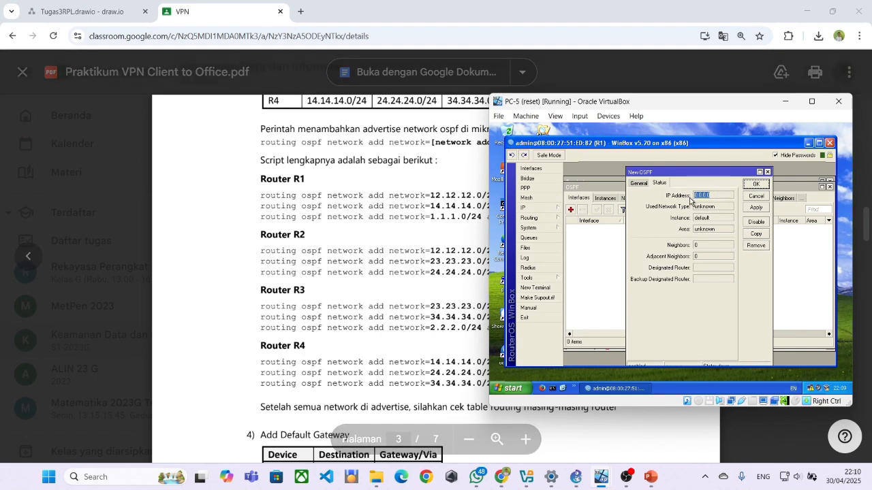
Add ether1 as an OSPF interface with authentication none and apply it.
left_click(644, 185)
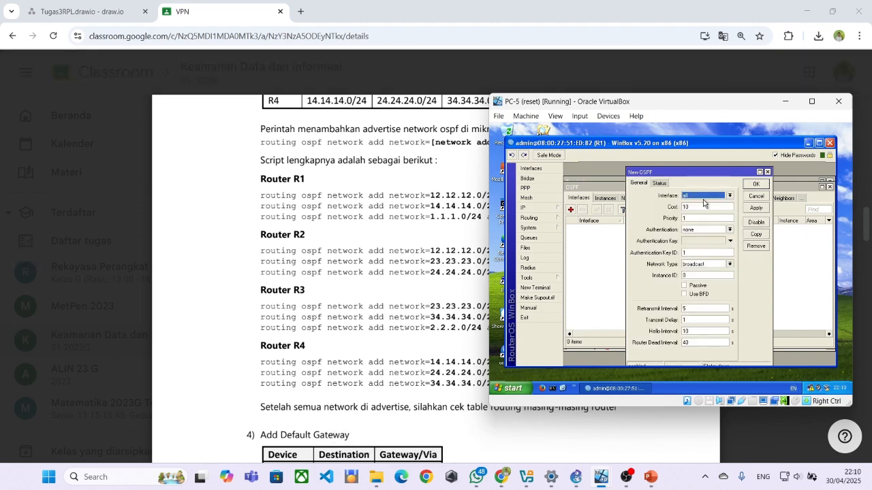
left_click(728, 197)
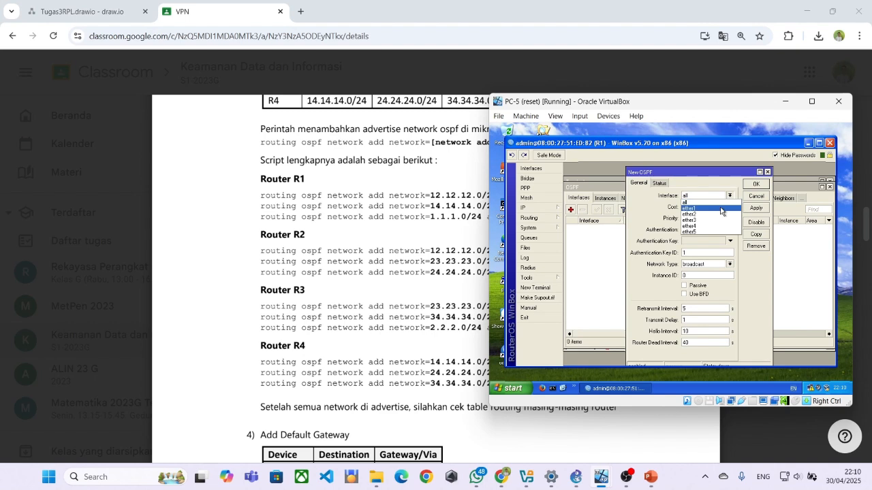
left_click(710, 207)
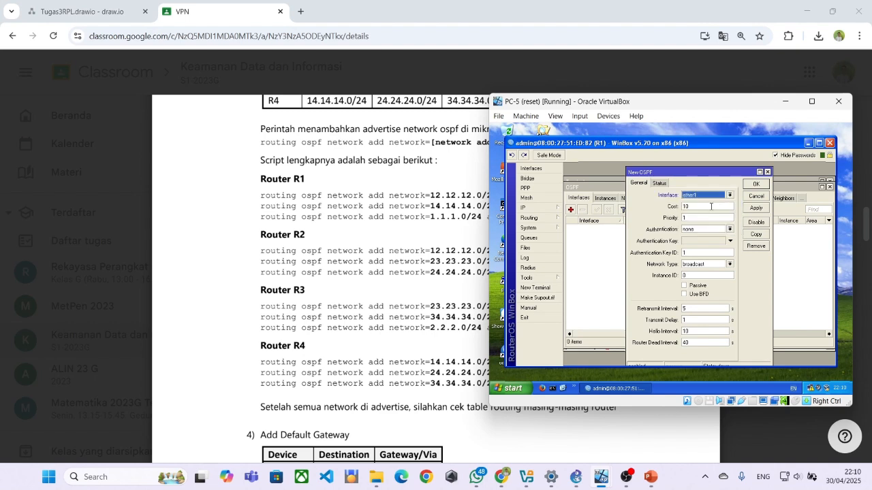
left_click(658, 184)
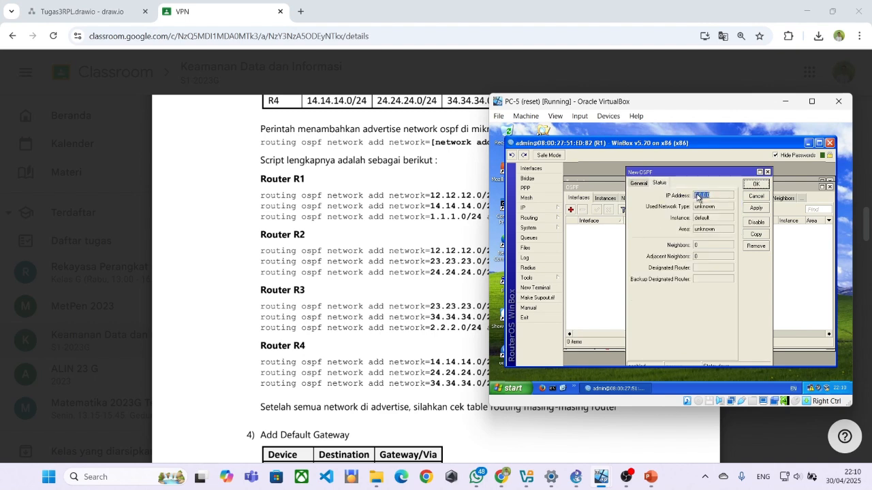
left_click(641, 185)
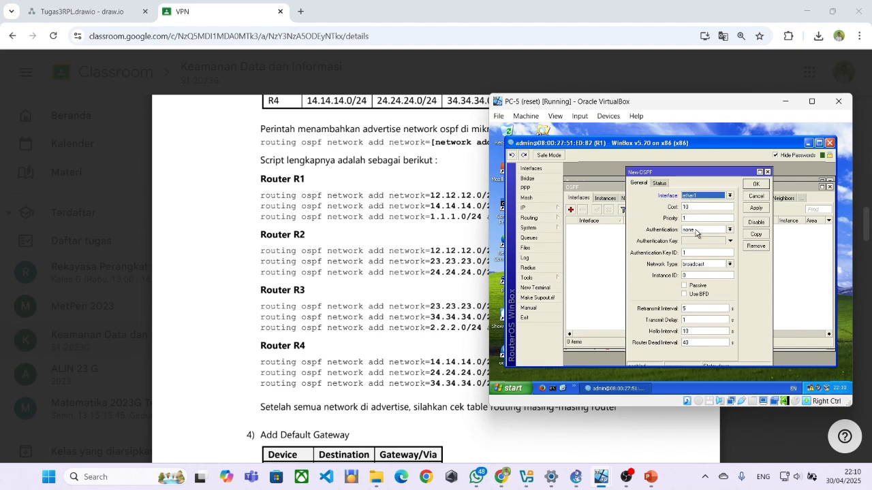
left_click(696, 231)
left_click(696, 232)
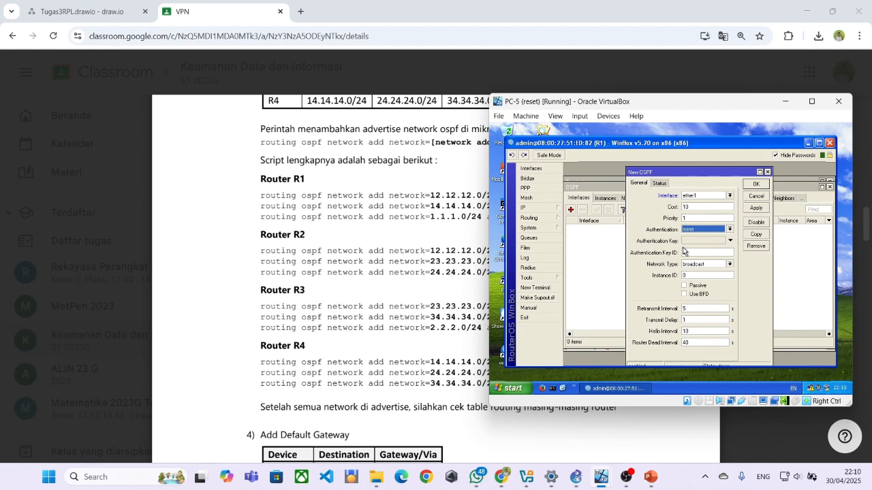
left_click(749, 209)
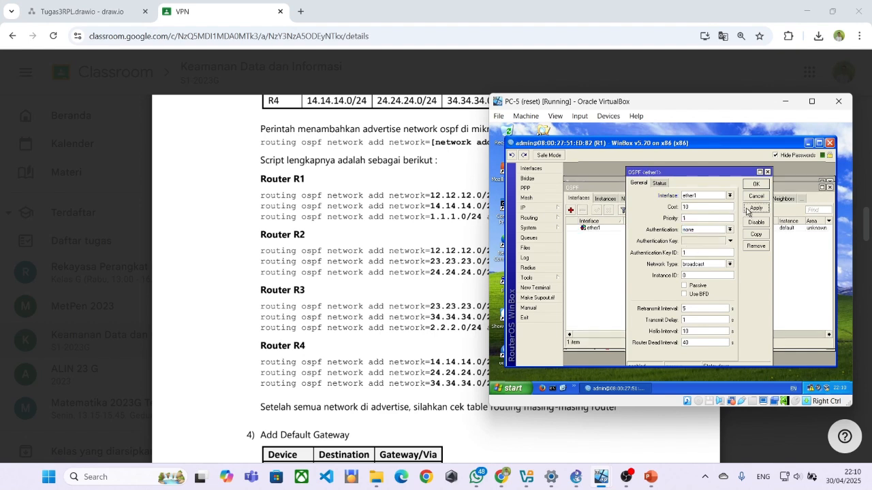
Review ether1's OSPF status and area, confirming authentication stays none.
left_click(656, 185)
left_click(639, 183)
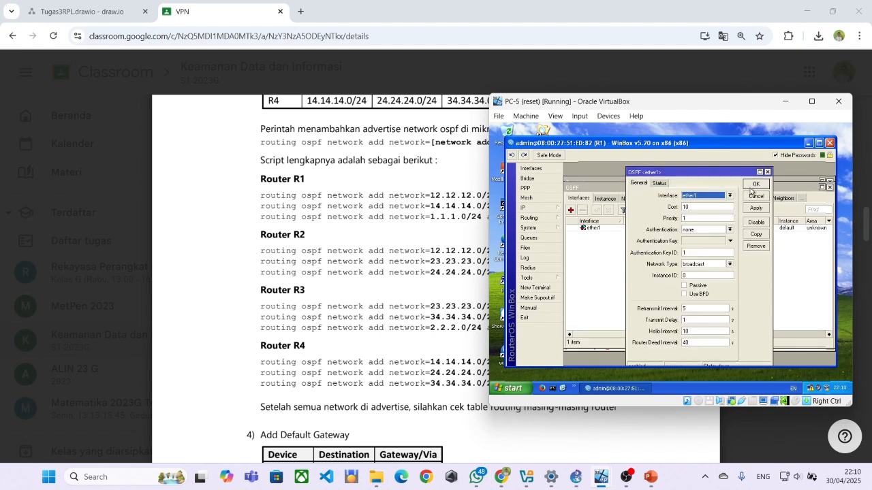
left_click(658, 183)
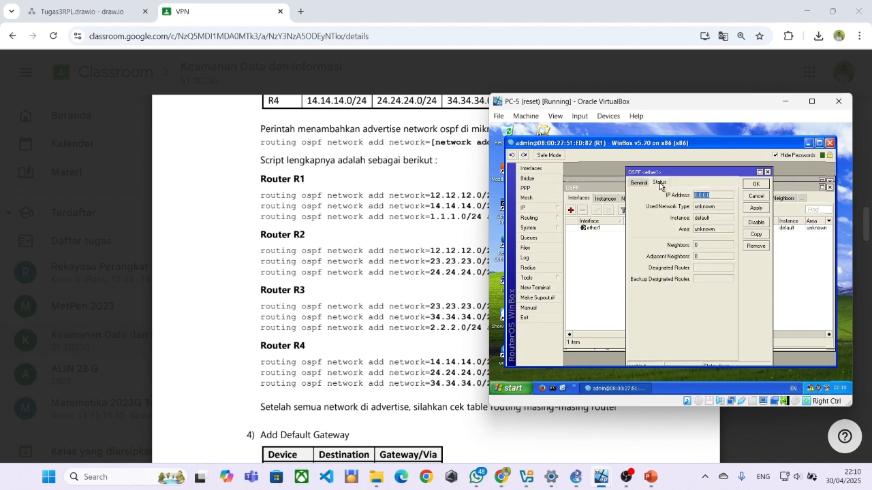
left_click(708, 231)
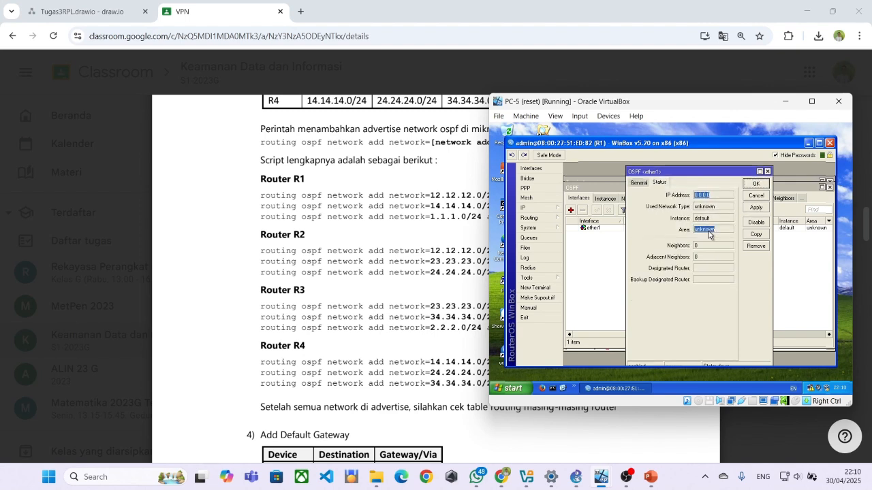
left_click(639, 183)
left_click(714, 231)
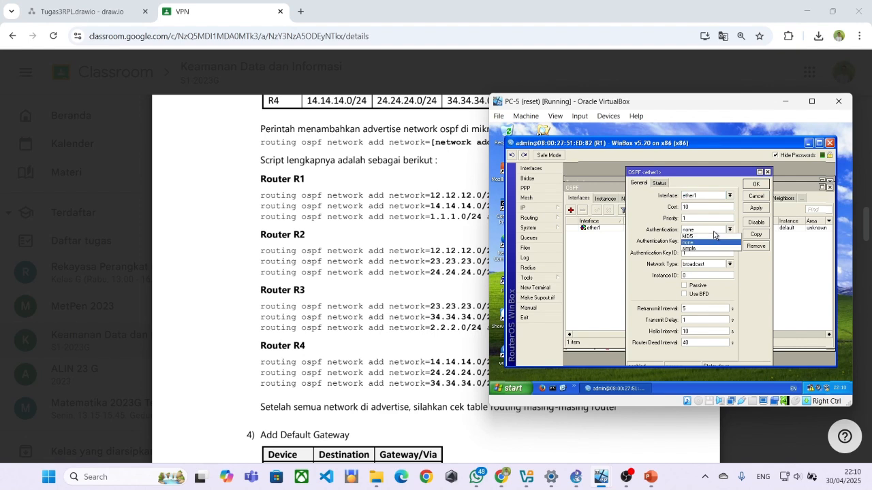
left_click(713, 242)
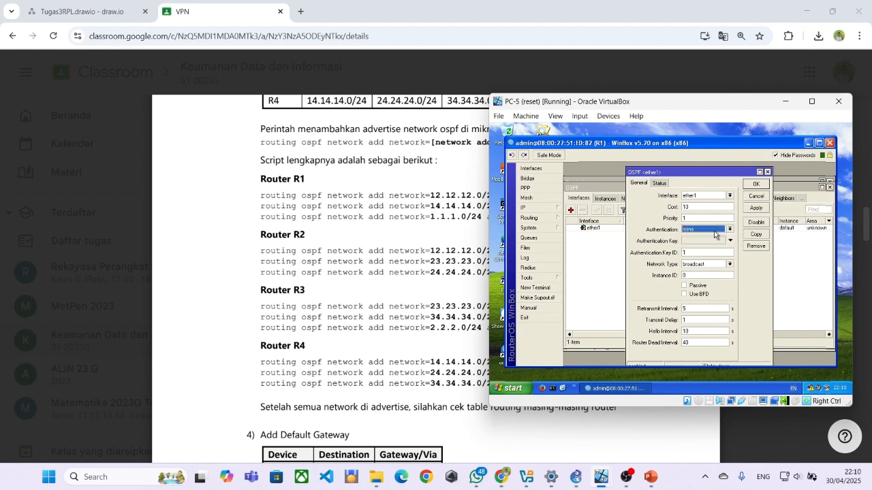
left_click(605, 241)
Paste and run the PDF's 14.14.14.0/24 backbone OSPF network command in R1's terminal.
left_click(535, 287)
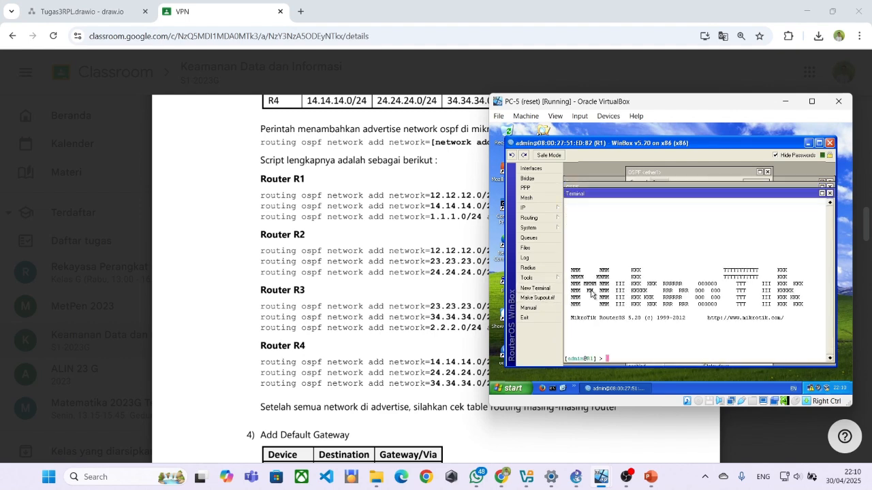
left_click(238, 210)
left_click_drag(238, 207, 579, 206)
key("ctrl+c")
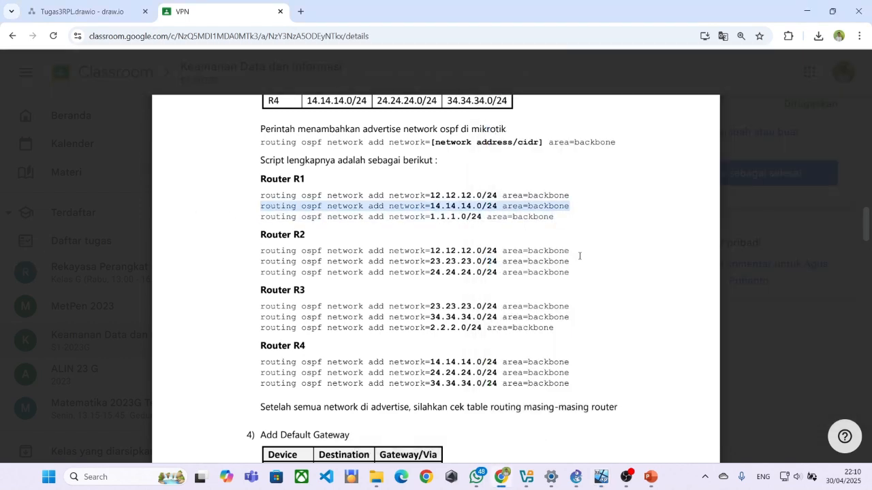
key("alt+Tab")
right_click(611, 341)
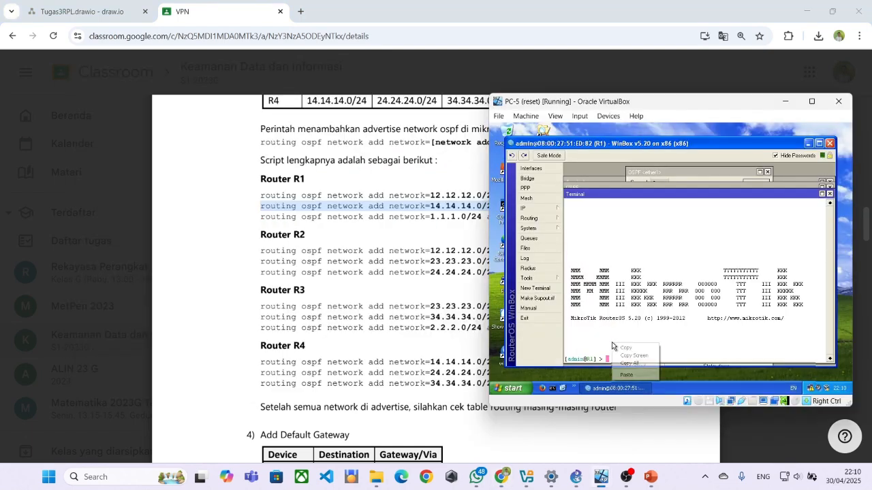
left_click(624, 374)
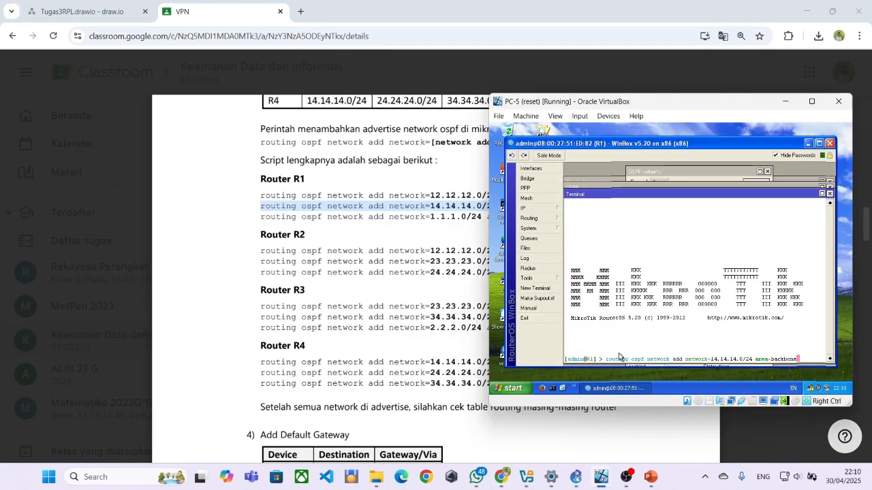
key("Return")
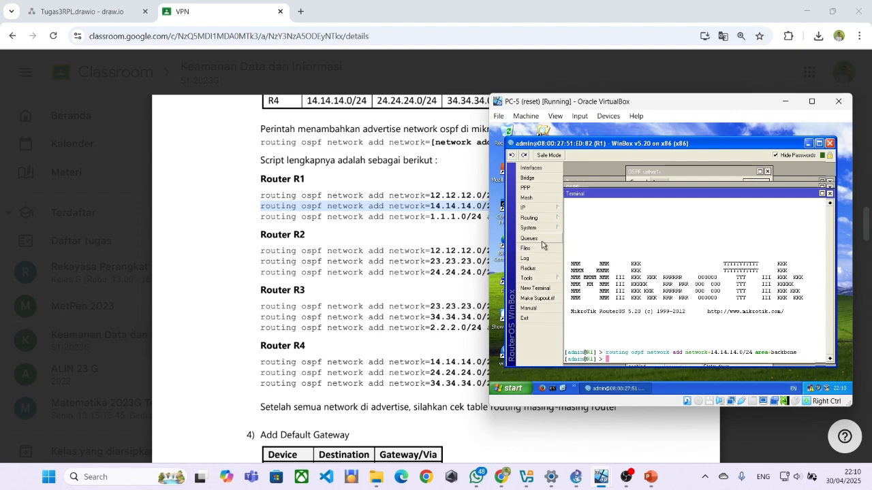
left_click(615, 189)
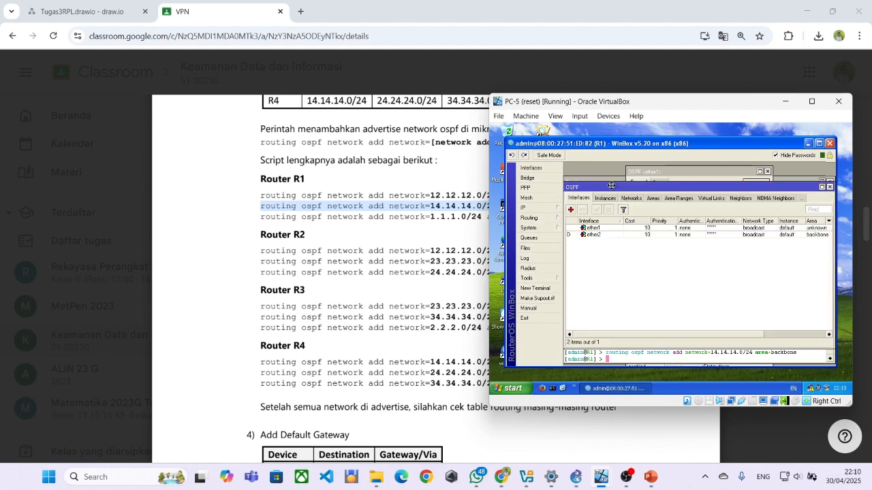
Compare ether1 and ether2 OSPF status side by side; ether2 shows one neighbor, DR 14.14.14.4.
double_click(615, 240)
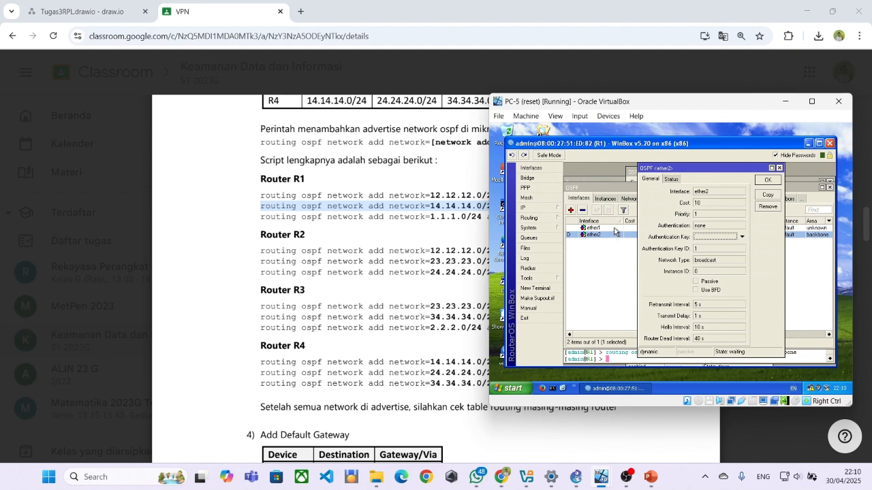
double_click(614, 230)
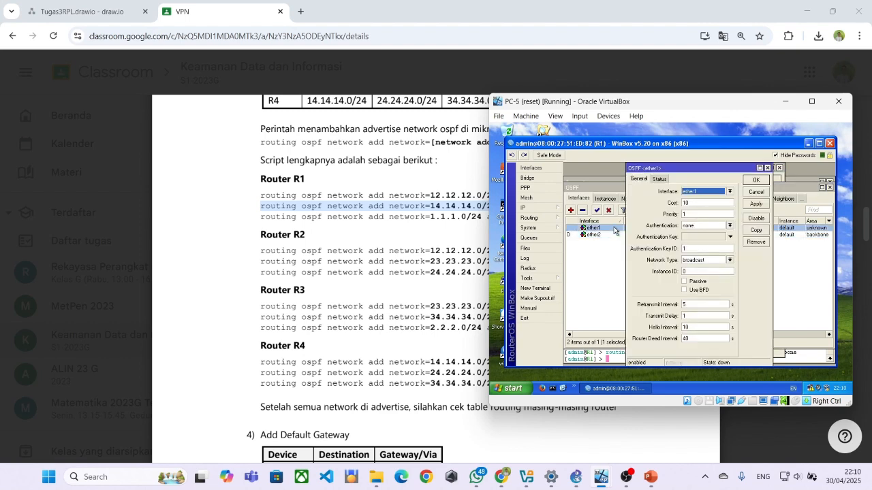
double_click(615, 235)
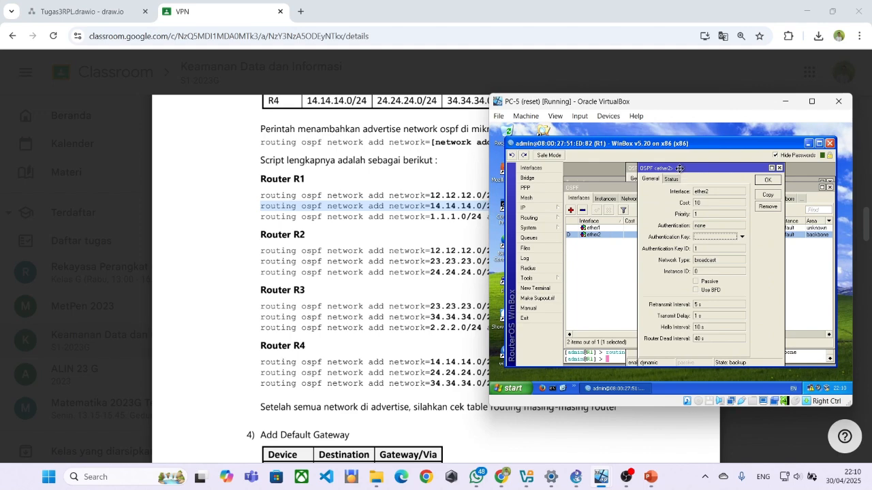
left_click_drag(679, 168, 704, 169)
left_click_drag(646, 174, 562, 173)
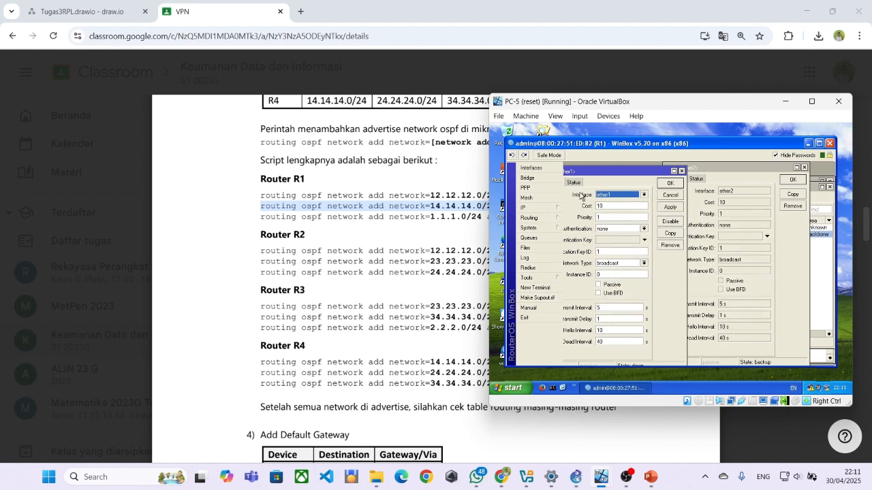
left_click(578, 183)
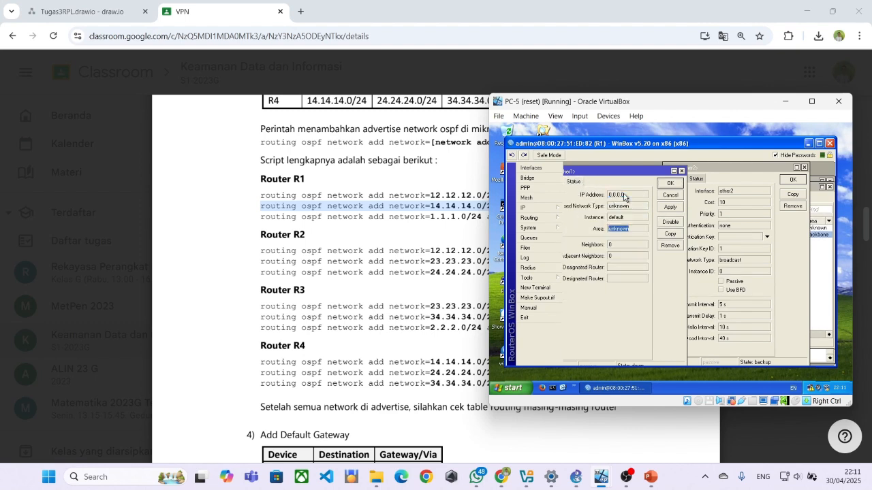
left_click(694, 181)
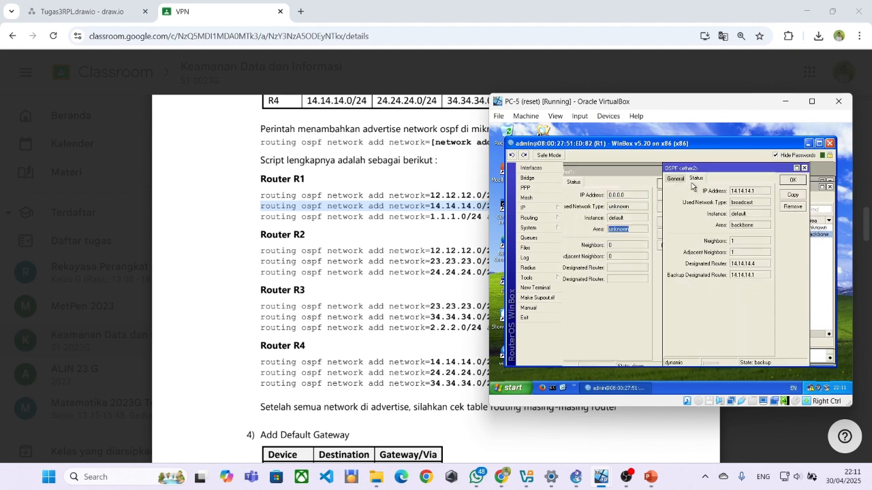
Close ether1's OSPF properties and display the advertised OSPF networks list.
left_click(620, 270)
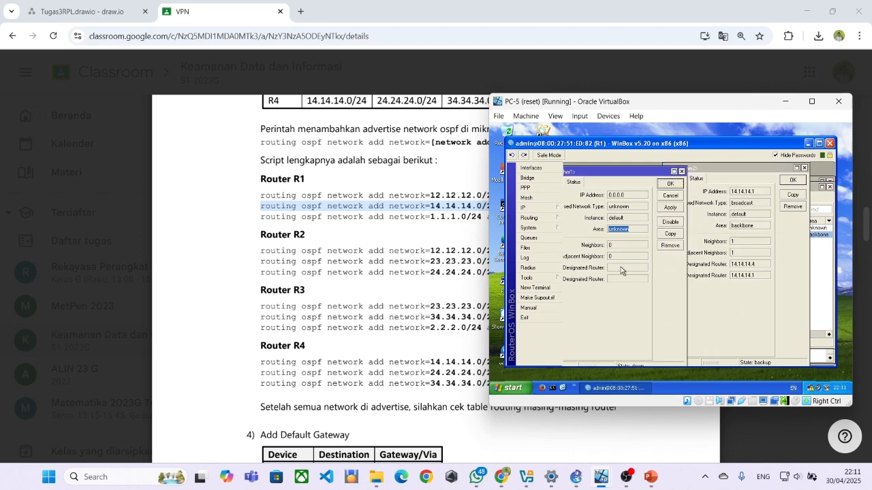
left_click_drag(582, 169, 625, 169)
left_click(601, 184)
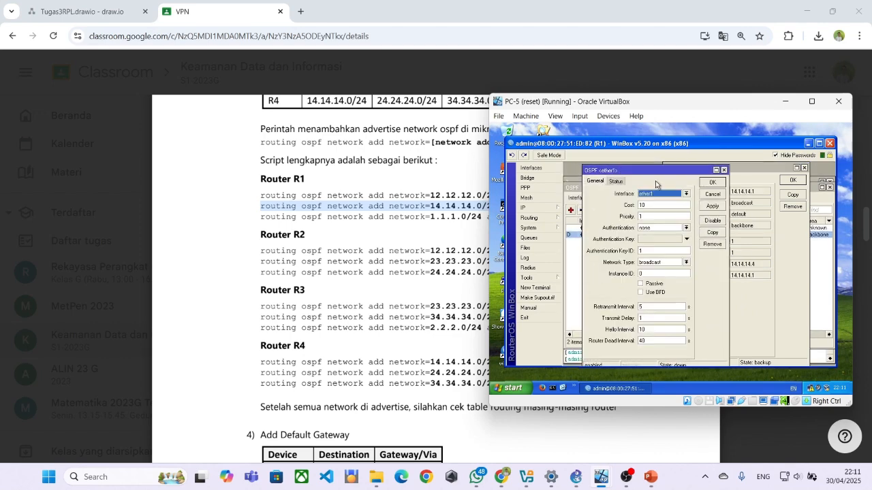
left_click(724, 170)
left_click(623, 201)
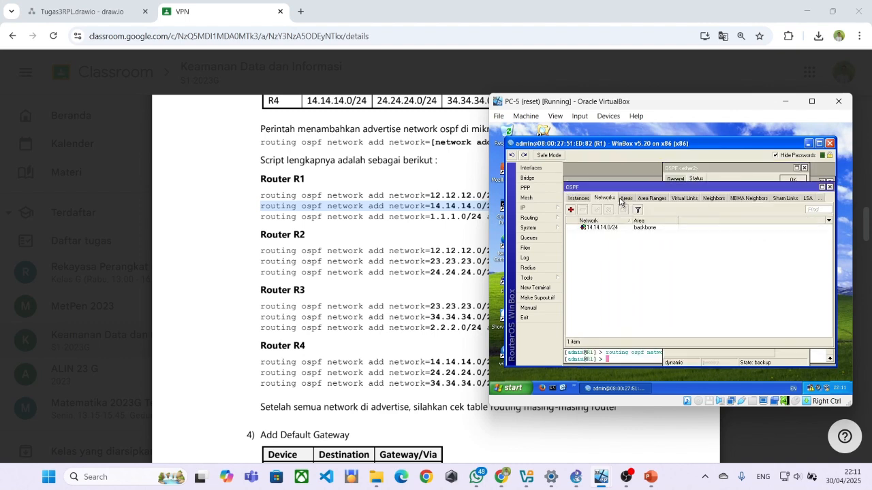
Browse R1's OSPF Instances, Networks, Area Ranges, Virtual Links and Neighbors lists.
left_click(572, 210)
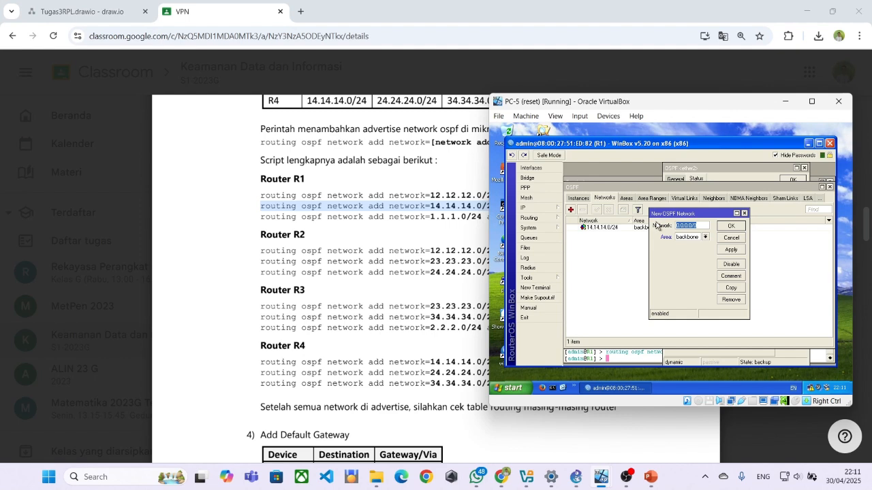
left_click(578, 199)
left_click(579, 199)
left_click(610, 200)
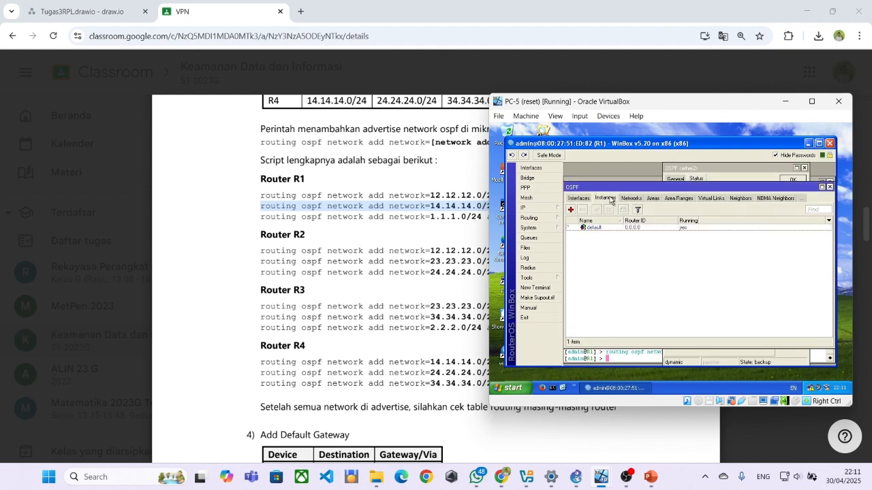
left_click(626, 200)
left_click(627, 200)
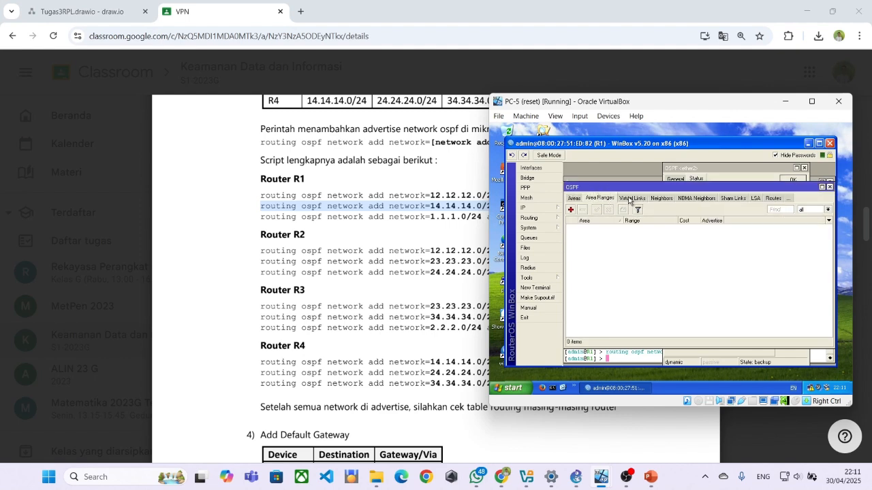
left_click(629, 200)
left_click(641, 200)
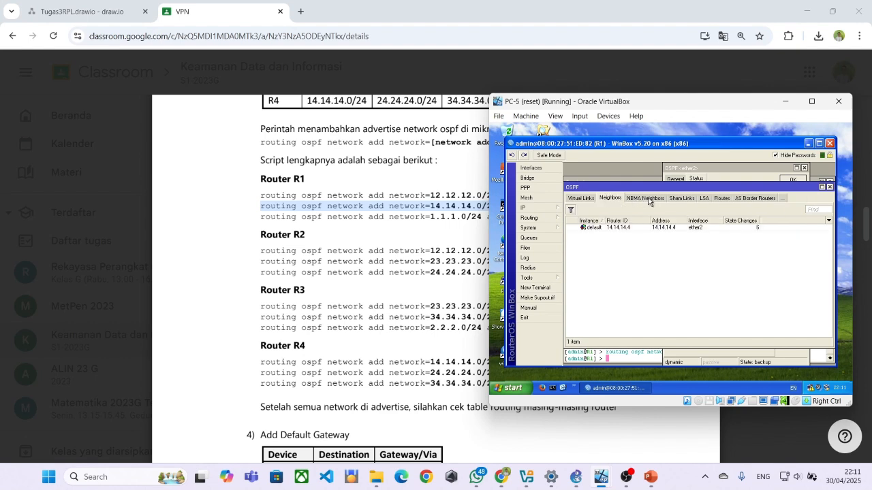
Review the LSA, Routes, AS and Area Border Routers lists, then show the Areas list.
left_click(648, 200)
left_click(661, 199)
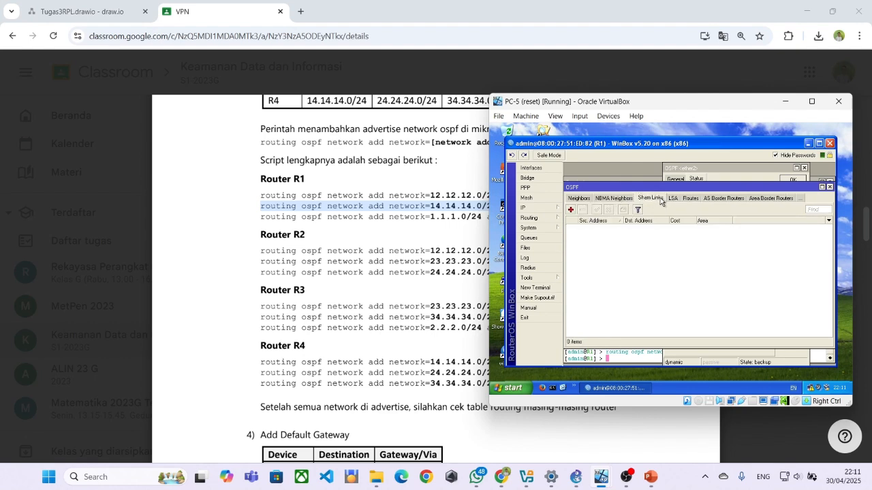
left_click(671, 200)
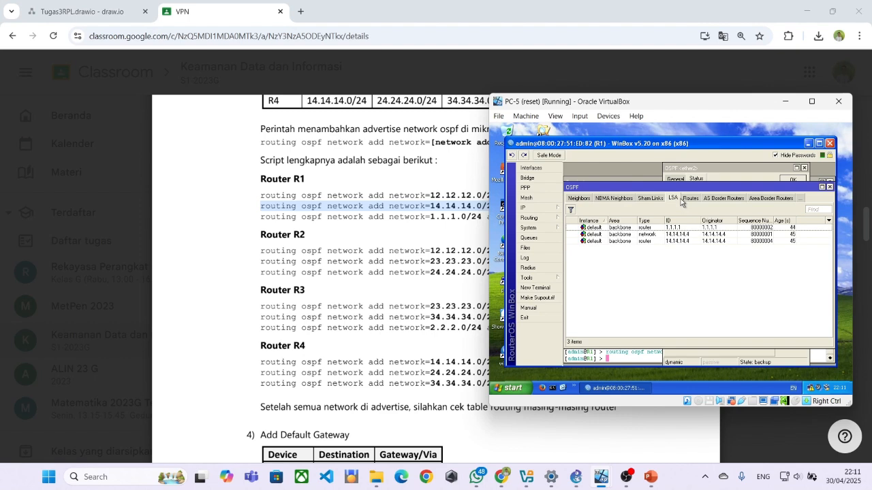
left_click(688, 199)
left_click(713, 199)
left_click(760, 199)
left_click(583, 199)
left_click(578, 199)
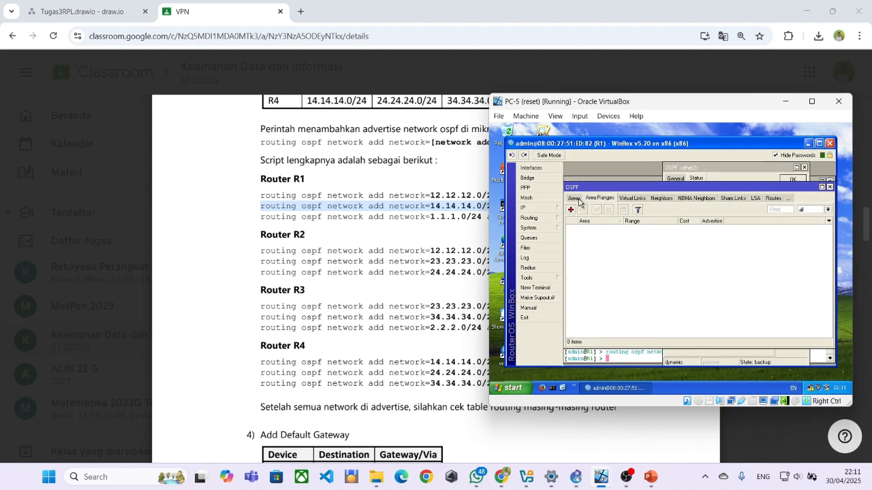
left_click(576, 199)
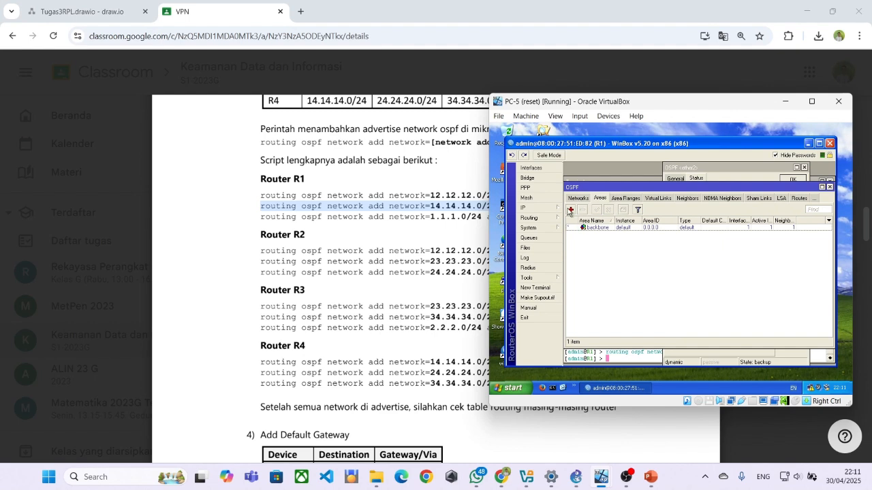
Cancel a new OSPF area, inspect the backbone area's properties, and show the Networks list.
left_click(570, 210)
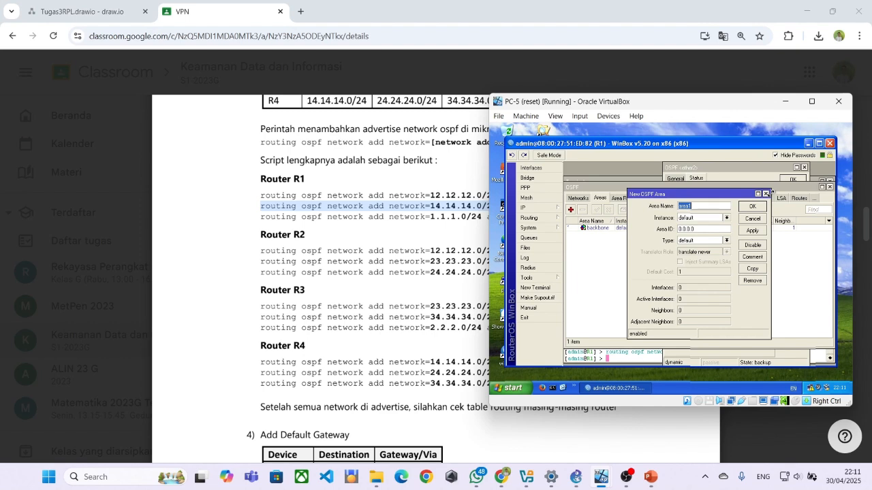
left_click(710, 220)
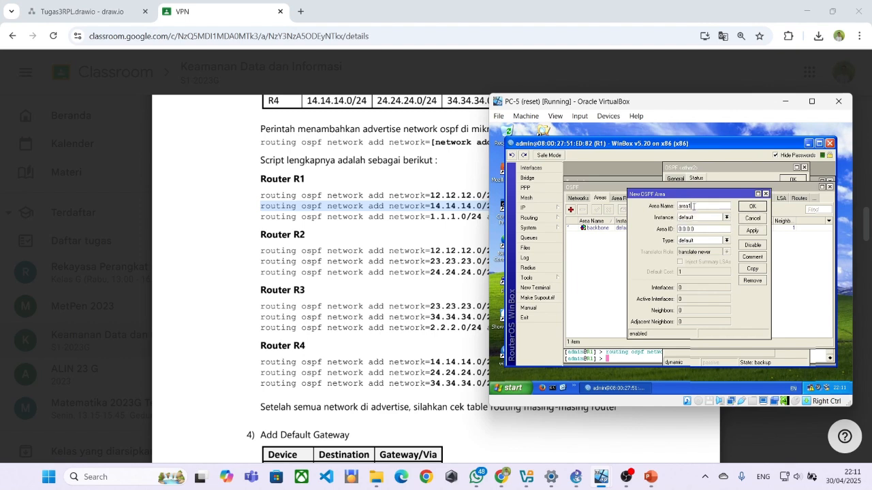
left_click(718, 223)
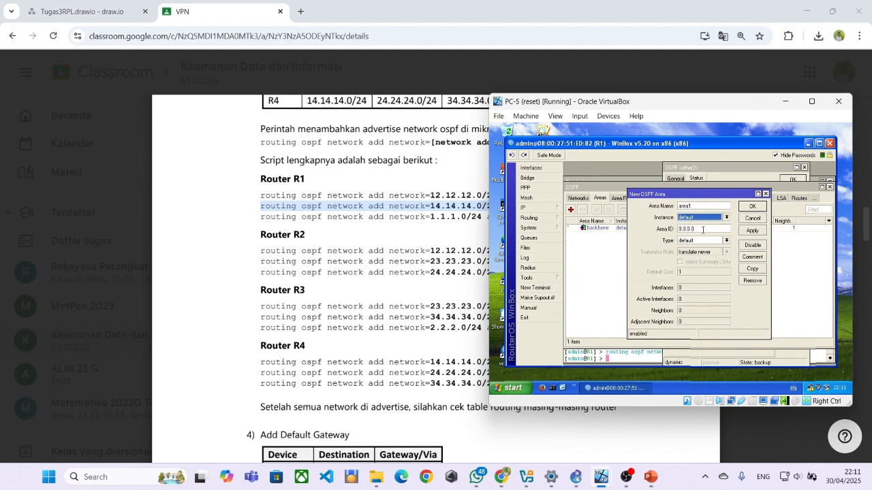
left_click(625, 235)
left_click(595, 231)
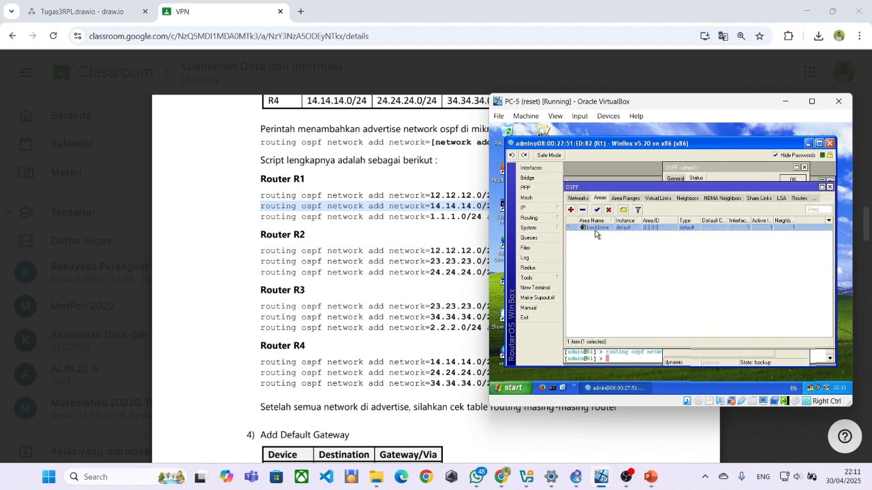
double_click(594, 232)
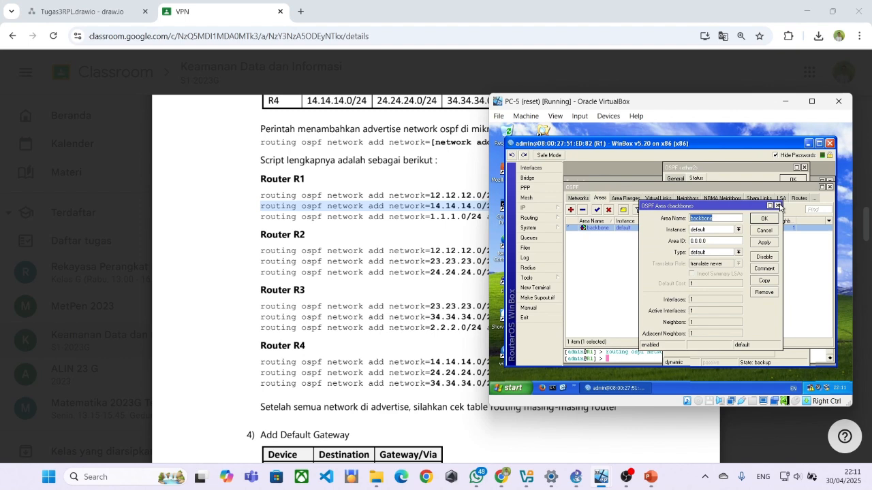
left_click(776, 205)
left_click(578, 199)
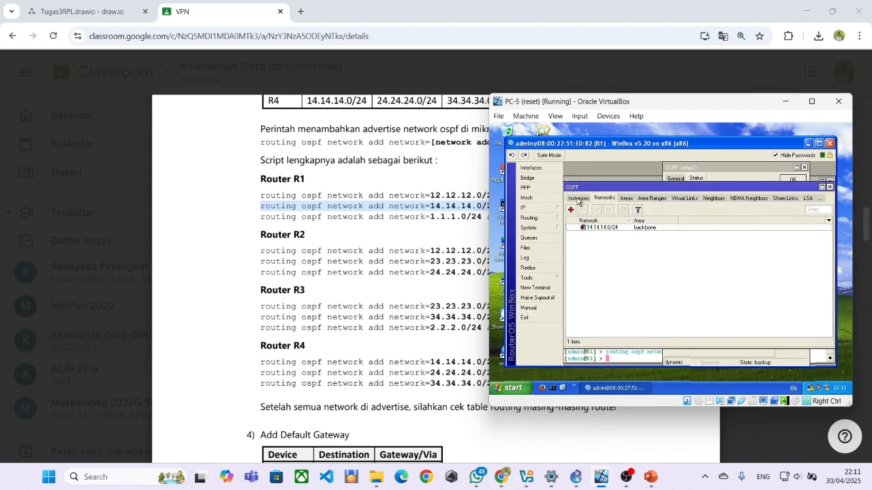
Add OSPF network 12.12.12.0/24 in the backbone area.
left_click(572, 210)
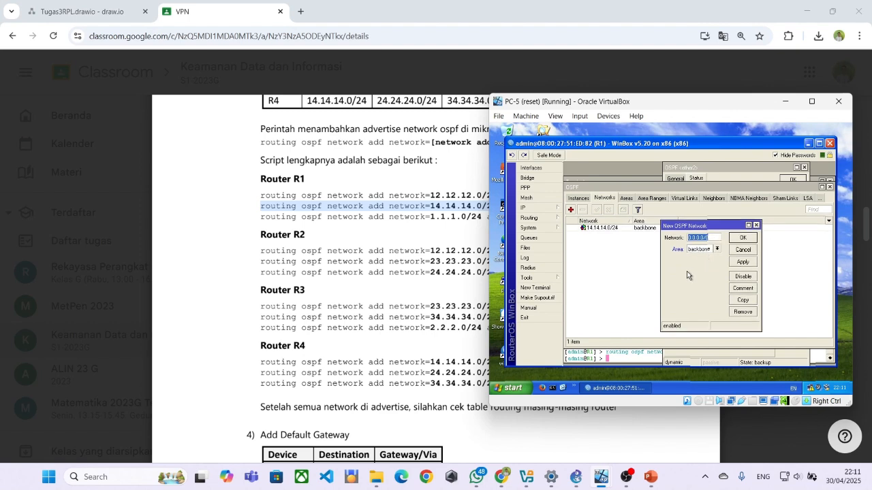
type("12.")
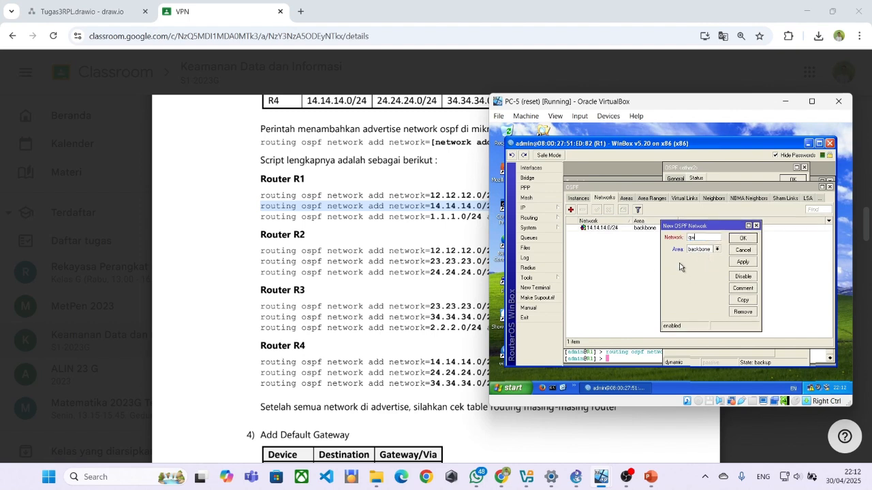
type("2.12.0/24")
left_click(751, 240)
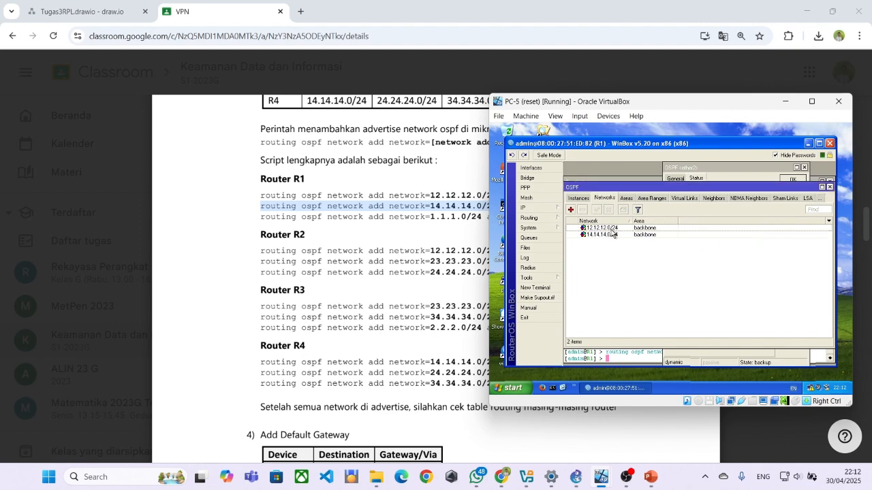
Open the OSPF interface list and check ether1's and ether2's status.
left_click(579, 198)
left_click(579, 198)
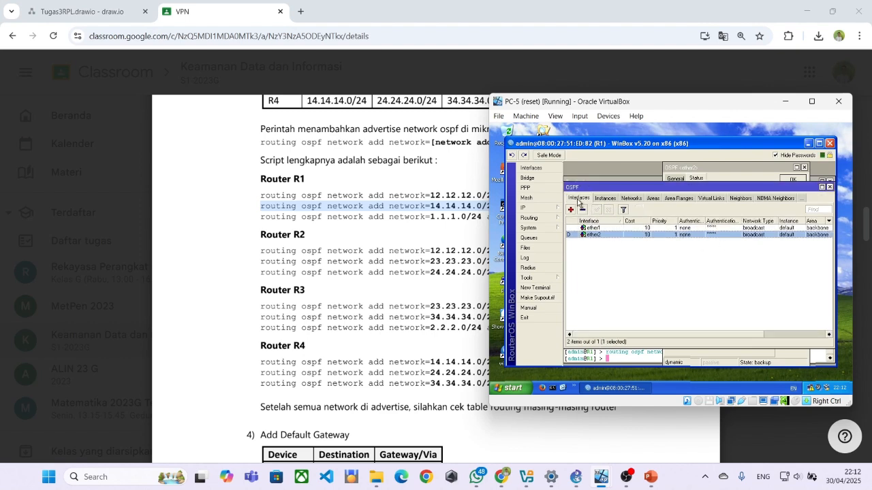
double_click(598, 229)
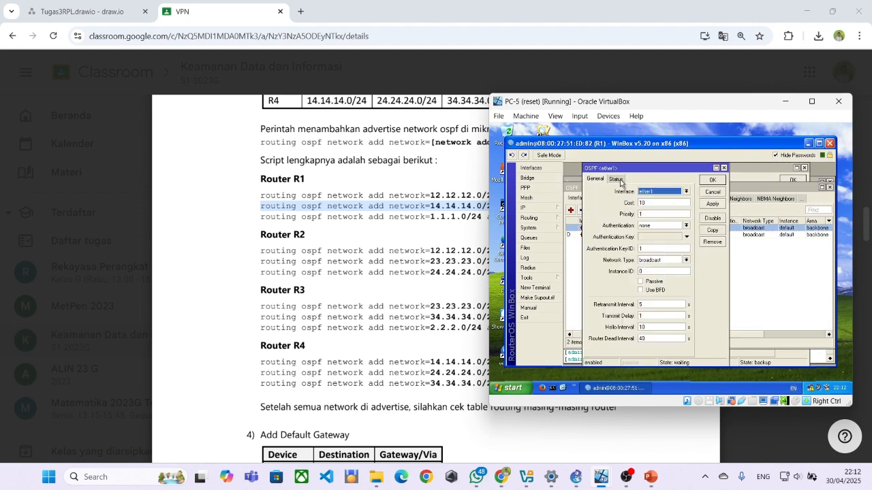
left_click(618, 180)
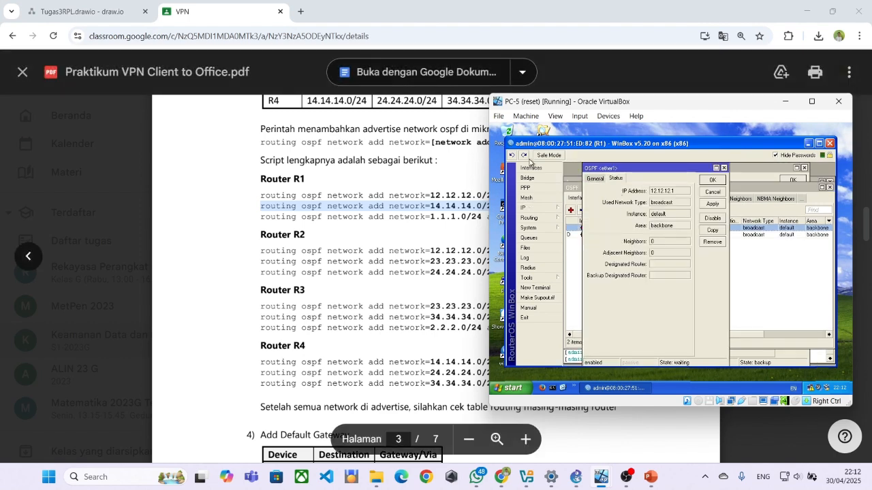
double_click(579, 235)
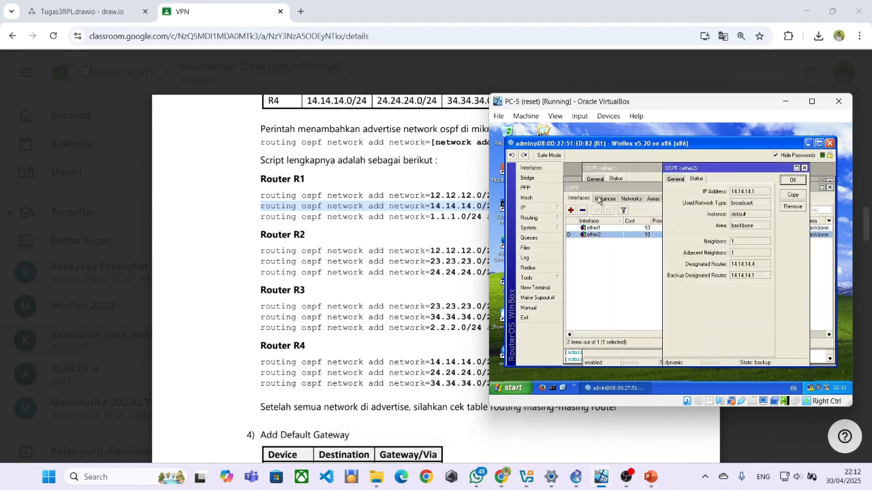
Check R1's OSPF instance and networks lists, rearranging the WinBox and VM windows.
left_click(600, 198)
left_click(627, 197)
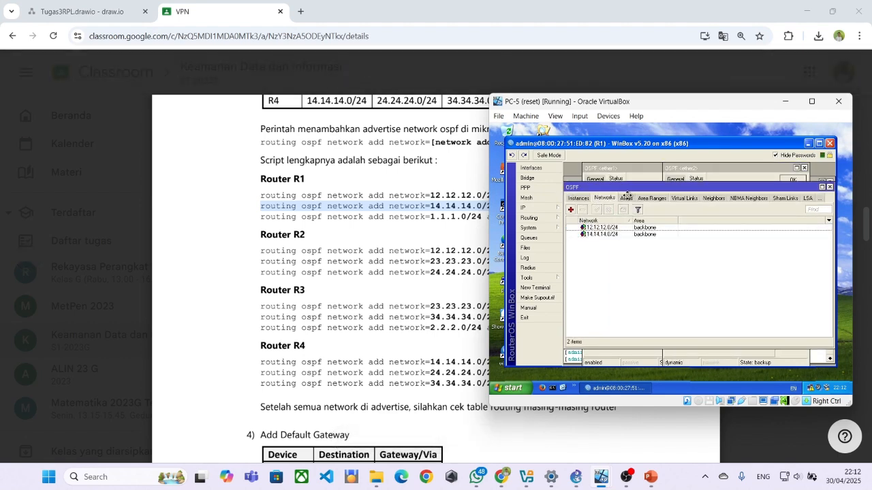
left_click_drag(587, 144, 617, 147)
mouse_move(593, 103)
left_mouse_down()
mouse_move(686, 118)
mouse_move(592, 114)
left_mouse_up()
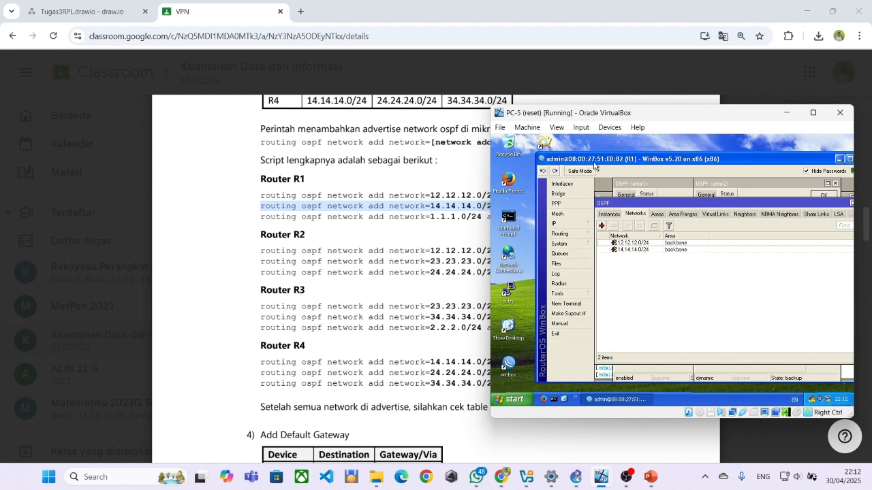
left_click(613, 215)
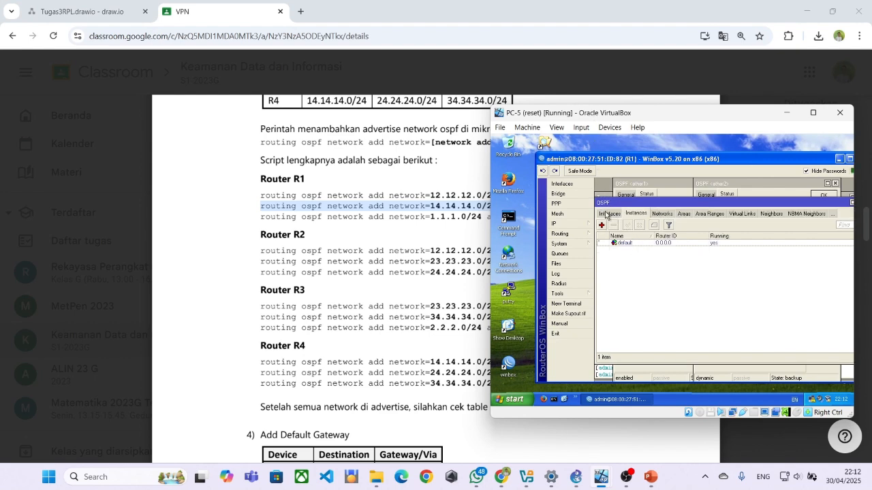
left_click(606, 215)
Open ether1's and ether2's OSPF settings and verify ether2's neighbor 14.14.14.4.
double_click(626, 243)
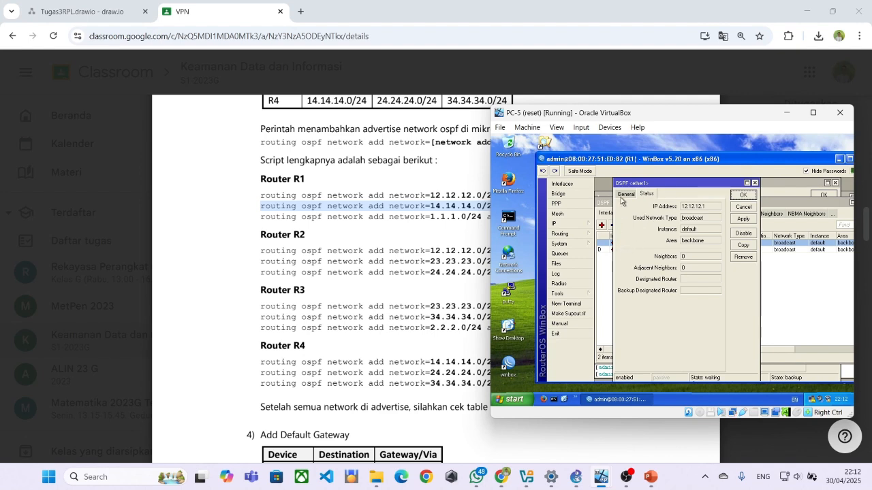
left_click(608, 252)
double_click(607, 250)
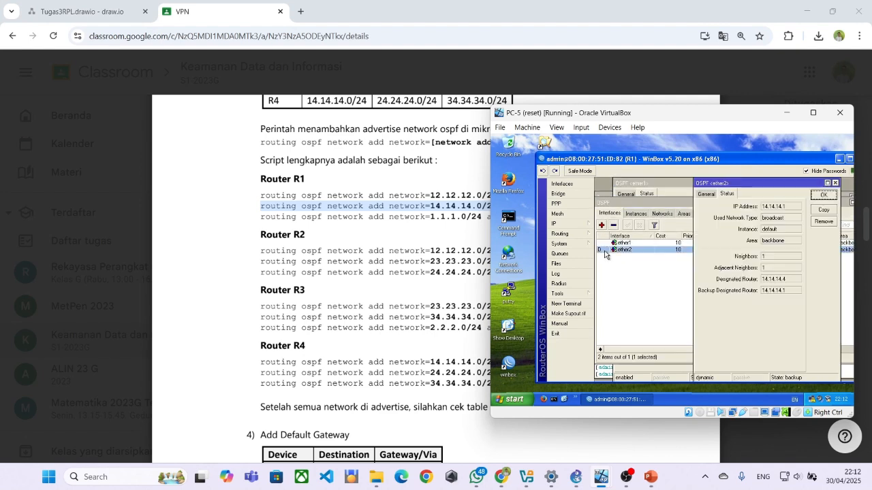
left_click(724, 194)
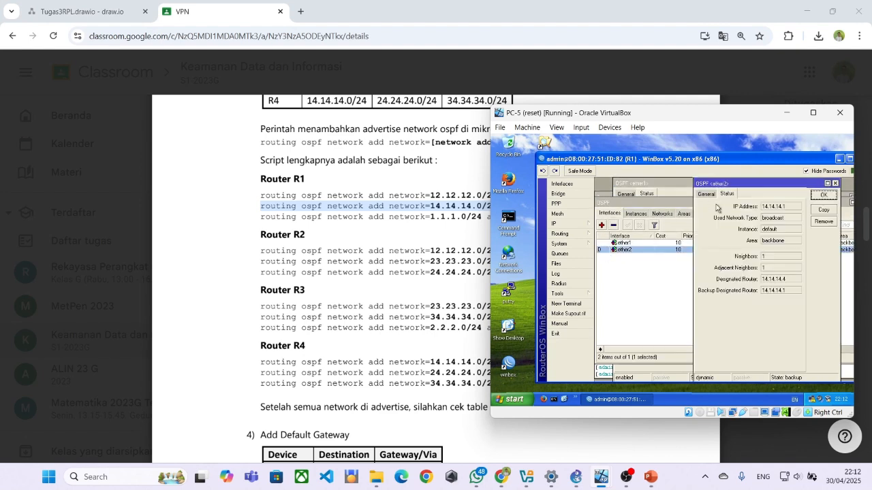
left_click(683, 303)
Inspect the backbone area's properties, then review Area Ranges, Virtual Links and Neighbors lists.
left_click(662, 214)
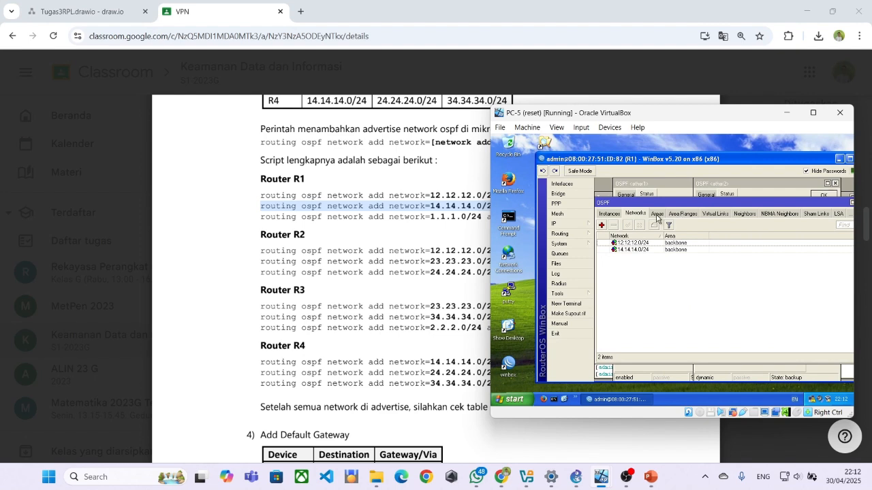
left_click(658, 216)
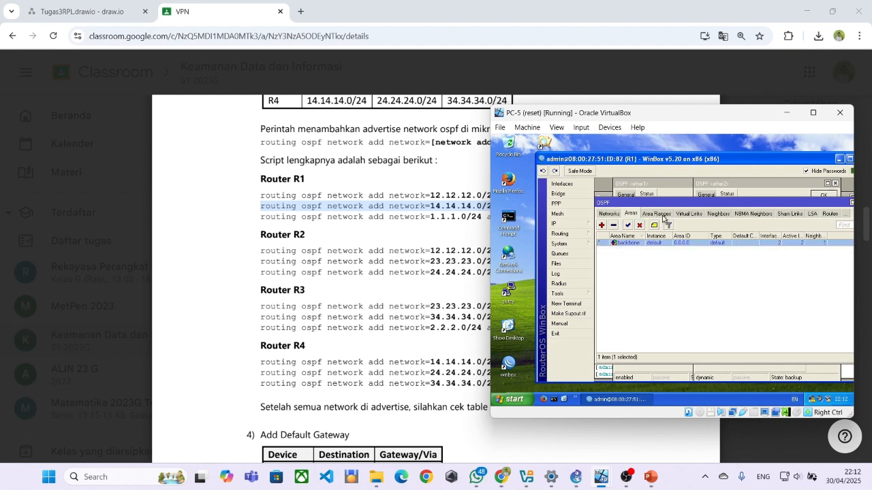
left_click(675, 257)
double_click(642, 244)
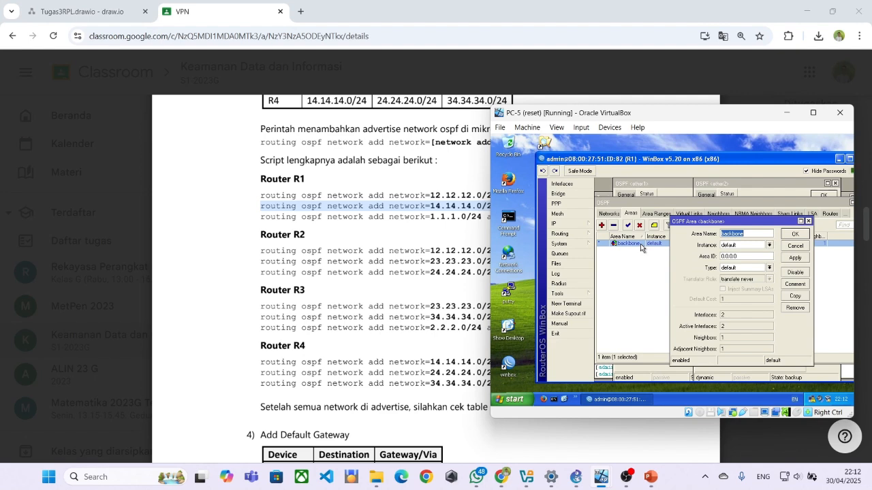
left_click(808, 222)
left_click(658, 214)
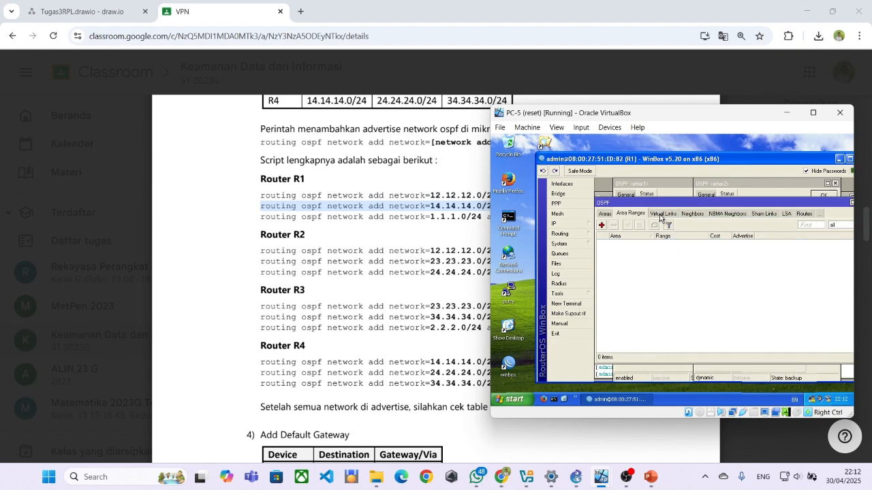
left_click(683, 213)
left_click(674, 213)
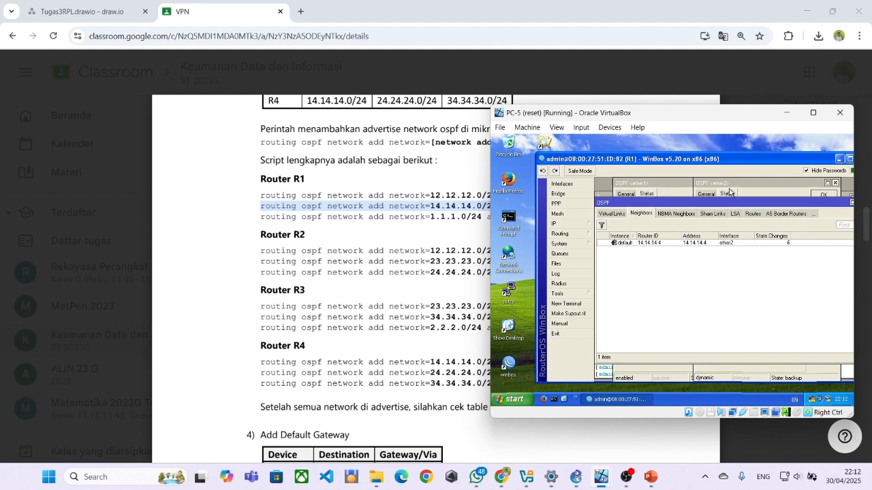
Open and close the Mesh window, then view NBMA Neighbors and OSPF routes.
mouse_move(726, 202)
left_mouse_down()
mouse_move(714, 194)
mouse_move(720, 186)
left_mouse_up()
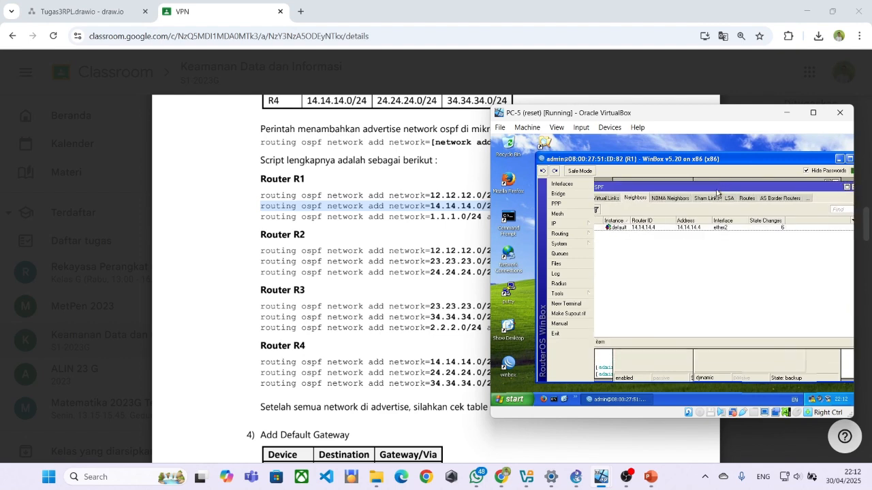
left_click(593, 213)
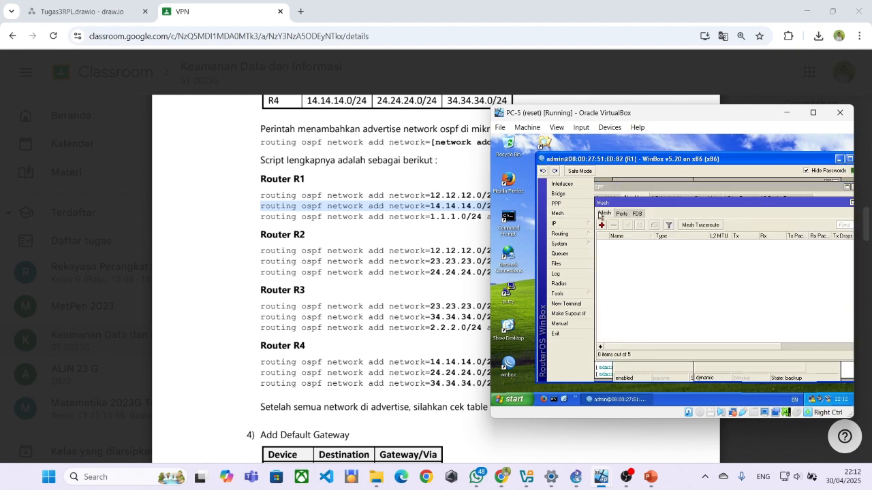
left_click_drag(835, 203, 804, 202)
left_click(831, 202)
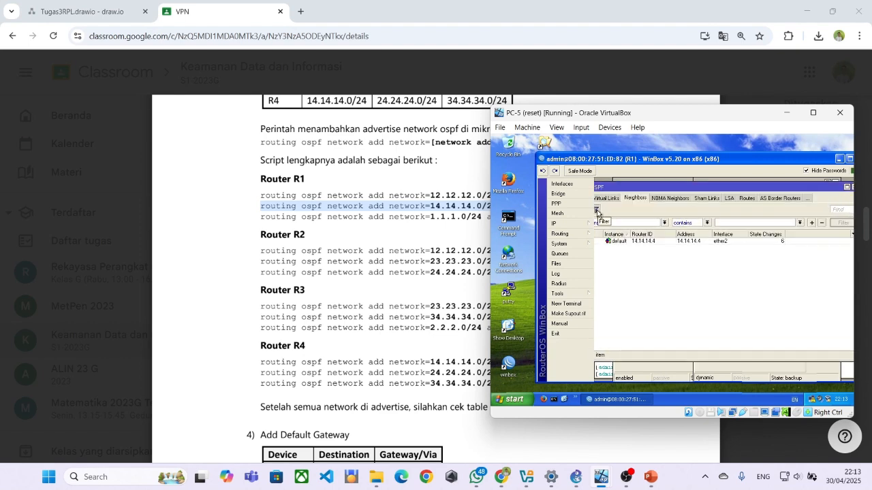
left_click(662, 199)
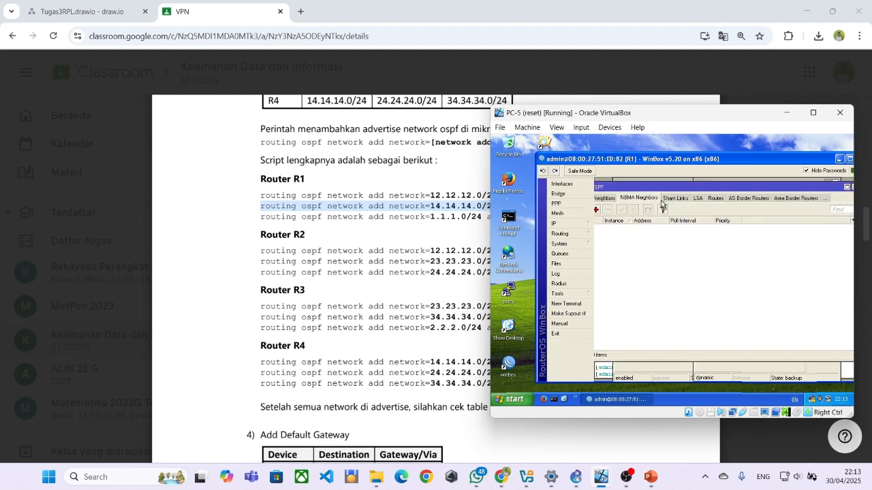
left_click(708, 201)
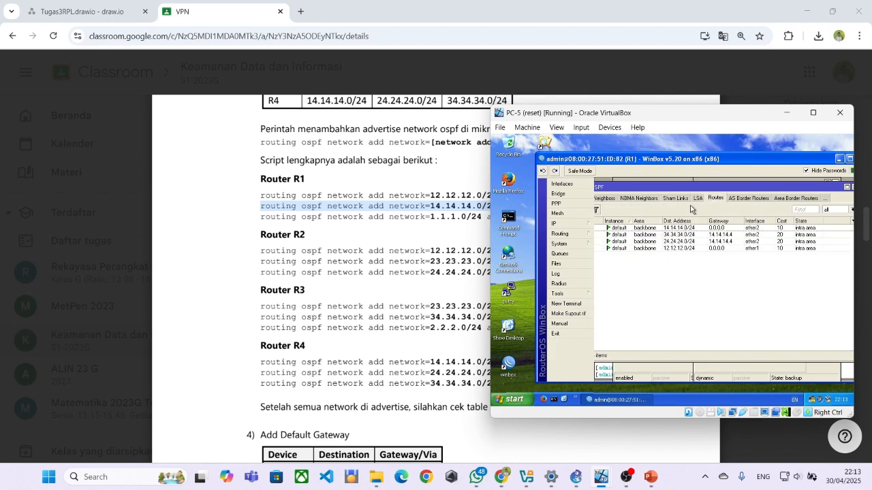
Review the AS Border Routers, Area Border Routers, Sham Links and NBMA Neighbors lists.
mouse_move(663, 187)
left_mouse_down()
mouse_move(699, 187)
mouse_move(647, 186)
mouse_move(657, 185)
left_mouse_up()
left_click(735, 196)
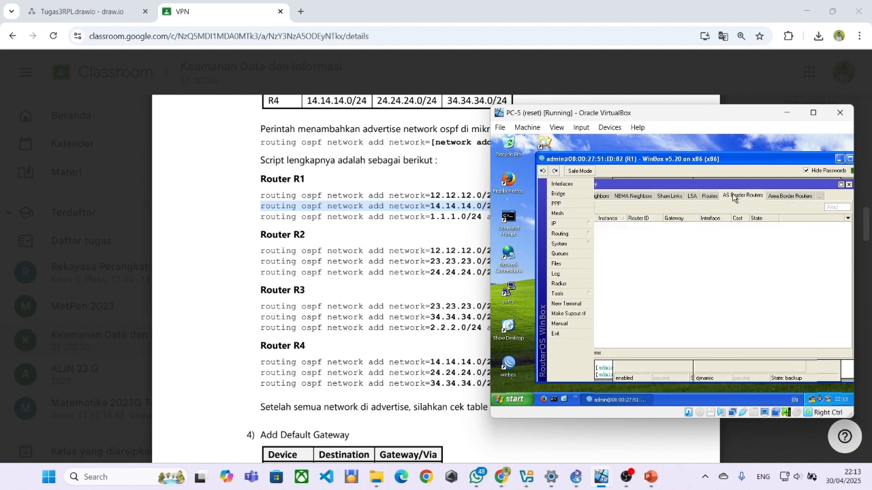
left_click(783, 197)
left_click(678, 198)
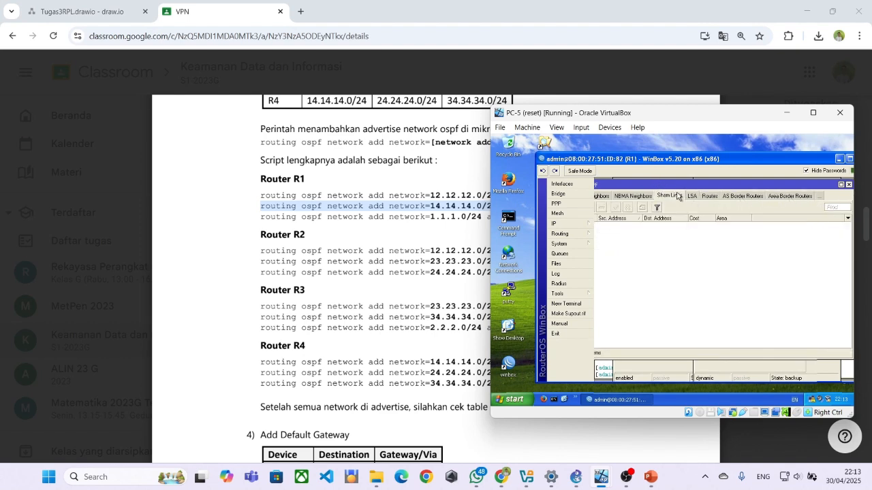
left_click_drag(678, 183, 711, 181)
left_click(679, 196)
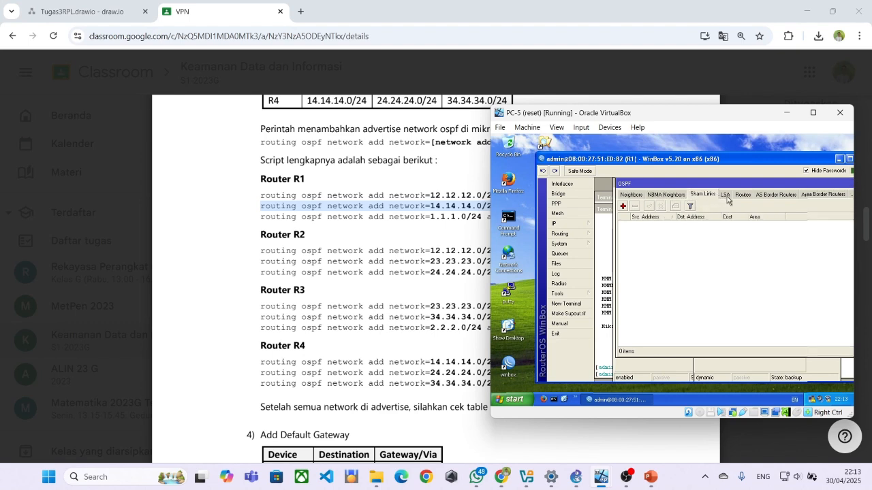
Check the three LSAs and the single OSPF neighbor, then return to the Areas list.
left_click(725, 196)
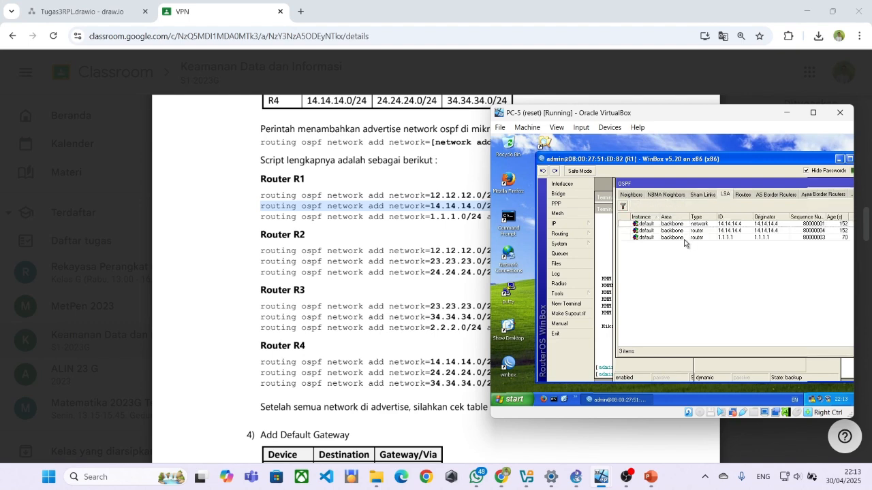
left_click(623, 207)
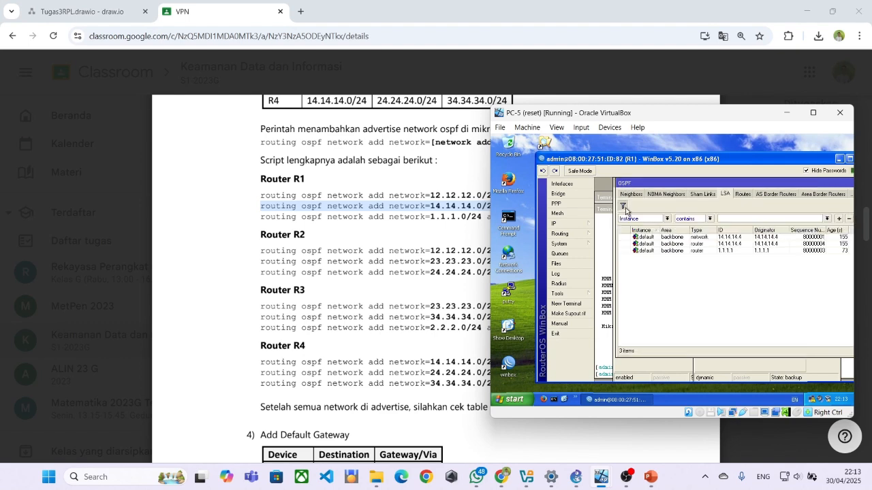
left_click(664, 195)
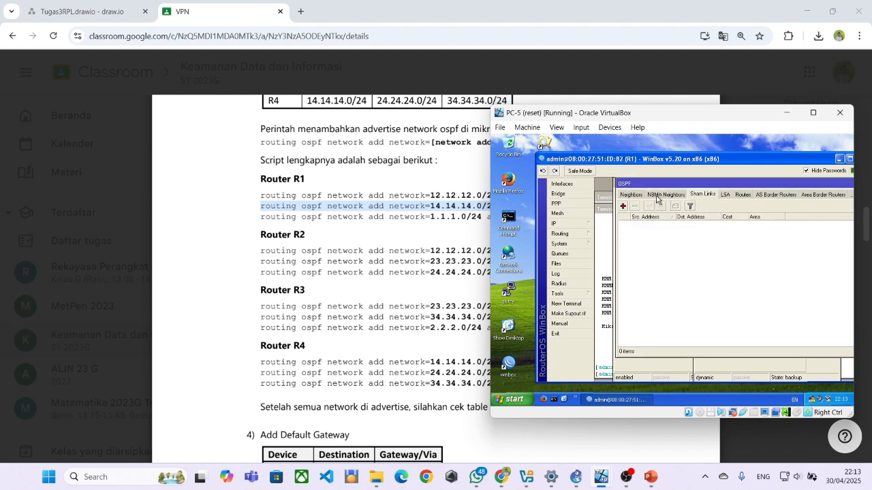
left_click(643, 196)
left_click(639, 196)
left_click(637, 196)
left_click(632, 197)
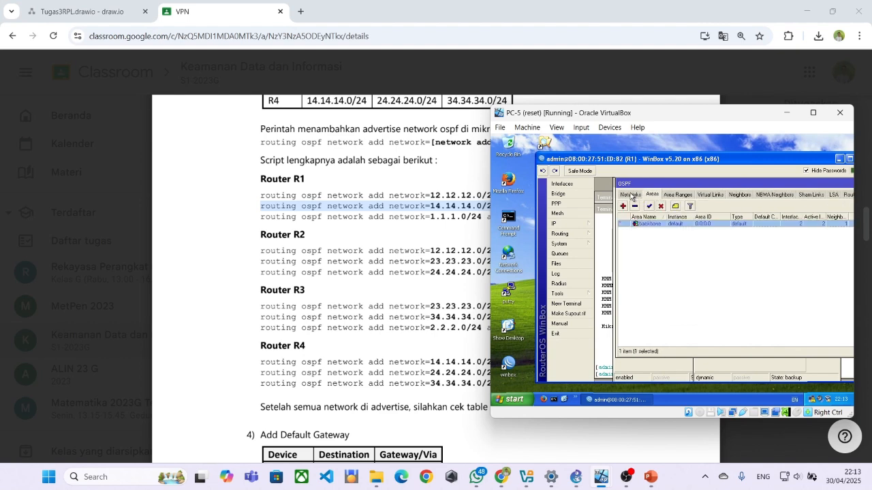
Inspect the backbone area and the advertised networks 12.12.12.0/24 and 14.14.14.0/24, including their assigned area.
double_click(666, 229)
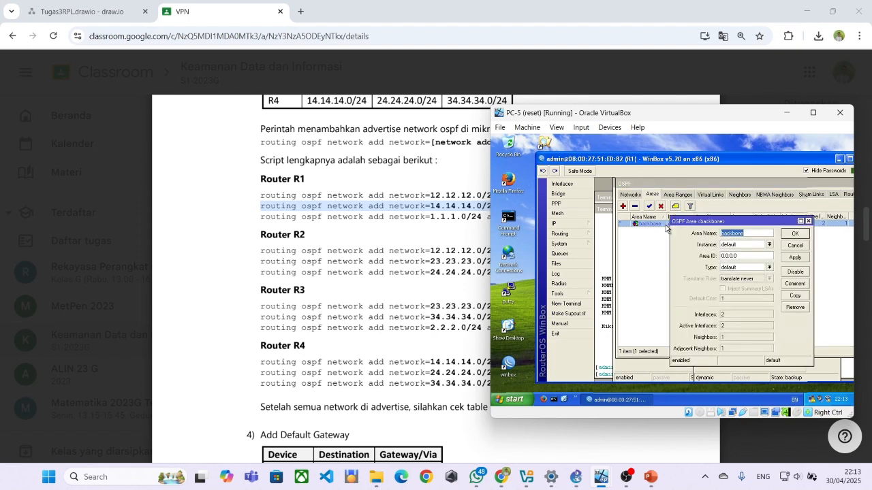
left_click(809, 220)
left_click(631, 196)
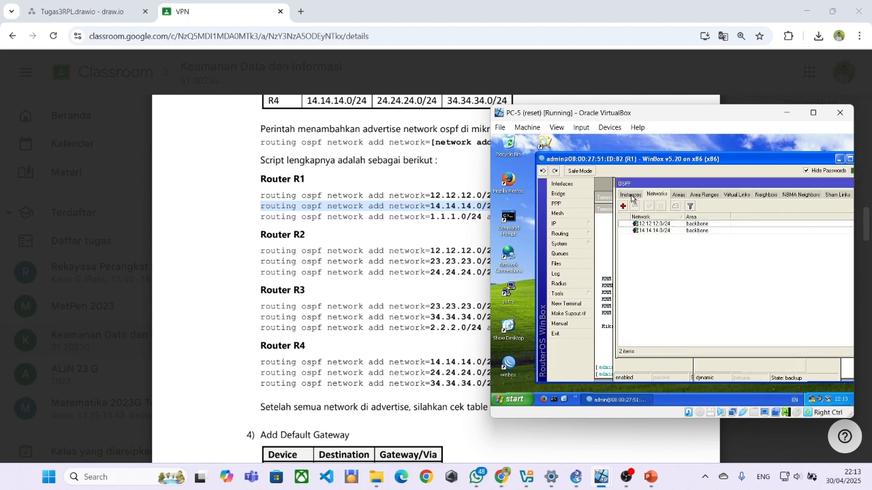
left_click(656, 231)
double_click(656, 224)
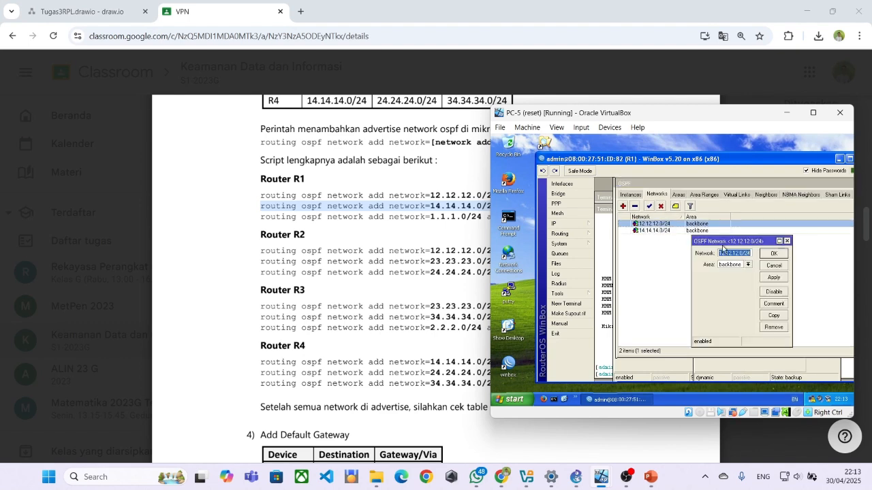
double_click(643, 231)
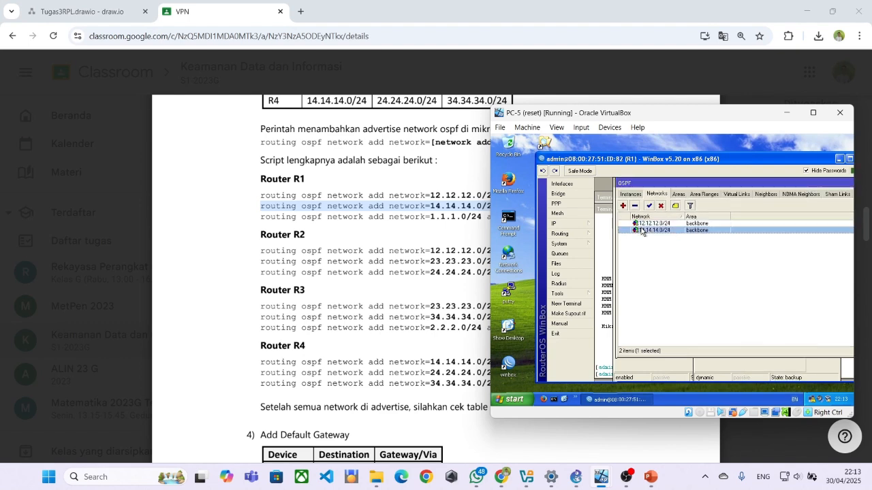
double_click(673, 223)
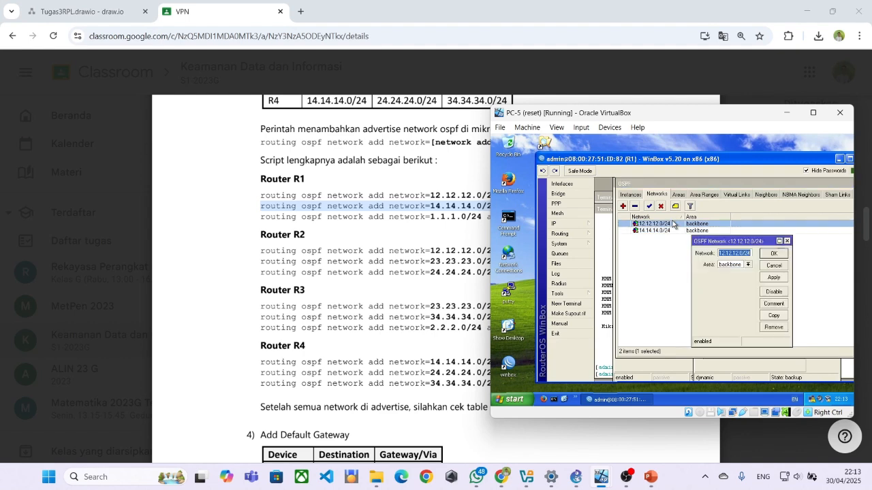
left_click(748, 265)
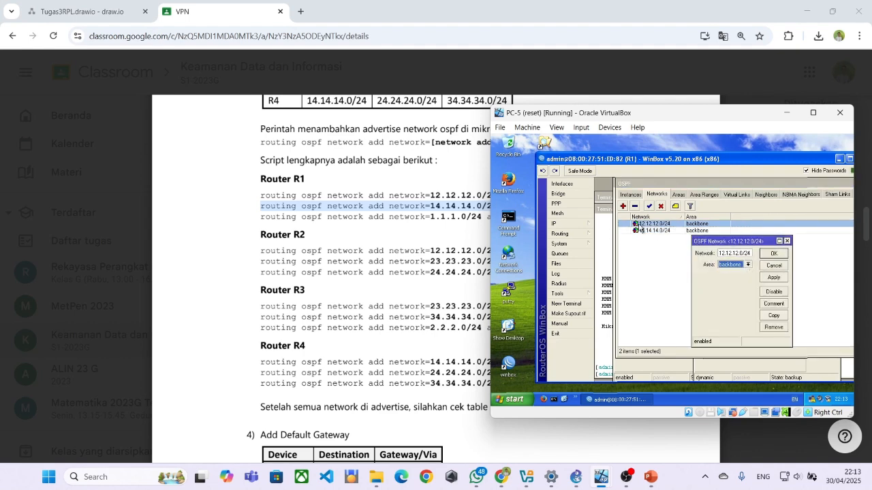
Review the default OSPF instance's settings, status and router ID.
left_click(639, 196)
double_click(650, 224)
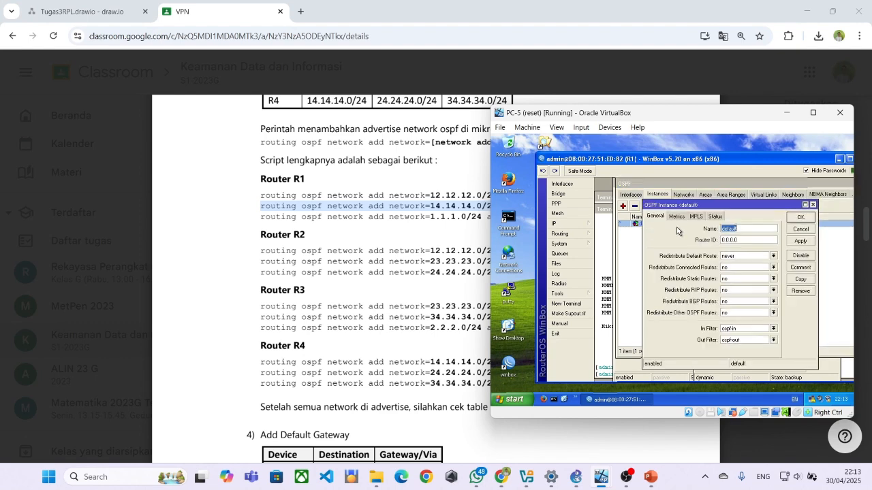
left_click(676, 216)
left_click(694, 216)
left_click(715, 217)
left_click(650, 216)
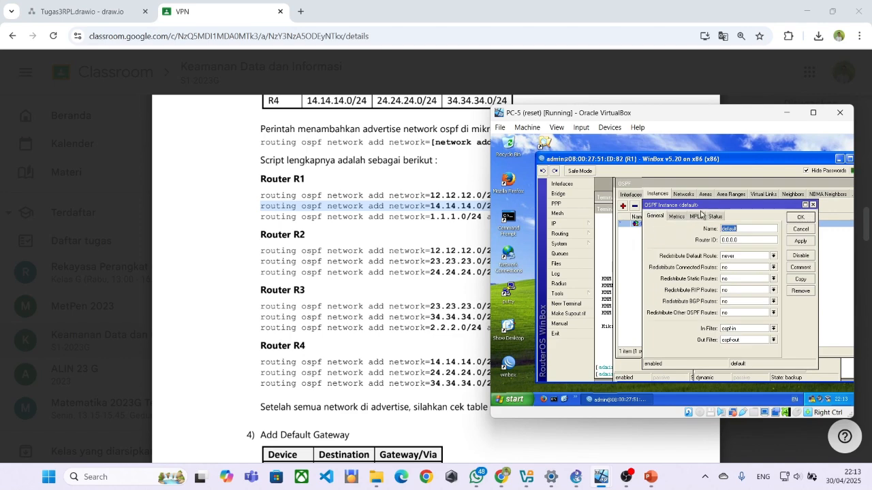
left_click(801, 216)
Check the OSPF interfaces: ether1 shows no neighbours, ether2 shows one adjacent neighbour.
left_click(631, 194)
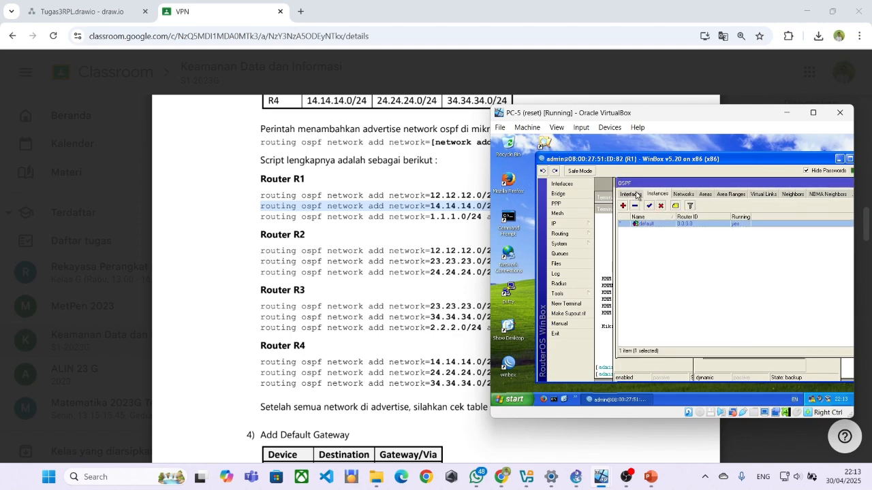
double_click(643, 225)
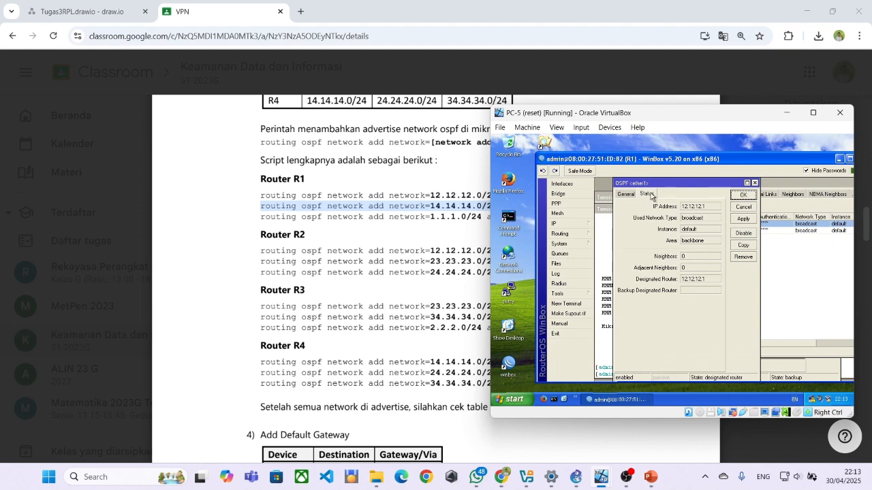
left_click(635, 197)
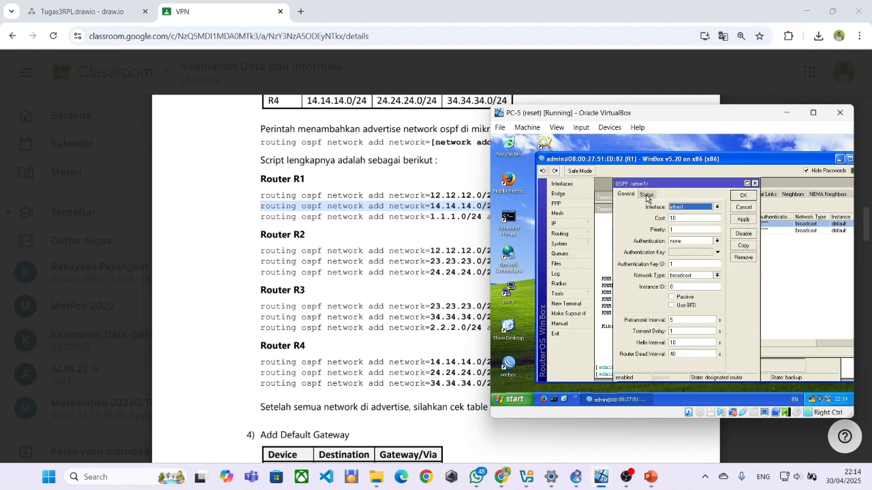
left_click(646, 196)
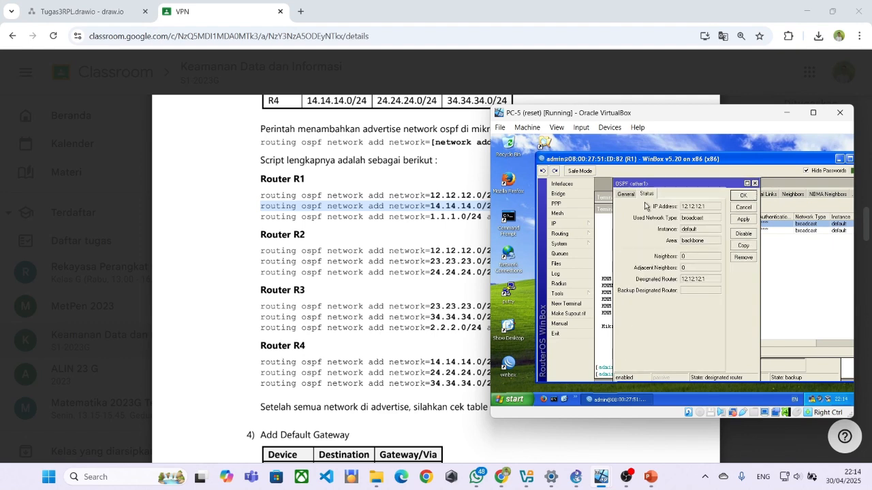
left_click(755, 183)
double_click(670, 230)
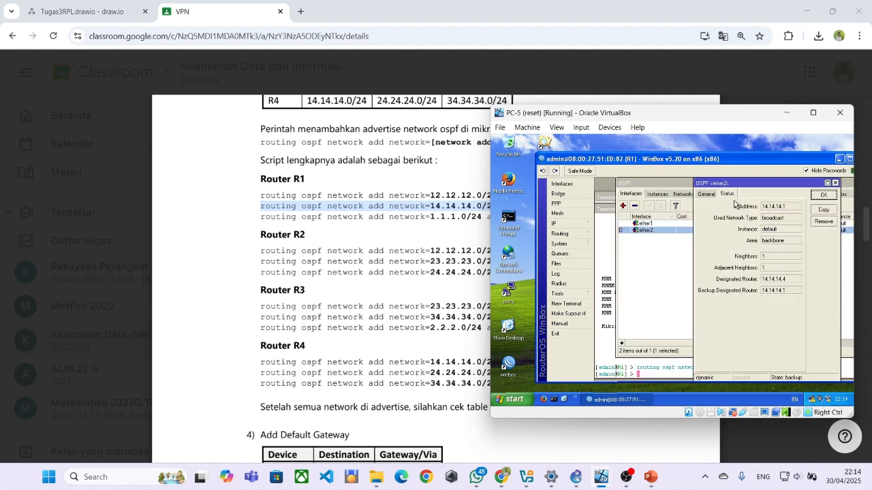
left_click(707, 196)
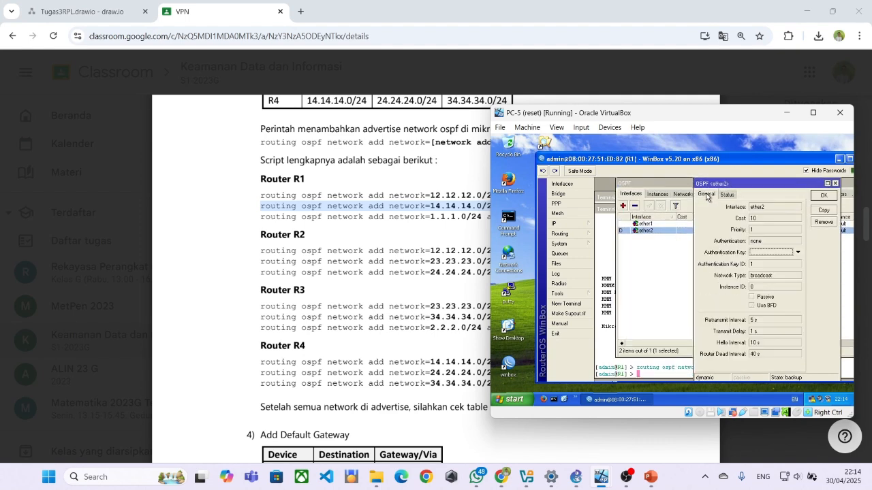
Recheck ether1's status, confirming it is its own designated router, 12.12.12.1.
double_click(644, 223)
double_click(695, 280)
left_click(703, 282)
double_click(705, 282)
left_click(704, 282)
left_click(632, 197)
left_click(646, 196)
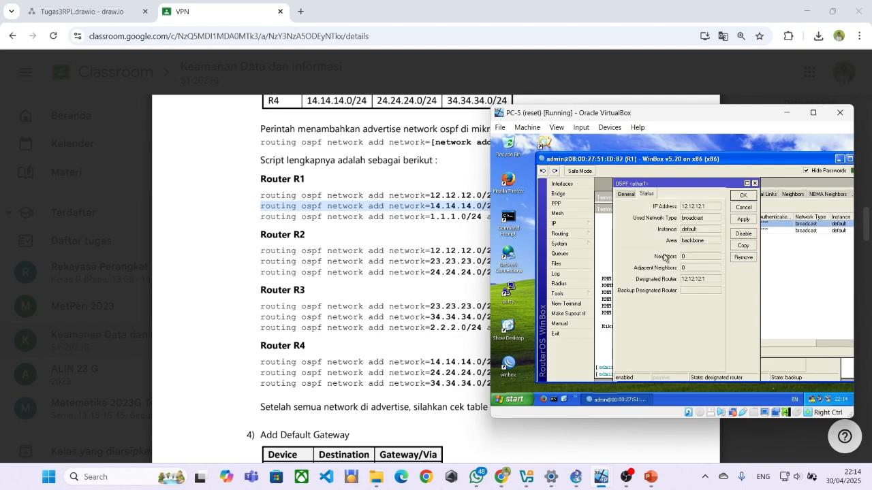
left_click(606, 231)
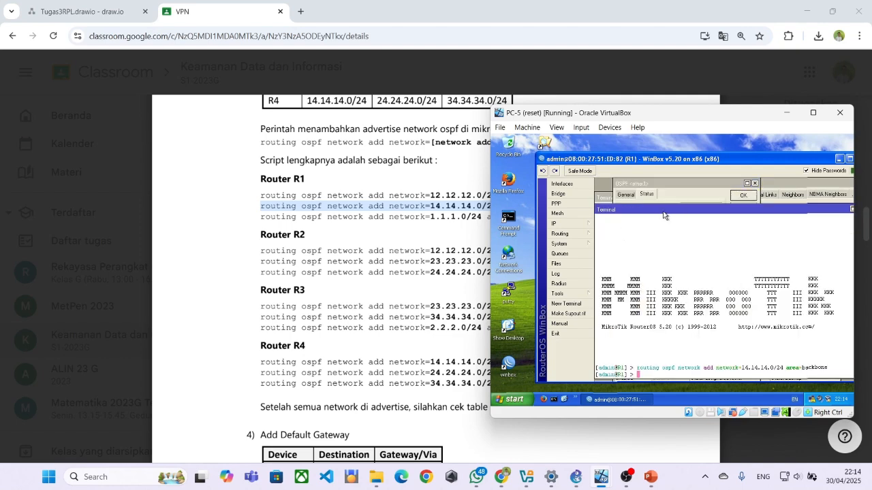
Paste the 12.12.12.0/24 backbone network command from the PDF into the terminal and run it.
left_click(675, 191)
left_click(781, 287)
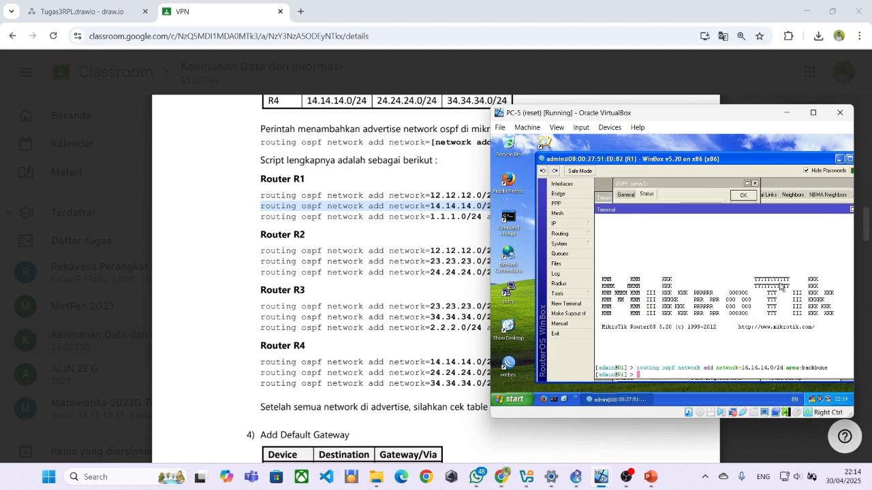
left_click_drag(260, 196, 597, 198)
key("ctrl+c")
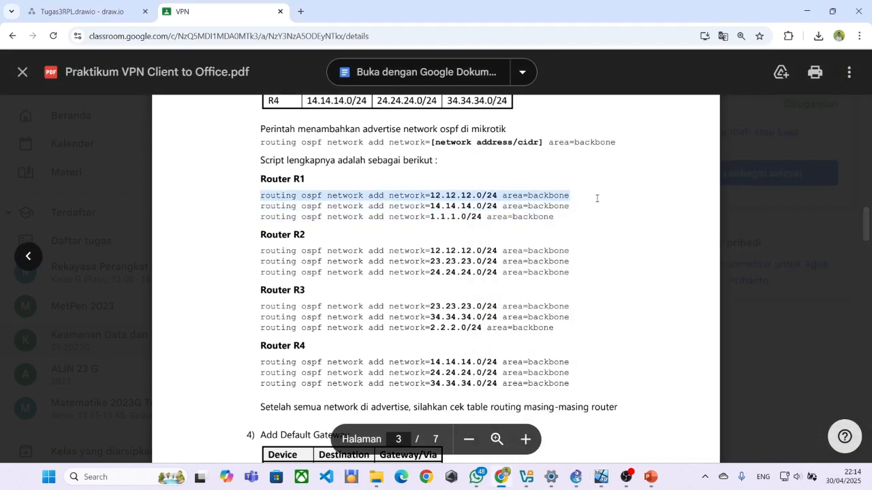
key("alt+Tab")
right_click(659, 370)
left_click(673, 395)
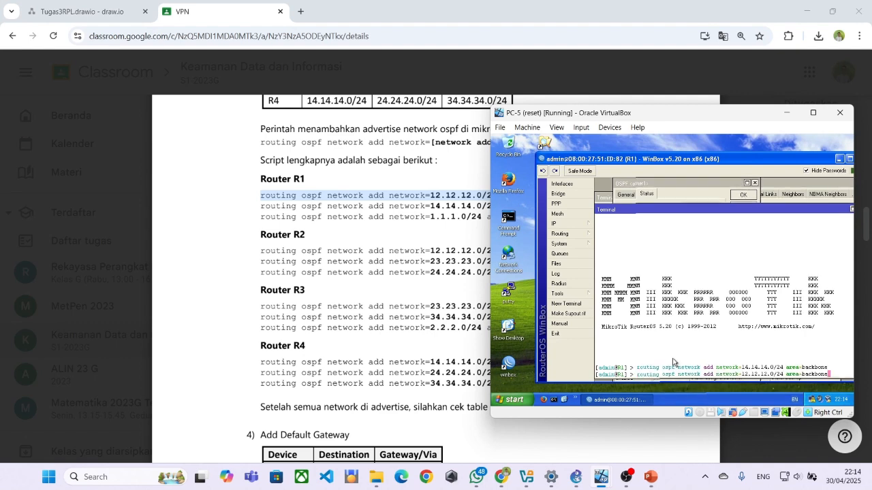
key("Return")
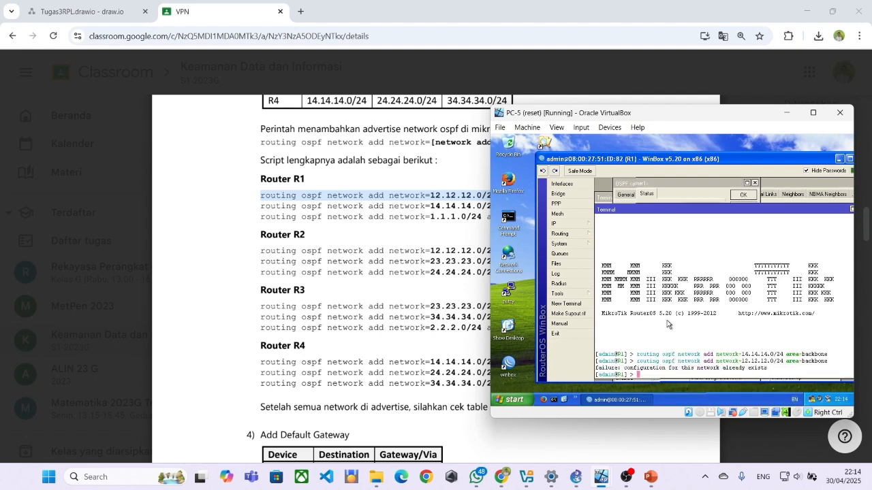
Confirm ether1's OSPF status still shows zero neighbours.
left_click(651, 203)
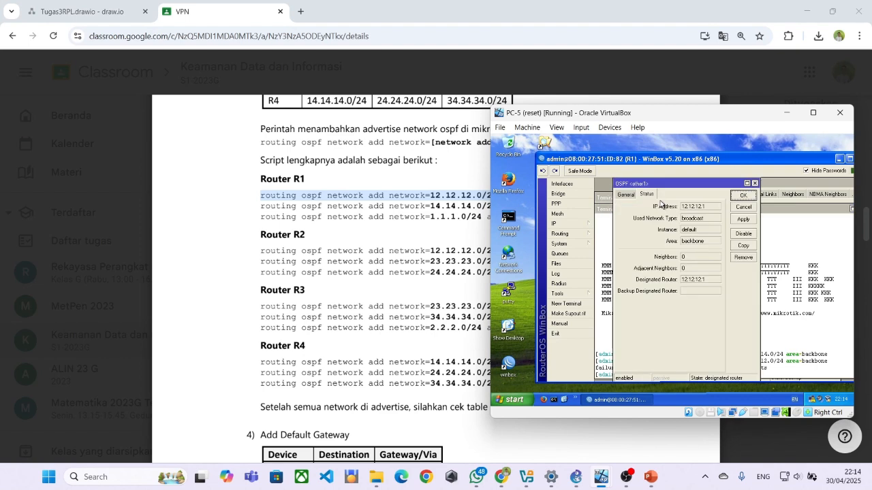
left_click(628, 195)
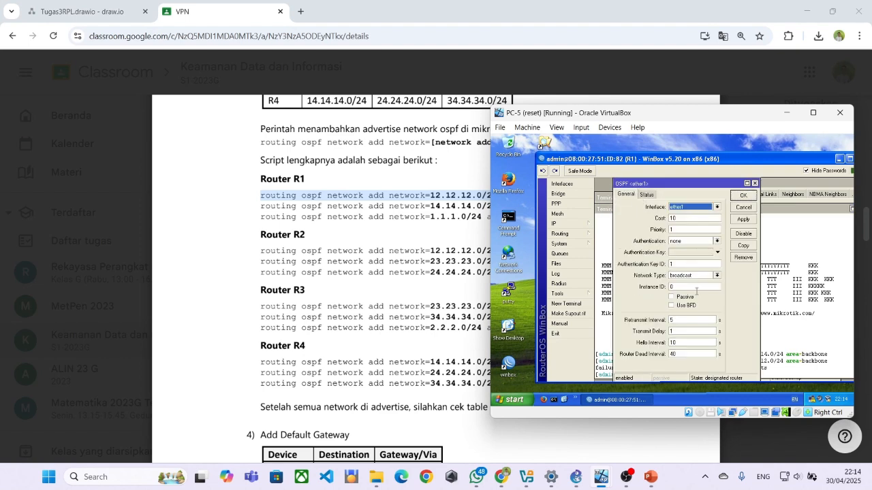
left_click(658, 198)
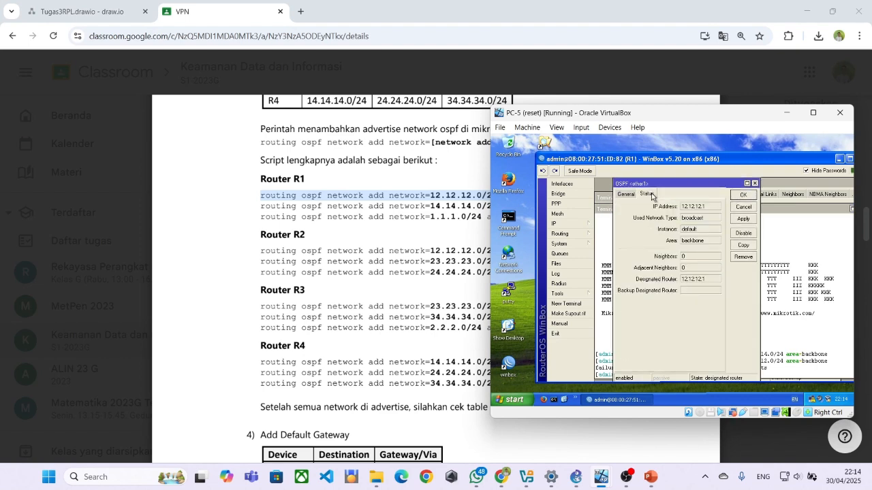
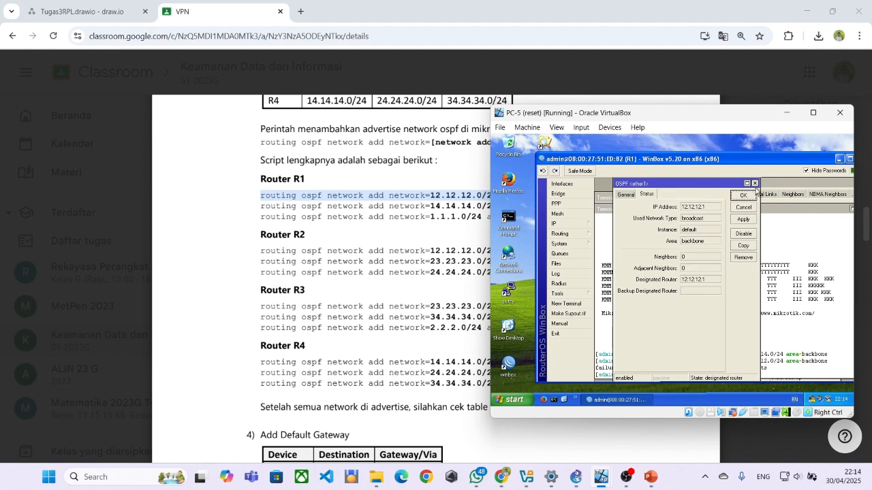
Close ether1's OSPF details and review the OSPF Networks, Instances, Interfaces and Areas lists.
left_click(753, 183)
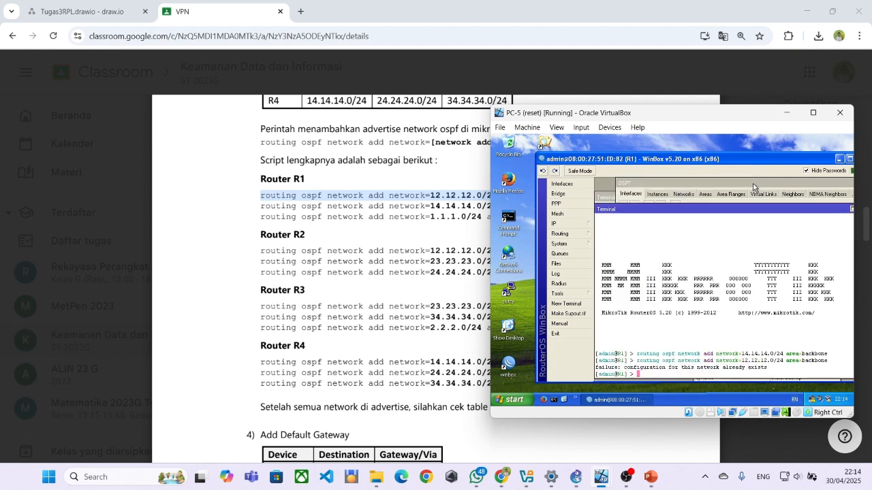
left_click(645, 190)
left_click(656, 194)
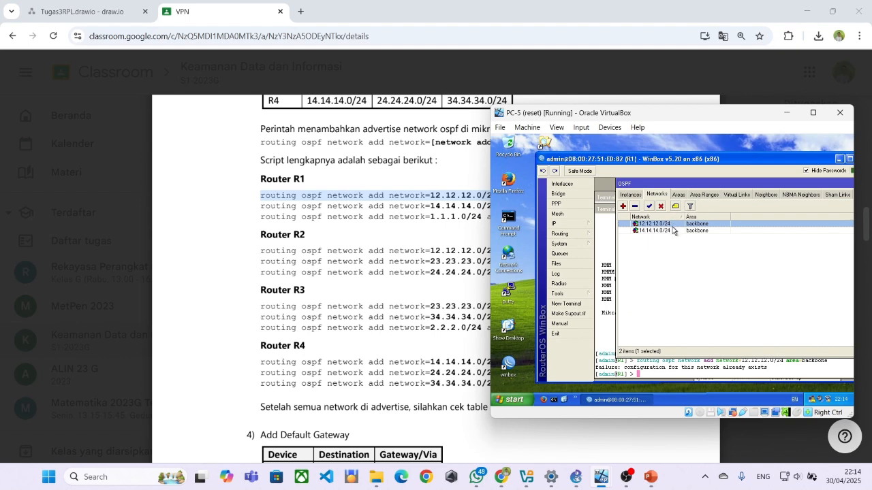
left_click(634, 194)
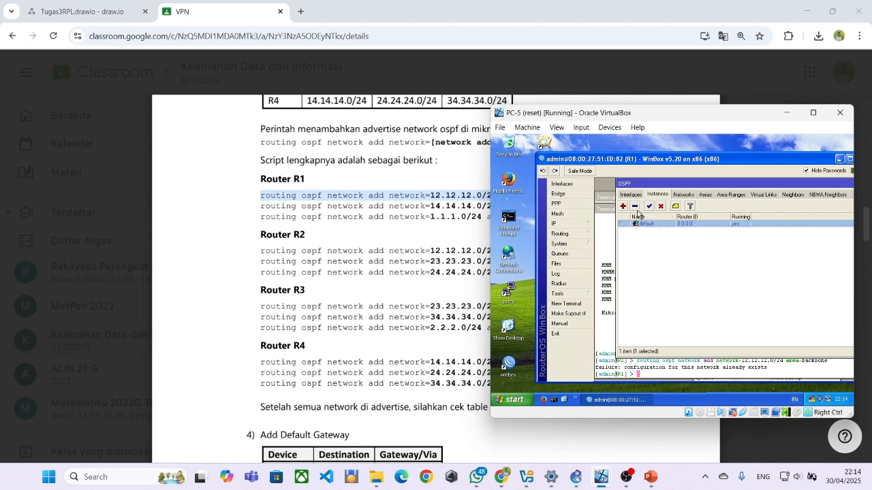
left_click(632, 194)
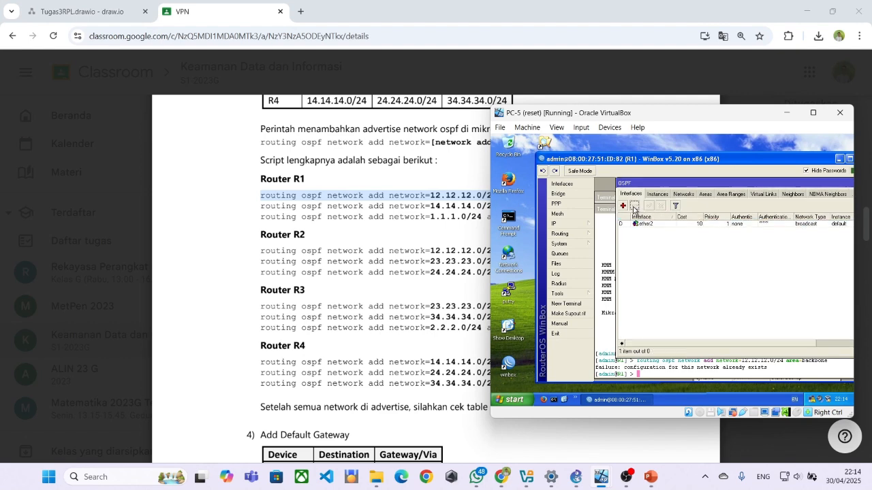
left_click(655, 196)
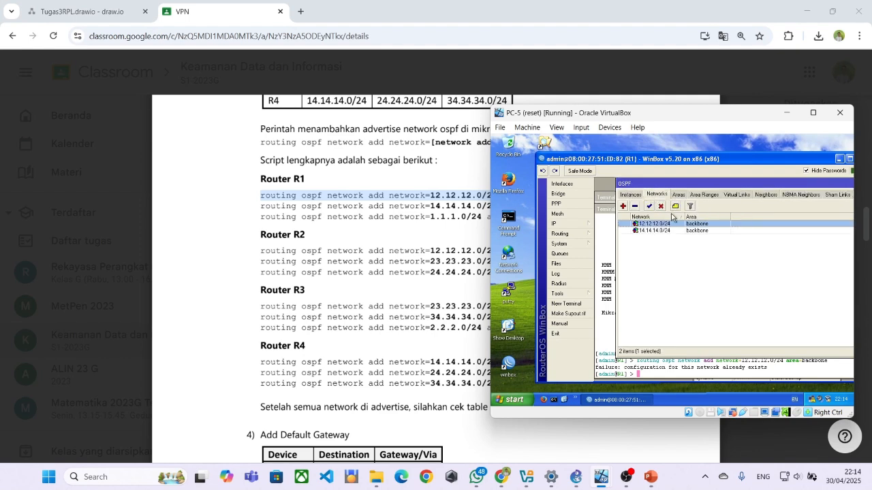
left_click(635, 206)
left_click(674, 196)
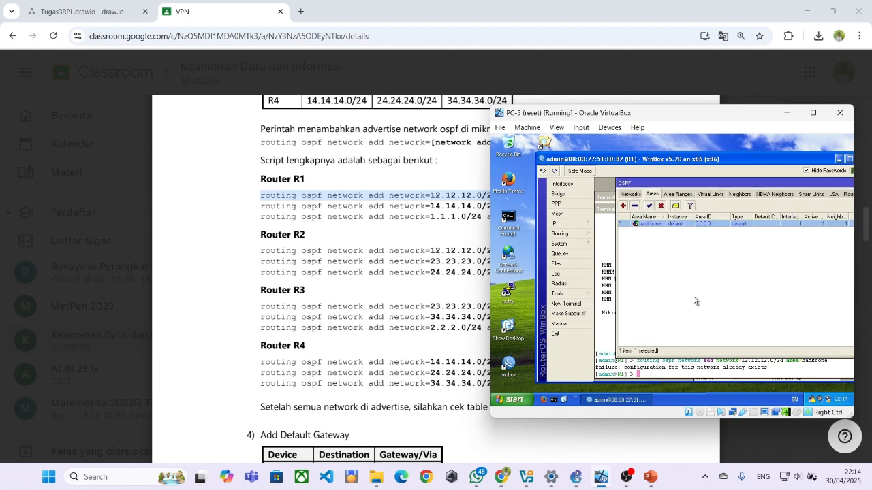
Rerun the 12.12.12.0/24 network command in R1's terminal and recheck the OSPF interfaces.
left_click(608, 355)
key("Up")
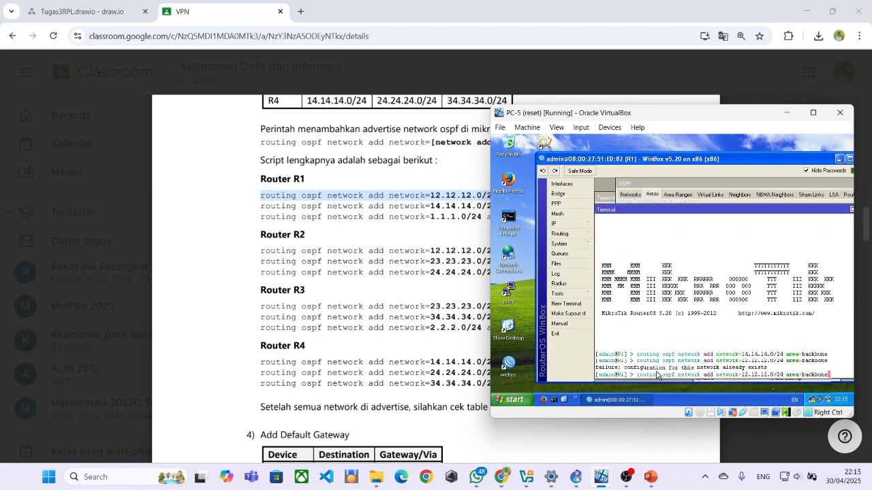
key("Return")
left_click(632, 196)
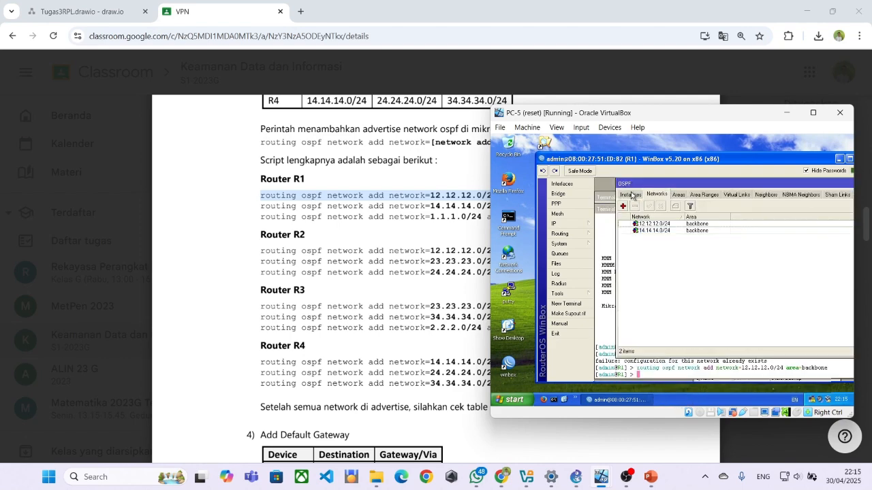
left_click(656, 196)
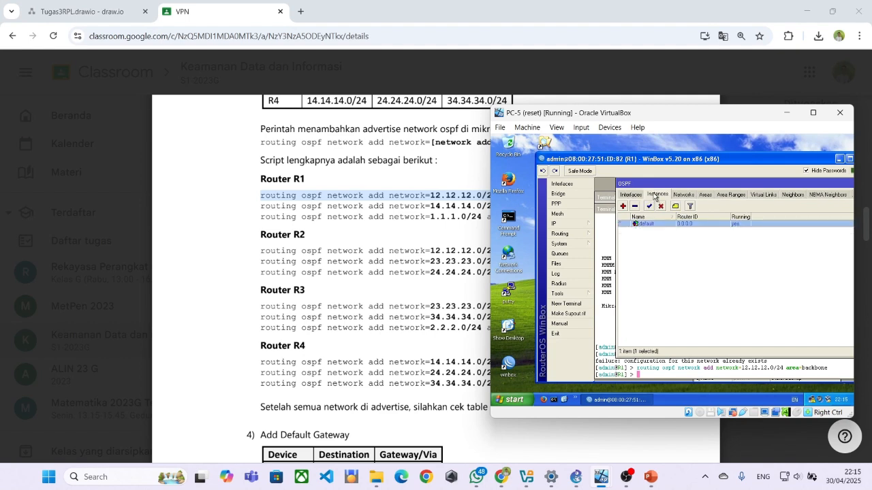
left_click(632, 196)
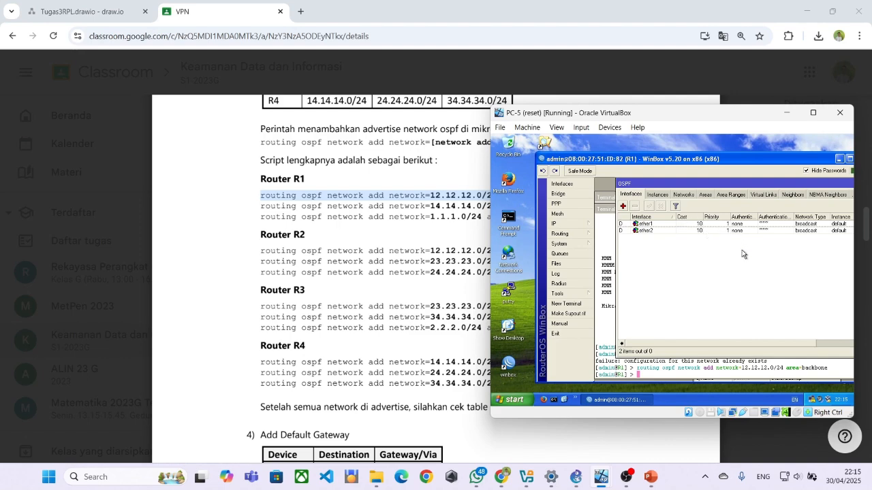
Copy the 1.1.1.0/24 network command from the PDF and recheck ether1's OSPF status.
left_click(309, 223)
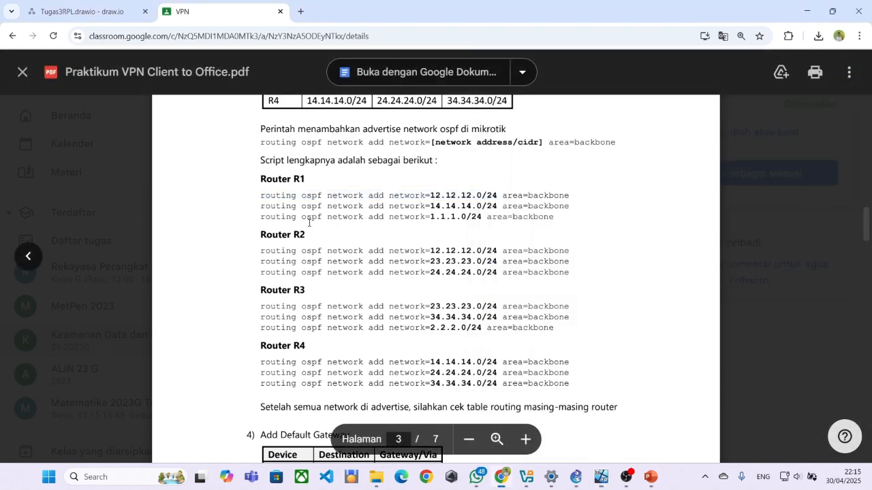
left_click_drag(260, 217, 549, 225)
key("ctrl+c")
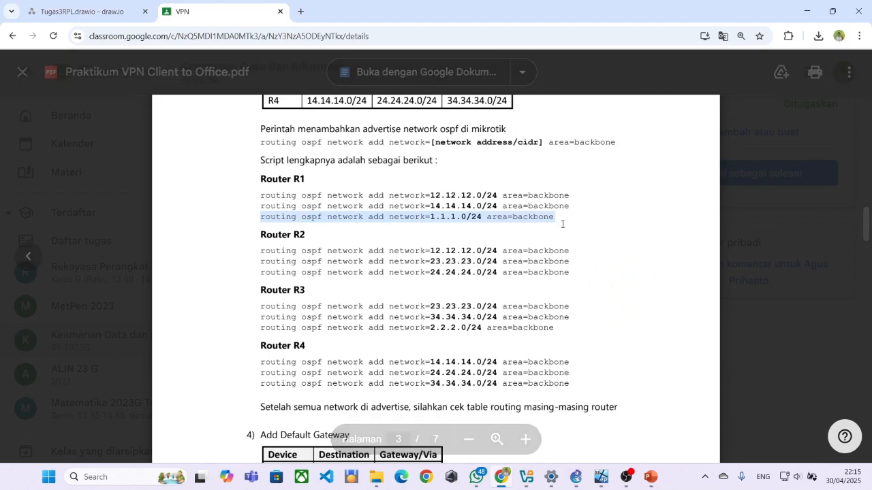
key("alt+Tab")
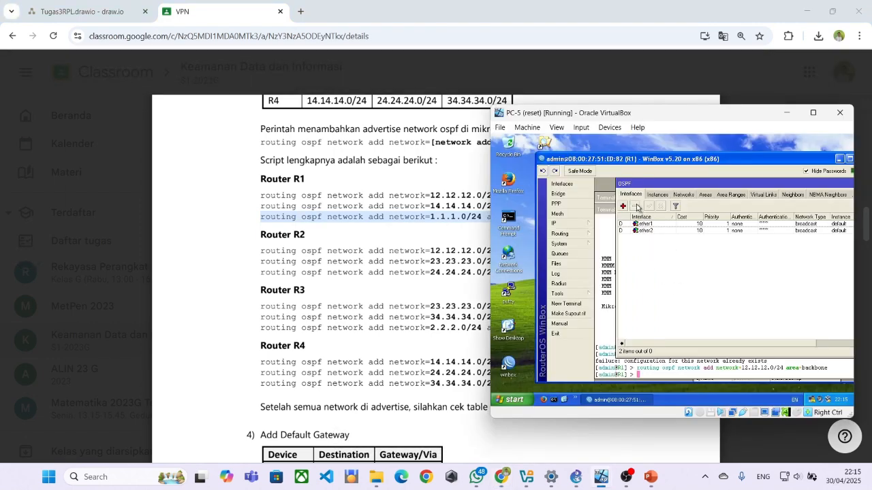
double_click(641, 224)
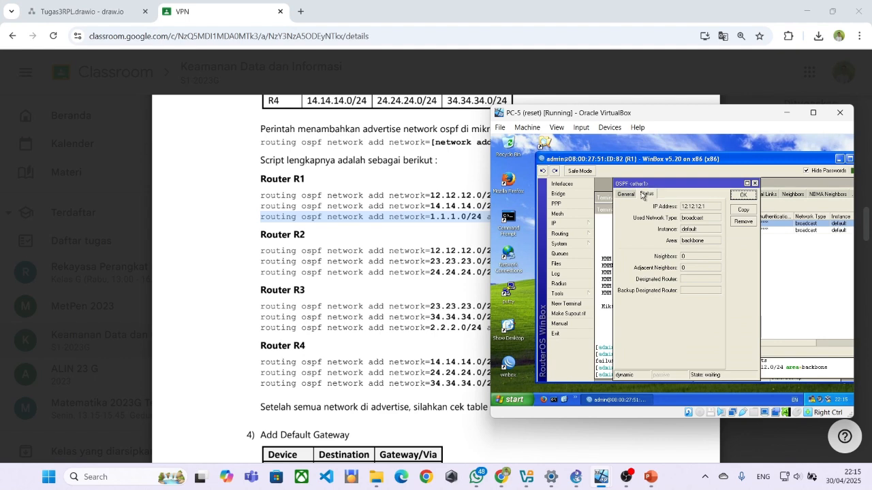
left_click(633, 195)
left_click(644, 195)
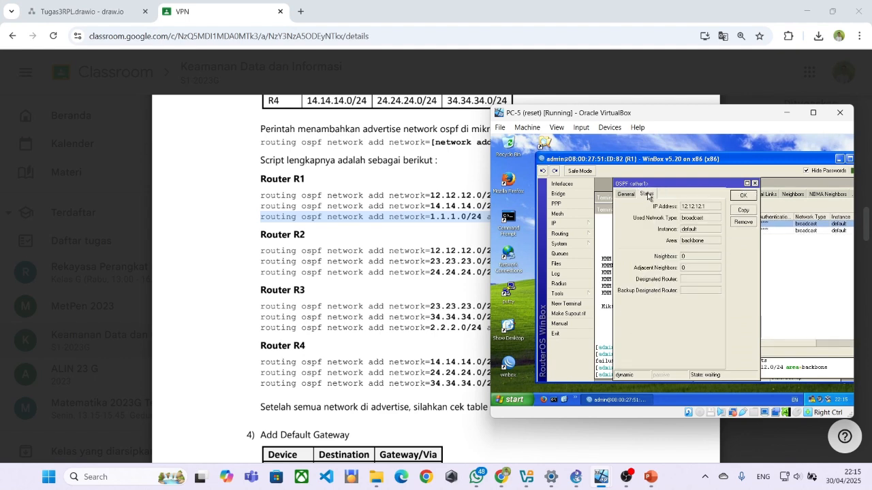
left_click(755, 183)
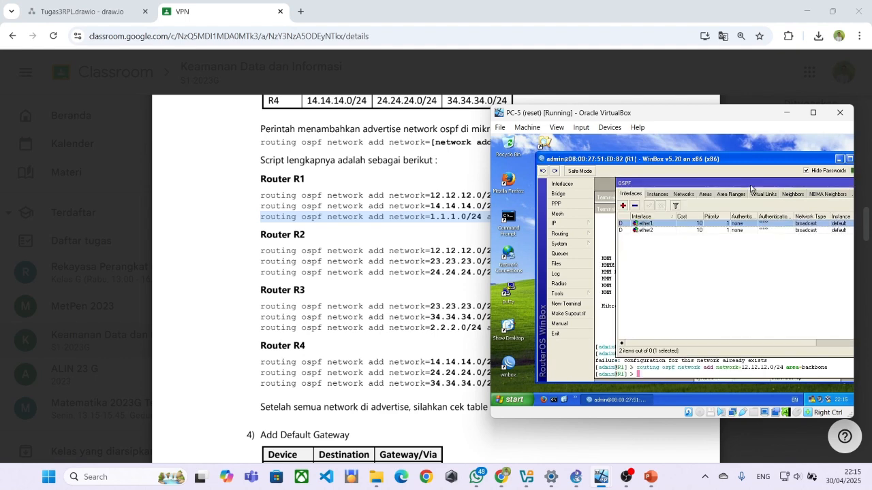
Paste and run the 1.1.1.0/24 backbone network command, then list the OSPF interfaces.
left_click(658, 378)
right_click(655, 375)
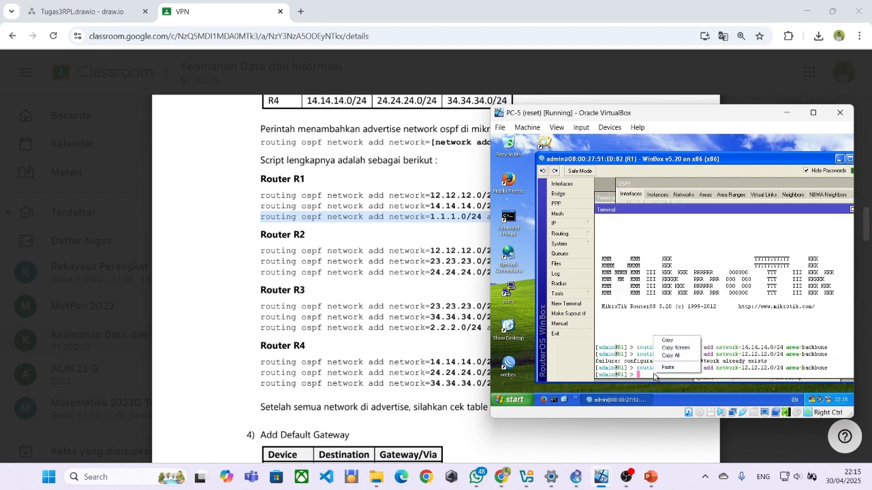
left_click(668, 368)
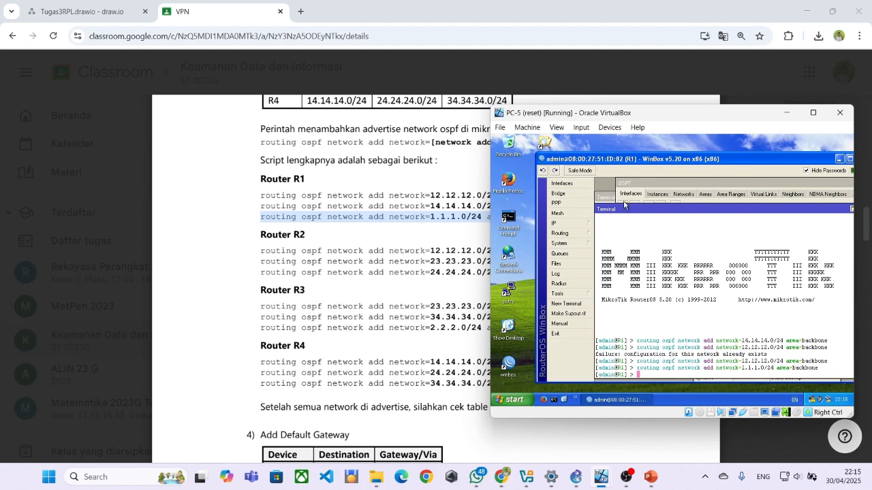
left_click(642, 195)
left_click(650, 196)
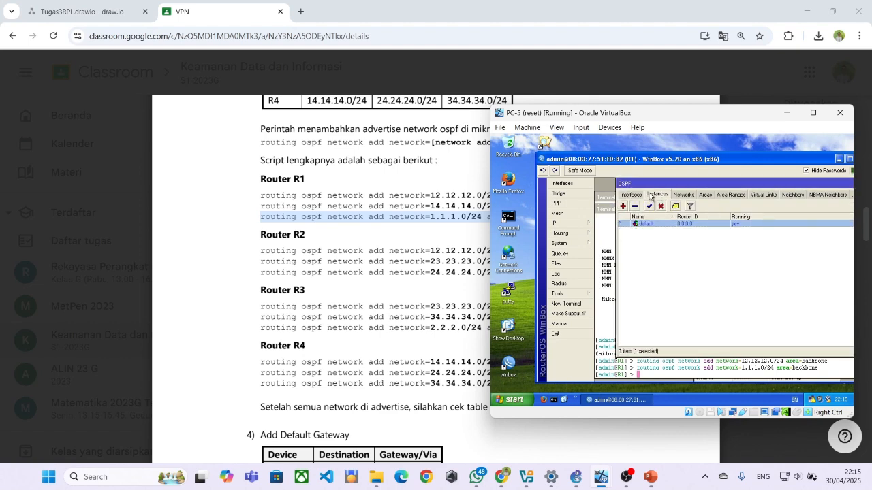
left_click(637, 197)
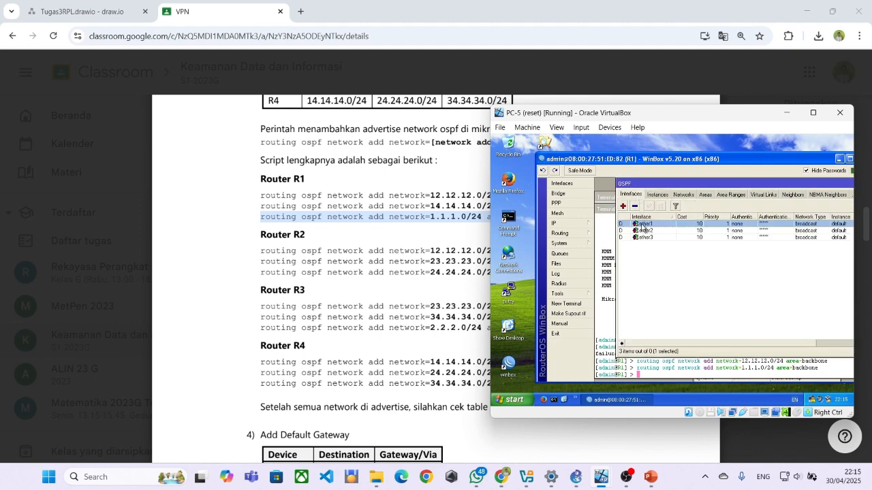
Inspect the OSPF settings and status of the new ether3 interface and of ether1.
double_click(648, 237)
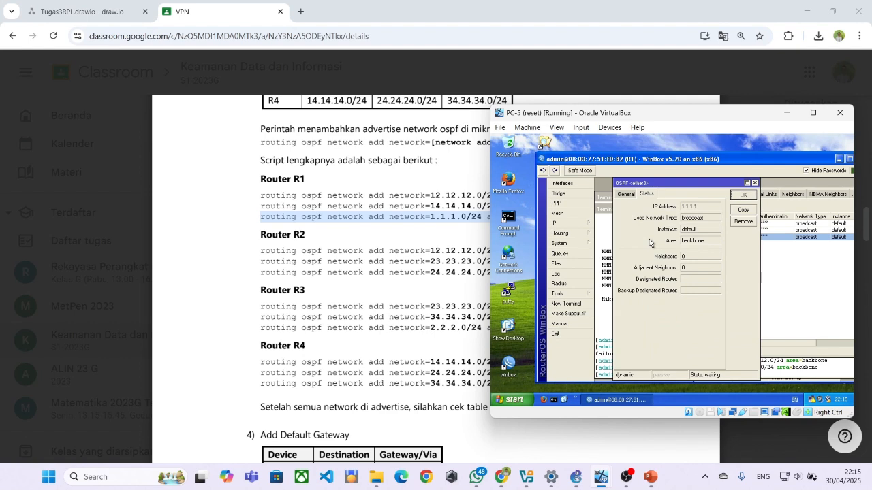
left_click(631, 196)
left_click(647, 198)
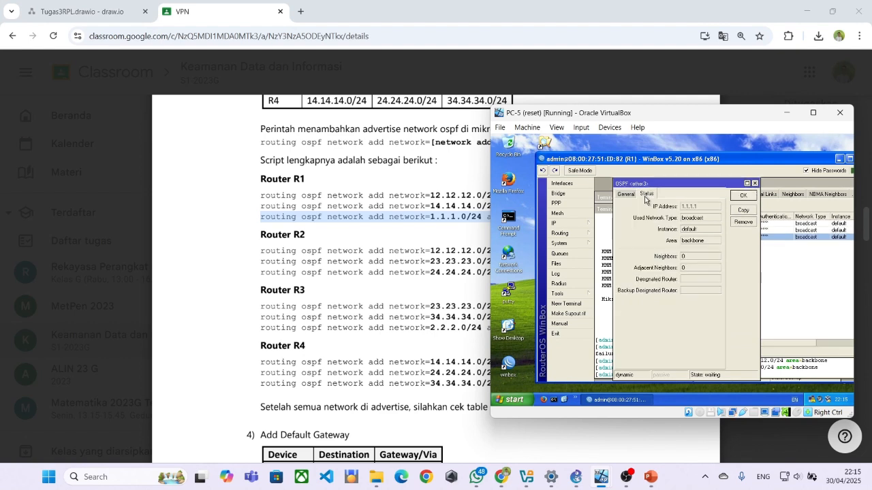
left_click(755, 183)
double_click(682, 224)
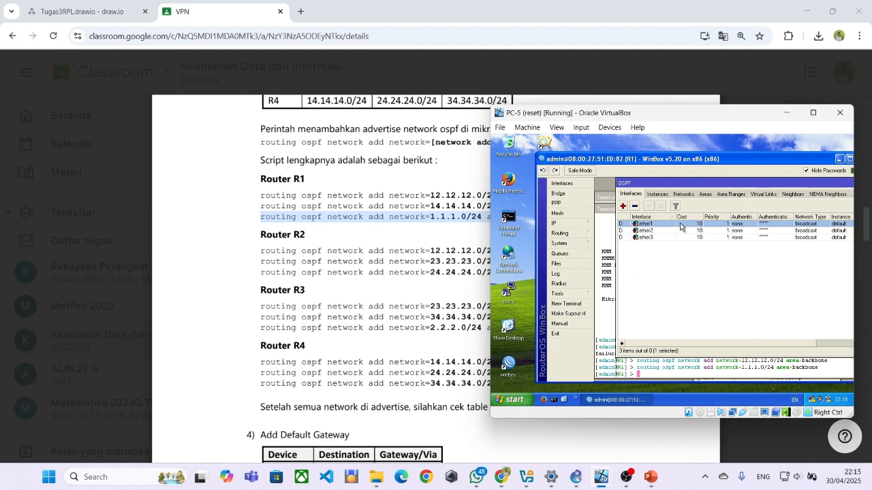
left_click(627, 195)
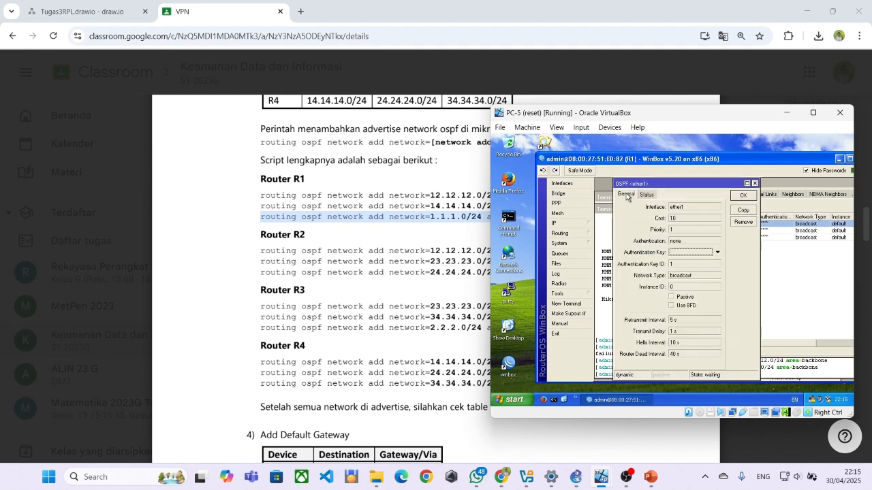
left_click(755, 184)
double_click(677, 229)
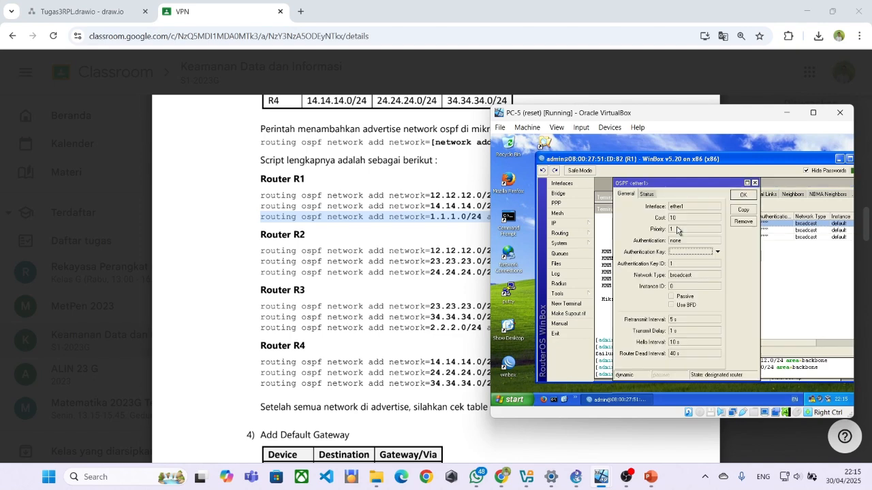
left_click(749, 186)
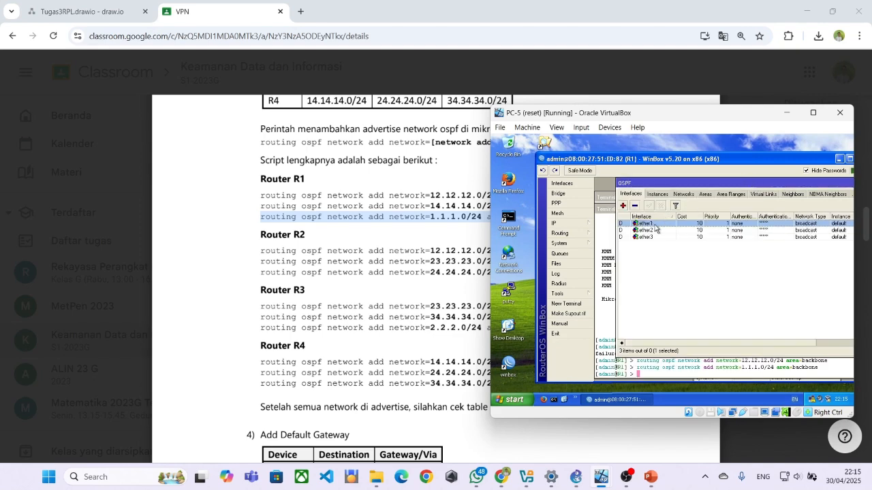
Review the advertised networks, selecting 1.1.1.0/24, 12.12.12.0/24 and 14.14.14.0/24.
left_click(682, 197)
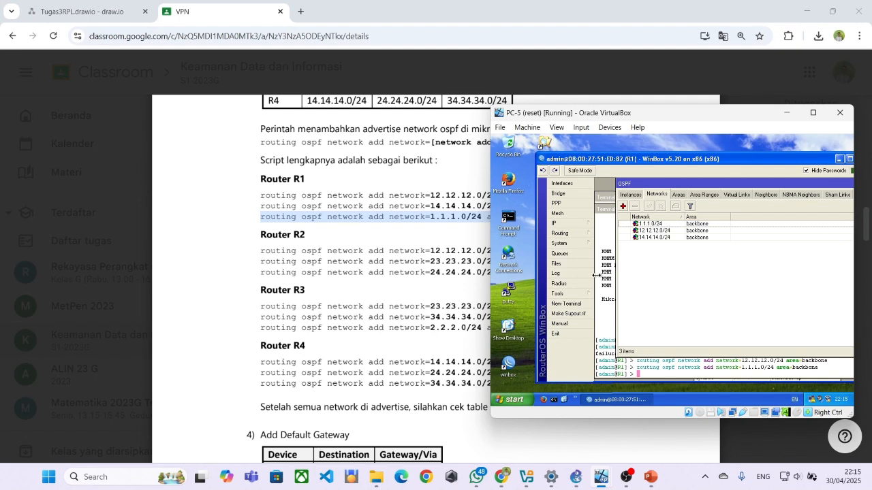
left_click(605, 294)
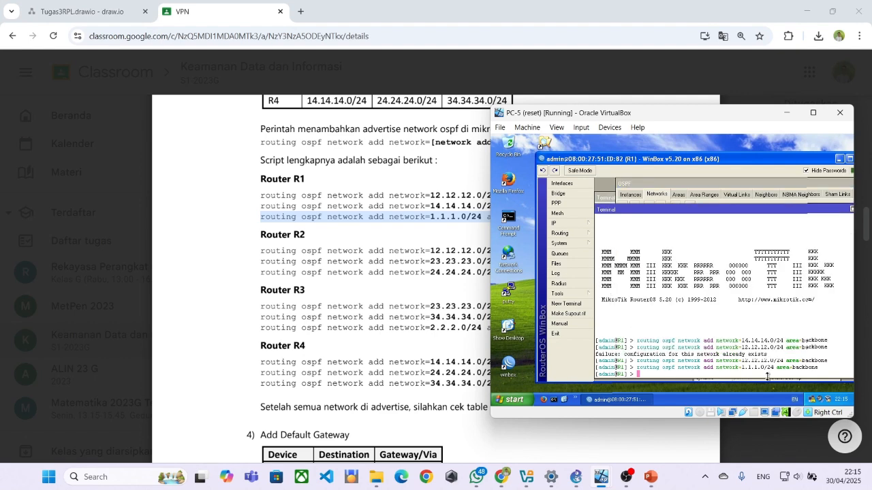
left_click(635, 197)
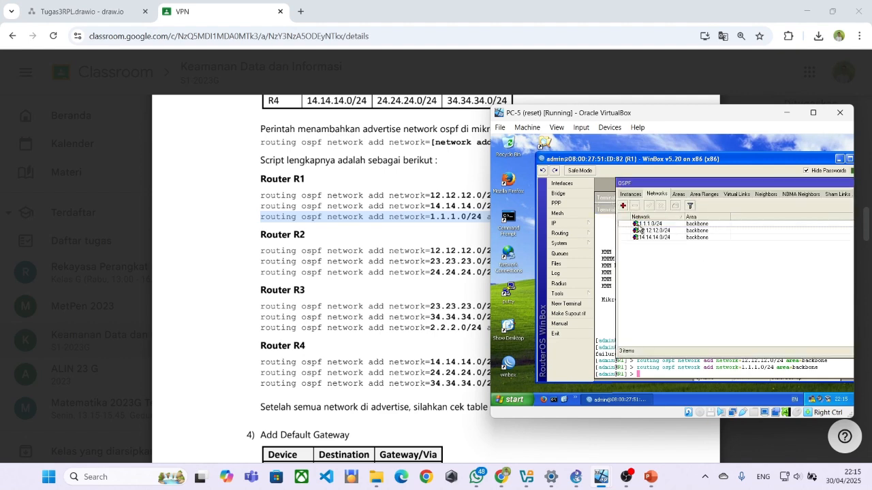
left_click(638, 224)
left_click(640, 232, "ctrl")
left_click(641, 237, "ctrl")
Reconnect WinBox to R1 and open Routing > OSPF on the Instances, then empty Networks, list.
left_click(634, 207)
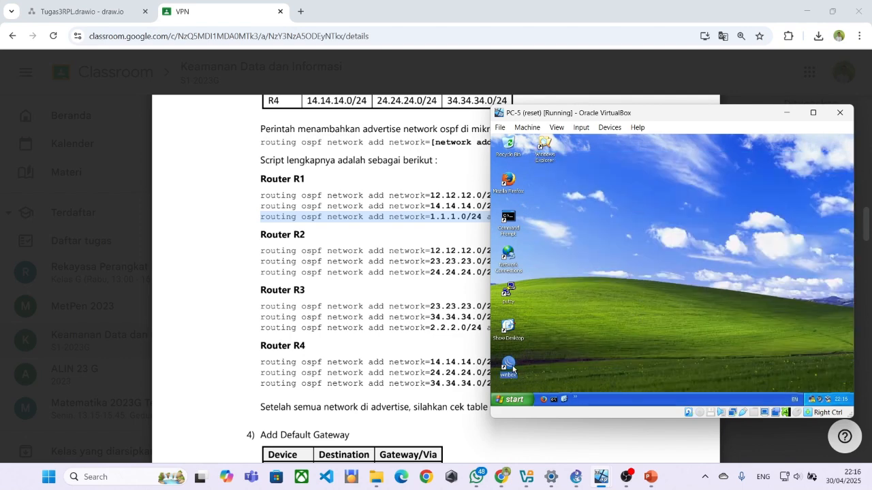
double_click(512, 369)
left_click(629, 162)
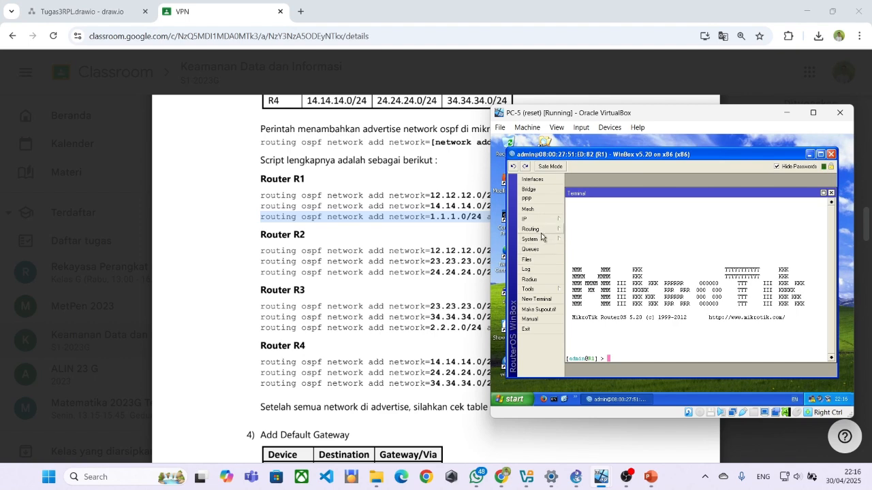
left_click(542, 230)
left_click(577, 277)
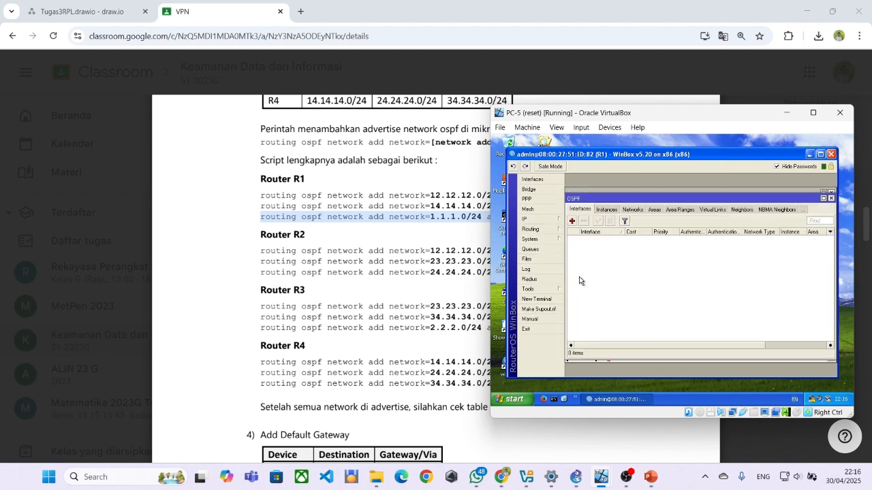
left_click(611, 211)
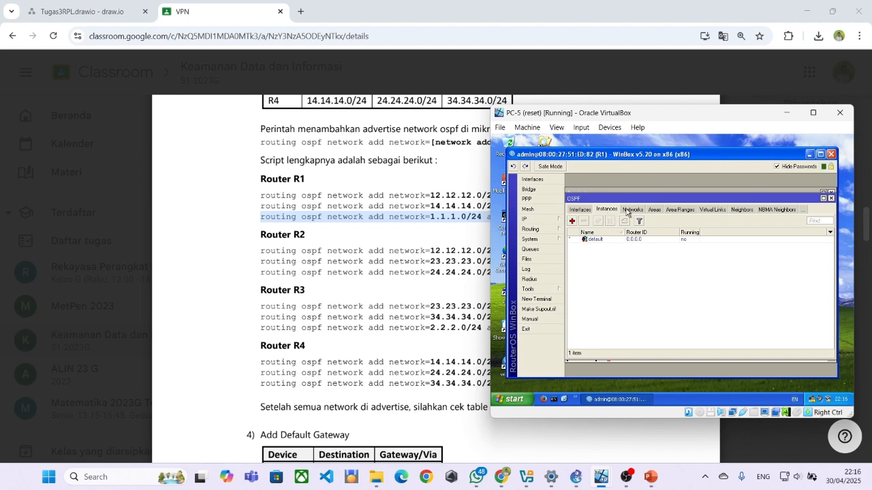
left_click(628, 211)
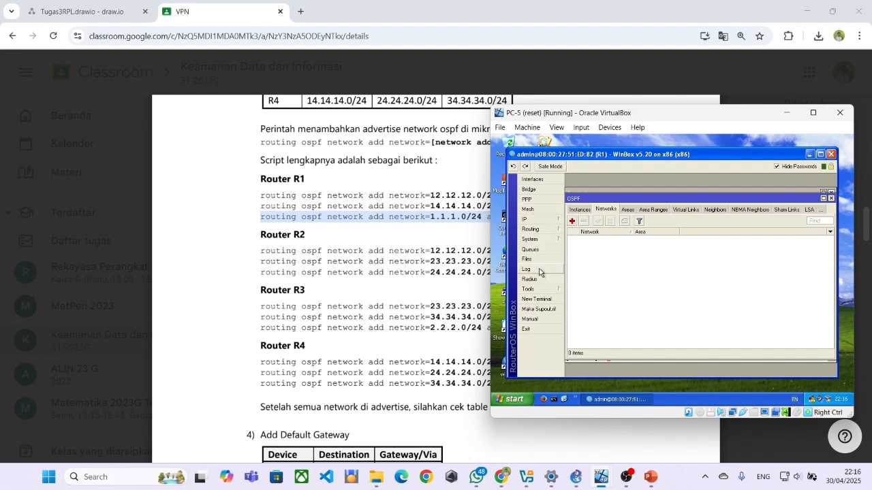
Open a new R1 terminal and run the 12.12.12.0/24 backbone network command from the PDF.
left_click(537, 299)
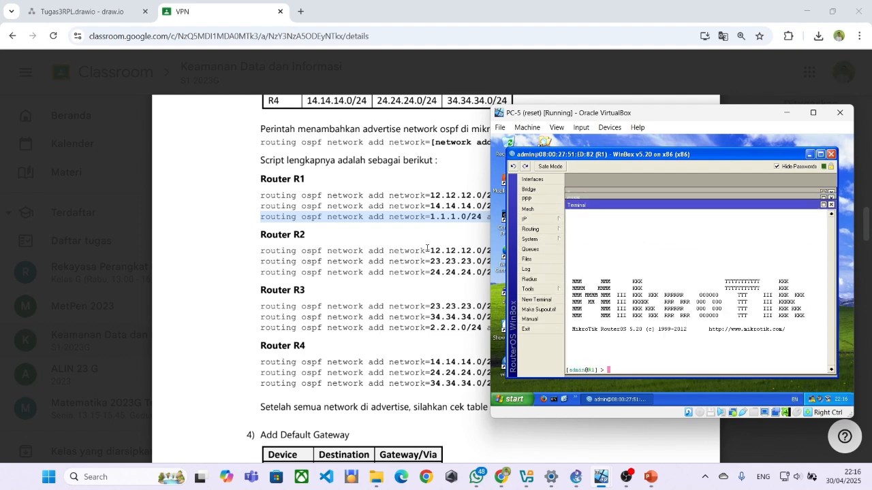
left_click(453, 268)
left_click_drag(261, 195, 561, 195)
key("ctrl+c")
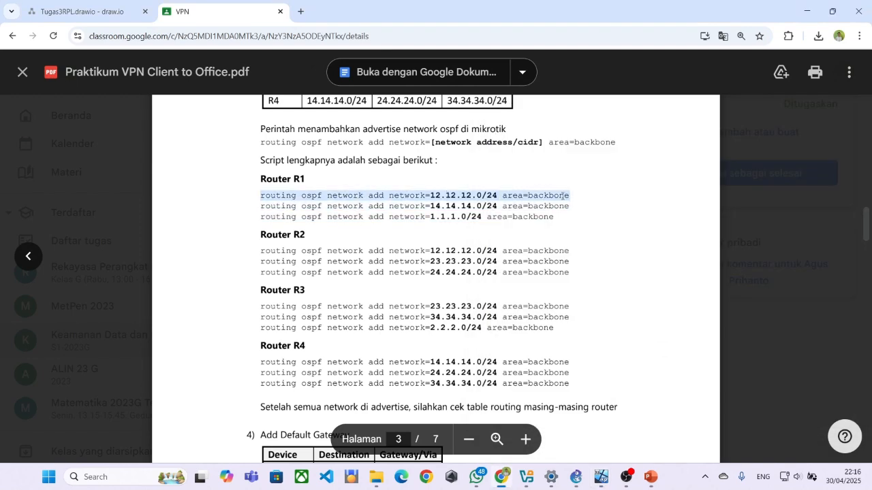
key("alt+Tab")
right_click(621, 351)
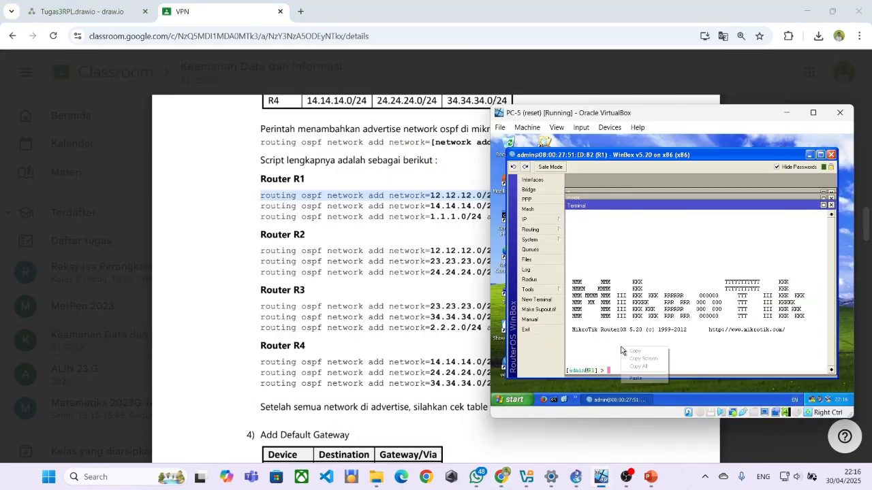
left_click(637, 372)
key("Return")
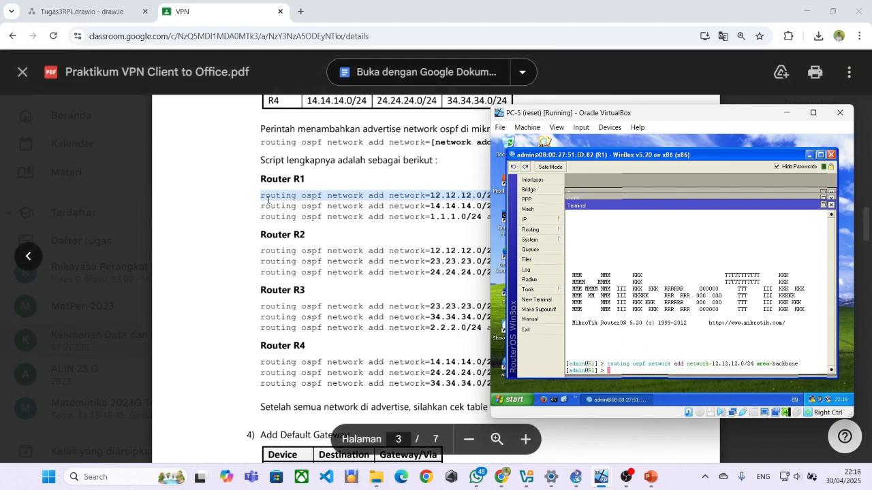
Paste and run the 14.14.14.0/24 and 1.1.1.0/24 backbone network commands on R1.
left_click_drag(259, 203, 577, 209)
key("ctrl+c")
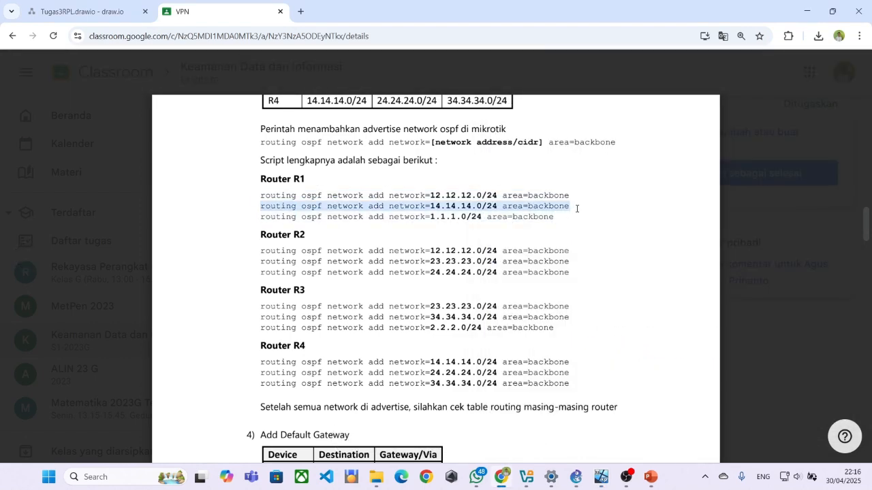
key("alt+Tab")
right_click(609, 370)
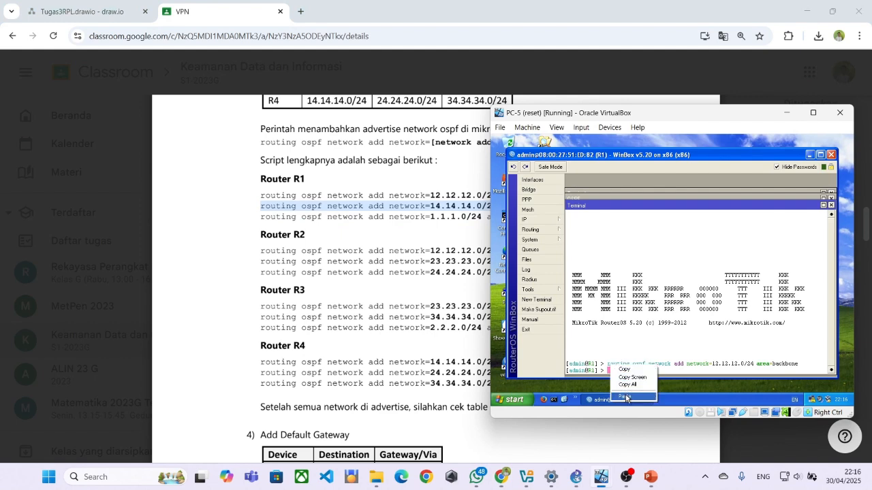
left_click(625, 399)
key("Return")
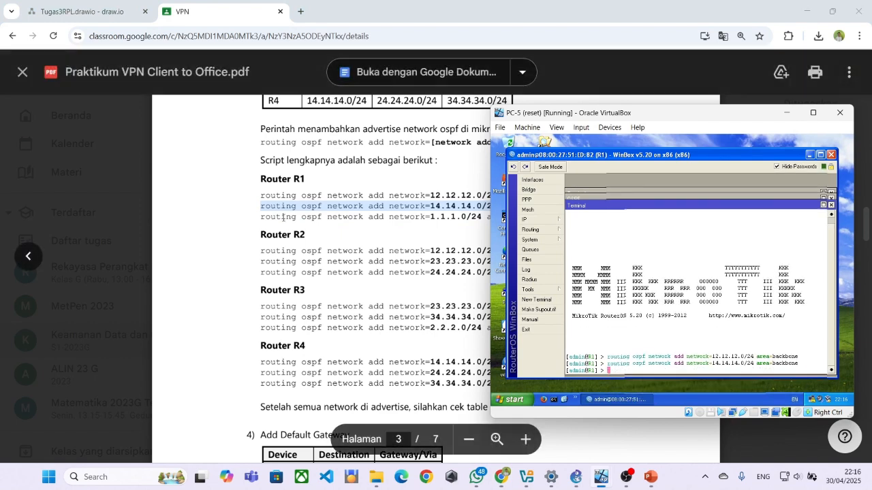
left_click(258, 220)
left_click_drag(258, 219, 601, 238)
key("ctrl+c")
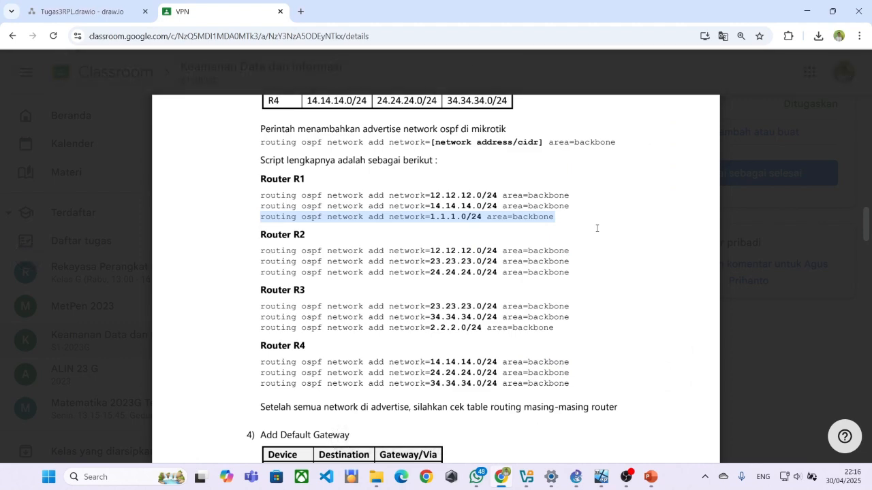
key("alt+Tab")
right_click(615, 369)
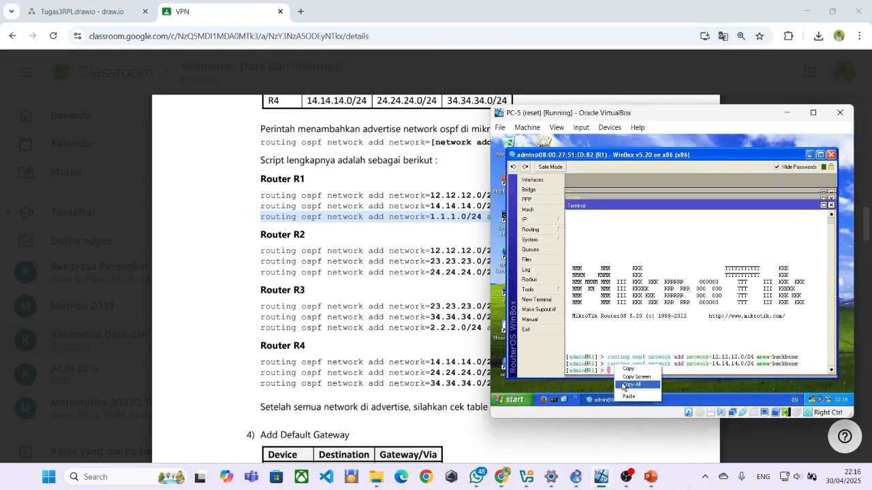
left_click(628, 383)
key("Return")
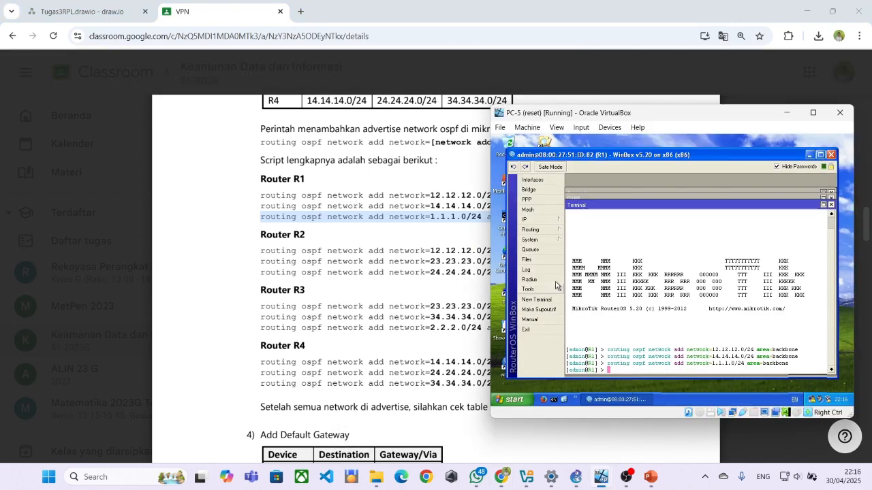
left_click(531, 230)
left_click(532, 219)
left_click(531, 230)
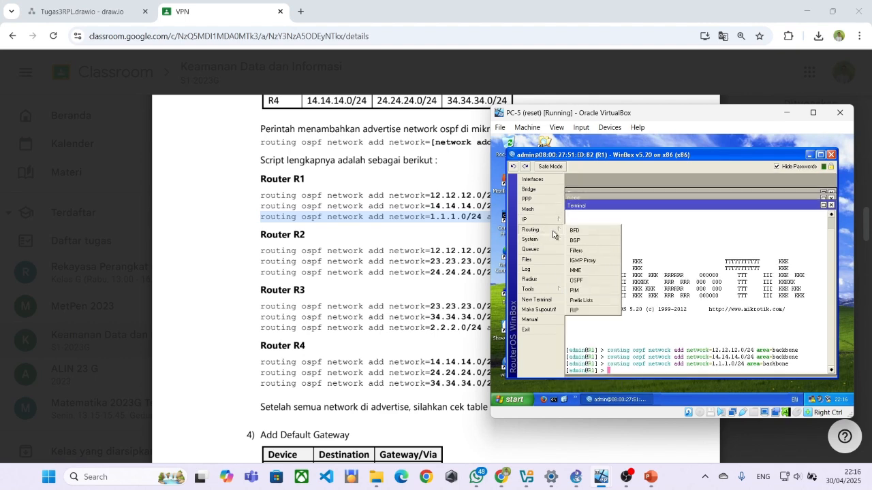
left_click(580, 279)
double_click(616, 240)
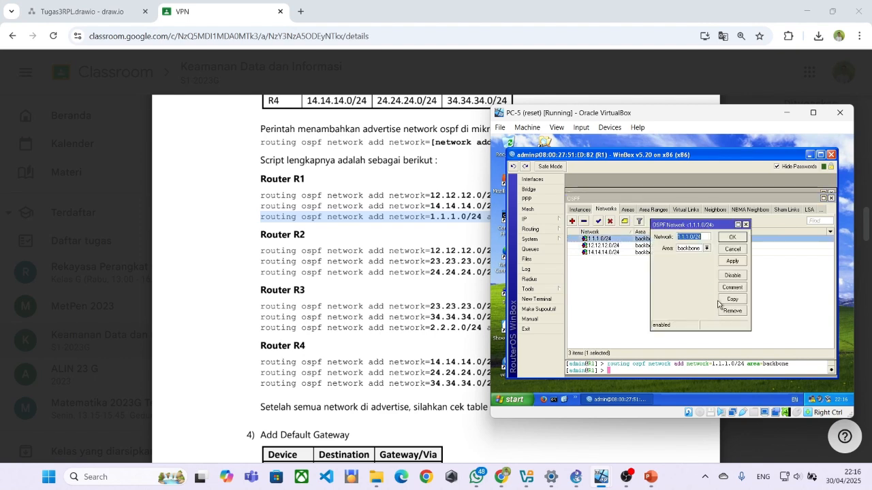
left_click(746, 224)
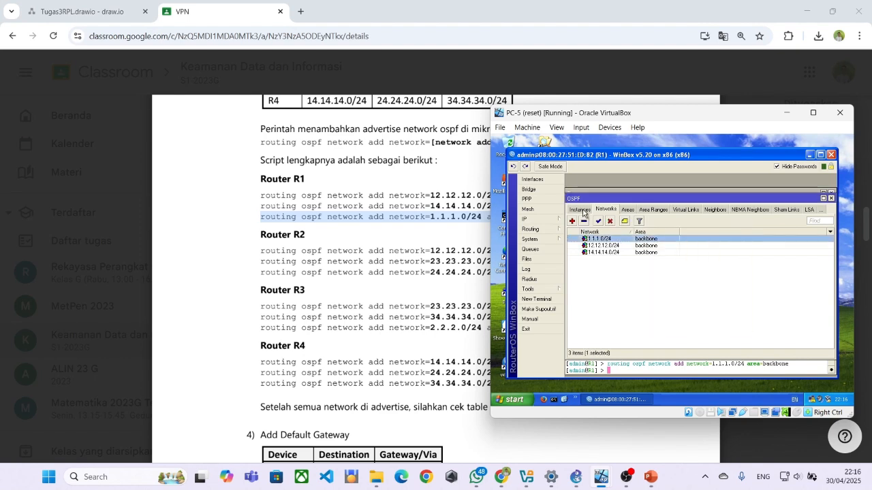
left_click(590, 209)
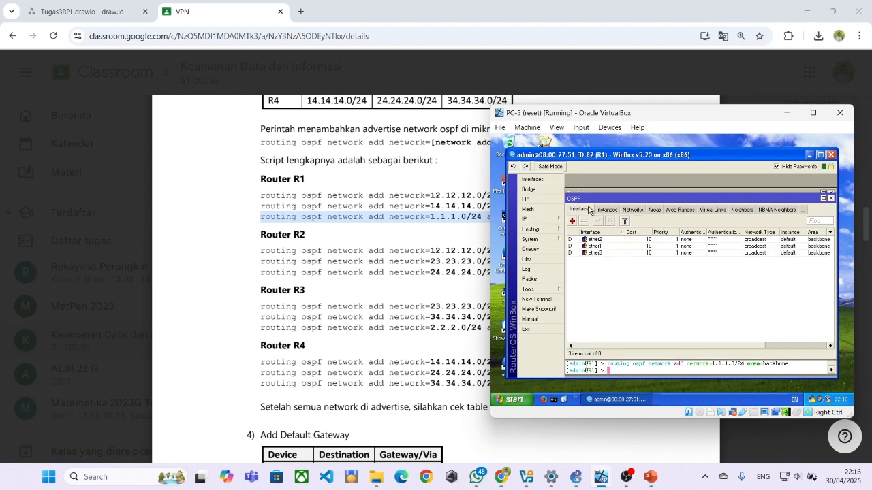
left_click(594, 246)
left_click(591, 234)
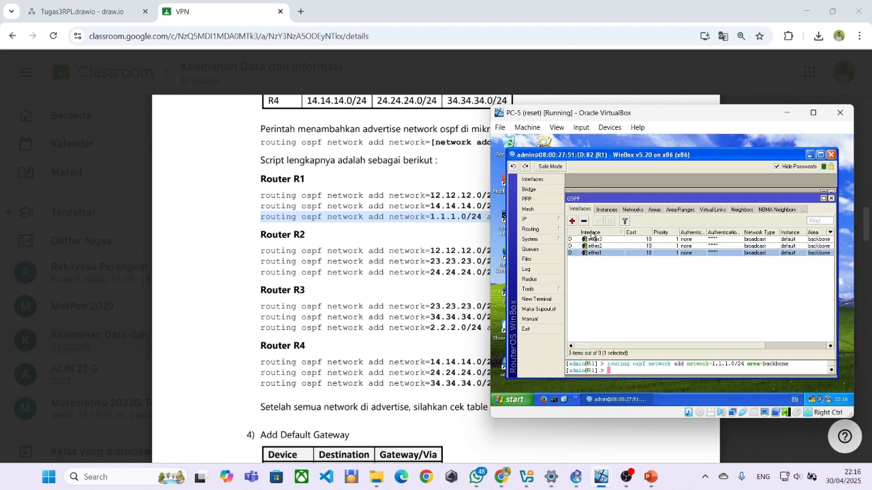
double_click(597, 253)
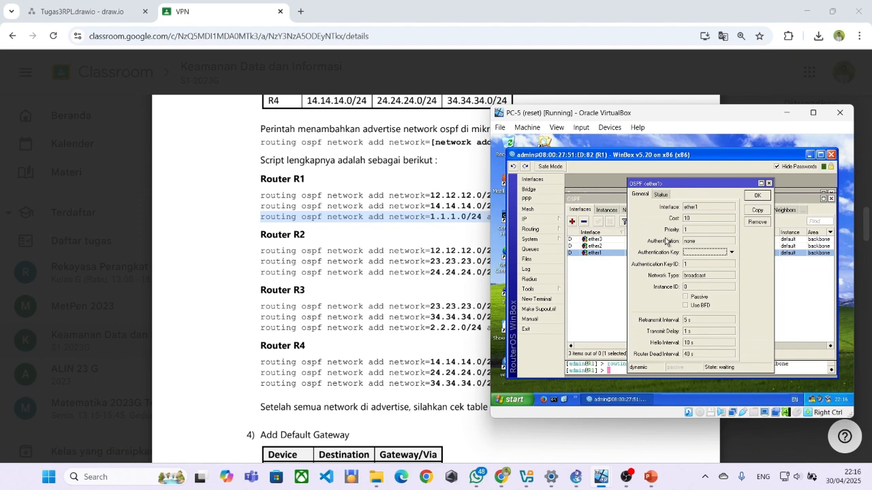
left_click(660, 194)
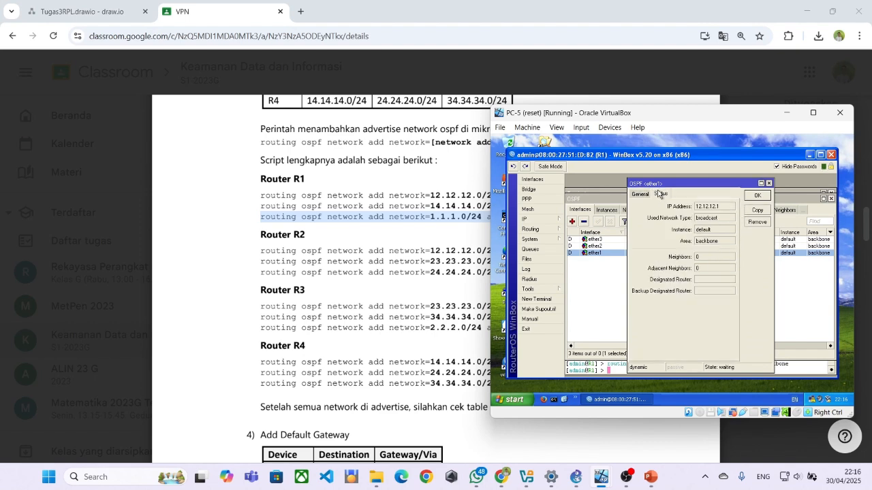
left_click(762, 194)
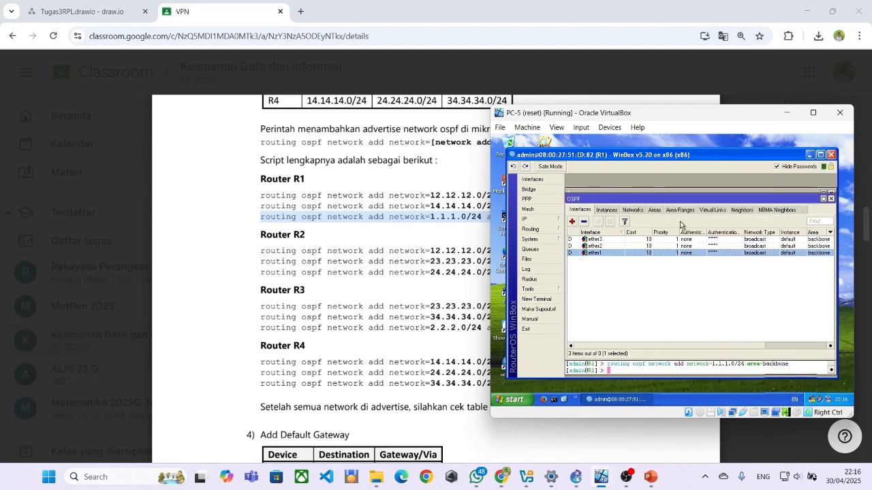
double_click(623, 246)
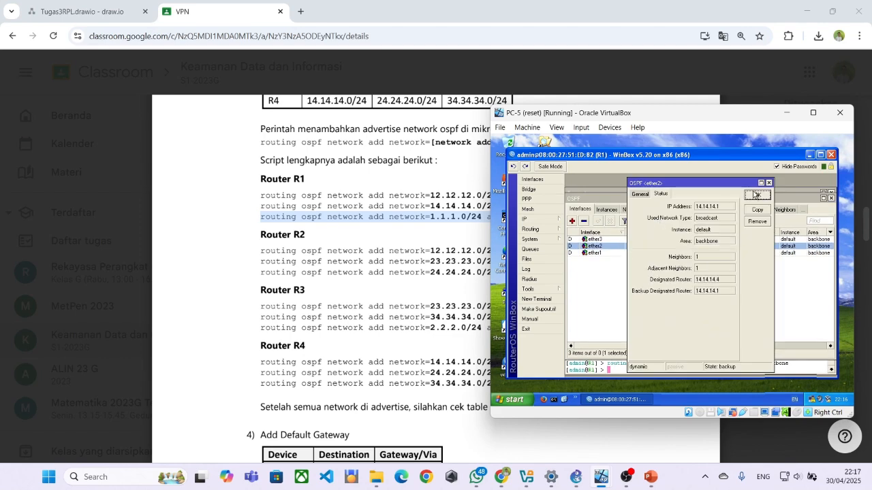
left_click(768, 183)
double_click(645, 238)
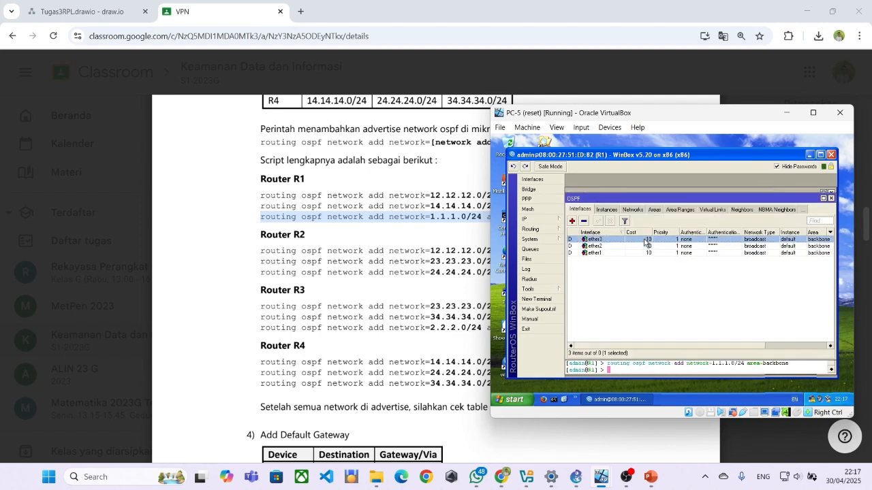
left_click(768, 184)
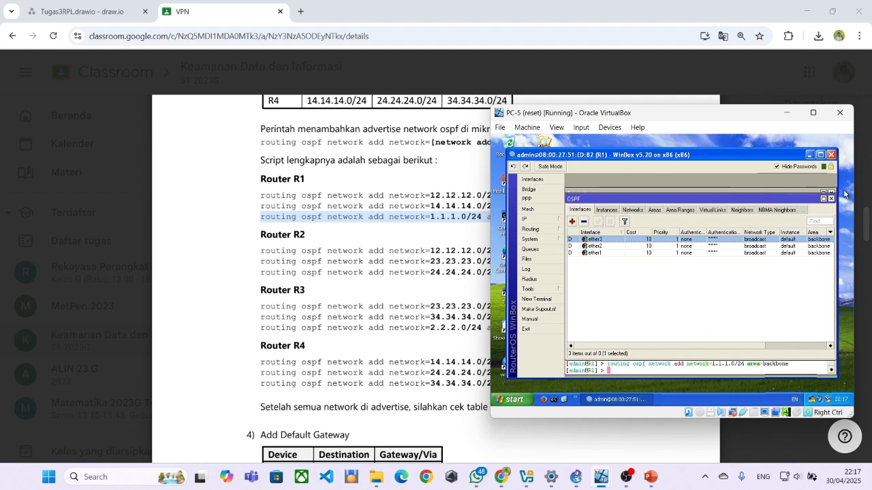
left_click(831, 199)
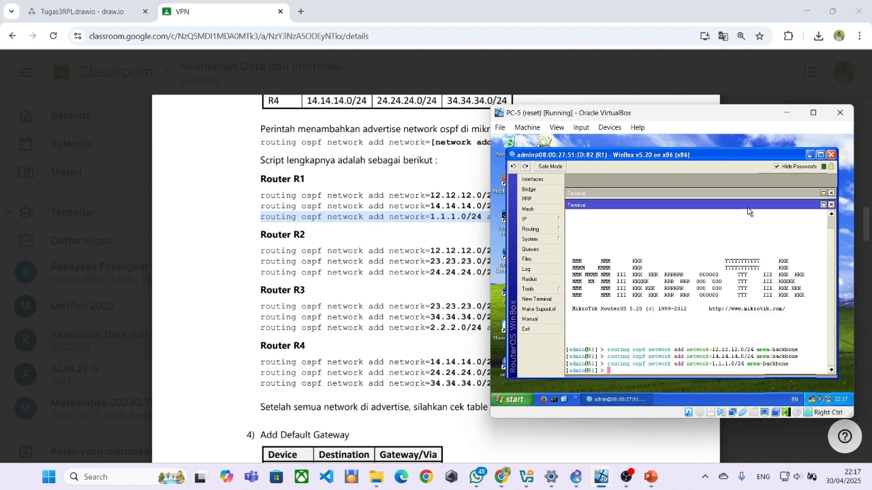
End the R1 session and connect WinBox to R2 from the neighbour list.
left_click(831, 204)
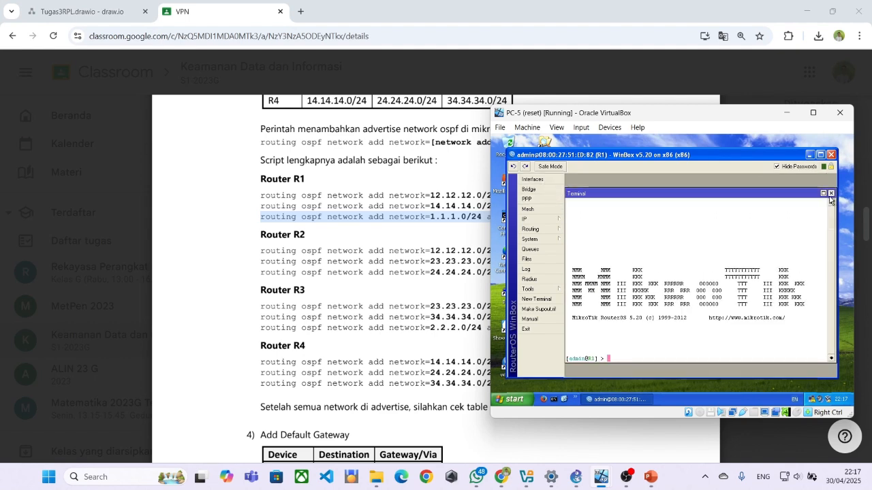
left_click(831, 194)
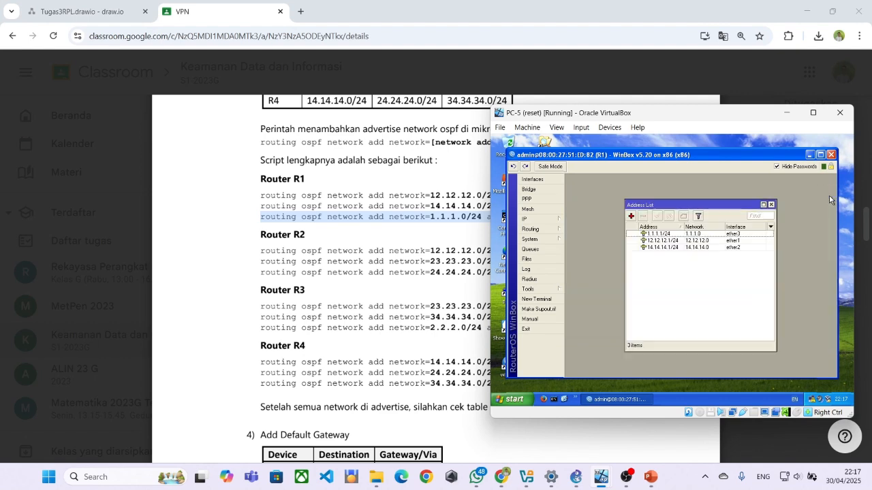
left_click(538, 329)
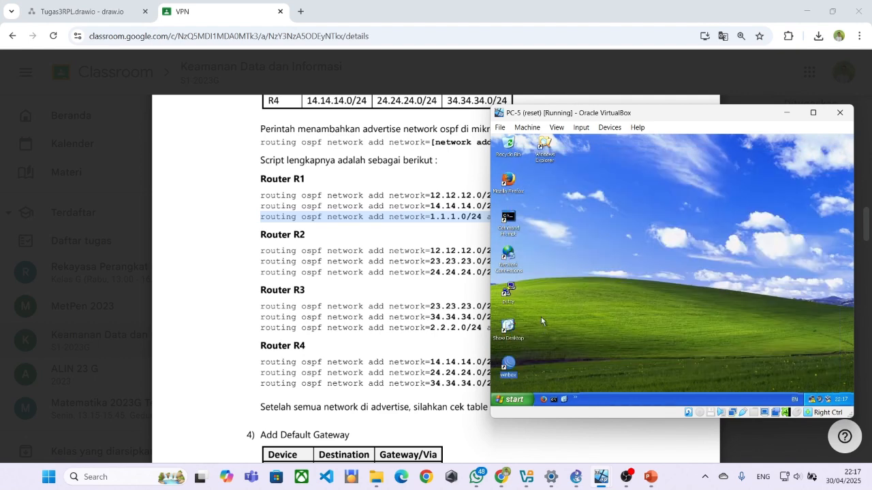
double_click(509, 364)
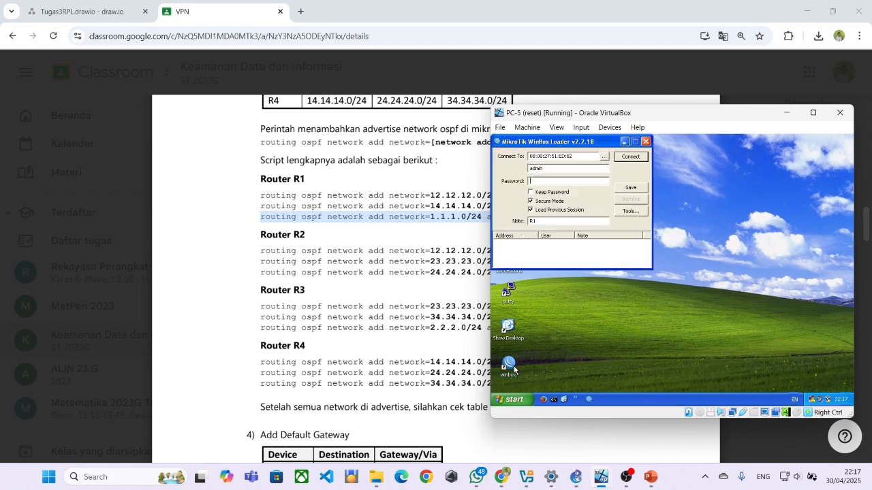
left_click(605, 157)
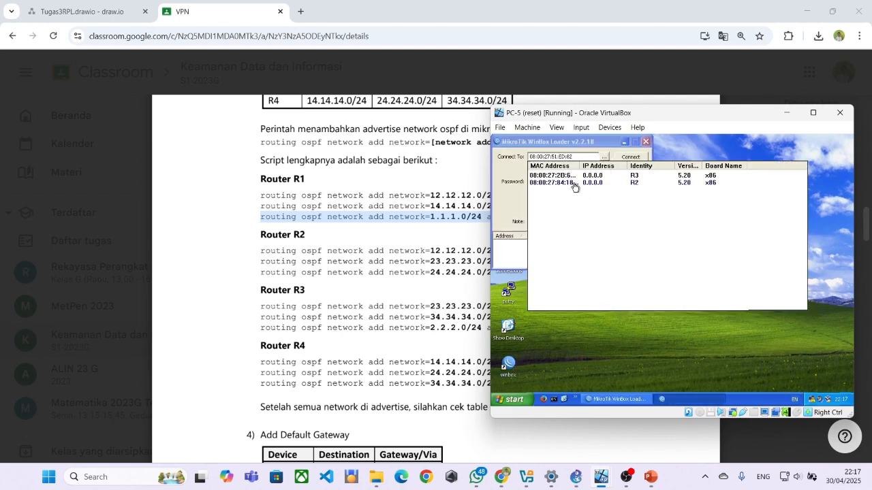
left_click(578, 199)
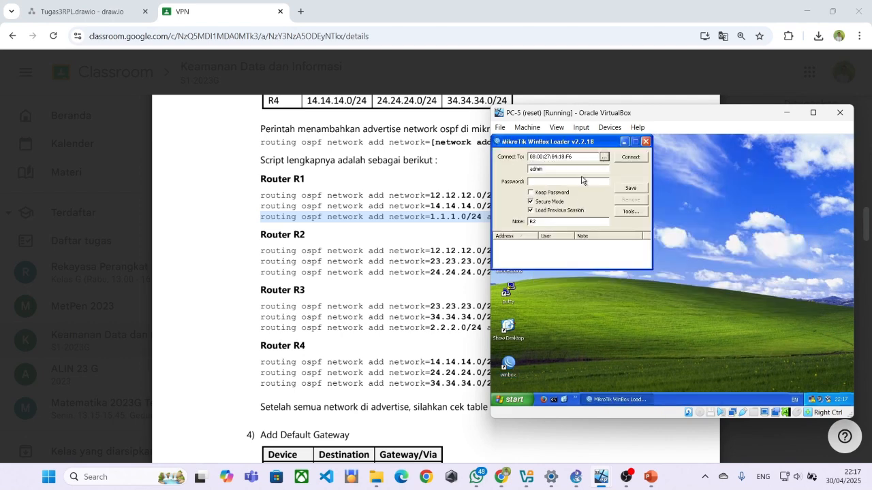
left_click(621, 164)
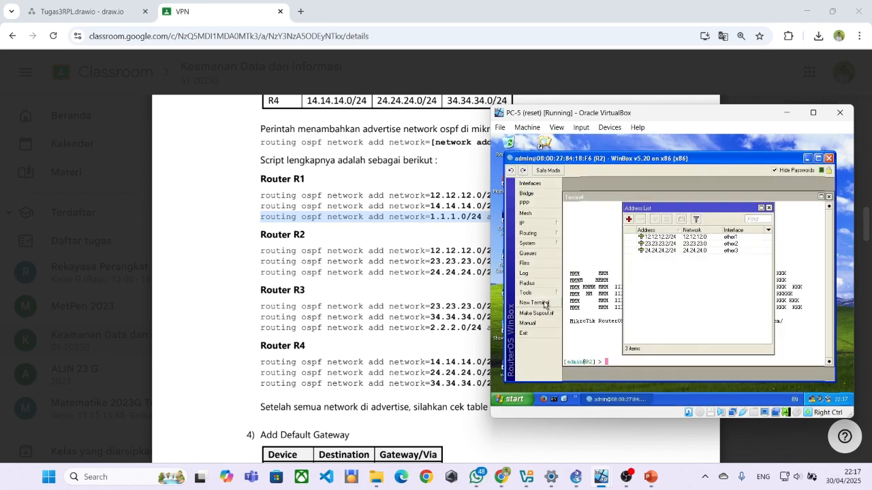
left_click(769, 208)
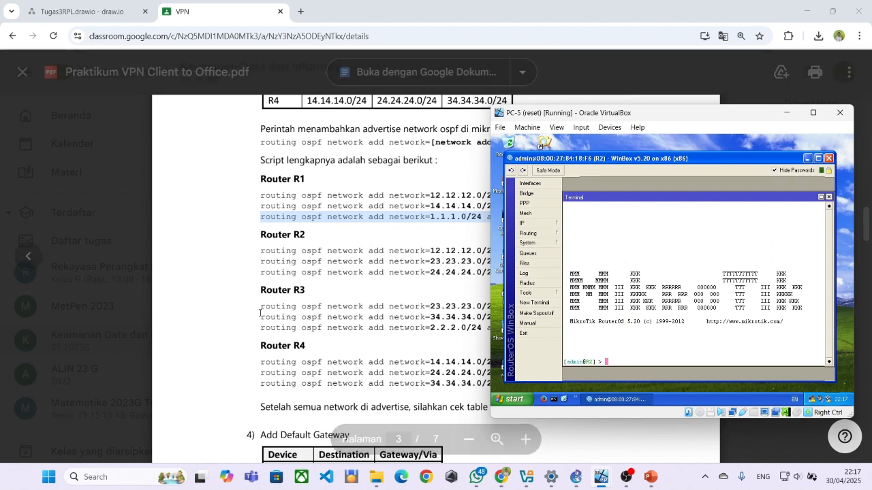
Paste and run R2's 12.12.12.0/24 and 23.23.23.0/24 backbone network commands.
left_click_drag(260, 251, 580, 246)
key("ctrl+c")
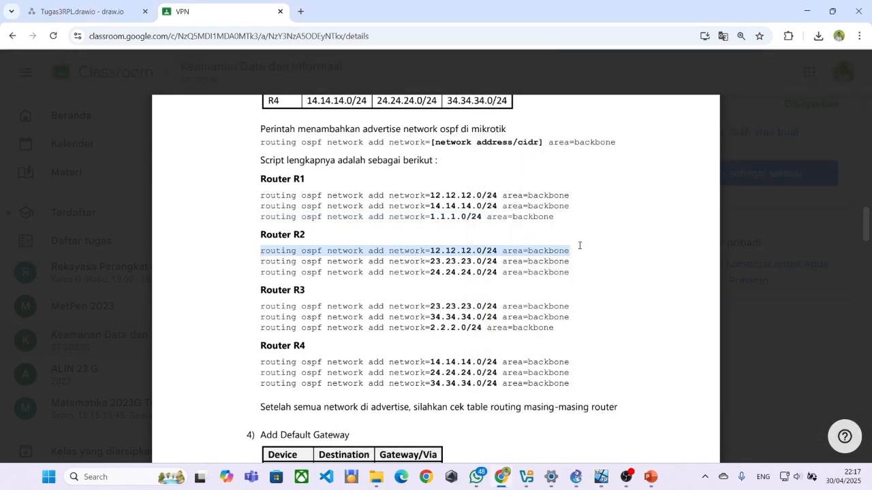
key("alt+Tab")
right_click(605, 350)
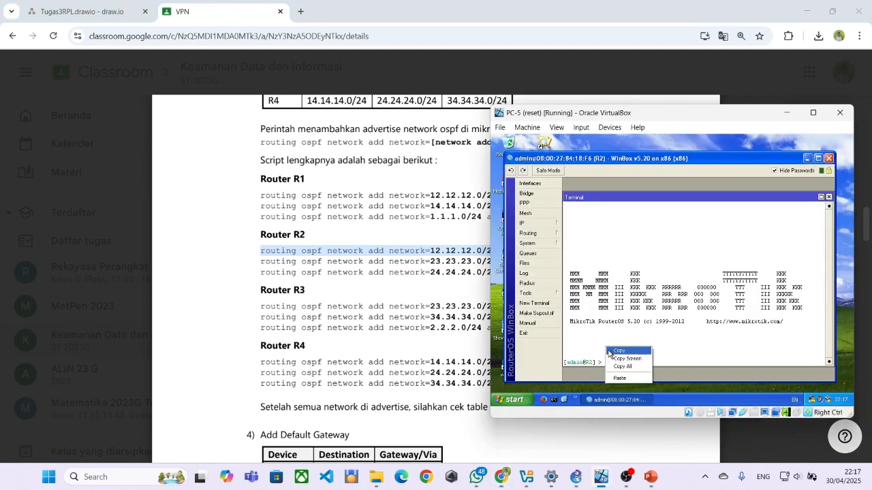
left_click(624, 374)
key("Return")
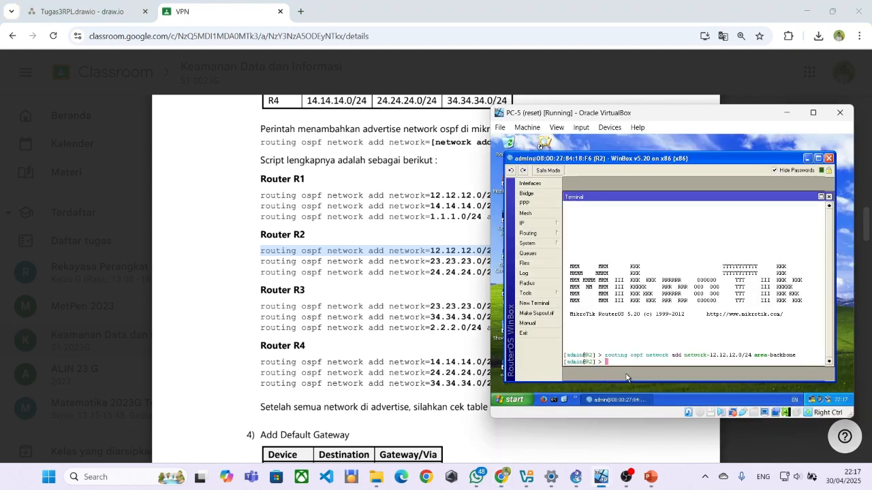
left_click_drag(260, 261, 563, 263)
key("ctrl+c")
key("alt+Tab")
right_click(644, 360)
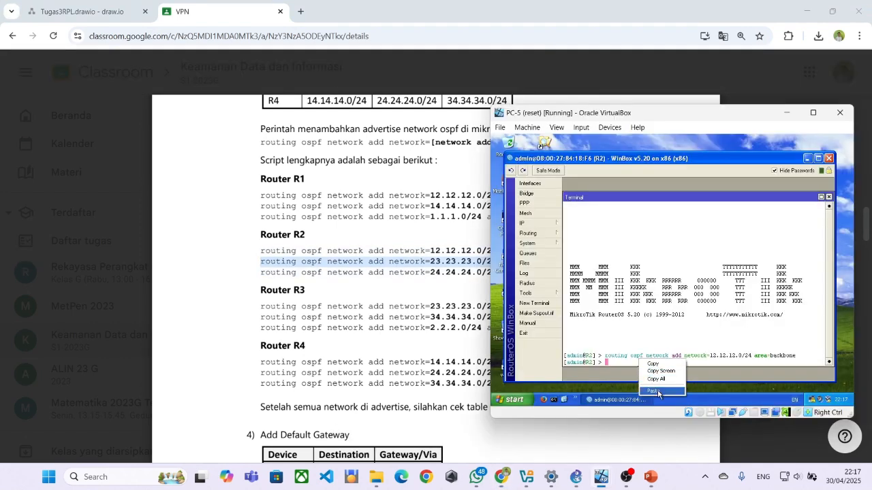
left_click(653, 390)
key("Return")
Run R2's 24.24.24.0/24 command and copy R3's 23.23.23.0/24 command from the PDF.
left_click_drag(260, 273, 584, 278)
key("ctrl+c")
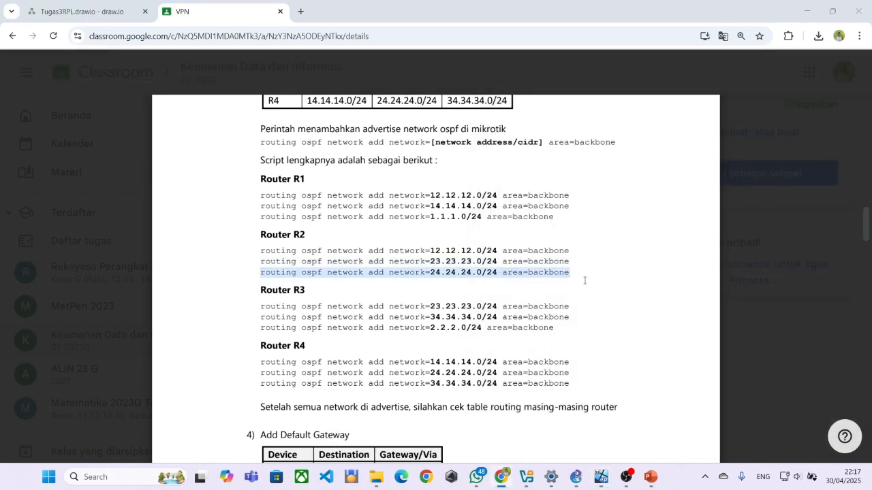
key("alt+Tab")
right_click(615, 362)
left_click(628, 392)
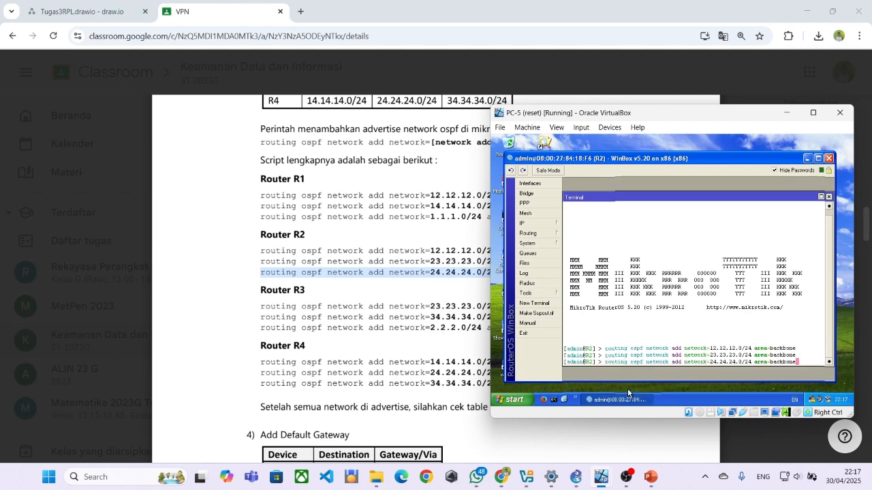
key("Return")
left_click(259, 301)
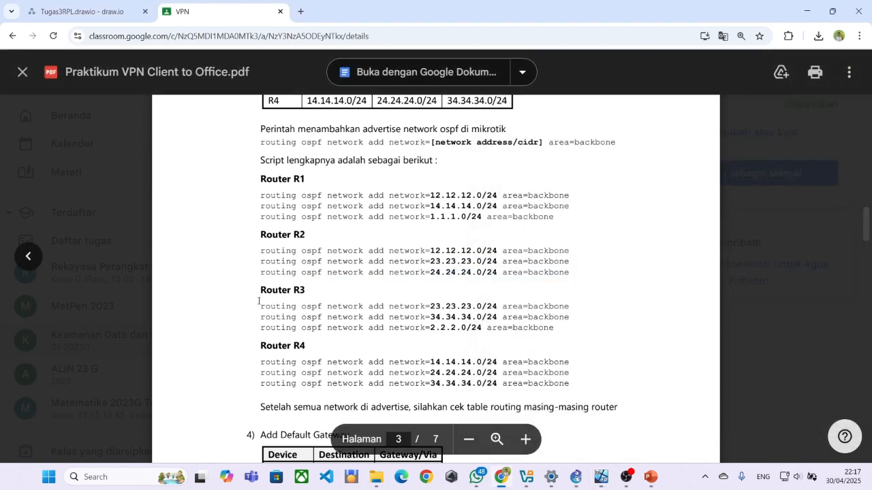
left_click_drag(258, 312, 568, 306)
key("ctrl+c")
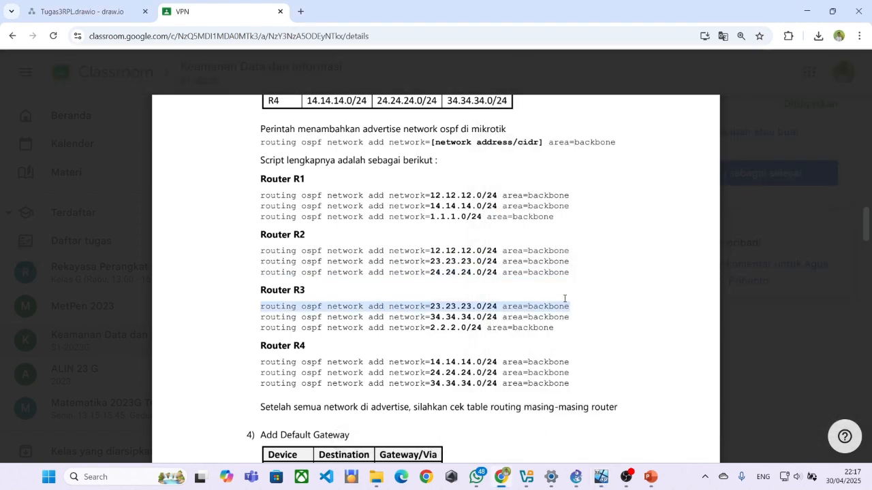
key("alt+Tab")
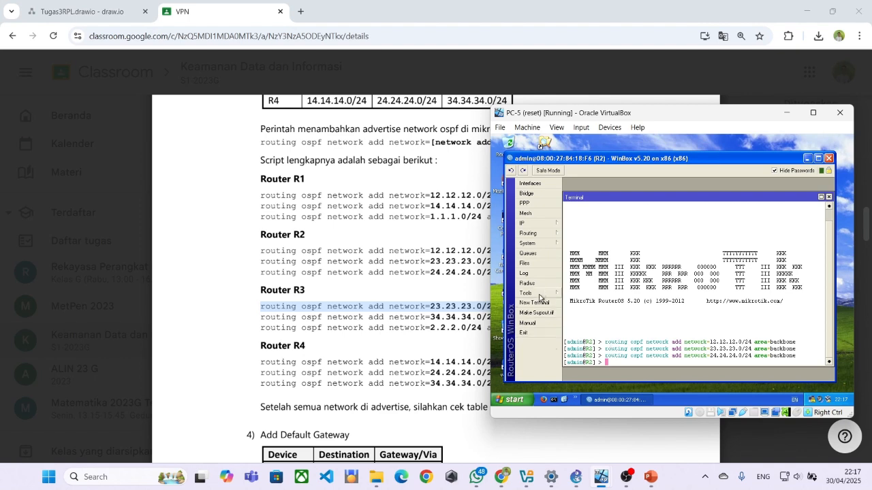
Check R2's OSPF interfaces: ether1 and ether3 show one neighbour each, ether2 none.
left_click(527, 240)
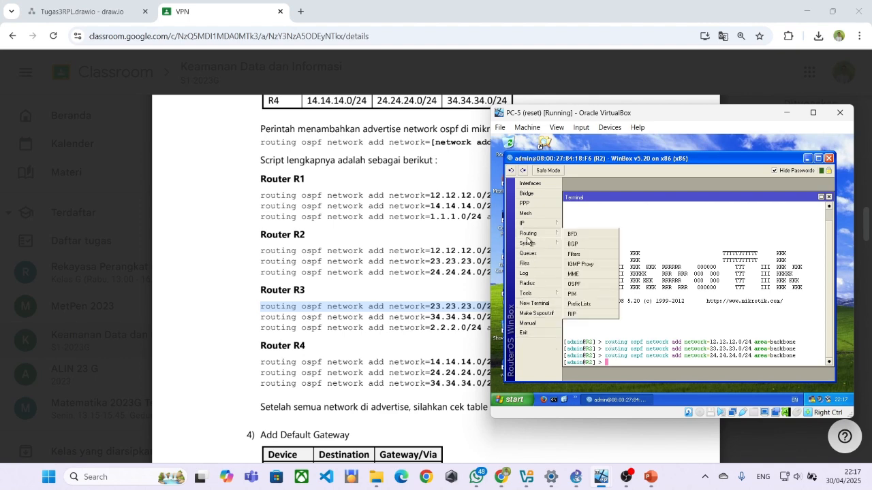
left_click(573, 284)
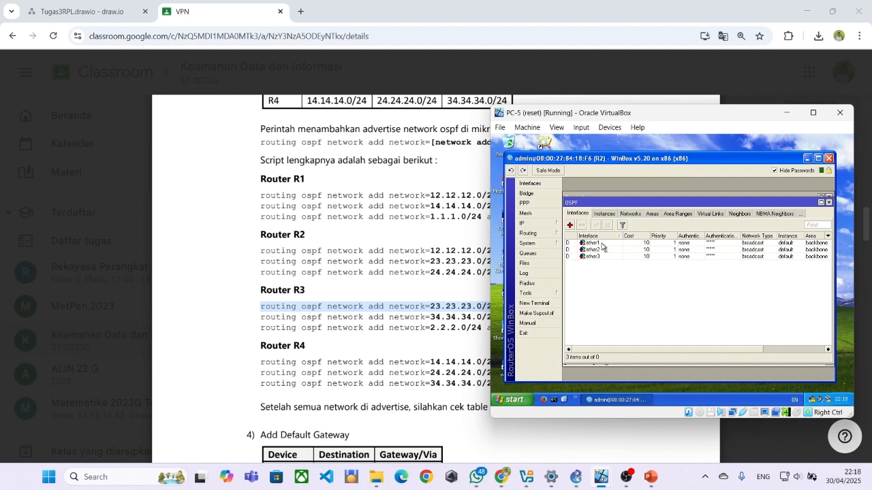
double_click(602, 243)
left_click(658, 199)
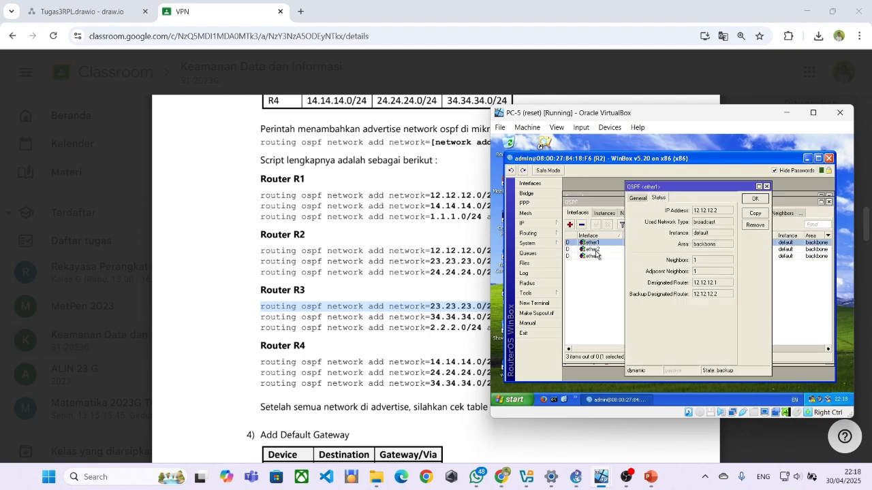
double_click(591, 251)
left_click(666, 196)
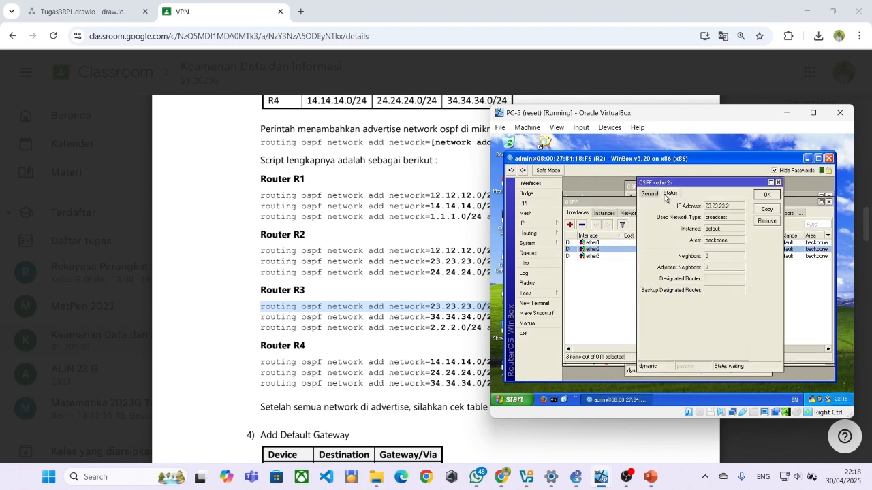
double_click(608, 255)
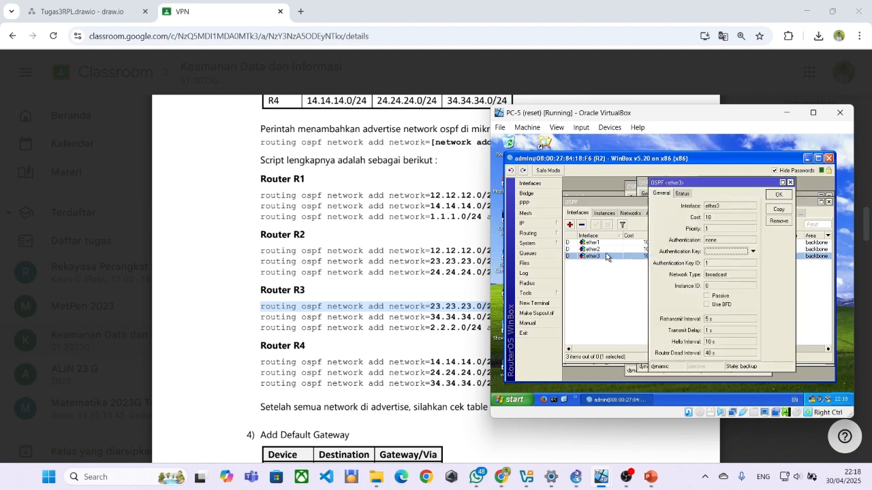
left_click(681, 194)
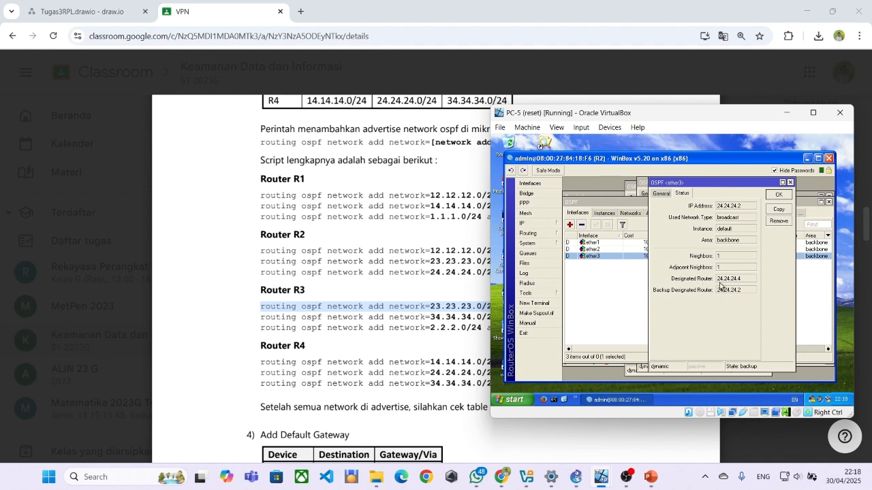
double_click(608, 243)
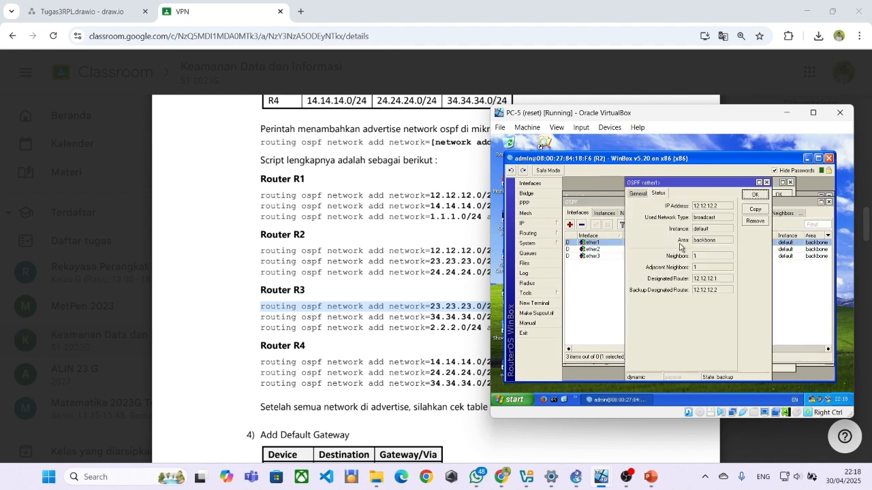
left_click(762, 191)
double_click(636, 250)
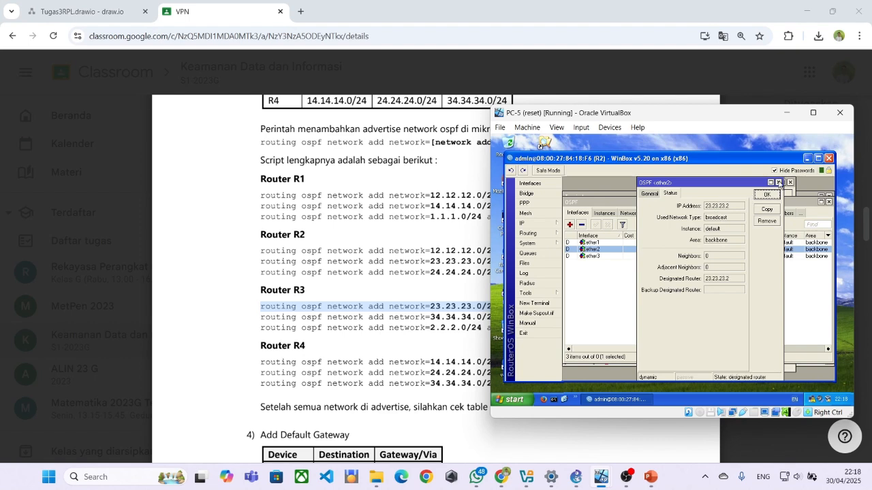
left_click(779, 183)
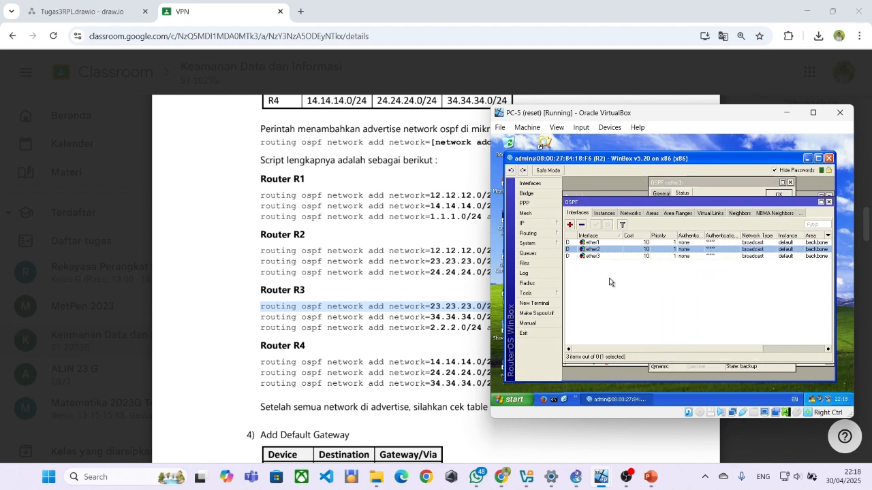
Exit R2's session and connect WinBox to R3, retrying with its MAC address after an error.
left_click(538, 332)
double_click(509, 361)
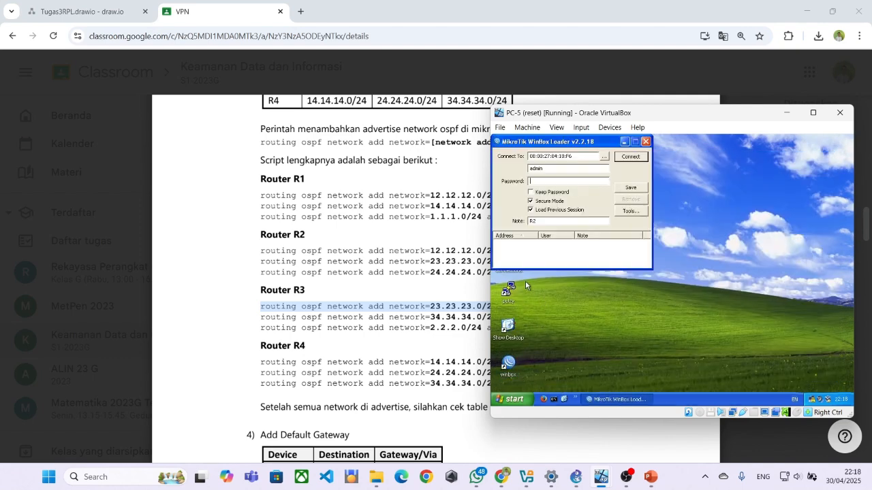
left_click(603, 159)
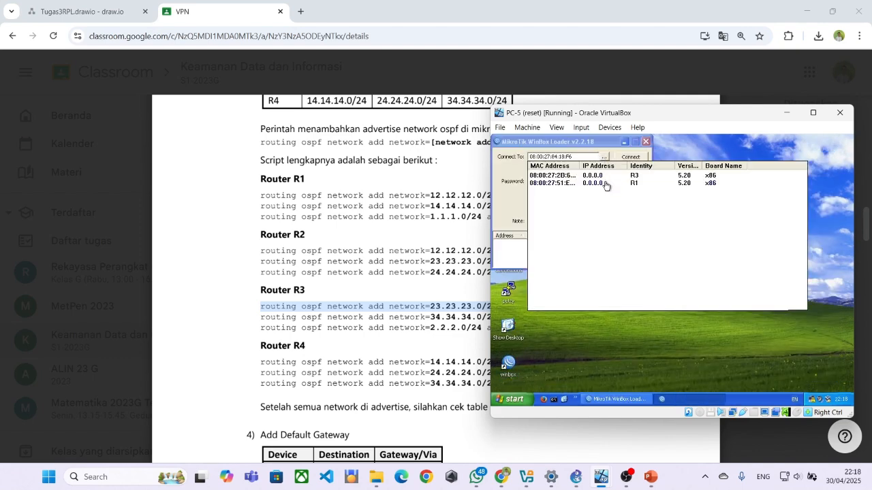
left_click(603, 176)
left_click(629, 158)
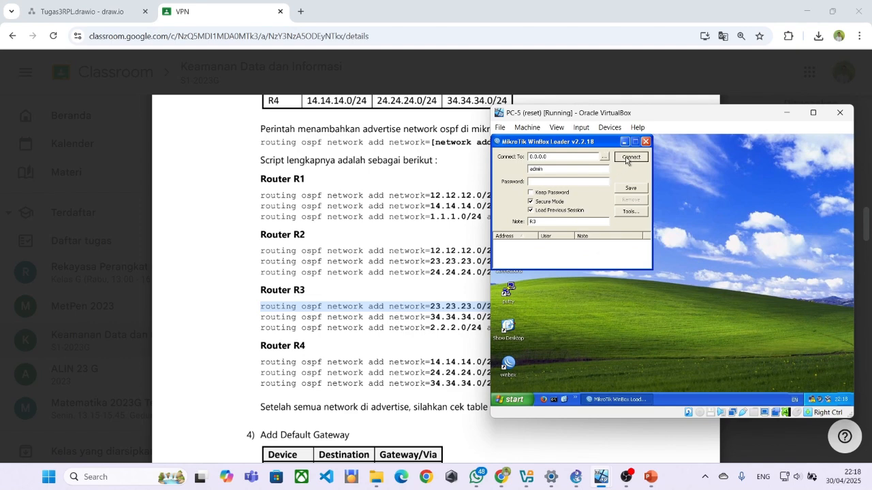
left_click(673, 294)
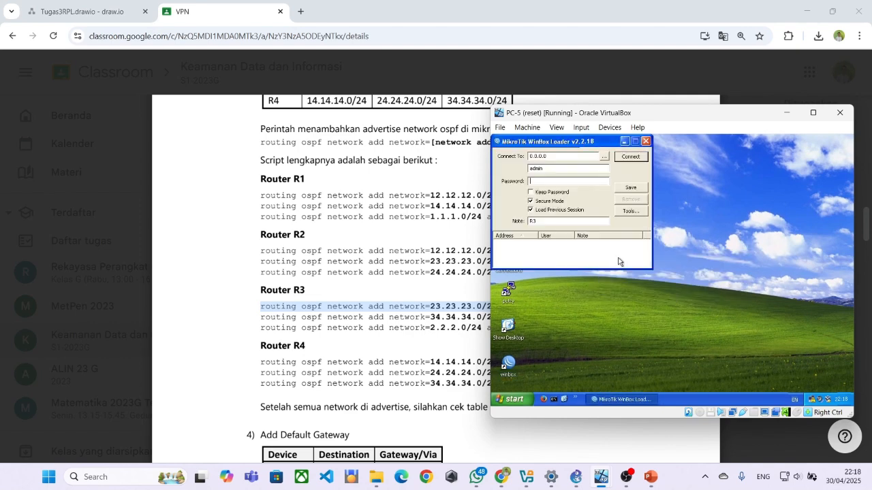
left_click(603, 157)
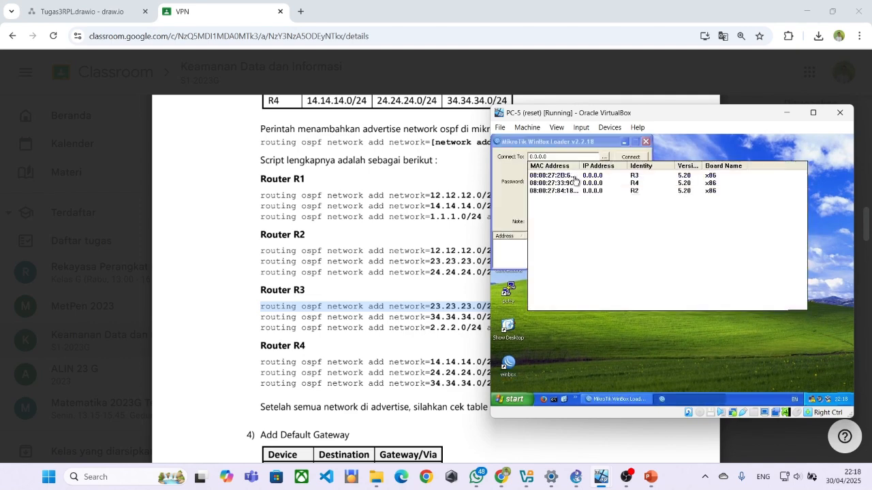
left_click(566, 176)
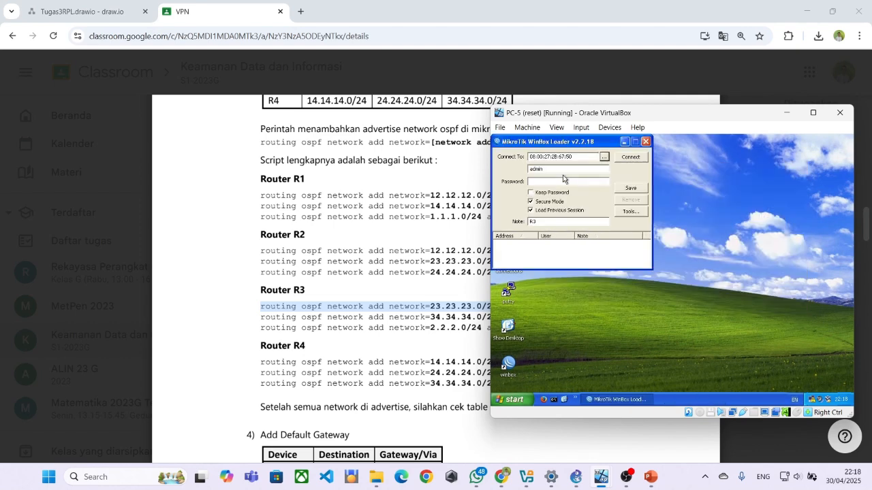
left_click(627, 158)
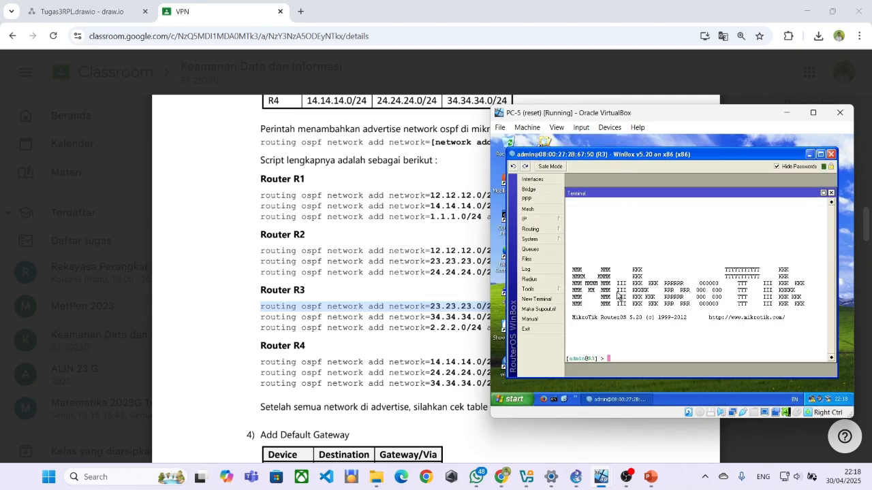
Paste and run the 23.23.23.0/24 backbone network command in R3's terminal.
right_click(615, 351)
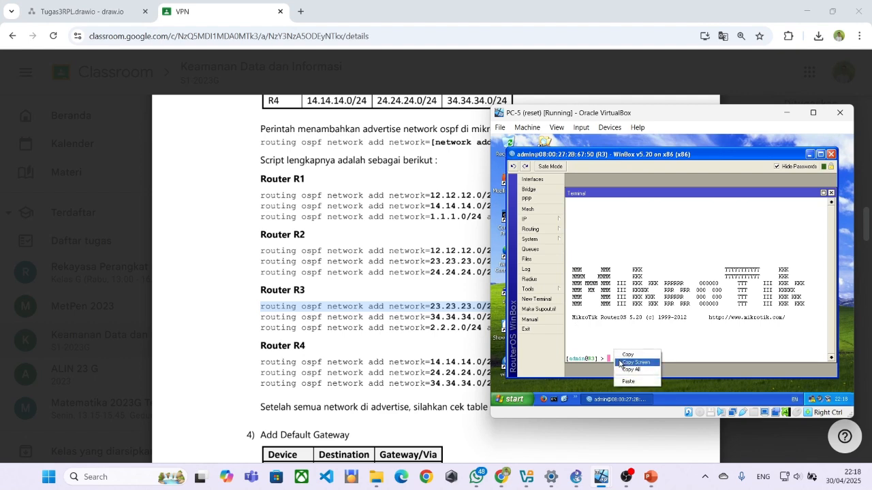
left_click(627, 384)
right_click(617, 358)
left_click(628, 389)
left_click(461, 312)
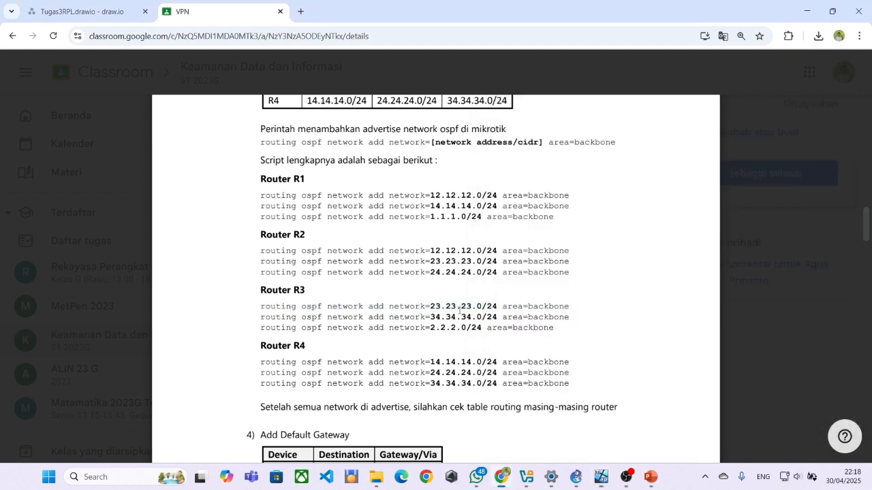
key("alt+Tab")
key("Return")
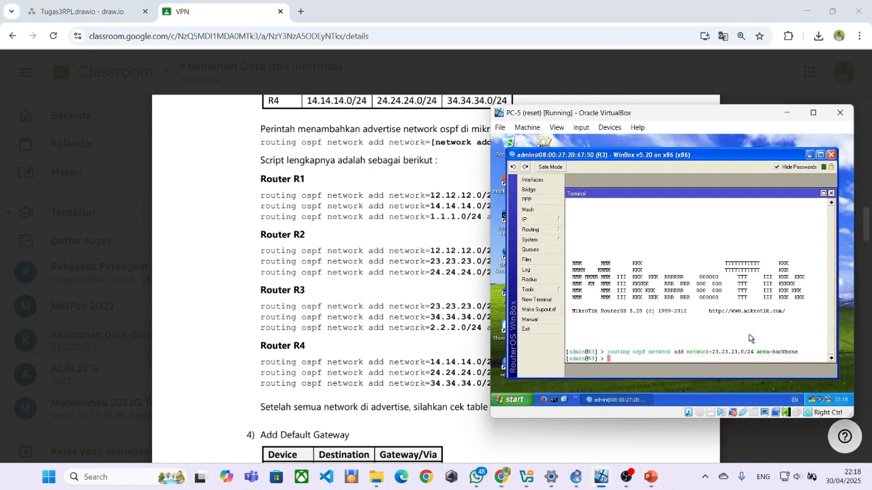
Copy and run R3's 34.34.34.0/24 and 2.2.2.0/24 backbone commands from the PDF.
left_click(267, 313)
left_click_drag(259, 314, 585, 325)
key("ctrl+c")
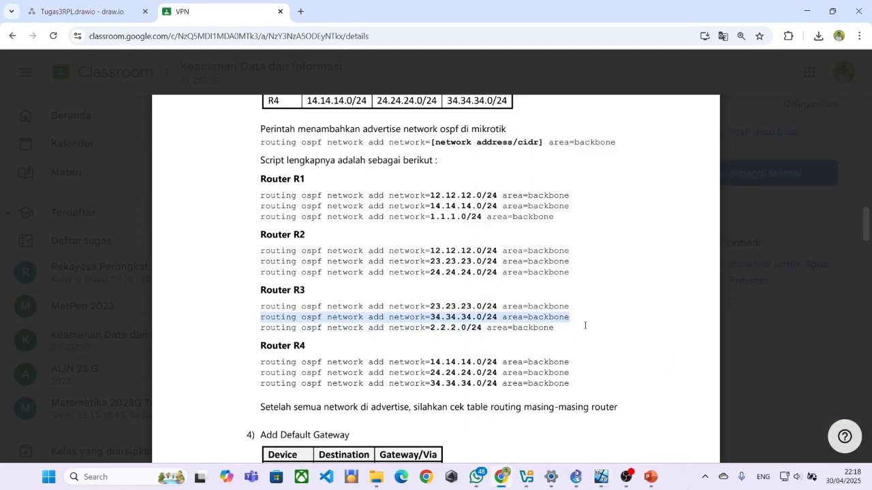
key("alt+Tab")
right_click(622, 345)
left_click(640, 372)
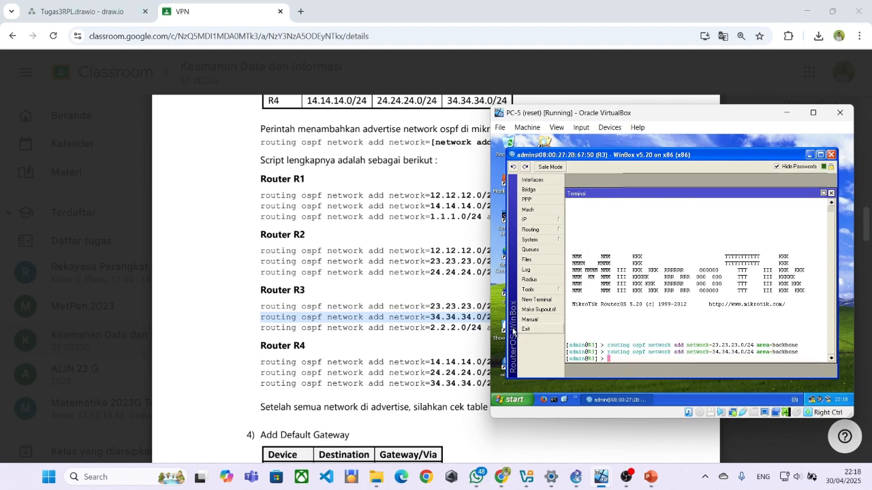
key("alt+Tab")
left_click_drag(259, 327, 581, 327)
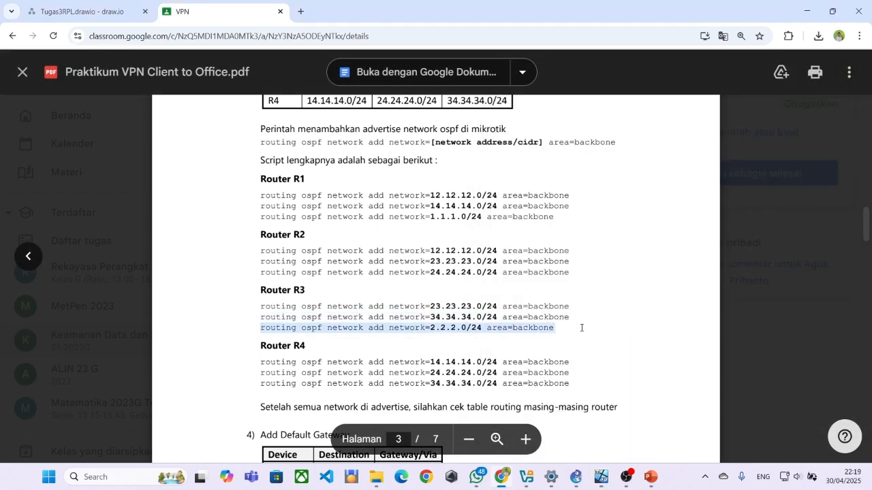
key("ctrl+c")
key("alt+Tab")
right_click(608, 355)
left_click(621, 385)
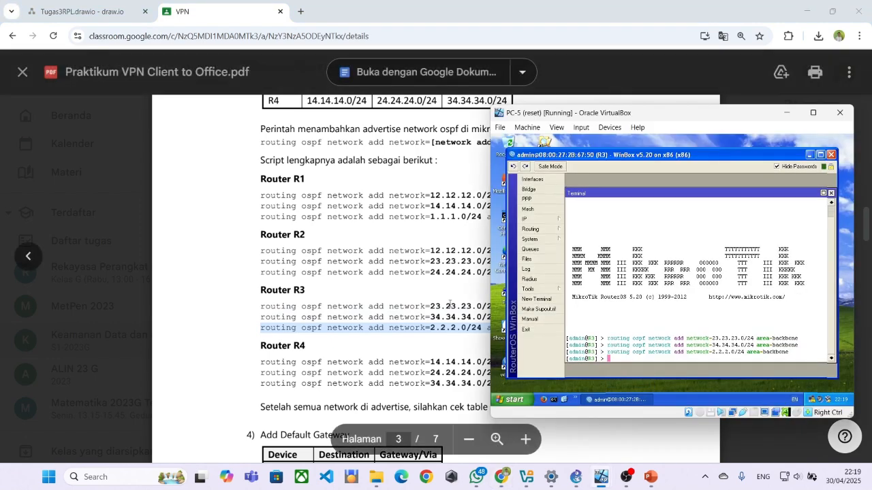
Scroll the lab PDF to section 4, Add Default Gateway, then return to the PC-A1 VM.
left_click(450, 304)
scroll(446, 300, "down", 5)
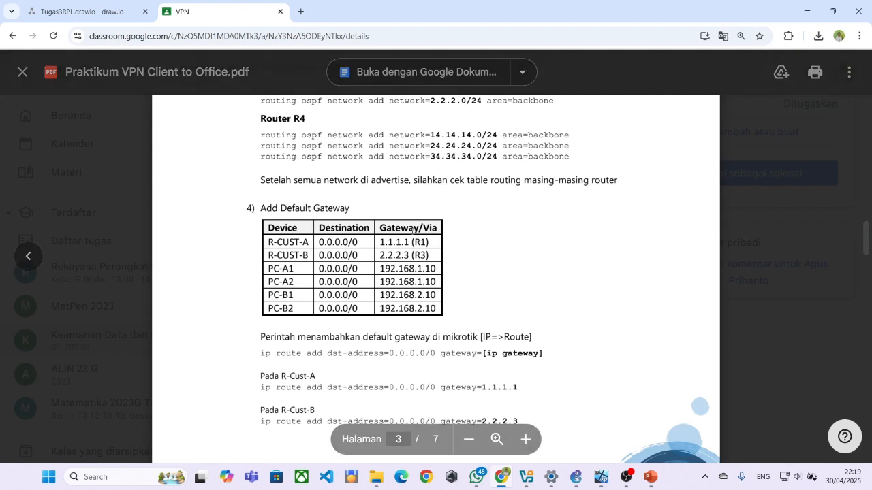
scroll(397, 228, "down", 3)
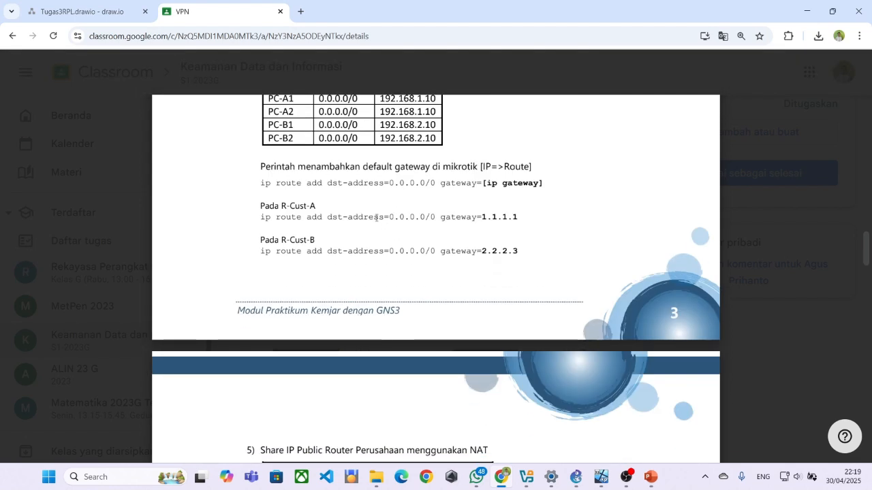
scroll(375, 217, "up", 2)
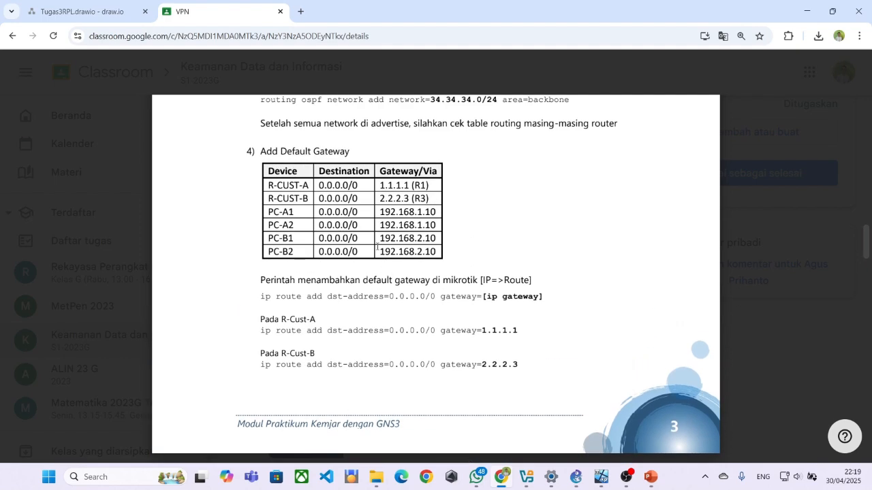
scroll(377, 247, "down", 3)
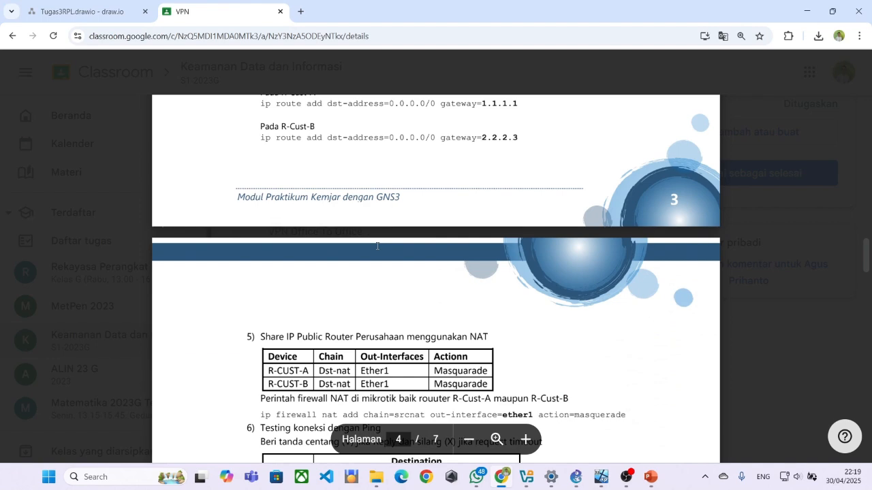
scroll(377, 247, "up", 2)
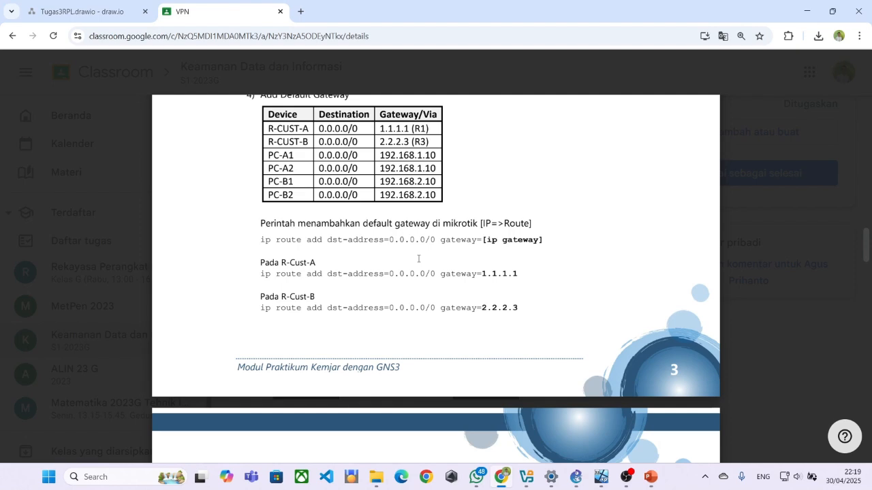
scroll(418, 259, "up", 1)
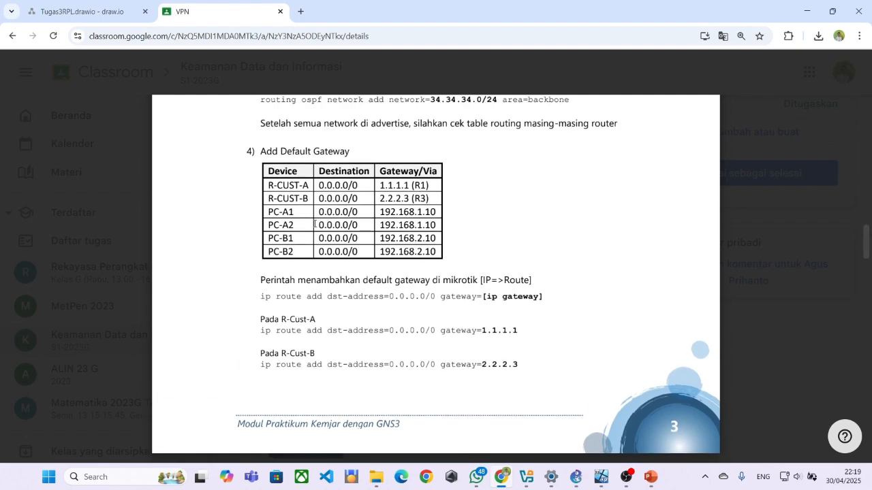
key("alt+Tab")
key("alt+Tab")
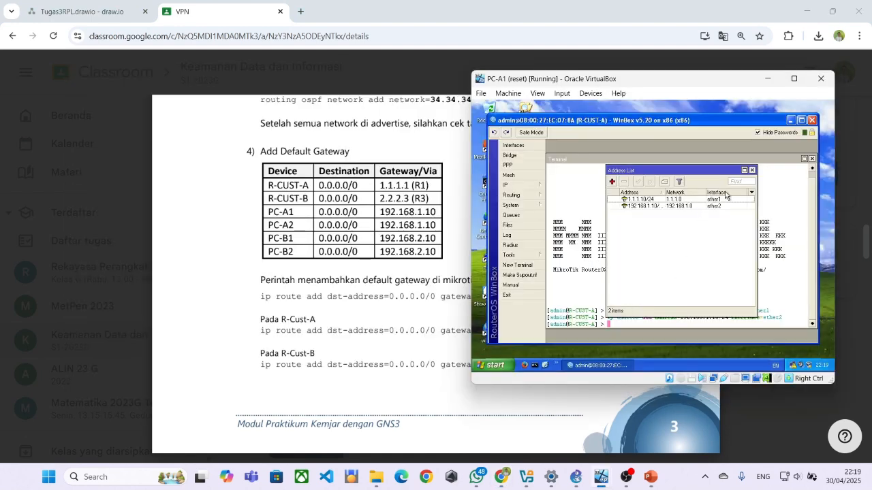
Copy R-Cust-A's default gateway command from the PDF and run it in R-CUST-A's terminal.
left_click(752, 171)
left_click(299, 314)
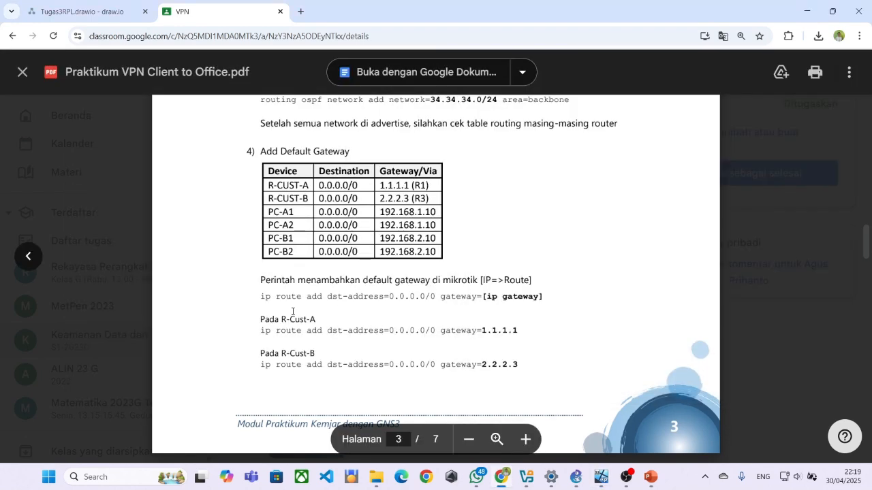
left_click_drag(258, 329, 520, 338)
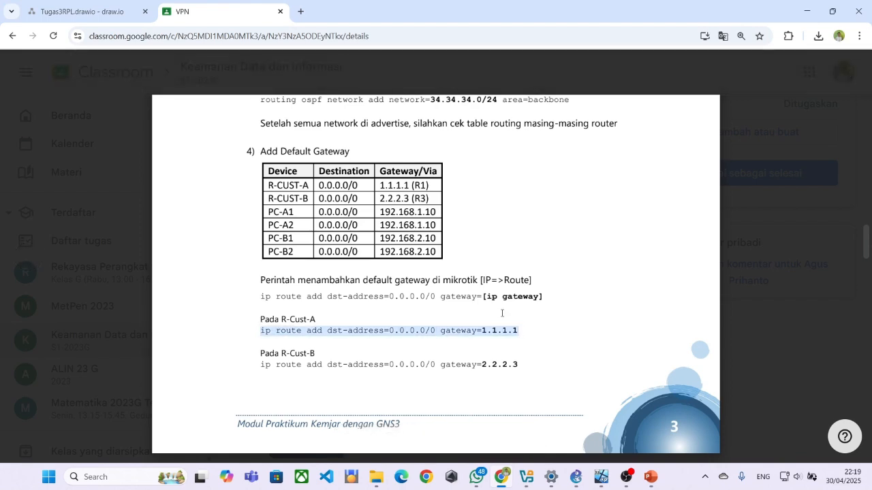
scroll(502, 313, "down", 3)
key("alt+Tab")
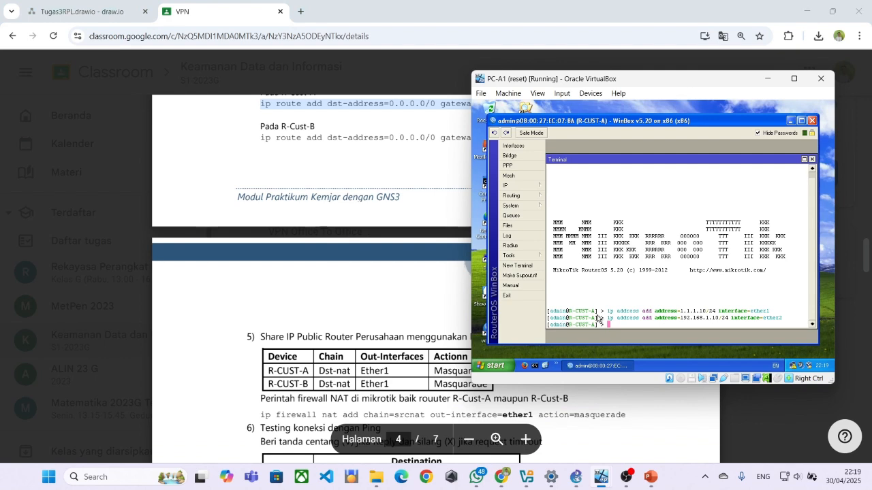
right_click(611, 319)
left_click(621, 345)
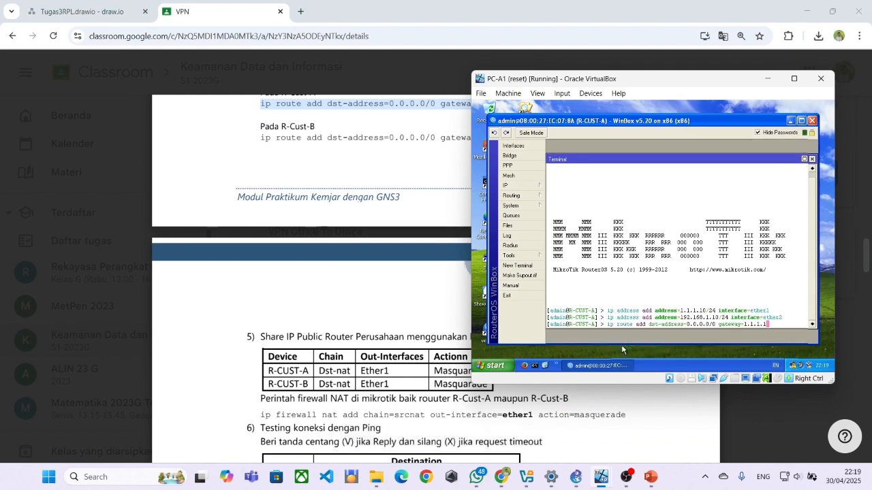
key("Return")
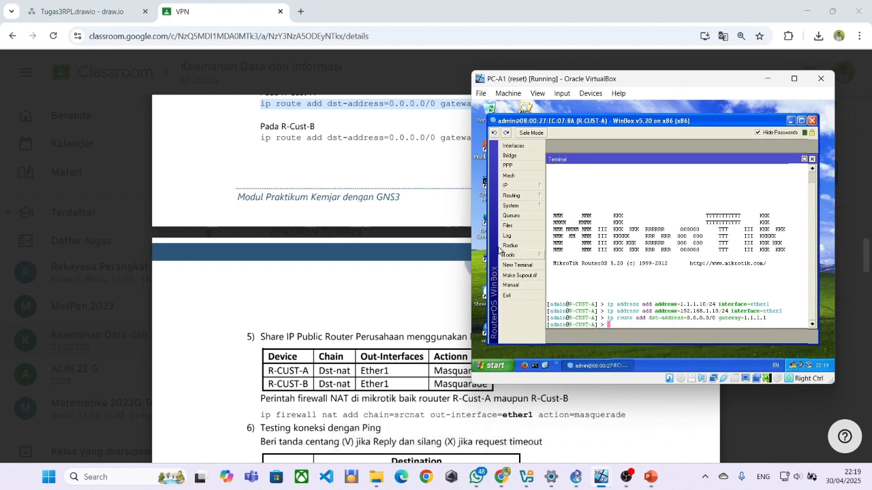
Open R-CUST-A's IP > Routes list to find the new 0.0.0.0/0 route via 1.1.1.1.
left_click(518, 188)
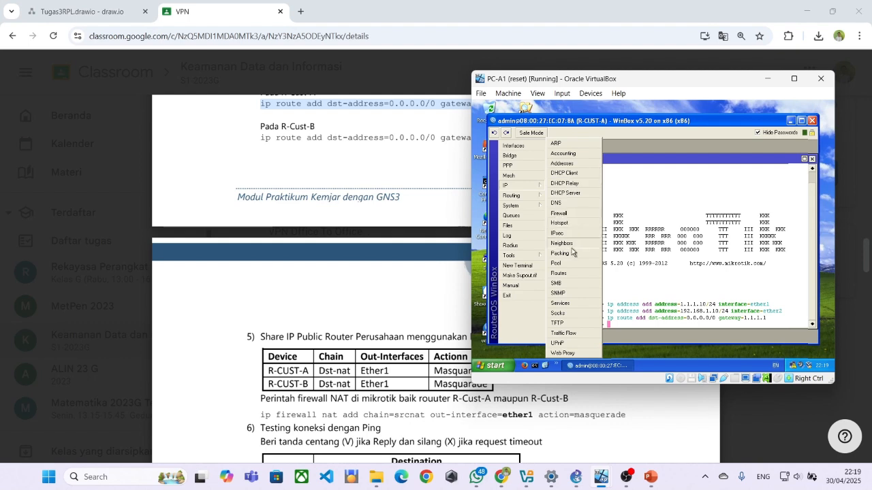
left_click(559, 273)
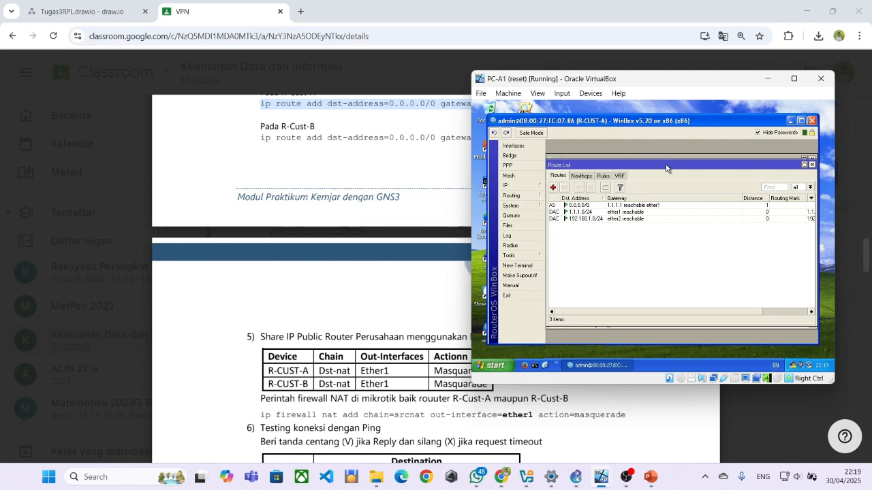
scroll(350, 225, "up", 1)
left_click(351, 221)
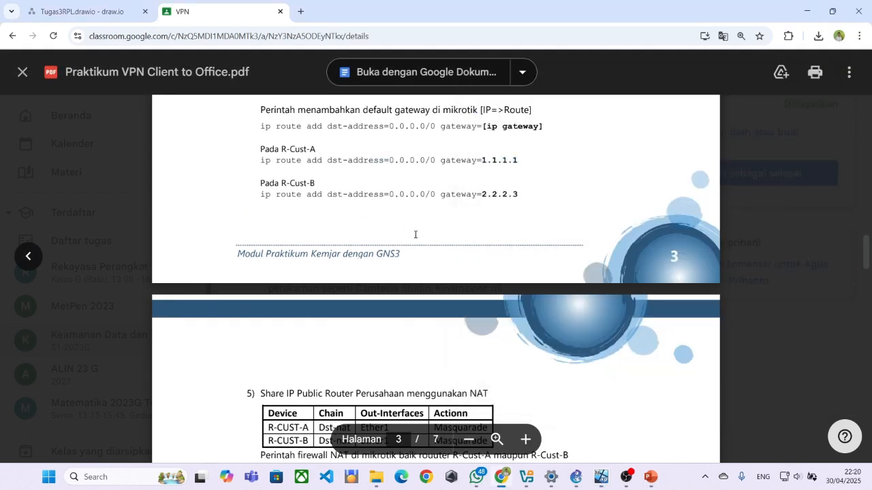
scroll(422, 246, "up", 1)
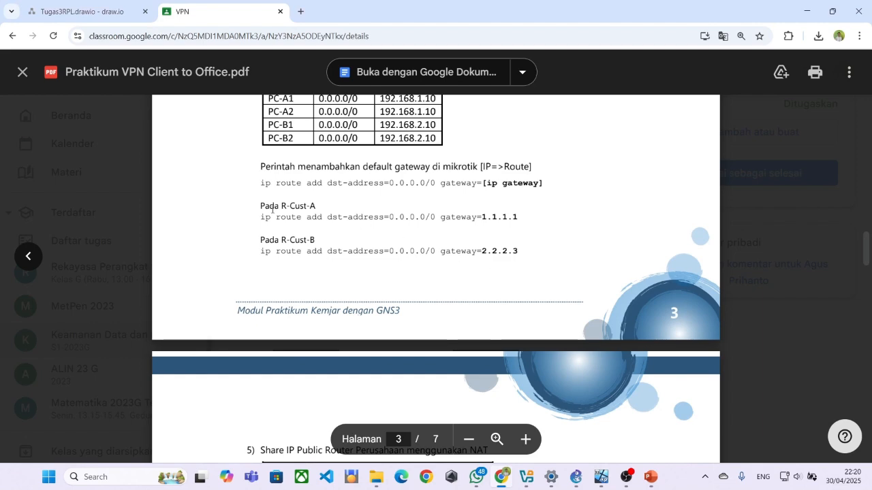
key("alt+Tab")
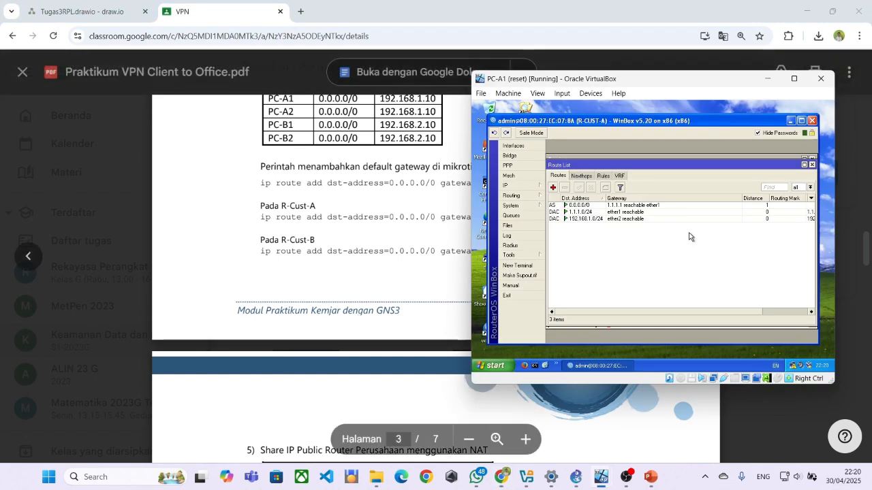
Review the Nexthops, Routes, VRF and Rules tabs of R-CUST-A's route list.
left_click(590, 177)
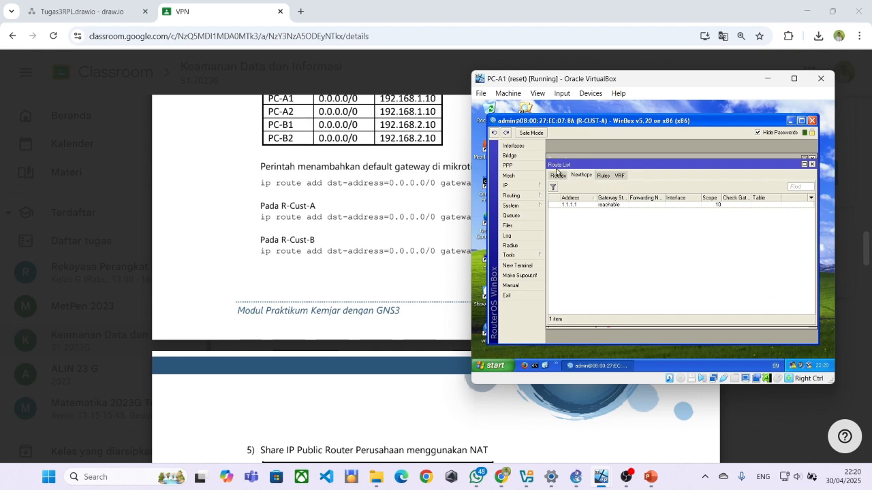
left_click(560, 175)
left_click(582, 175)
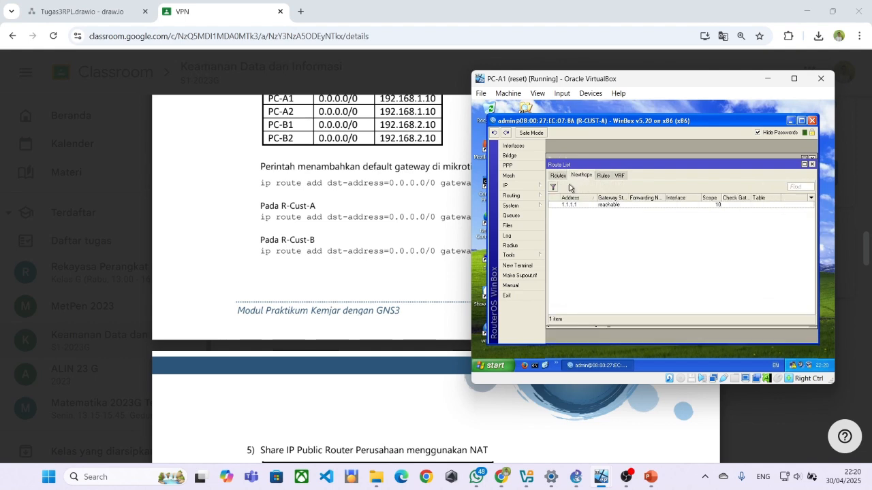
left_click(559, 175)
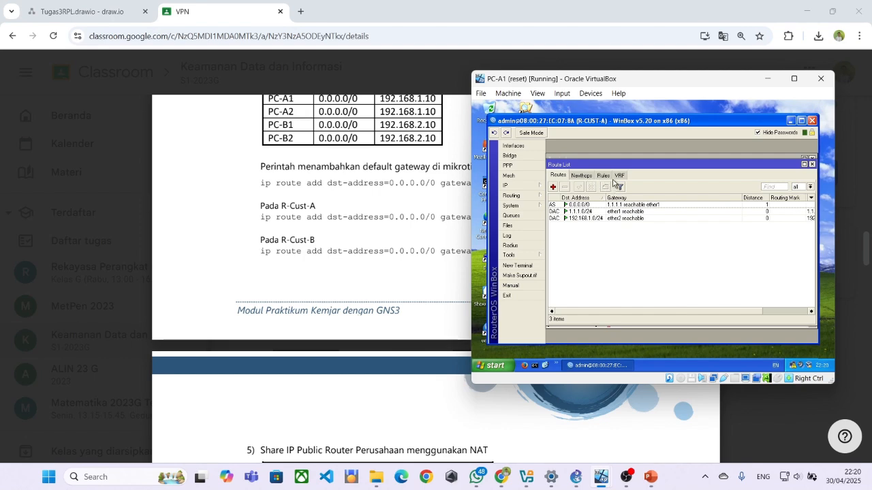
left_click(615, 177)
left_click(604, 176)
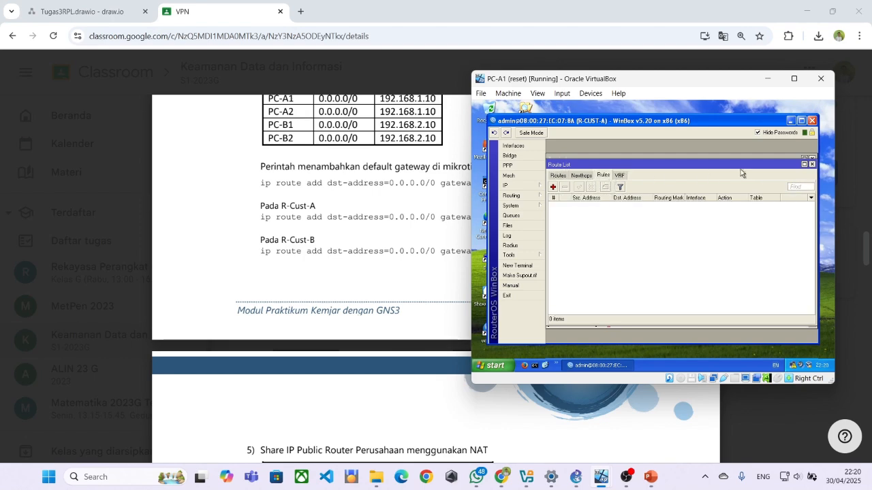
left_click(426, 227)
scroll(425, 232, "down", 2)
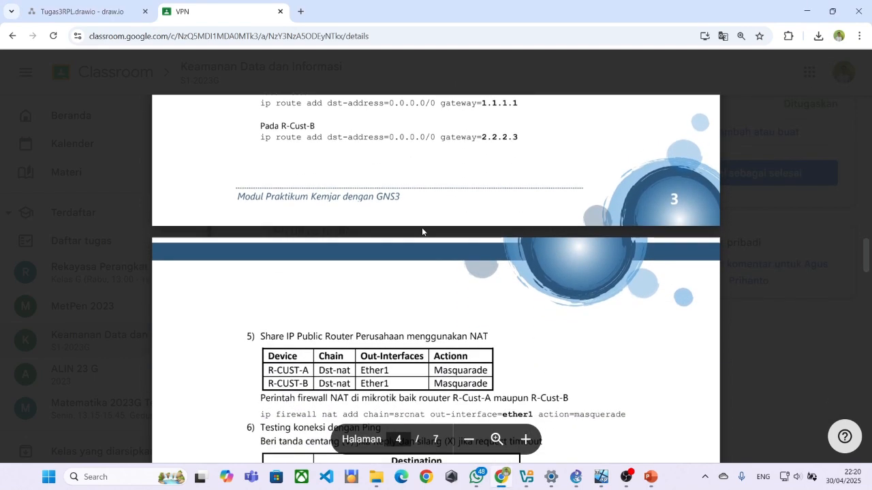
Select the R-Cust-B default gateway command in the lab PDF.
scroll(422, 230, "down", 2)
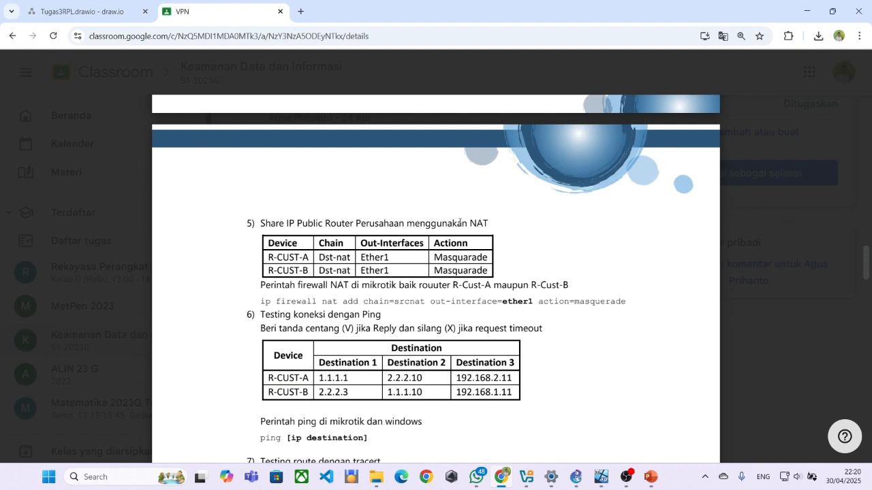
key("alt+Tab")
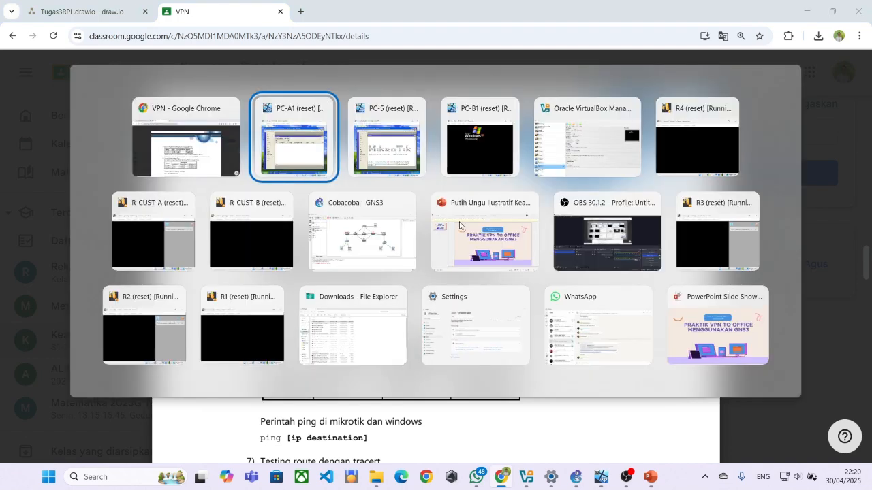
key("alt+Tab")
key("alt+Tab")
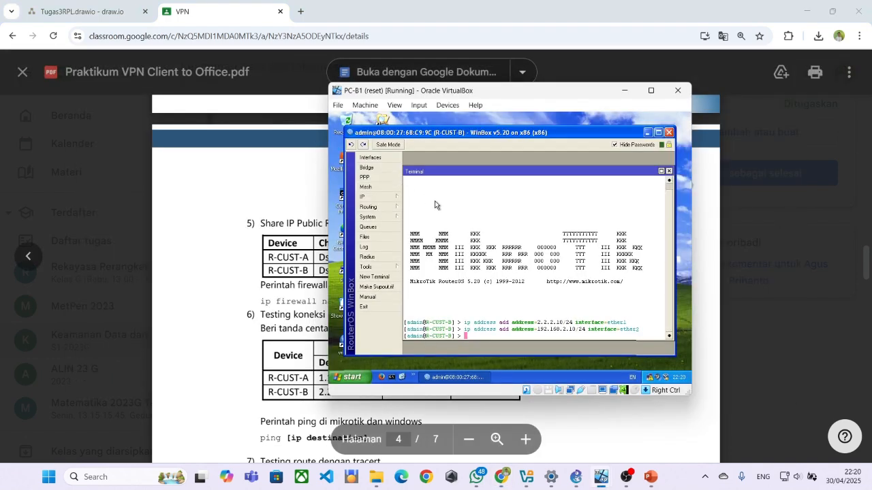
left_click(286, 221)
scroll(283, 217, "up", 2)
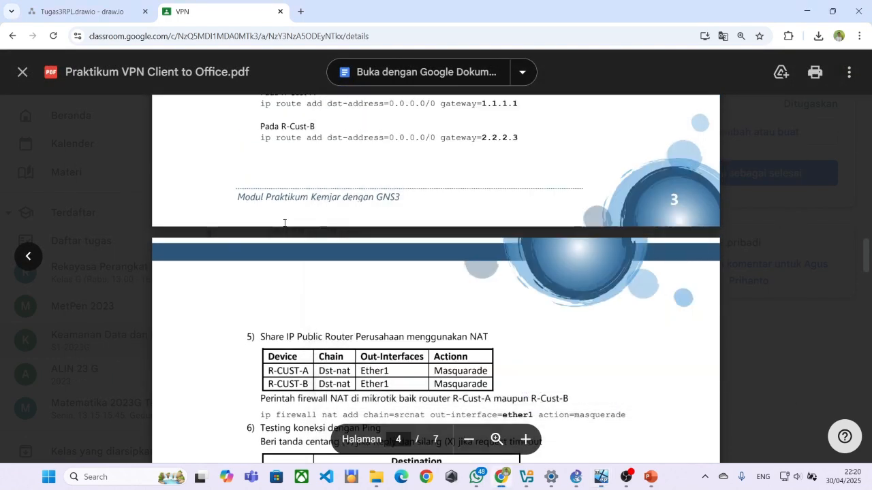
left_click_drag(259, 199, 491, 182)
key("ctrl+c")
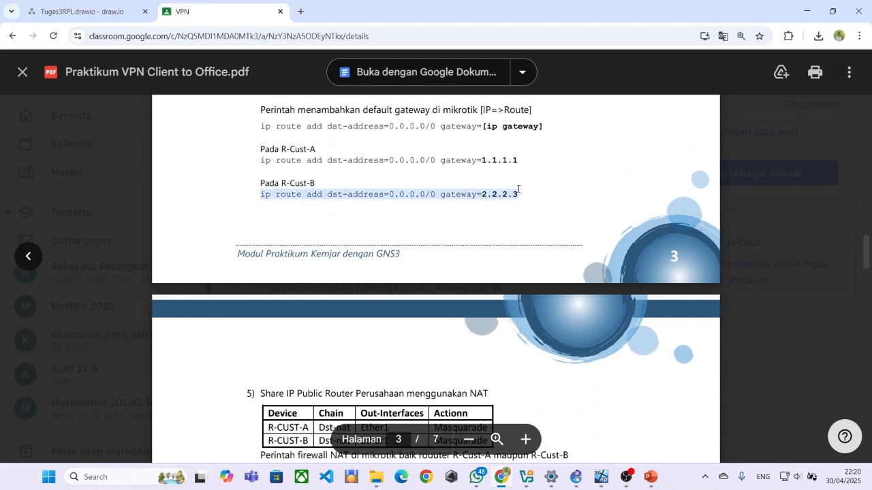
Scroll the PDF through the R-CUST router scripts and switch to the PC-B1 window.
scroll(476, 238, "up", 4)
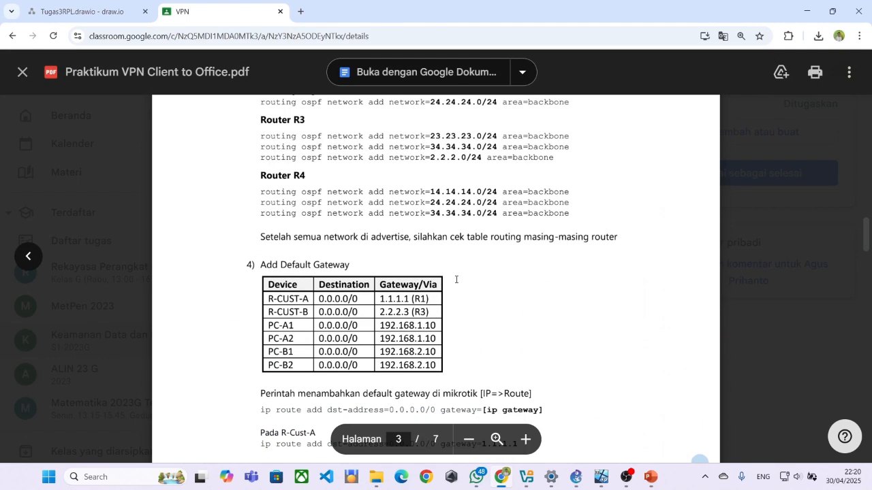
scroll(455, 287, "up", 5)
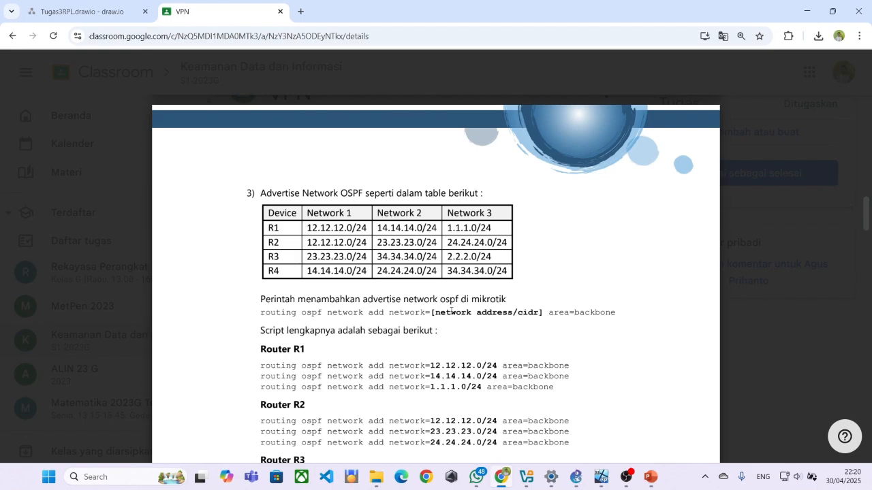
scroll(451, 310, "down", 5)
scroll(451, 310, "up", 10)
scroll(452, 313, "up", 1)
scroll(453, 314, "down", 10)
scroll(478, 275, "up", 15)
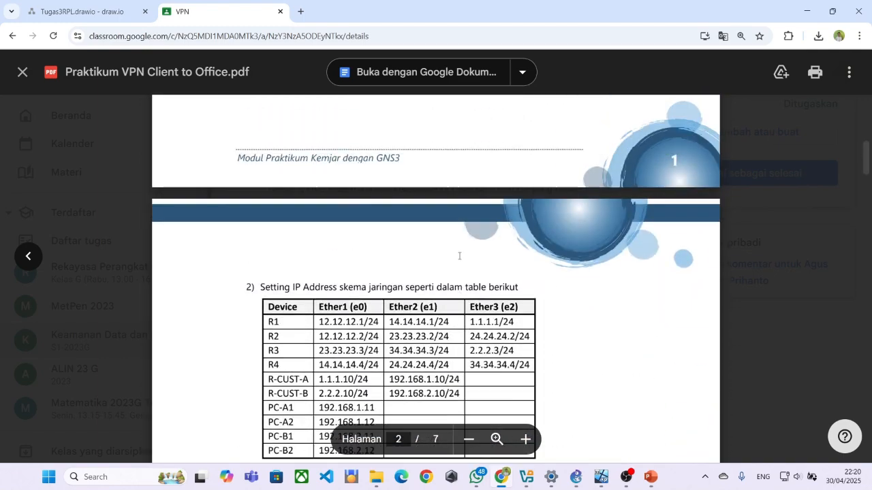
scroll(354, 293, "down", 1)
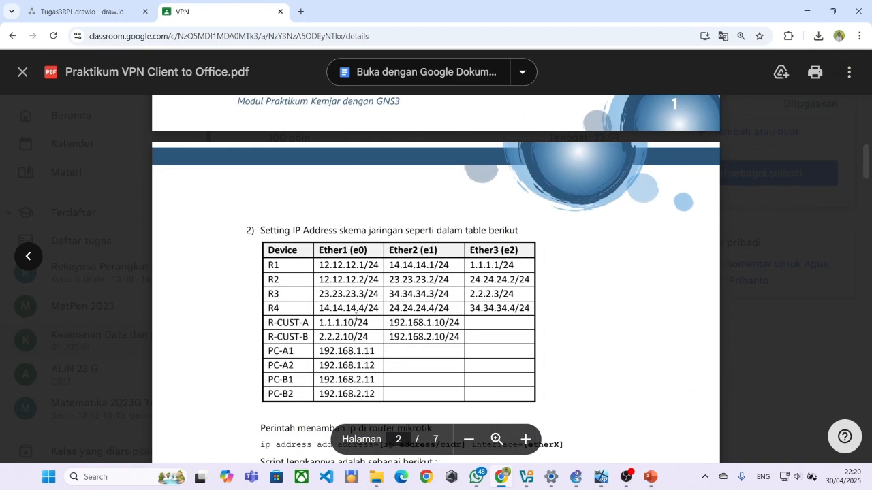
scroll(366, 297, "down", 1)
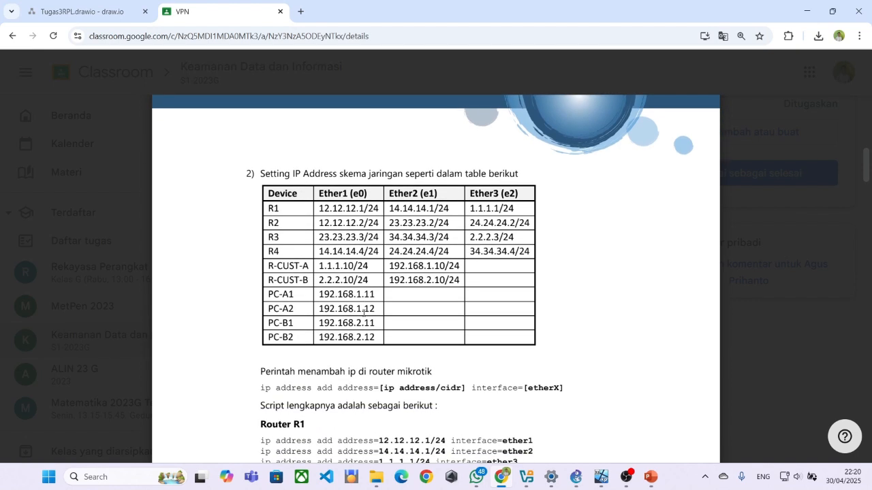
scroll(355, 296, "down", 1)
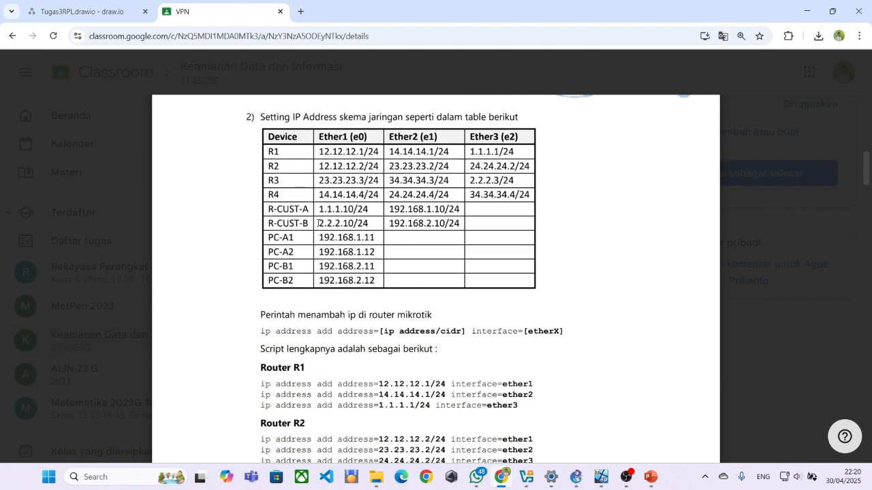
scroll(355, 246, "down", 8)
key("alt+Tab")
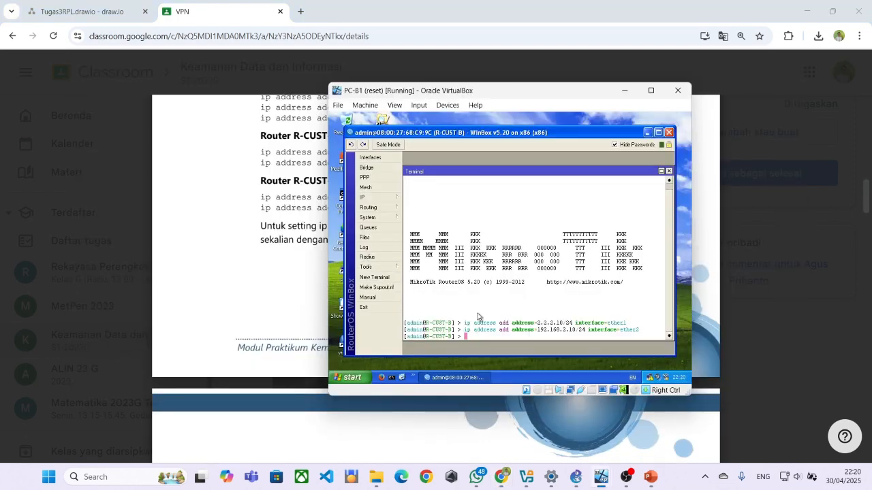
Run the pasted 0.0.0.0/0 route via 2.2.2.3 on R-CUST-B and scroll the PDF to page 4.
right_click(492, 340)
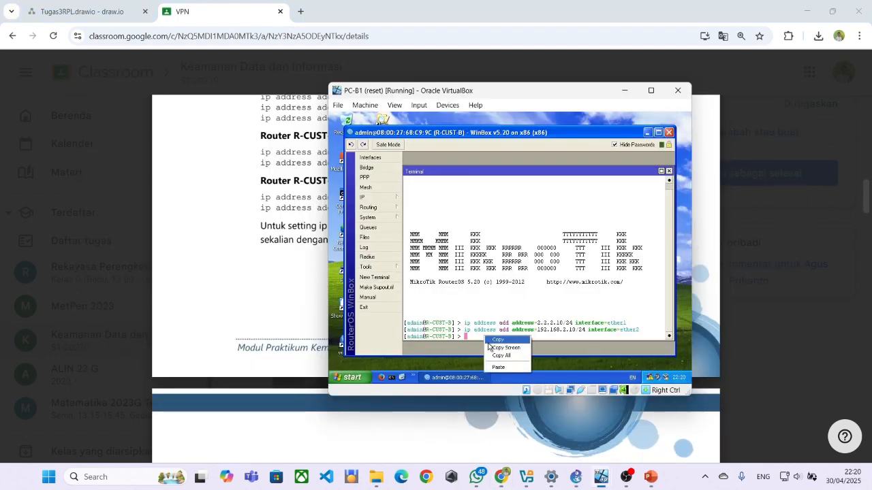
left_click(498, 363)
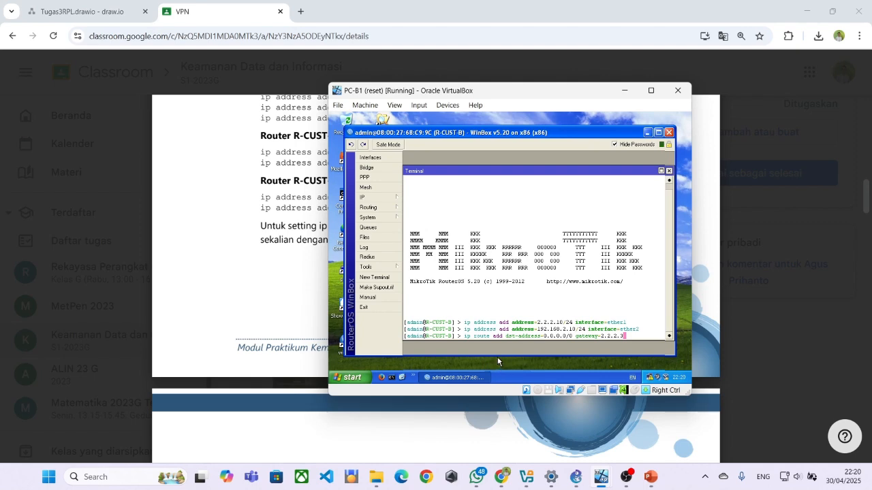
key("Return")
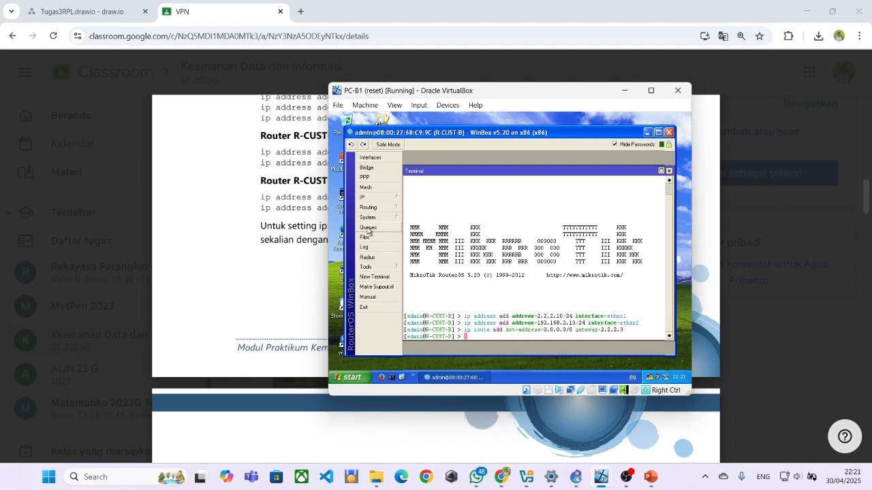
left_click(304, 239)
scroll(304, 239, "down", 5)
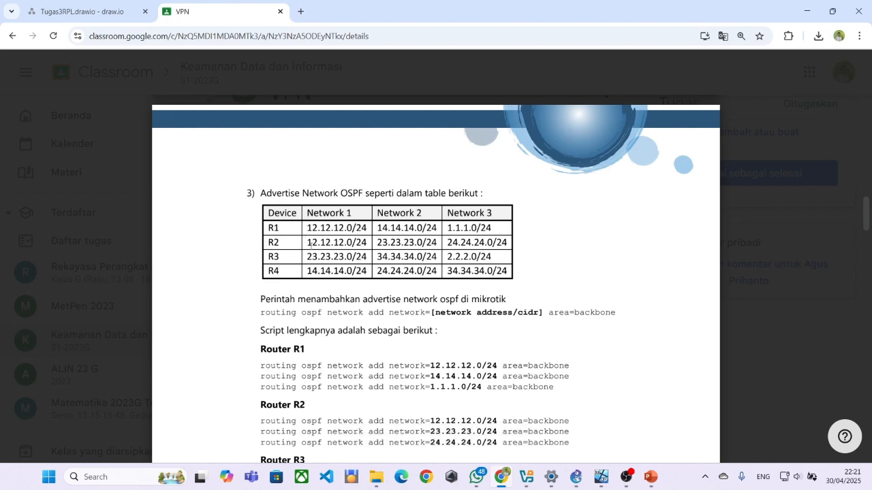
scroll(309, 243, "down", 13)
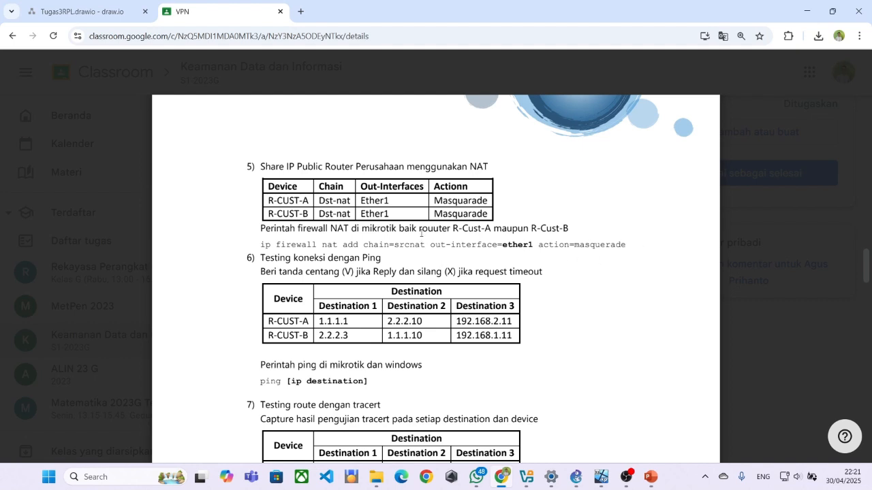
Copy the PDF's ip firewall nat srcnat masquerade command for ether1 and run it on R-CUST-B.
key("alt+Tab")
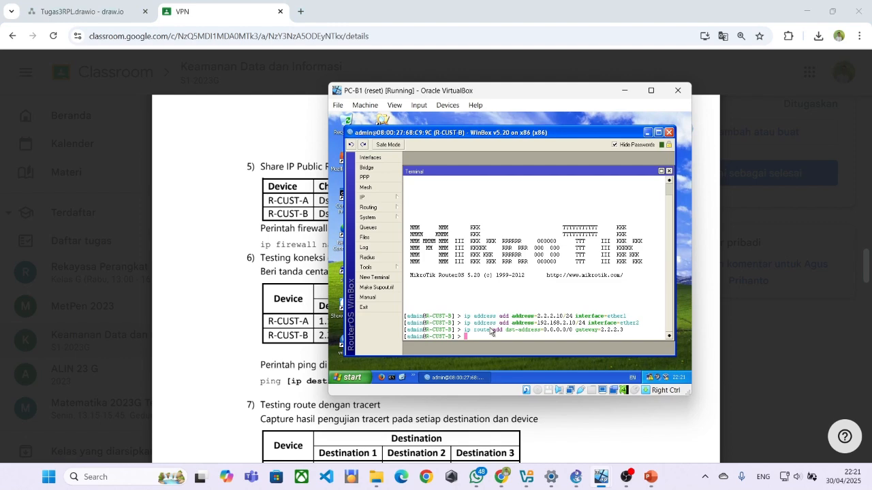
right_click(463, 329)
left_click(412, 269)
left_click(259, 244)
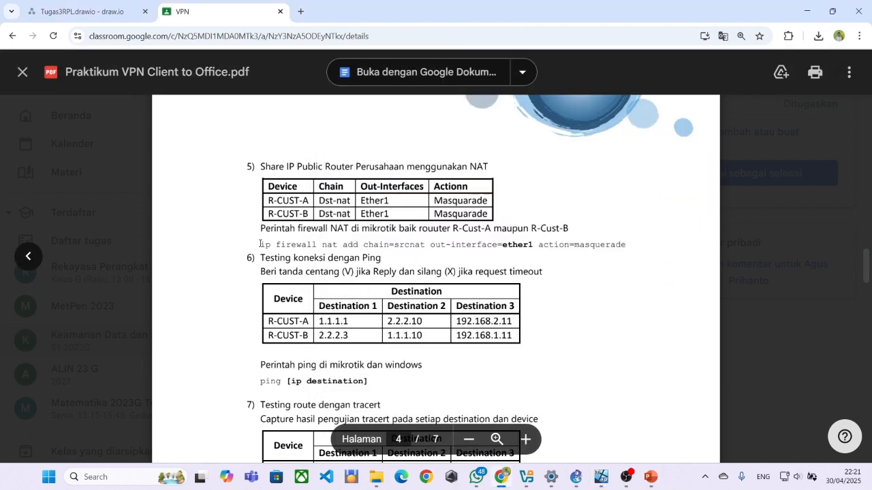
left_click_drag(260, 244, 626, 260)
key("ctrl+c")
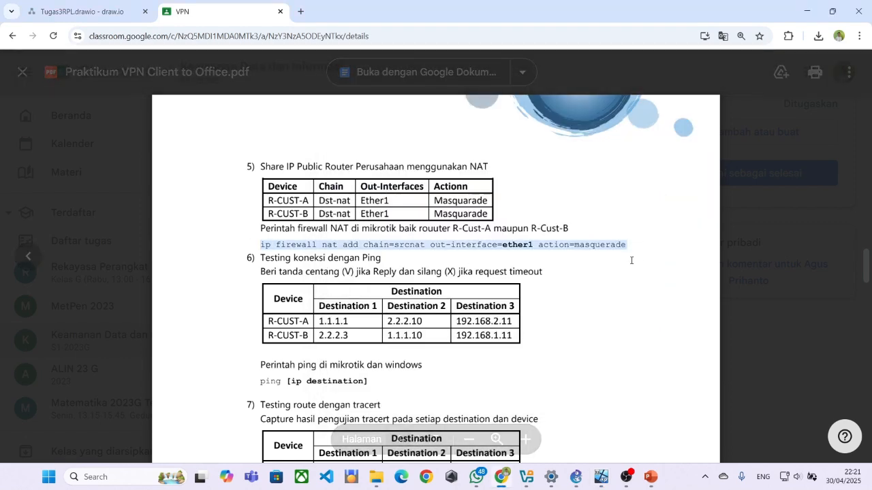
key("alt+Tab")
right_click(510, 330)
left_click(524, 359)
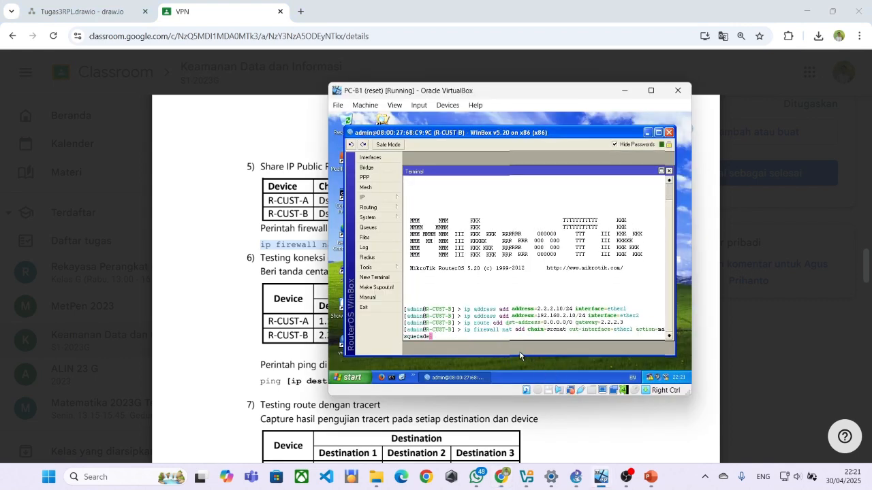
key("Return")
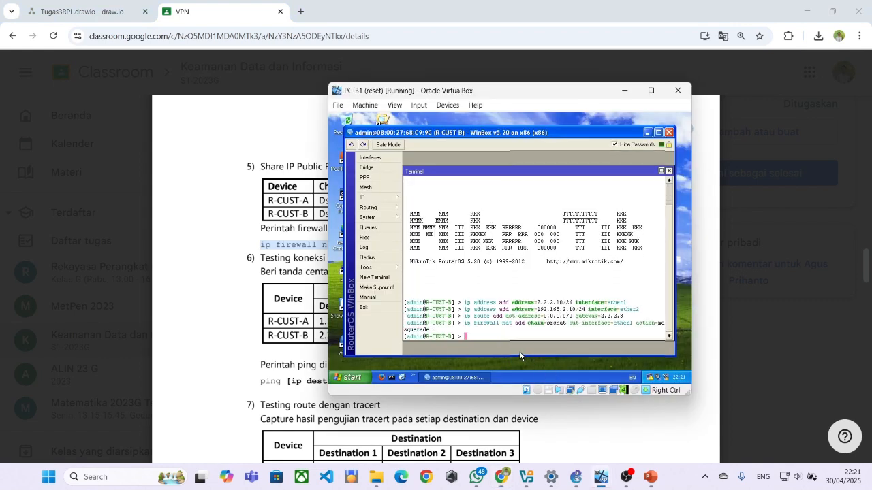
Open R-CUST-B's srcnat rule under IP > Firewall > NAT and review its Advanced, Extra, Action and General tabs.
left_click(364, 198)
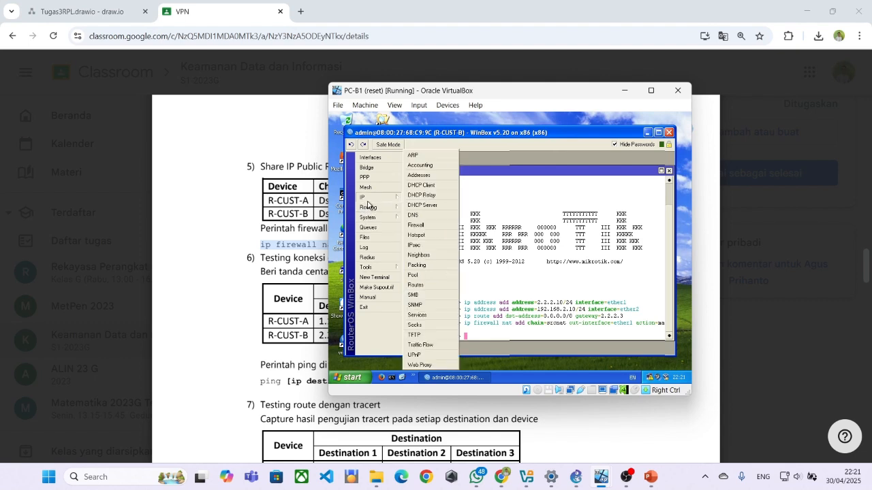
left_click(429, 226)
left_click(441, 187)
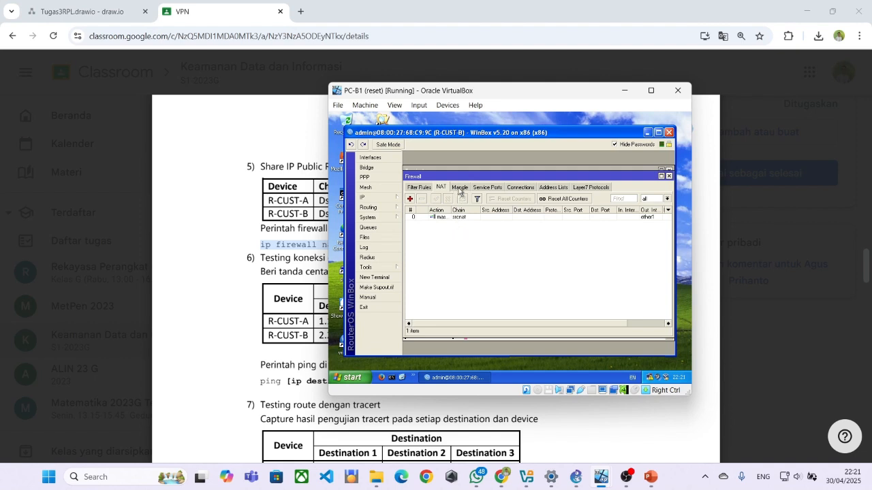
double_click(470, 217)
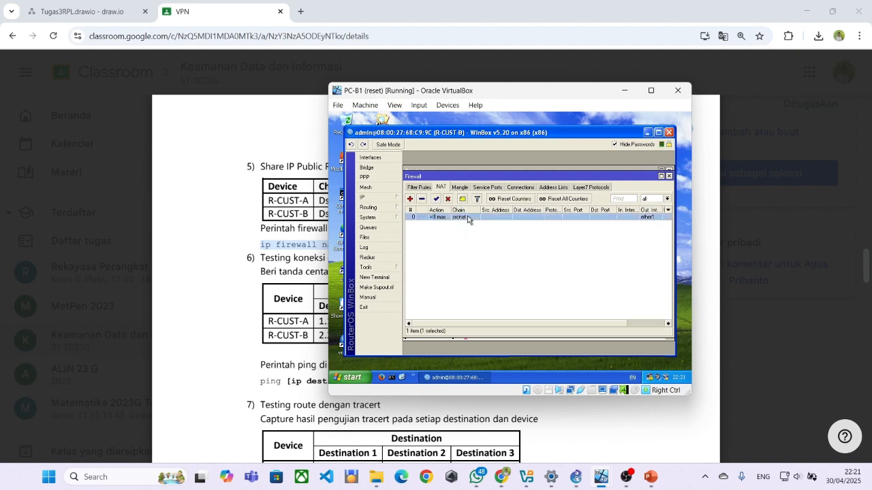
left_click(442, 170)
left_click(462, 170)
left_click(480, 170)
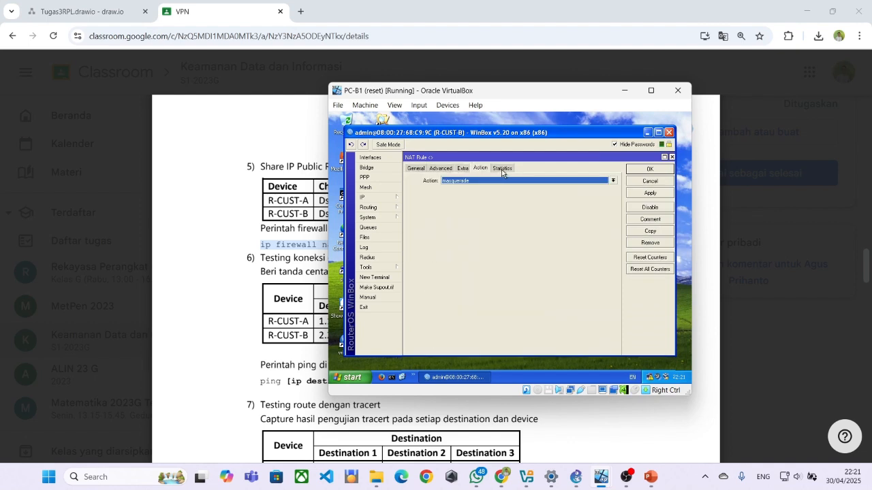
left_click(415, 168)
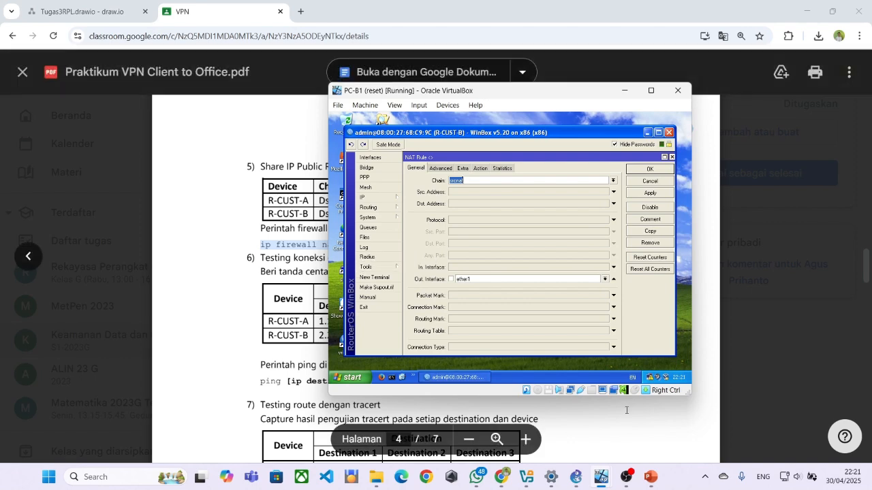
mouse_move(600, 481)
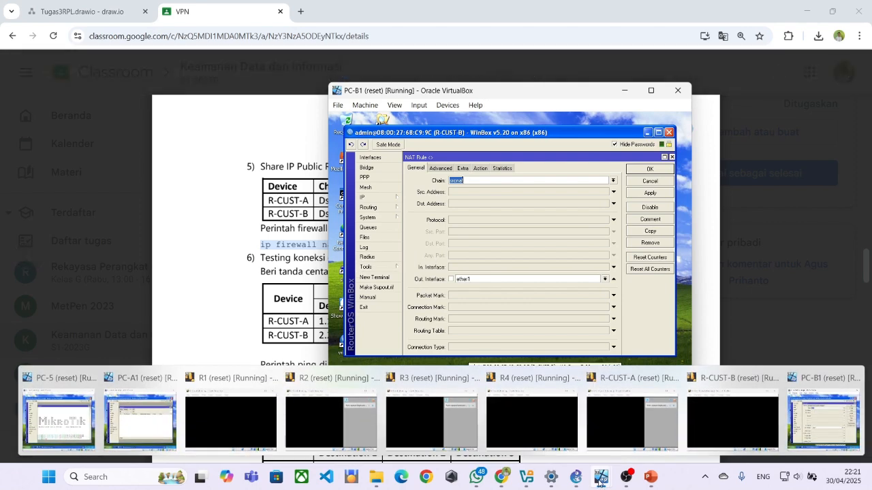
mouse_move(108, 408)
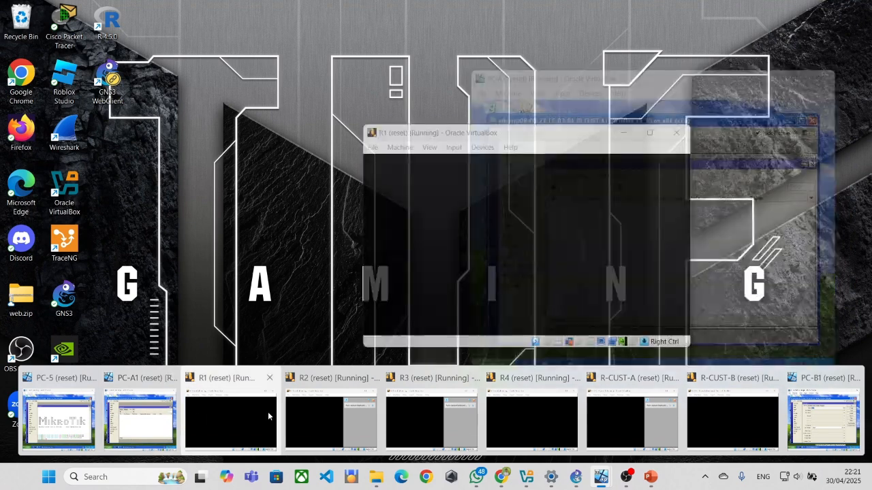
left_click(805, 423)
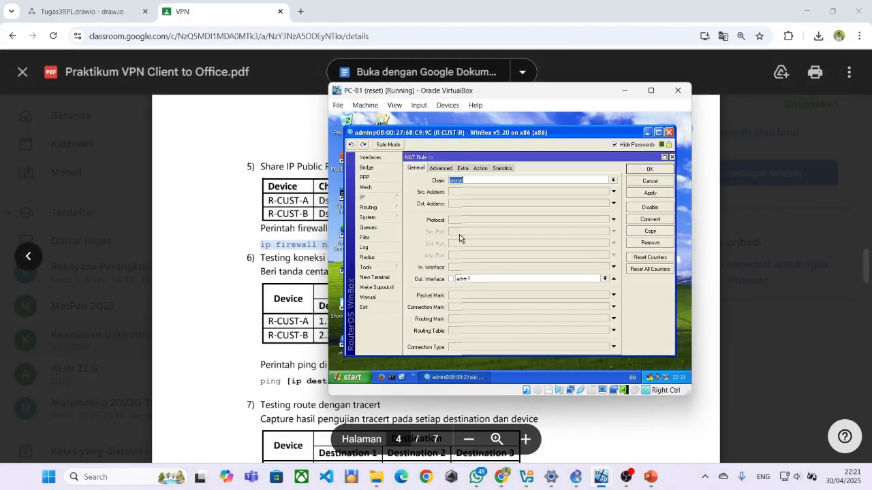
Place PC-B1 and PC-A1 side by side and confirm nexthops 1.1.1.1 and 2.2.2.3 are reachable.
mouse_move(601, 482)
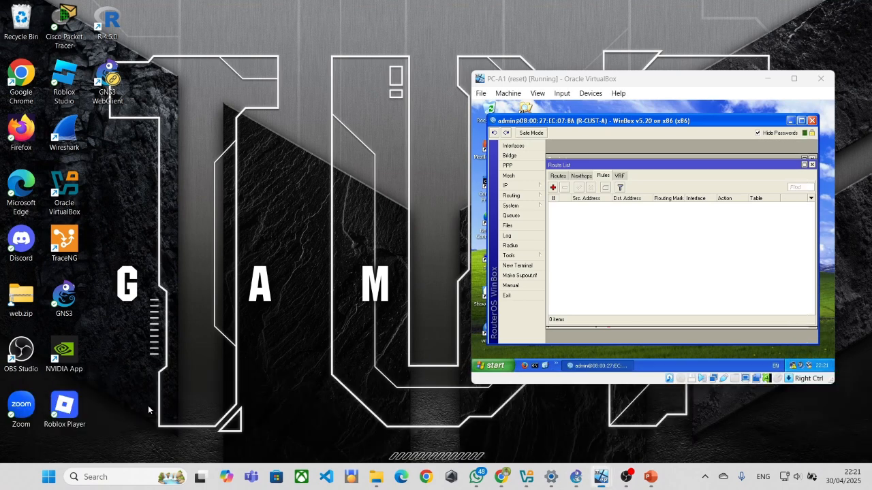
left_click(148, 415)
left_click_drag(409, 91, 212, 91)
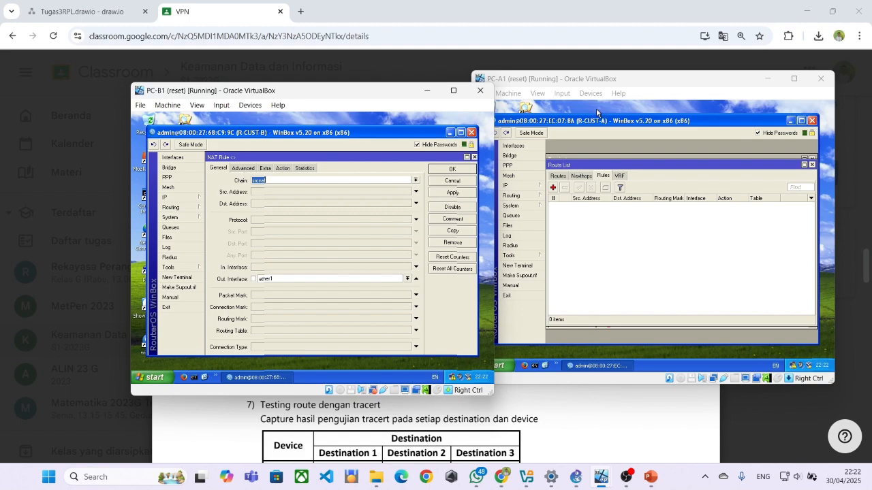
left_click_drag(396, 92, 368, 80)
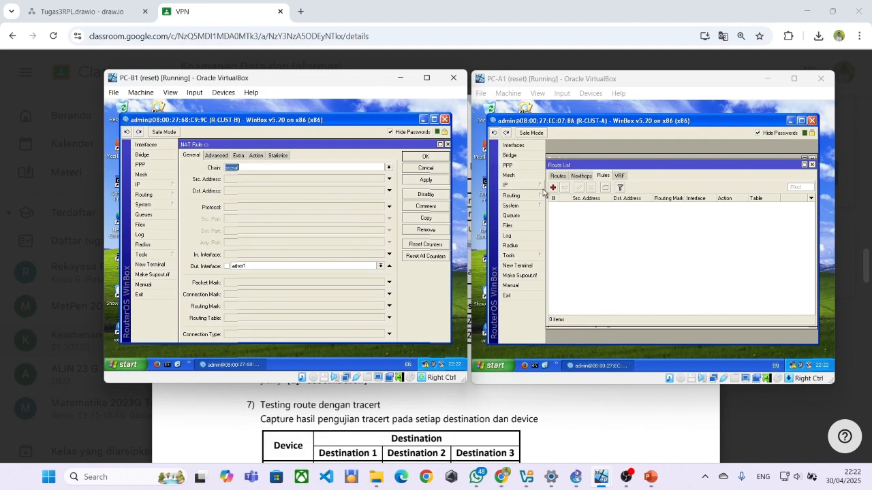
left_click(577, 177)
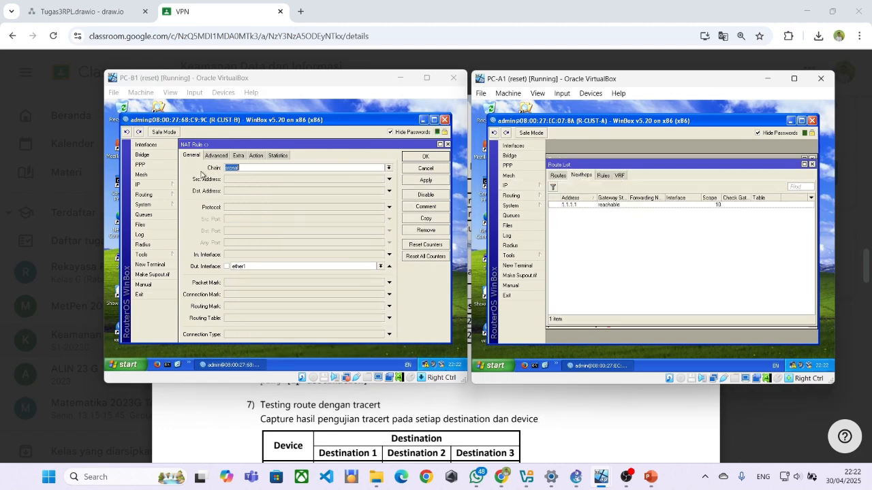
left_click(416, 158)
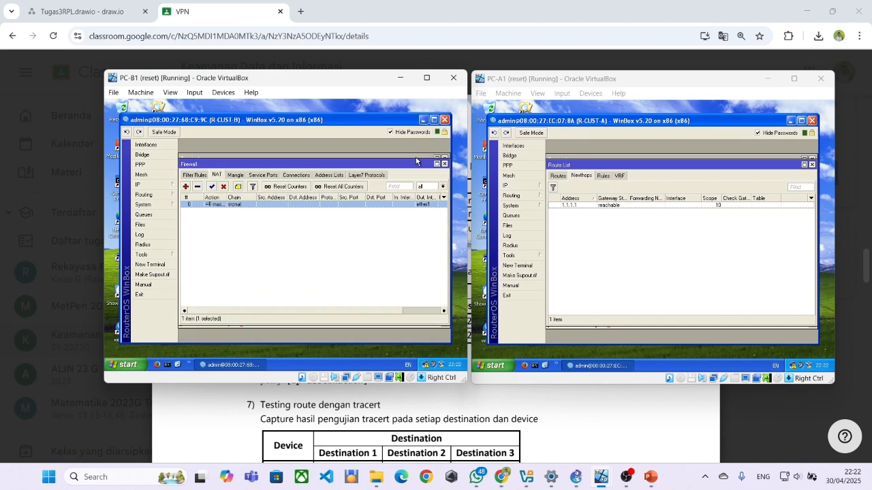
left_click(142, 194)
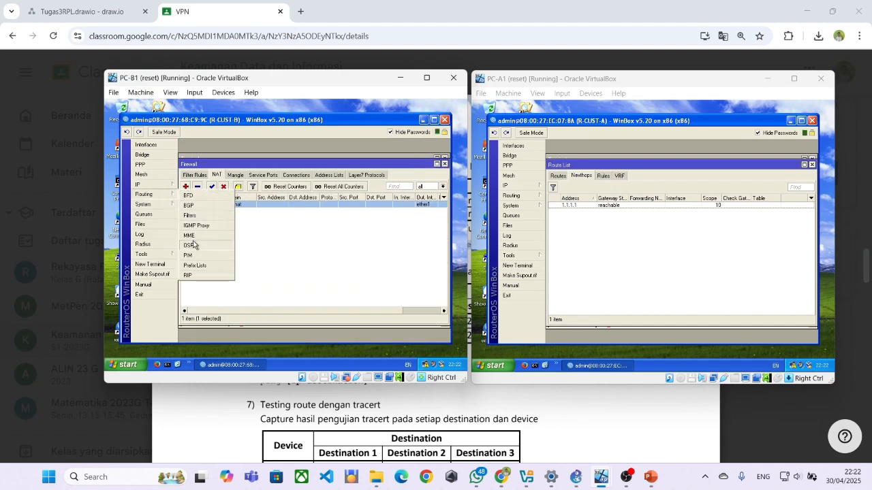
left_click(155, 185)
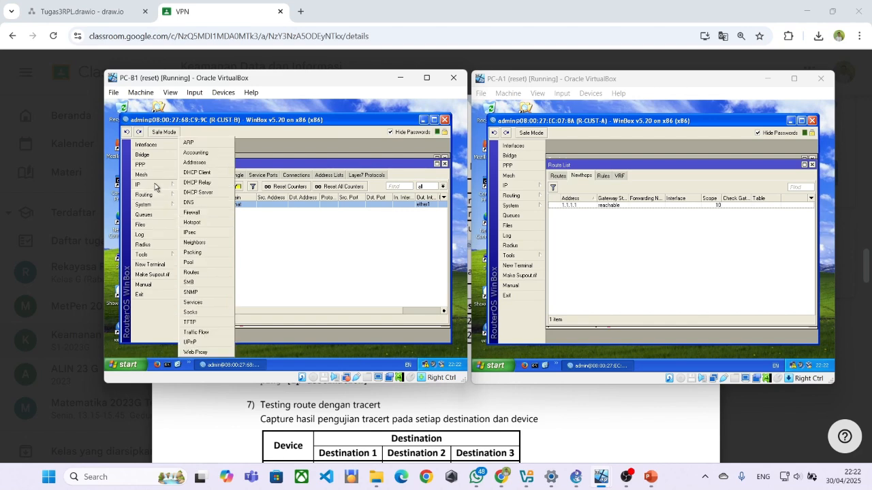
left_click(193, 271)
left_click(217, 186)
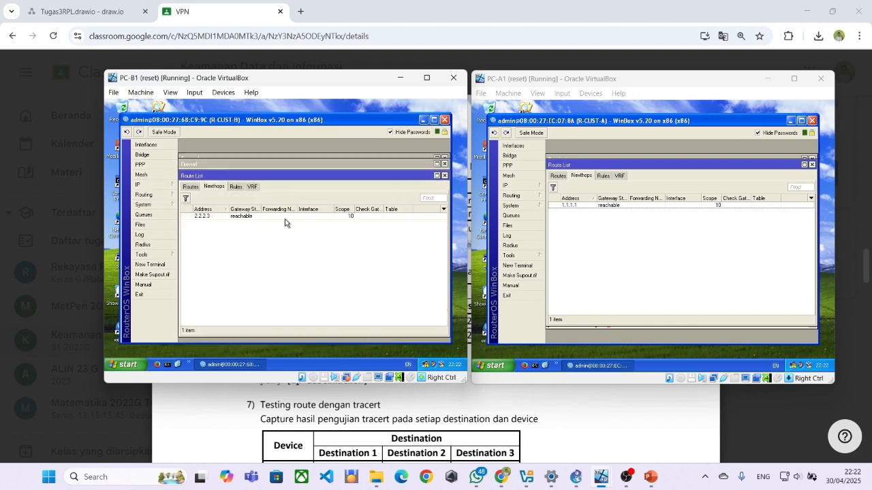
Start a new NAT rule in R-CUST-A's IP > Firewall > NAT list.
left_click(592, 238)
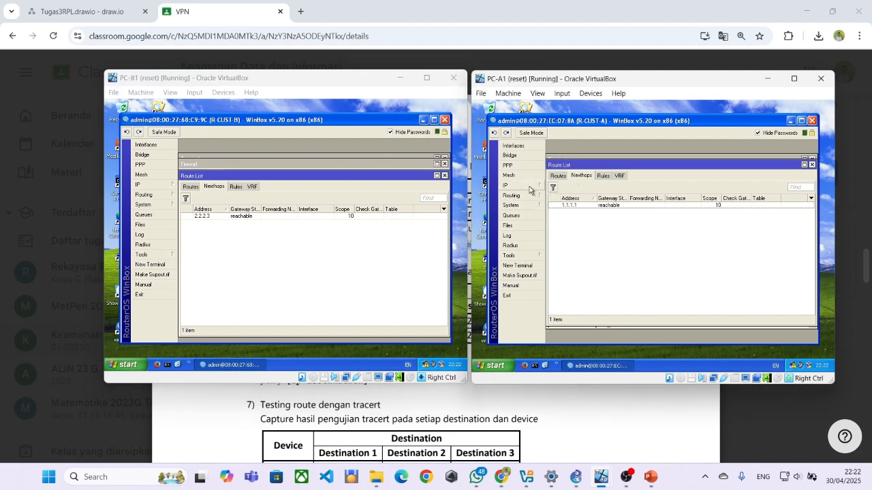
left_click(528, 185)
left_click(561, 218)
left_click(584, 188)
left_click(552, 200)
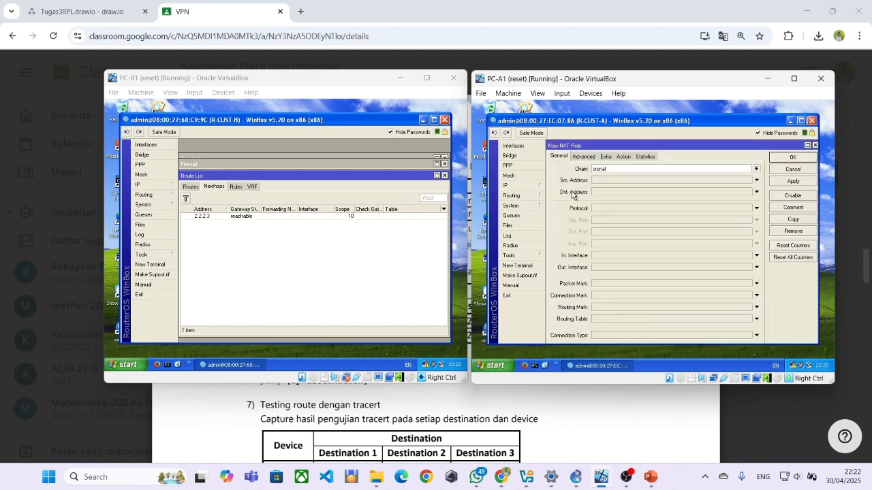
Give R-CUST-A's new NAT rule out-interface ether1 and action masquerade, checking against R-CUST-B's rule.
left_click(205, 169)
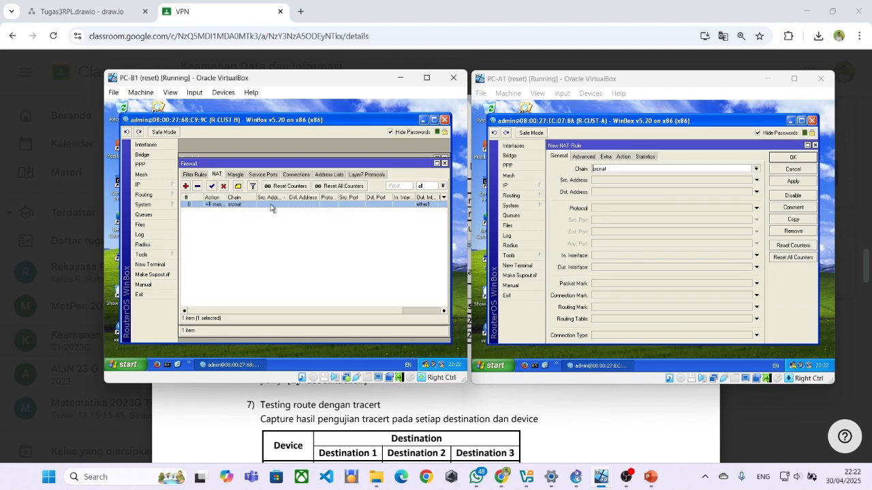
double_click(272, 203)
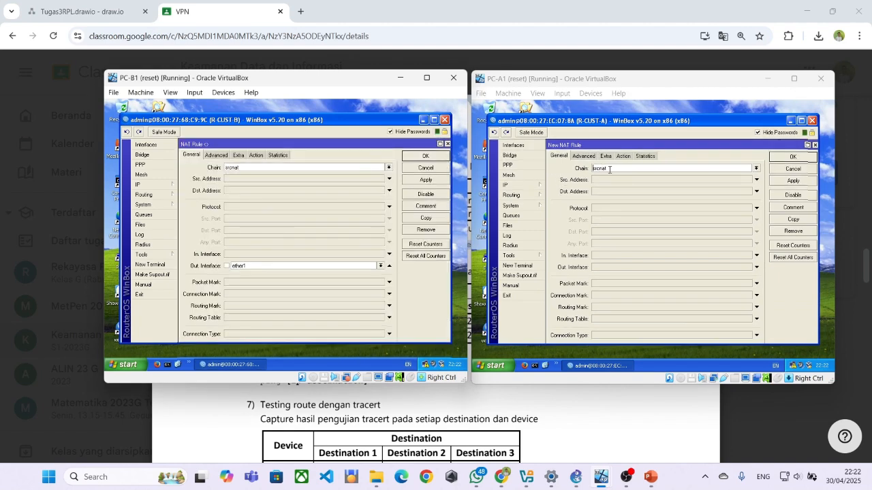
left_click(609, 266)
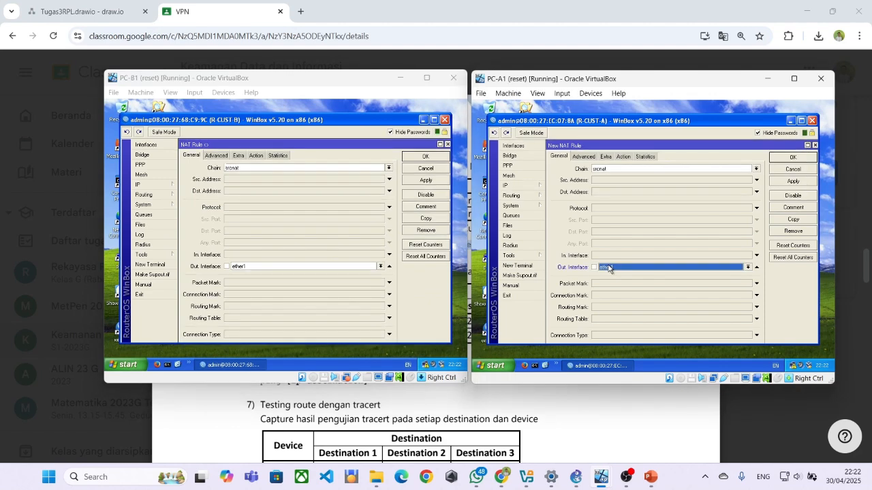
left_click(621, 157)
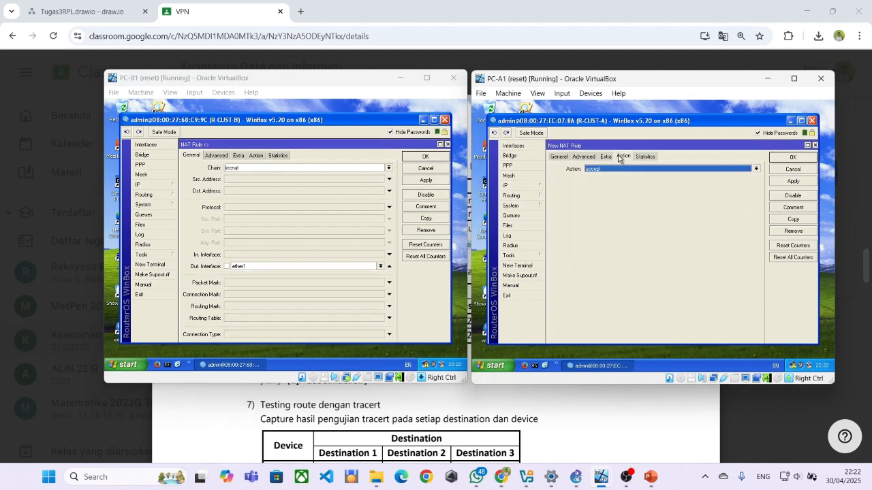
left_click(609, 169)
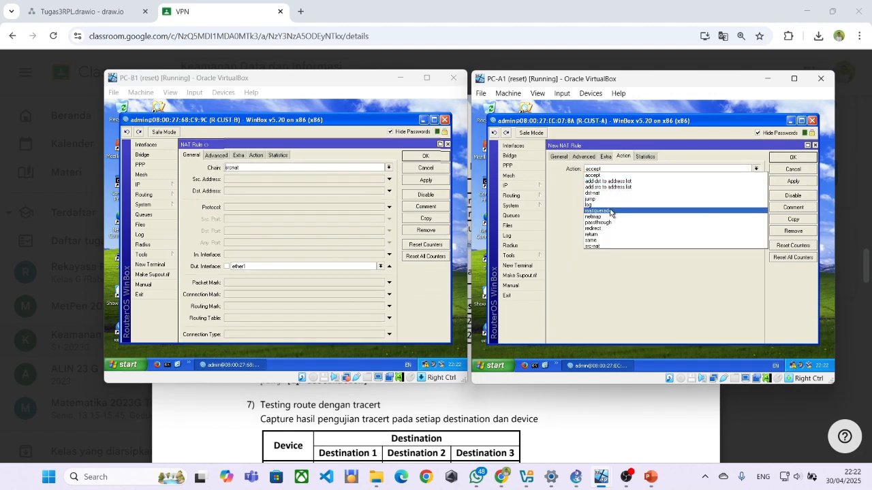
left_click(599, 211)
left_click(256, 155)
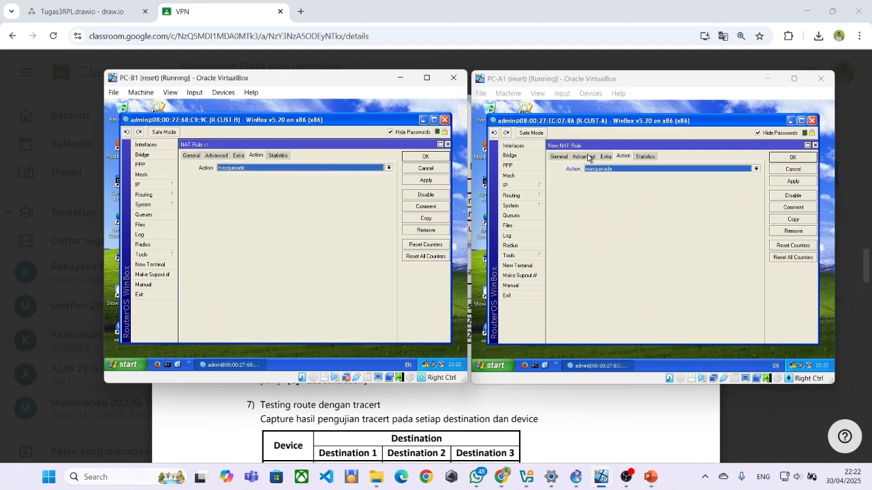
left_click(800, 158)
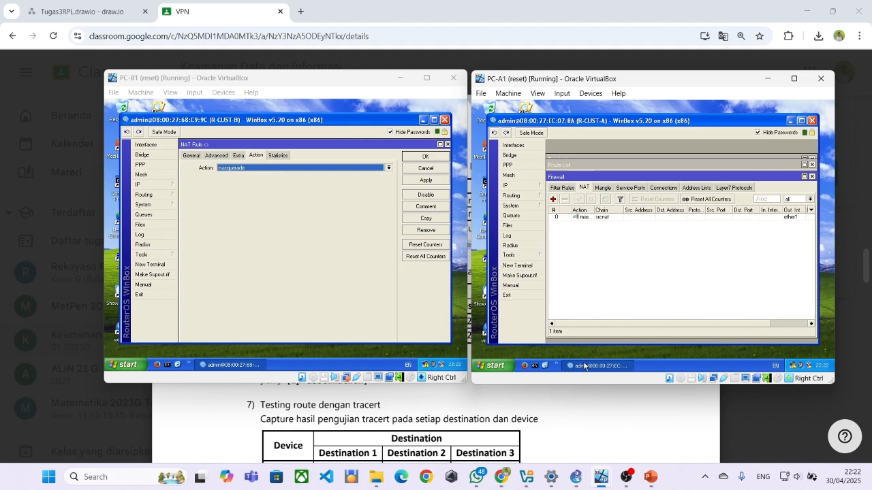
left_click(463, 410)
scroll(456, 354, "down", 2)
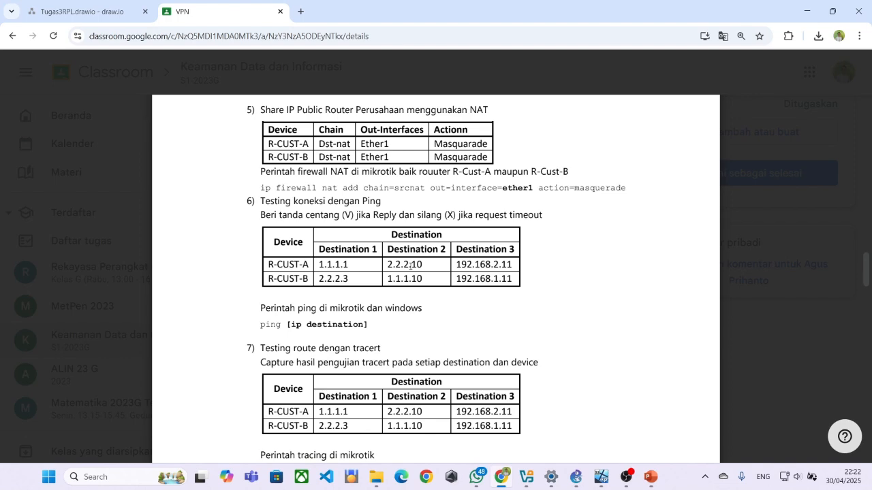
Save R-CUST-B's masquerade NAT rule and check its Filter Rules and NAT lists.
key("alt+Tab")
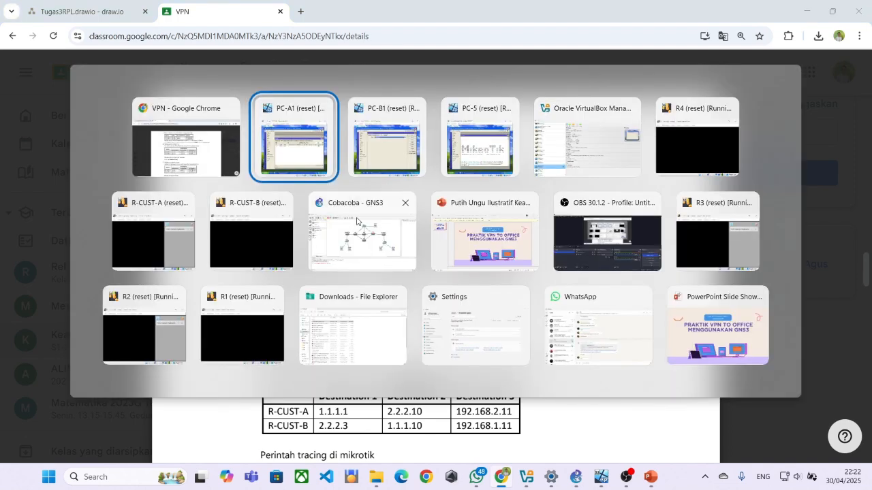
left_click(359, 174)
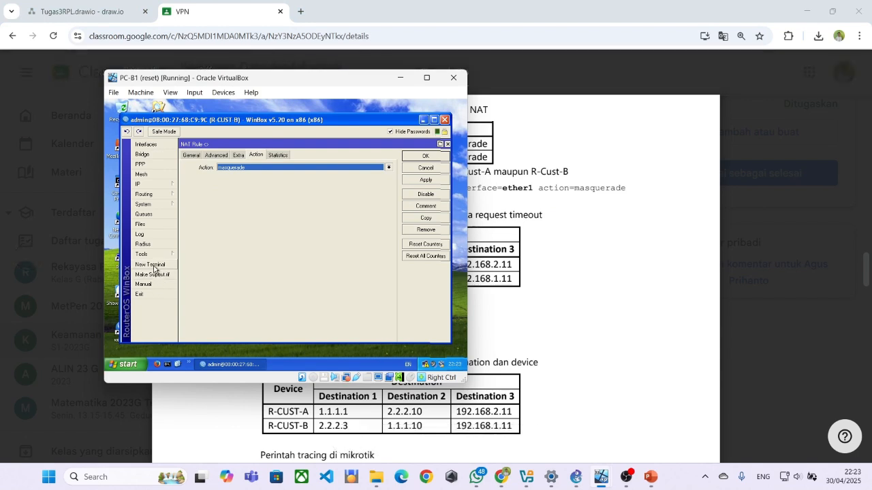
left_click(436, 158)
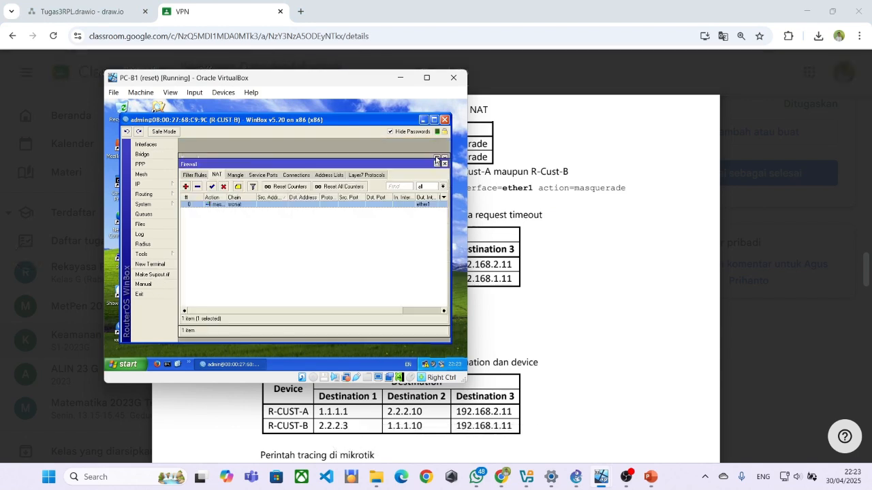
left_click(192, 175)
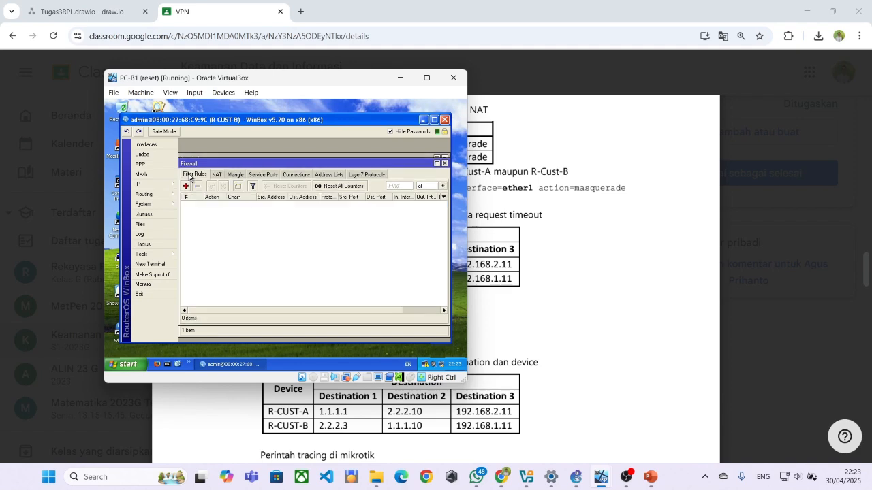
left_click(216, 175)
Review R-CUST-A's Filter Rules and NAT lists, then close its Firewall window.
left_click(538, 234)
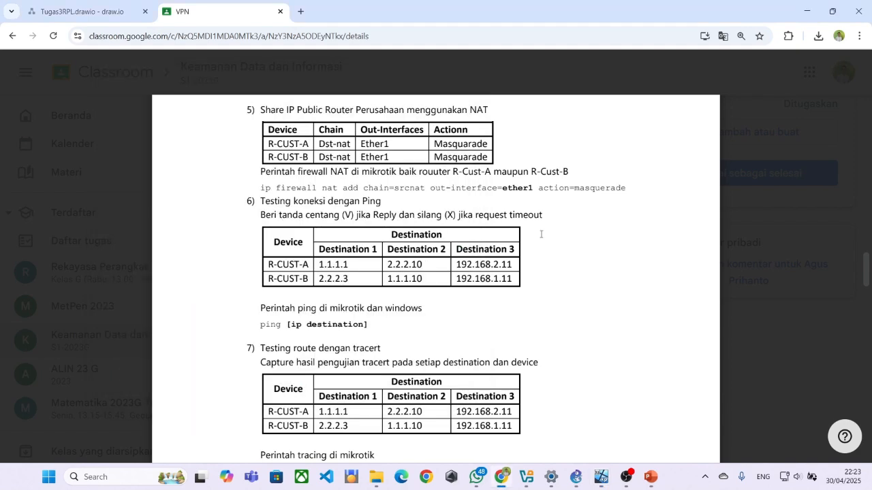
key("alt+Tab")
key("alt+Tab")
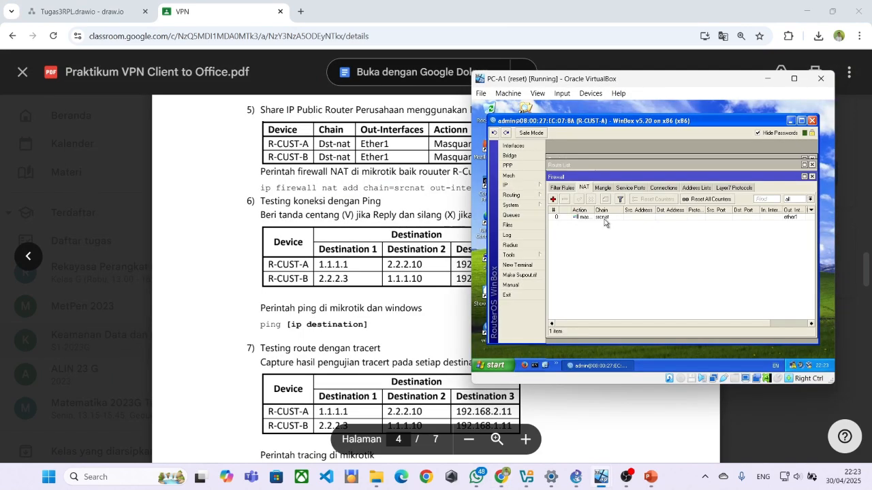
left_click(569, 188)
left_click(580, 187)
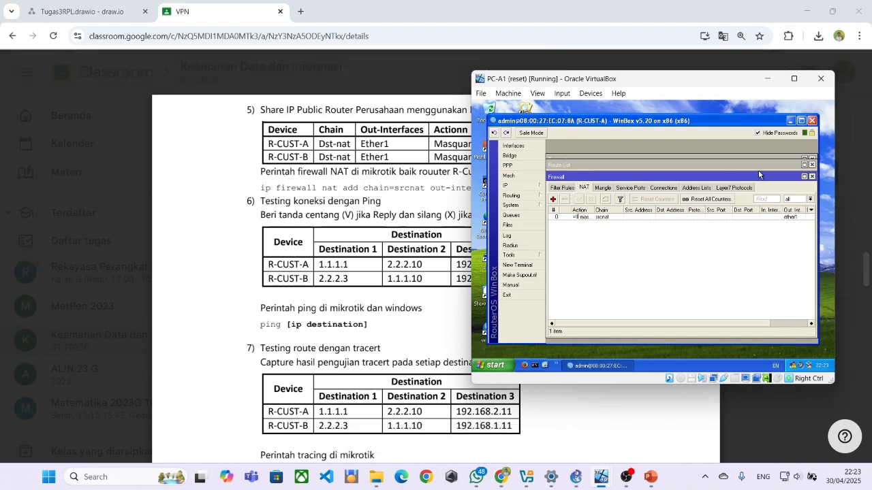
left_click(811, 176)
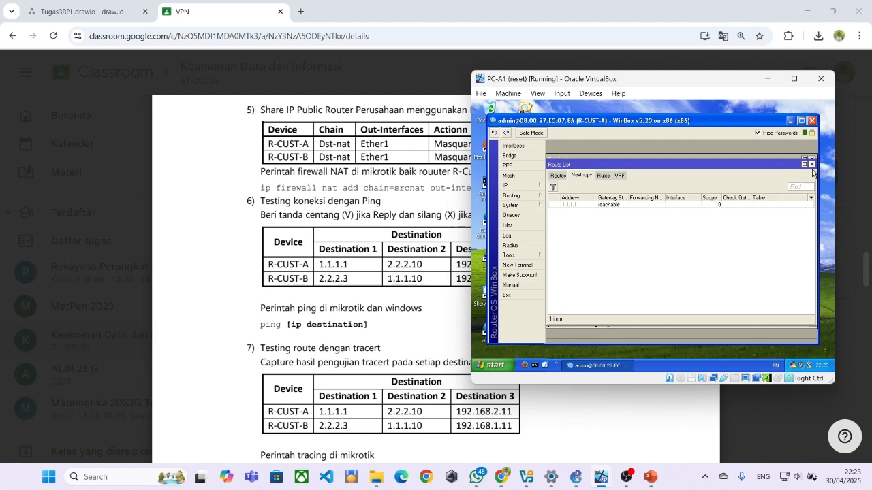
Ping 1.1.1.1 and 2.2.2.10 from R-CUST-A's terminal, both succeeding.
left_click(812, 164)
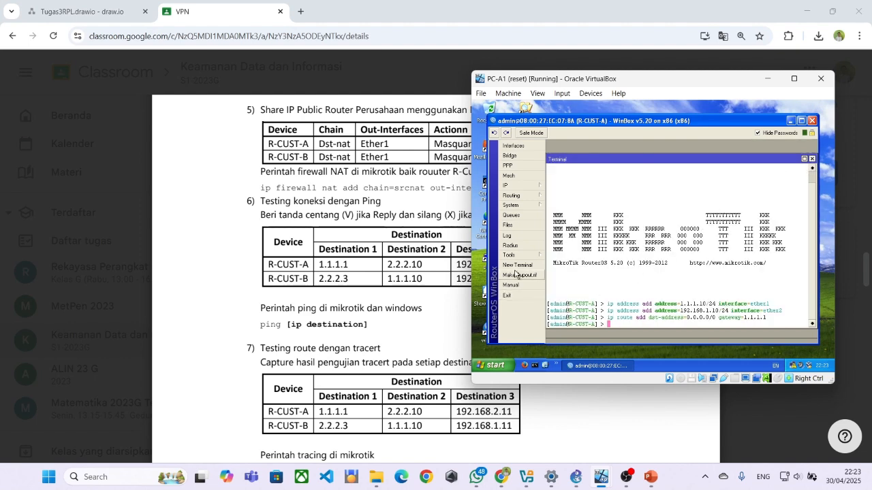
type("p")
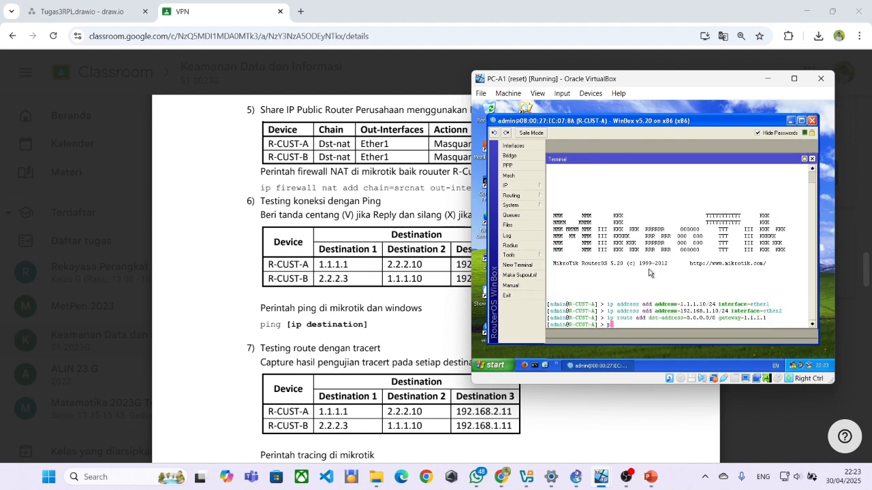
type("ing 1.1.1.1")
key("Return")
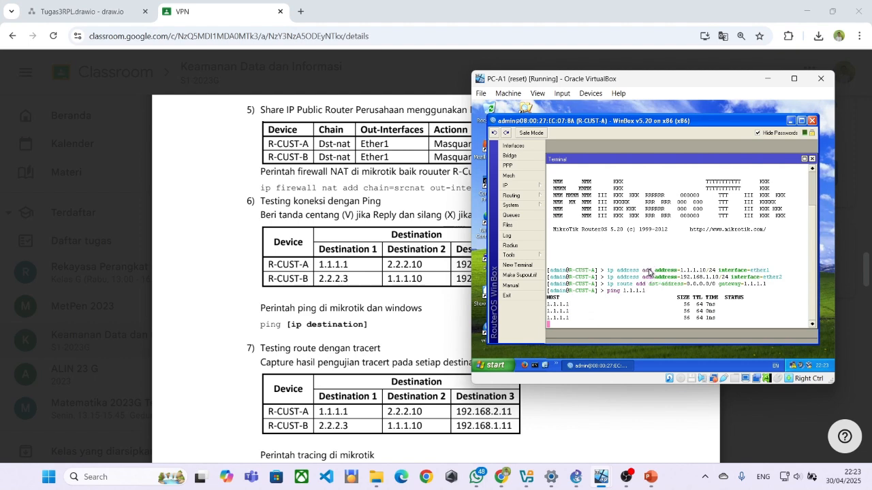
key("ctrl+c")
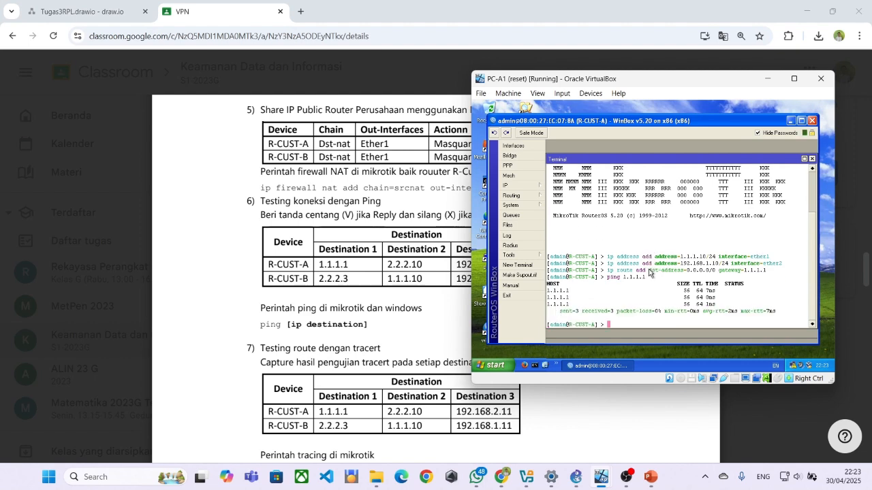
type("ping 2.2.2.10")
key("Return")
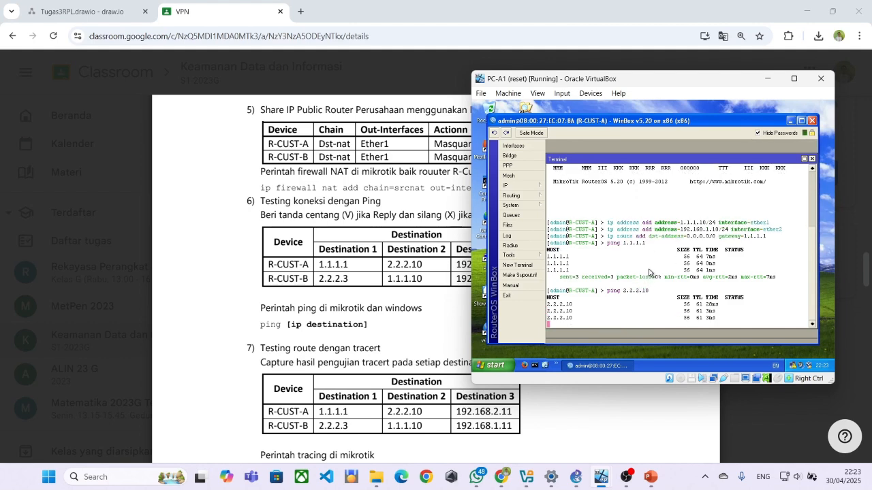
key("ctrl+c")
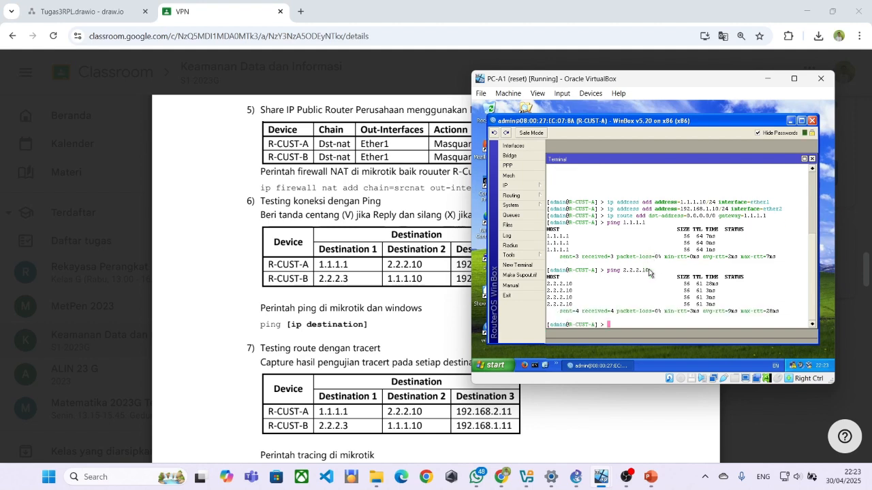
Ping 192.168.2.11 from R-CUST-A, which fails as net unreachable with 100% loss.
type("ping 192.168.1")
left_click_drag(652, 81, 715, 76)
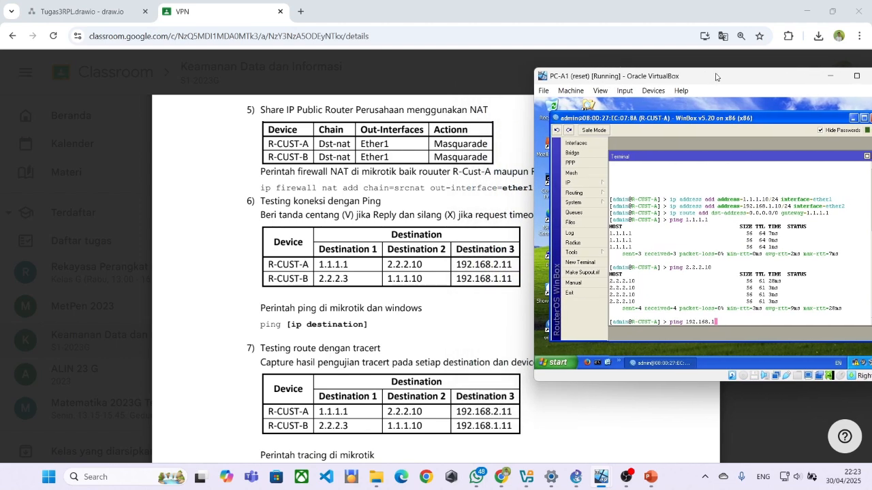
key("BackSpace")
type("2.11")
key("Return")
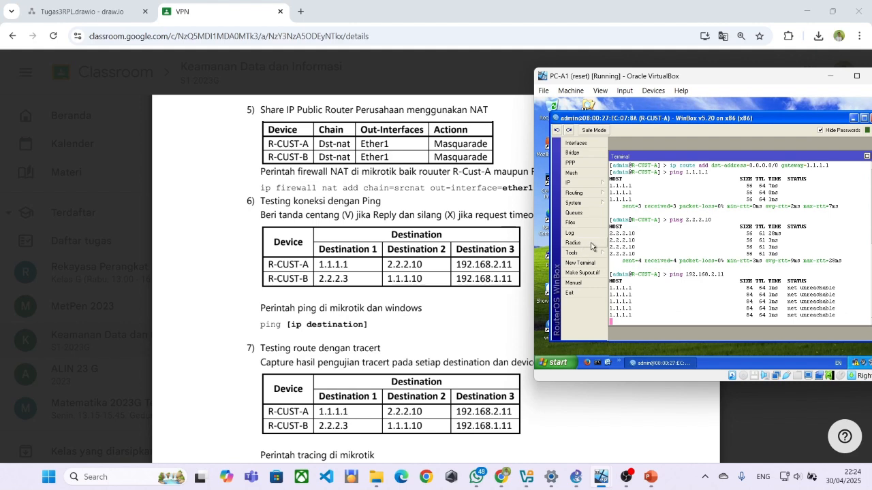
key("ctrl+c")
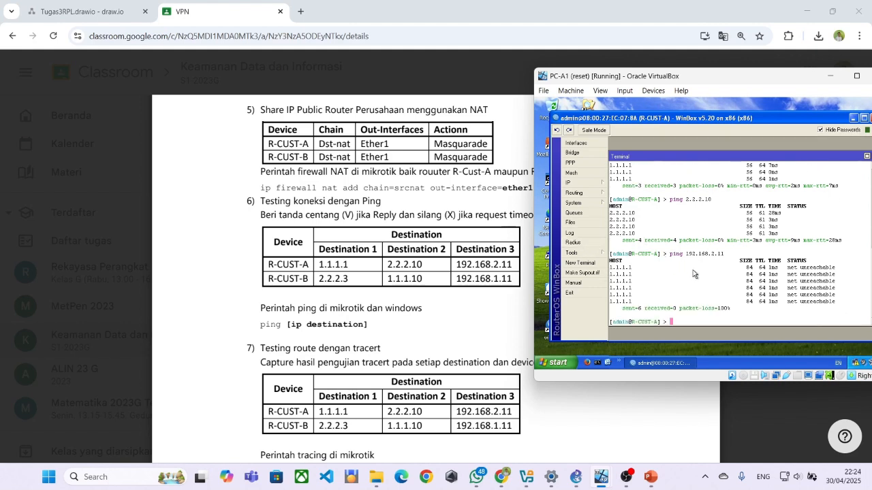
scroll(763, 274, "up", 1)
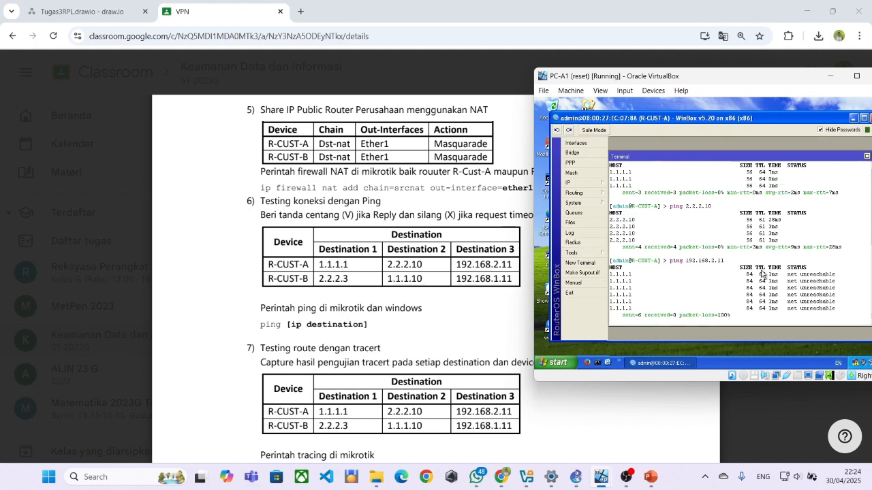
scroll(761, 281, "down", 1)
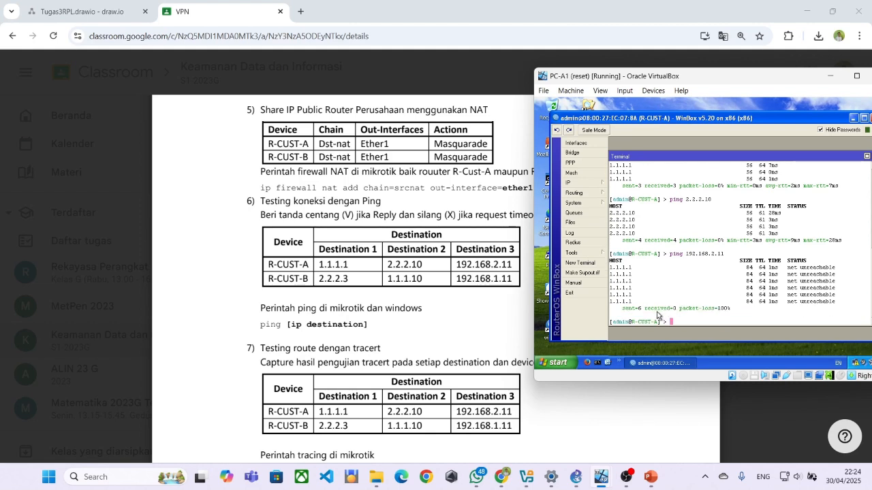
scroll(637, 310, "up", 1)
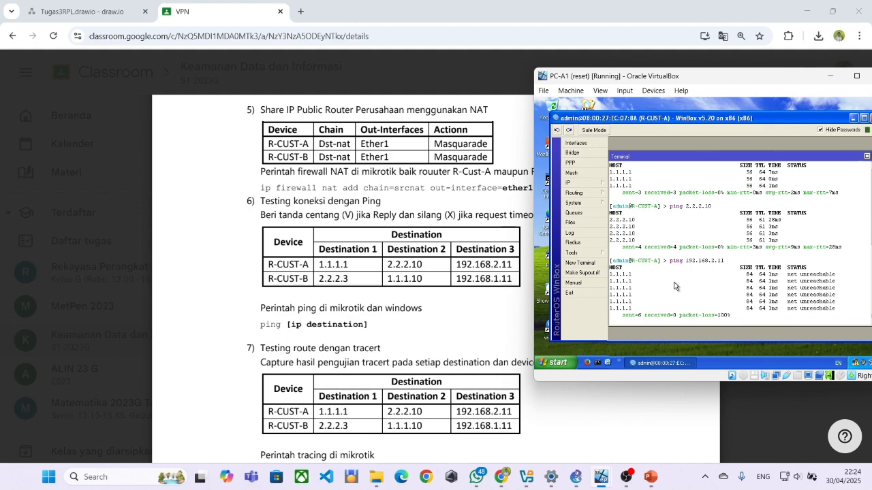
left_click(731, 106)
left_click(852, 119)
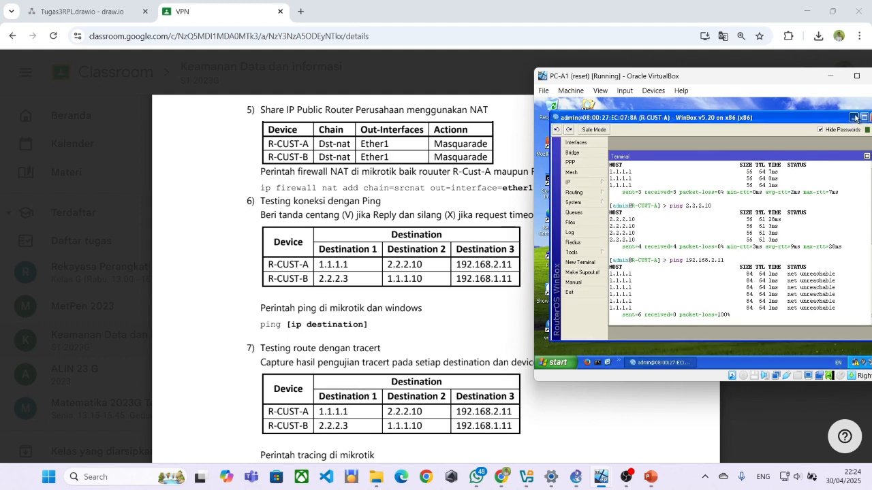
Open a command prompt on PC-A1, start a ping to 1.1.1.1, then try to cancel it.
double_click(551, 186)
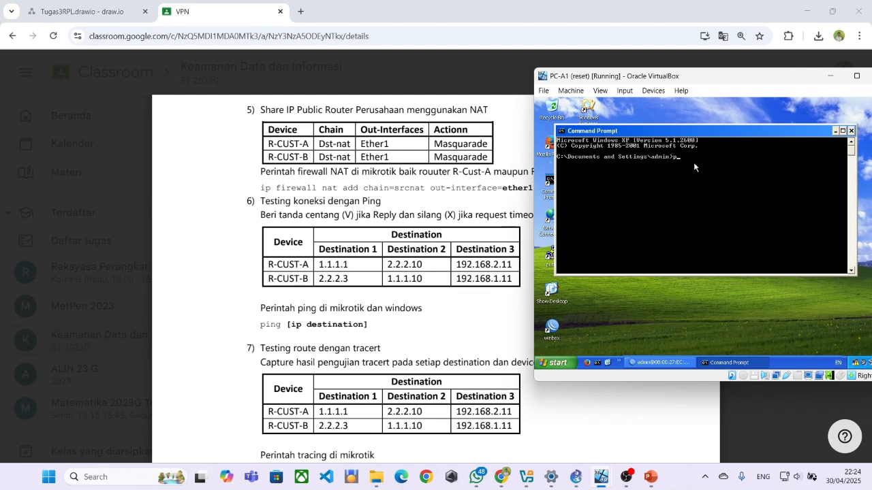
type("ping 1.1.1.1")
key("Return")
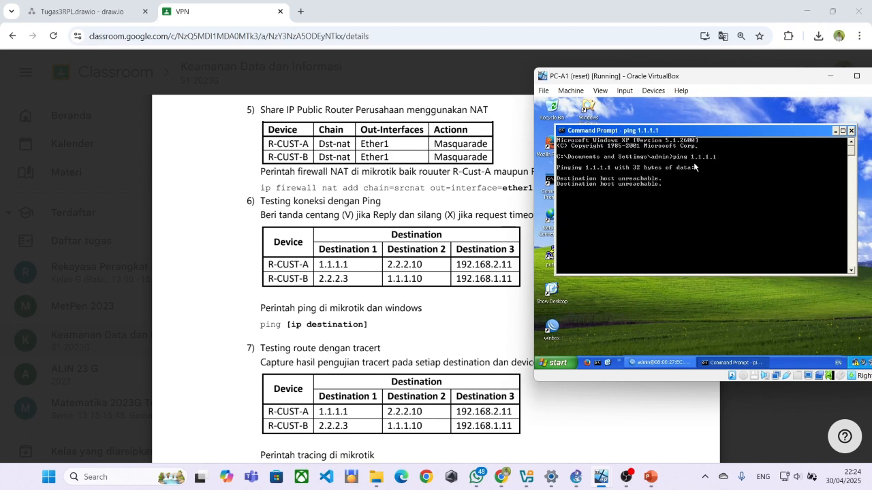
key("ctrl+x")
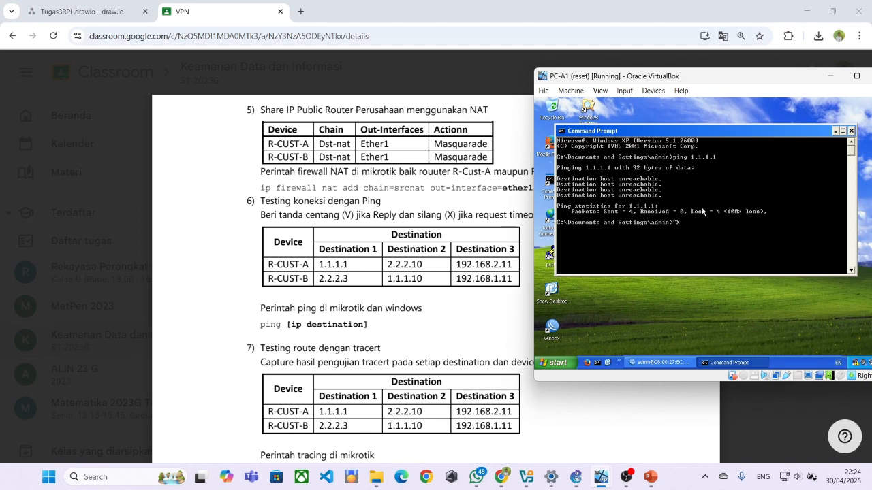
Ping 2.2.2.10 and 192.168.2.11 from PC-A1; both show destination host unreachable.
type("pi")
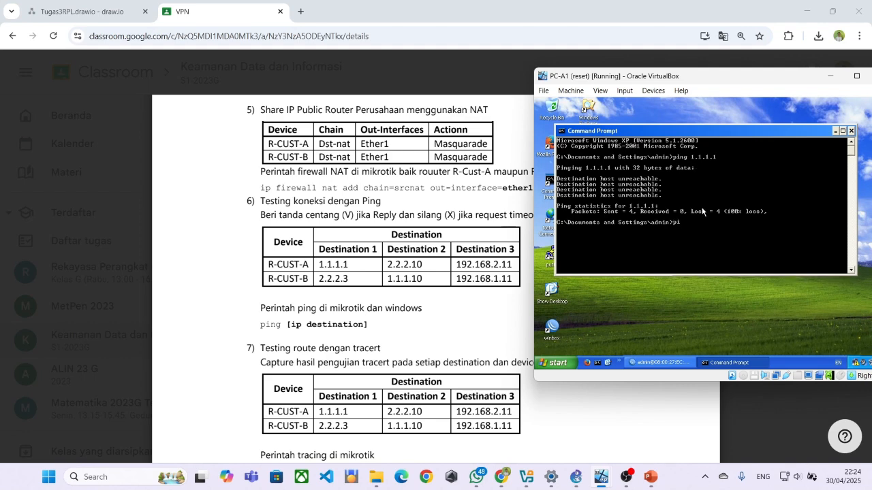
type("ng 2.2.2.10")
key("Return")
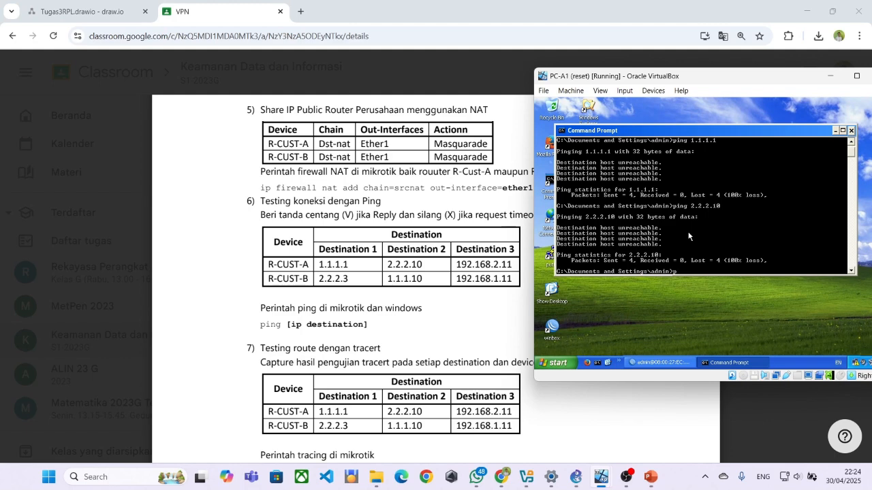
type("192.168.2")
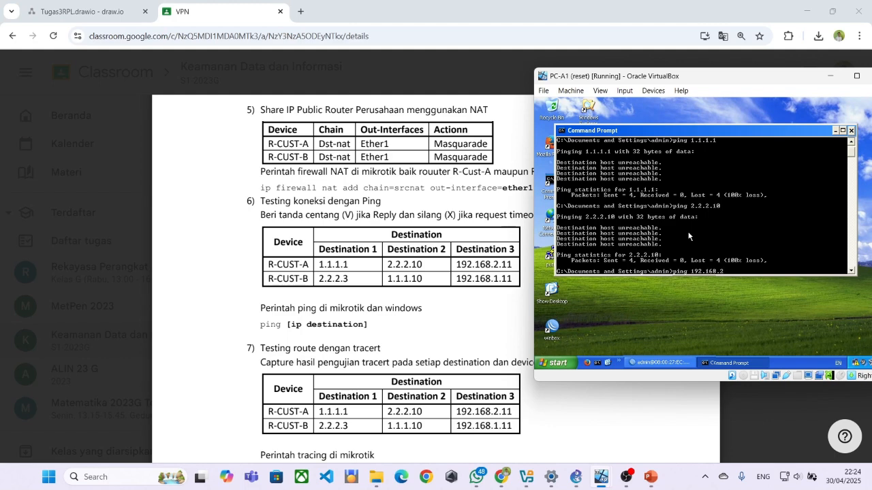
type("11")
key("Return")
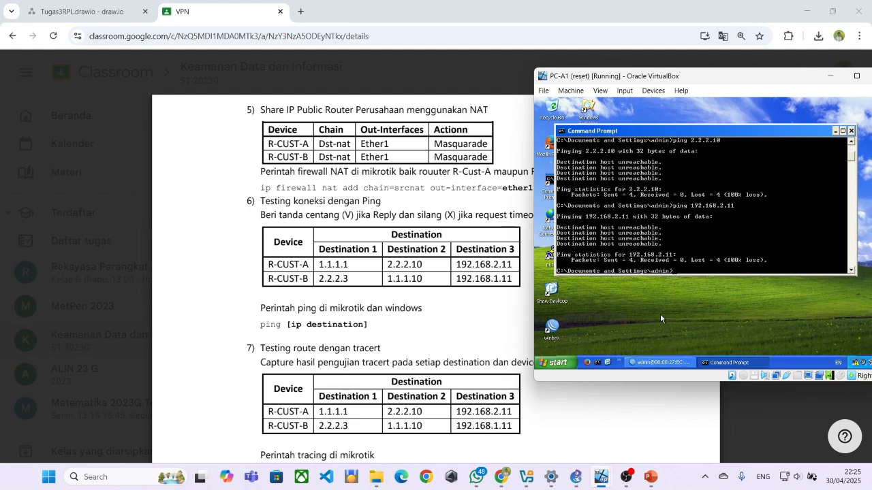
mouse_move(600, 480)
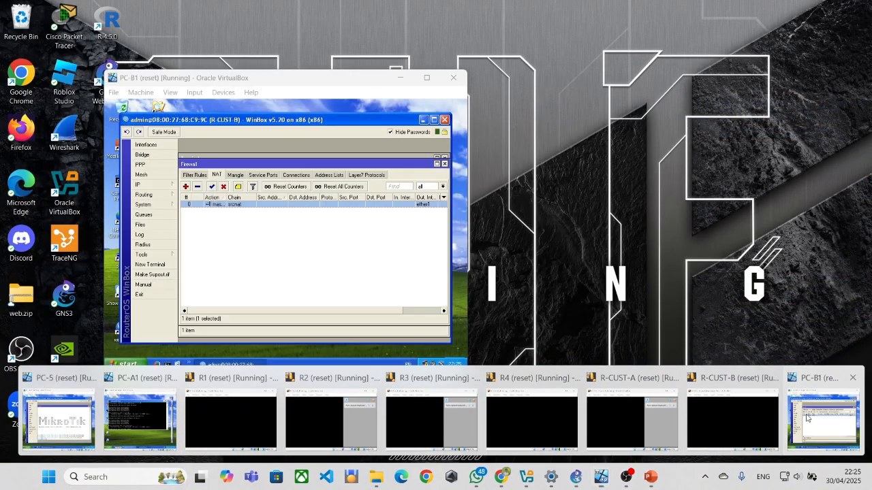
Bring PC-B1 forward and close WinBox's Firewall and Route List windows.
left_click(823, 419)
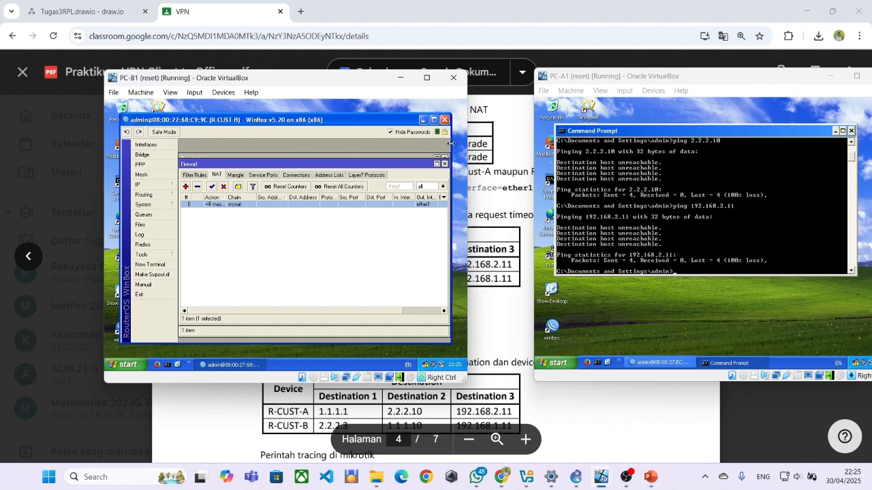
left_click(444, 164)
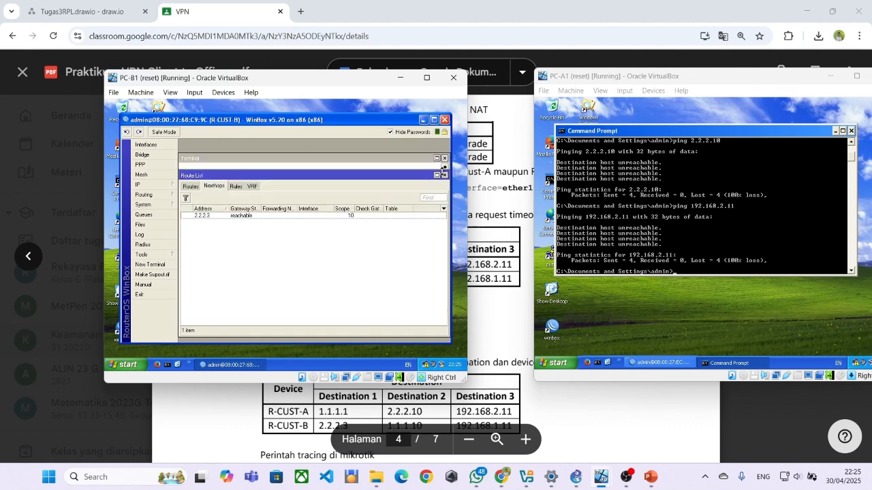
left_click(444, 176)
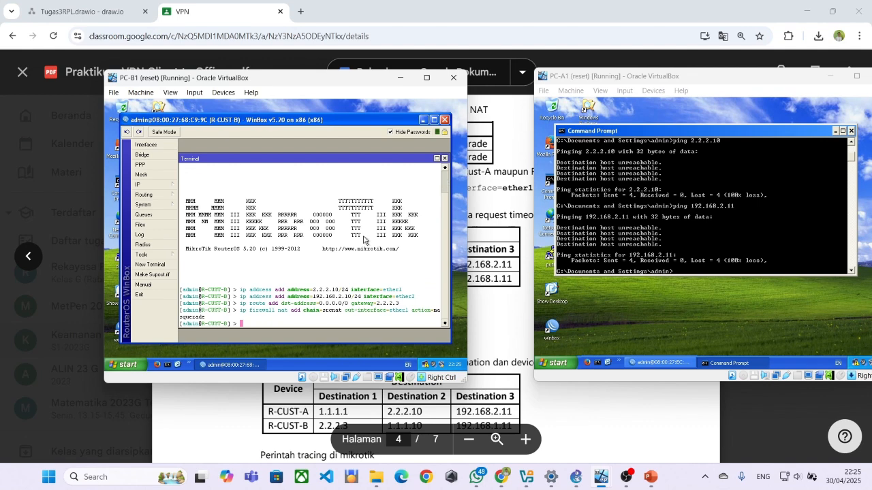
From R-CUST-B's terminal, ping 2.2.2.3 and 1.1.1.10 successfully, then start typing ping 192.168.1.10.
type("ping")
left_click_drag(299, 79, 662, 104)
type("2.2")
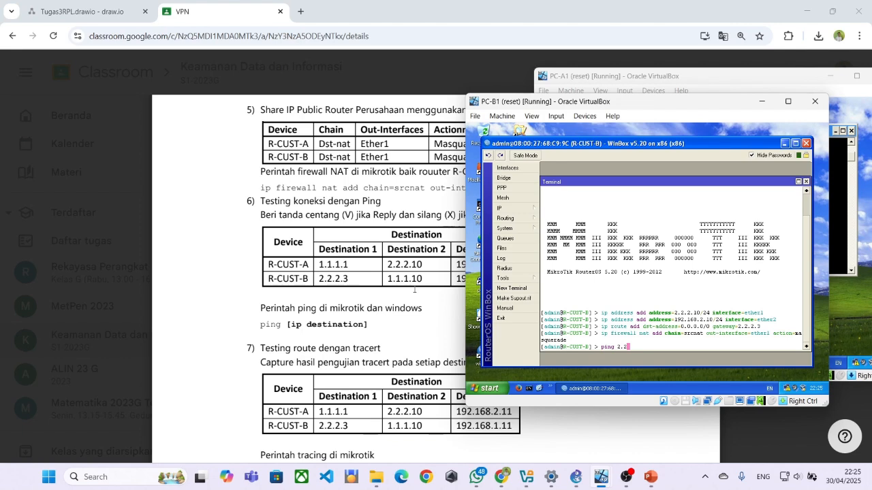
type(".3")
key("Return")
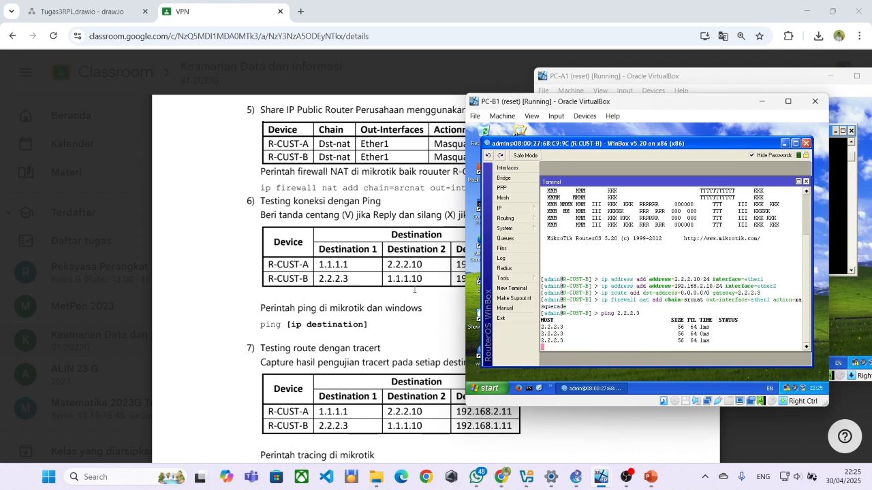
key("ctrl+c")
type("pi")
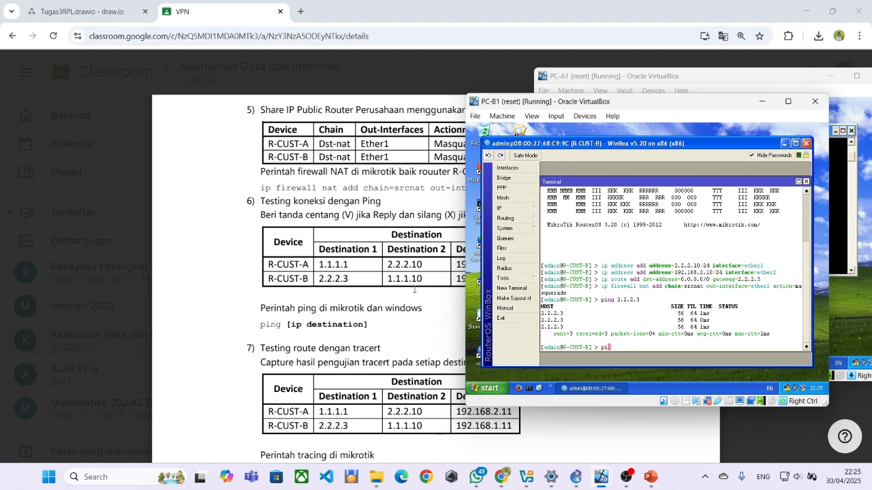
type("ng 1.1.1.10")
key("Return")
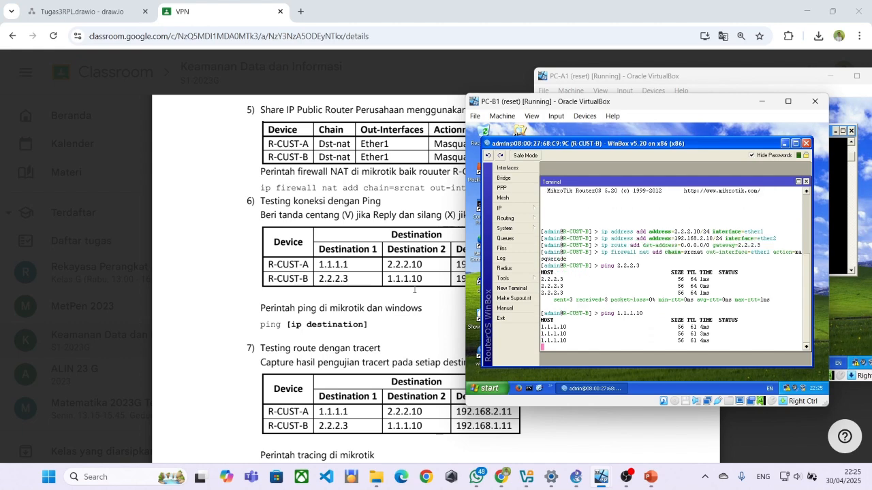
type("ping 192.1")
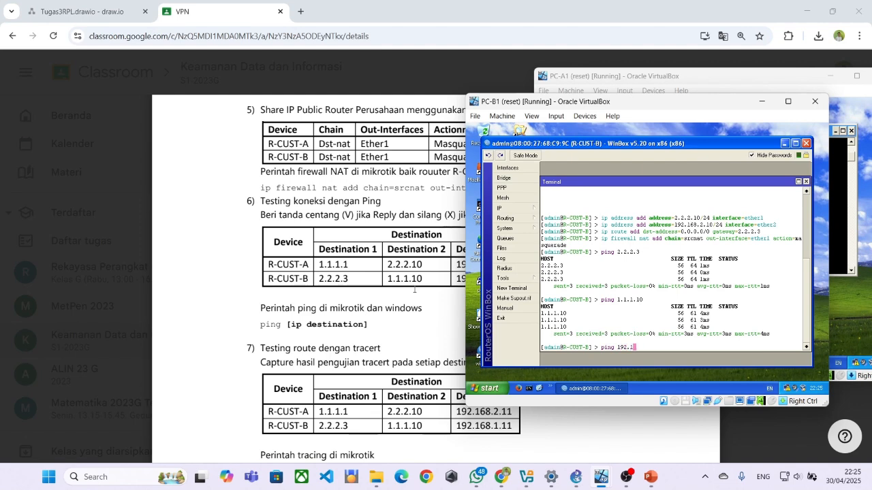
type("68.1.10")
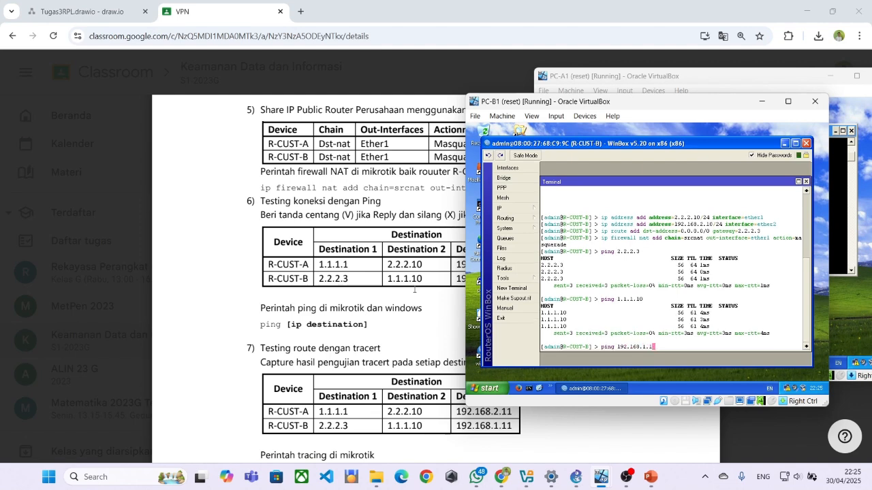
Scroll the Praktikum VPN PDF to page 5's Create user step with 10.10.10.1 and 10.10.10.2.
left_click(374, 289)
scroll(385, 284, "down", 3)
scroll(386, 283, "down", 15)
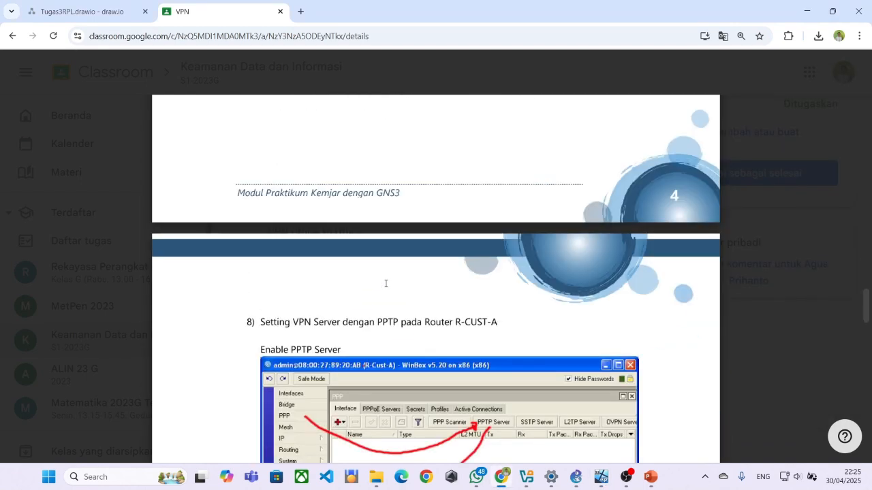
scroll(386, 283, "down", 6)
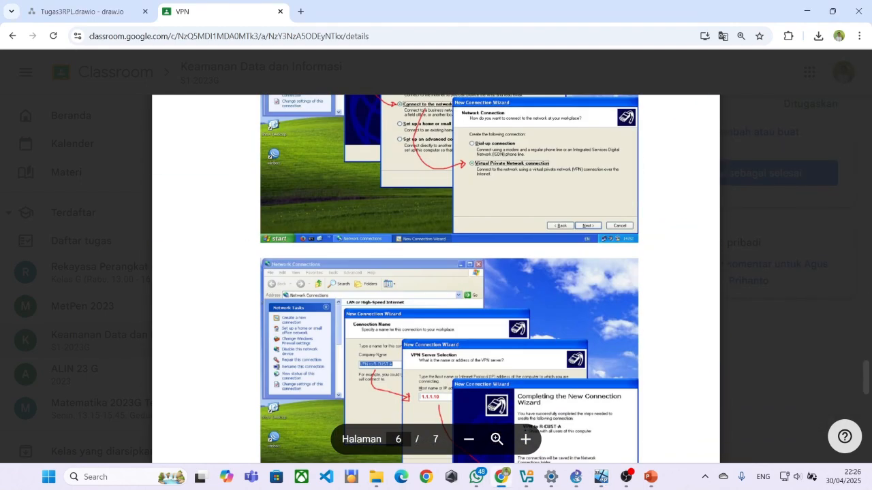
scroll(386, 284, "up", 10)
scroll(391, 289, "up", 12)
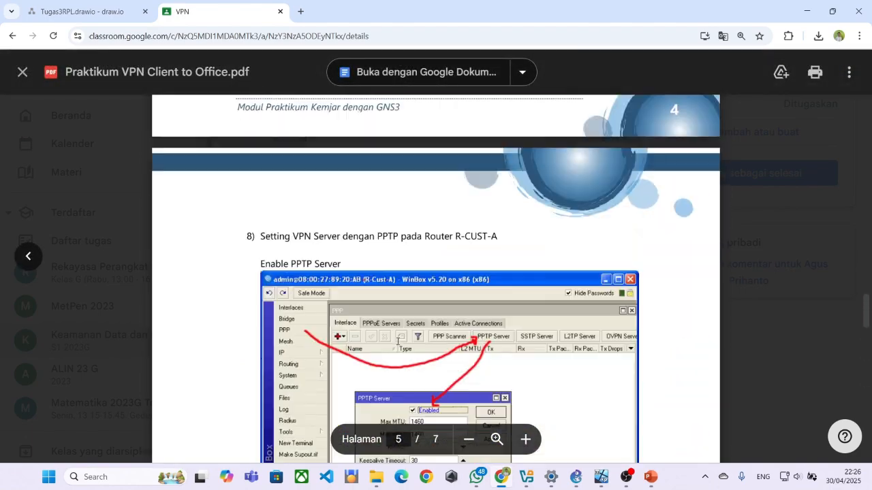
scroll(422, 391, "up", 10)
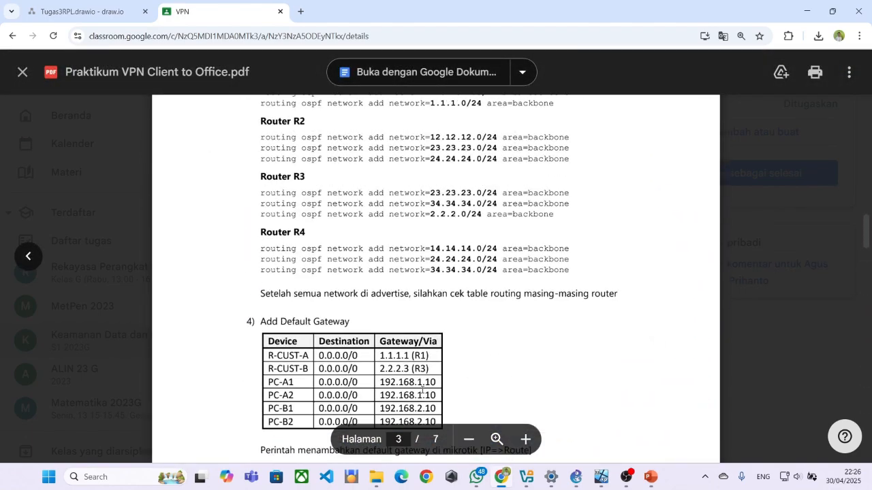
scroll(423, 379, "down", 4)
scroll(424, 379, "up", 10)
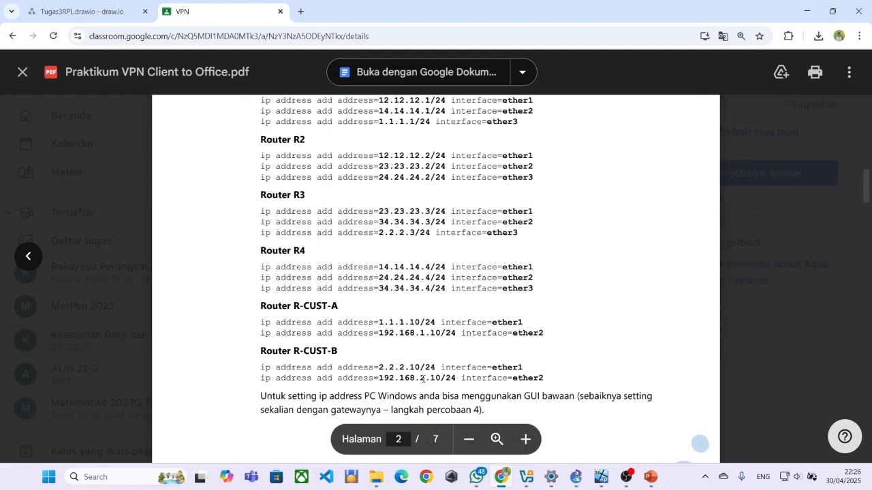
scroll(423, 379, "up", 8)
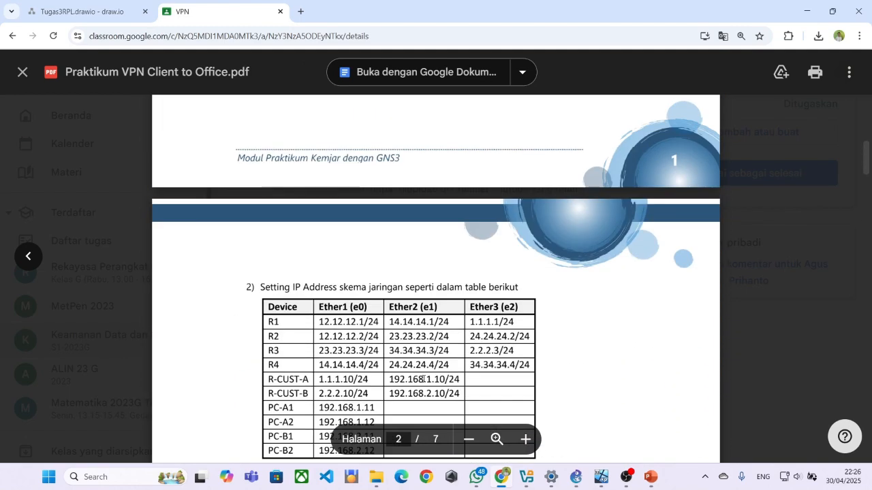
scroll(422, 378, "up", 5)
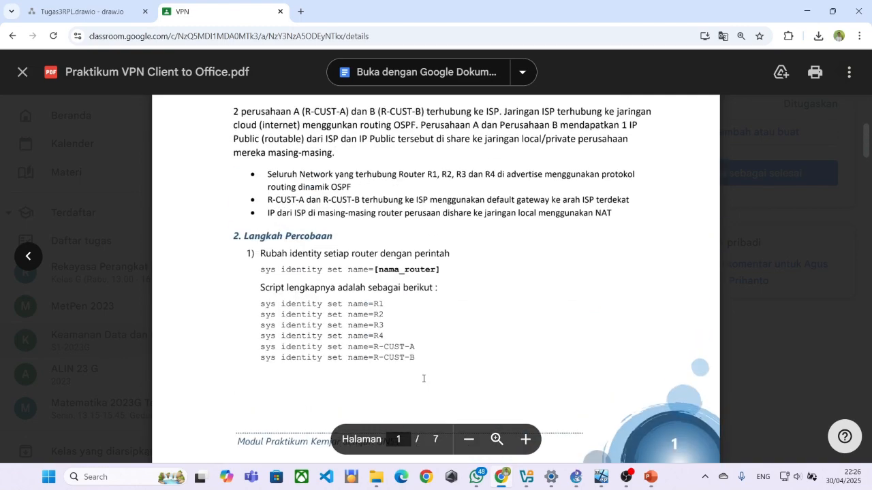
scroll(423, 379, "up", 3)
scroll(423, 379, "up", 3)
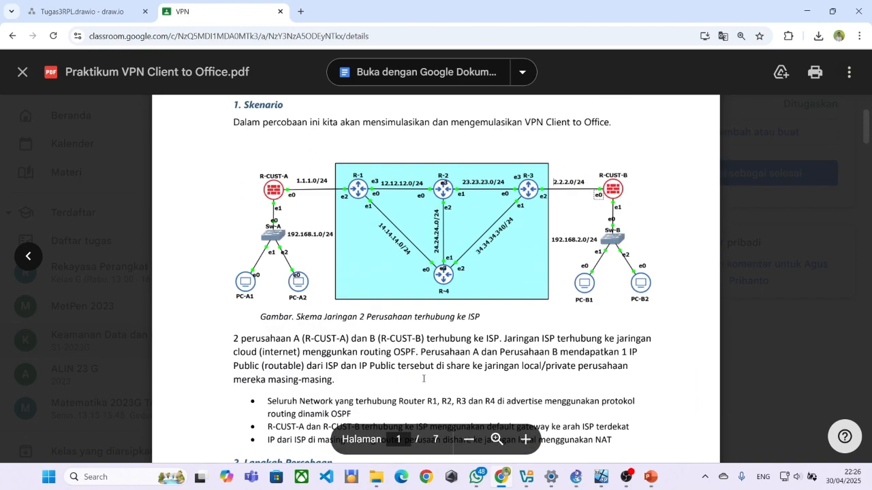
scroll(423, 379, "down", 20)
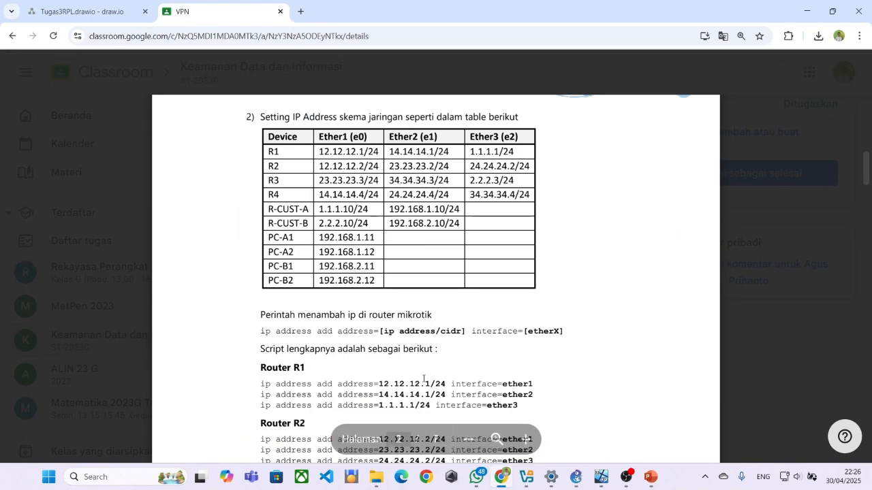
scroll(423, 378, "down", 20)
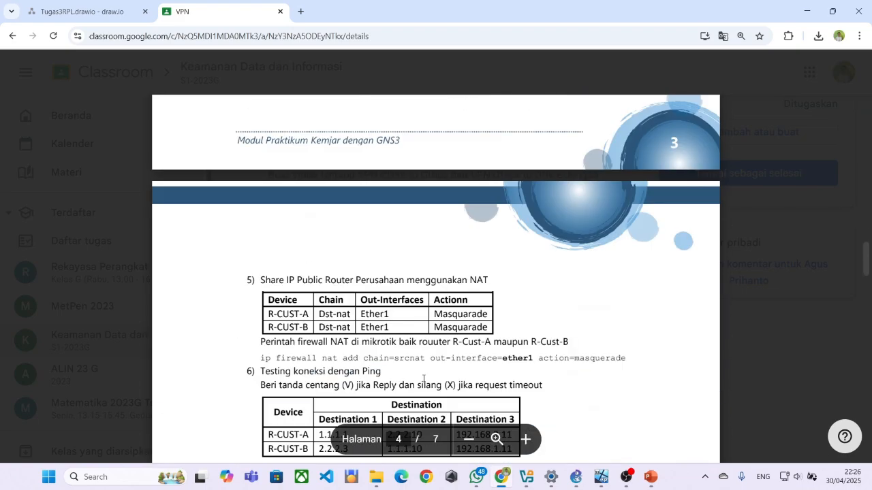
scroll(423, 373, "down", 20)
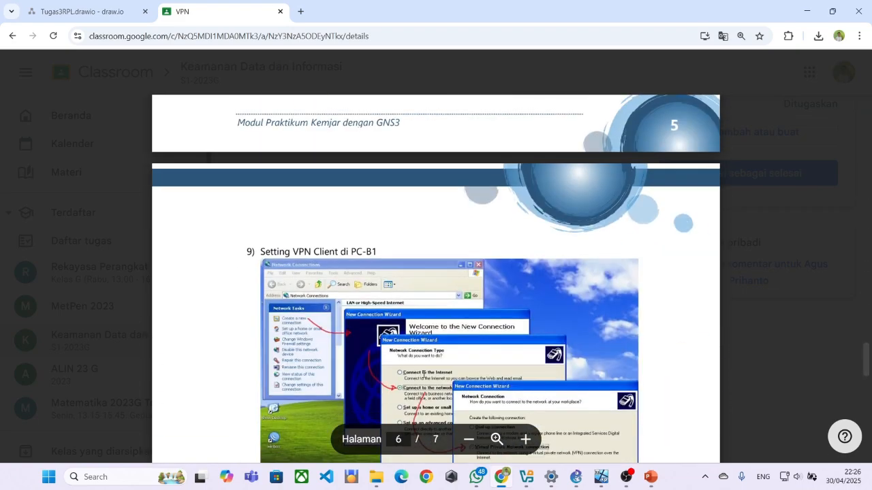
scroll(423, 374, "down", 20)
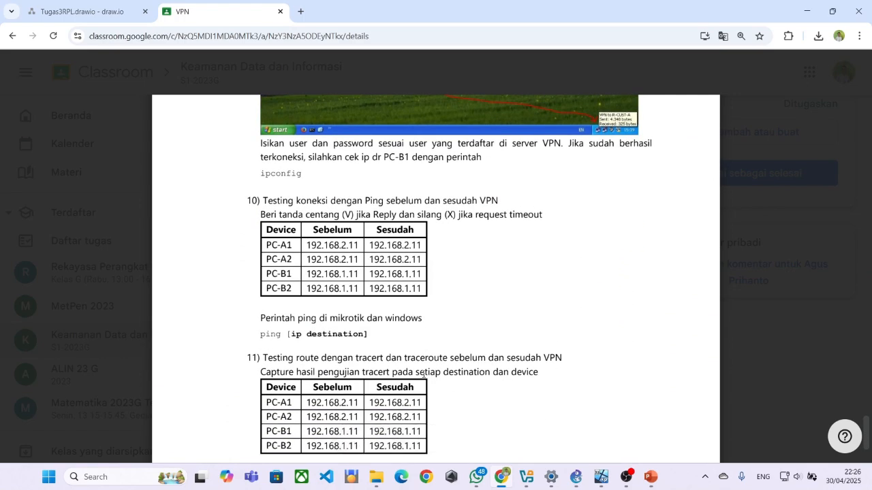
scroll(423, 374, "up", 3)
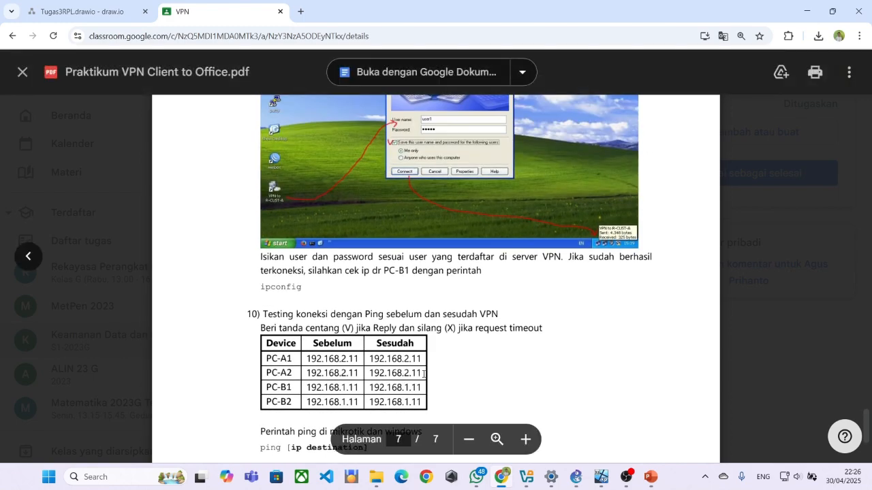
scroll(427, 345, "up", 3)
scroll(416, 313, "down", 6)
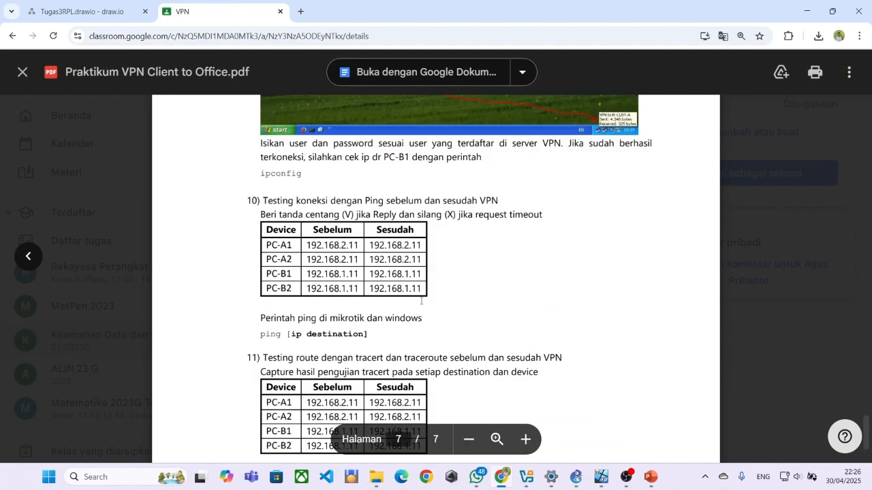
scroll(421, 301, "up", 20)
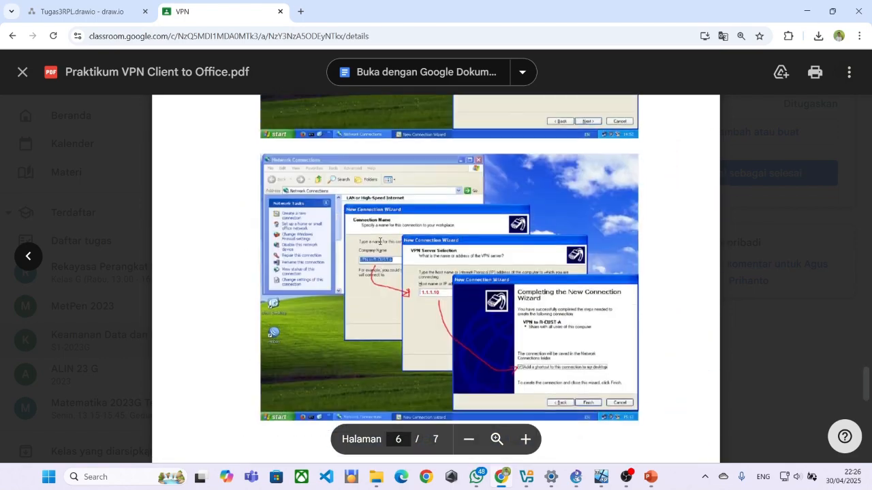
scroll(379, 239, "up", 10)
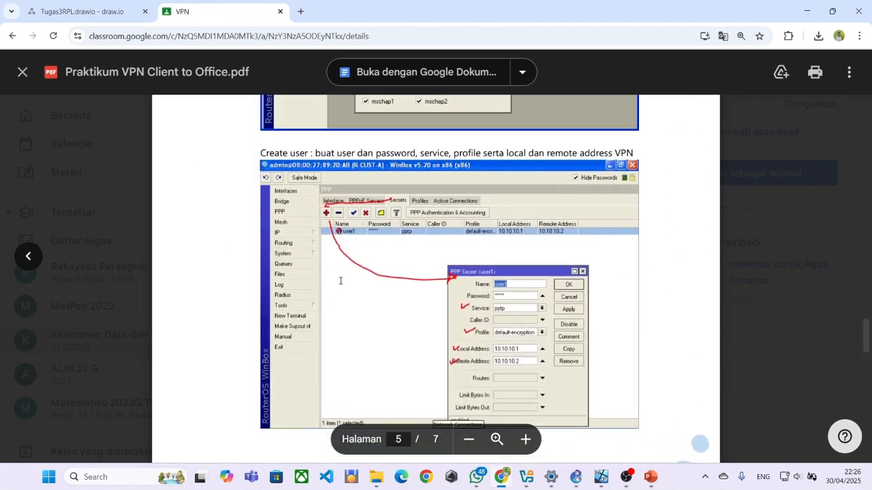
scroll(389, 230, "up", 3)
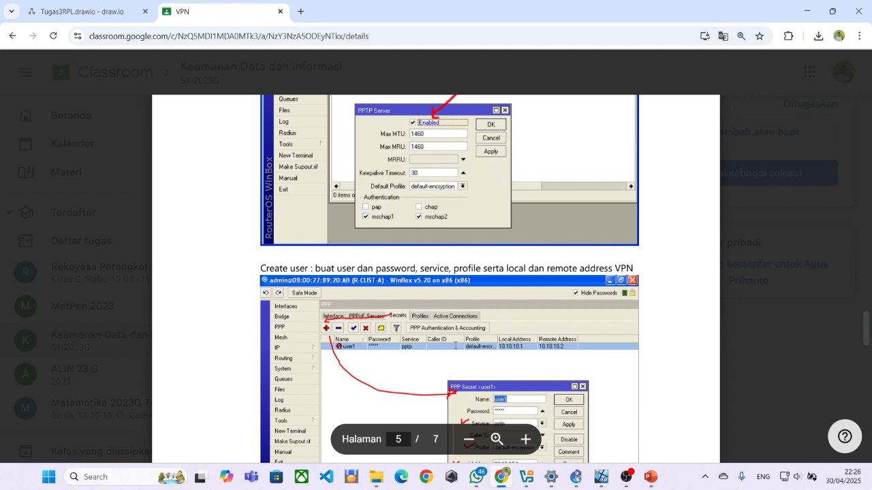
scroll(452, 334, "down", 1)
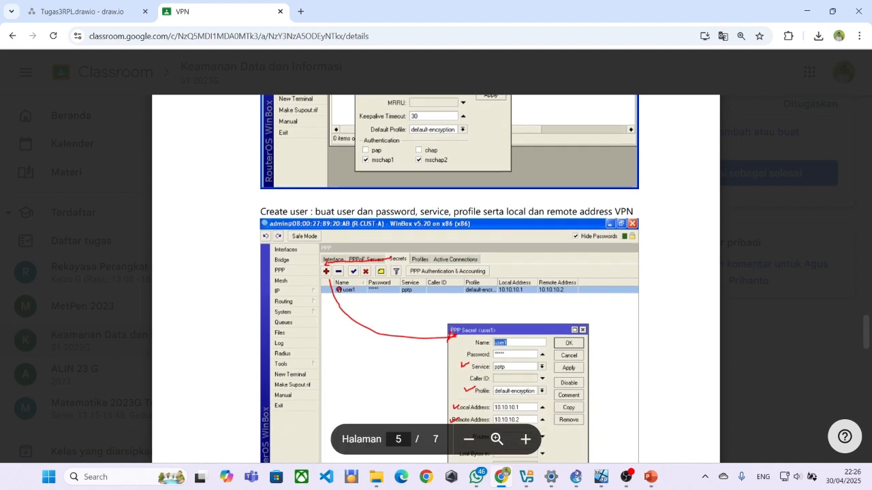
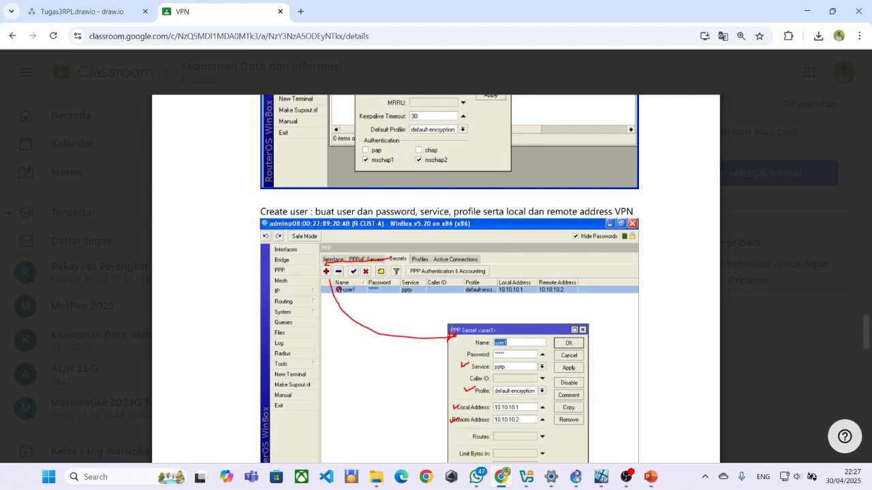
Scroll the lab PDF back from page 5 up to page 3's Add Default Gateway table.
scroll(321, 283, "up", 10)
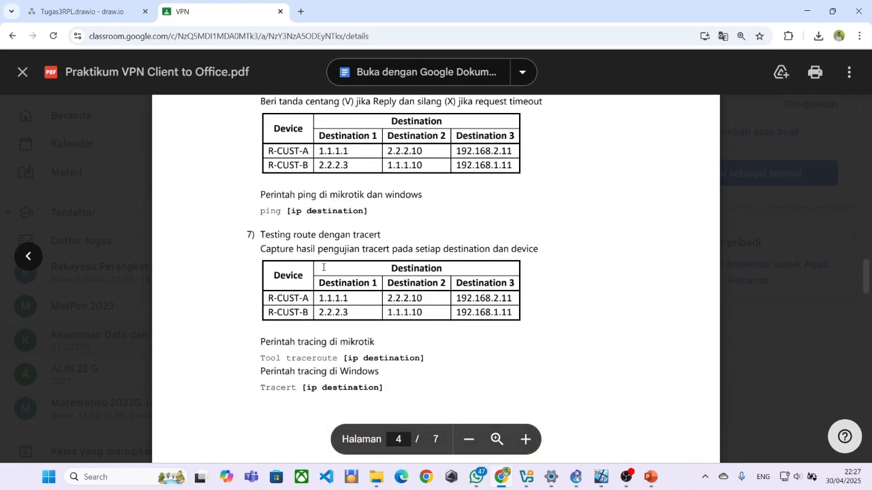
scroll(322, 284, "up", 3)
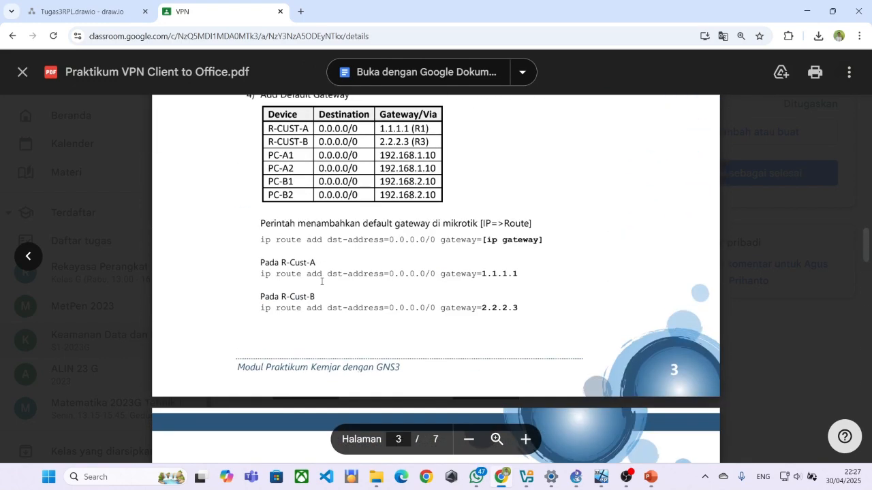
scroll(323, 283, "up", 1)
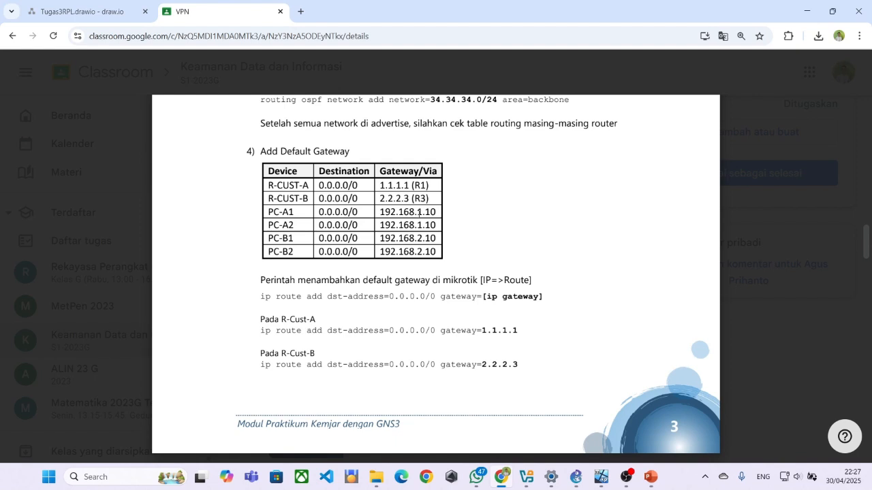
scroll(419, 213, "down", 1)
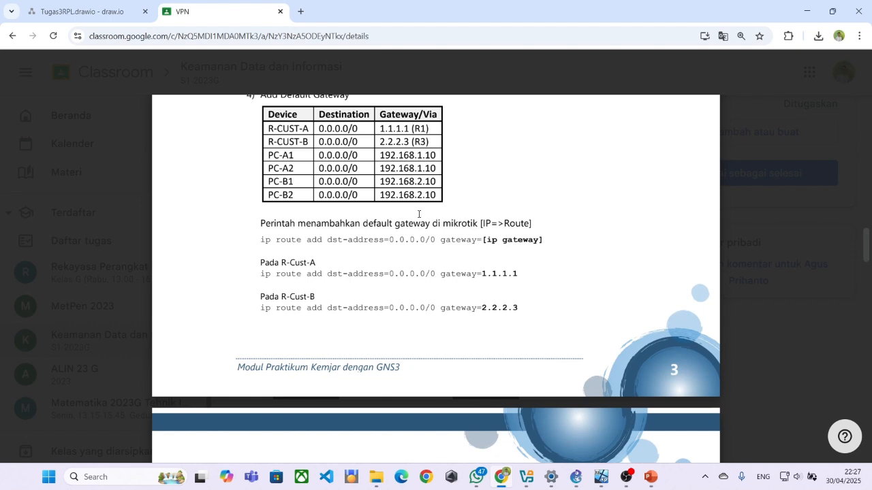
scroll(418, 214, "down", 2)
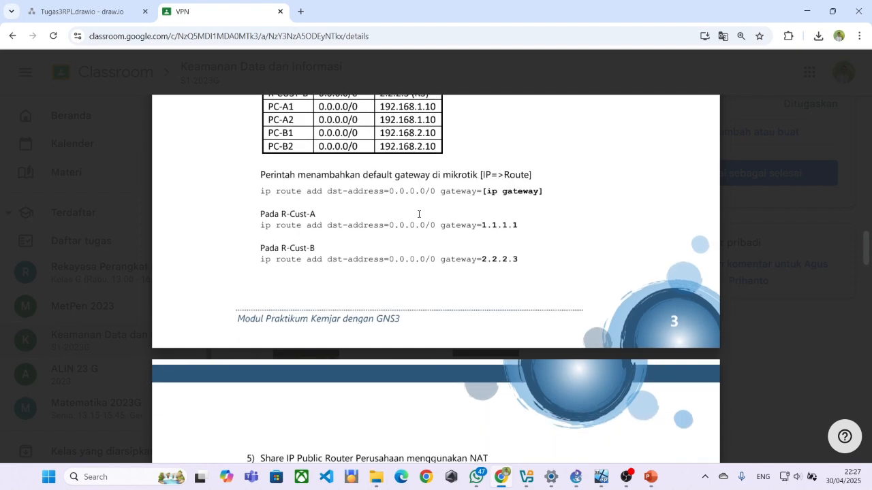
scroll(418, 225, "up", 1)
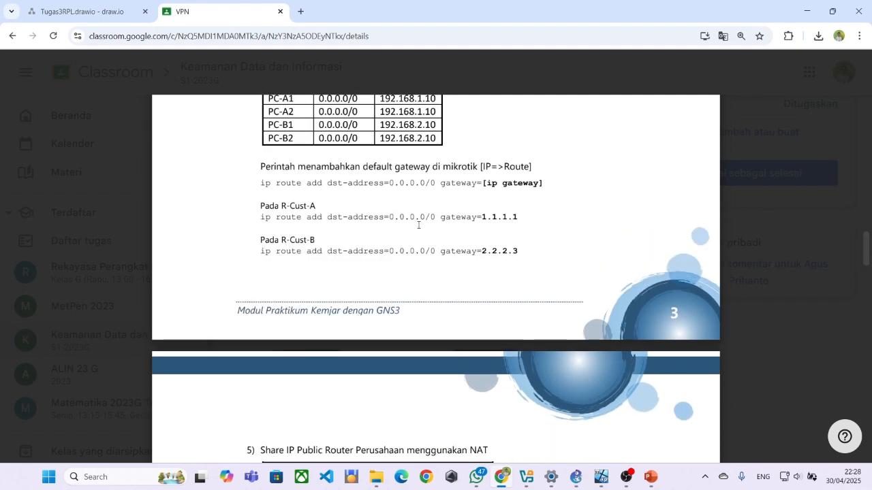
scroll(418, 225, "up", 1)
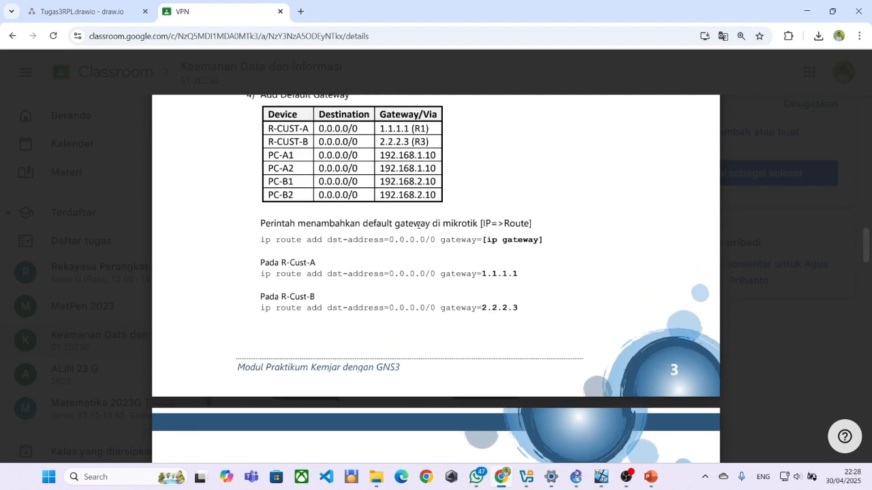
scroll(418, 225, "up", 1)
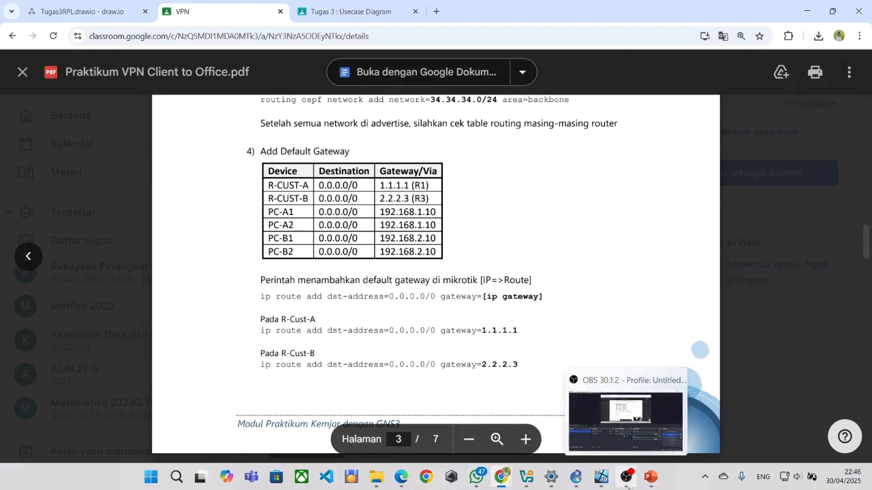
On PC-A1, switch the connection's TCP/IP settings to a manually entered IP address.
mouse_move(599, 480)
left_click(579, 416)
left_click(667, 304)
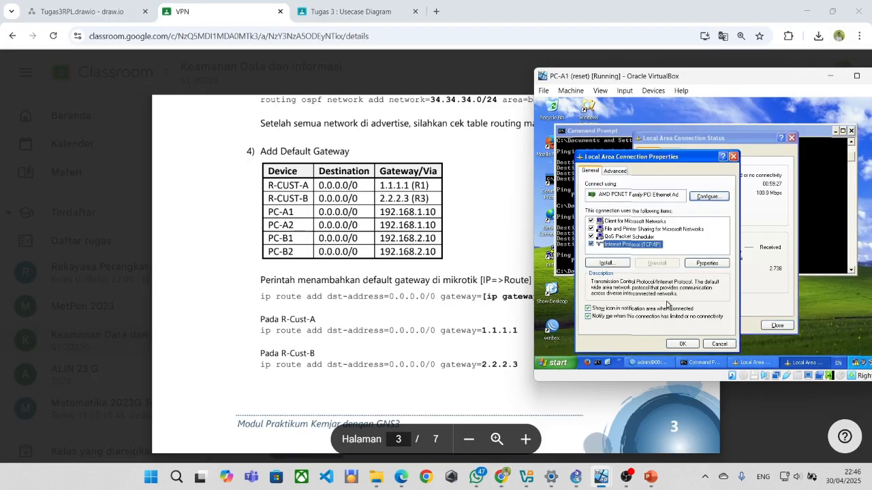
double_click(639, 247)
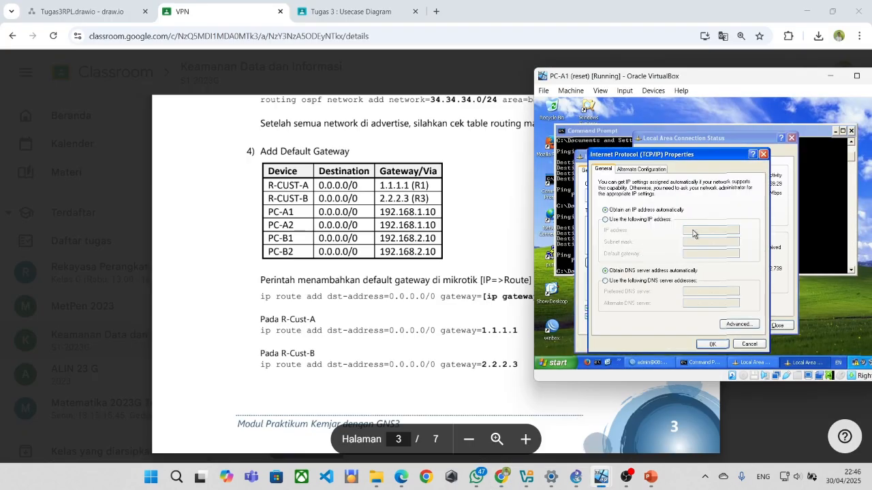
left_click(627, 220)
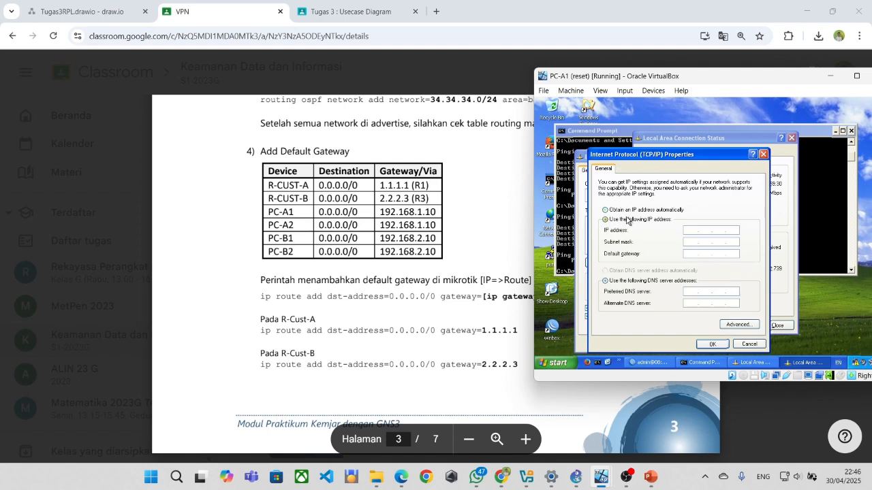
Enter IP 192.168.1.11, mask 255.255.255.0, gateway 192.168.1.10, confirm, and close the status window.
left_click(695, 231)
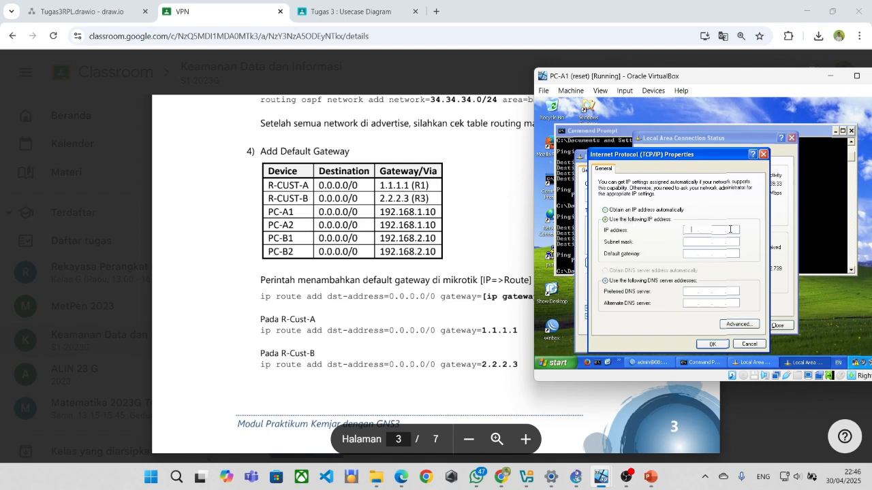
type("192 . 168 . 1 . 11")
key("Tab")
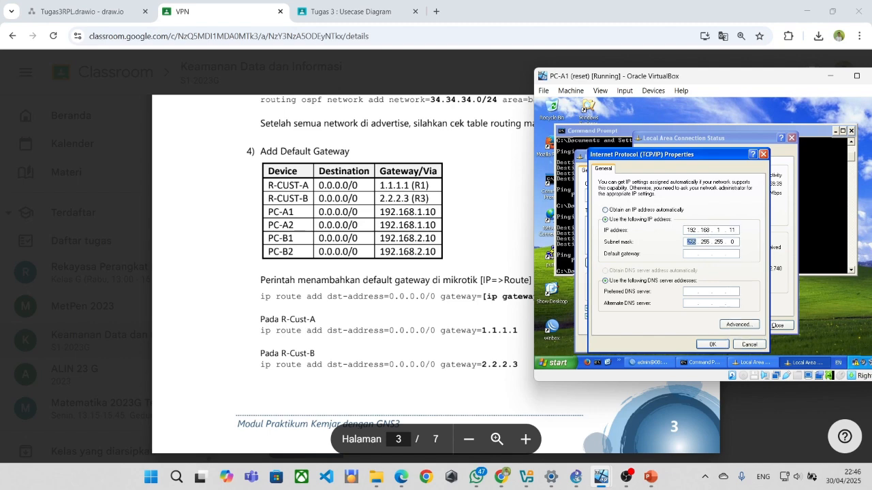
key("Tab")
type("192.168.")
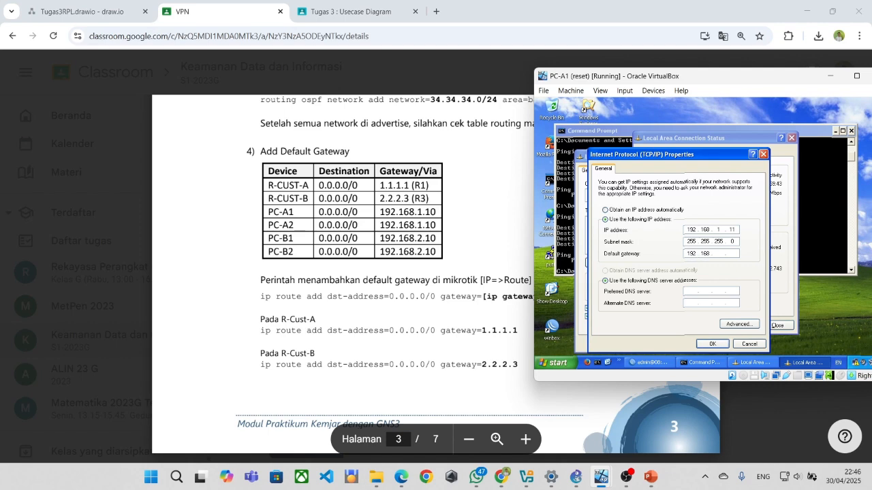
type("1.10")
left_click(713, 344)
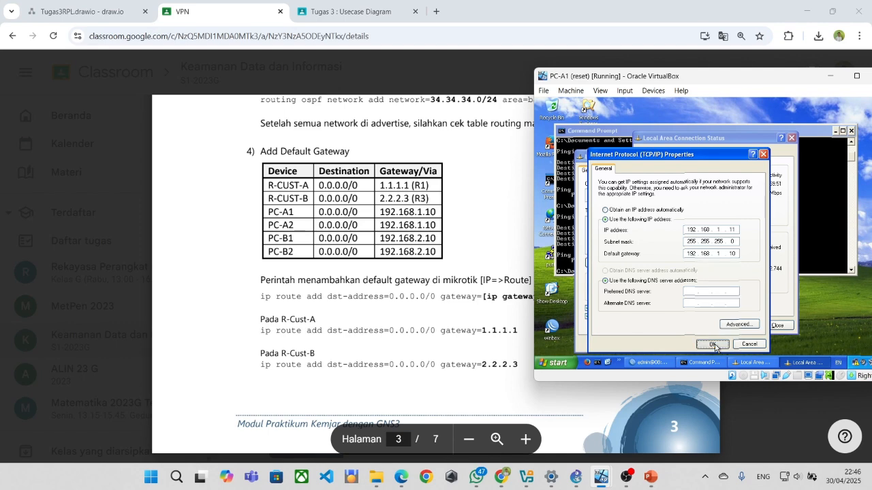
left_click(713, 345)
left_click(690, 345)
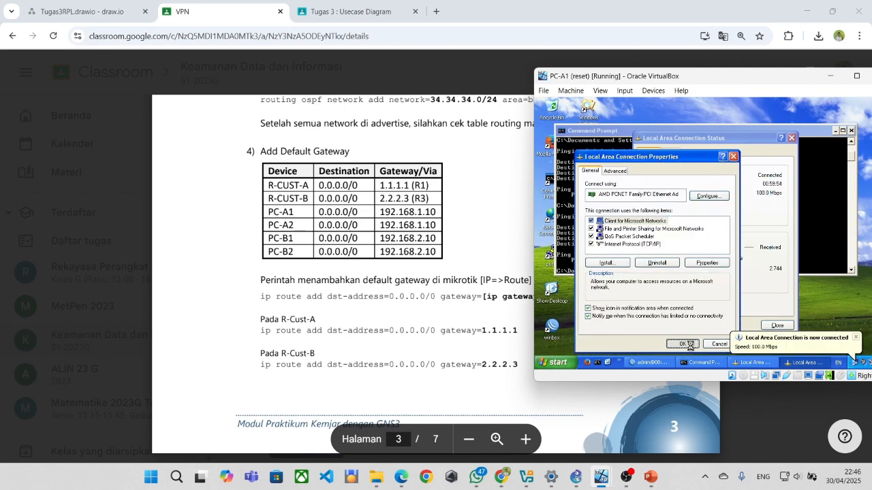
left_click(735, 365)
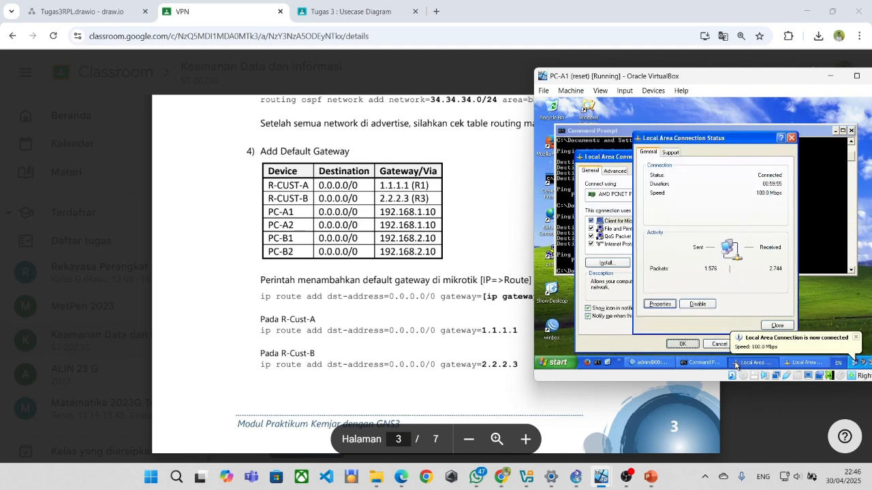
left_click(790, 139)
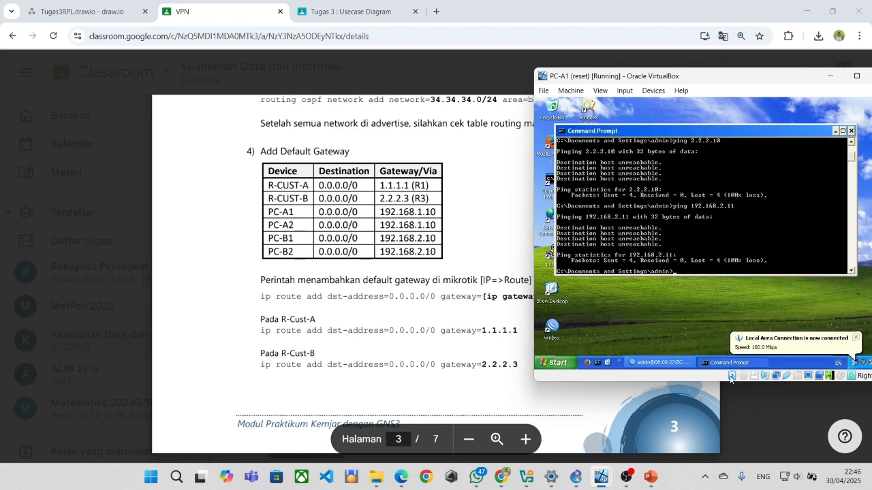
Switch to the PC-B1 machine and minimize WinBox.
mouse_move(600, 476)
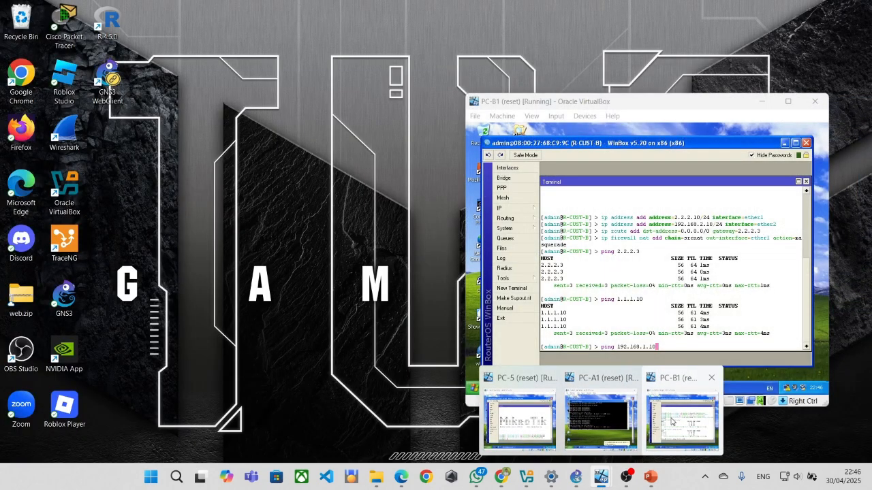
left_click(671, 422)
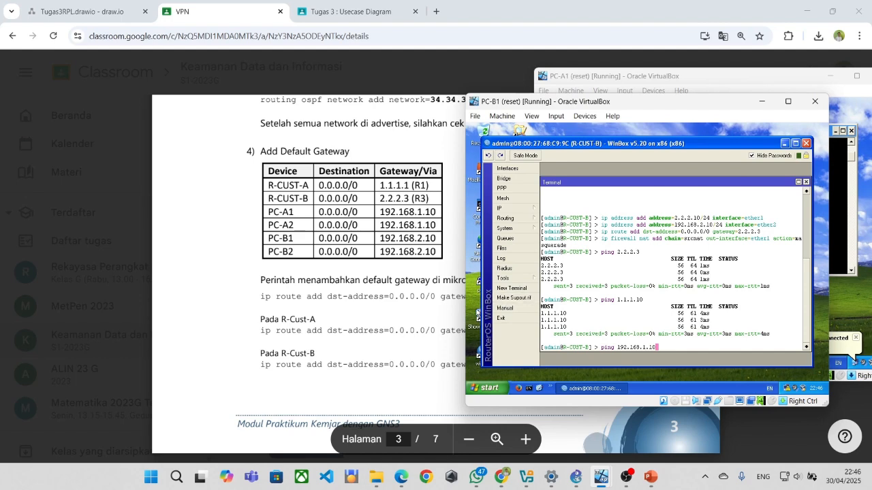
left_click(478, 313)
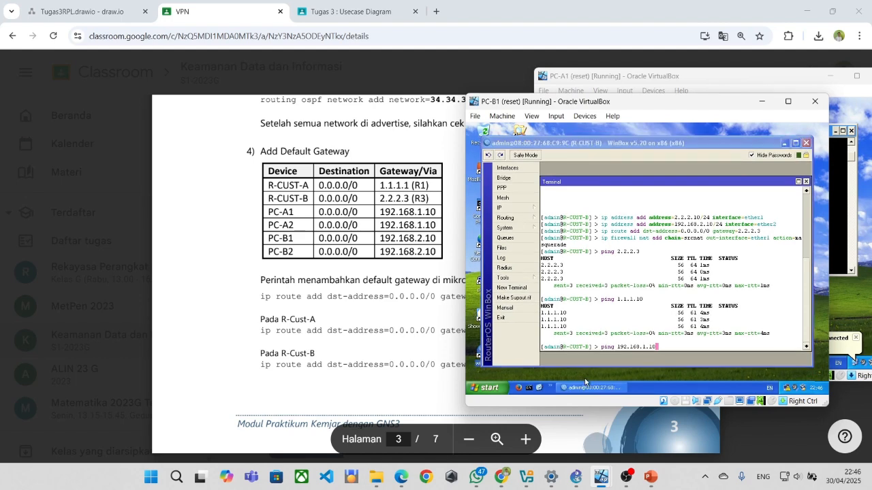
left_click(785, 143)
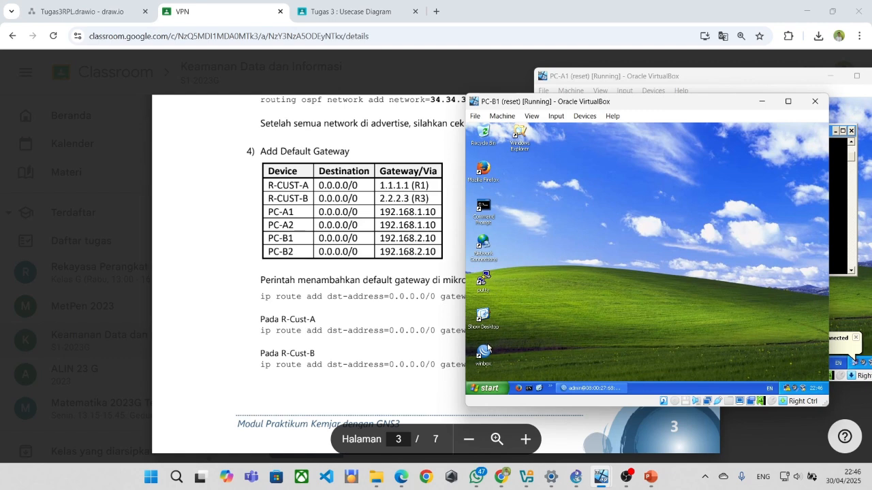
Give PC-B1's connection static IP 192.168.2.11, mask 255.255.255.0, gateway 192.168.2.10.
left_click(789, 387)
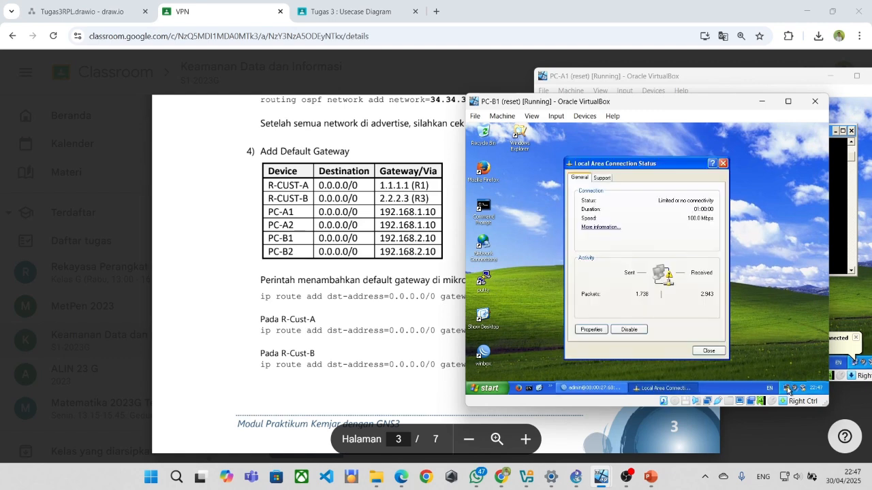
left_click(602, 345)
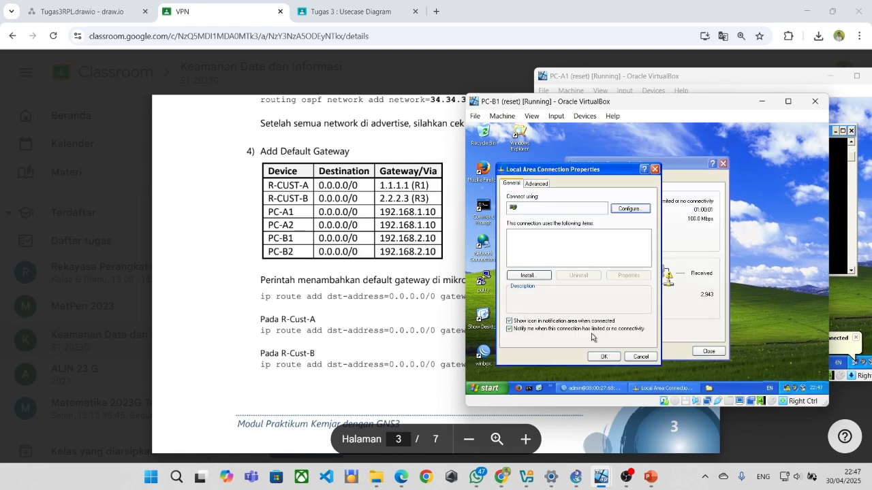
double_click(543, 263)
left_click(557, 245)
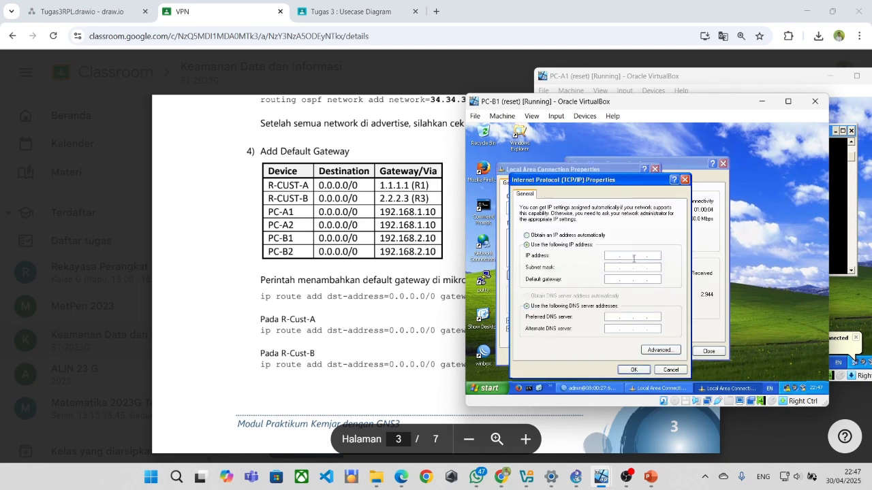
type("192 . 168 . 2 .")
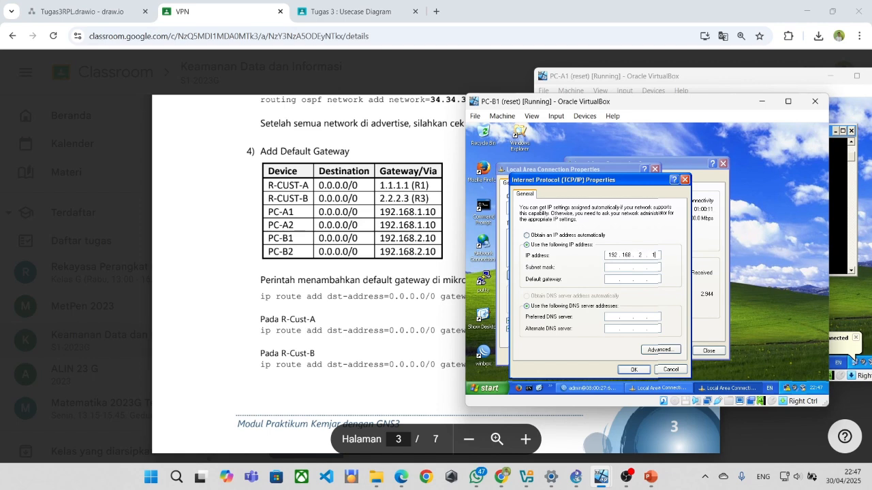
type("1")
key("Tab")
type("0")
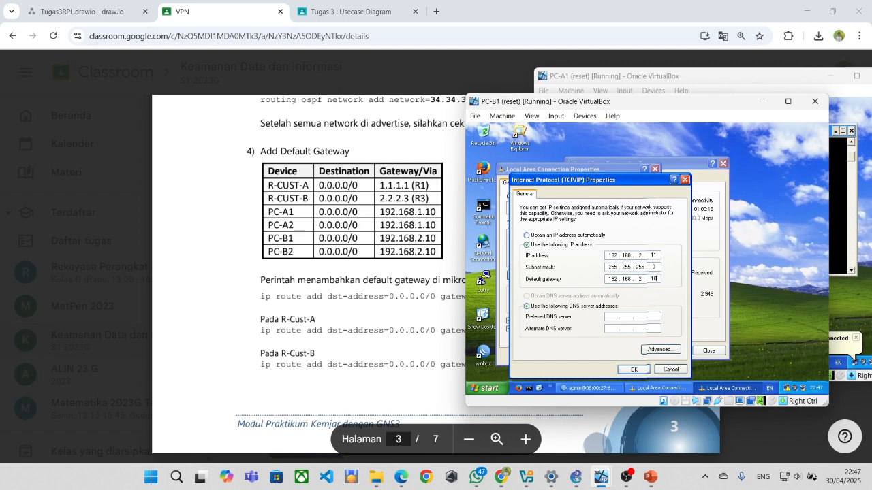
left_click(635, 369)
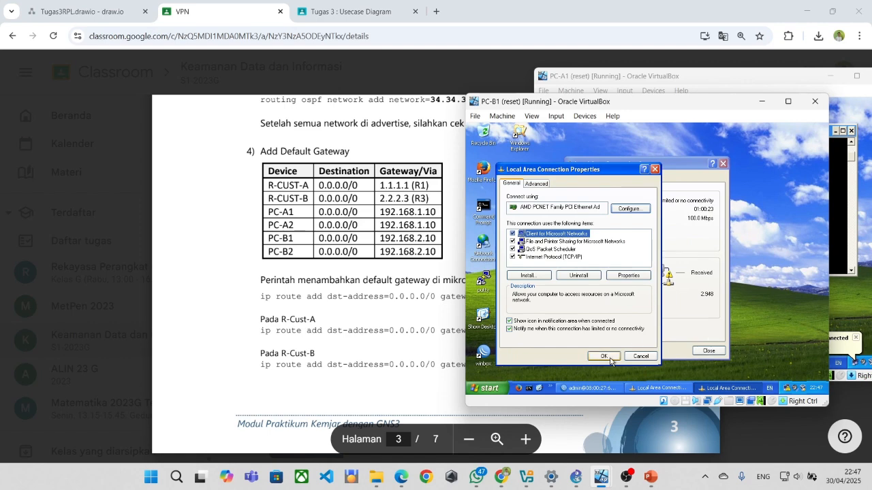
left_click(609, 359)
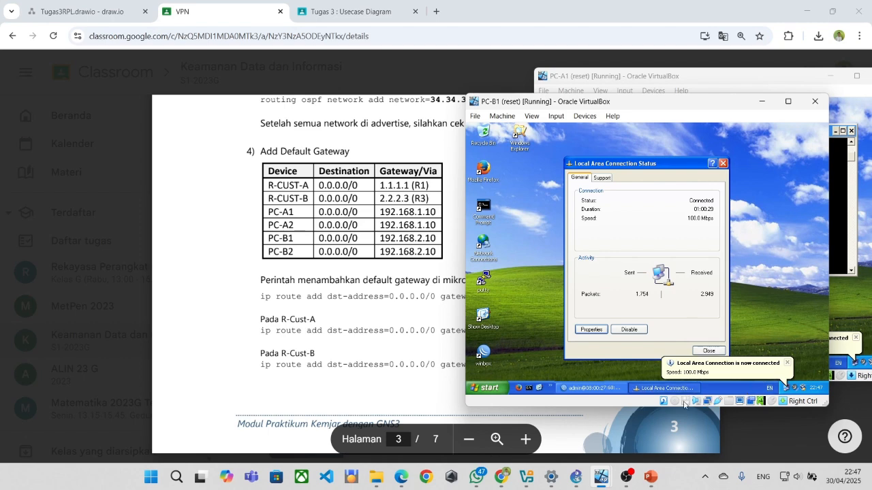
From VirtualBox Manager, show the running PC-B2 machine and dismiss its duplicate name error.
mouse_move(585, 478)
left_click(525, 476)
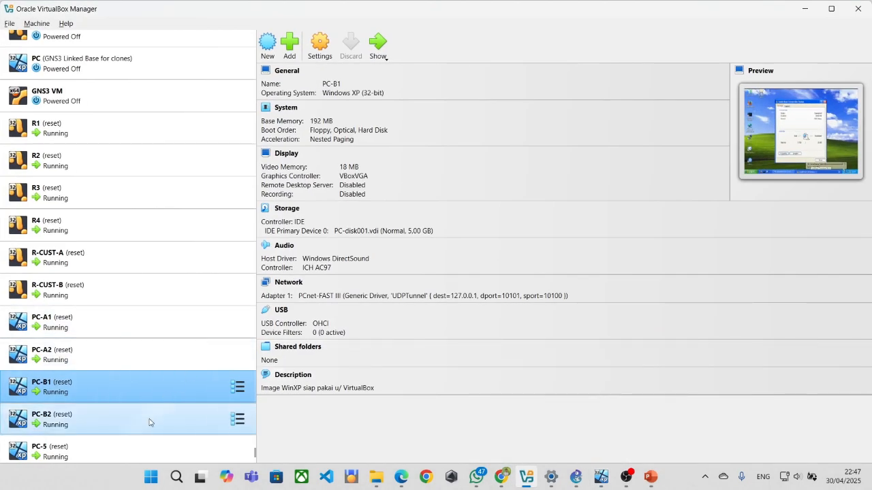
left_click(138, 360)
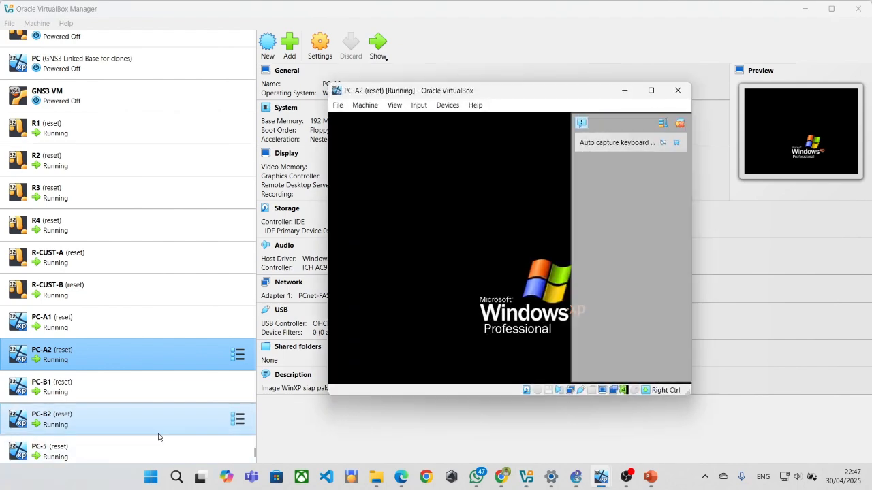
left_click(156, 429)
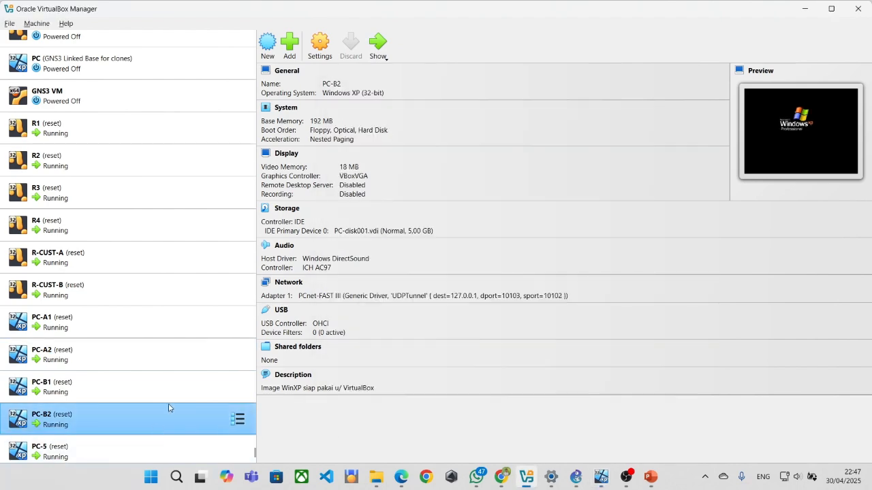
left_click(378, 44)
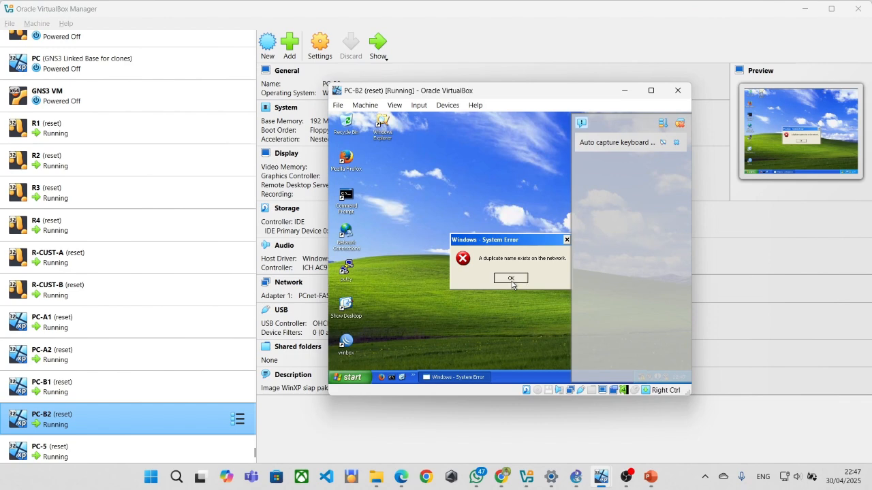
left_click(512, 282)
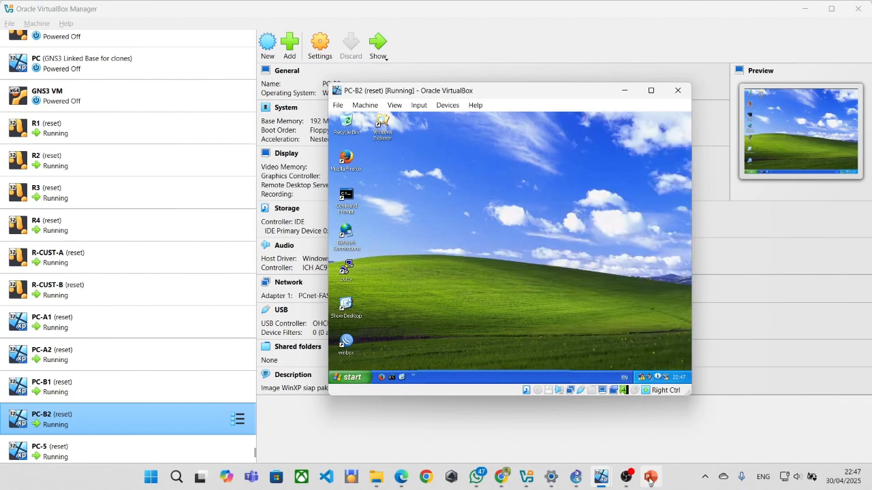
Bring PC-A2 forward, close the notification pane, and show its network connection status.
mouse_move(600, 477)
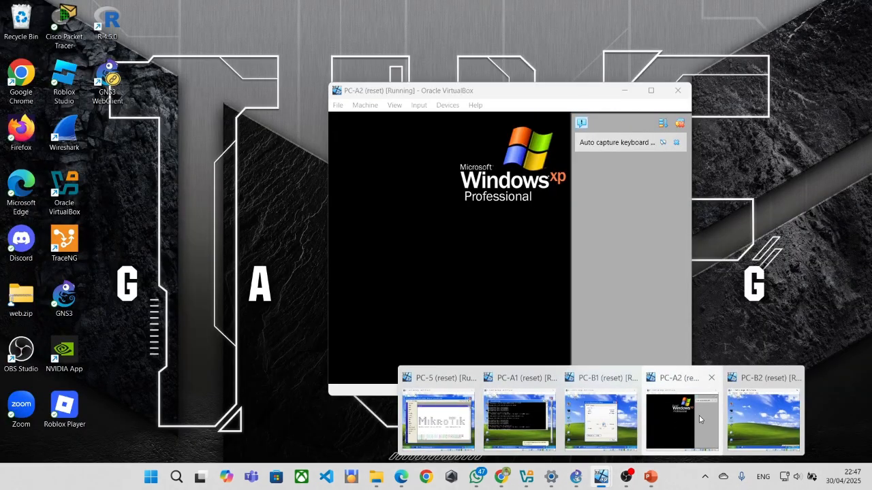
left_click(700, 415)
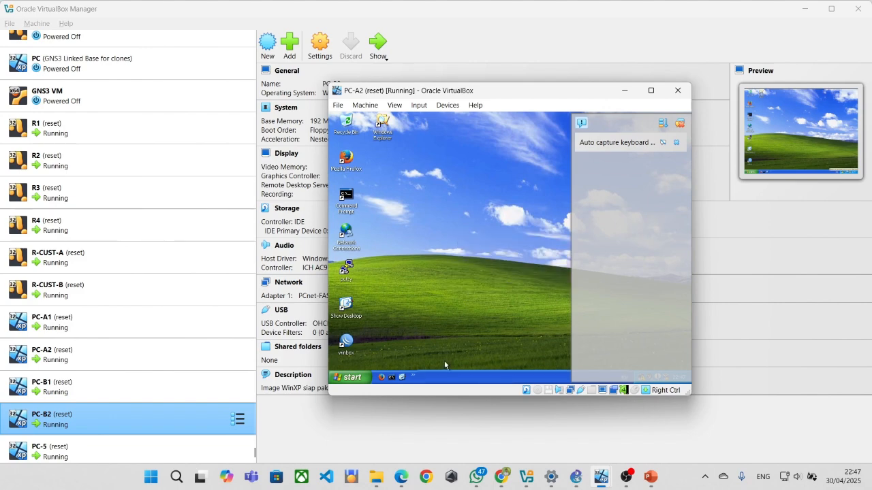
left_click(679, 123)
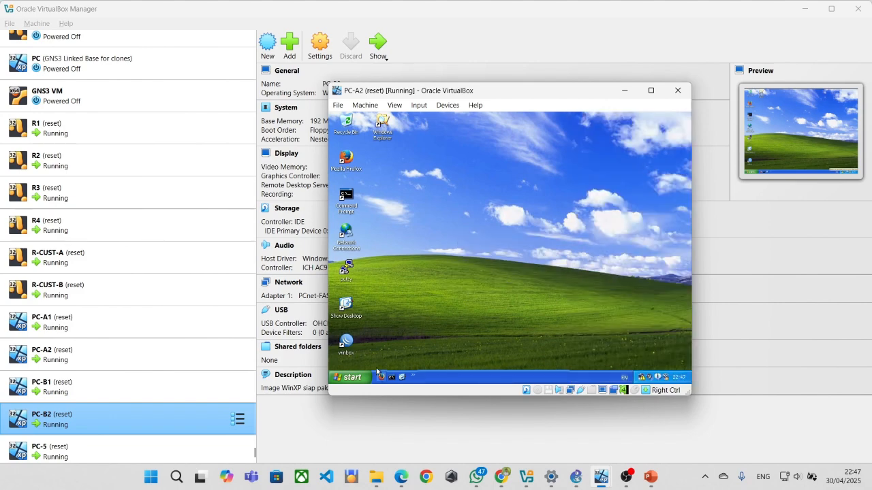
left_click(640, 377)
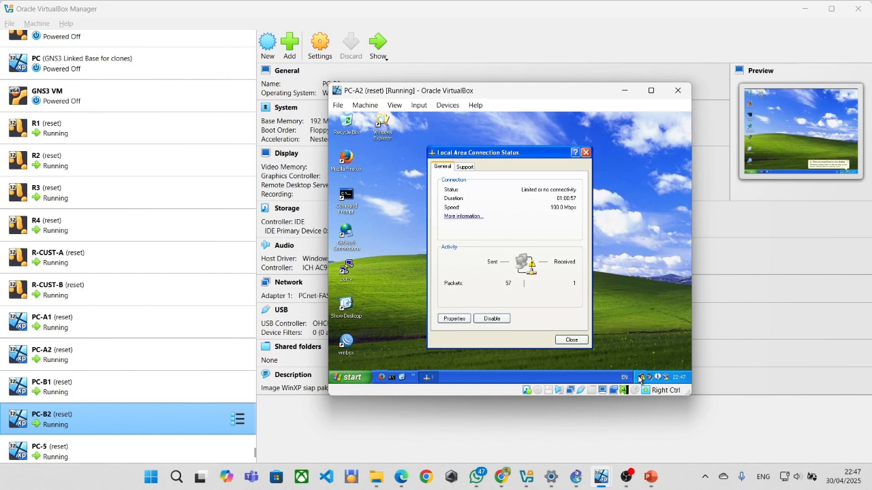
Set PC-A2's TCP/IP to static IP 192.168.1.12, mask 255.255.255.0, gateway 192.168.1.10.
left_click(455, 318)
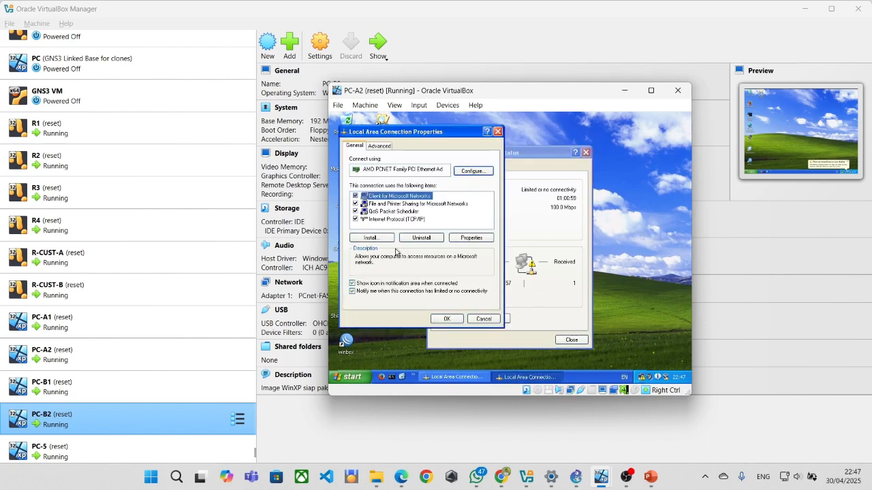
double_click(388, 219)
left_click(426, 230)
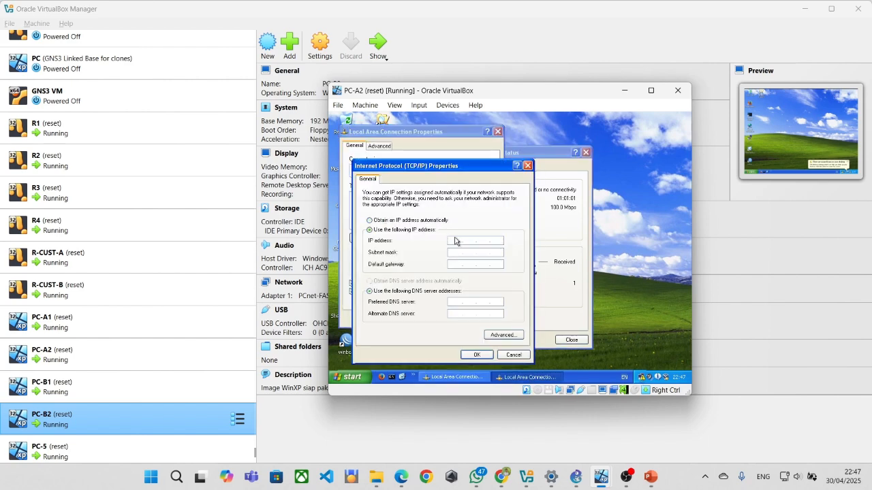
type("192.1..")
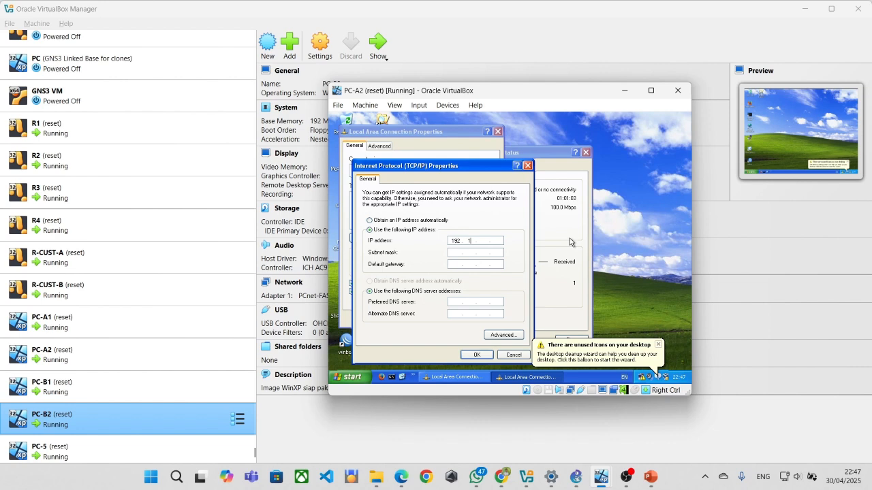
key("Tab")
key("Tab")
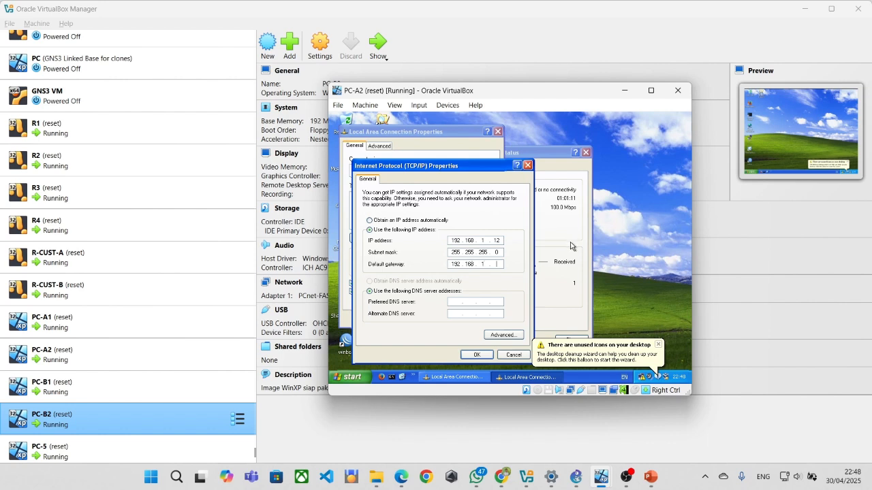
left_click(478, 355)
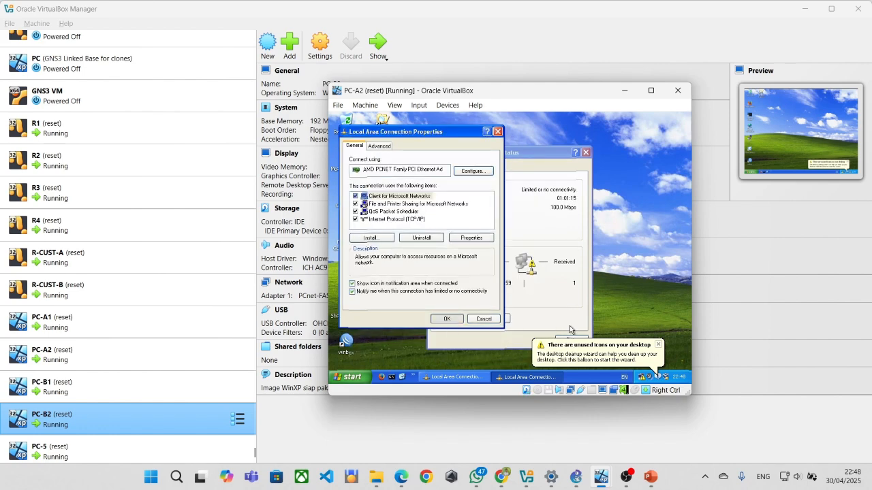
Dismiss the unused desktop icons notice and bring PC-B2's window forward.
left_click(658, 345)
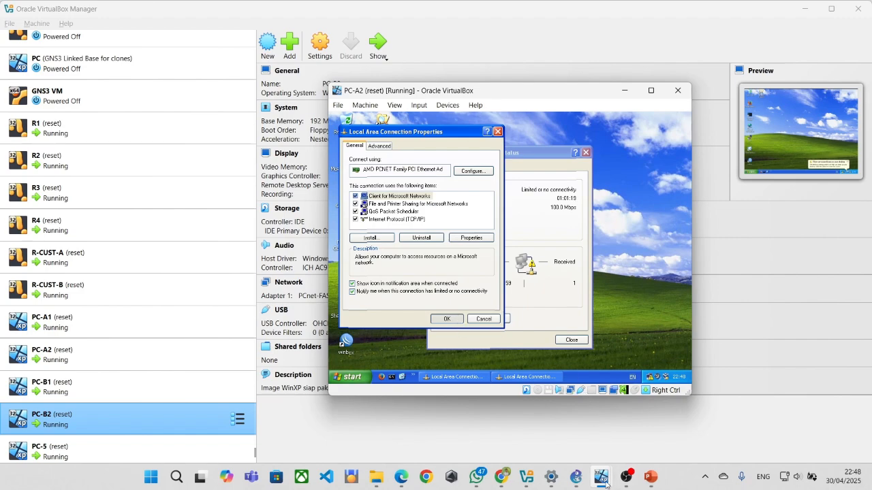
mouse_move(609, 479)
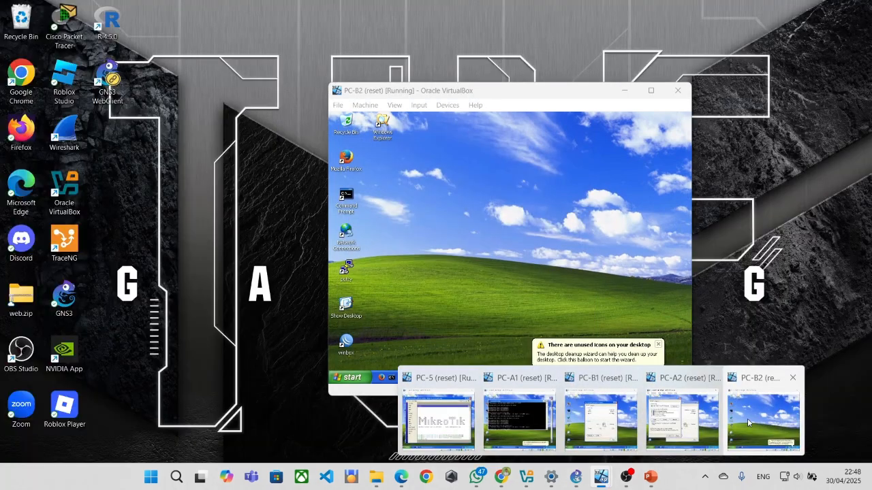
left_click(747, 418)
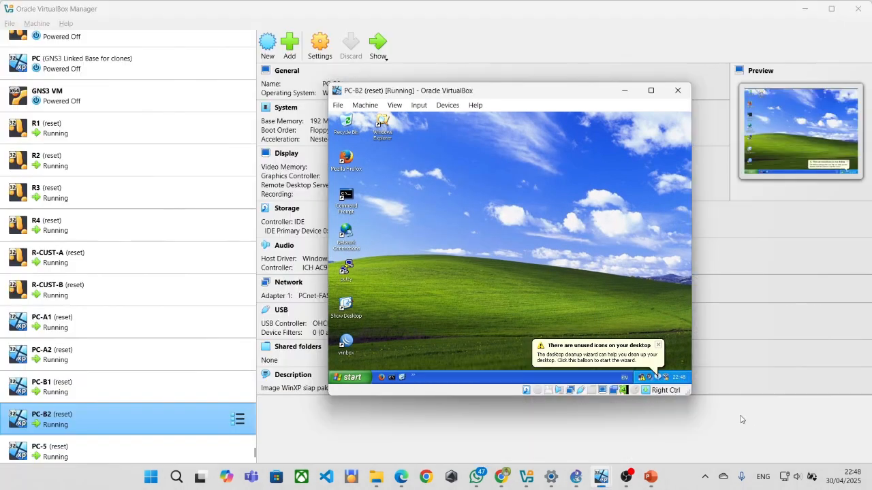
Give PC-B2's connection static IP 192.168.2.12, mask 255.255.255.0, gateway 192.168.2.10.
left_click_drag(489, 93, 286, 103)
left_click(455, 355)
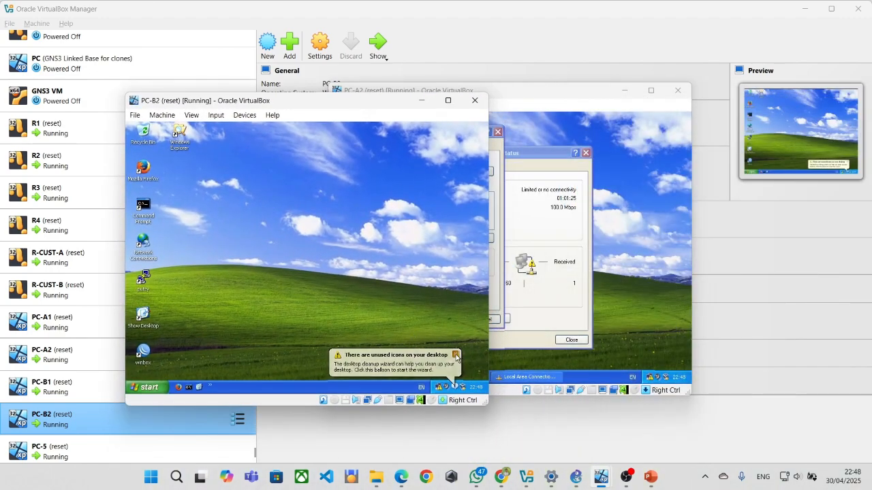
double_click(441, 389)
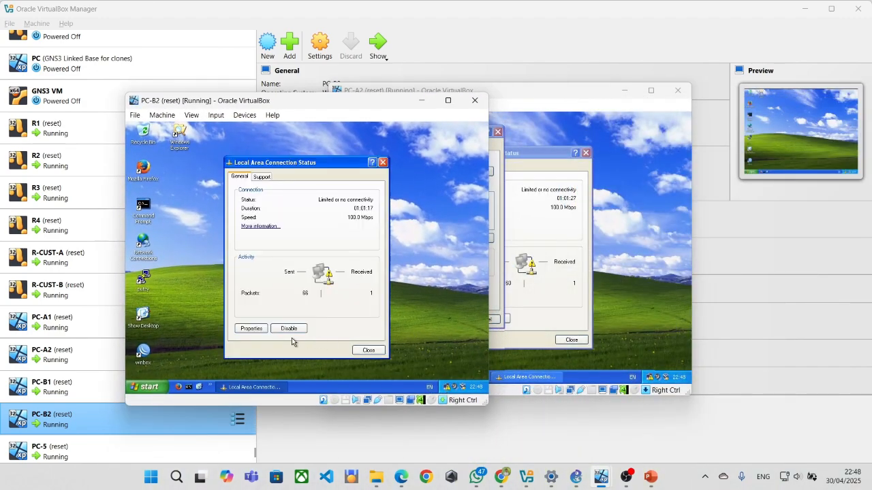
left_click(250, 331)
double_click(193, 230)
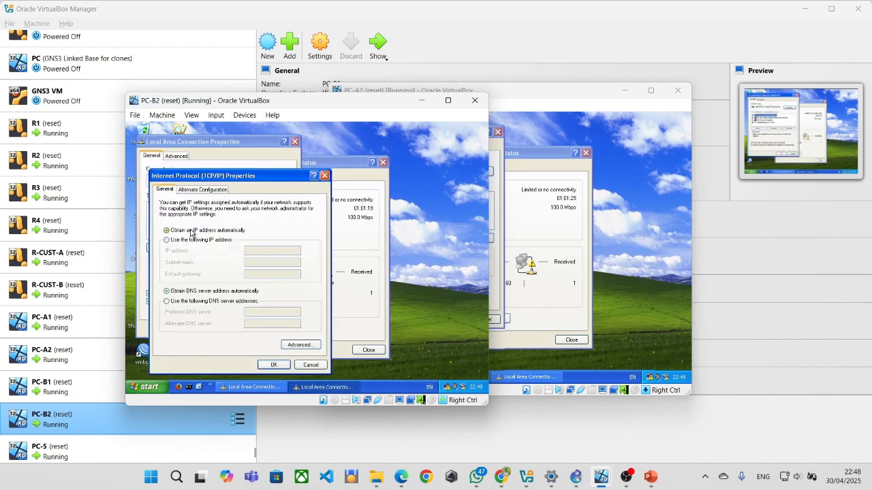
left_click(167, 240)
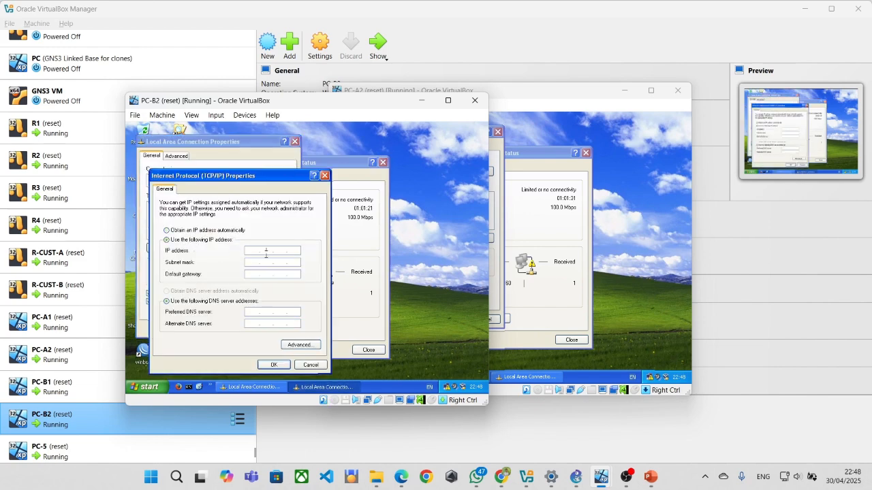
type("192.168.2.11")
key("Tab")
left_click(272, 251)
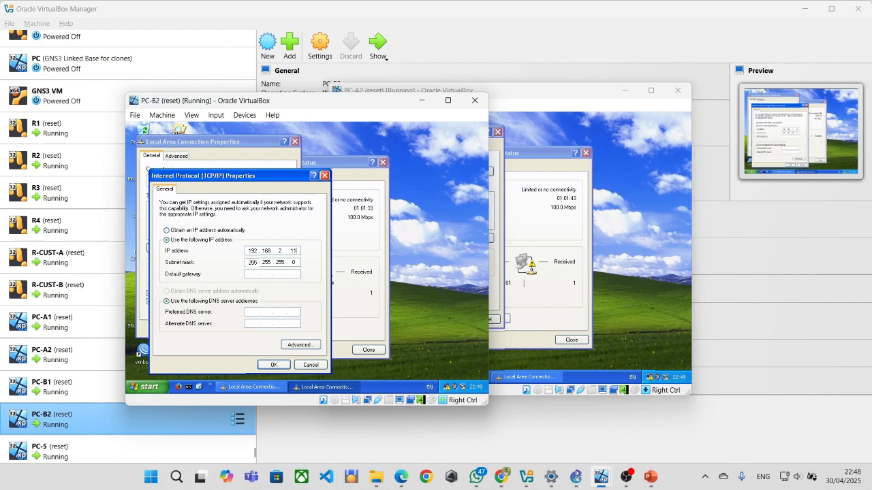
left_click(252, 276)
type("192 . ")
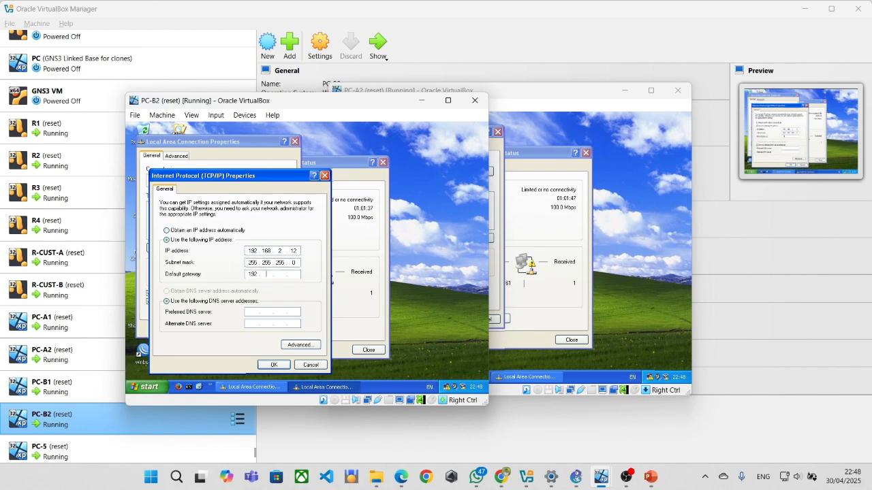
type("168")
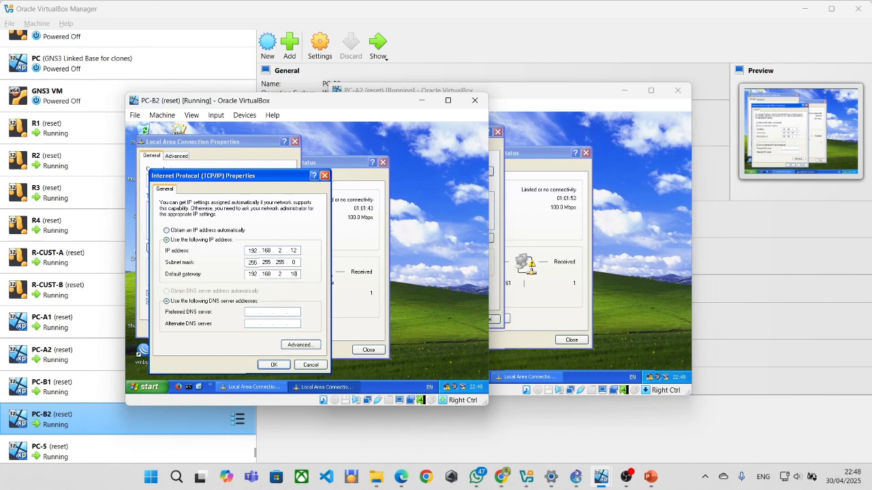
left_click(273, 365)
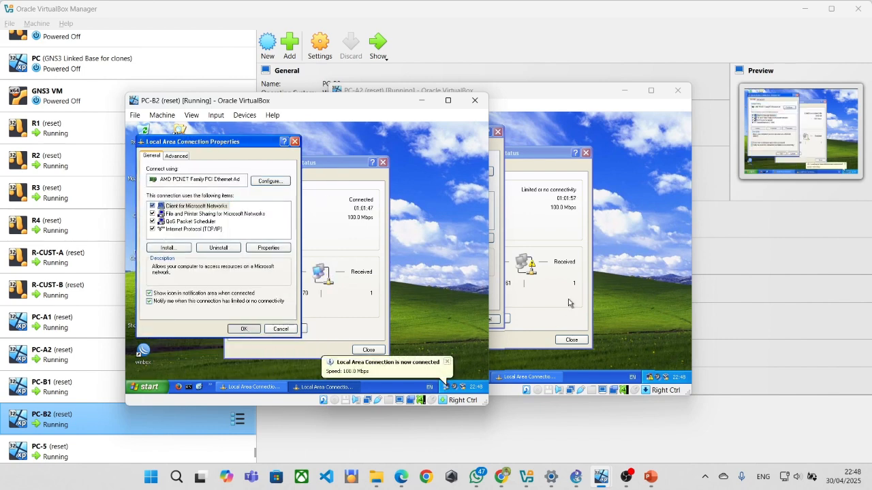
Set PC-B2 aside and close PC-A2's unresponsive connection properties window.
left_click(421, 100)
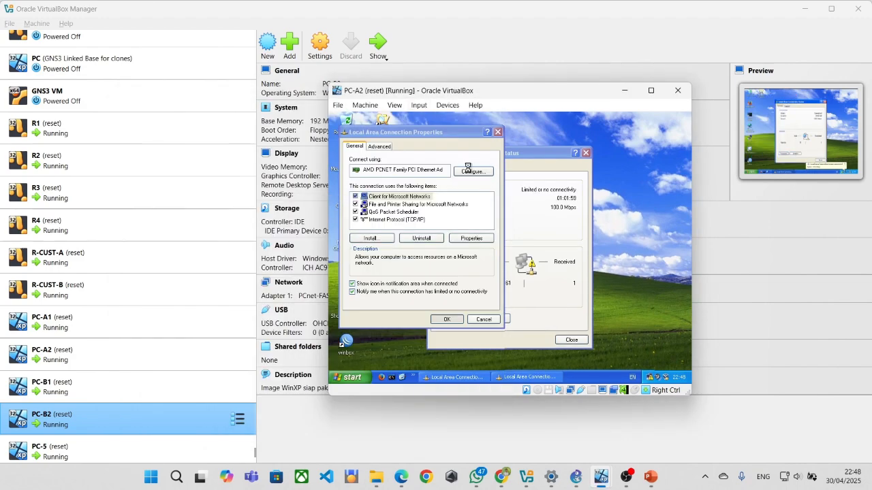
left_click_drag(429, 133, 457, 133)
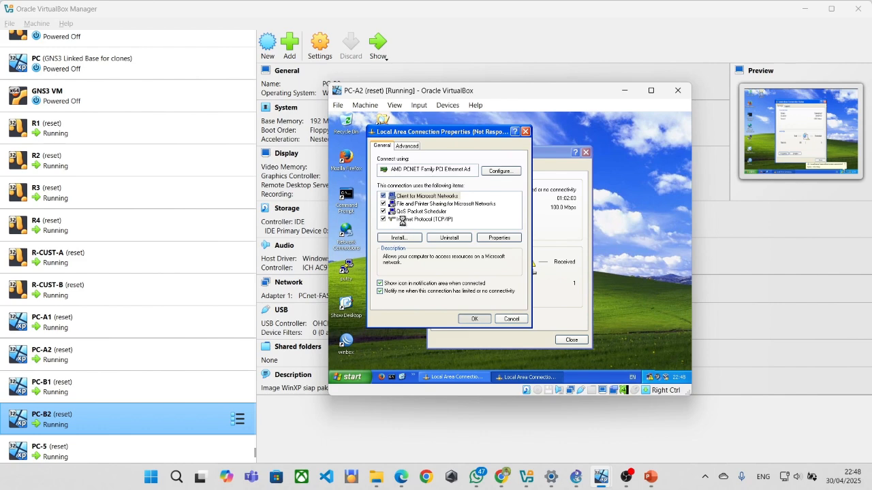
left_click(526, 132)
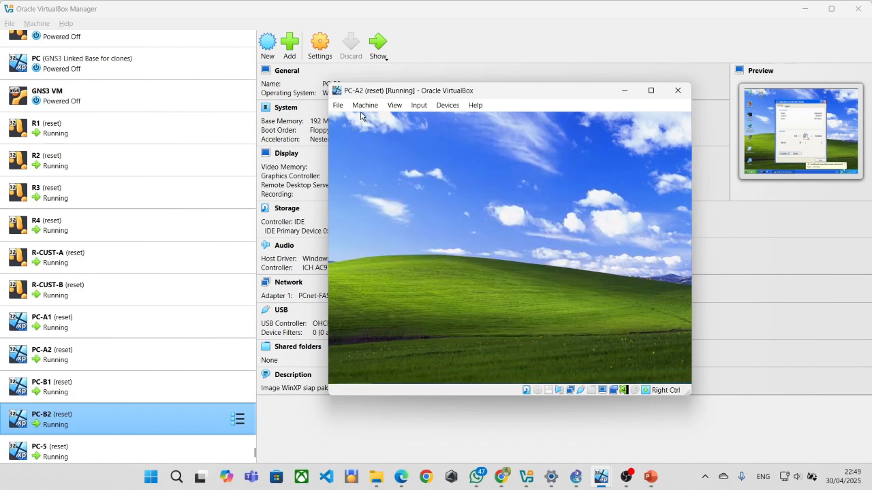
left_click(341, 103)
left_click(553, 232)
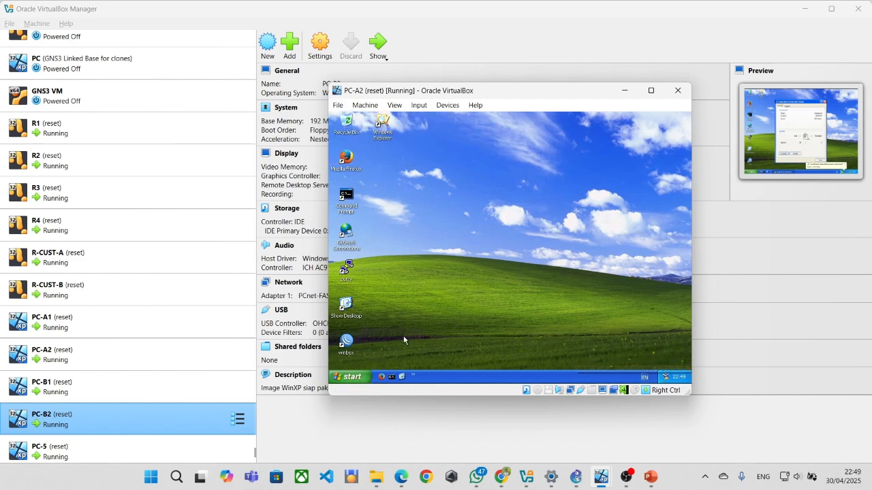
Re-check PC-A2's TCP/IP at 192.168.1.12 with gateway 192.168.1.10, then close its status dialog.
left_click(353, 376)
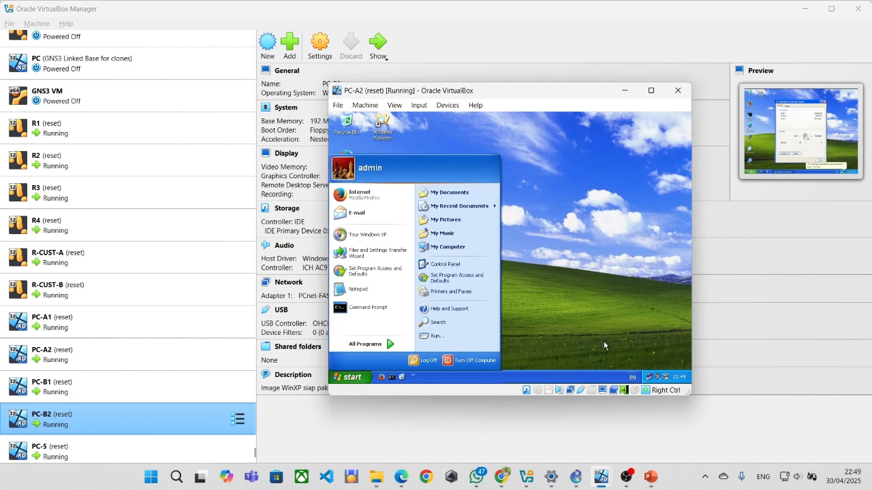
left_click(649, 373)
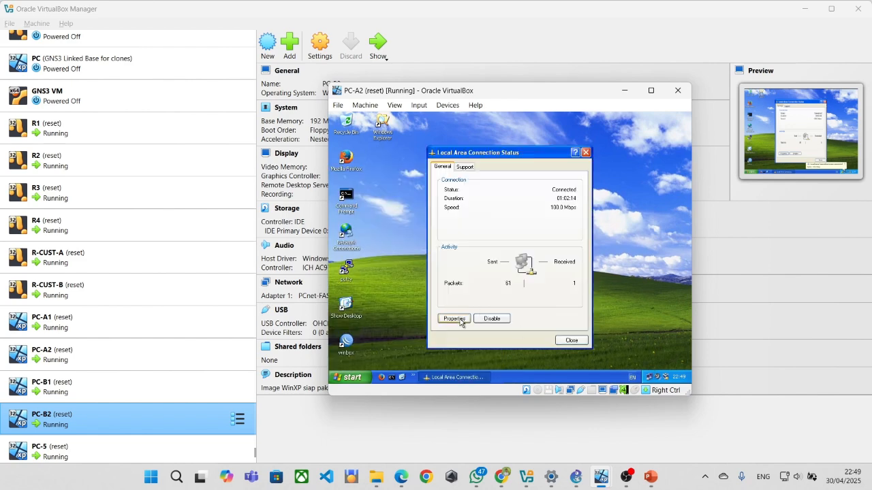
left_click(458, 322)
double_click(395, 218)
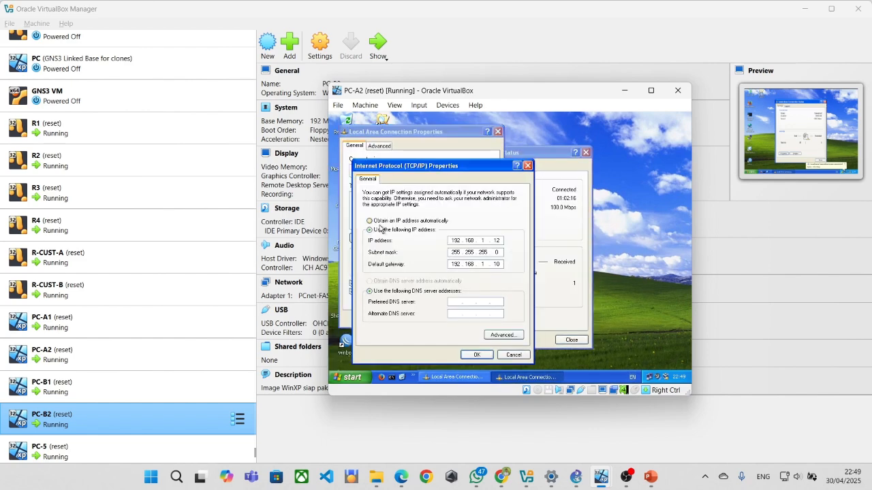
left_click(477, 354)
left_click(454, 319)
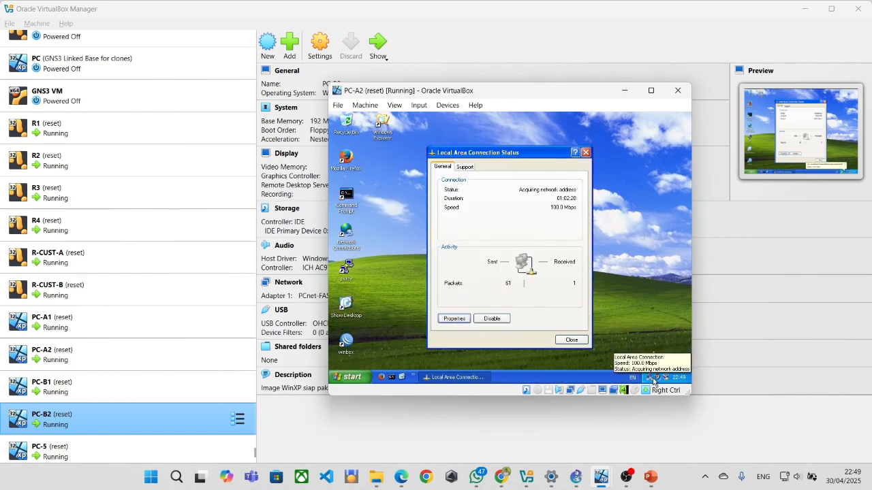
left_click(571, 339)
mouse_move(624, 480)
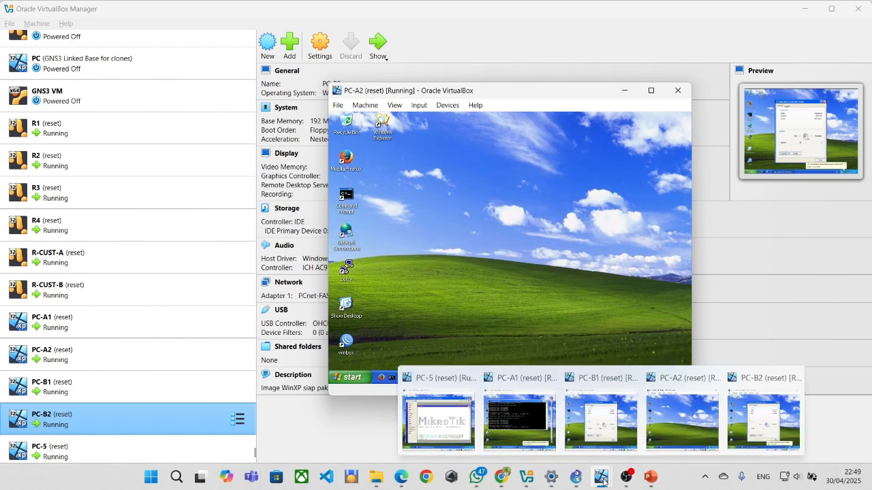
On PC-A1, ping 2.2.2.10 twice and review the four replies with 0% loss.
left_click(519, 417)
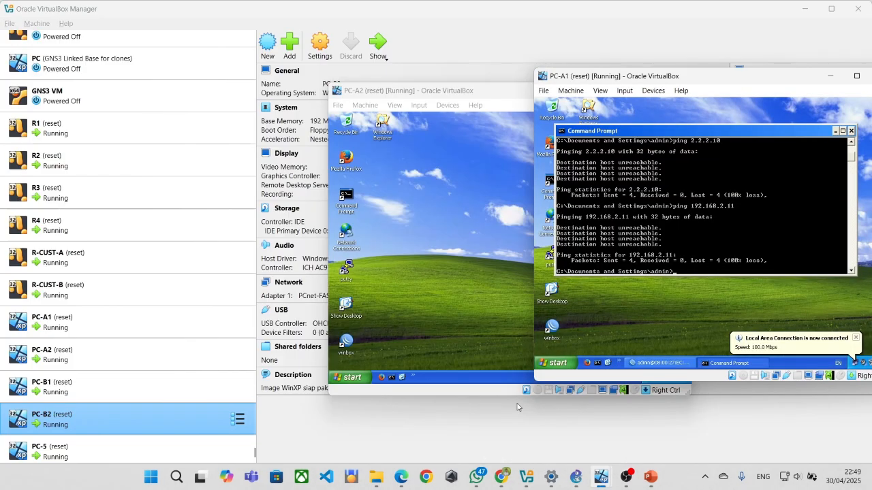
type("ping 2.2.2.10")
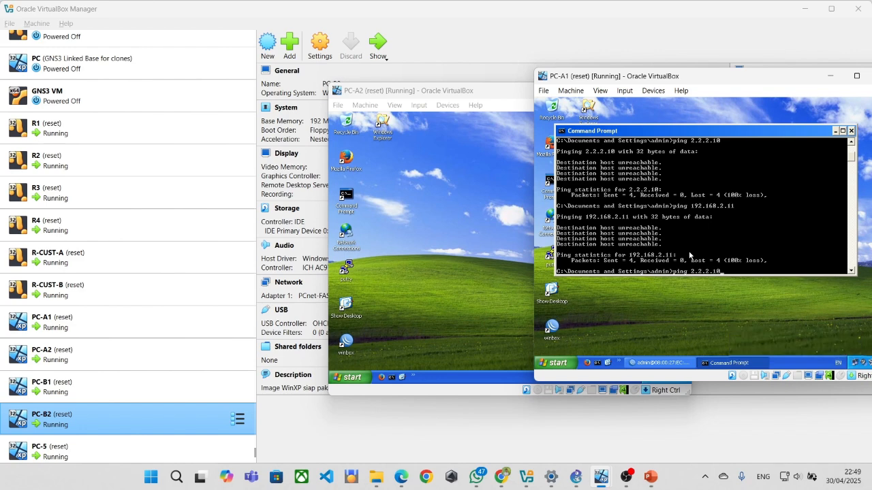
key("Return")
scroll(719, 236, "up", 8)
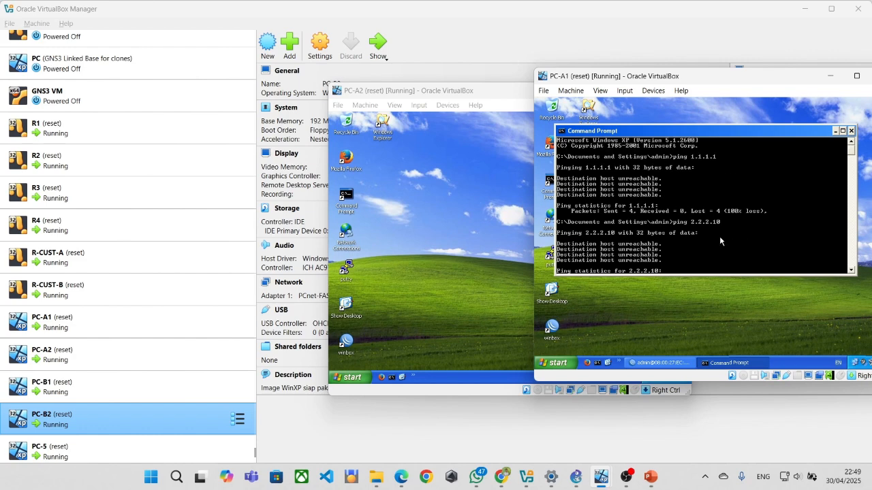
scroll(719, 235, "down", 6)
key("Return")
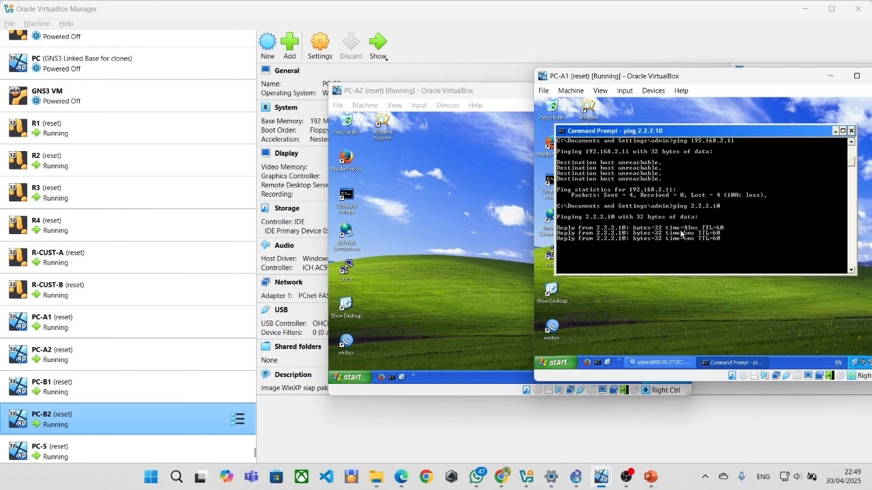
scroll(679, 235, "up", 3)
scroll(679, 234, "down", 5)
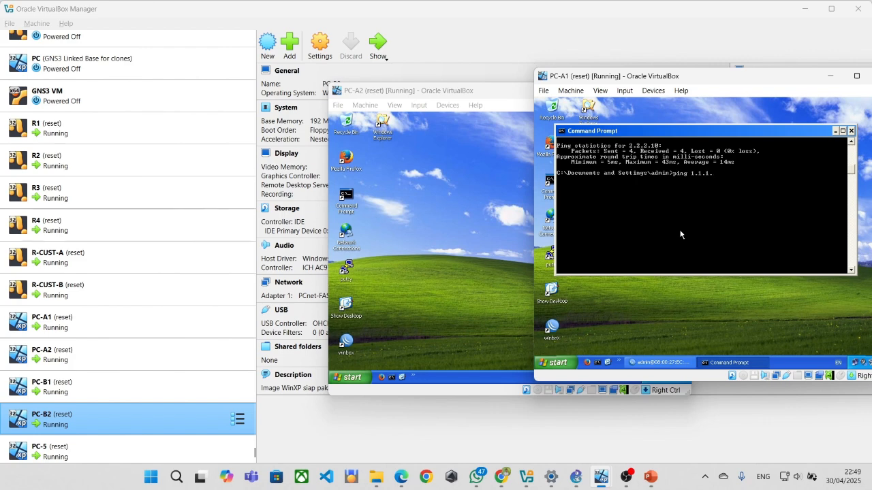
scroll(680, 234, "up", 1)
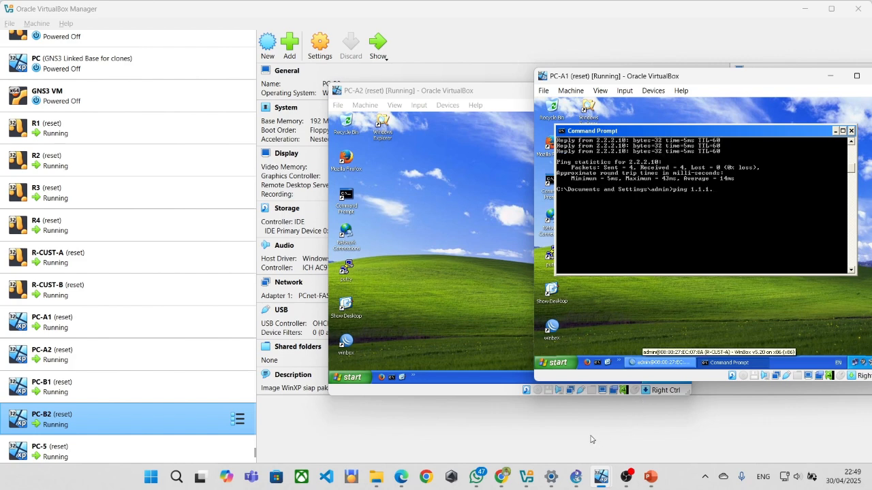
Scroll the lab PDF to page 4's ping and tracert tables, then return to PC-A1.
mouse_move(501, 477)
left_click(439, 412)
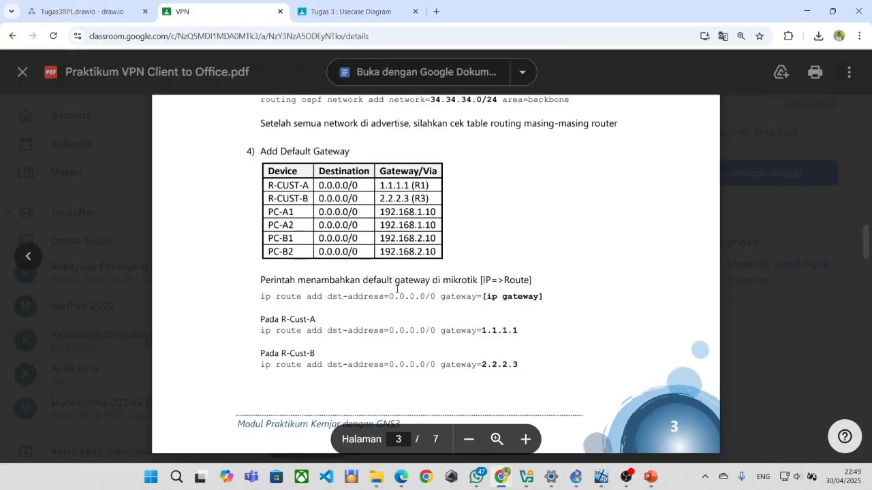
scroll(354, 213, "down", 10)
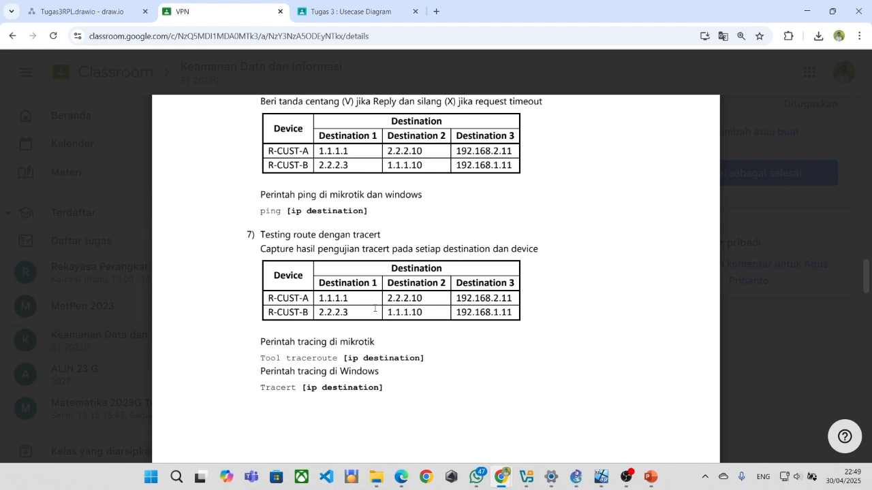
scroll(374, 309, "down", 2)
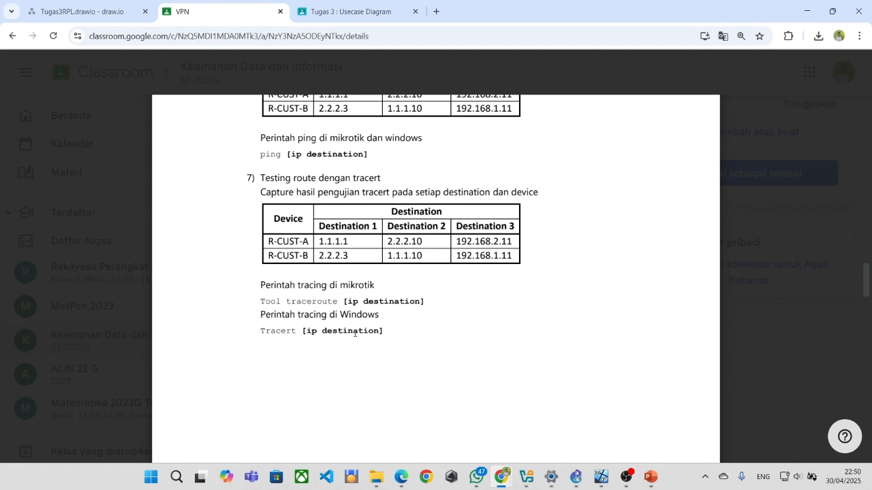
key("alt+Tab")
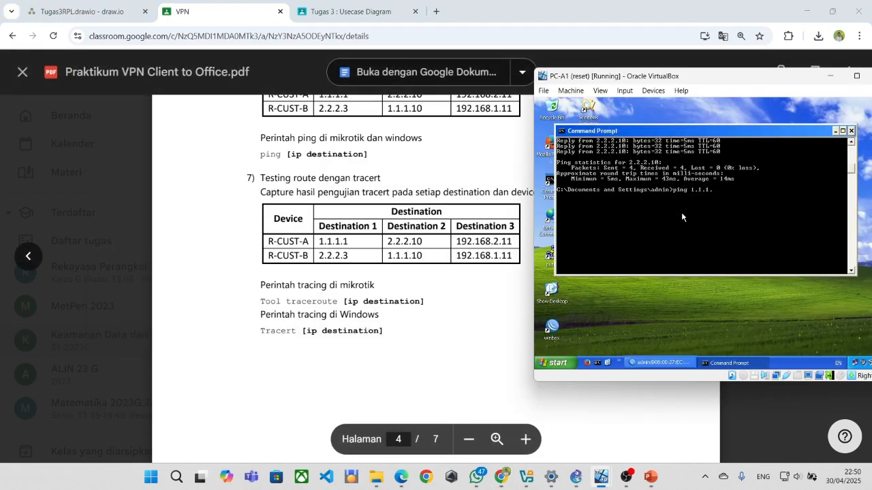
From PC-A1, ping 1.1.1.1 and trace it, reaching it in 2 hops via 192.168.1.10.
scroll(420, 226, "up", 1)
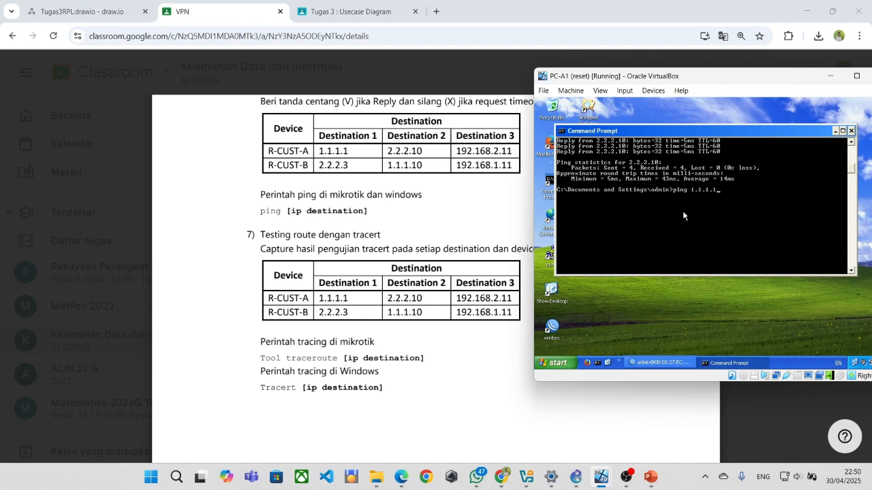
key("Return")
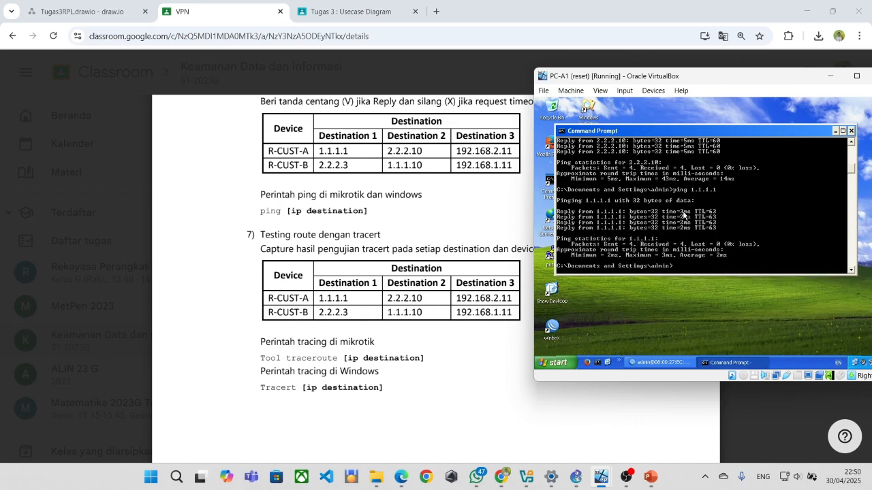
type("tracert 1.1.1.1")
key("Return")
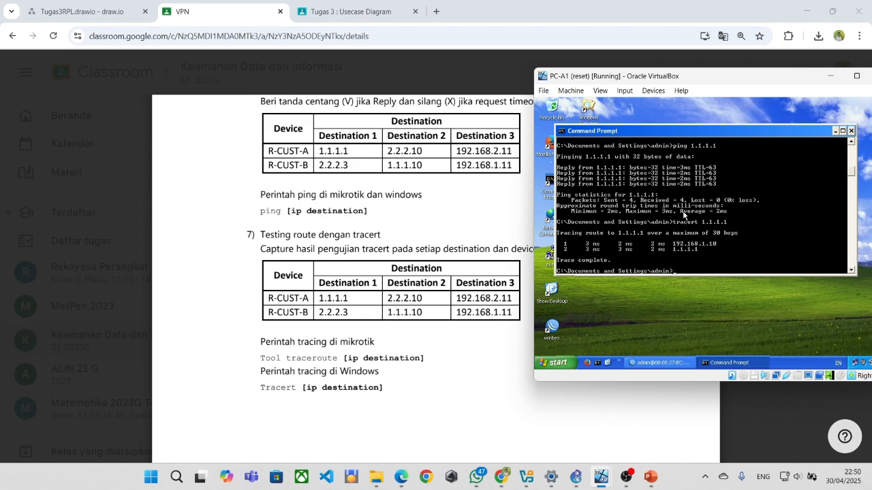
Ping 2.2.2.10 from PC-A1 with 0% loss, then tracert it in five hops via 1.1.1.1, 12.12.12.2 and 23.23.23.3.
type("ping")
key("BackSpace")
type("2.2.2.10")
key("Return")
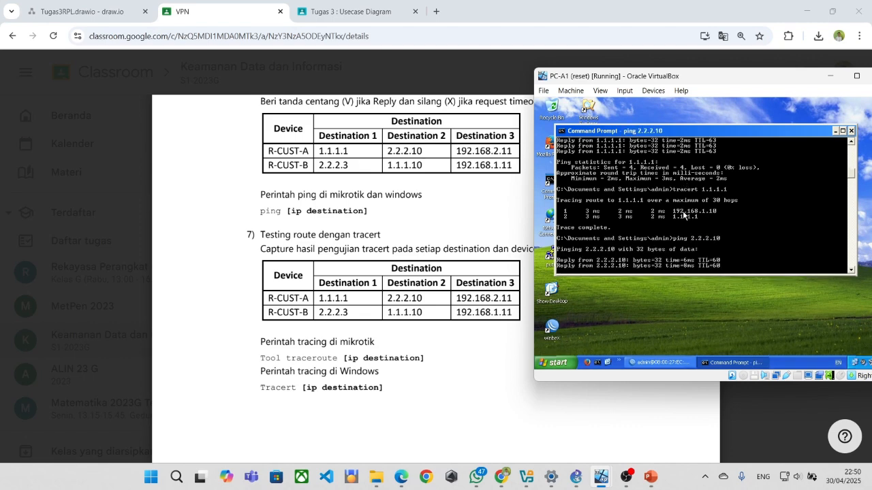
type("tra")
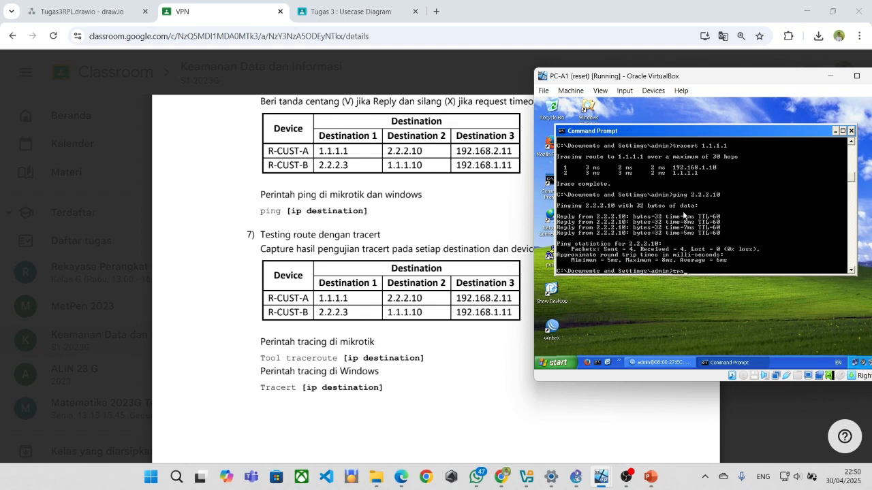
type("cert 2.2.2.10")
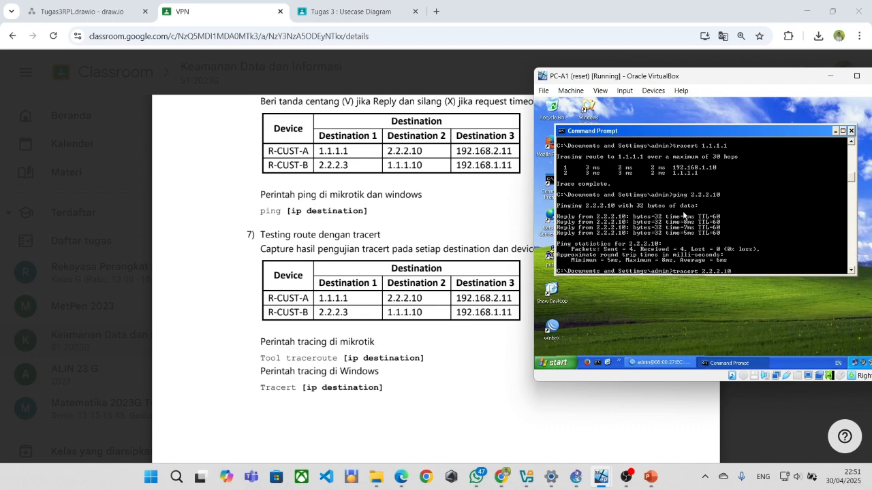
key("Return")
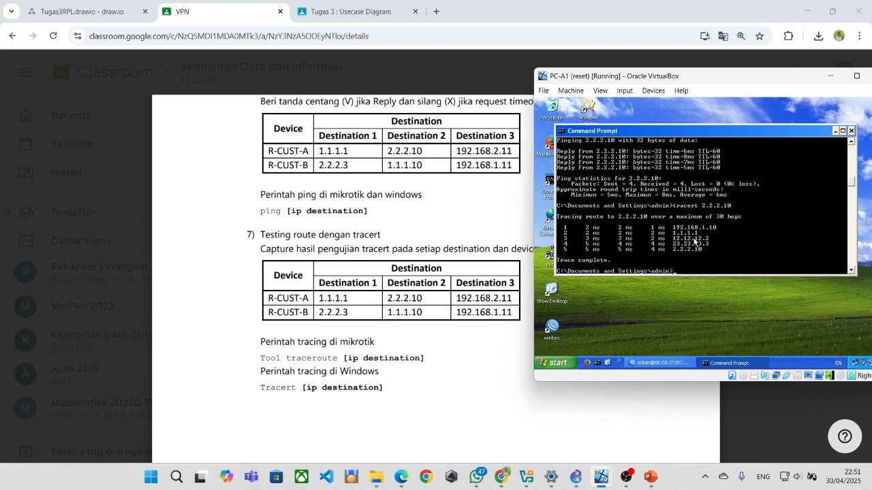
mouse_move(358, 199)
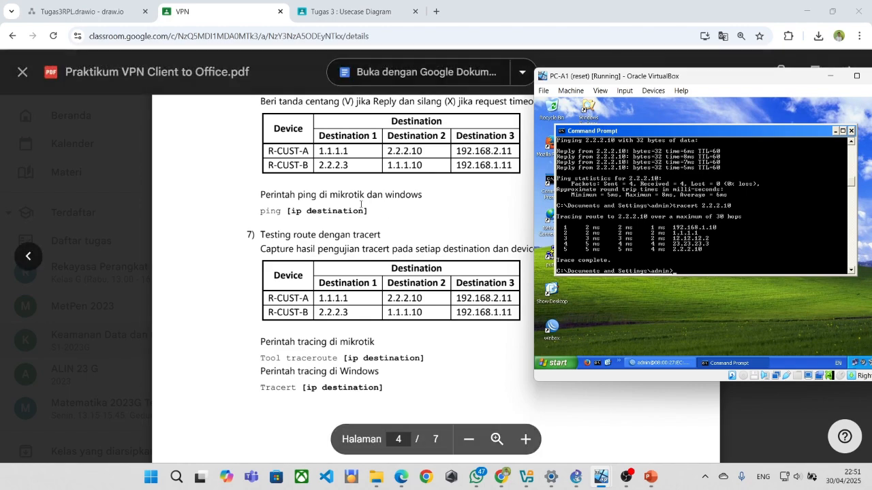
scroll(358, 198, "up", 10)
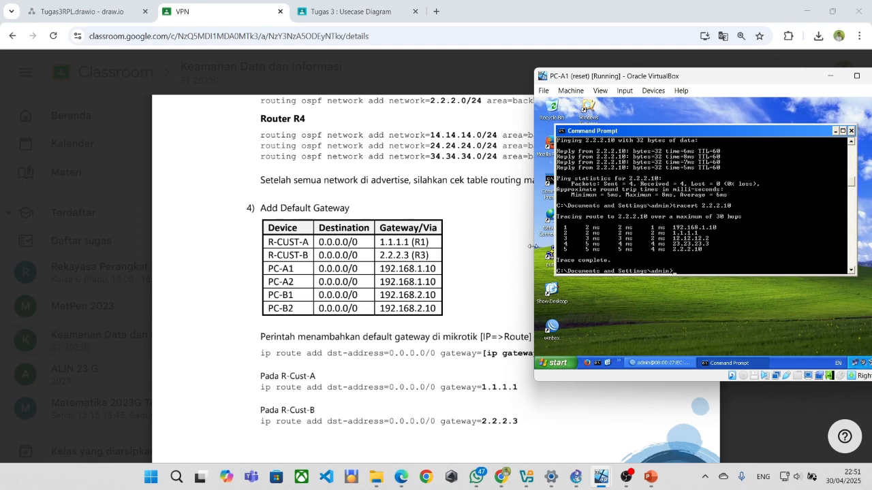
scroll(648, 252, "down", 1)
scroll(627, 245, "down", 1)
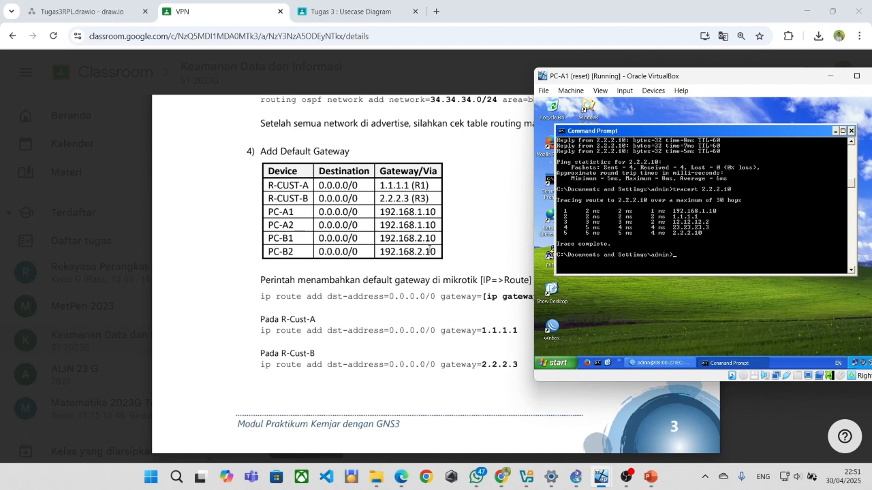
scroll(639, 224, "up", 1)
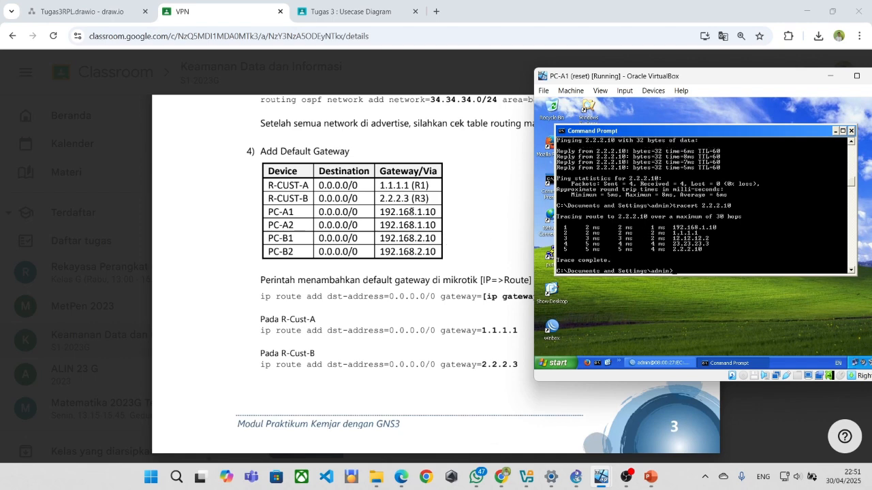
scroll(409, 201, "down", 4)
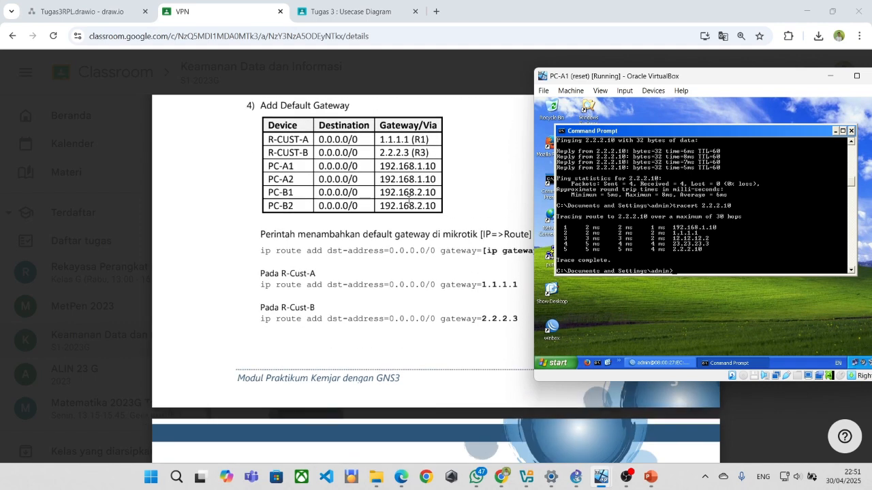
scroll(453, 236, "up", 3)
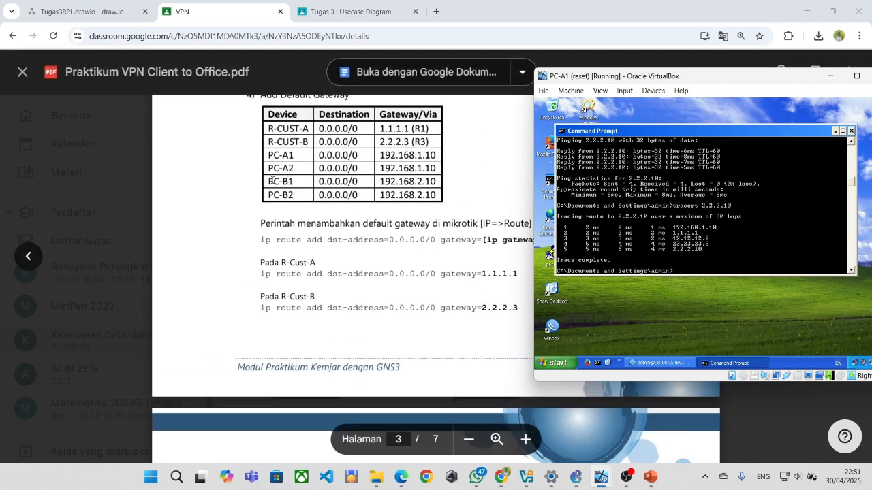
scroll(597, 245, "down", 2)
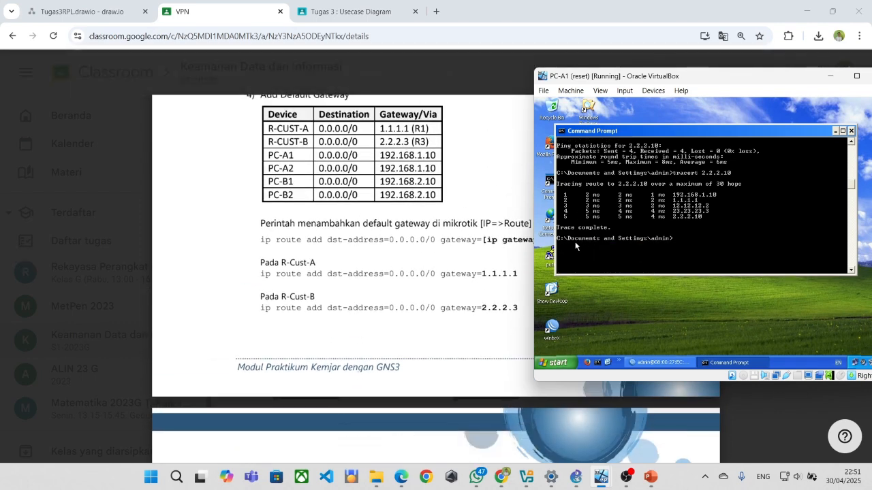
scroll(449, 272, "down", 5)
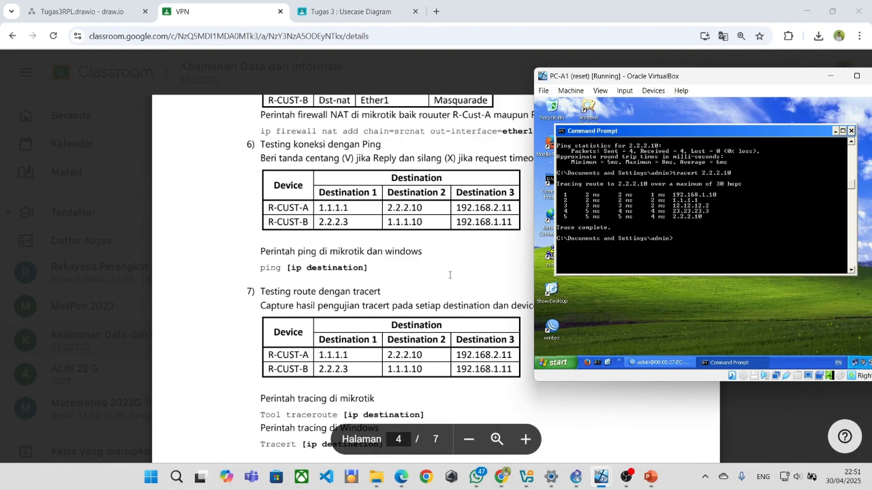
scroll(450, 274, "down", 1)
Run ping and tracert to 192.168.2.11 from PC-A1 and review the net unreachable replies from 1.1.1.1.
type("pi")
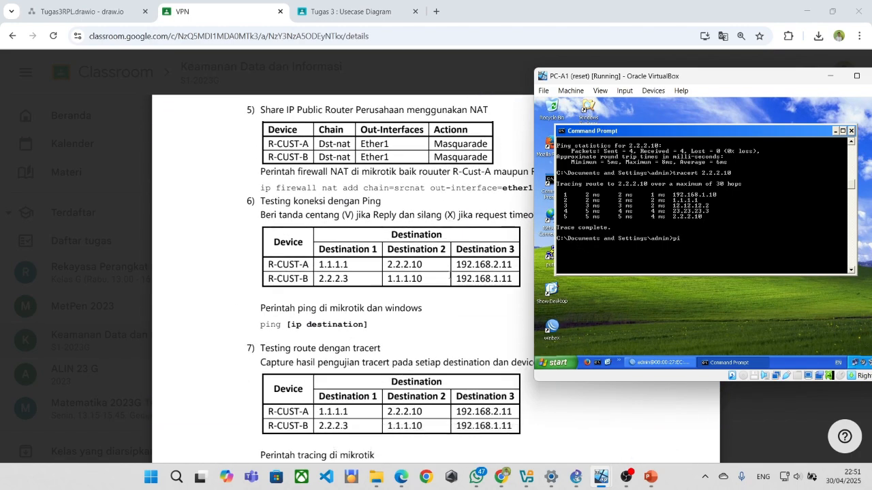
type("gng 192.168.2.11")
key("Return")
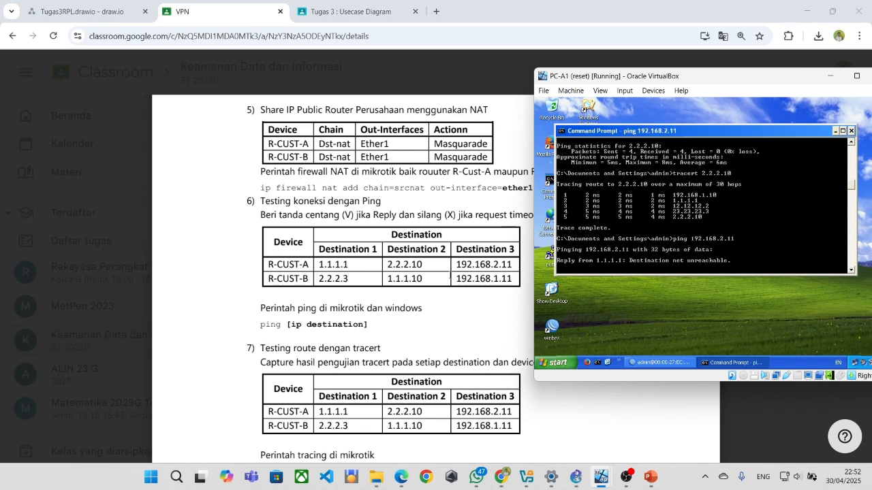
scroll(433, 266, "down", 1)
type("tra")
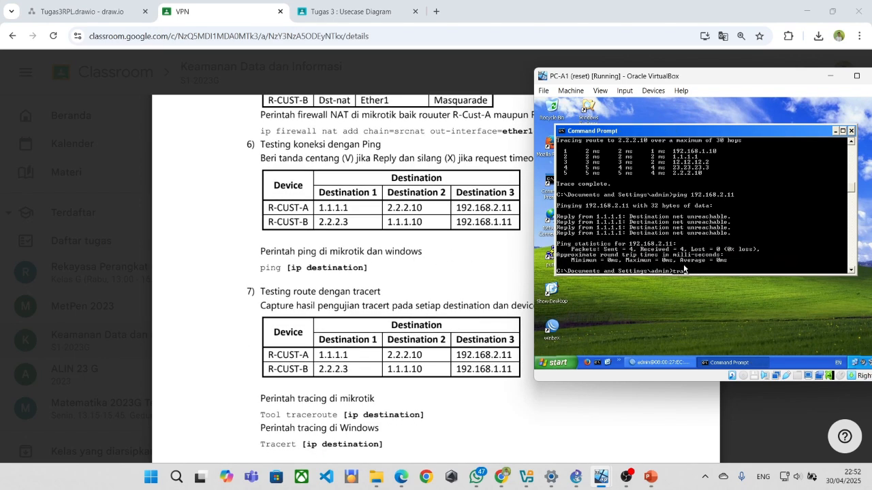
type("cert 192.168.2.11")
key("Return")
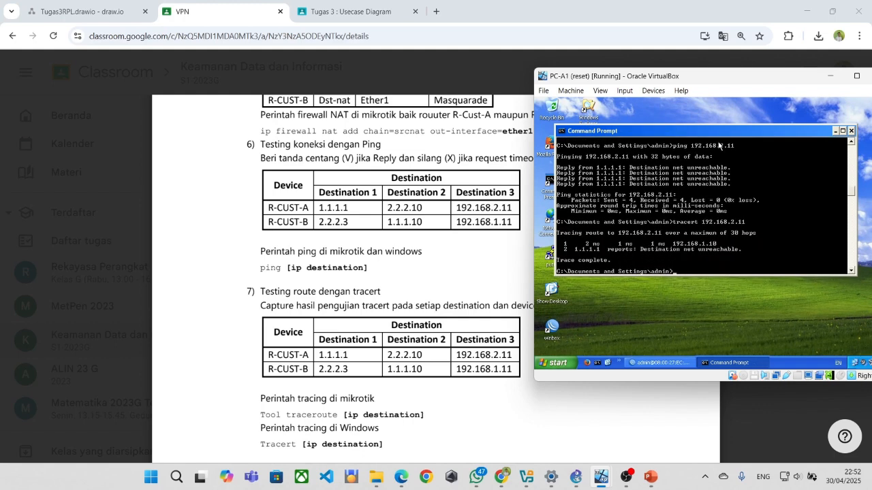
scroll(714, 218, "up", 1)
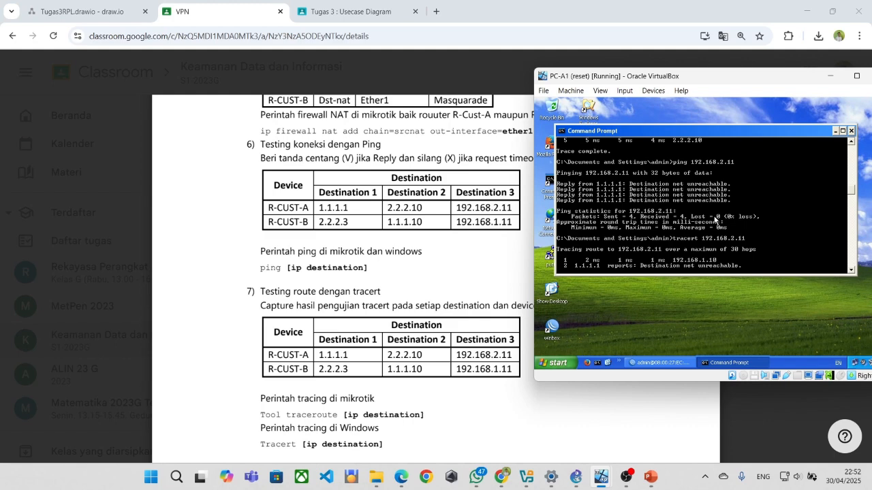
scroll(714, 220, "down", 1)
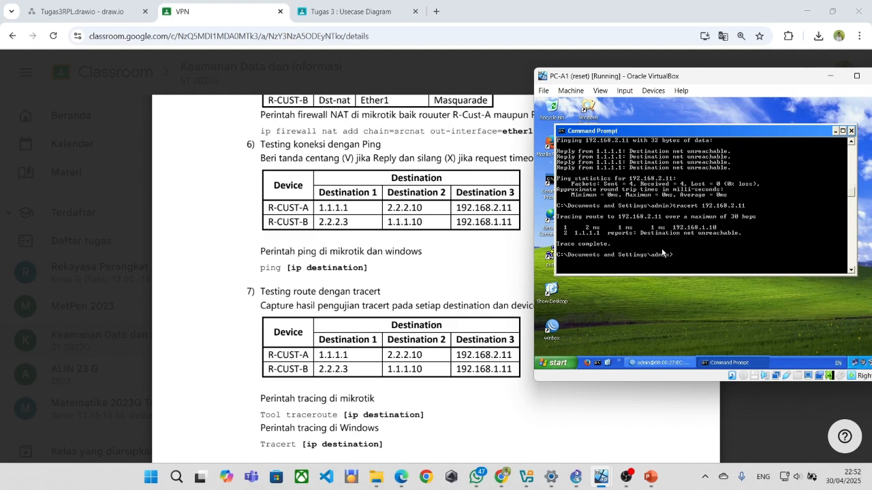
In R-CUST-A's WinBox terminal, ping 192.168.2.11 and stop it after three net unreachable replies.
left_click(657, 363)
type("ping")
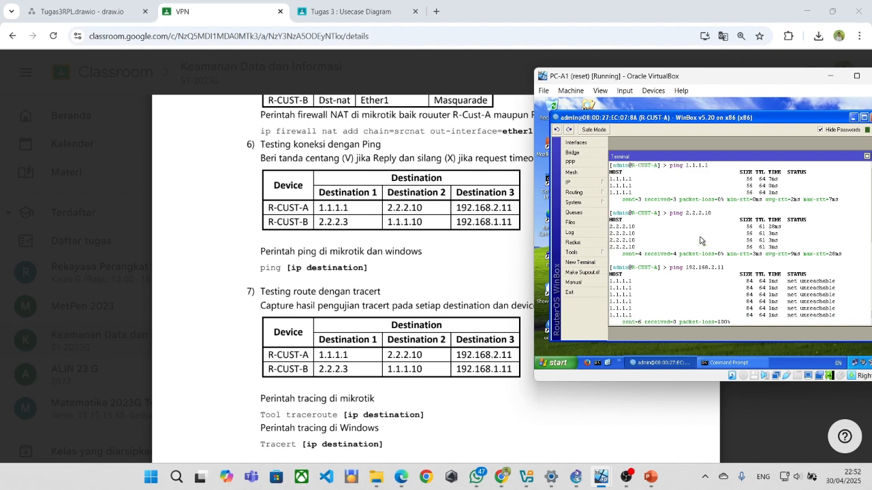
type(" 192")
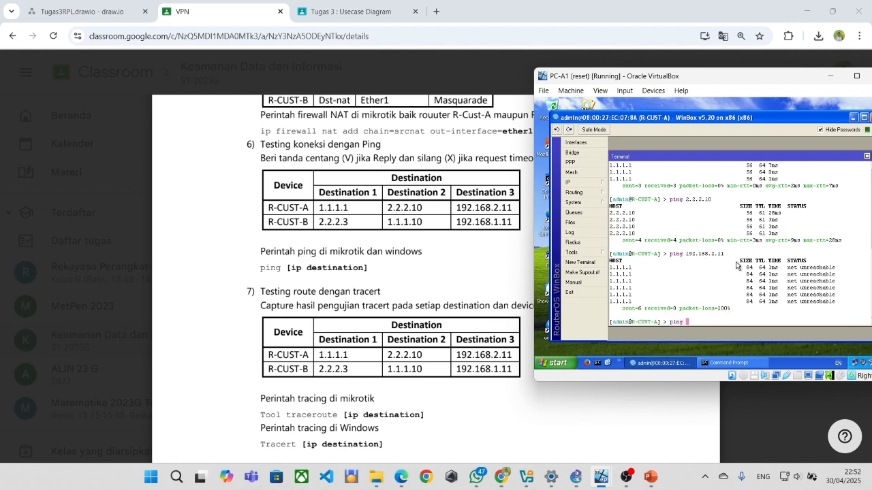
type(".168.2.11")
key("Return")
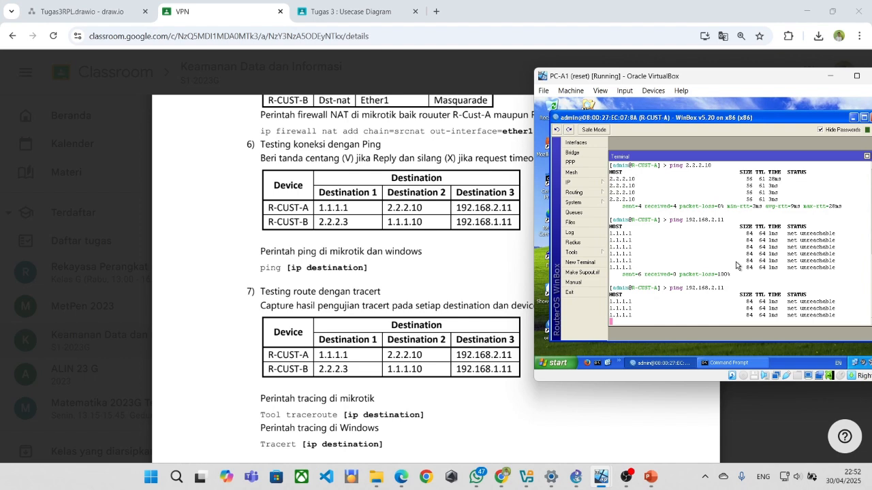
key("ctrl+c")
Run tool traceroute to 1.1.1.1 and to 2.2.2.10 on R-CUST-A.
type("t")
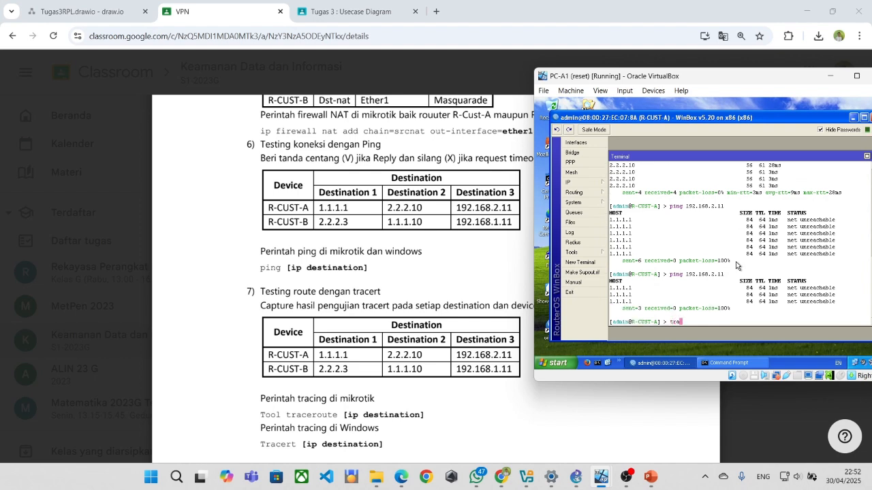
key("BackSpace")
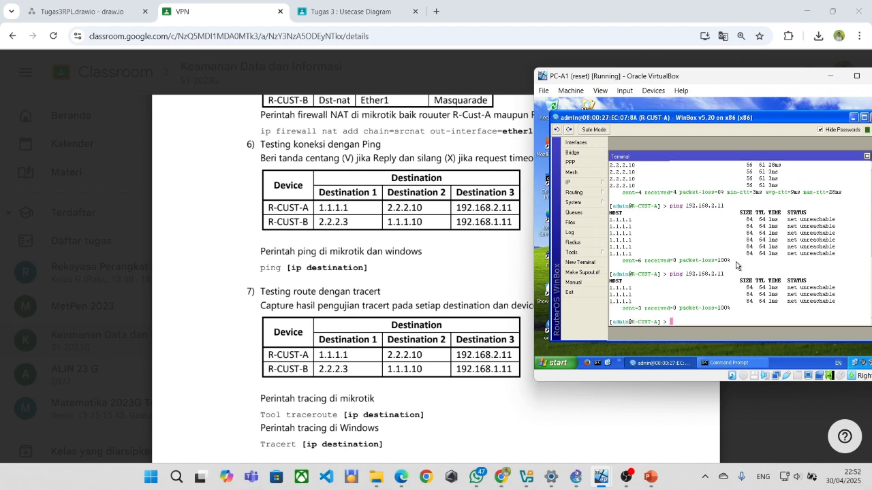
type("tool tracero")
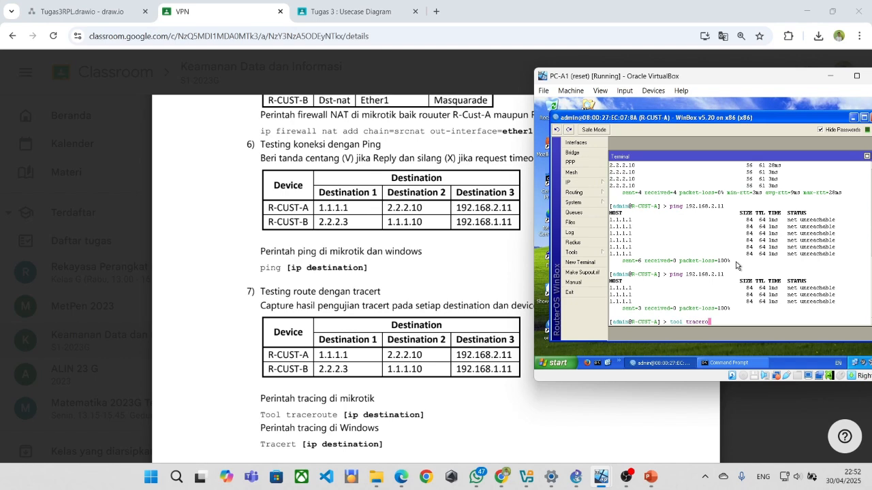
type("ute 1.1.1.1")
key("Return")
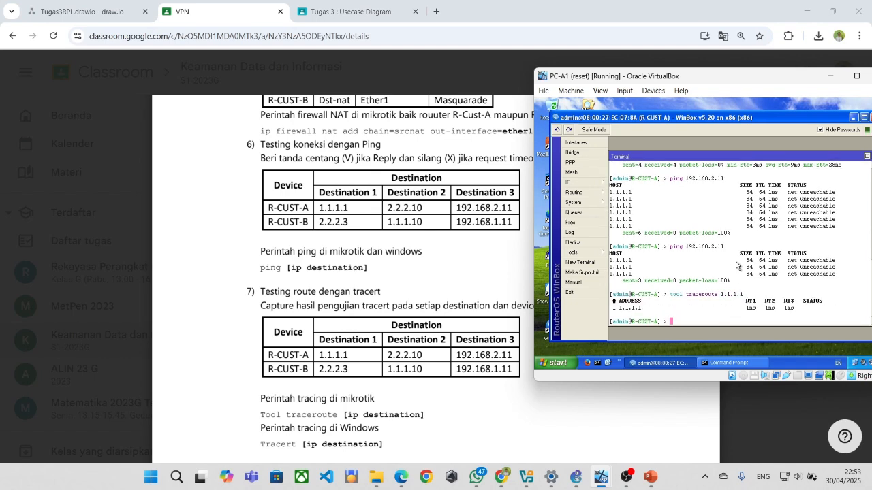
type("trace")
key("BackSpace")
key("BackSpace")
key("BackSpace")
key("BackSpace")
key("BackSpace")
type("to")
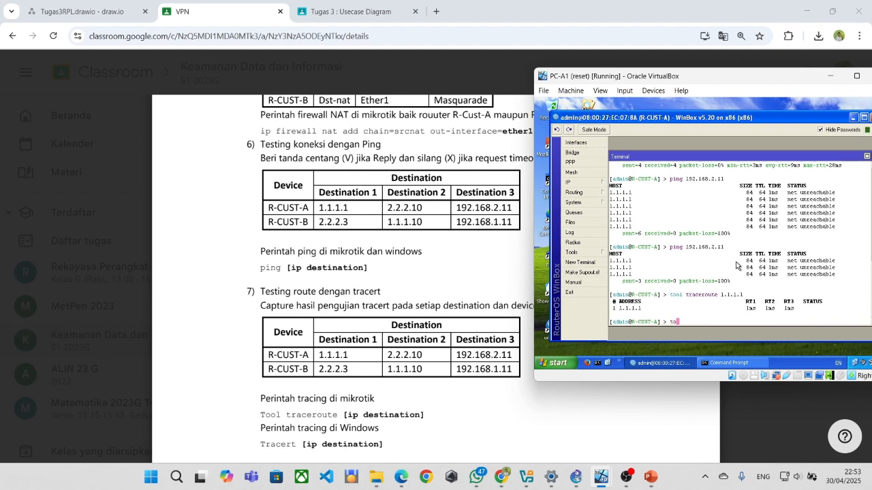
type("ol trac")
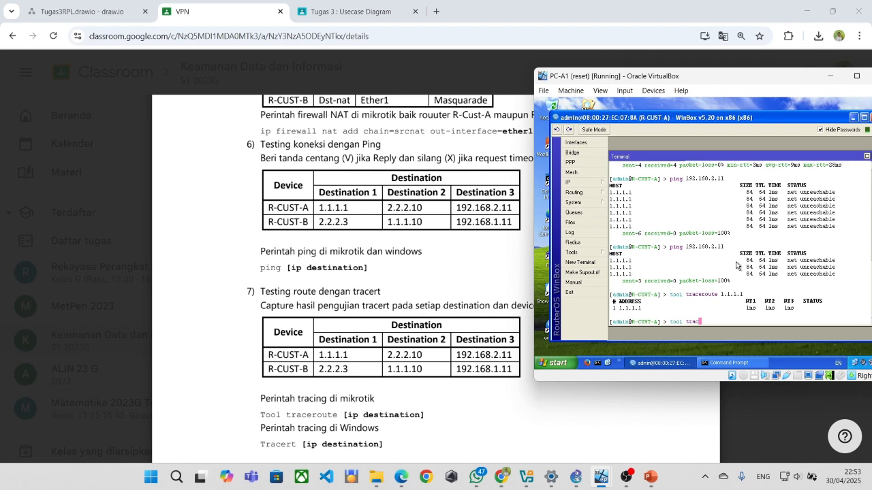
type("eroute 1.1.")
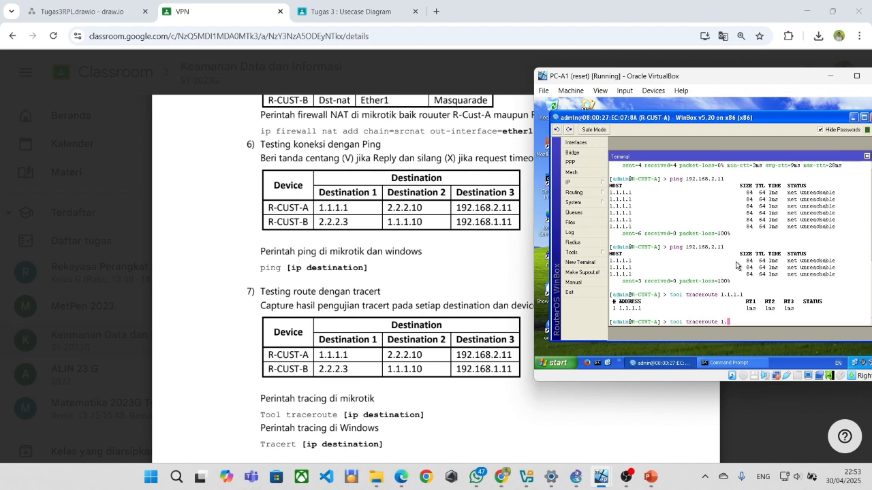
key("BackSpace")
key("BackSpace")
key("BackSpace")
key("BackSpace")
type("2.2.2.10")
key("Return")
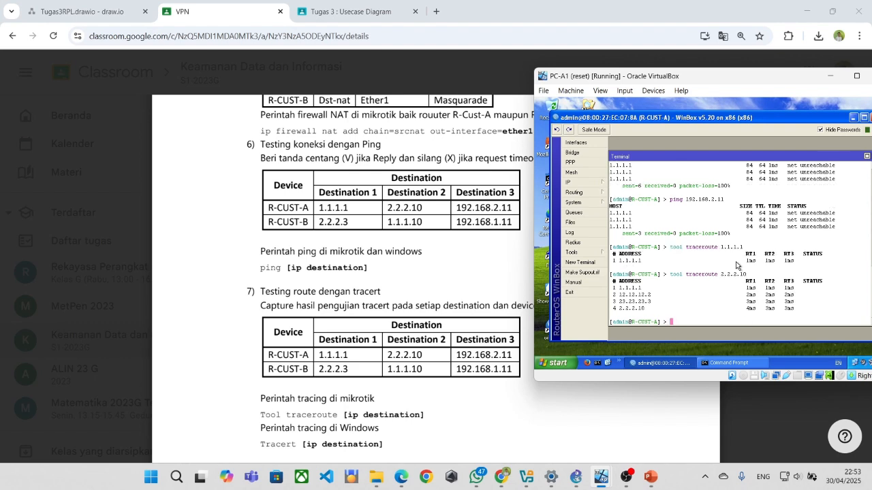
Run tool traceroute to 192.168.2.11, which never reaches it, and scroll through the output.
type("tool traceroute 192.168.2.11")
key("Return")
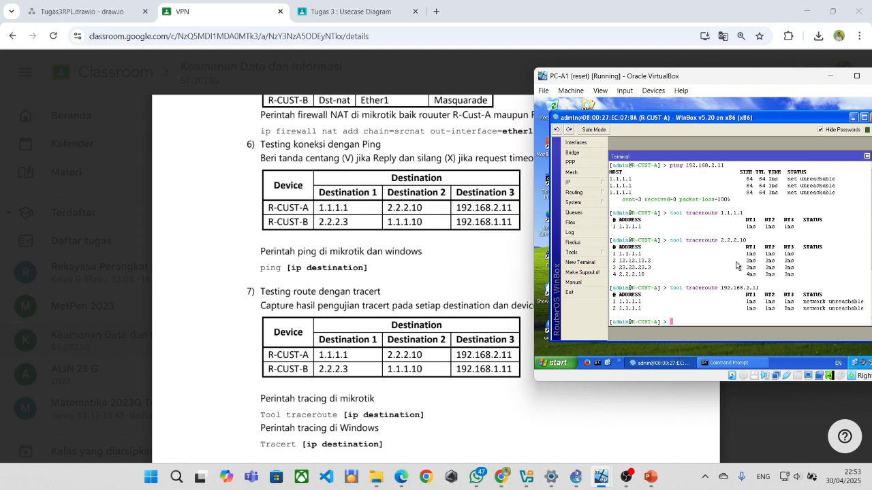
scroll(409, 280, "down", 5)
scroll(400, 279, "down", 6)
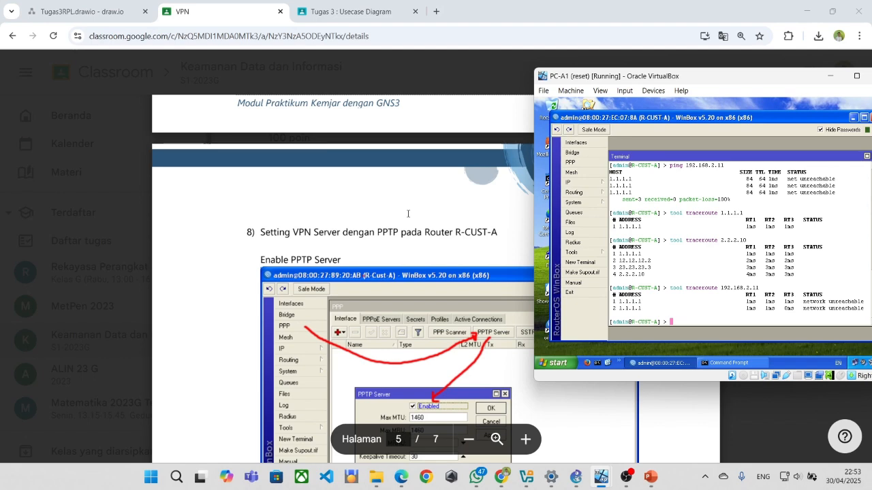
scroll(408, 214, "down", 1)
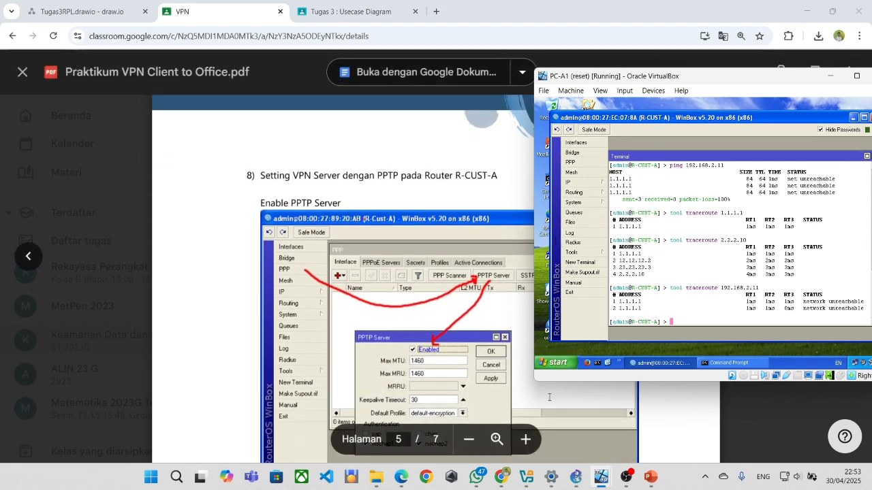
Bring the PC-B1 VM forward and close its Local Area Connection Status dialog.
mouse_move(601, 478)
left_click(590, 434)
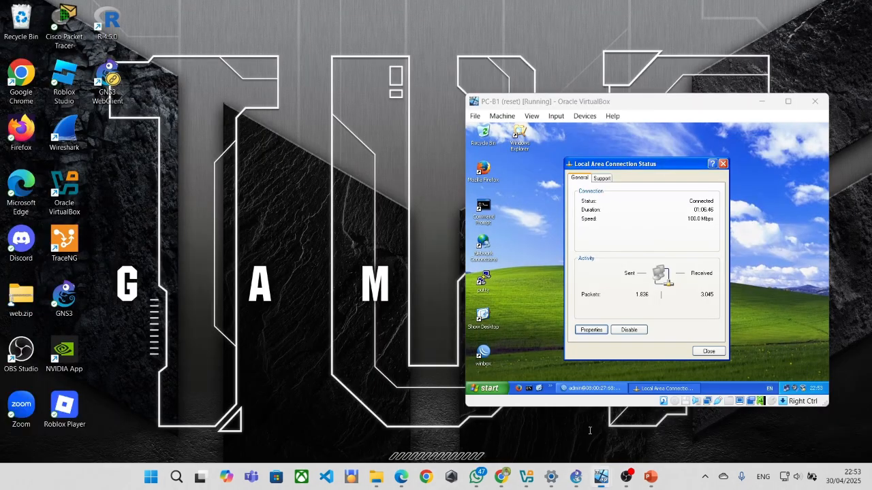
left_click(707, 352)
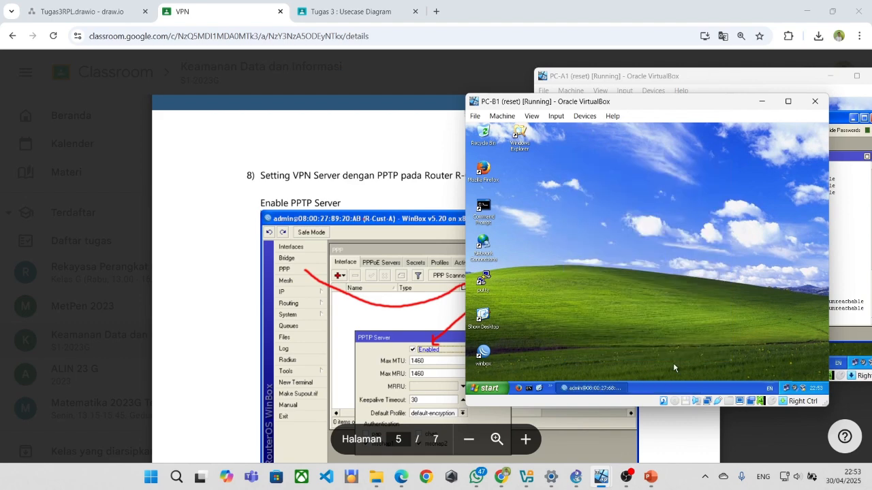
On R-CUST-B's terminal, ping 192.168.1.11 and stop it after five replies.
left_click(590, 387)
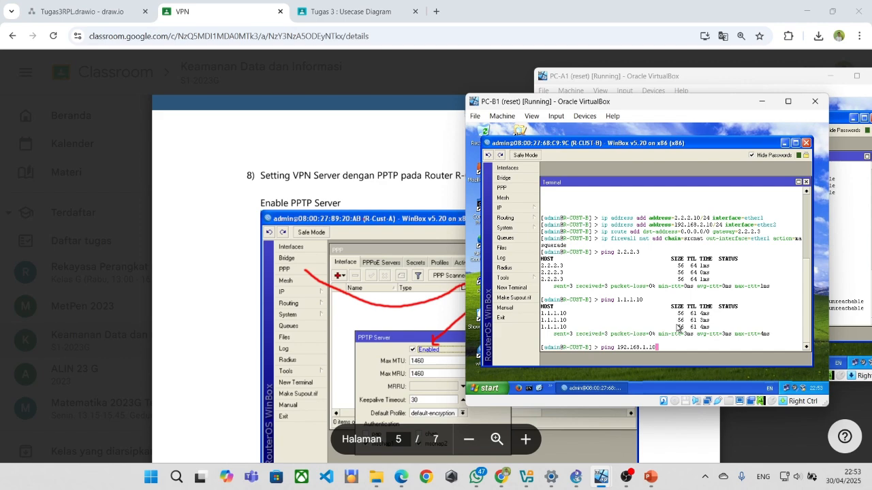
key("BackSpace")
type("1")
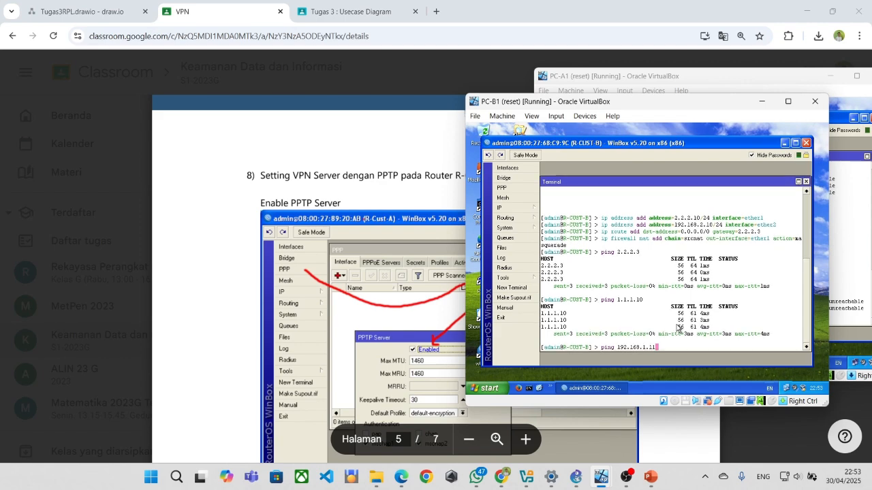
key("Return")
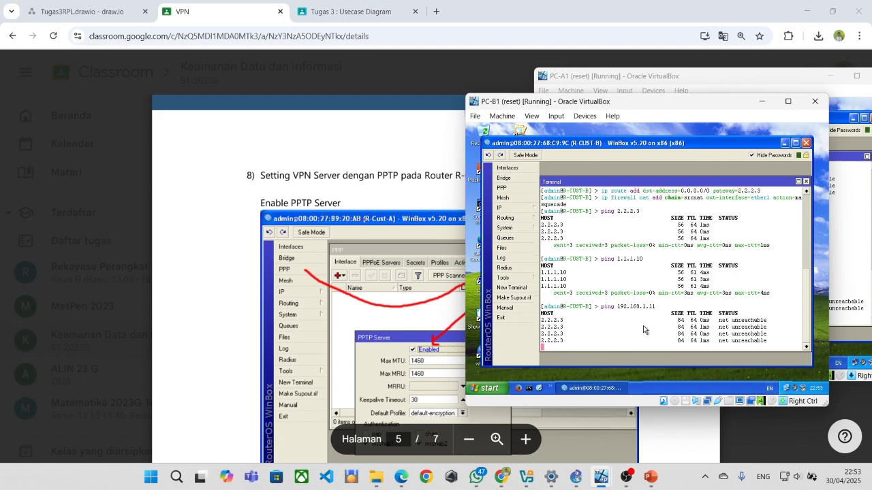
key("ctrl+c")
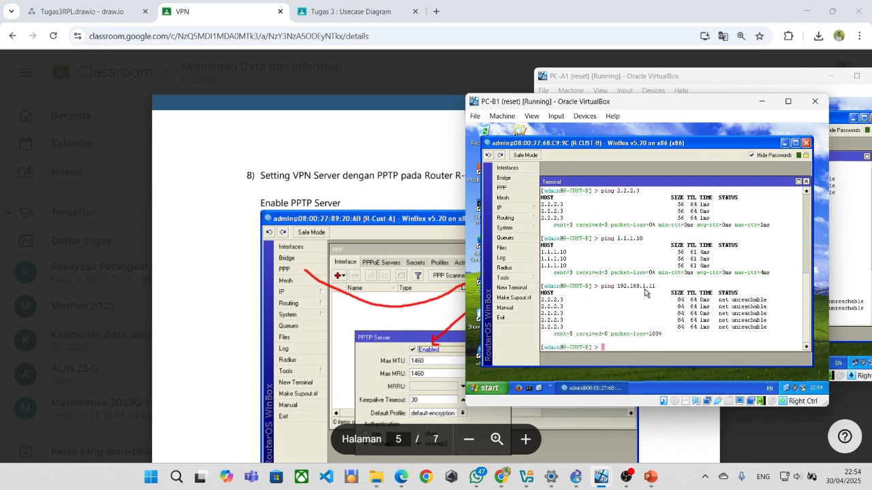
Run tool traceroute to 2.2.2.3 and to 1.1.1.10 on R-CUST-B, both completing.
type("tool t")
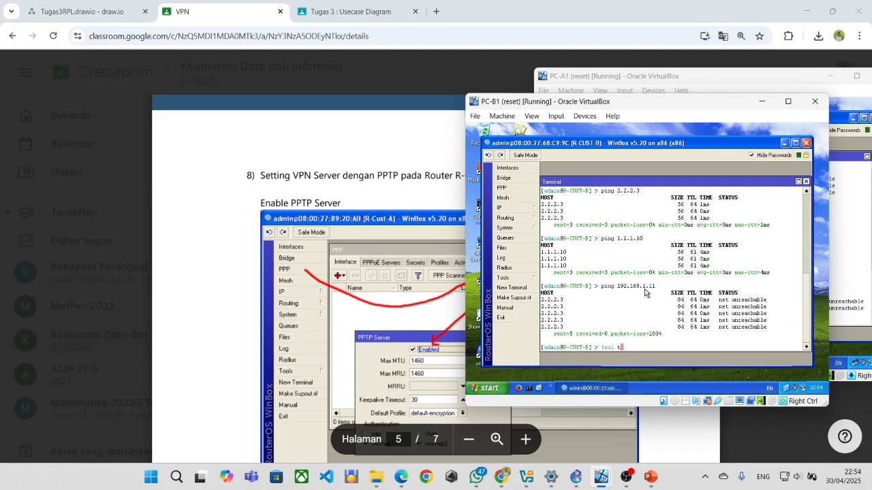
type("raceroute 1.1.")
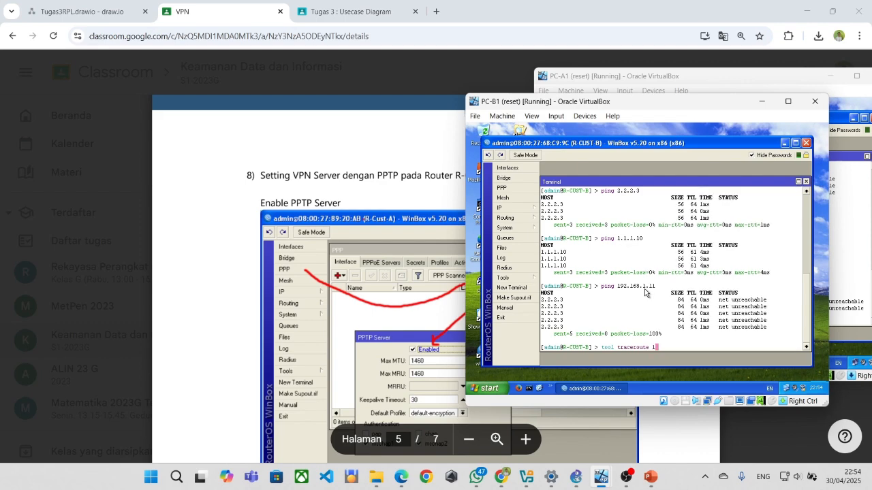
key("BackSpace")
key("BackSpace")
key("BackSpace")
type(".2.2.3")
key("Return")
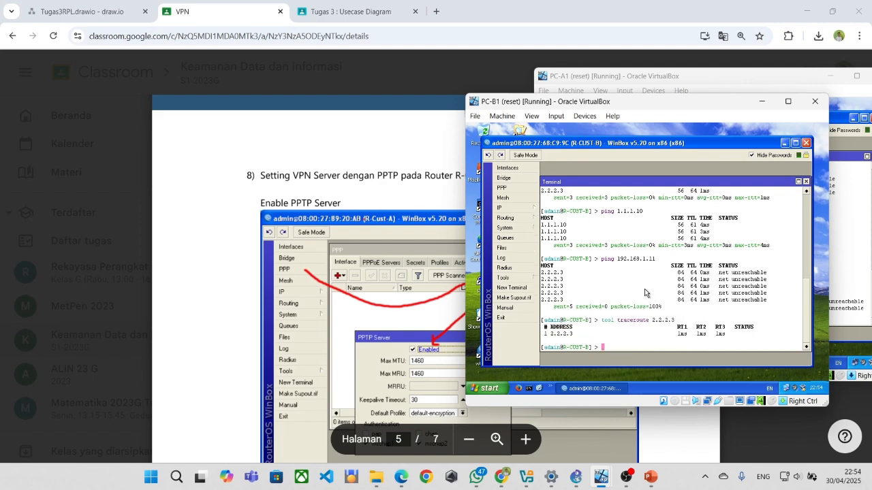
scroll(429, 313, "up", 3)
scroll(429, 313, "down", 3)
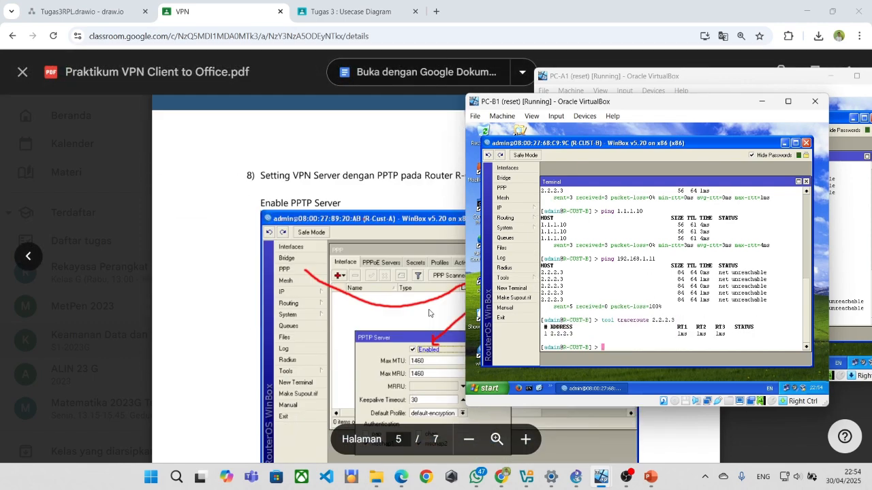
scroll(429, 313, "up", 4)
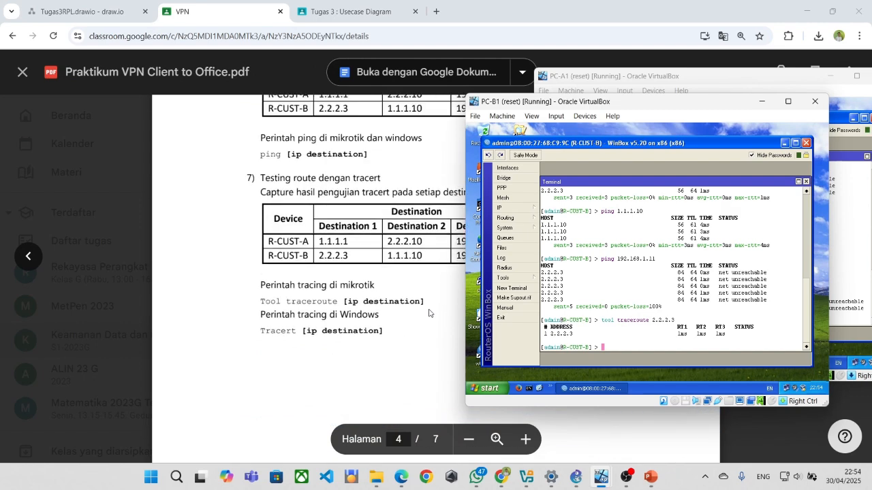
scroll(429, 313, "up", 1)
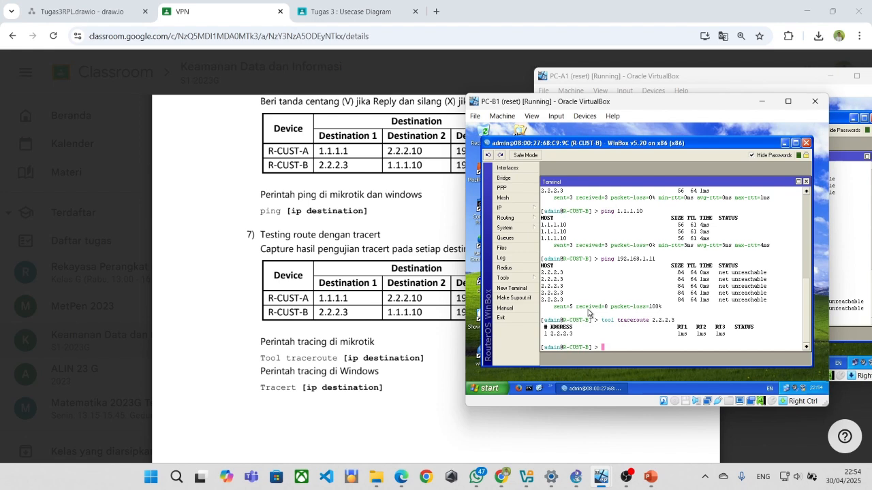
type("tool traceroute 1.1.1.10")
key("Return")
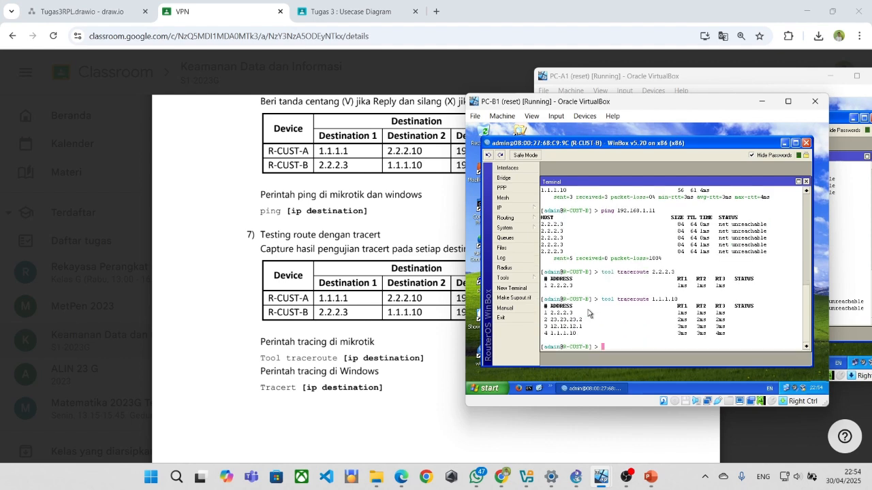
After checking the lab PDF, traceroute 192.168.1.11, which returns network unreachable.
type("t")
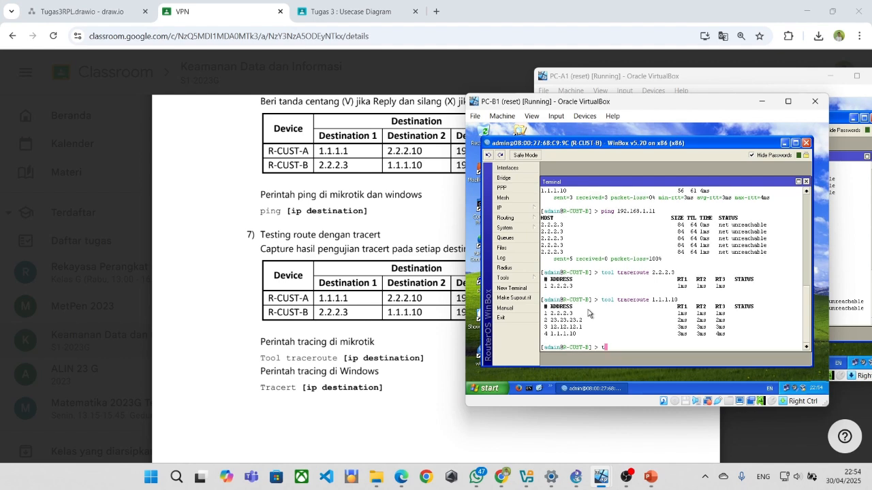
type("ool traceroute 192.168.1")
left_click(452, 316)
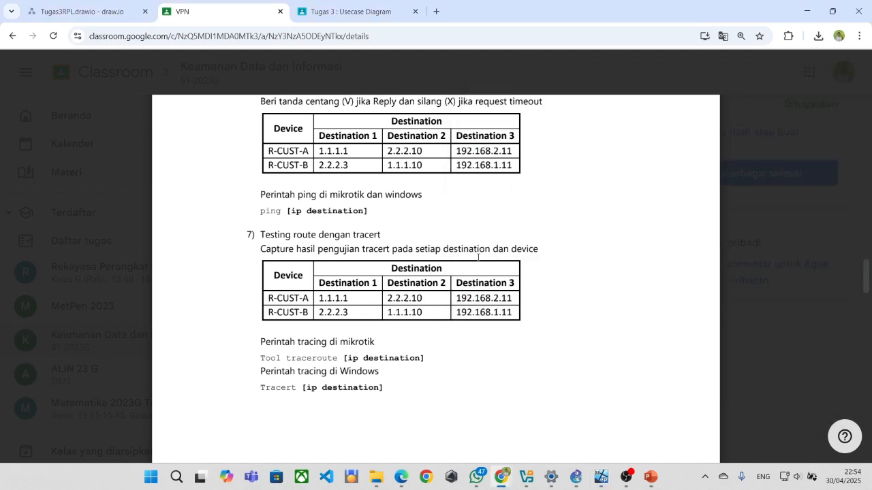
scroll(472, 260, "up", 2)
key("alt+Tab")
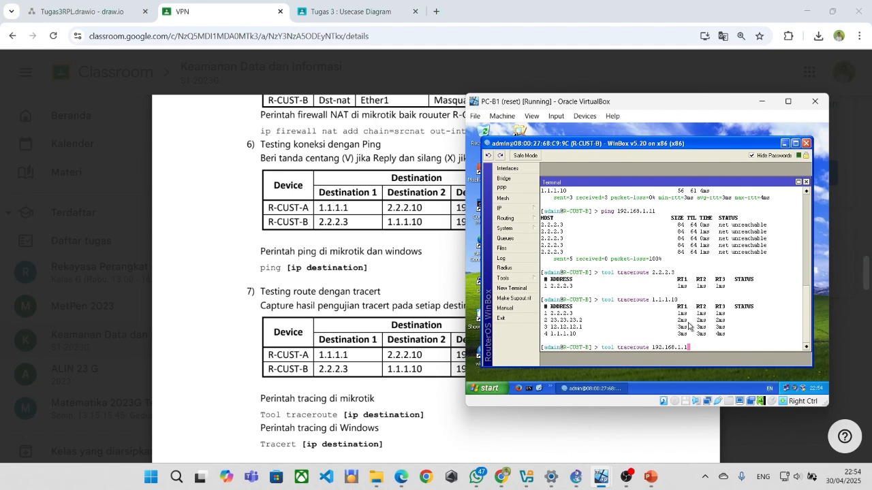
key("Return")
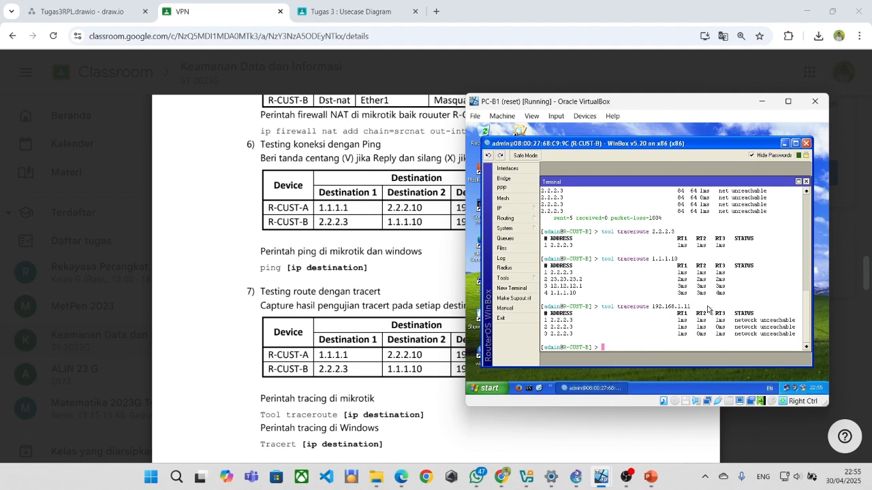
left_click(546, 376)
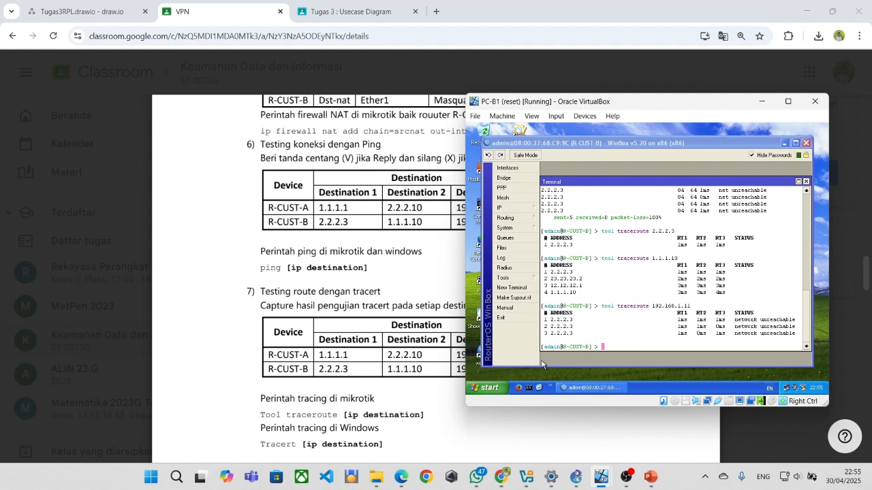
Open PC-B1's Command Prompt, ping 2.2.2.3 with 0% loss, and tracert it in two hops via 192.168.2.10.
left_click(530, 387)
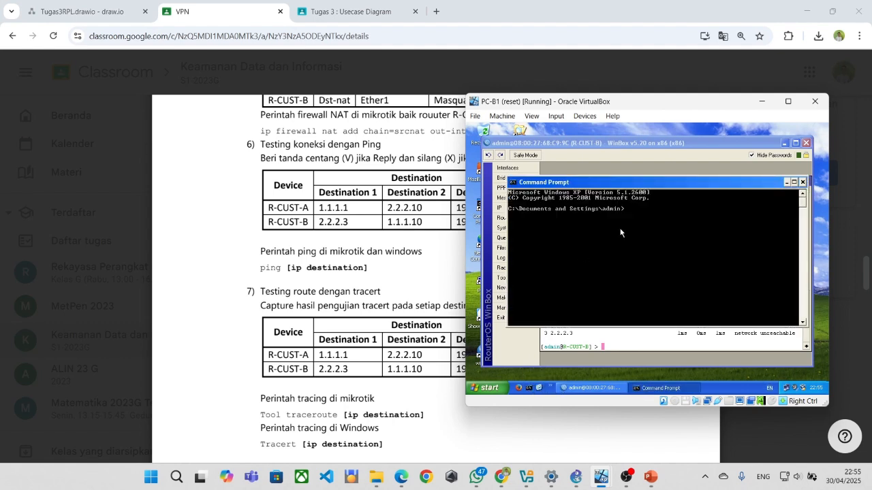
type("ping 2.2.2.3")
key("Return")
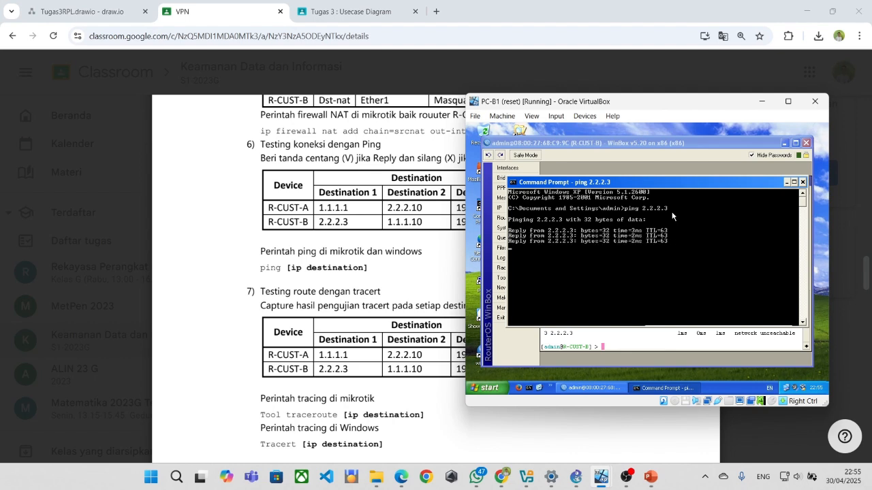
type("ping")
key("BackSpace")
key("BackSpace")
key("BackSpace")
key("BackSpace")
type("t")
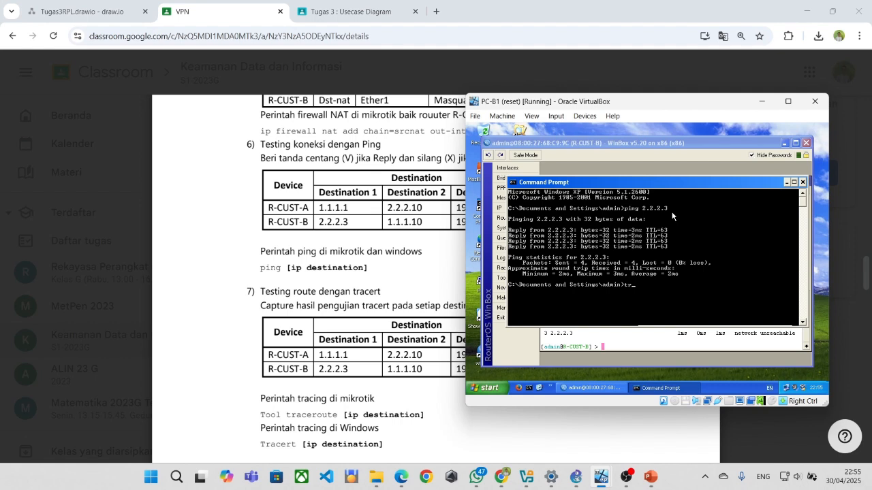
type("racert 2.2.2.3")
key("Return")
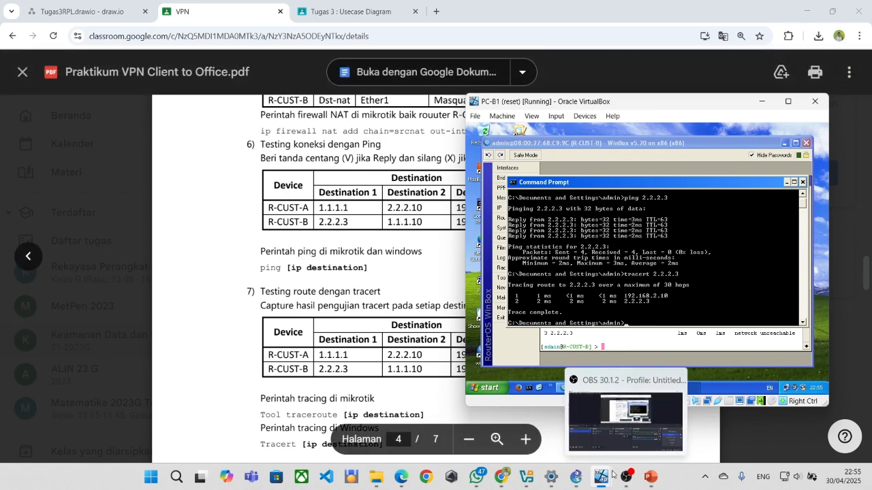
Bring PC-A1's Command Prompt forward and scroll back through its earlier ping and tracert results.
mouse_move(601, 477)
left_click(520, 417)
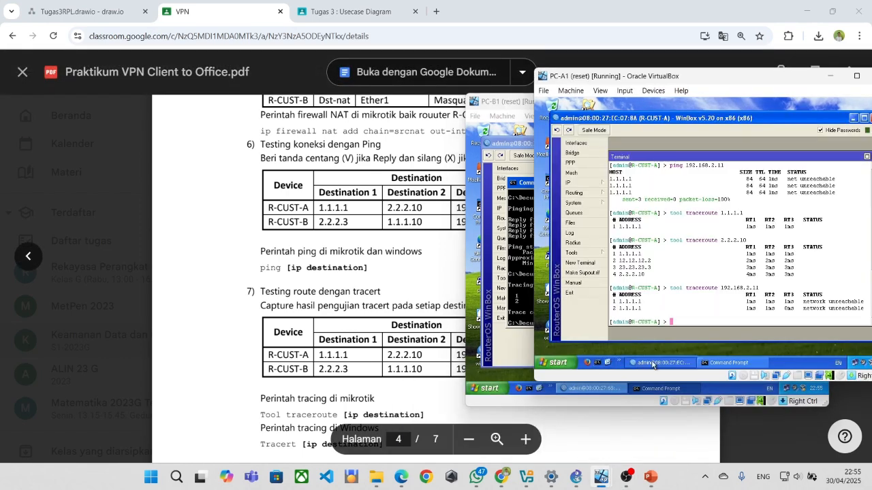
left_click(716, 362)
scroll(649, 214, "up", 3)
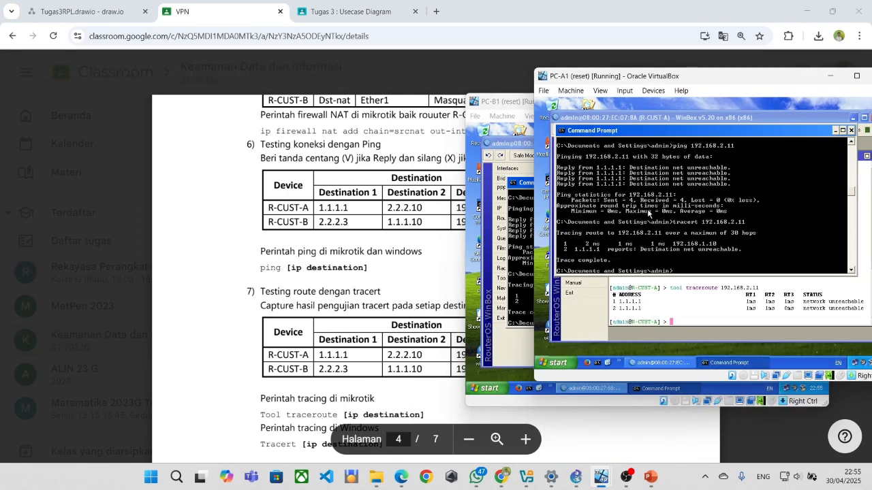
scroll(651, 236, "up", 3)
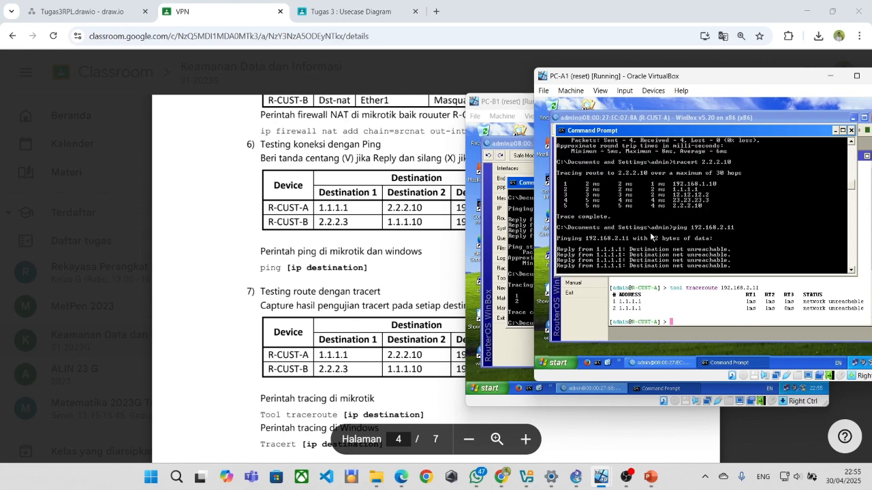
scroll(646, 232, "up", 5)
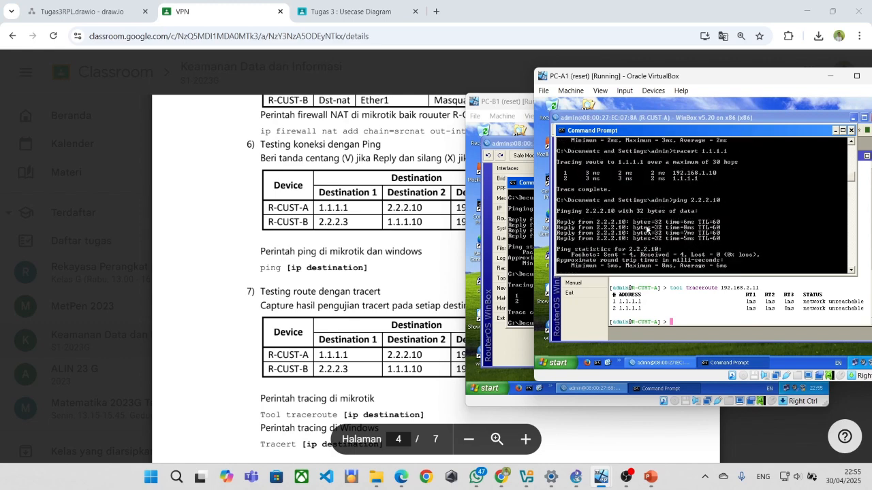
scroll(647, 229, "up", 2)
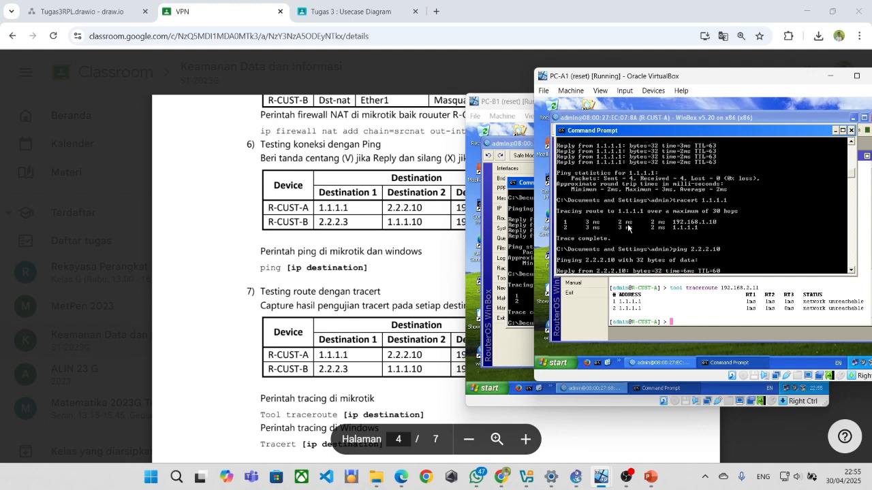
scroll(627, 224, "up", 2)
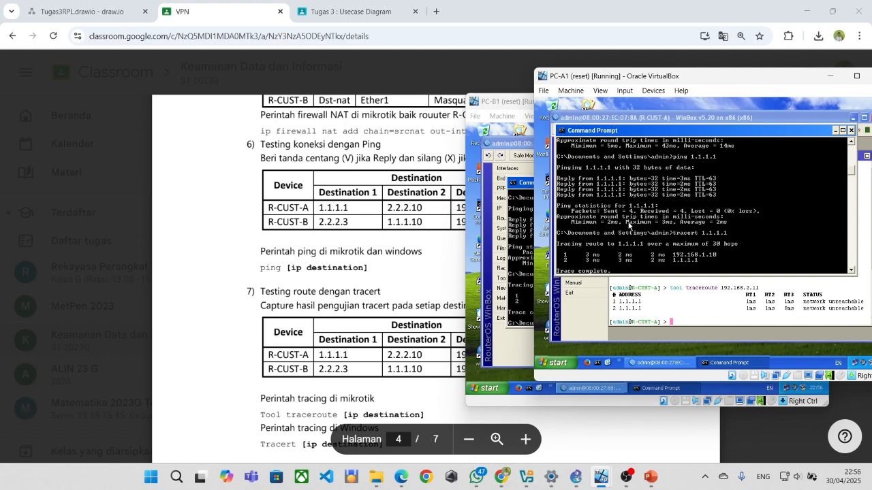
On PC-B1, ping 1.1.1.10 and tracert it, completing in 5 hops.
type("ping 2.2.2.10")
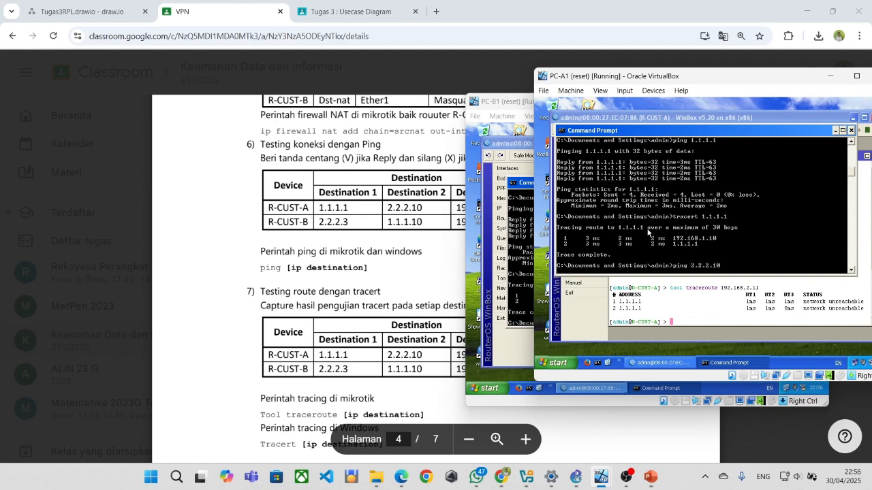
left_click(538, 323)
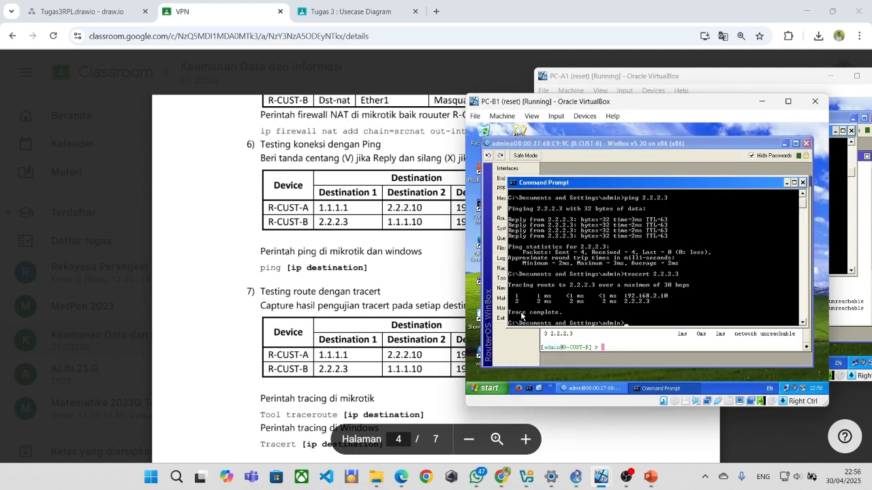
type("ping 1.1.1.")
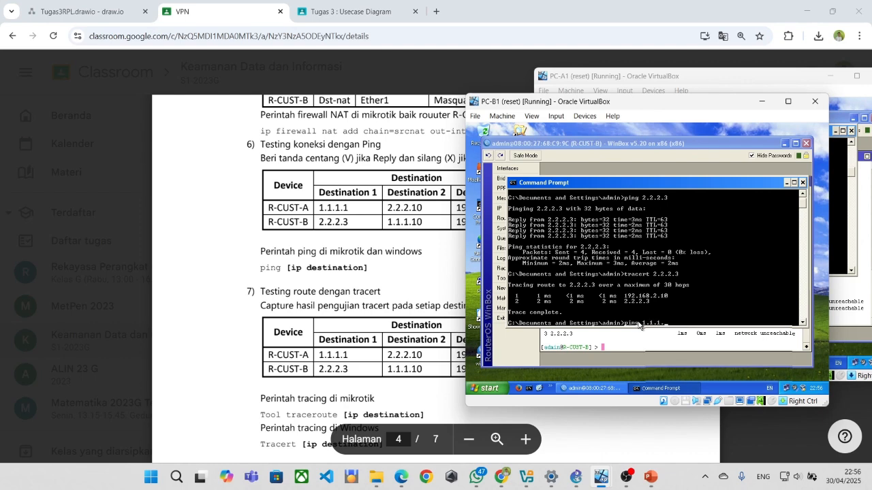
type("10")
key("Return")
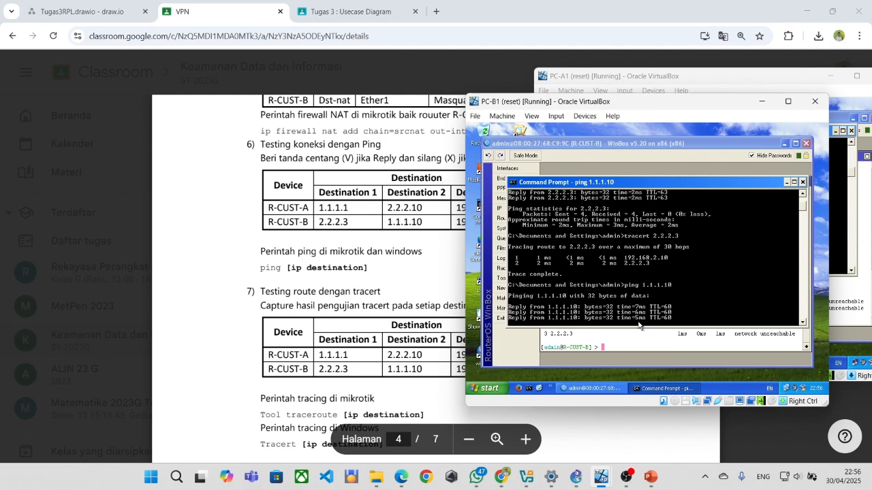
type("trac")
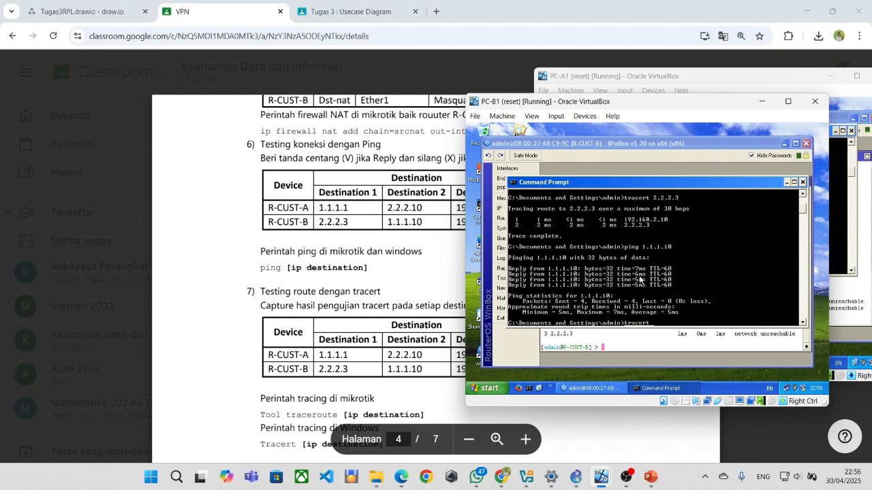
type("ert")
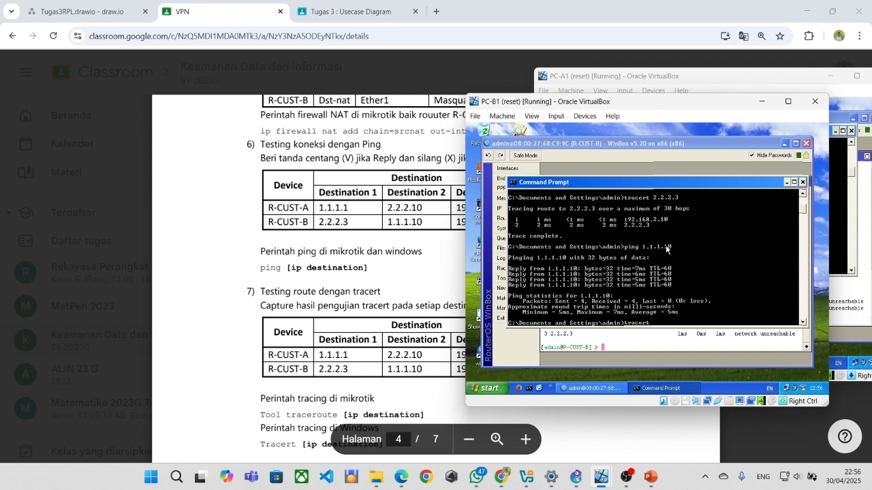
type("1.1.")
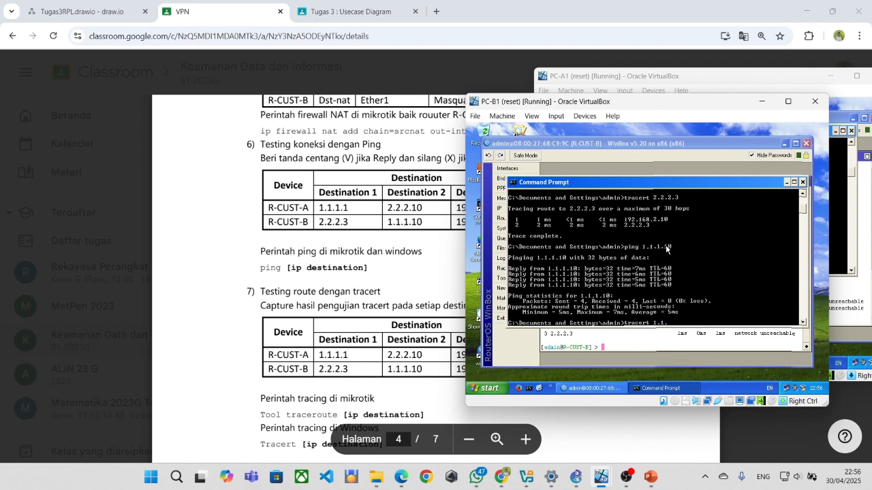
type("1.10")
key("Return")
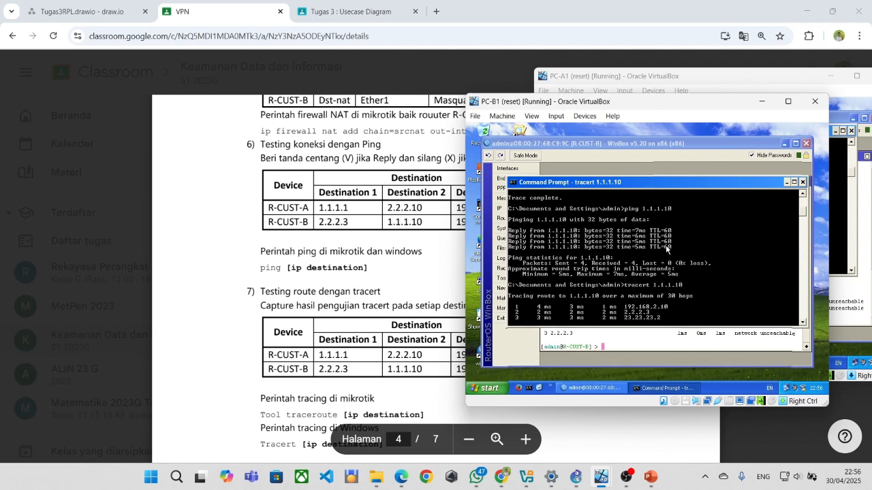
Ping 192.168.1.11 (net unreachable from 2.2.2.3) and start a tracert to it.
type("ping 192.168")
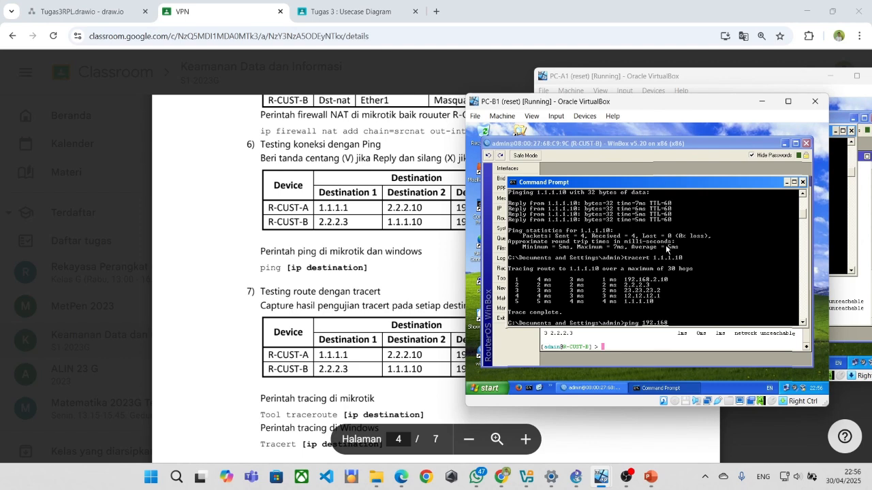
type(".1.11")
key("Return")
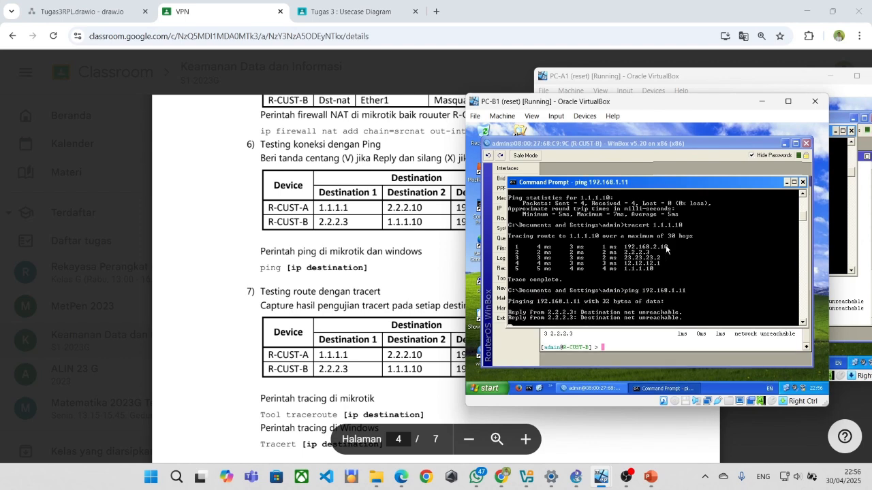
type("tracert")
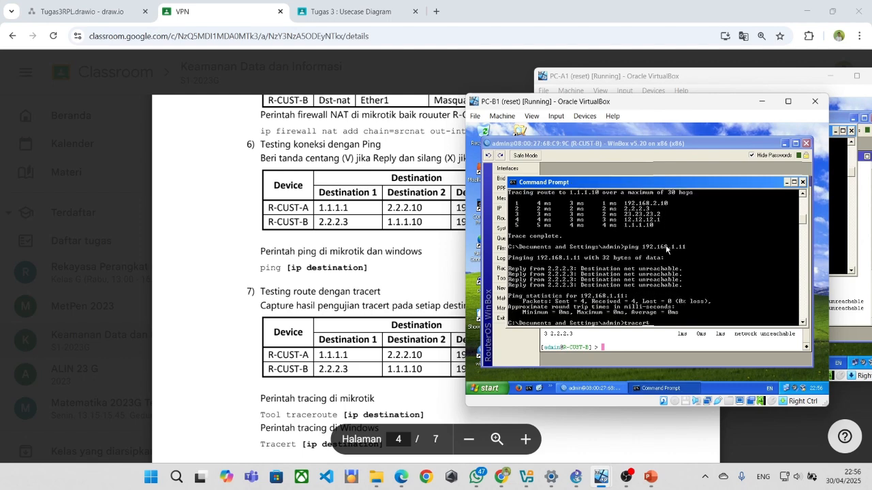
type(" 192.168.1.11")
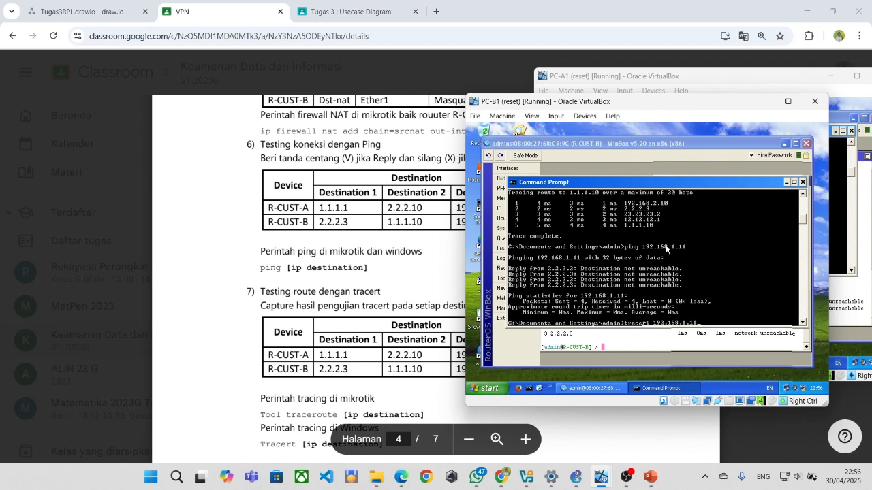
key("Return")
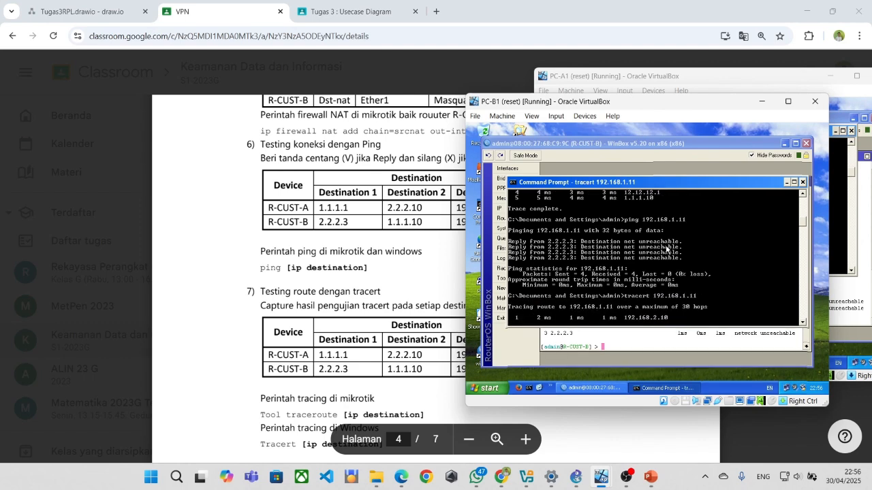
Scroll the lab PDF down to step 8, Setting VPN Server dengan PPTP.
left_click(394, 260)
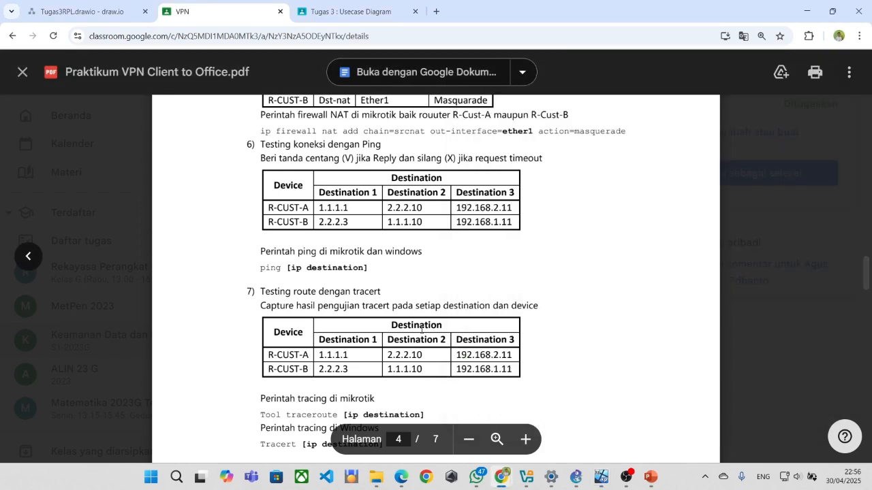
scroll(427, 320, "down", 10)
scroll(427, 313, "down", 3)
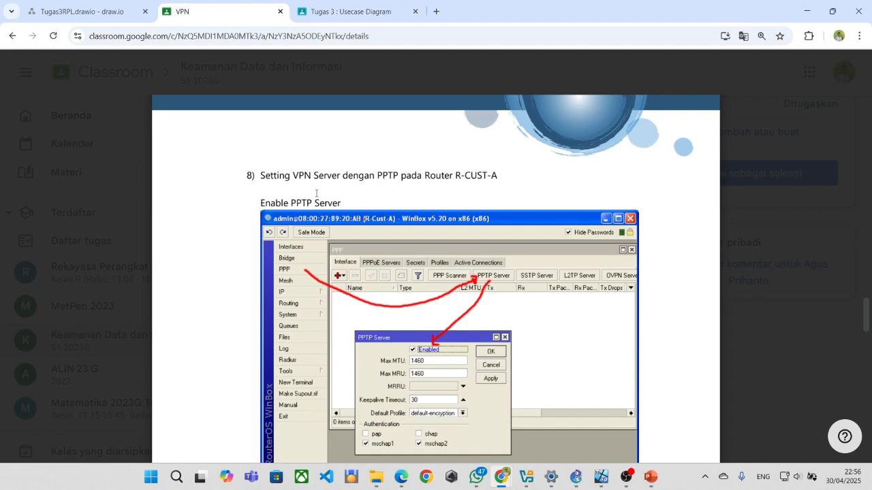
scroll(418, 187, "down", 5)
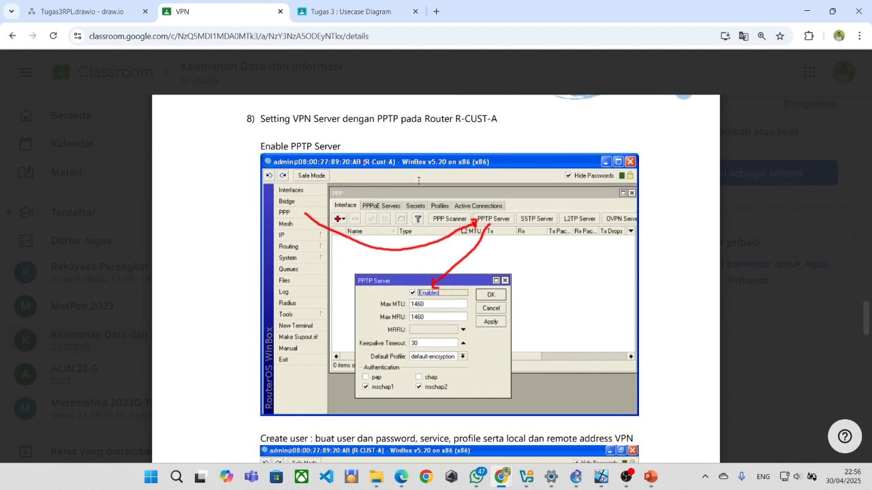
scroll(417, 184, "up", 2)
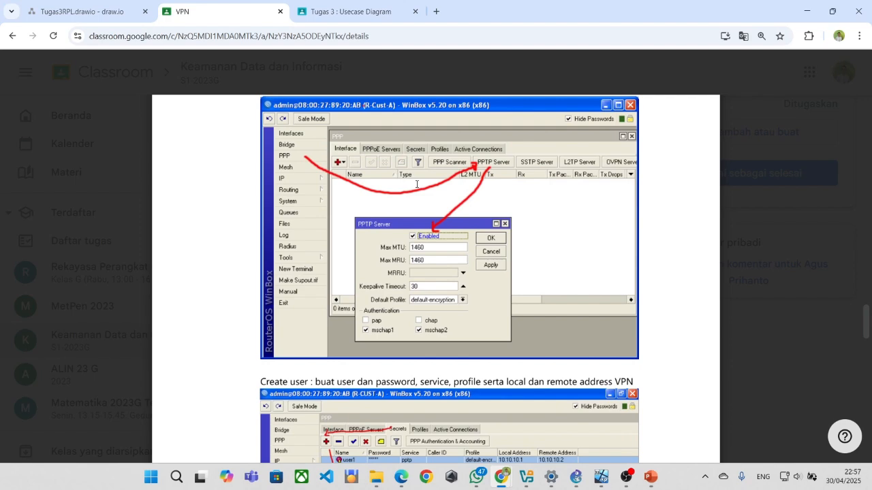
key("alt+Tab")
key("alt+Tab")
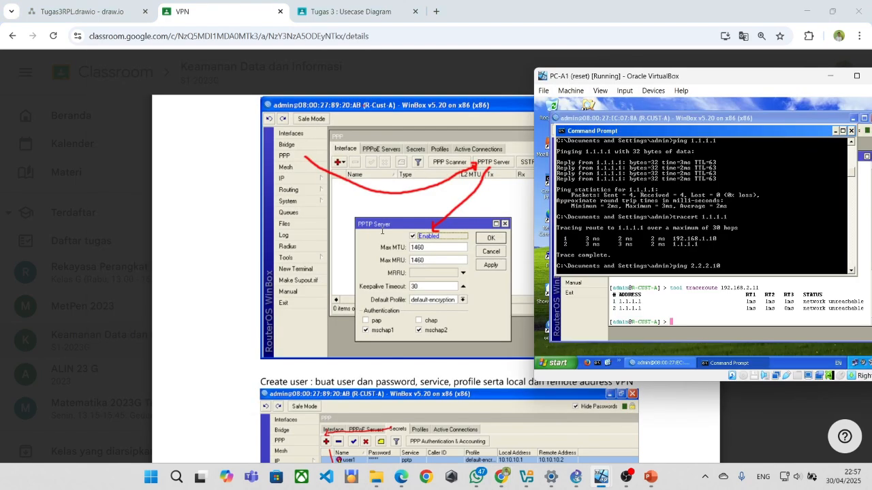
Re-read the PPTP server instructions in the PDF, then return to the PC-A1 window.
left_click(241, 249)
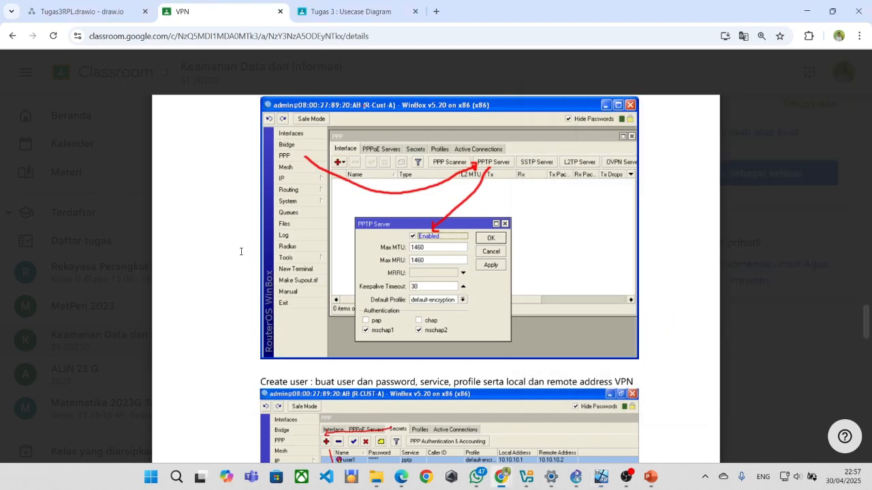
scroll(241, 249, "up", 3)
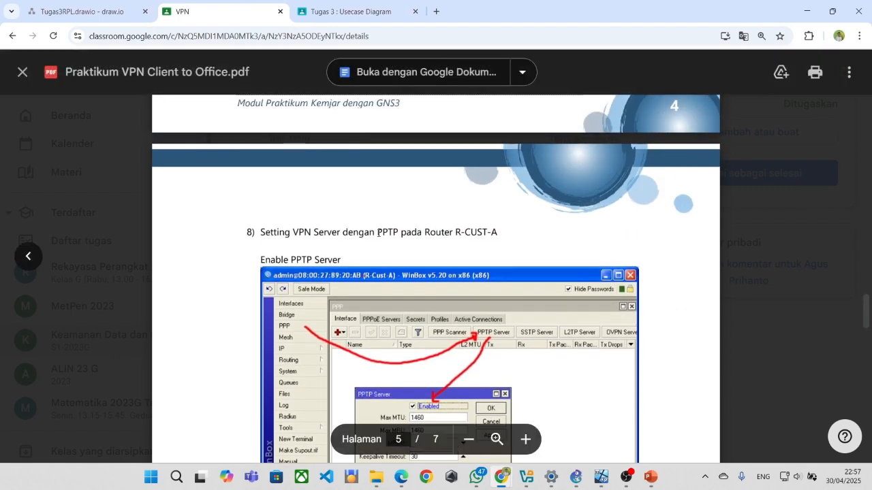
scroll(418, 233, "up", 8)
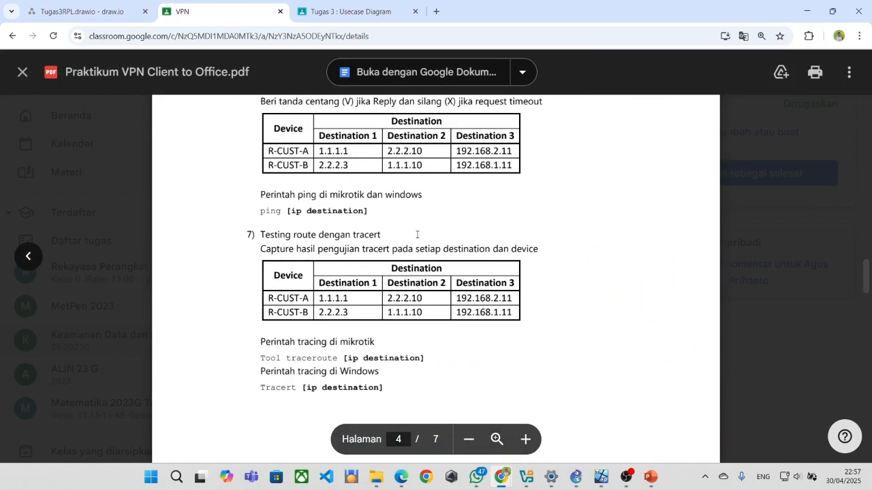
scroll(416, 234, "down", 8)
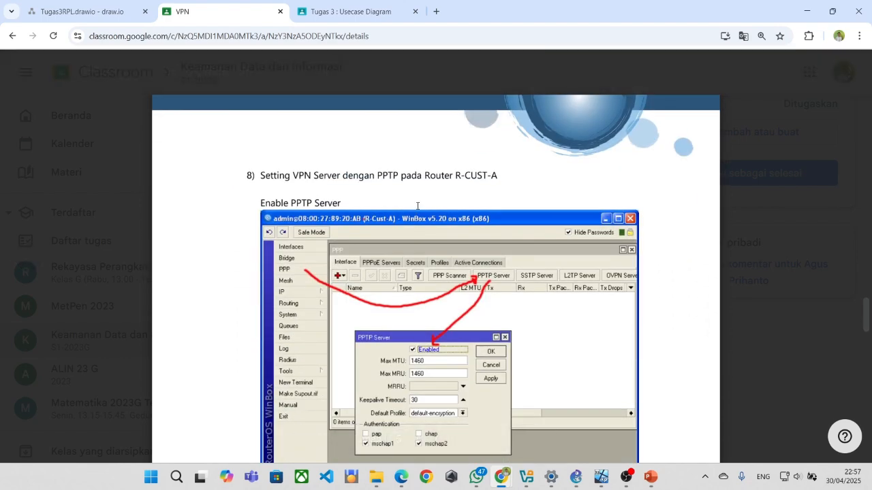
scroll(418, 205, "down", 1)
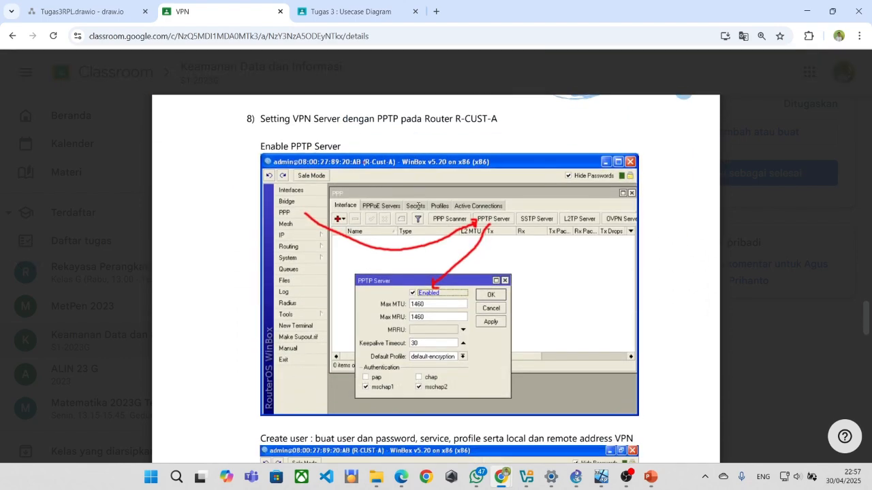
scroll(417, 225, "down", 3)
scroll(417, 225, "up", 1)
key("alt+Tab")
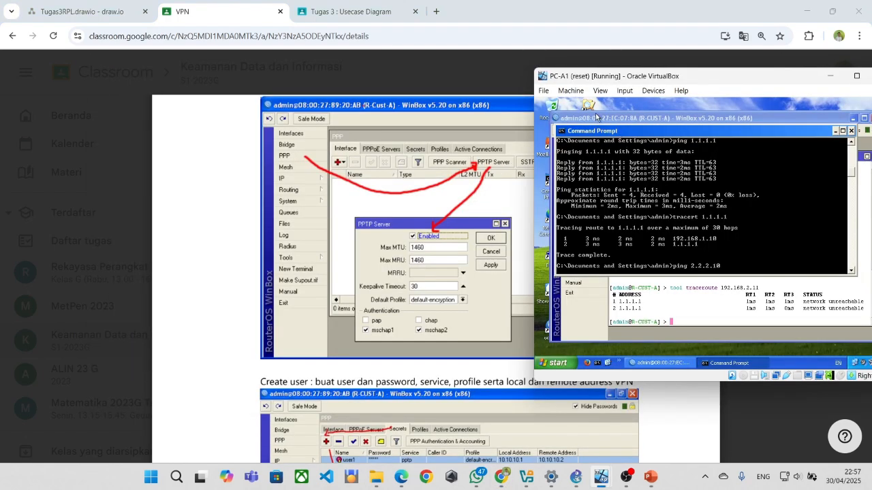
In R-CUST-A's WinBox, tick Enabled under PPP > PPTP Server and confirm with OK.
left_click(837, 130)
mouse_move(422, 224)
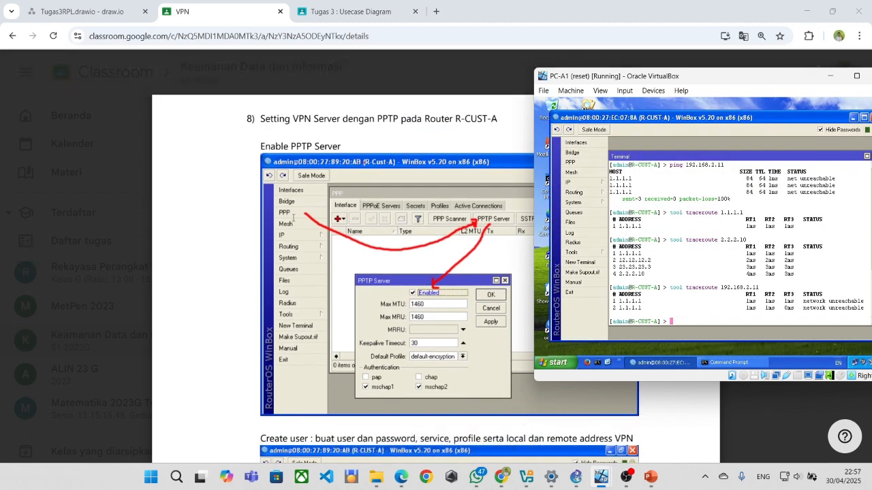
left_click(577, 165)
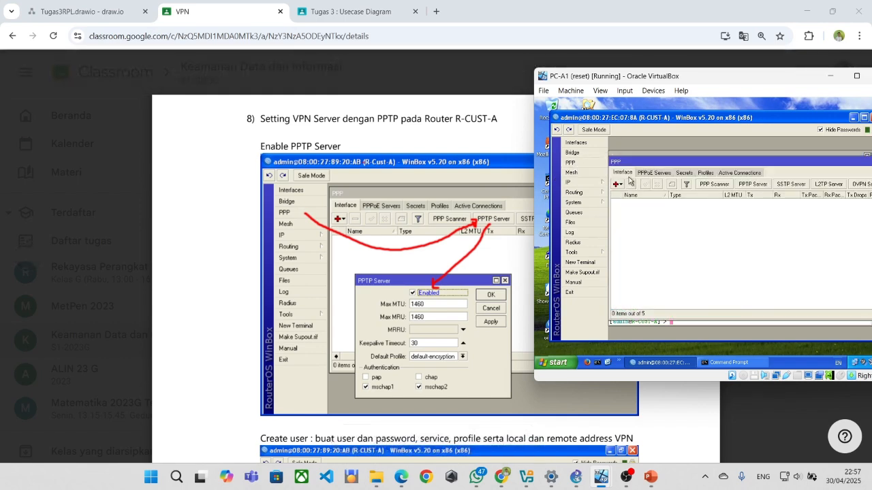
left_click(753, 185)
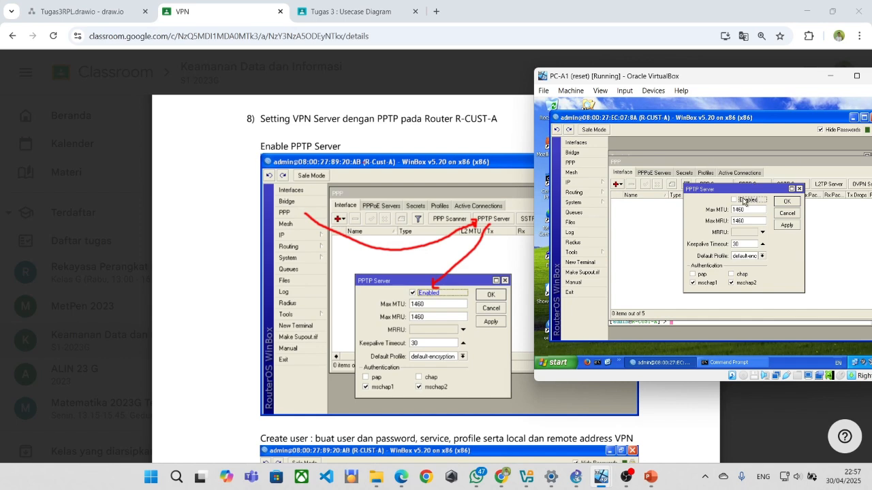
left_click(734, 199)
left_click(786, 203)
Reopen the PPTP Server settings to verify Enabled is set, then close them.
scroll(458, 238, "down", 1)
scroll(459, 238, "up", 1)
scroll(477, 239, "down", 1)
left_click(746, 188)
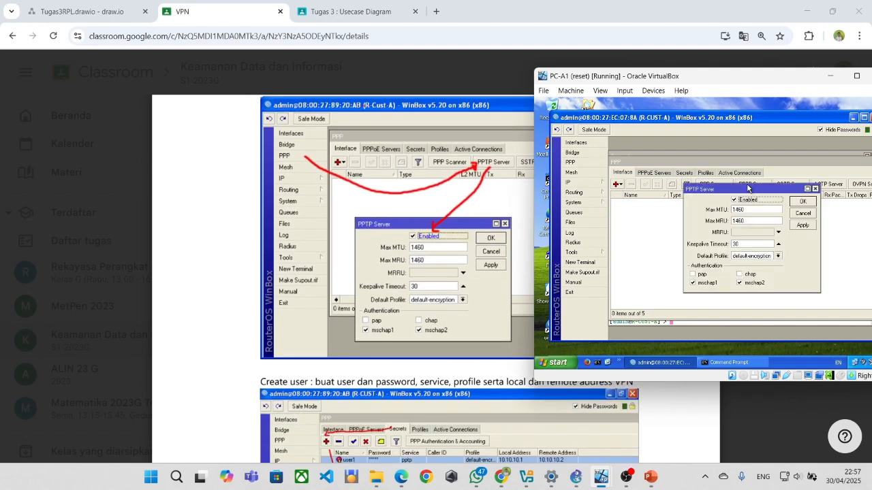
left_click(801, 202)
Show R-CUST-A's PPP Secrets list and begin a new secret, then cancel it.
scroll(485, 243, "down", 1)
scroll(485, 243, "down", 1)
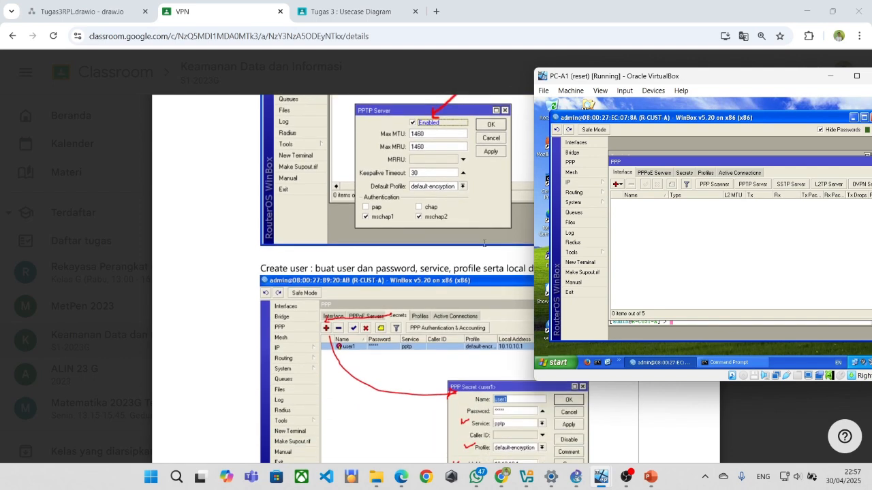
left_click(681, 174)
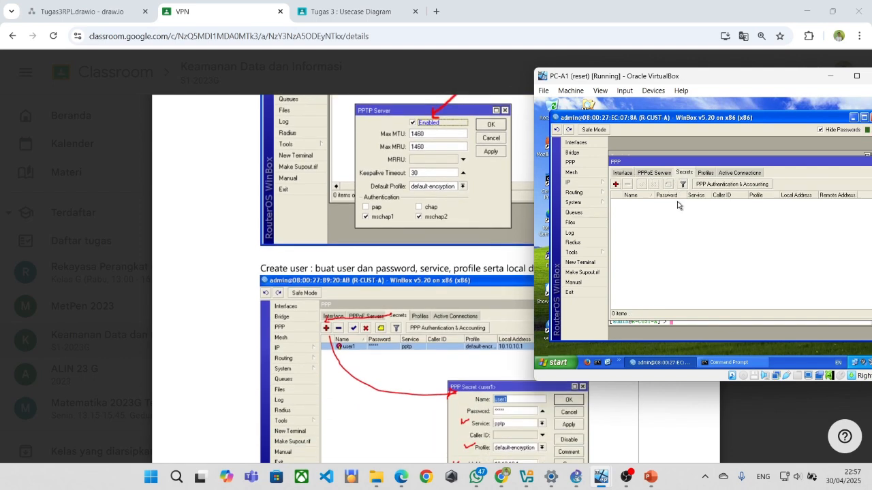
left_click(617, 184)
scroll(525, 239, "down", 1)
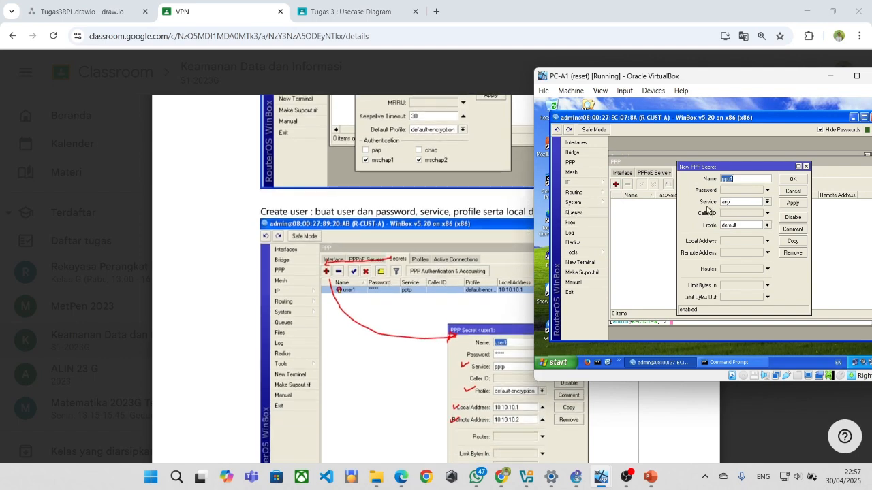
key("Escape")
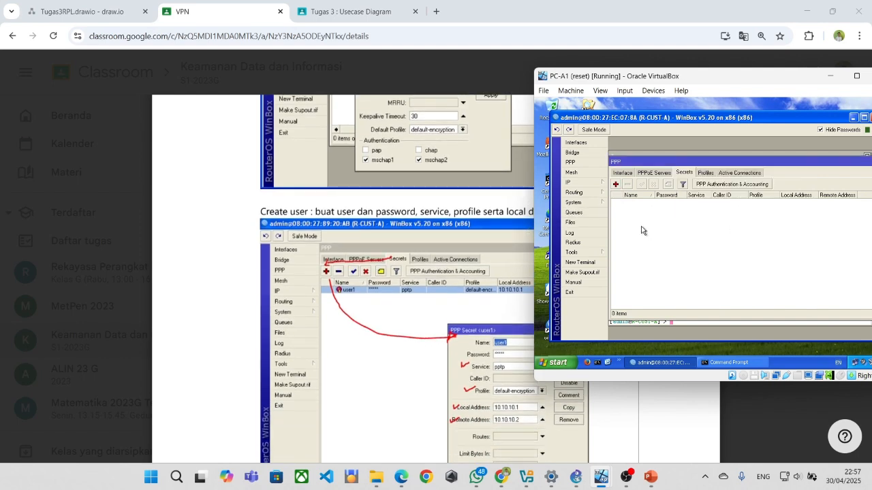
Start a new PPP secret named user1 with service pptp, ready for the password.
left_click(616, 185)
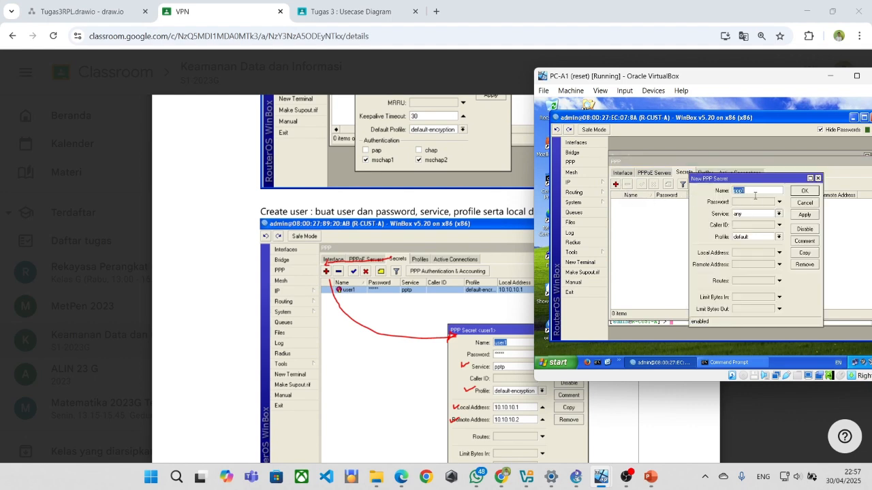
type("user1")
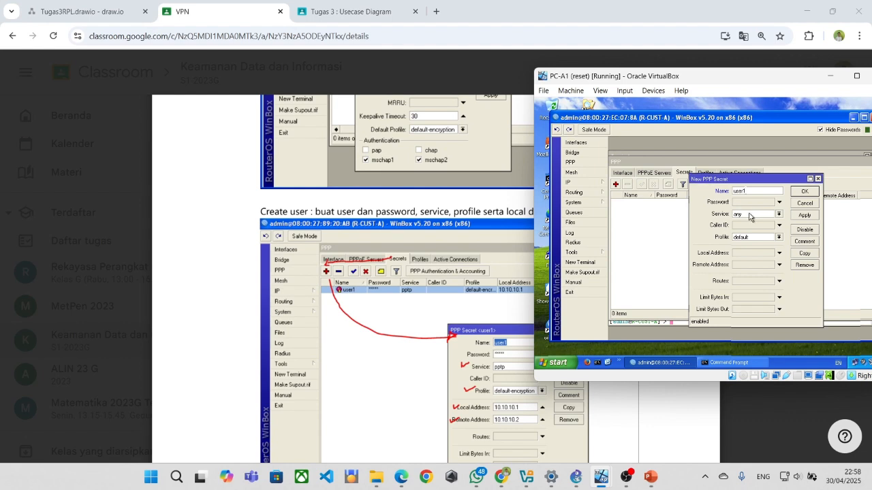
left_click(749, 215)
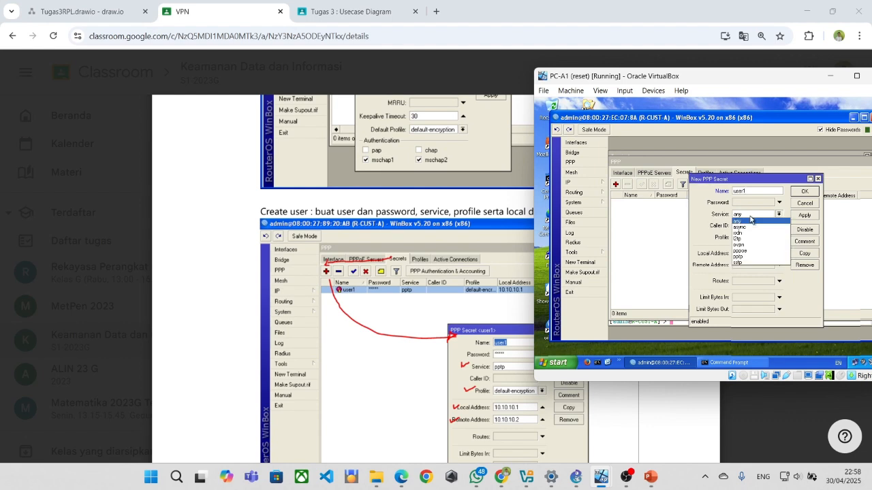
left_click(762, 258)
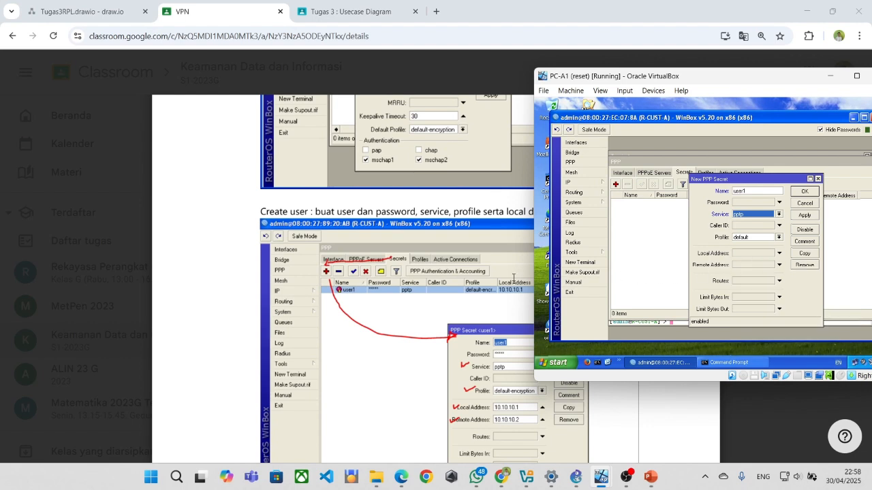
scroll(478, 285, "down", 2)
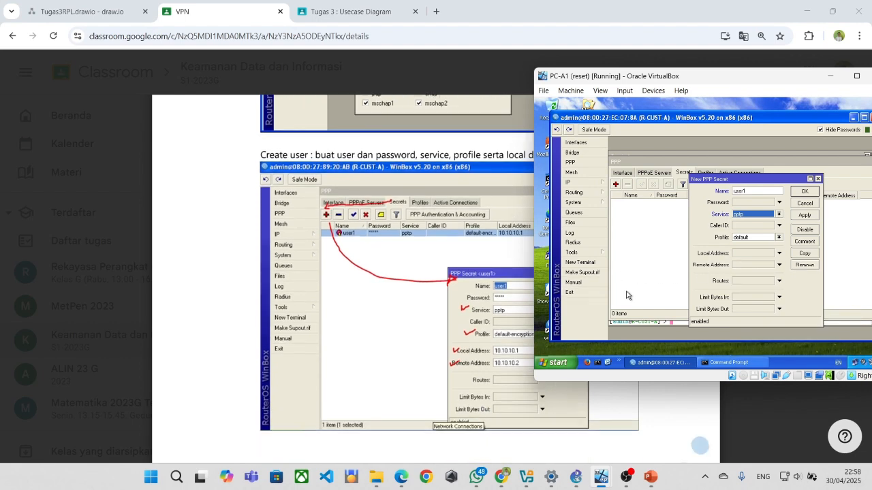
left_click(737, 204)
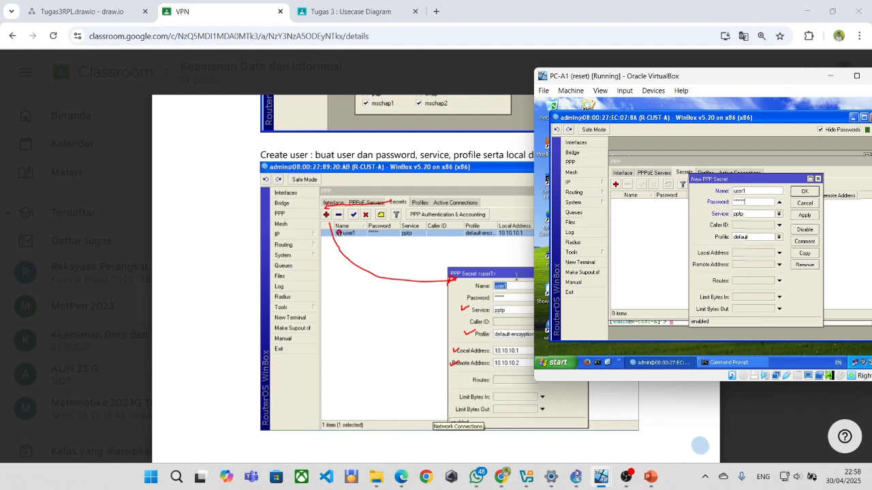
Give the secret profile default-encryption, local address 10.10.10.1 and remote address 10.10.10.2.
scroll(517, 276, "down", 1)
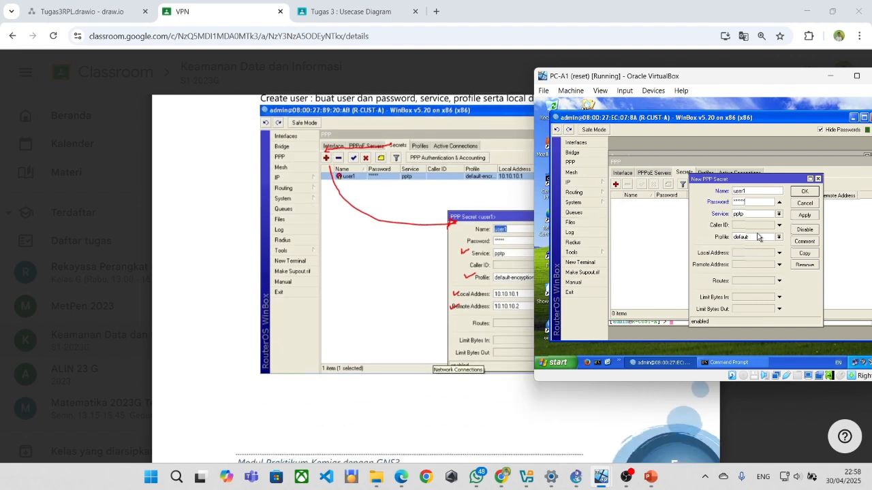
left_click(778, 238)
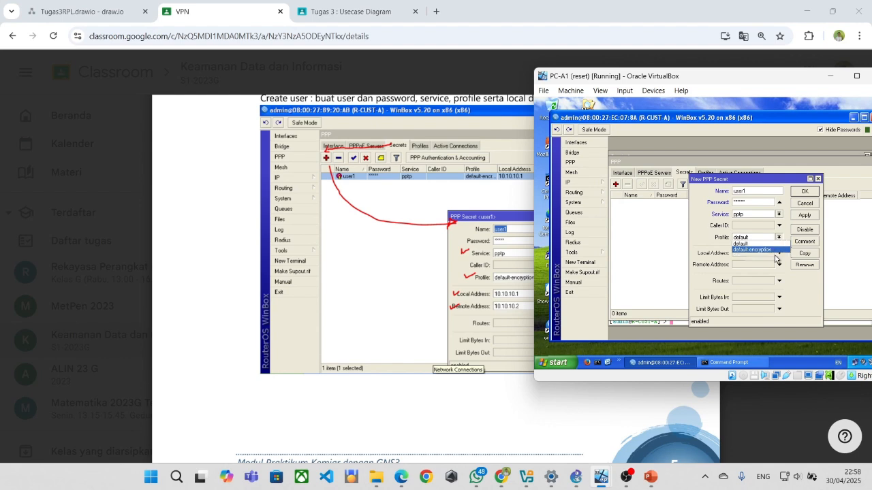
left_click(776, 251)
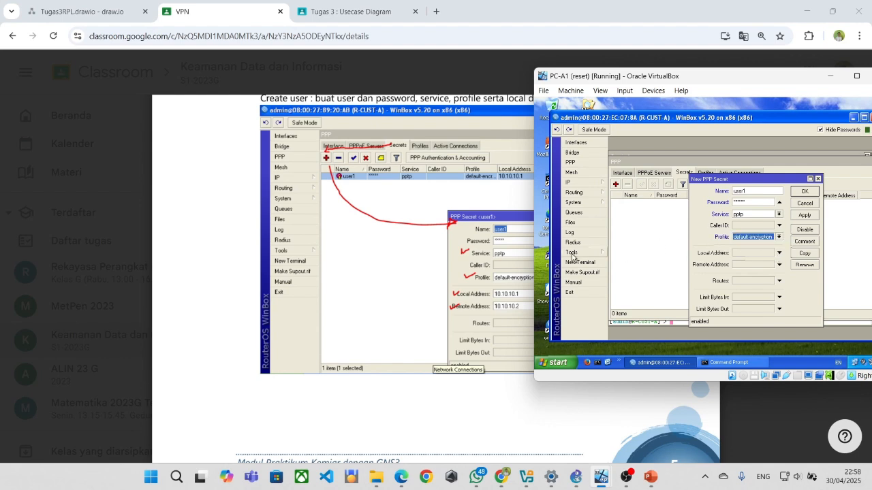
left_click(742, 255)
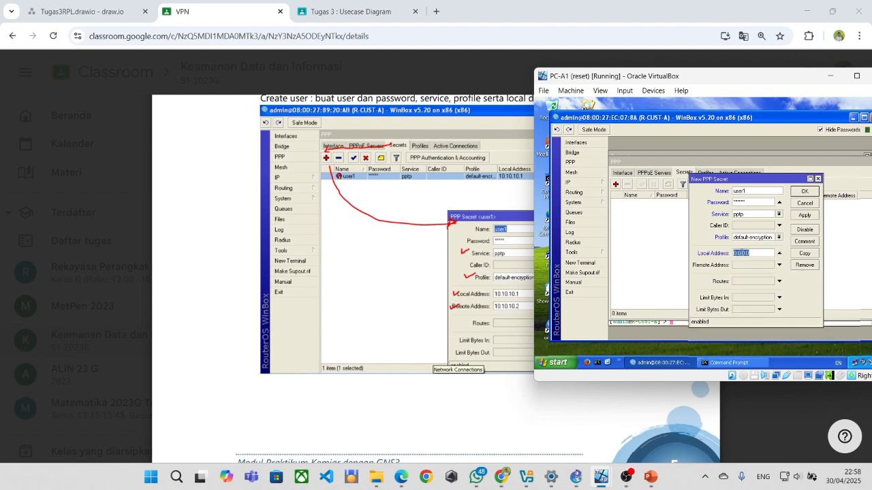
type("10.10")
left_click(747, 265)
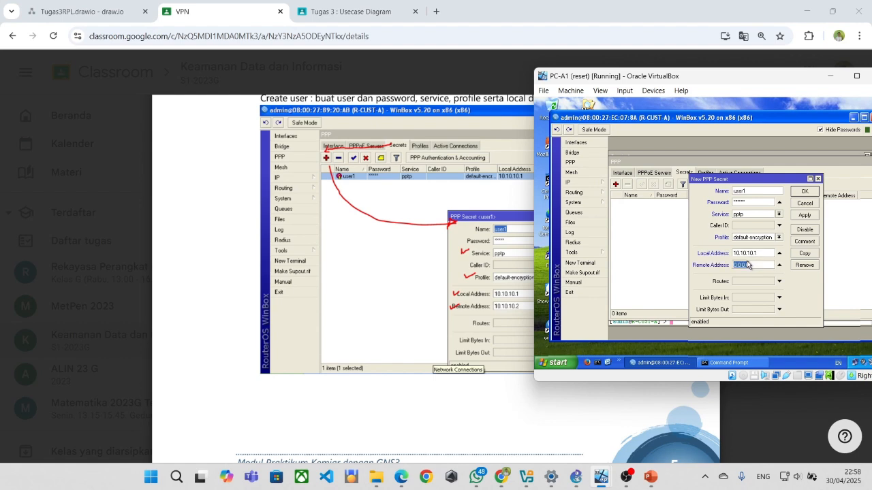
type("1")
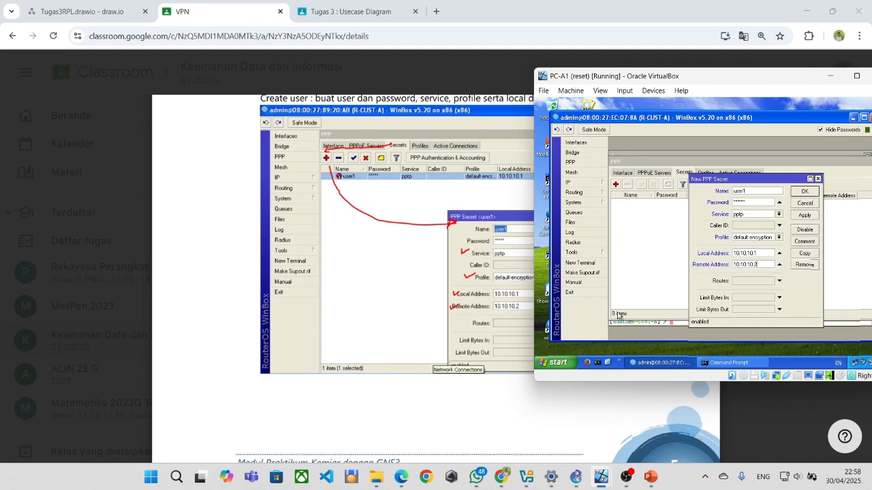
Check the lab PDF for the secret's settings and return to the form.
left_click(461, 359)
scroll(484, 319, "down", 4)
scroll(488, 308, "up", 5)
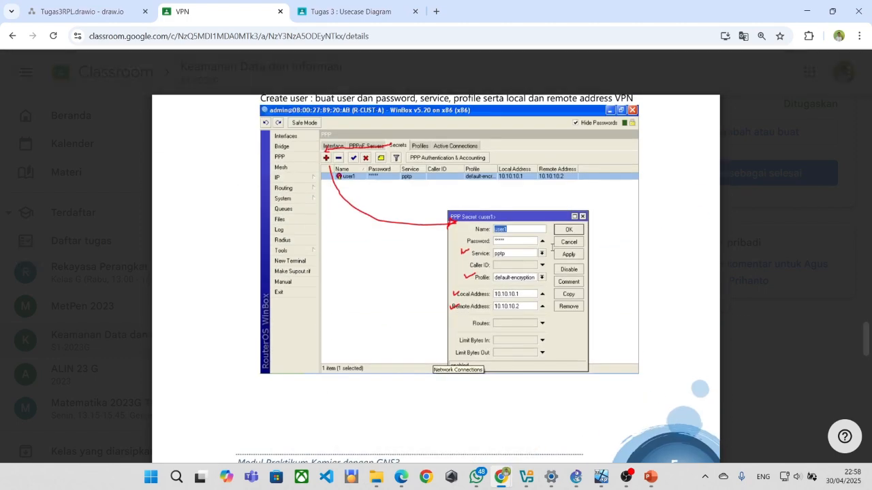
key("alt+Tab")
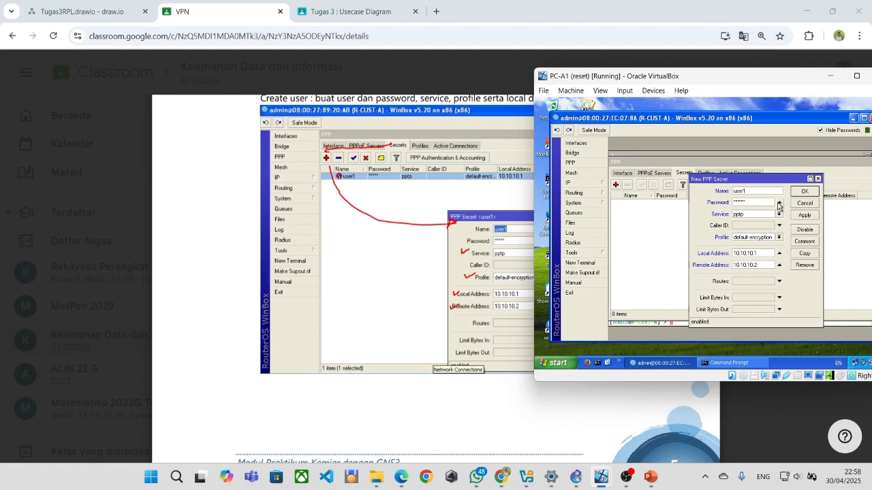
Retype the secret's password, keep pptp as the service, and save user1.
double_click(767, 201)
type("*")
double_click(767, 201)
type("*")
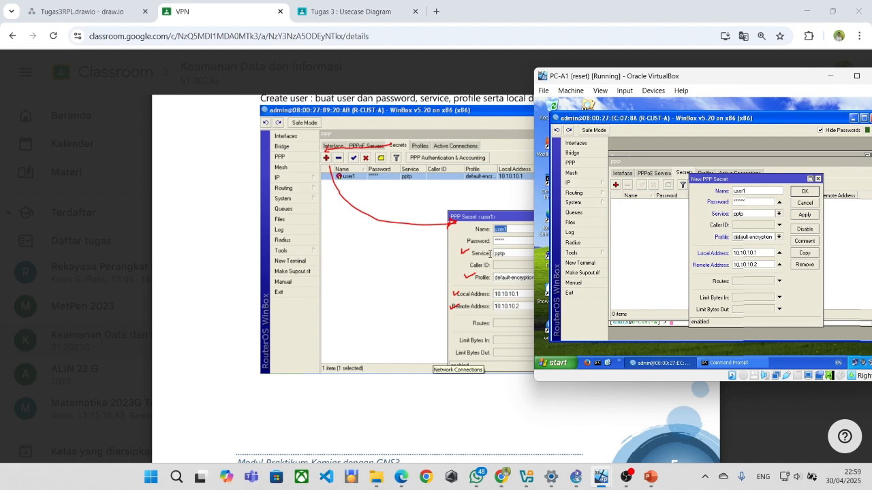
left_click(752, 215)
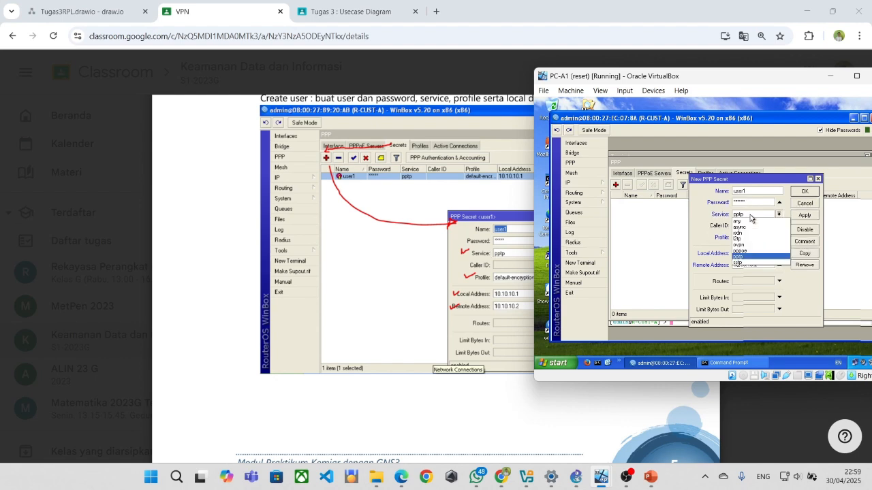
left_click(751, 216)
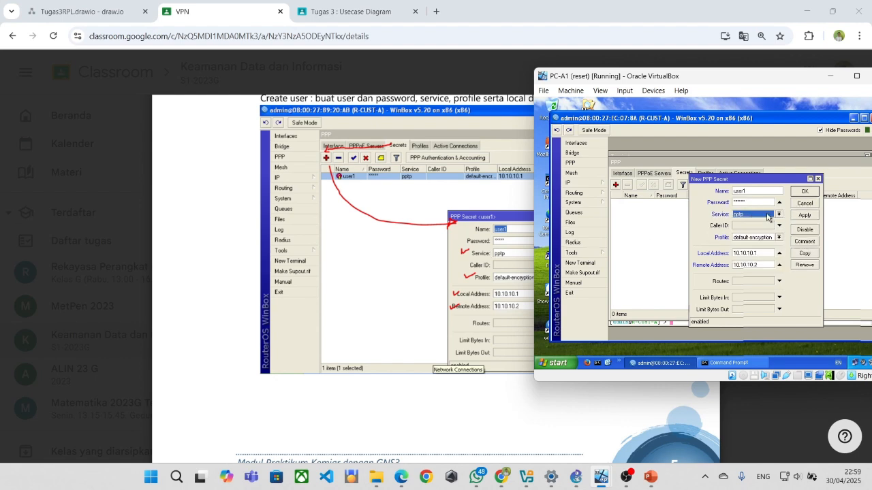
left_click(804, 193)
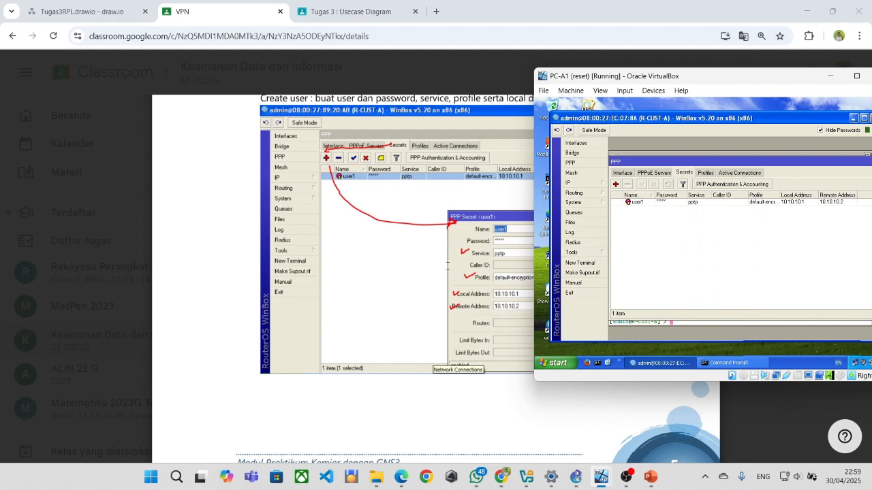
Read page 6's VPN client setup steps in the lab PDF, then switch to PC-B1.
left_click(447, 266)
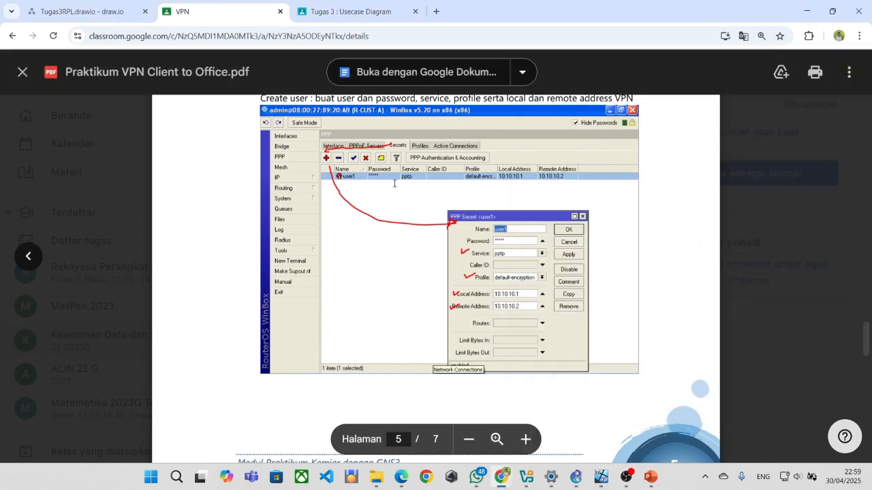
scroll(370, 182, "down", 7)
scroll(403, 200, "down", 1)
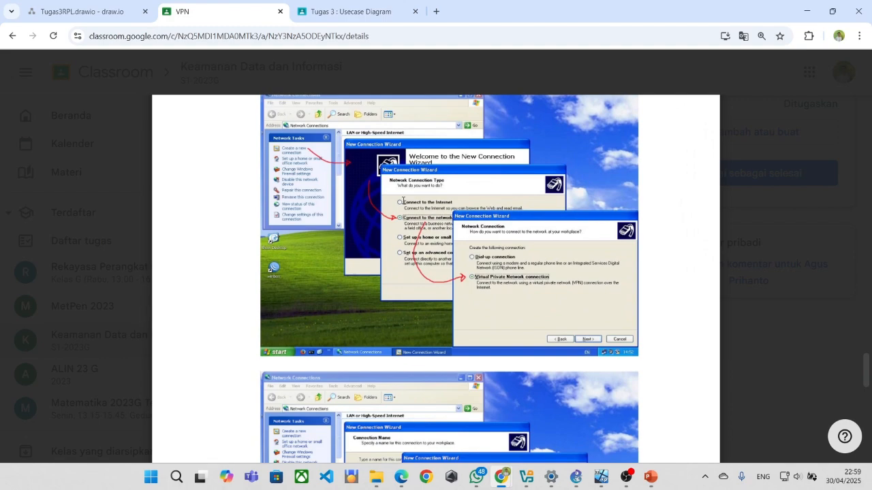
scroll(404, 202, "up", 3)
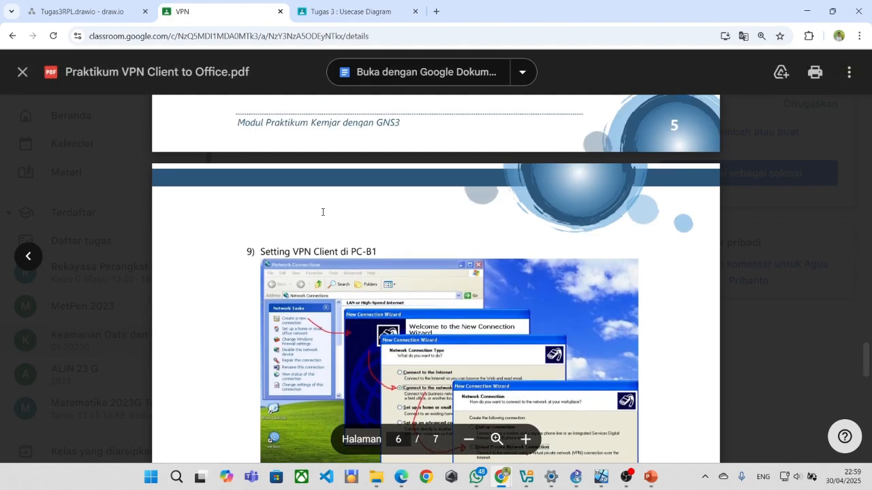
scroll(323, 211, "down", 10)
scroll(322, 212, "down", 8)
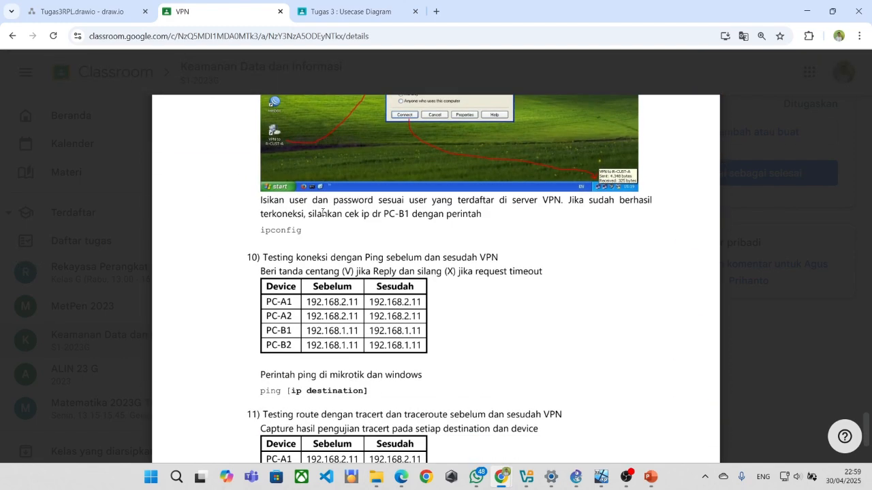
scroll(323, 212, "up", 3)
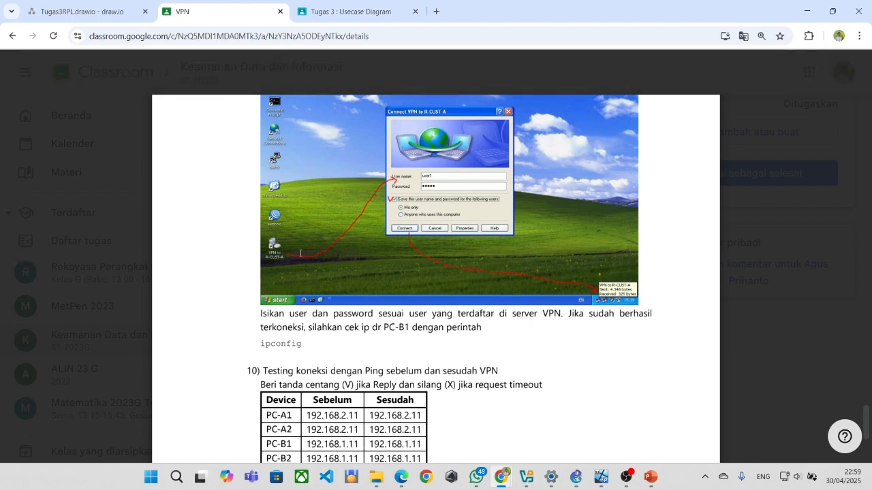
scroll(301, 253, "up", 2)
scroll(300, 253, "up", 10)
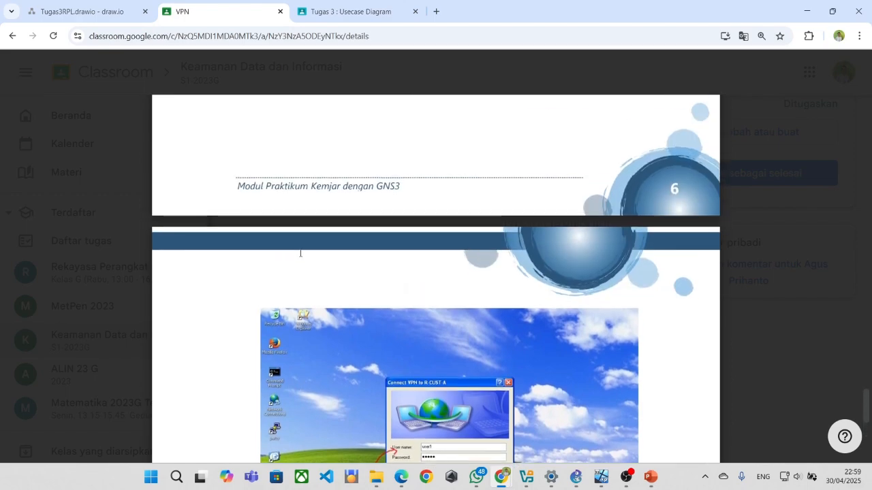
key("alt+Tab")
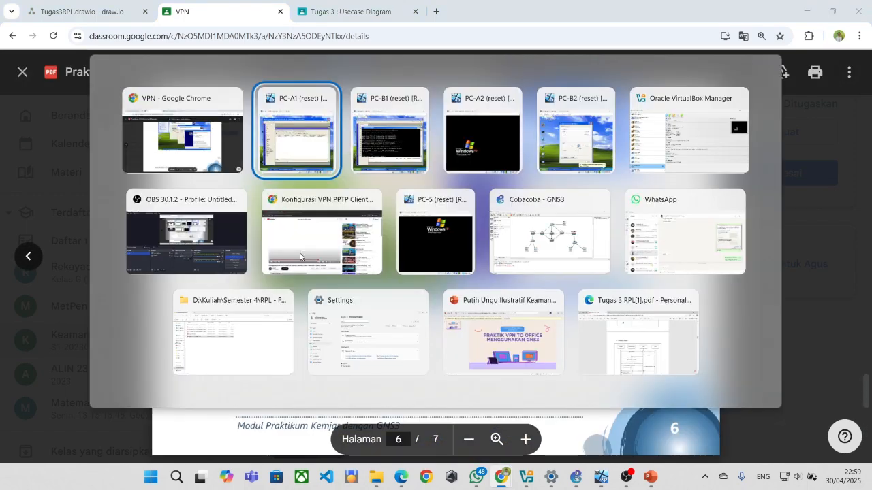
key("alt+Tab")
scroll(420, 196, "down", 8)
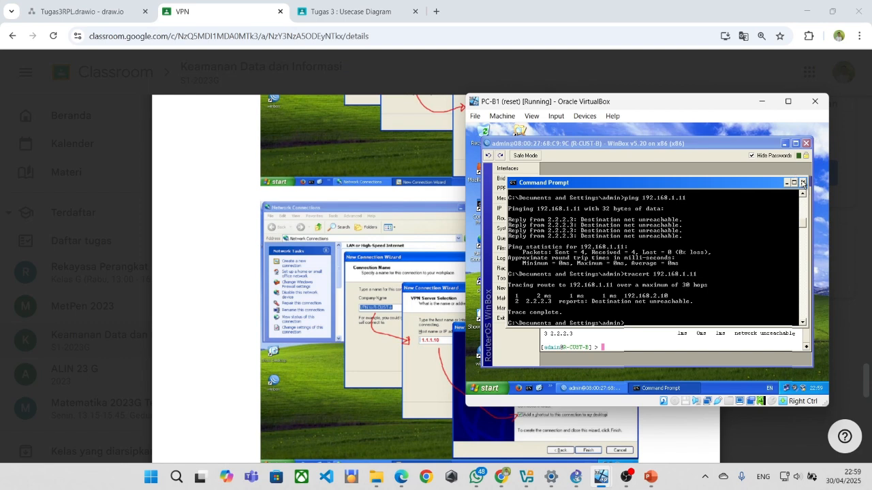
Minimize WinBox and Command Prompt on PC-B1 and open the Network Connections folder.
left_click(785, 145)
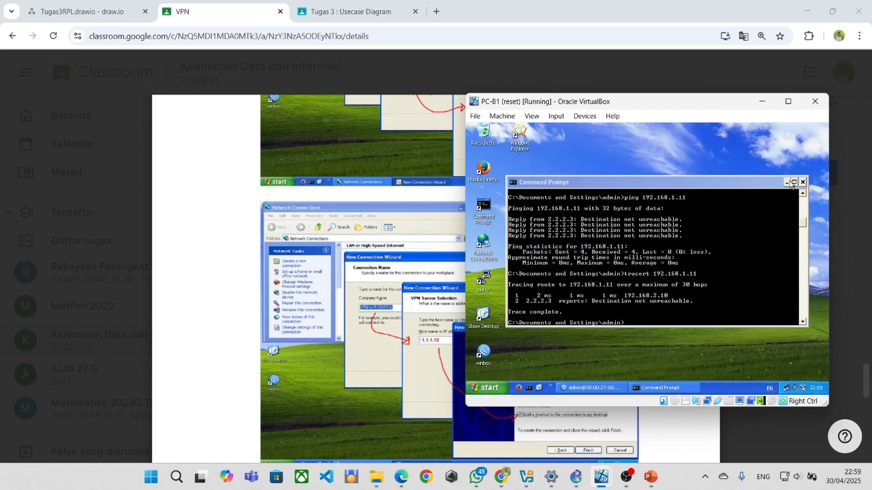
left_click(788, 182)
left_click(493, 390)
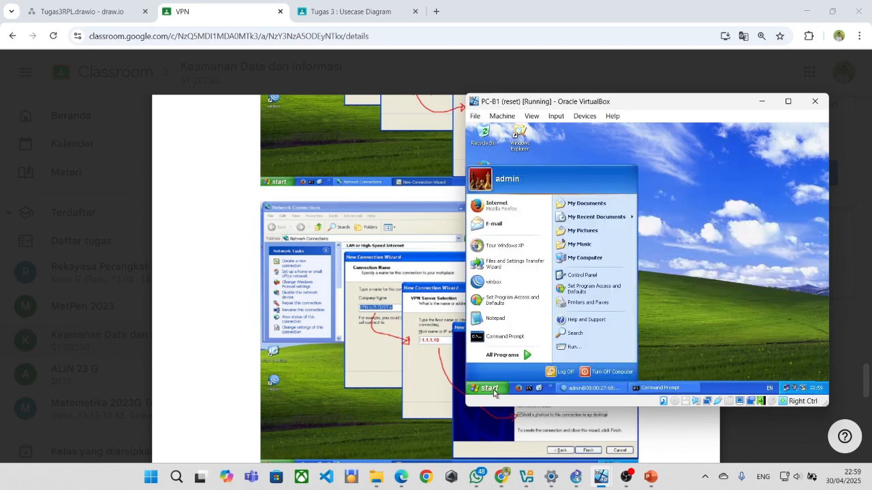
mouse_move(506, 355)
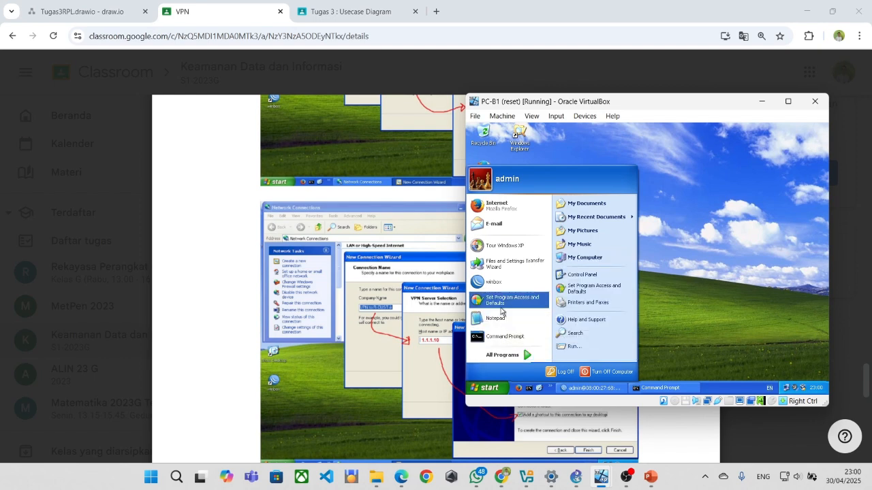
left_click(683, 320)
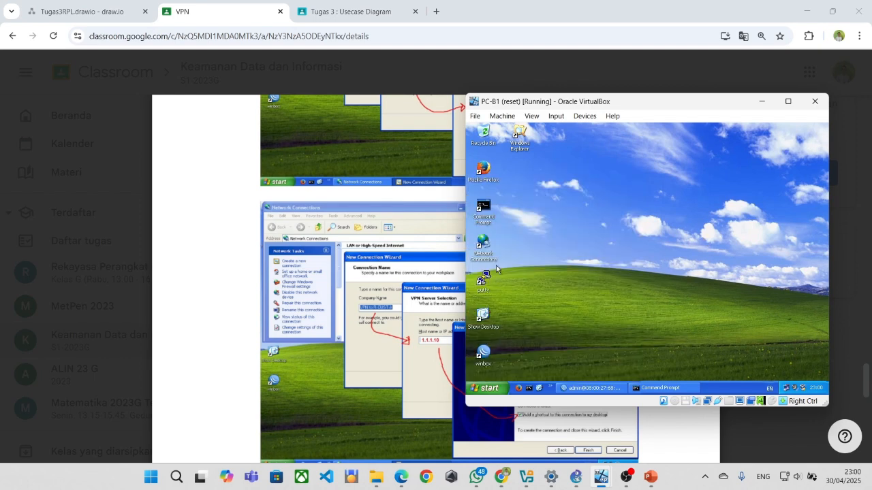
double_click(490, 239)
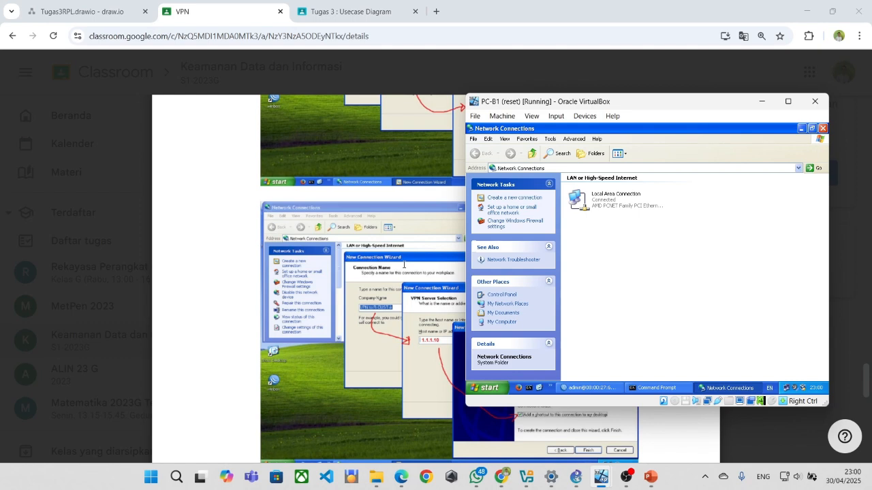
scroll(404, 265, "down", 1)
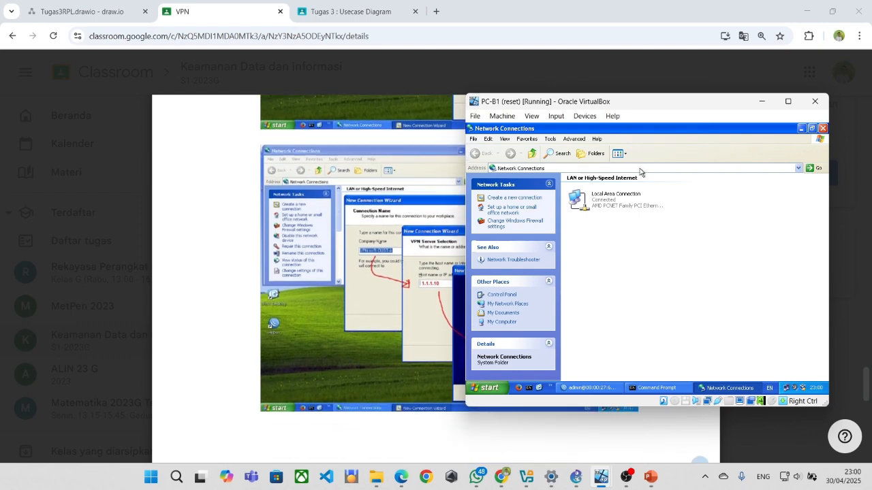
right_click(696, 210)
left_click(676, 232)
Start the New Connection Wizard and choose a VPN connection to the workplace network.
left_click(519, 199)
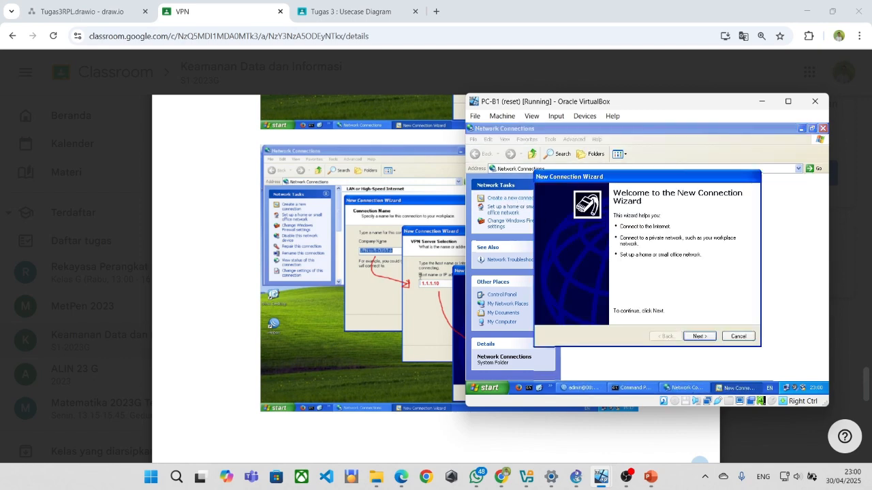
left_click(700, 337)
left_click(412, 279)
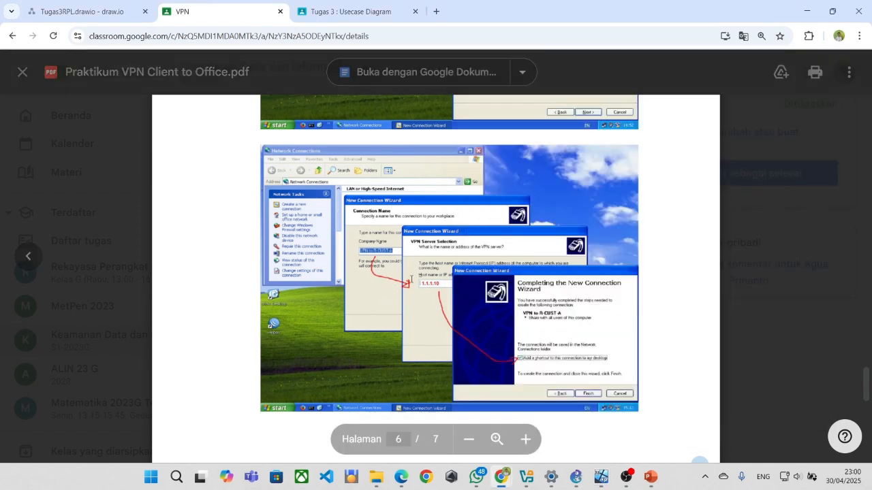
scroll(411, 279, "down", 1)
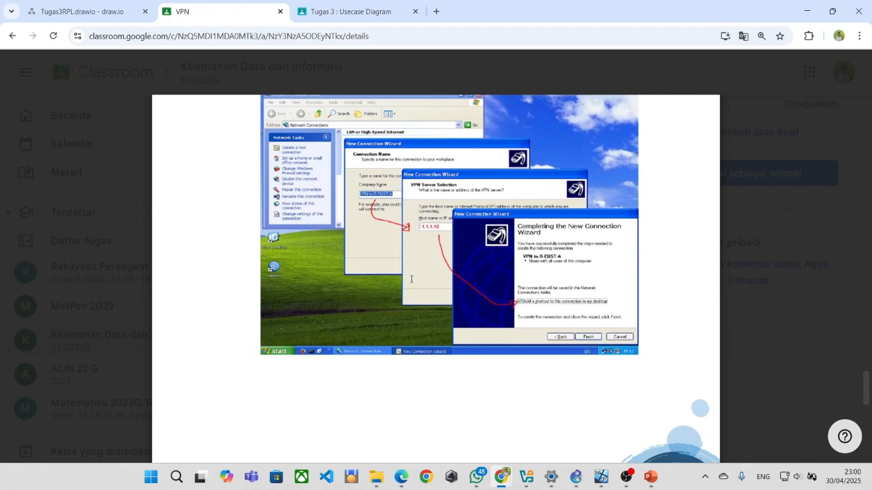
scroll(411, 279, "up", 1)
key("alt+Tab")
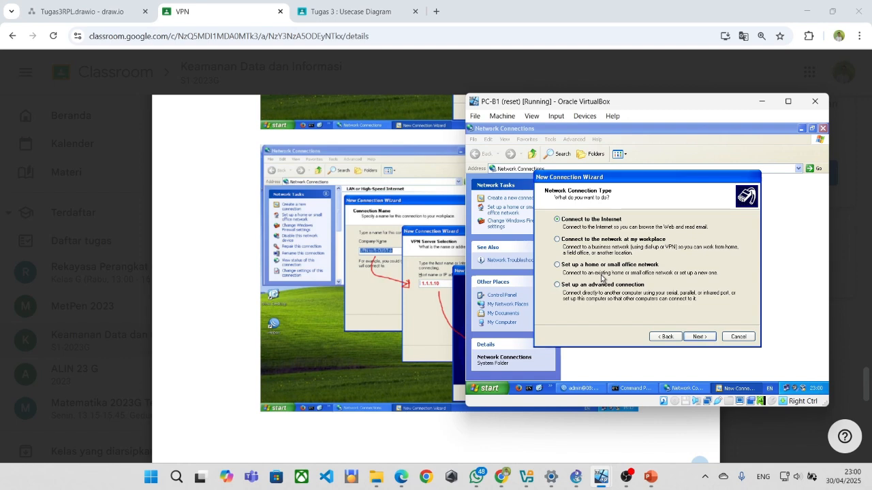
left_click(564, 242)
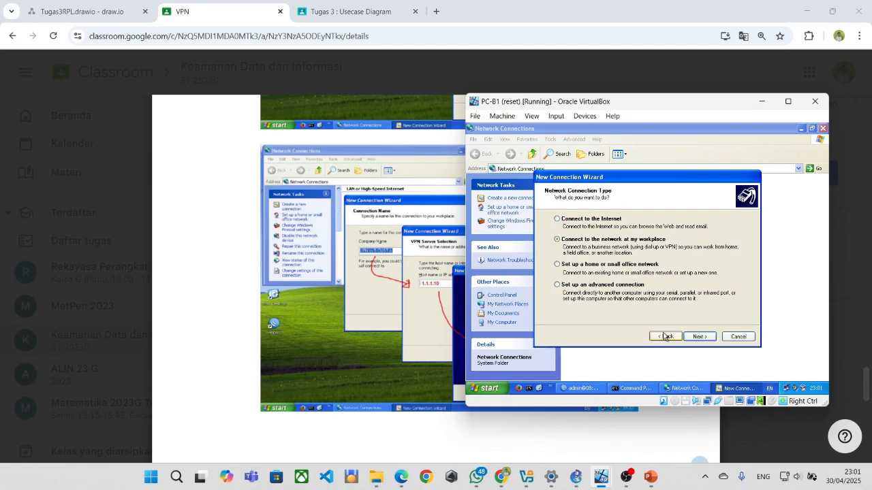
left_click(696, 338)
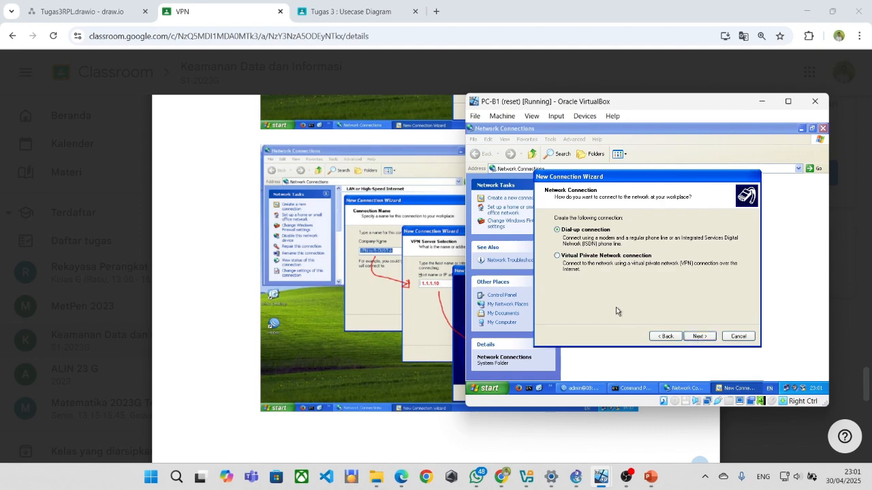
left_click(558, 257)
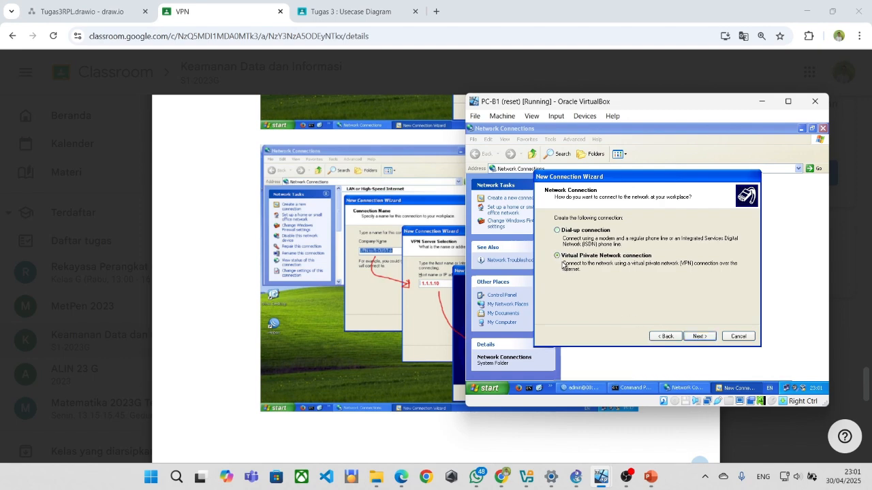
left_click(694, 338)
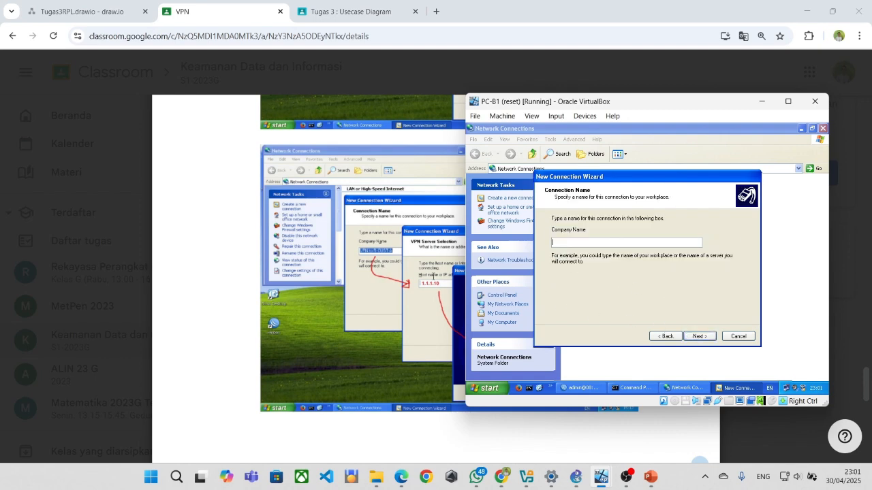
Name the VPN connection R-CUST-A and set its server to 1.1.1.10.
left_click(386, 274)
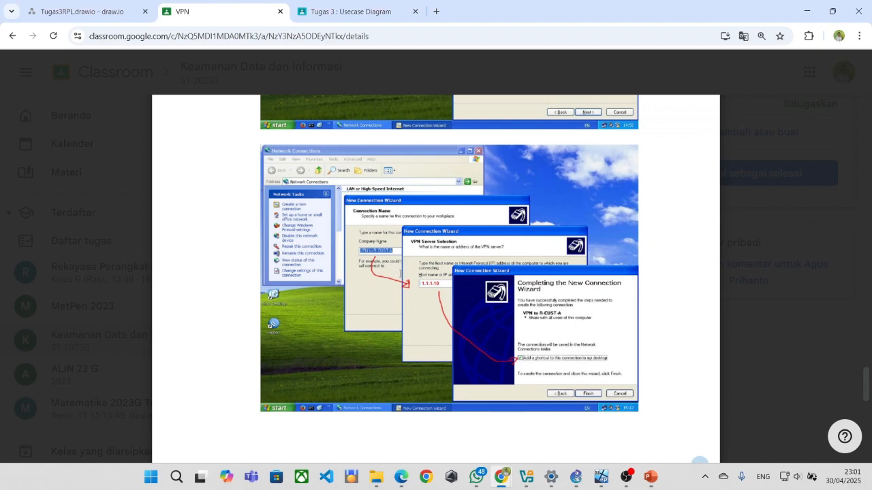
key("alt+Tab")
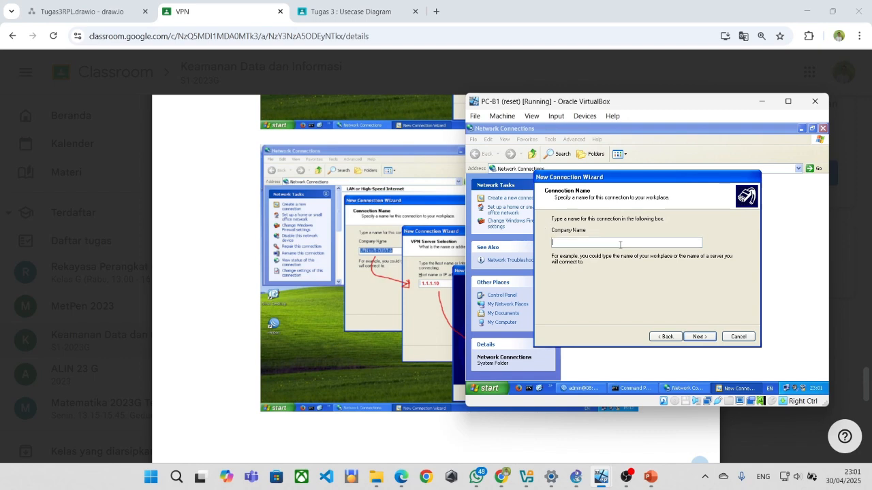
type("R")
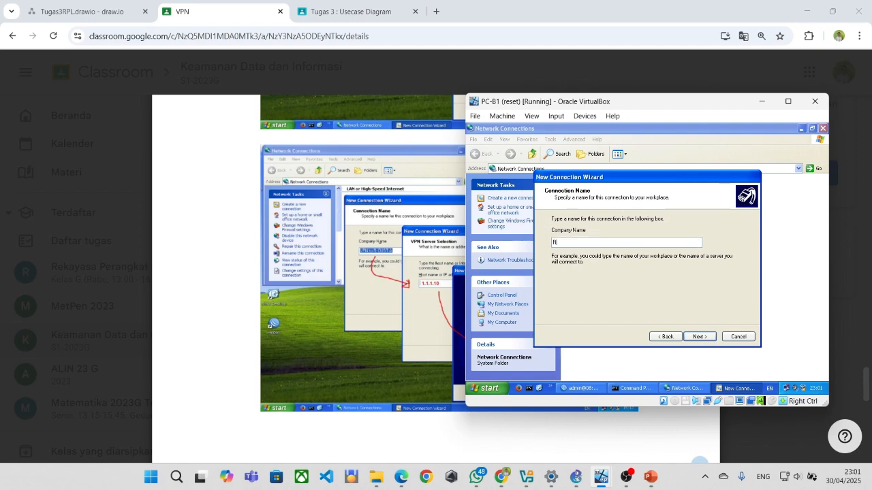
type("-CUST-A")
left_click(699, 337)
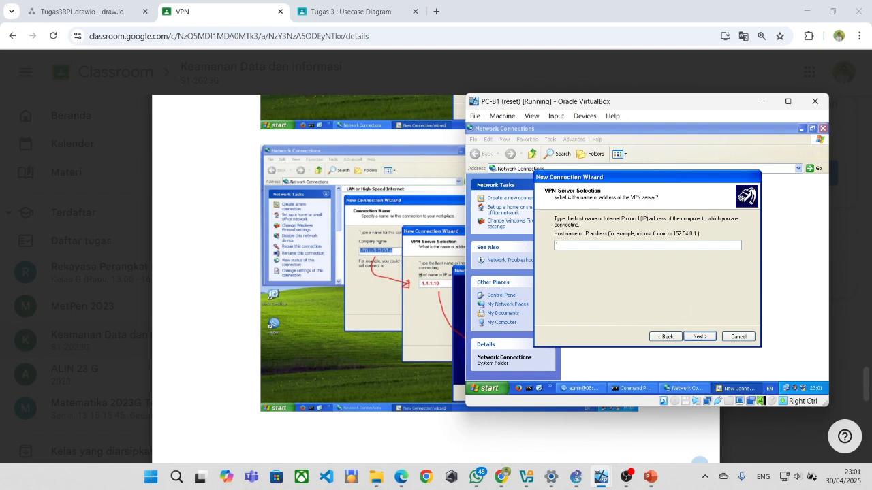
type("1.1.1.10")
left_click(695, 336)
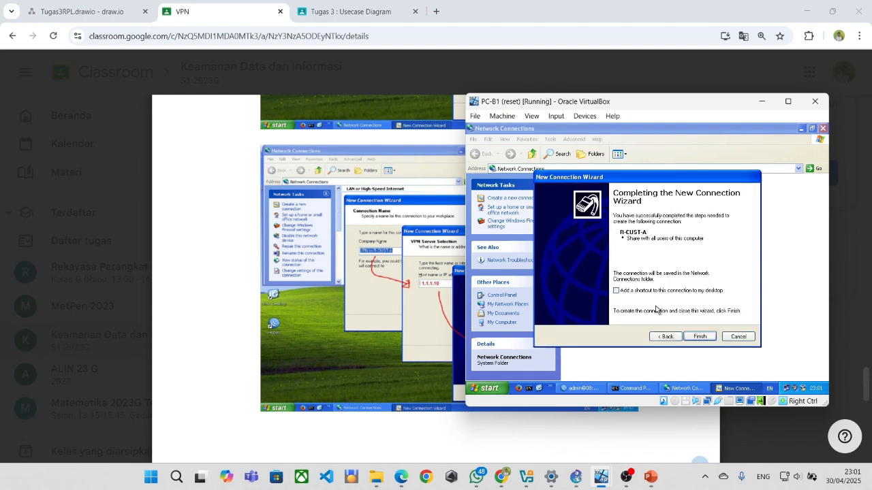
left_click(410, 281)
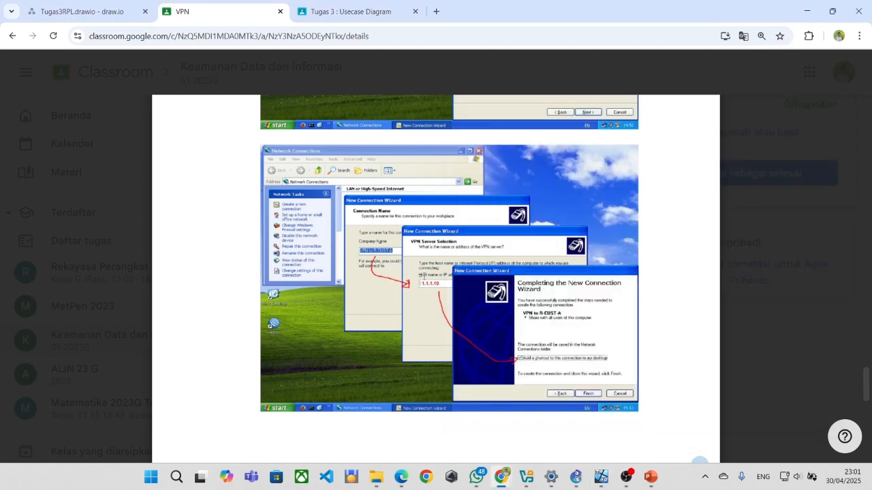
scroll(410, 281, "down", 2)
key("alt+Tab")
Finish the wizard and connect to R-CUST-A as user1, saving the login for all users.
left_click(685, 334)
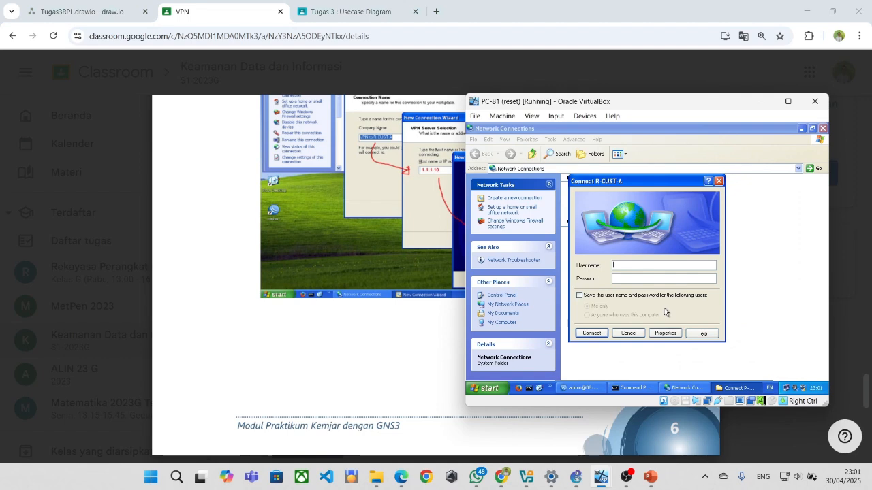
type("user1")
key("Tab")
type("••••••")
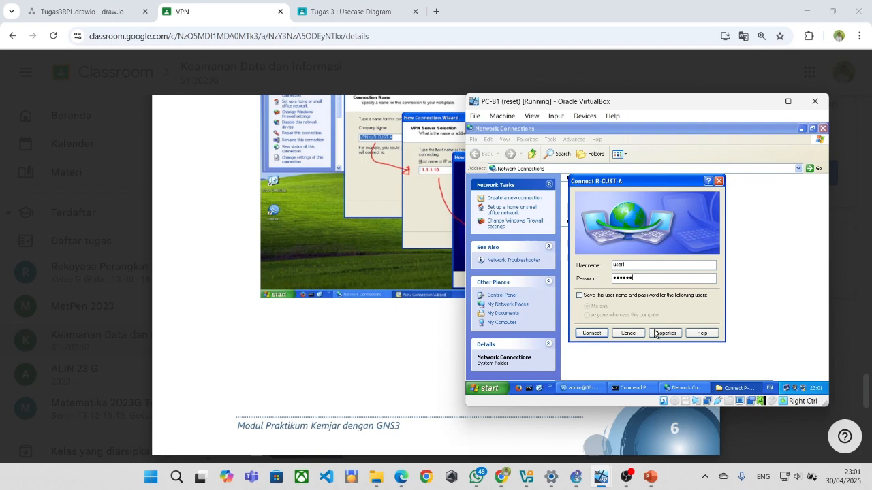
left_click(580, 295)
left_click(588, 316)
left_click(591, 334)
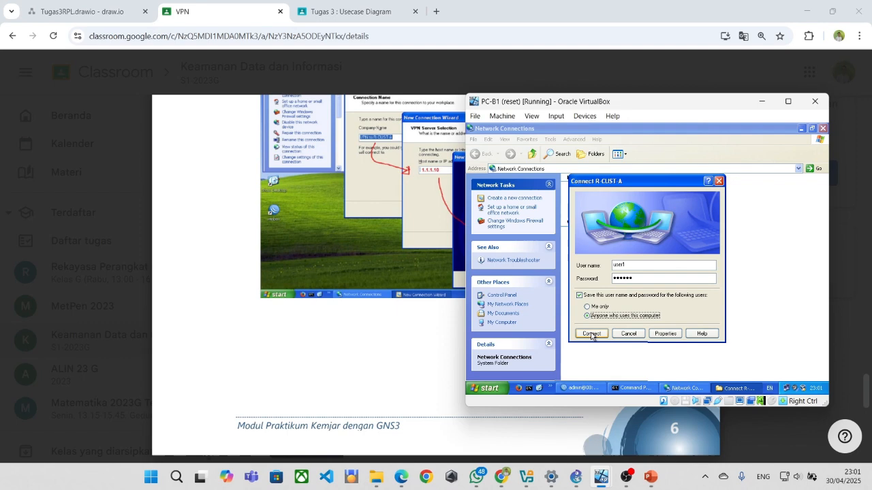
left_click(591, 334)
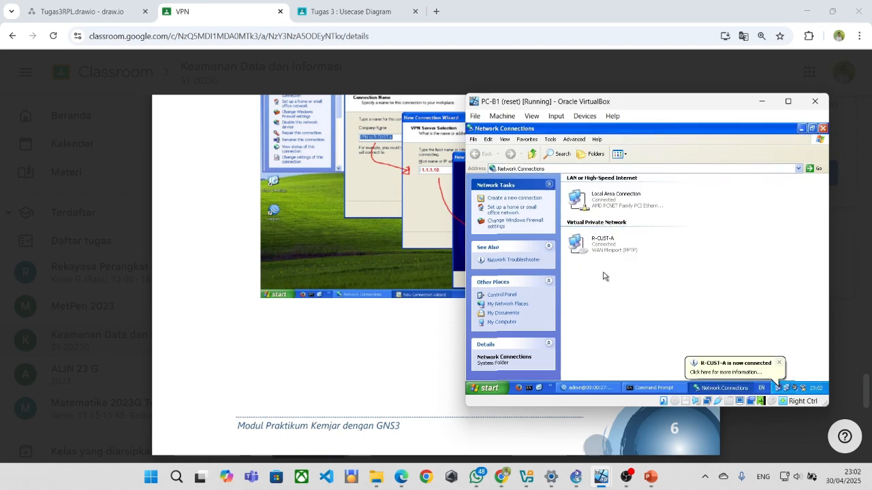
left_click(337, 258)
scroll(336, 259, "down", 2)
Review page 7's ping and tracert tables in the lab PDF, then return to PC-B1.
scroll(336, 259, "down", 10)
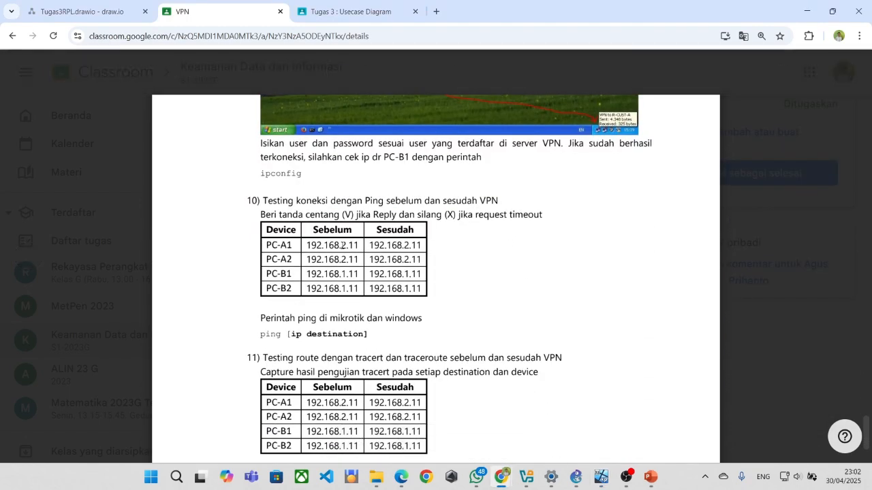
scroll(342, 245, "down", 3)
scroll(349, 256, "up", 1)
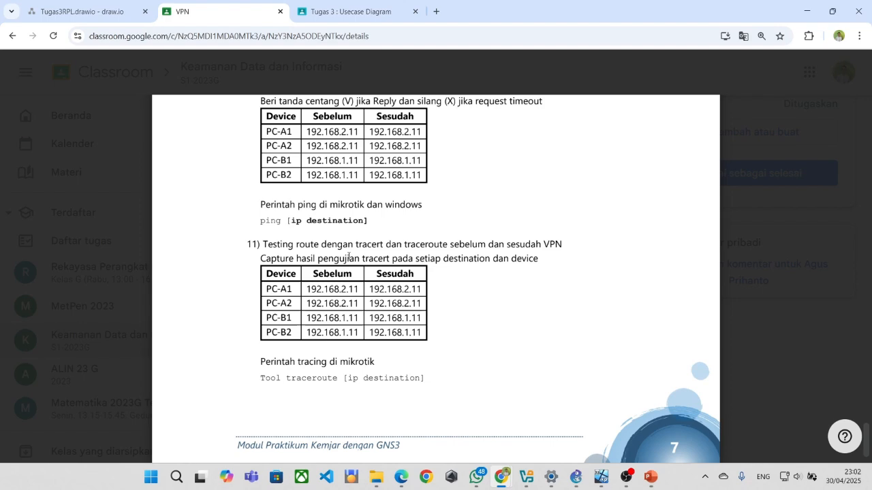
scroll(349, 256, "up", 2)
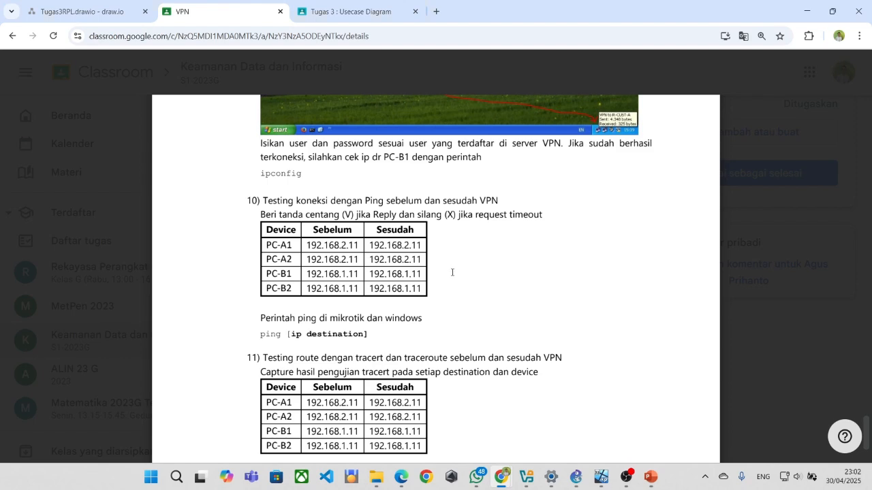
key("alt+Tab")
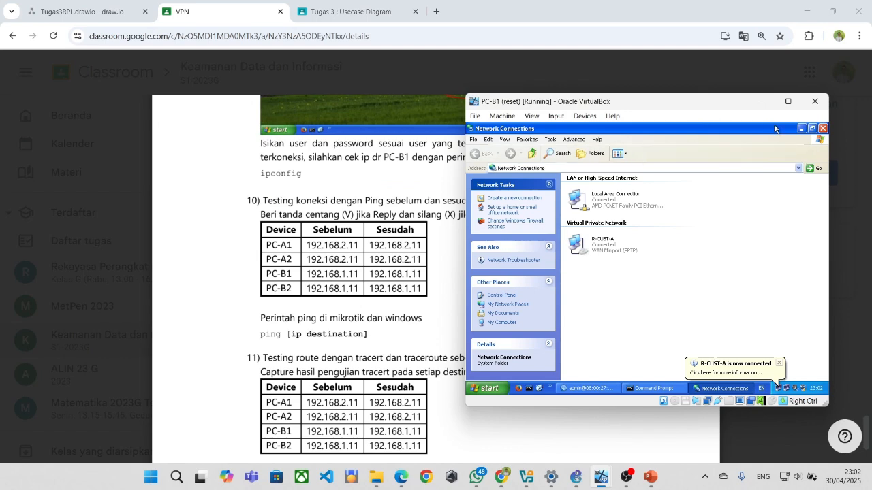
Bring back PC-B1's Command Prompt and ping 192.168.1.11 over the VPN.
left_click(801, 128)
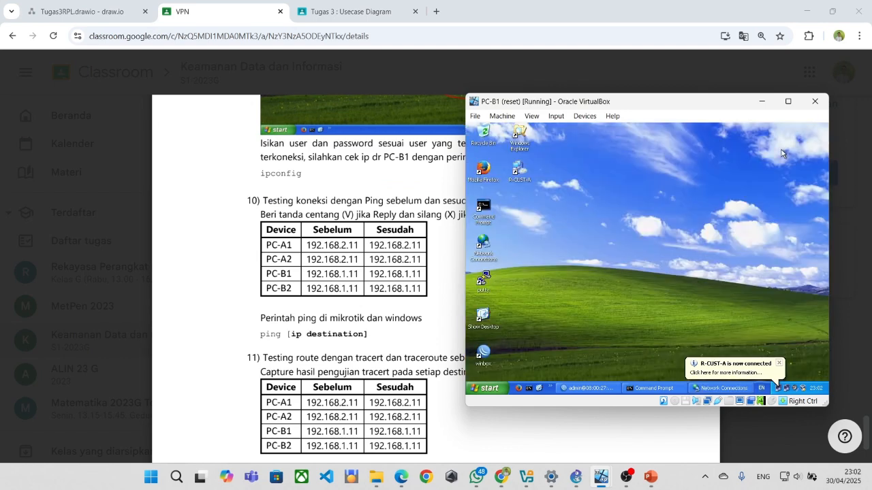
left_click(647, 388)
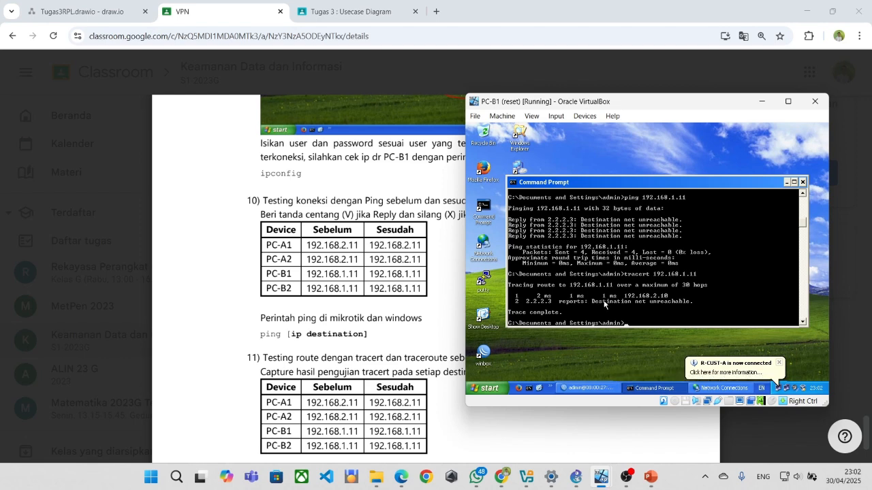
scroll(604, 304, "up", 10)
scroll(604, 299, "down", 9)
scroll(604, 298, "up", 6)
scroll(604, 297, "up", 7)
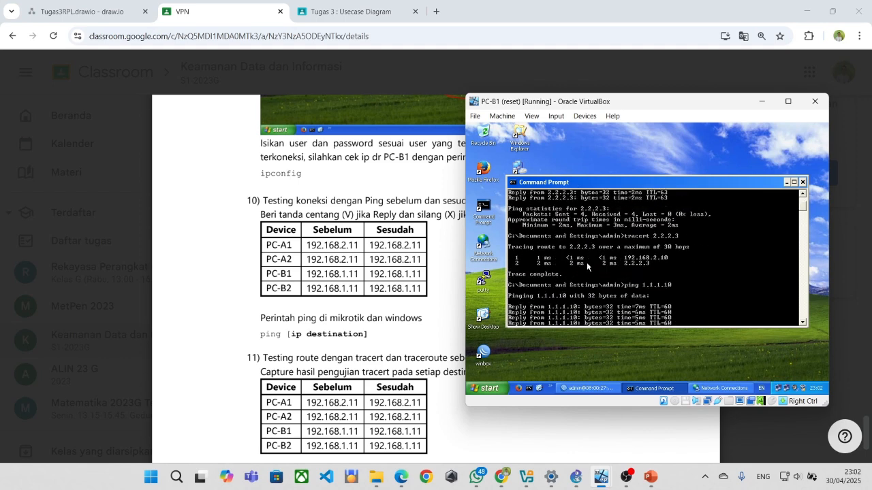
scroll(586, 265, "down", 10)
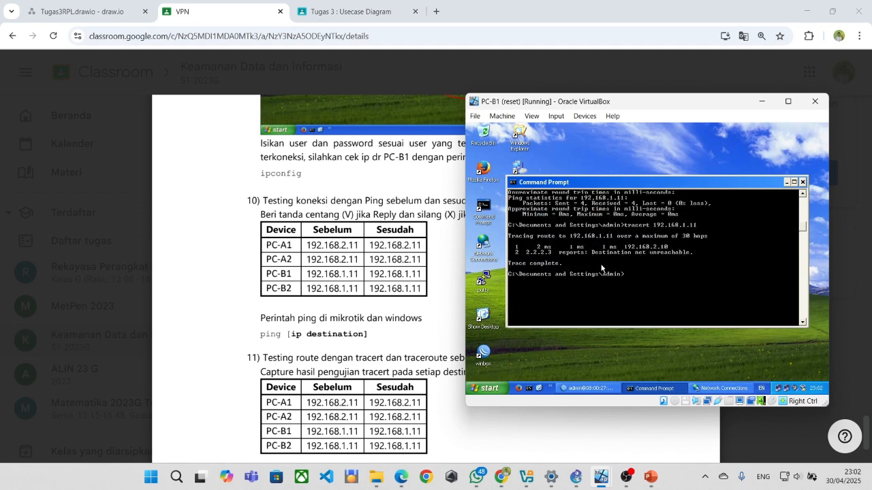
scroll(644, 293, "up", 1)
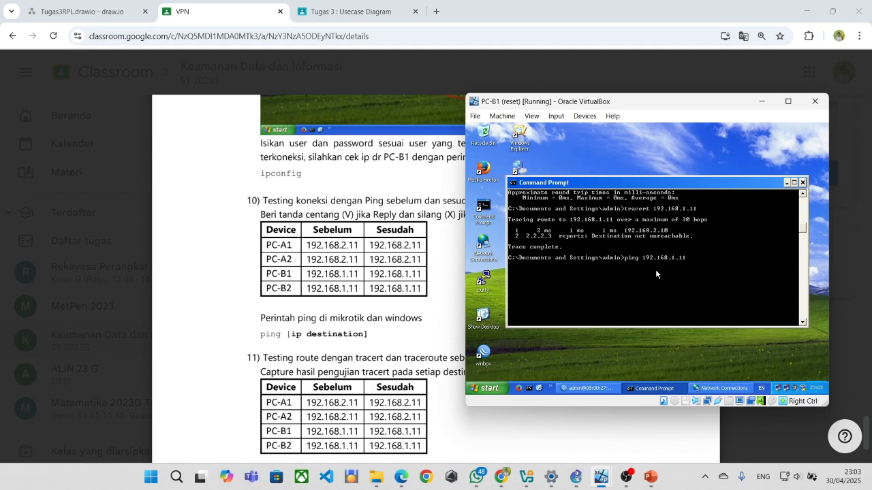
key("Return")
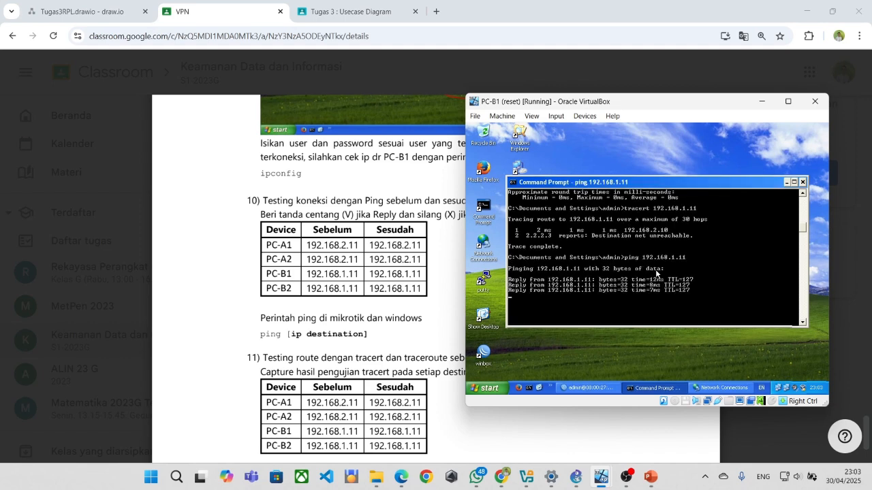
Ping 192.168.1.10 from PC-B1's command prompt.
type("ping 19")
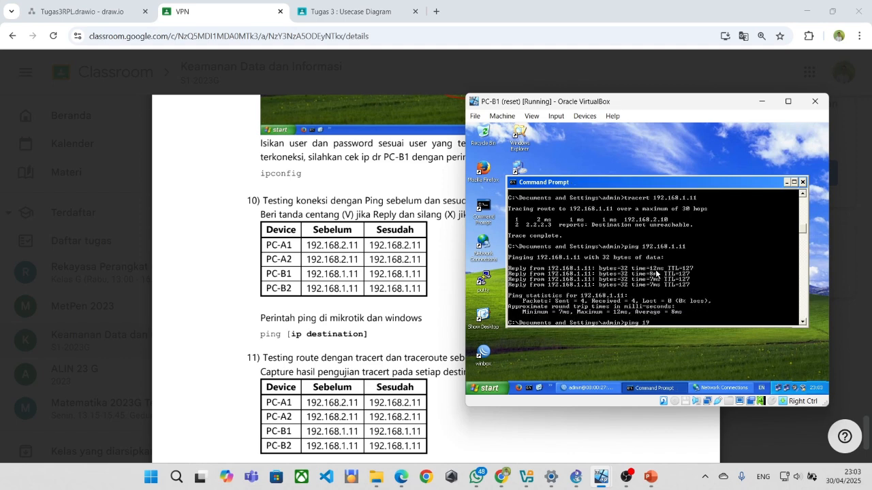
type(".168.1.10")
key("Return")
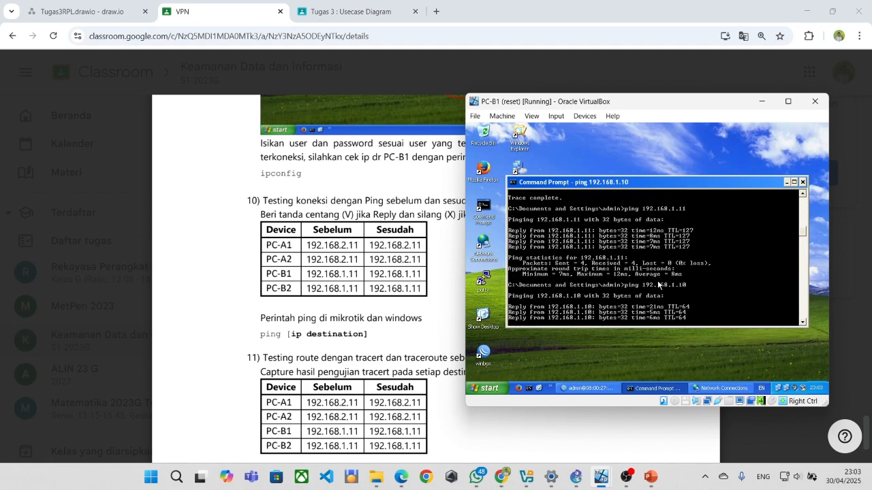
scroll(655, 276, "down", 4)
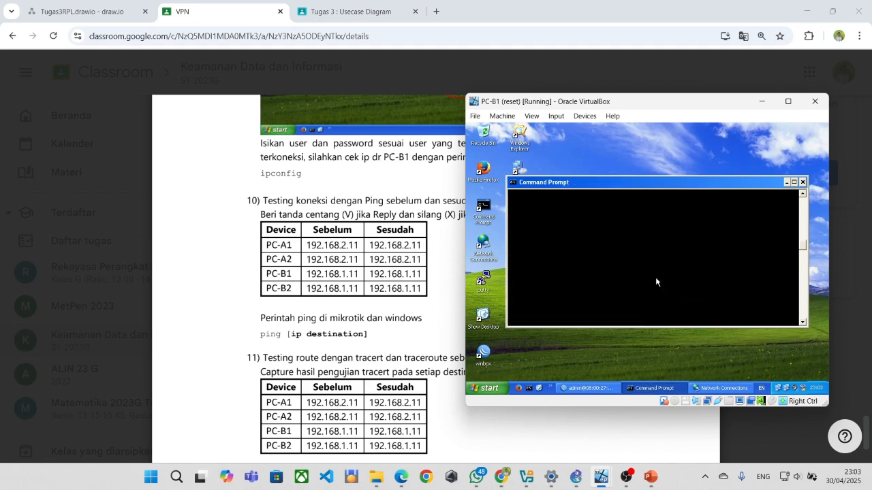
Ping 1.1.1.10 and trace the route to 192.168.1.11 from PC-B1.
scroll(657, 271, "up", 10)
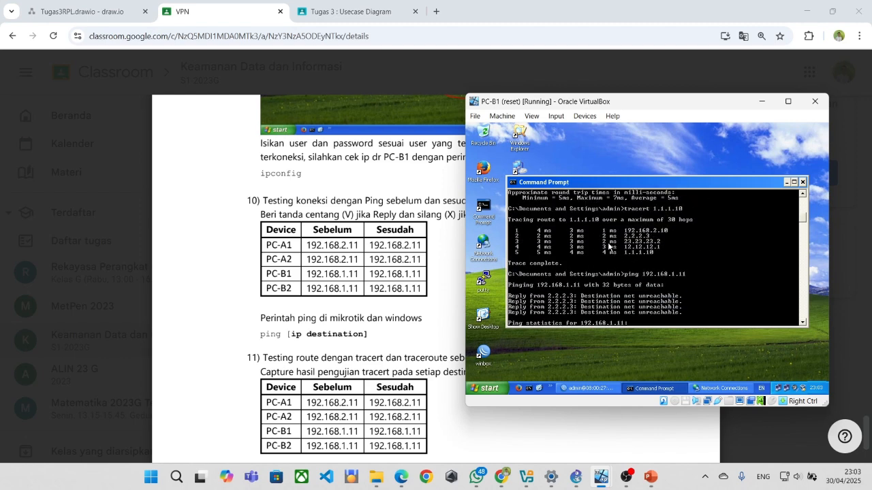
scroll(552, 236, "down", 7)
scroll(579, 245, "down", 10)
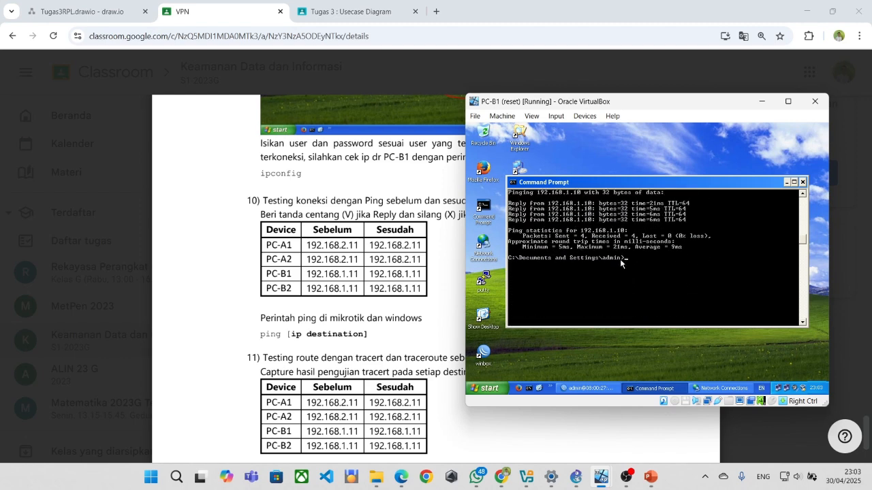
type("ing 1.1.1.1")
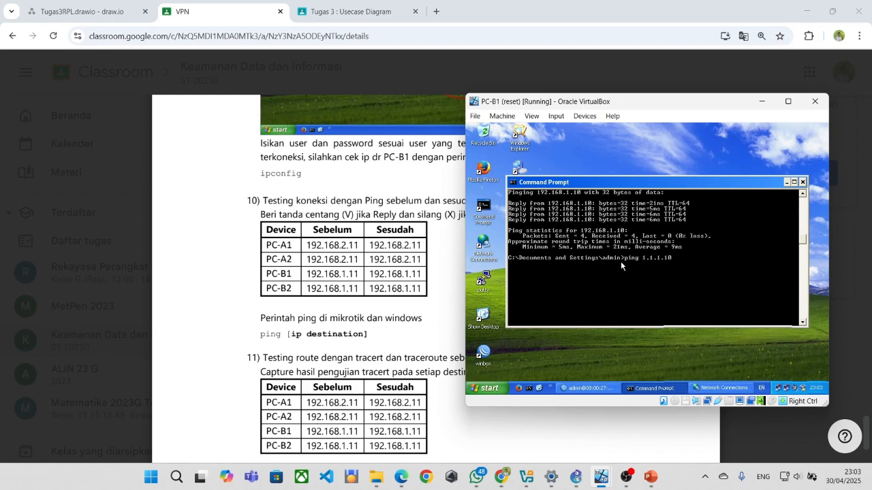
type("0")
key("Return")
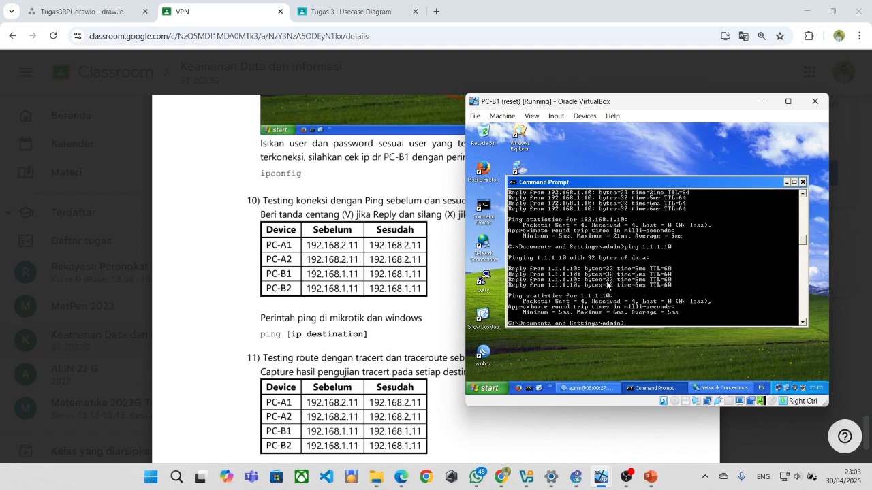
type("tracert 1")
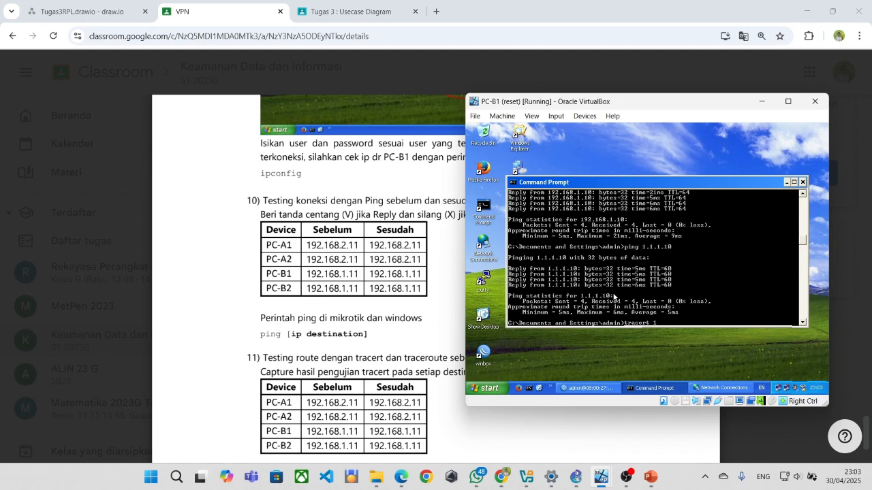
type("92.168.1.11")
key("Return")
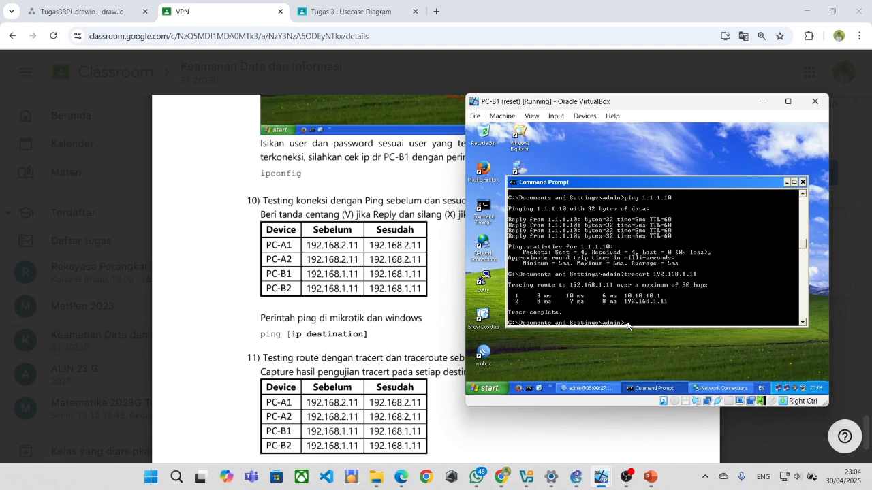
Trace the routes to 1.1.1.10 and 2.2.2.3 from PC-B1.
type("racert 1.1.1.10")
key("Return")
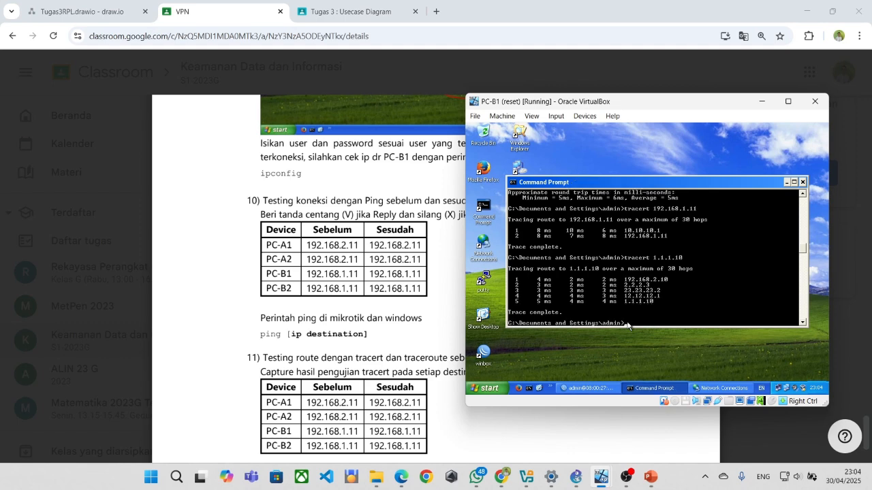
type("t")
key("BackSpace")
type("2.2.2.3")
key("Return")
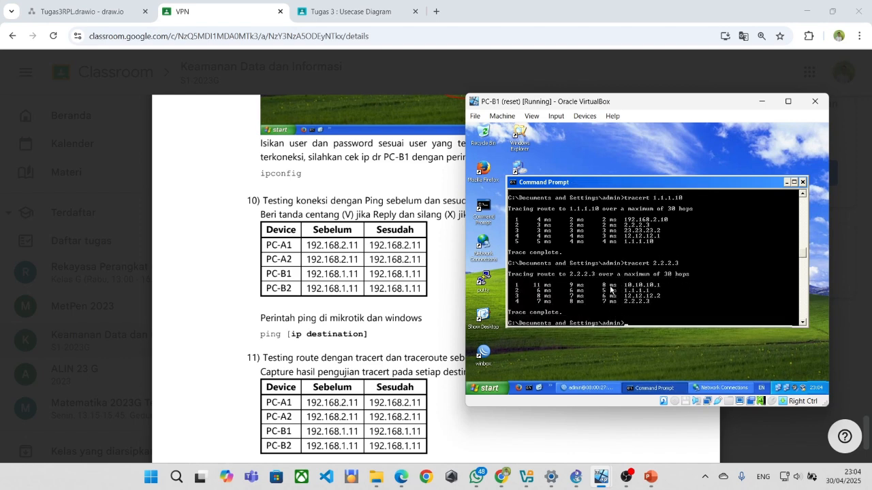
scroll(609, 291, "up", 1)
scroll(610, 290, "down", 2)
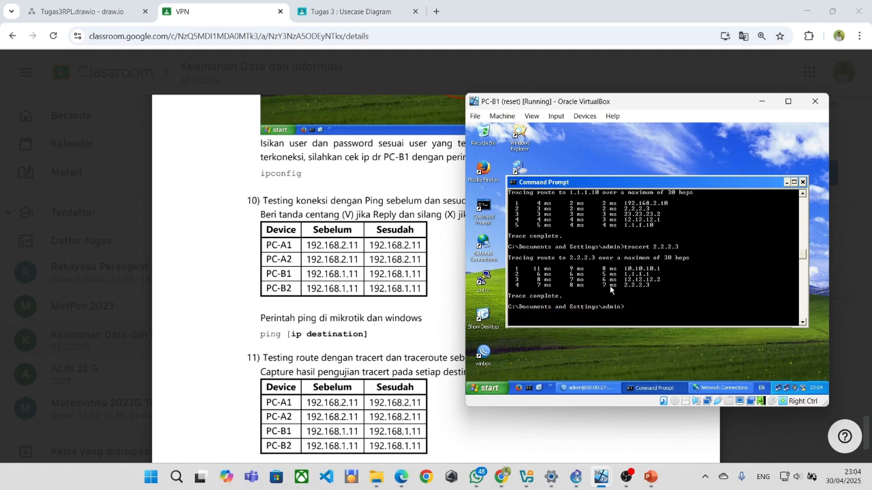
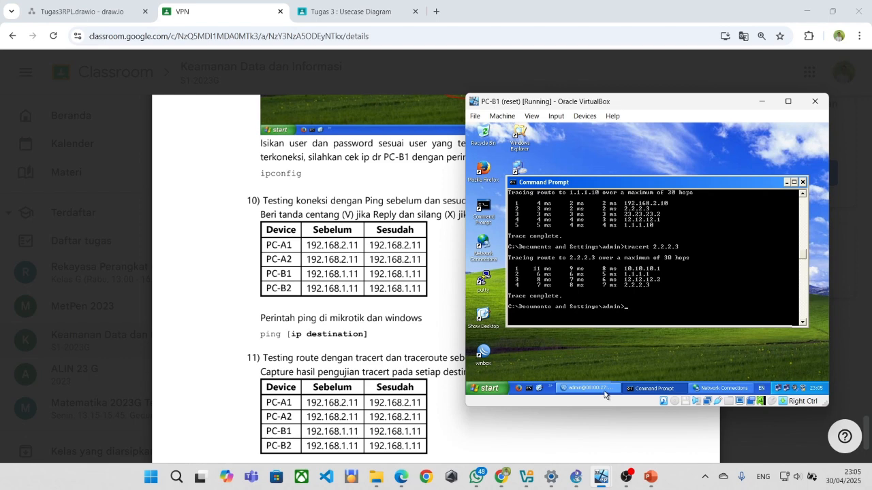
Bring R-CUST-B's traceroute terminal in front of PC-B1's command prompt.
left_click(604, 392)
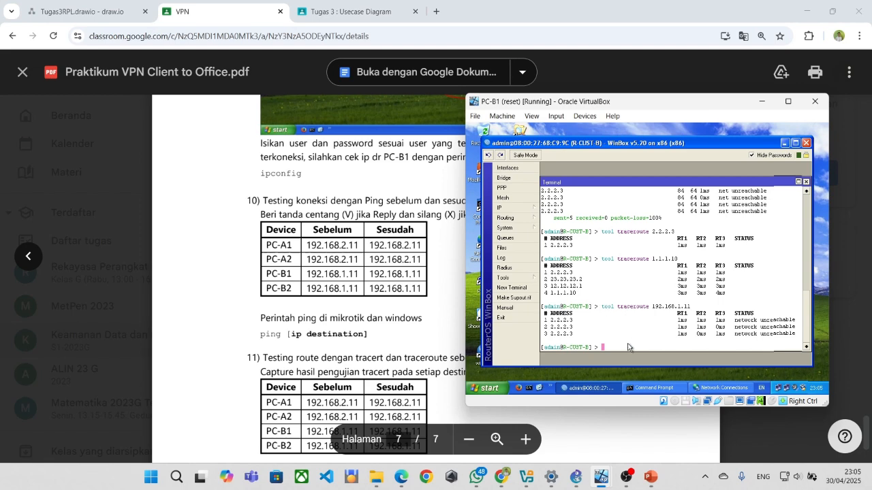
Run ipconfig on PC-B1 to review LAN 192.168.2.11, gateway 192.168.2.10 and PPP 10.10.10.2.
left_click(654, 388)
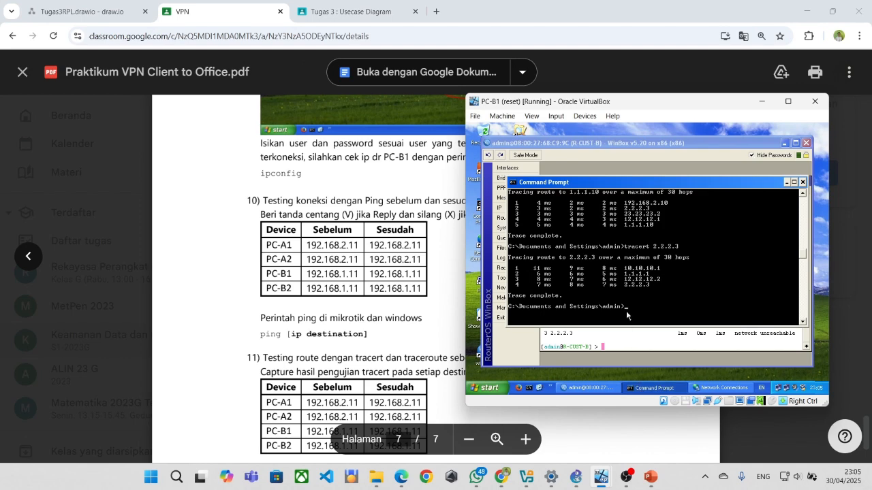
type("ipconfig")
key("Return")
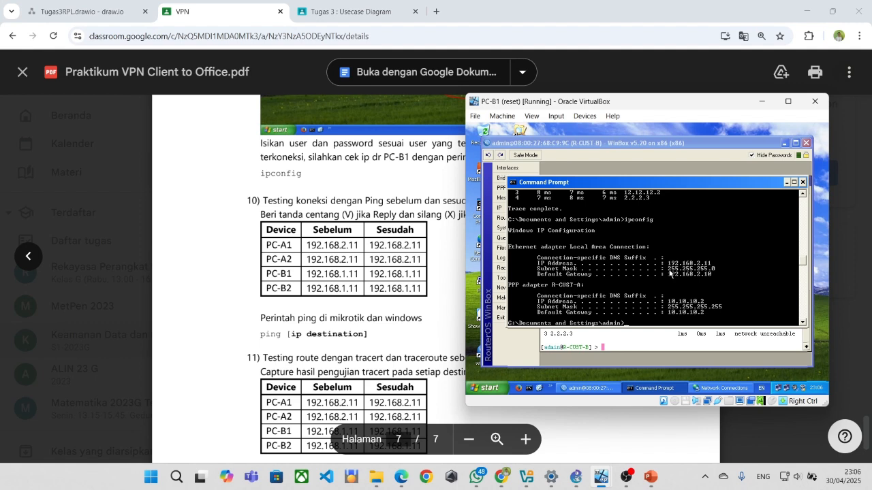
scroll(619, 239, "up", 2)
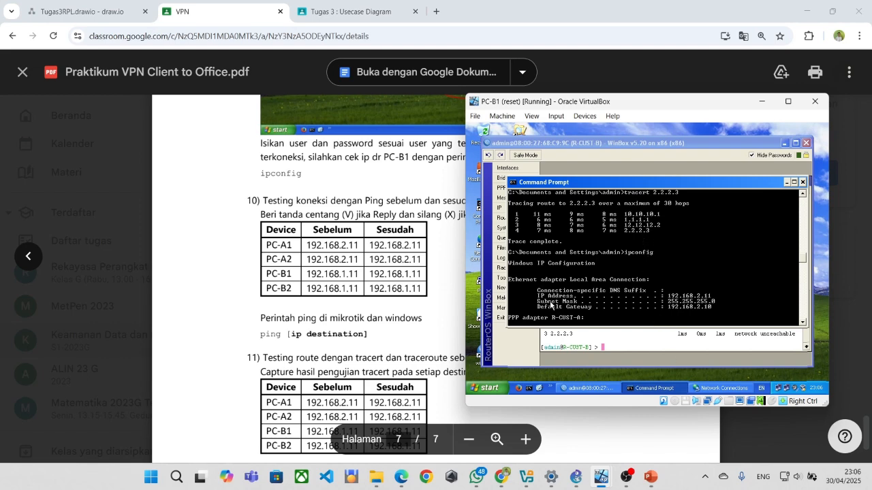
scroll(460, 297, "down", 3)
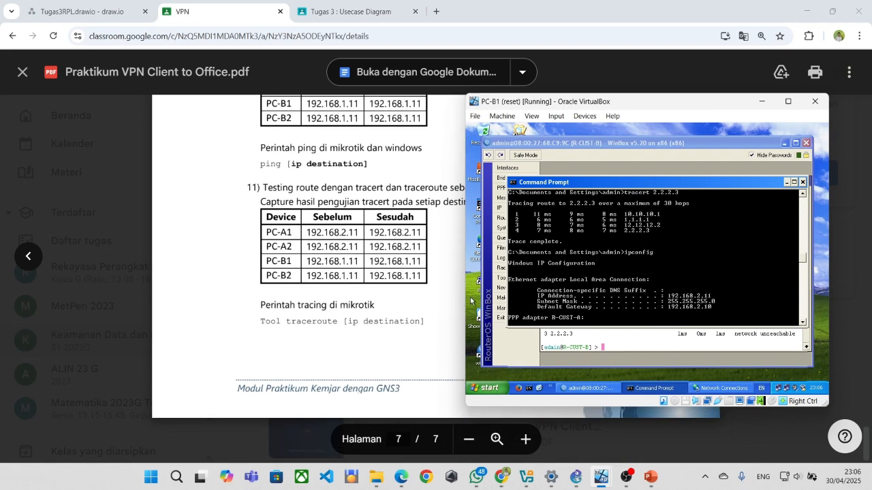
Ping 192.168.1.11 from R-CUST-B, which fails as net unreachable.
left_click(563, 349)
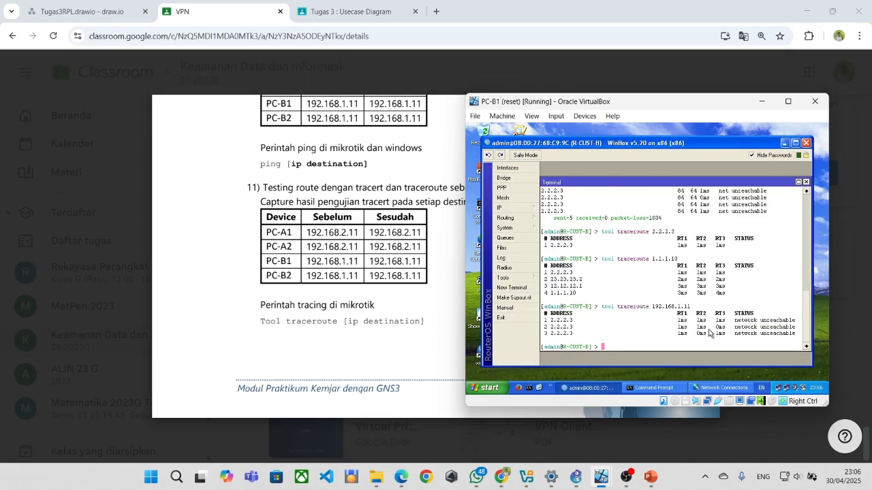
type("ping 1")
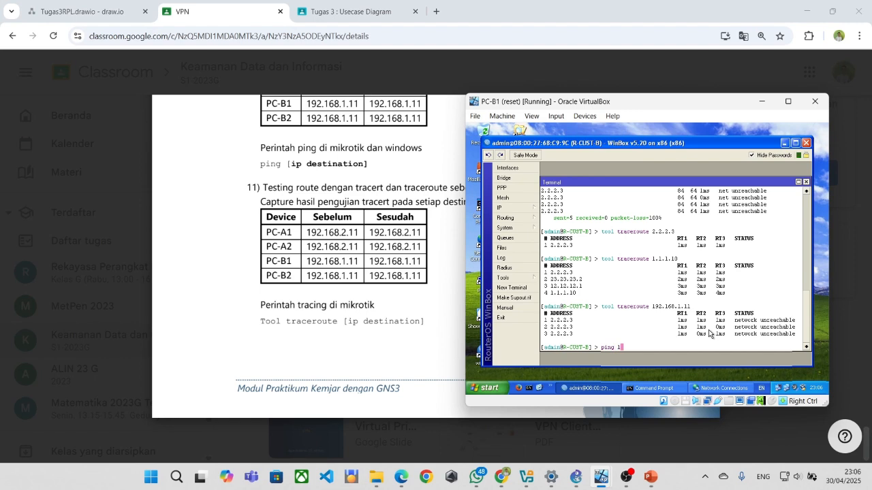
type("92.168.1.11")
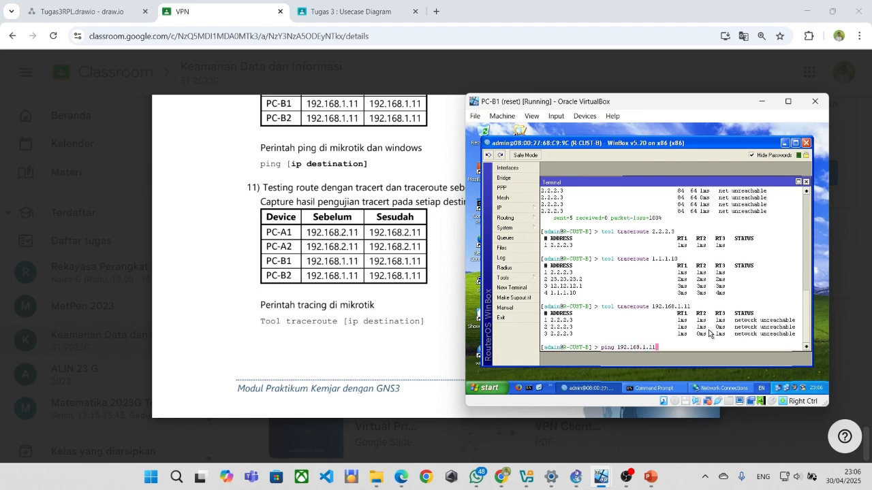
key("Return")
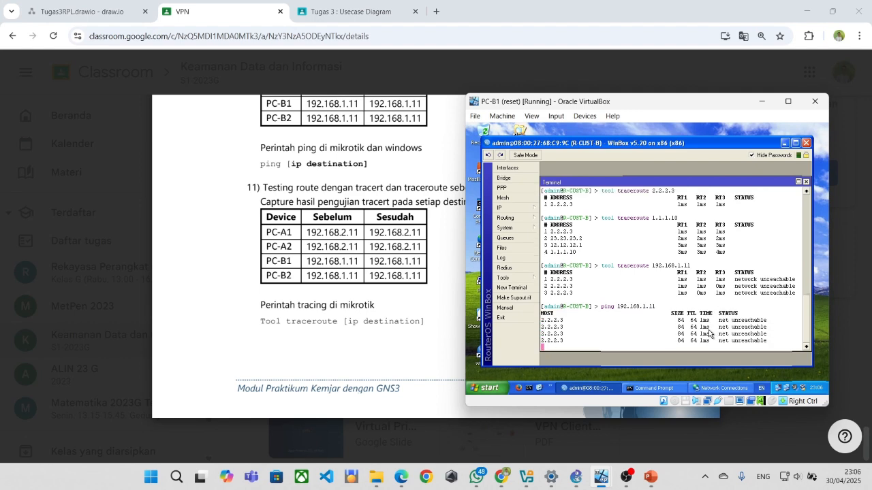
key("ctrl+c")
Ping 192.168.2.11 from R-CUST-B, receiving all three replies.
type("ip 192.168")
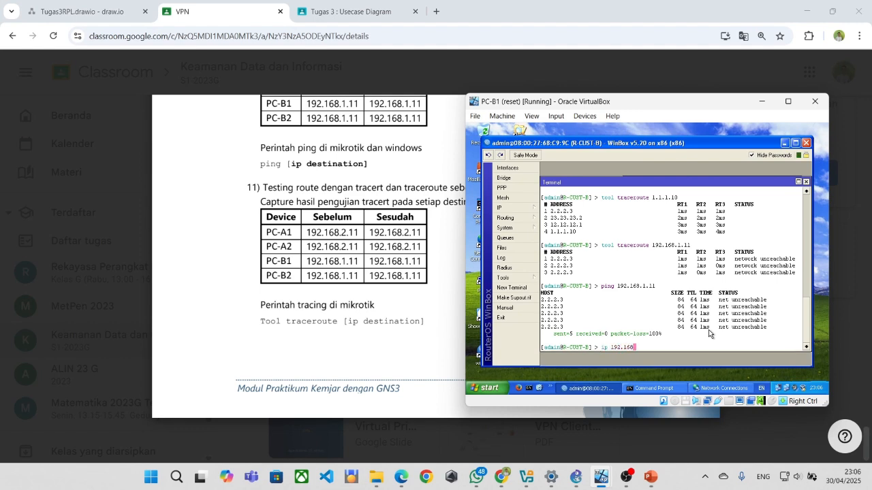
type("2")
type(".11")
key("Return")
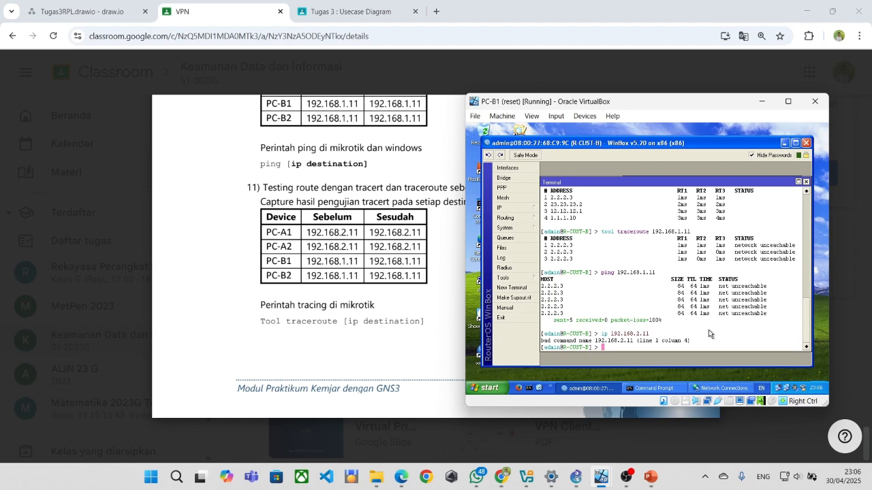
type("ping 192.168.2.11")
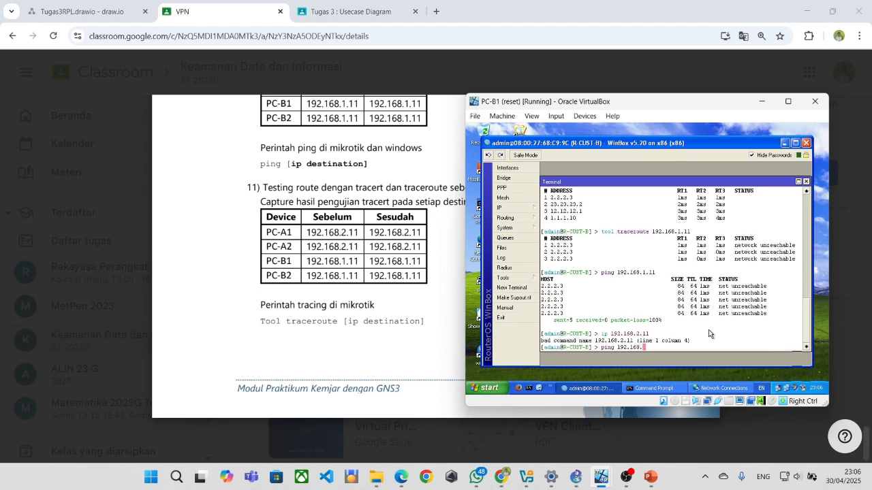
key("Return")
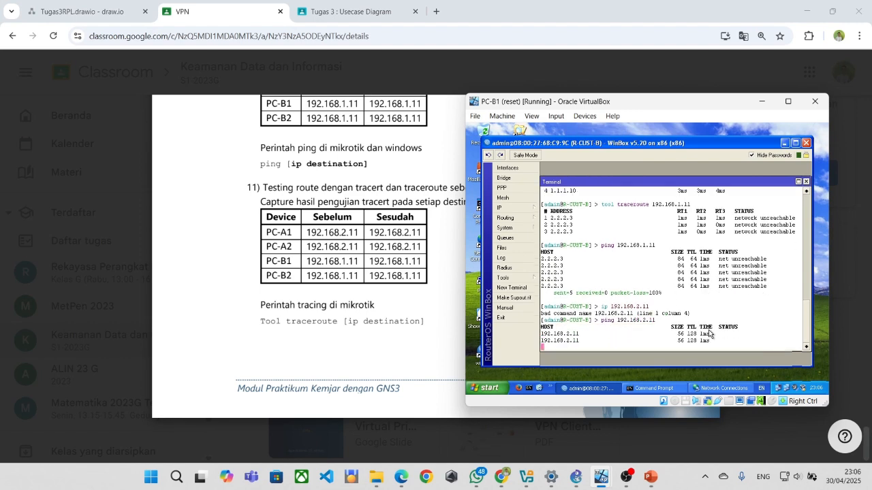
key("ctrl+c")
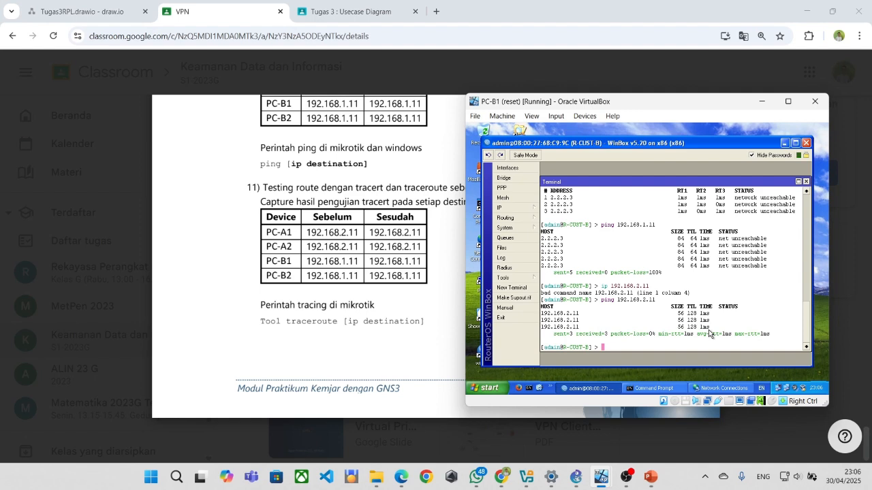
type("ping 1.1.1.")
Ping 1.1.1.1 from R-CUST-B, getting 2 of 2 replies.
scroll(337, 253, "up", 5)
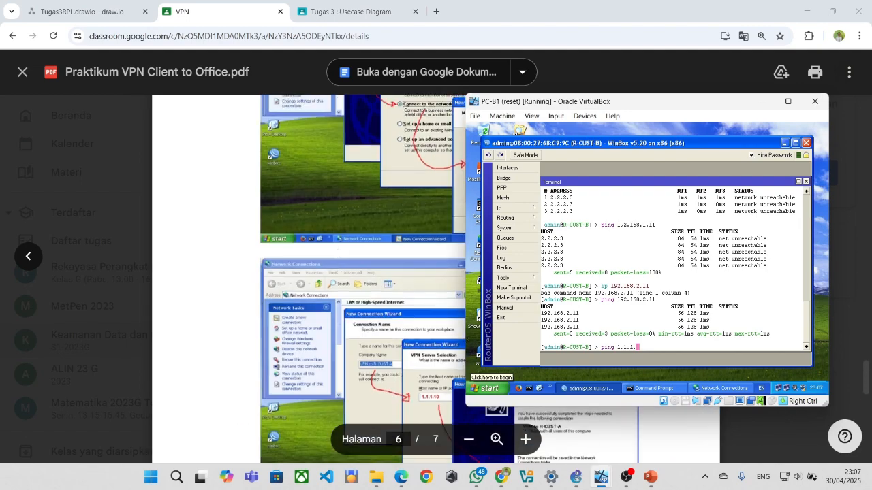
scroll(337, 253, "up", 10)
scroll(339, 253, "down", 2)
type("10")
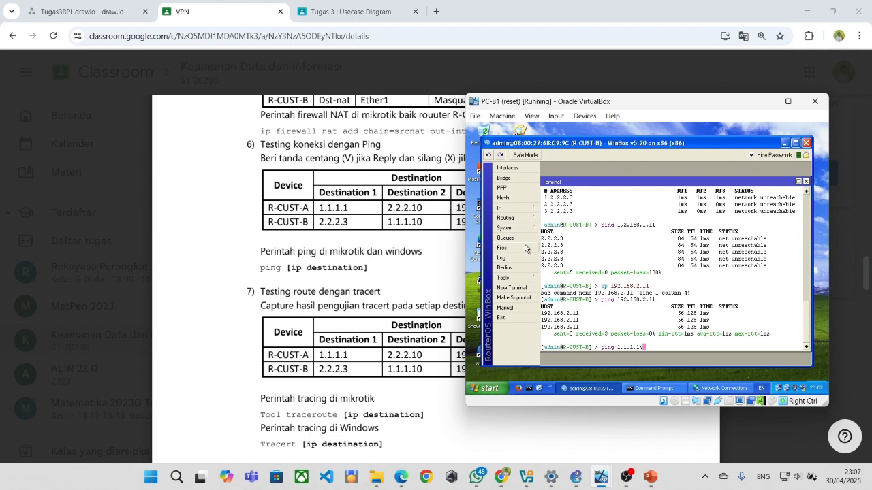
key("Return")
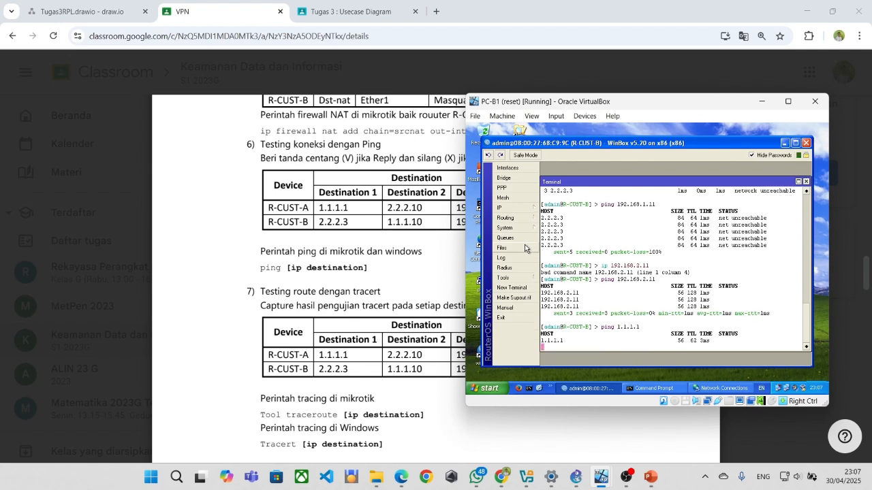
key("ctrl+c")
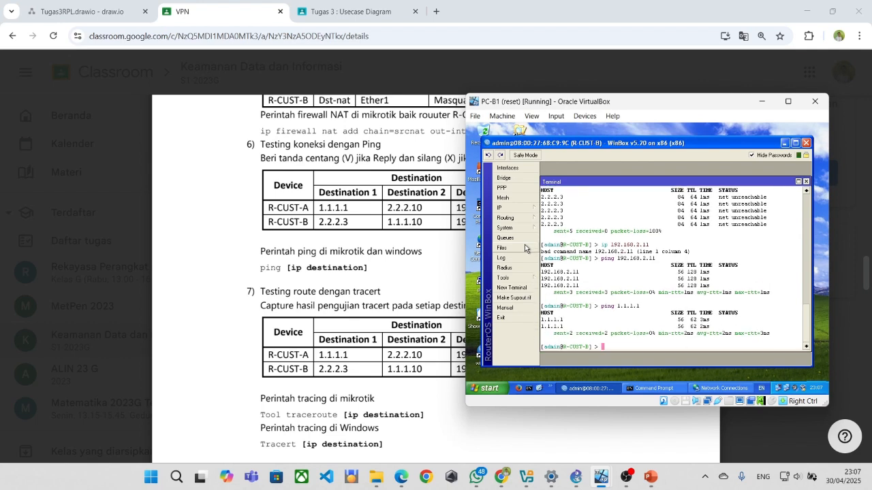
Trace the route to 1.1.1.1 via 2.2.2.3 and 23.23.23.2 in 3 hops.
type("trace")
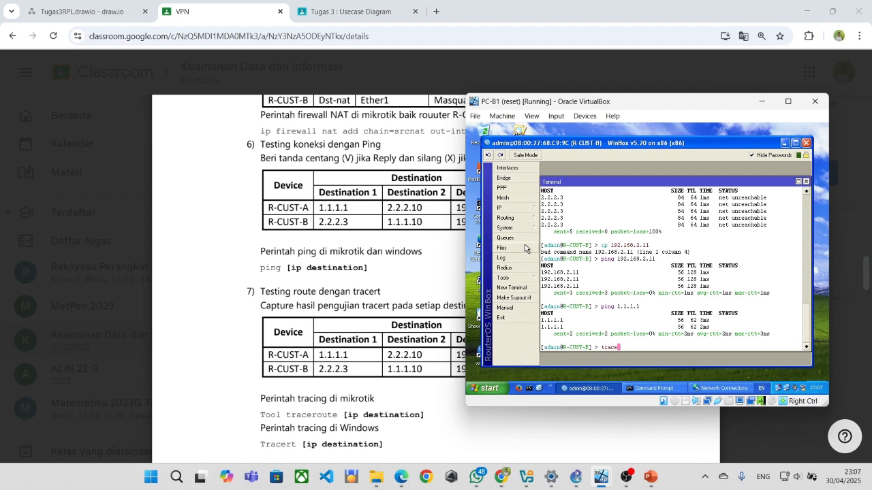
key("BackSpace")
key("BackSpace")
key("BackSpace")
key("BackSpace")
key("BackSpace")
type("tool traceroute 1.1.1.1")
key("Return")
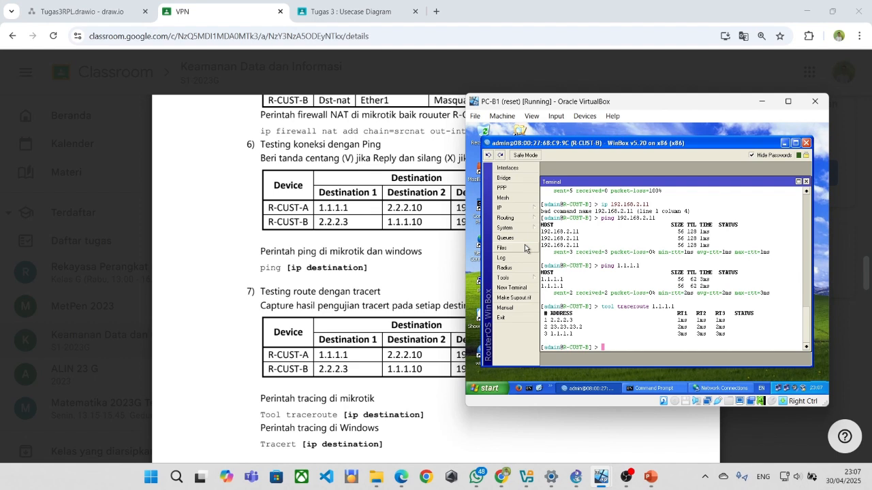
Trace the route to 192.168.1.11 from R-CUST-B, which reports network unreachable.
type("tool traceroute 192.168.")
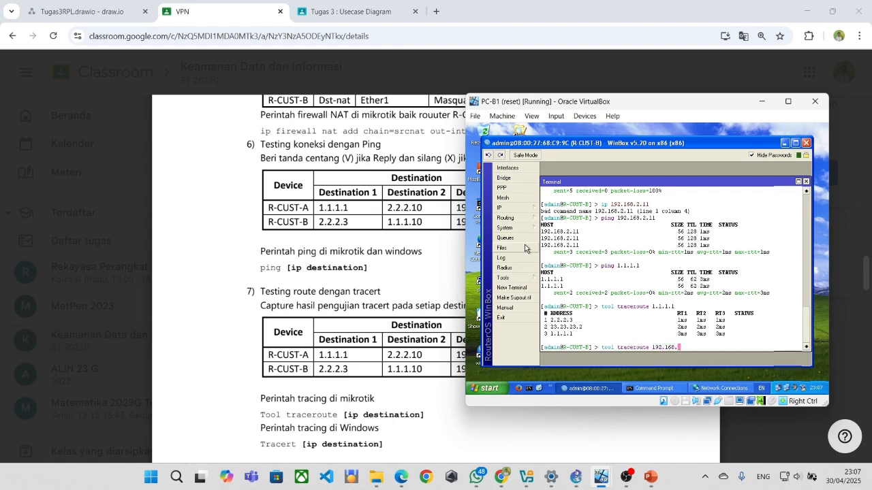
type("2.")
key("BackSpace")
key("BackSpace")
type("1.11")
key("Return")
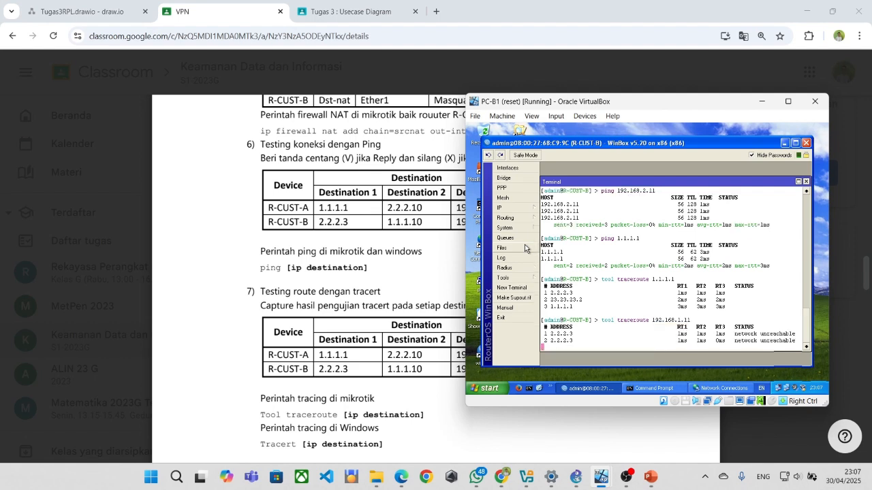
Trace the route to 192.168.2.11 from R-CUST-B, reaching it in one hop.
type("t")
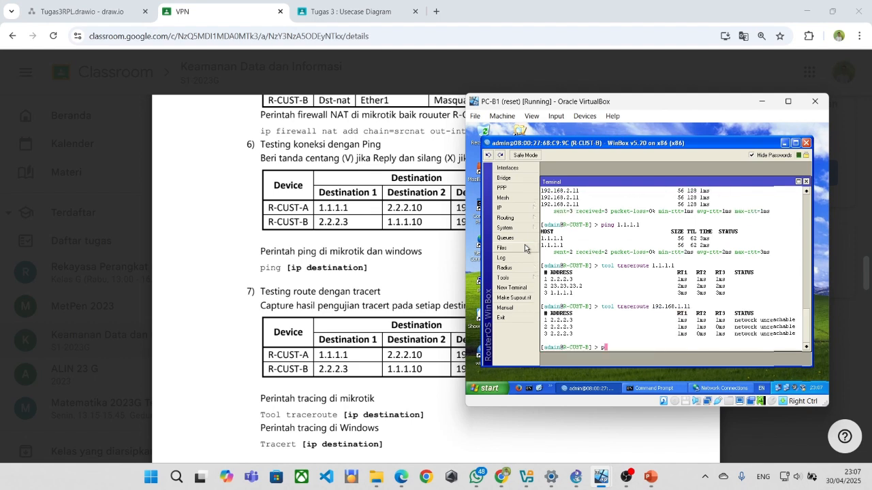
type("racer")
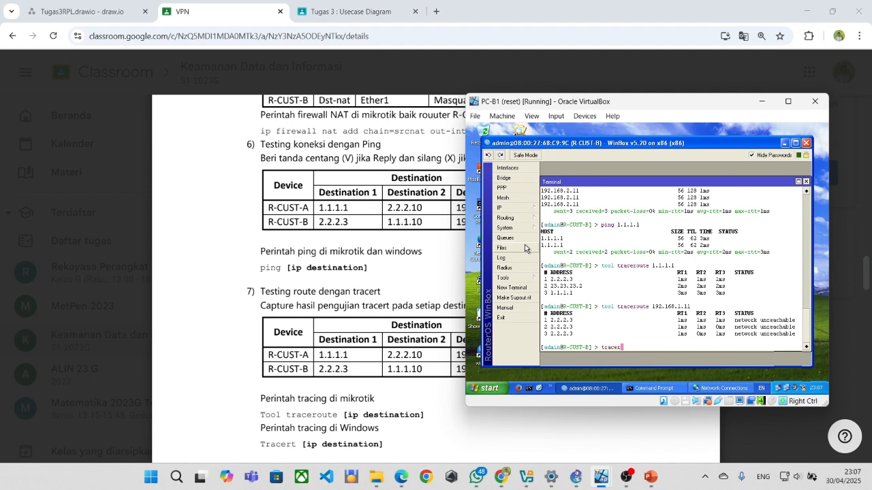
key("BackSpace")
key("BackSpace")
key("BackSpace")
key("BackSpace")
key("BackSpace")
type("ool traceroute 192.168.")
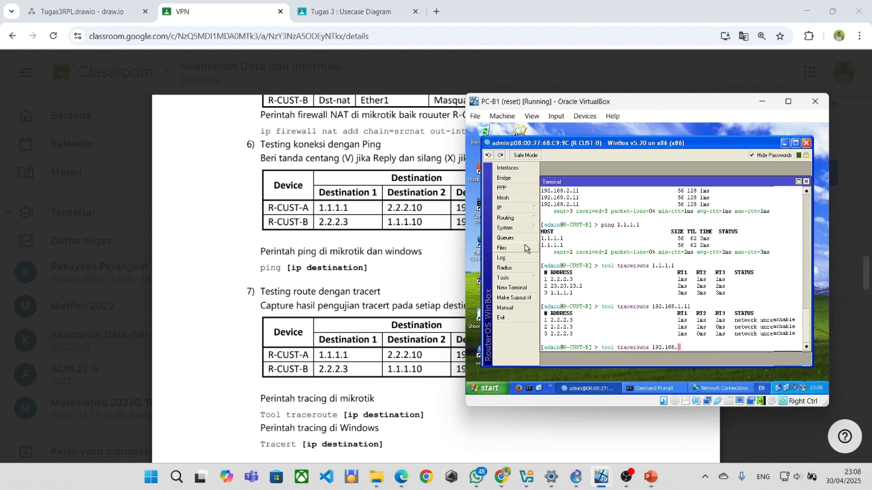
type("2.11")
key("Return")
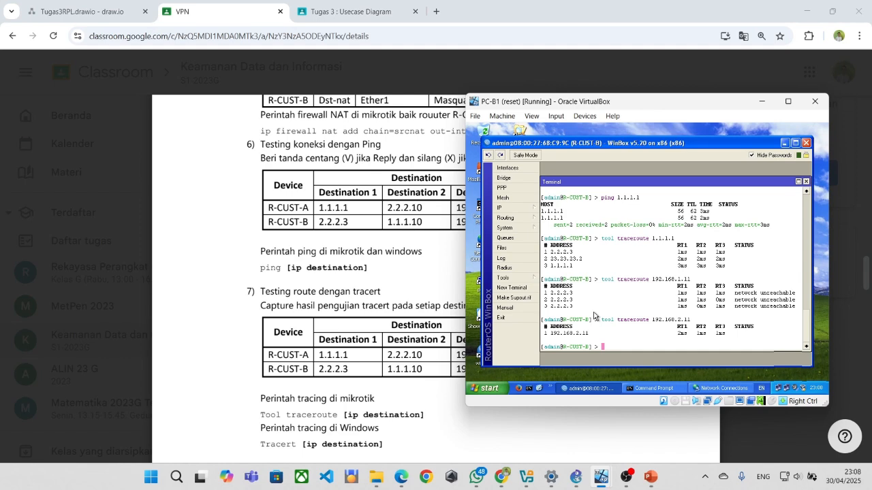
Review PC-B1's tracert and ipconfig output, then return to R-CUST-B's terminal.
left_click(644, 388)
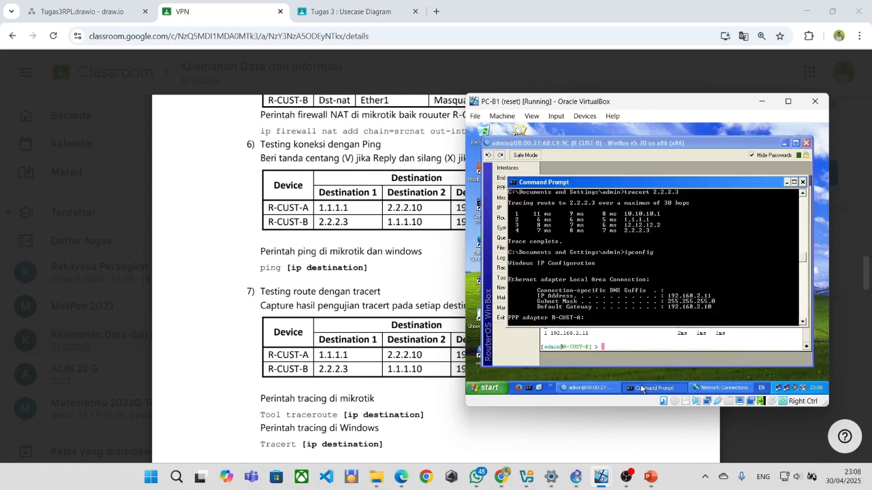
scroll(634, 287, "up", 7)
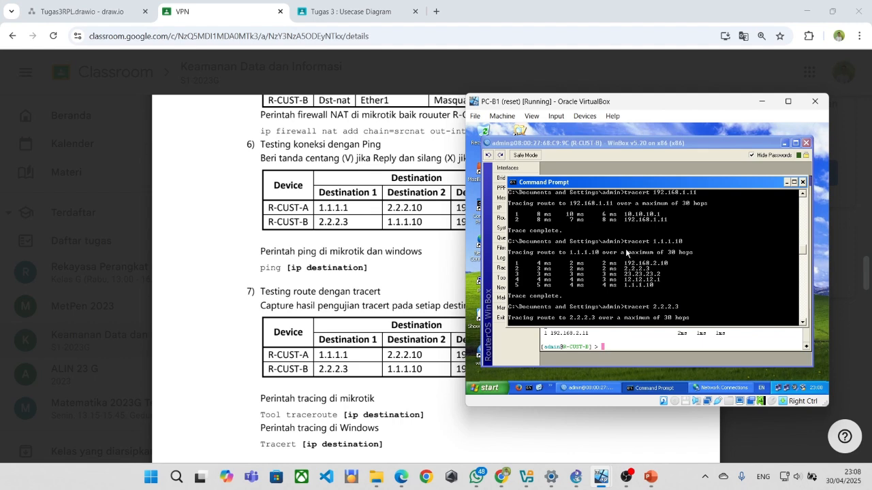
scroll(624, 254, "up", 1)
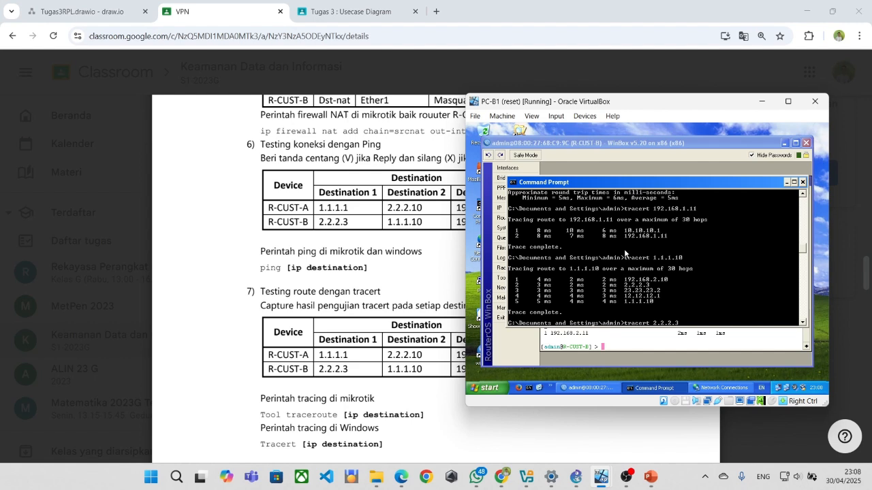
scroll(624, 251, "up", 1)
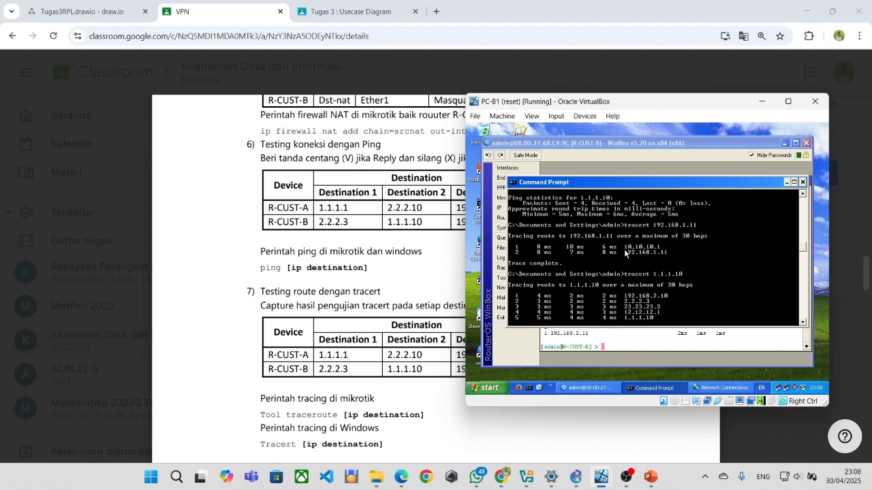
scroll(624, 253, "up", 2)
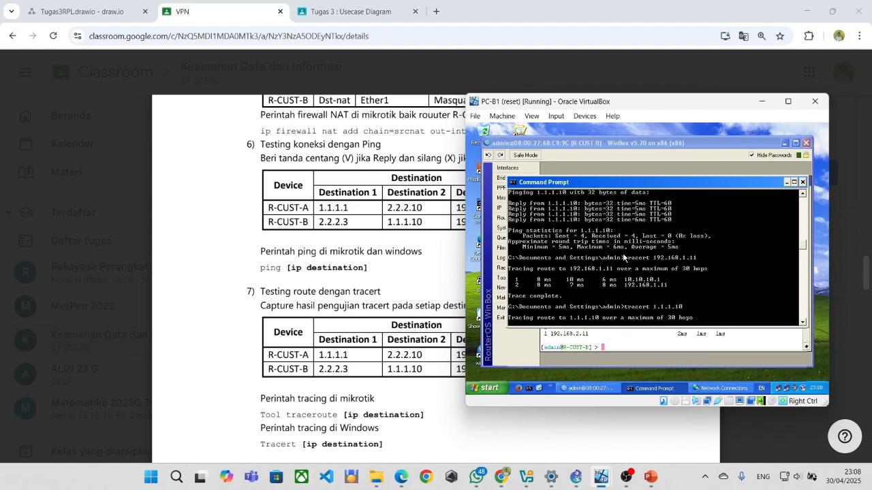
scroll(623, 257, "down", 4)
scroll(619, 263, "down", 2)
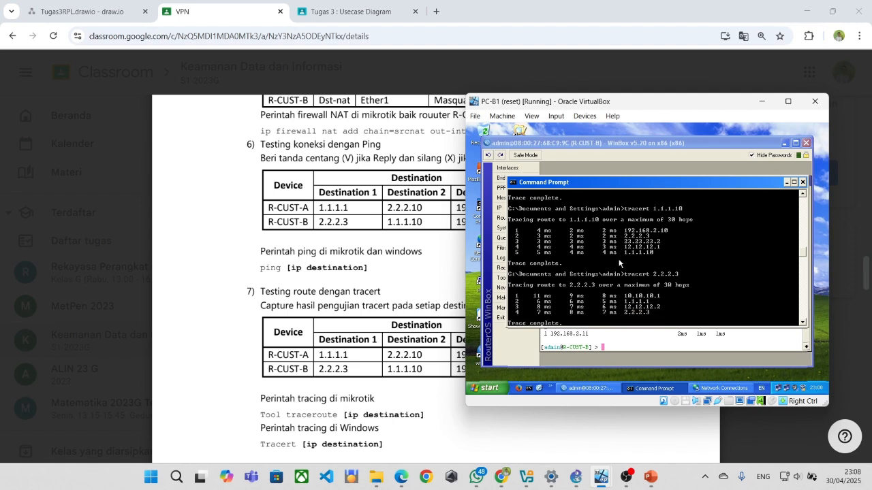
scroll(619, 262, "down", 2)
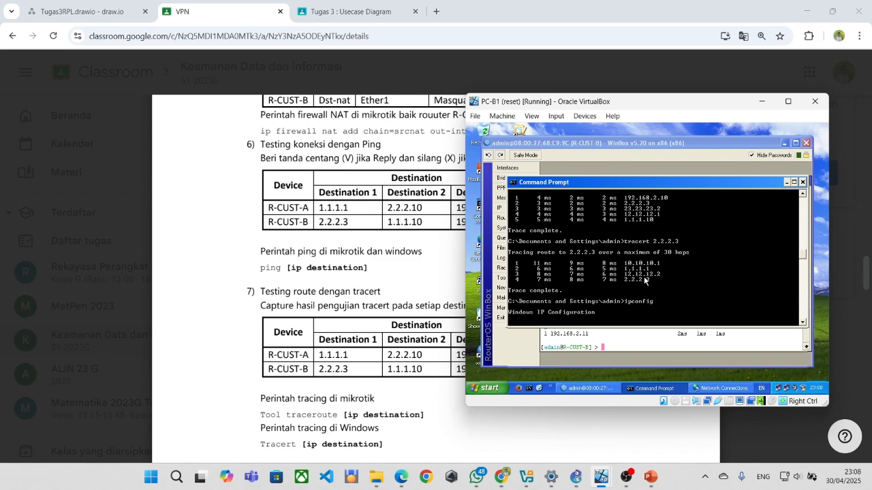
left_click(637, 347)
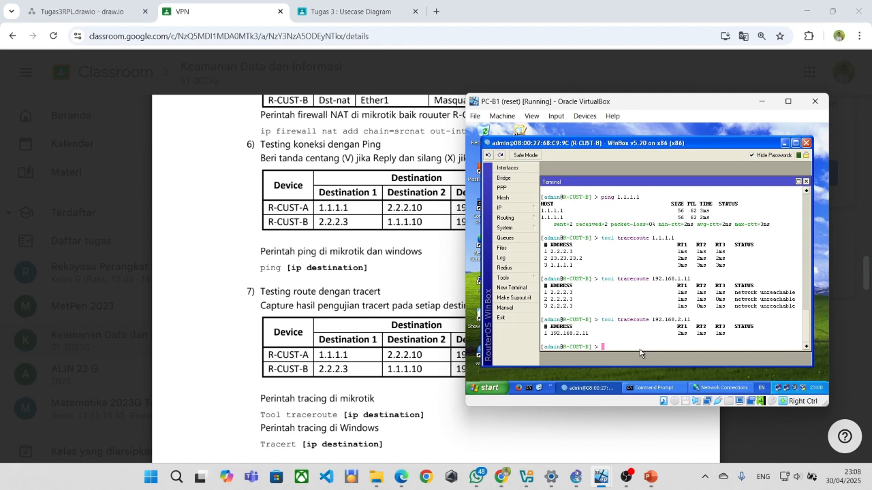
Trace the route to PC-B1's PPP address 10.10.10.2 from R-CUST-B, which is unreachable.
type("tool")
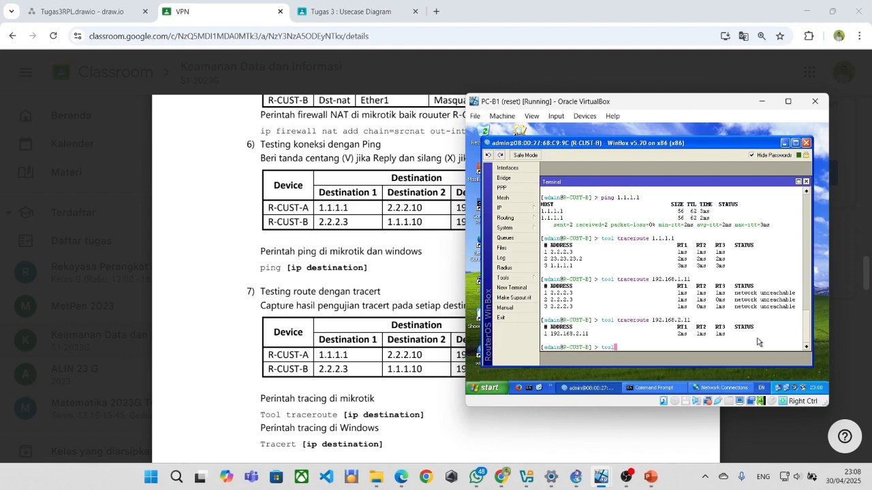
type(" traceroute")
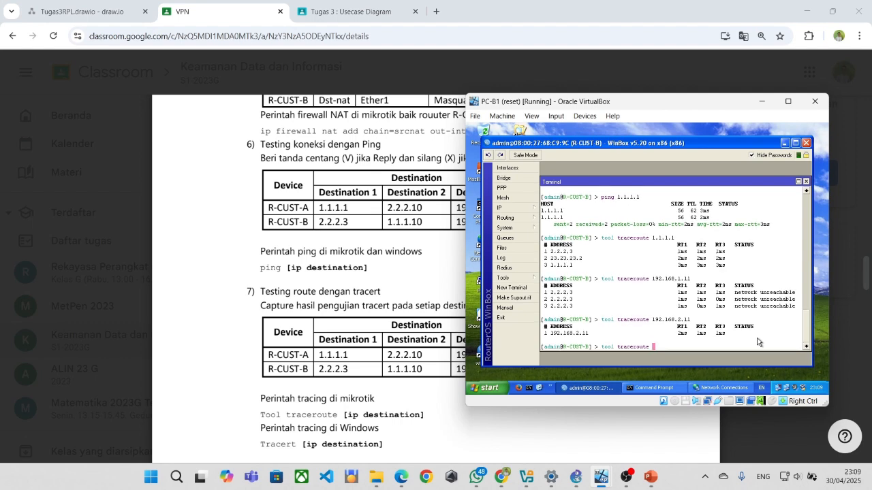
type(" 1")
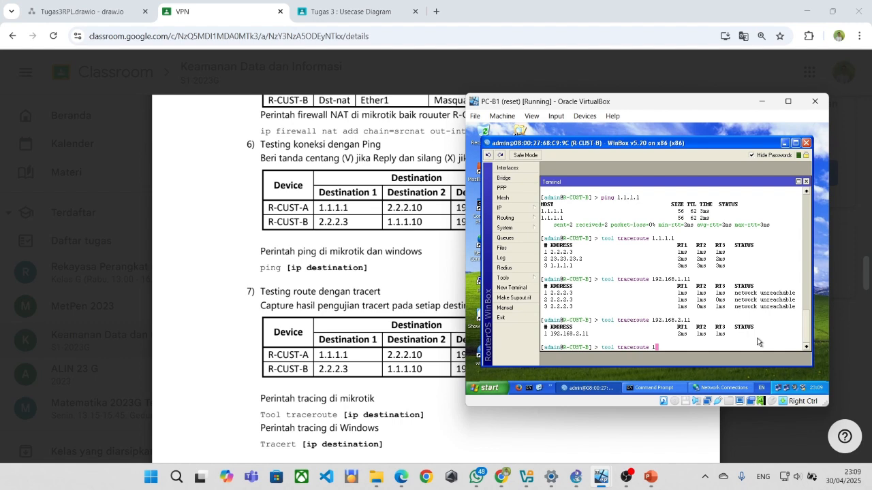
key("BackSpace")
mouse_move(606, 482)
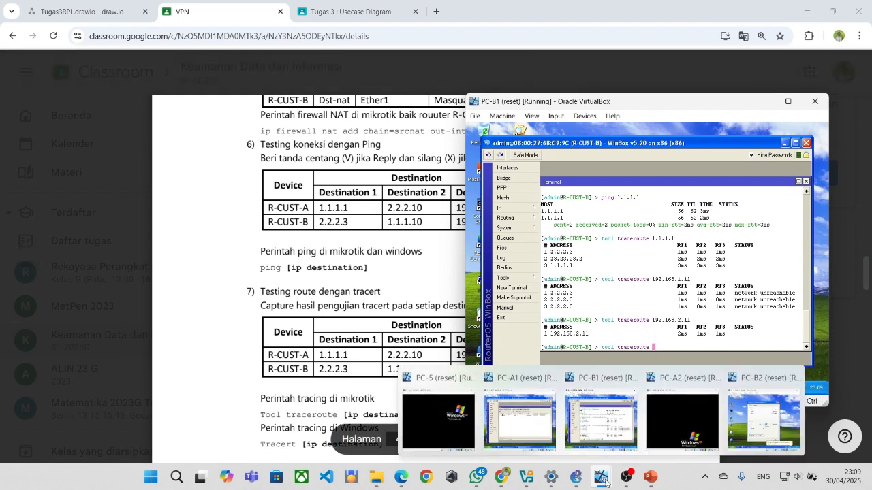
mouse_move(592, 416)
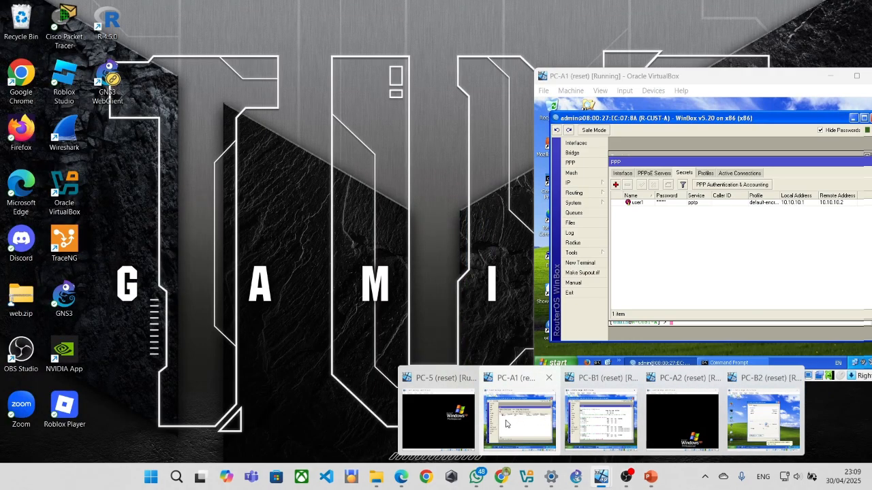
left_click(596, 416)
left_click(650, 388)
scroll(634, 290, "down", 4)
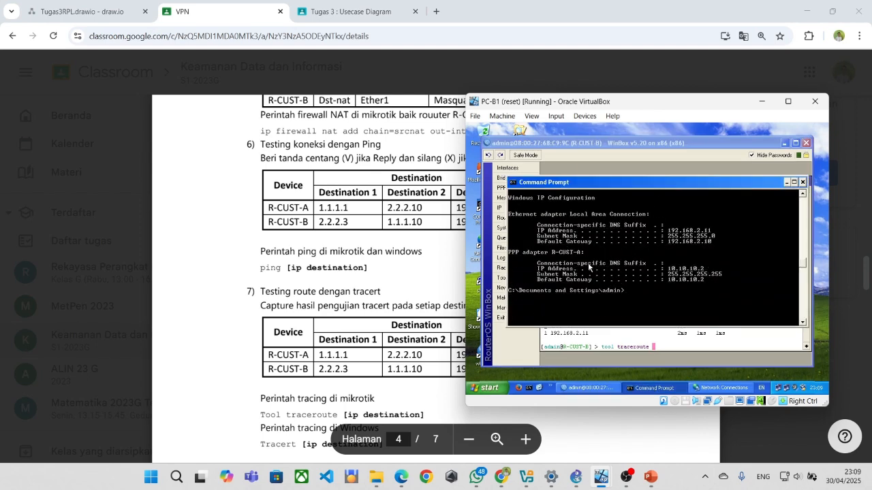
left_click(673, 343)
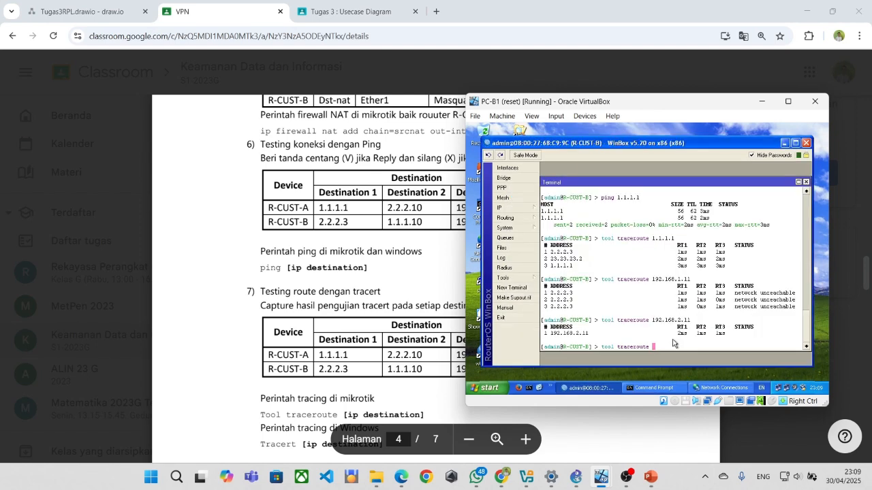
type("10.1")
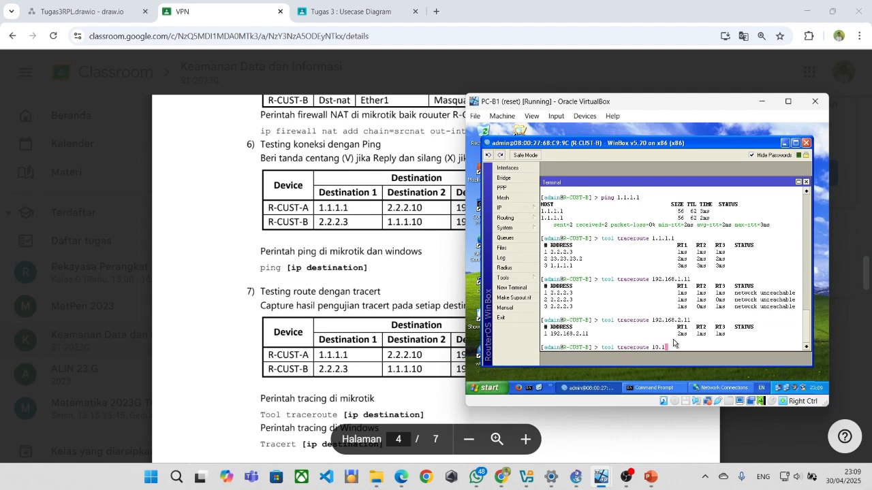
type("0.10.2")
key("Return")
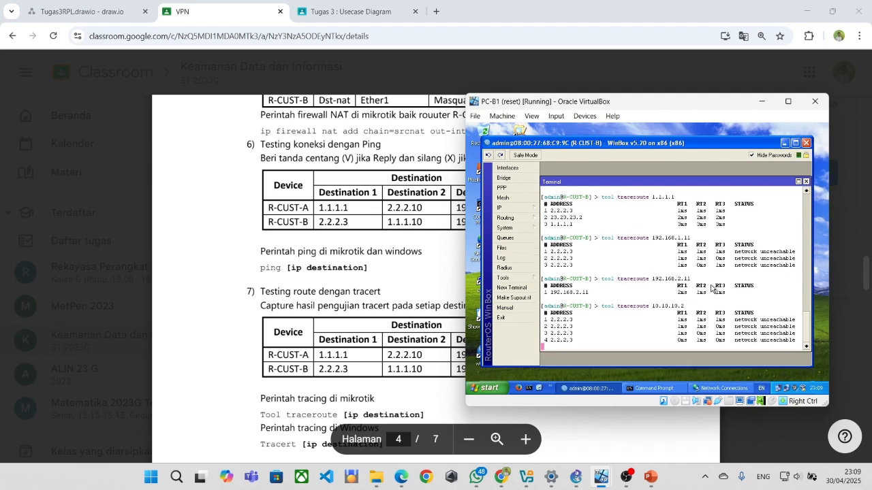
Ping 10.10.10.2 from R-CUST-B, which fails with 100% packet loss.
type("p")
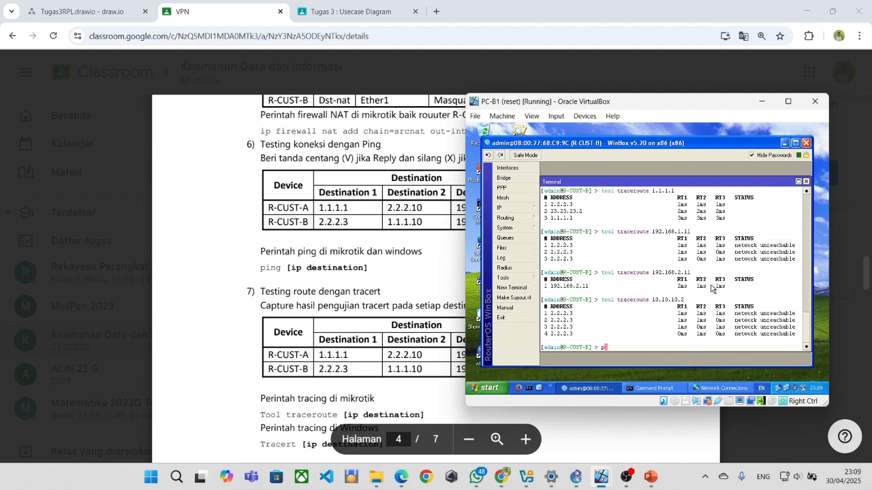
type("ing 10.10.10.2")
key("Return")
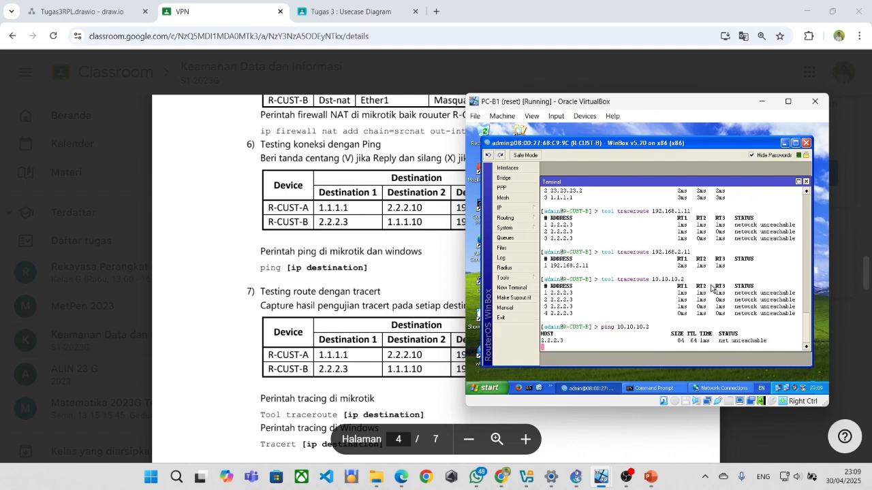
key("ctrl+c")
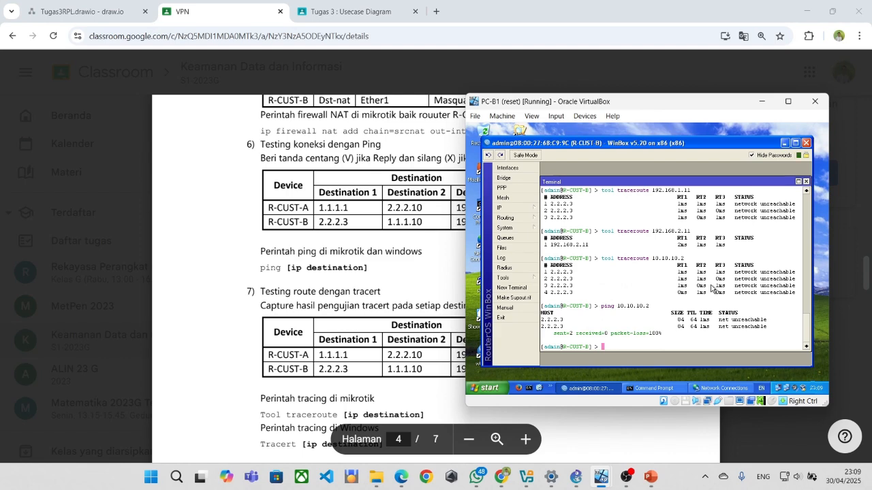
key("alt+Tab")
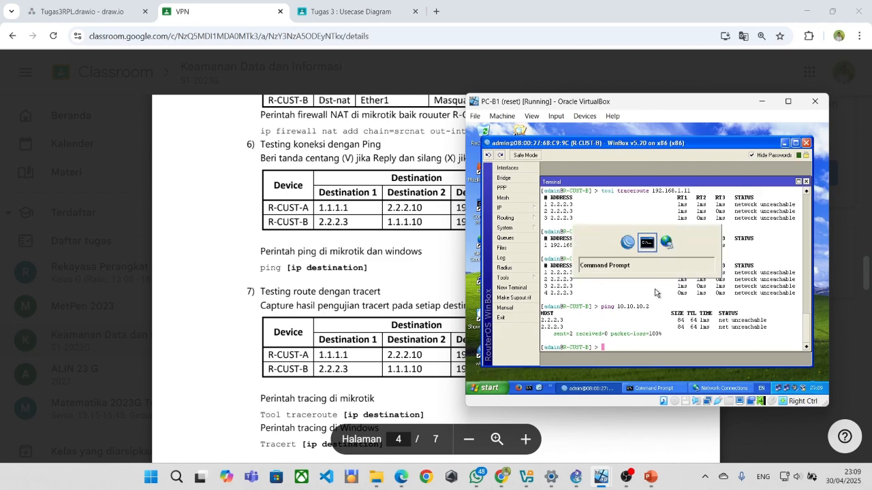
scroll(649, 289, "up", 4)
scroll(647, 294, "up", 5)
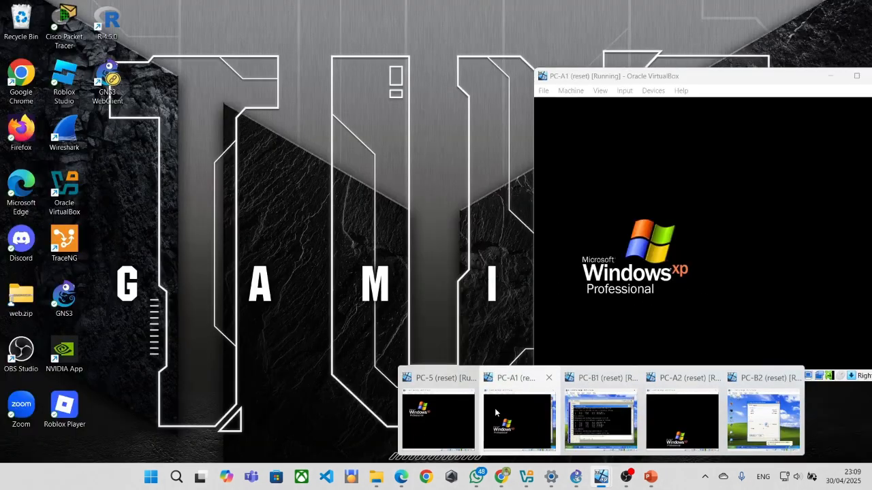
Check R-CUST-A's terminal on PC-A1, then ping 10.10.10.1 from R-CUST-B, which is unreachable.
left_click(496, 408)
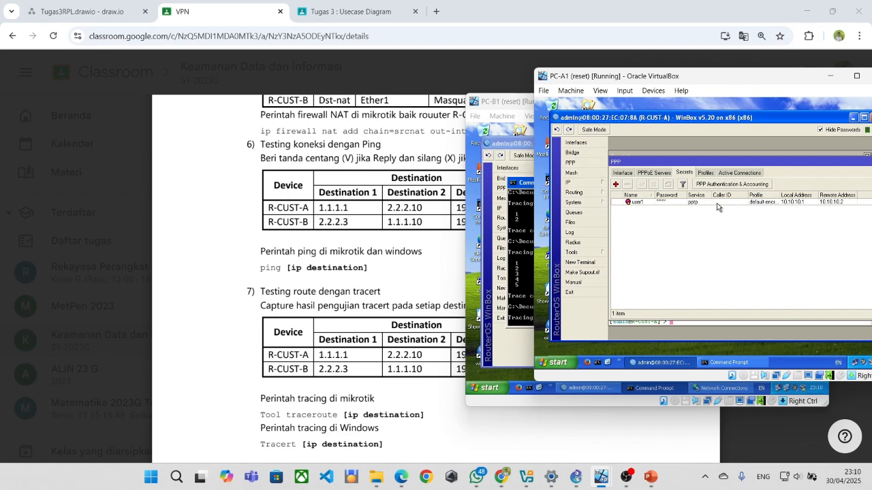
left_click(738, 324)
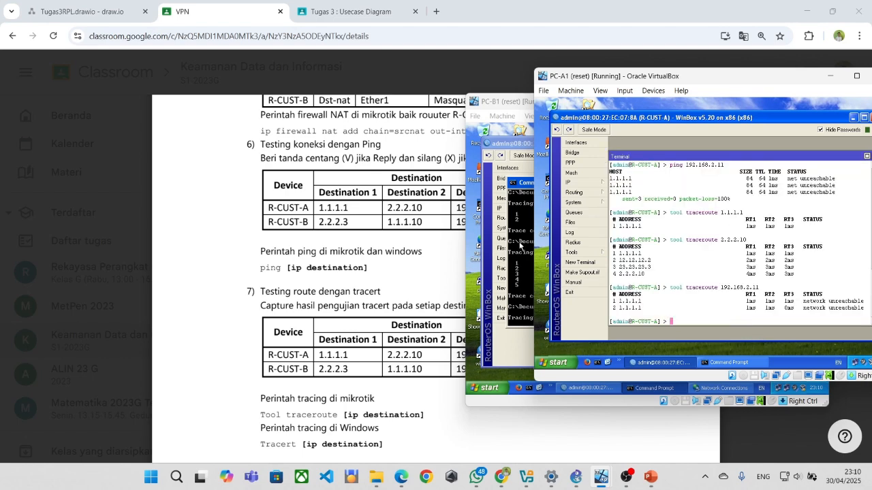
left_click(516, 275)
left_click(676, 341)
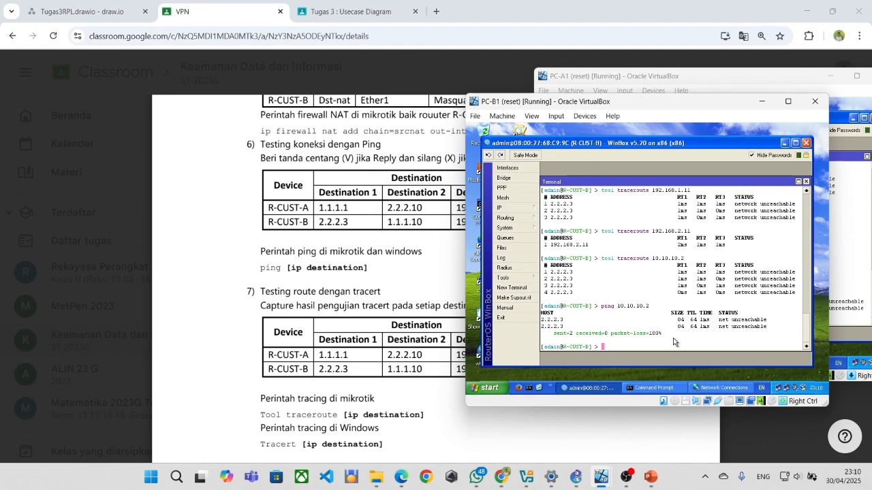
type("ping 10")
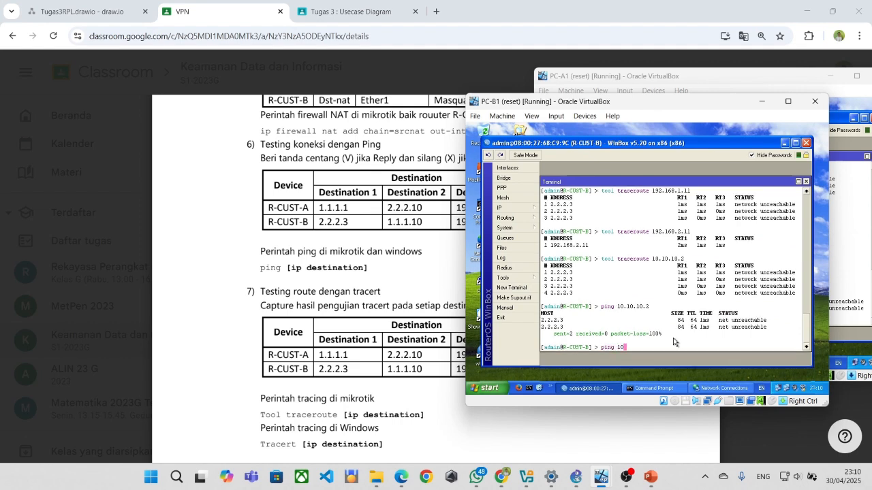
type(".10.10.1")
key("Return")
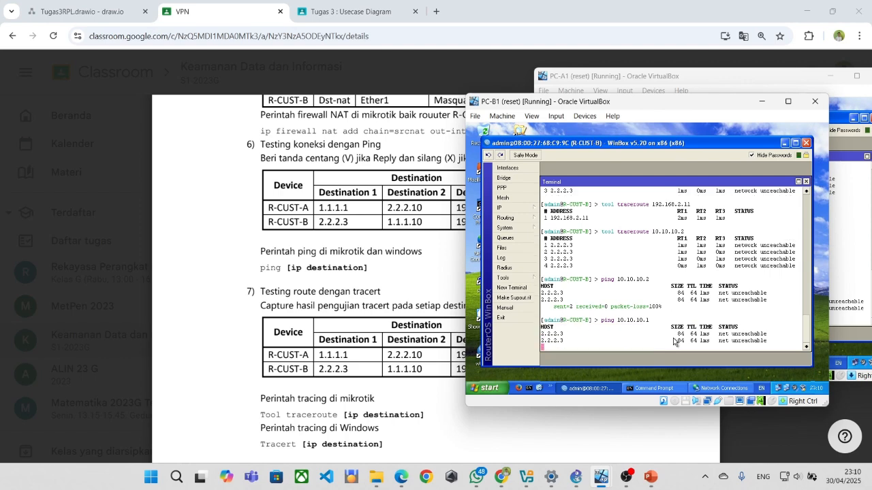
key("ctrl+c")
Trace the route to 10.10.10.1 from R-CUST-B, stopping after two hops.
type("to")
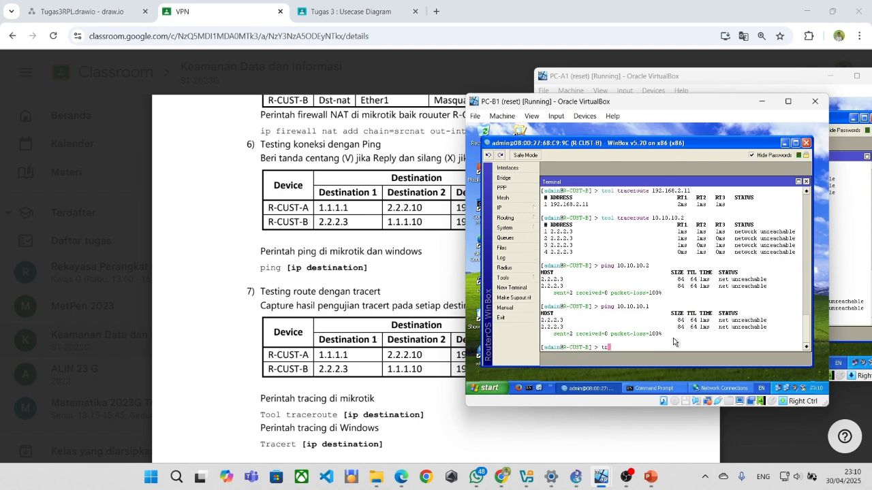
type("ol traceroute 10.10.10.1")
key("Return")
key("ctrl+c")
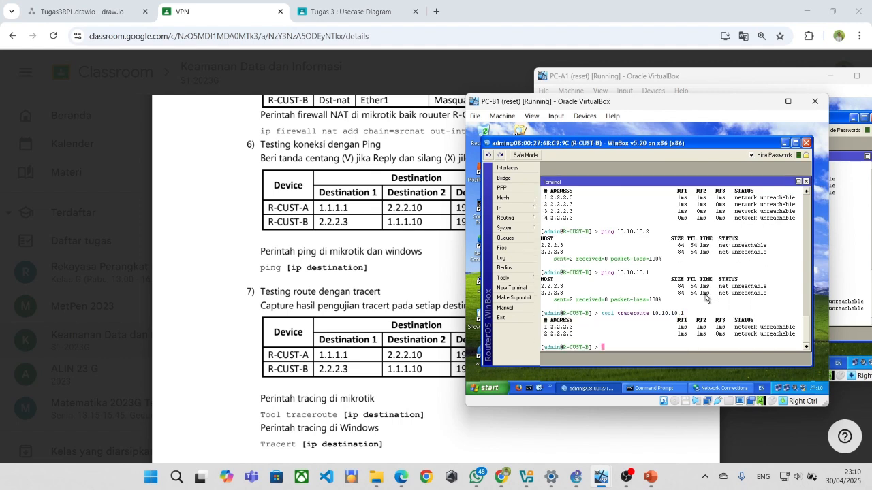
scroll(548, 323, "up", 2)
scroll(548, 324, "up", 5)
scroll(562, 264, "up", 3)
Bring PC-A1 with its R-CUST-A terminal back to the front.
left_click_drag(805, 302, 805, 275)
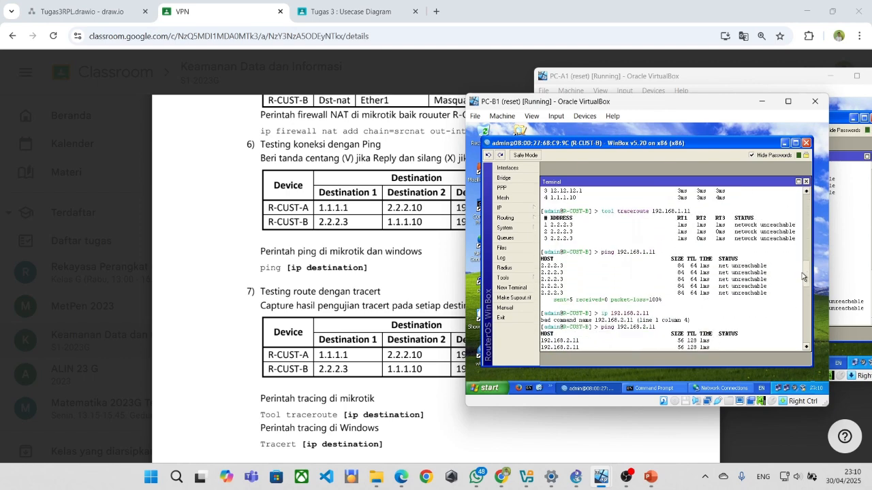
left_click(587, 126)
left_click(774, 143)
mouse_move(601, 480)
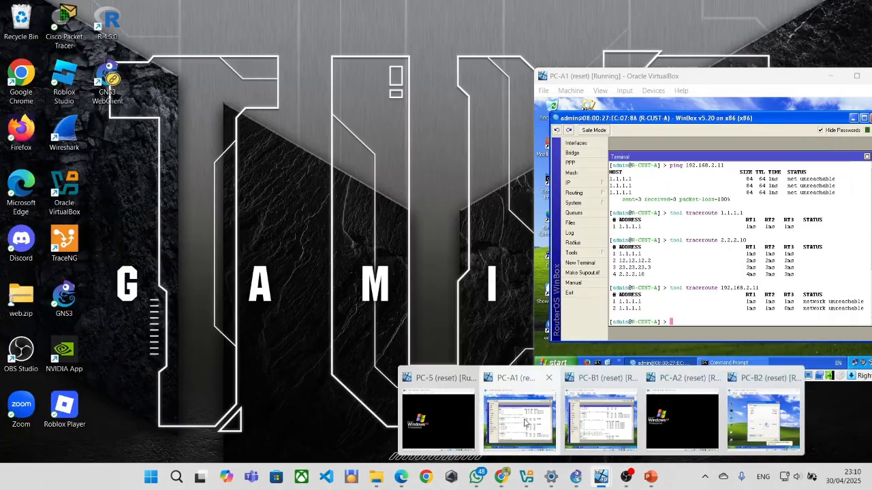
left_click(521, 419)
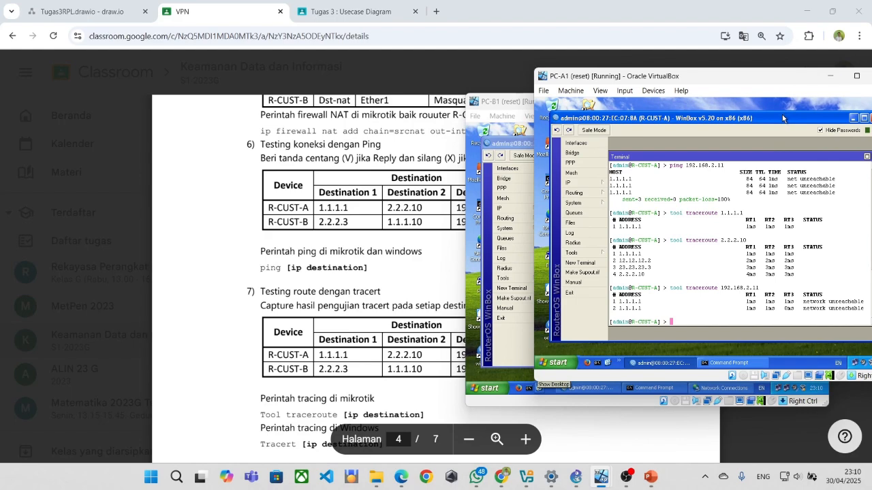
Move the PC-A1 window left and ping 192.168.2.11 from R-CUST-A, getting 100% loss.
left_click_drag(748, 81, 302, 60)
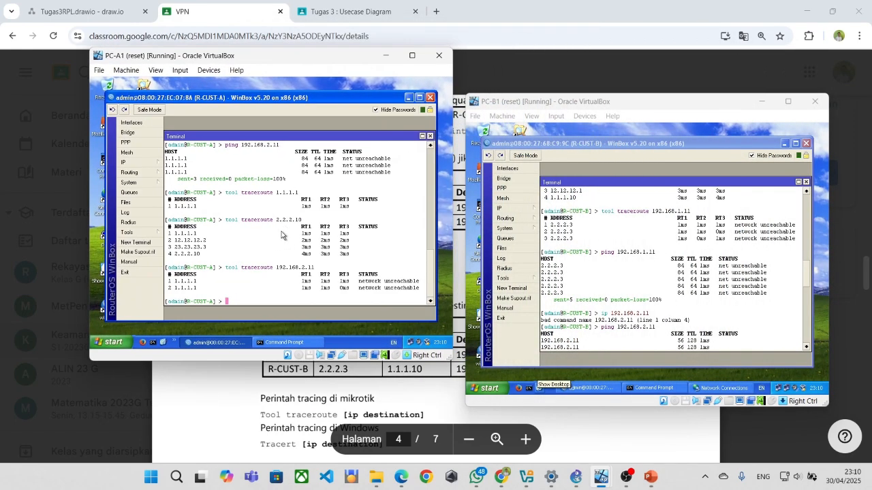
type("ping 1")
key("BackSpace")
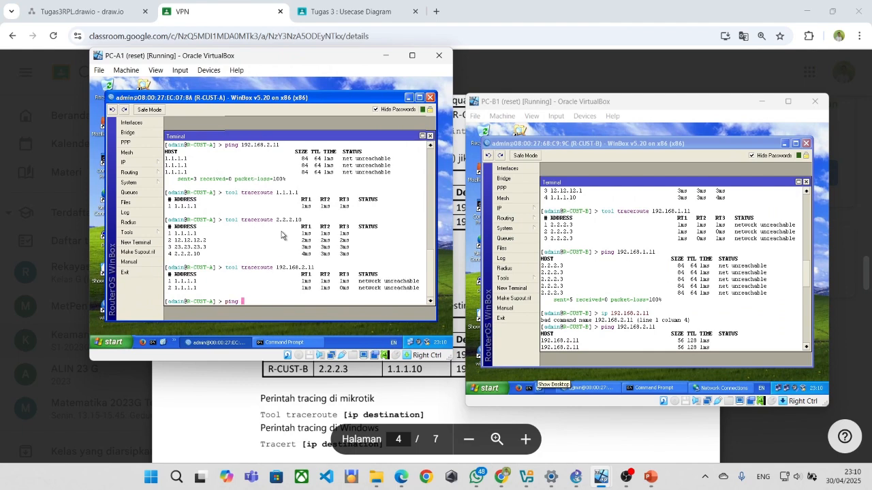
type("192.16")
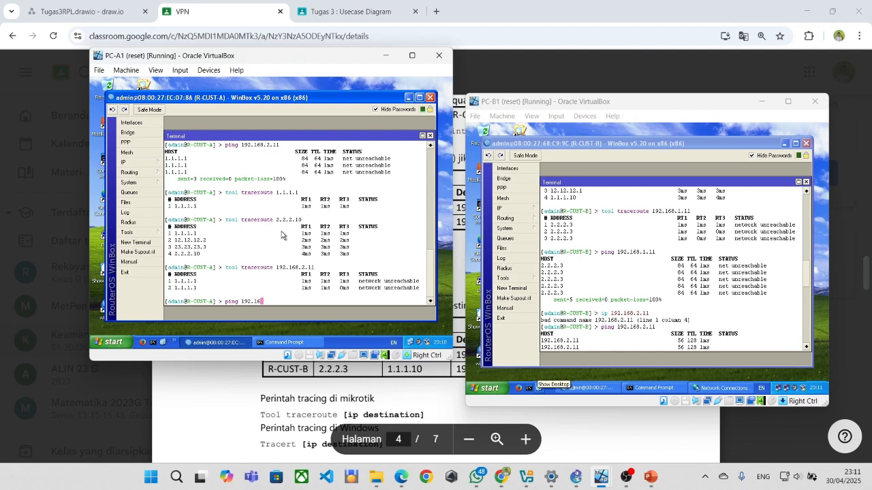
type("8.2.11")
key("Return")
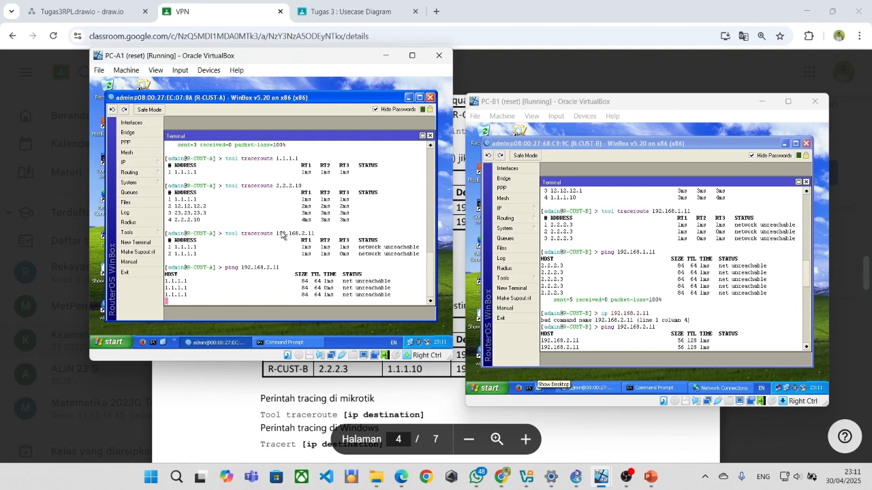
key("ctrl+c")
Trace the route to 192.168.2.11 from R-CUST-A, which reports network unreachable.
type("tra")
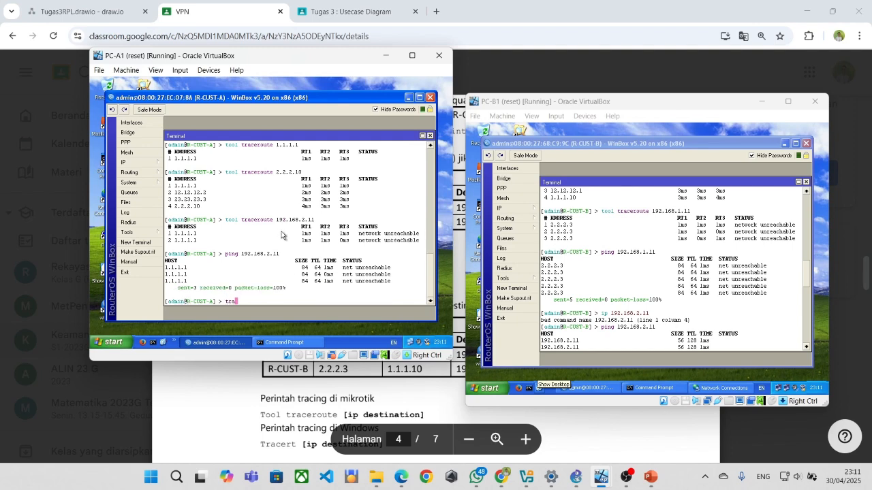
type("ceroute 192.168.2.11")
key("Return")
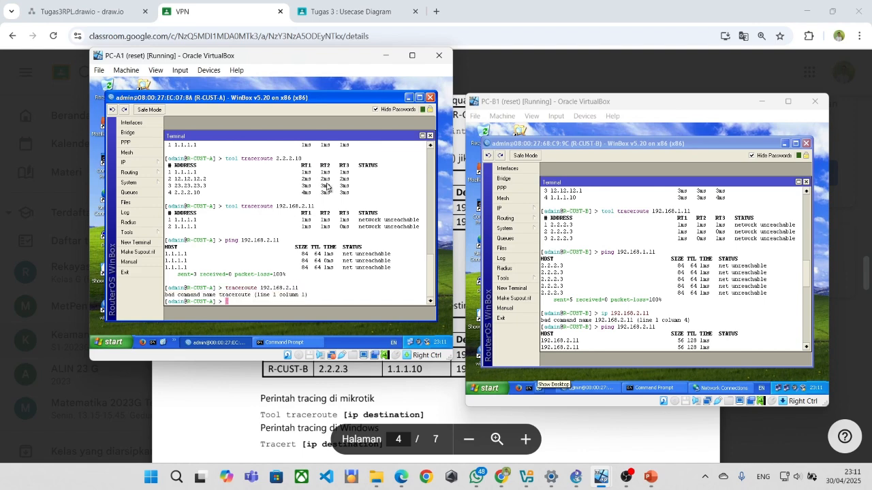
type("tool trace")
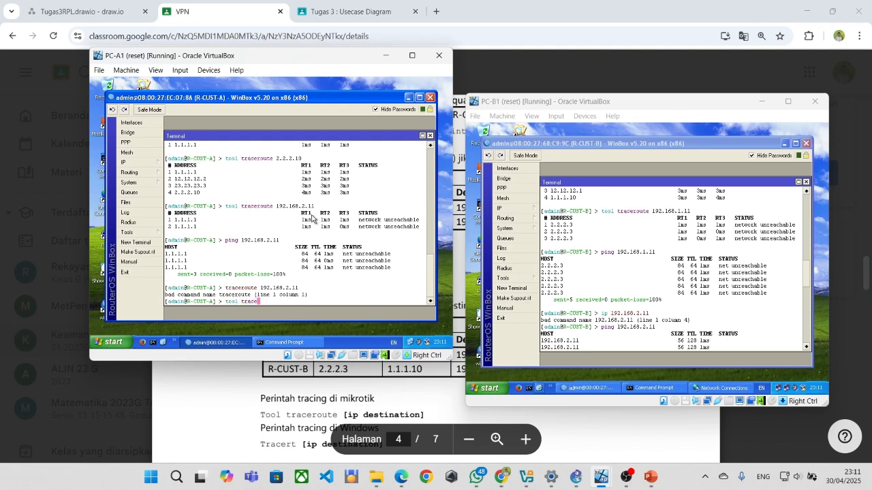
type("r")
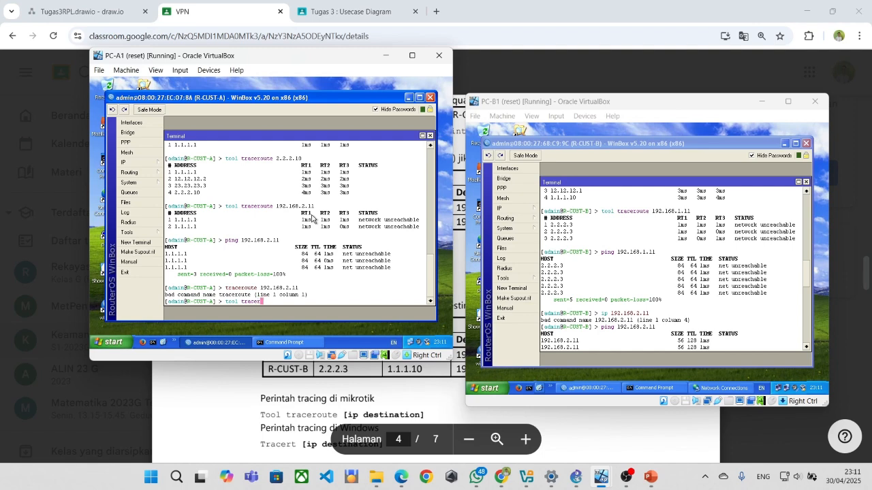
type("oute 192.168.2.11")
key("Return")
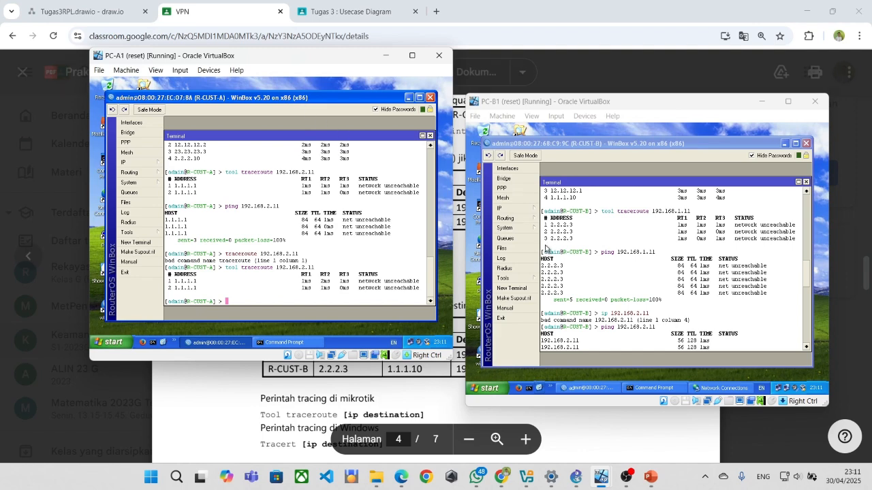
Ping 10.10.10.1 from R-CUST-A with 0% packet loss.
type("ping")
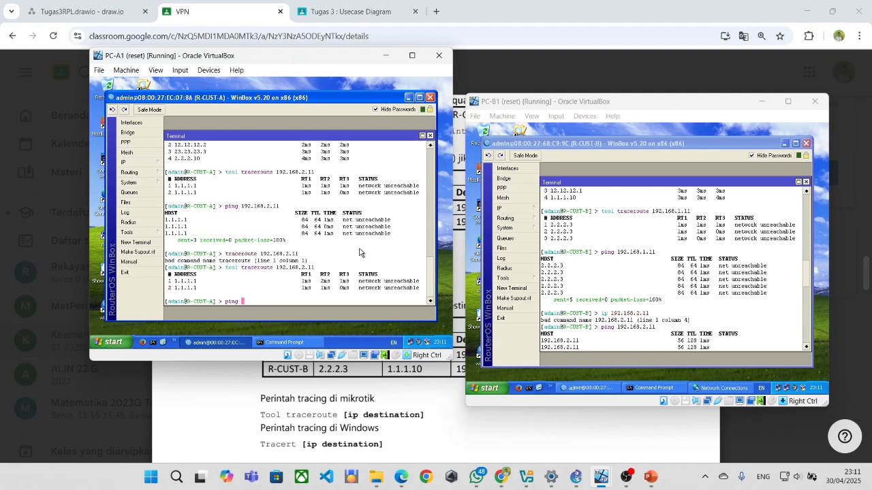
type("10.10.10.1")
key("Return")
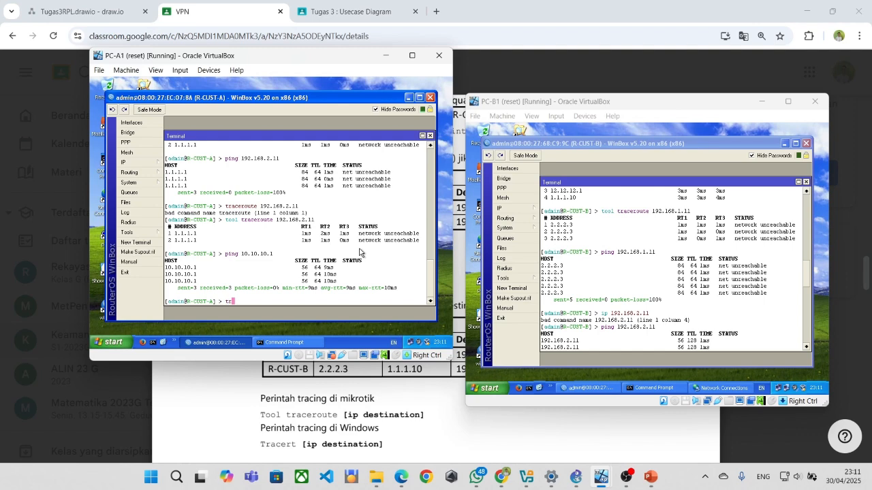
Trace the route to 10.10.10.1 from R-CUST-A, reaching it in one hop.
type("tool tre")
key("BackSpace")
type("aceroute 10.10.10.1")
key("Return")
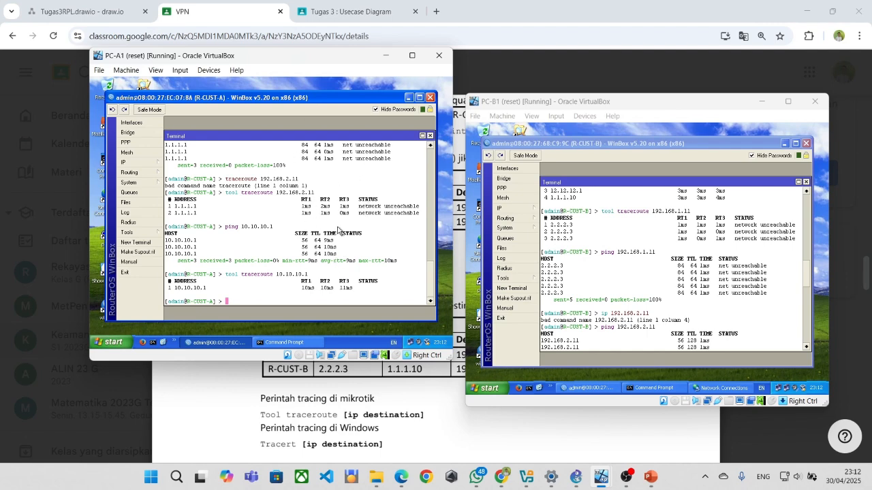
type("ping 10.10.10.2")
Ping 10.10.10.2 from R-CUST-A and stop it after four replies.
key("Return")
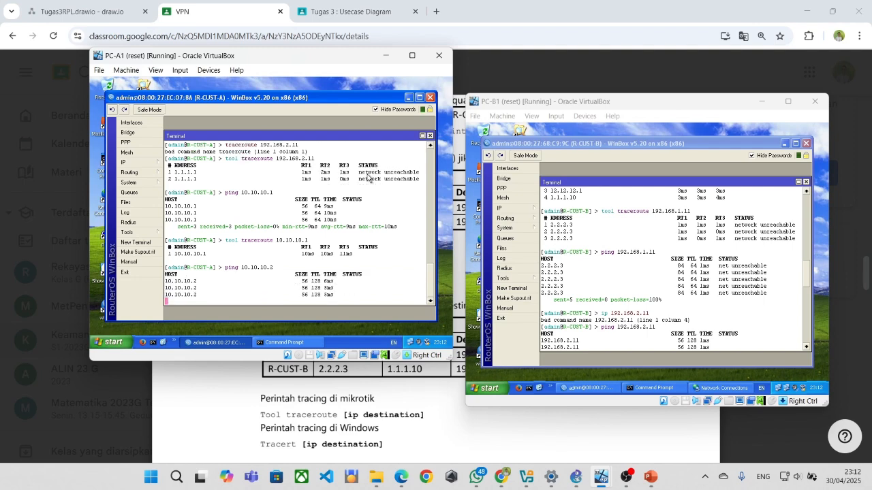
key("ctrl+c")
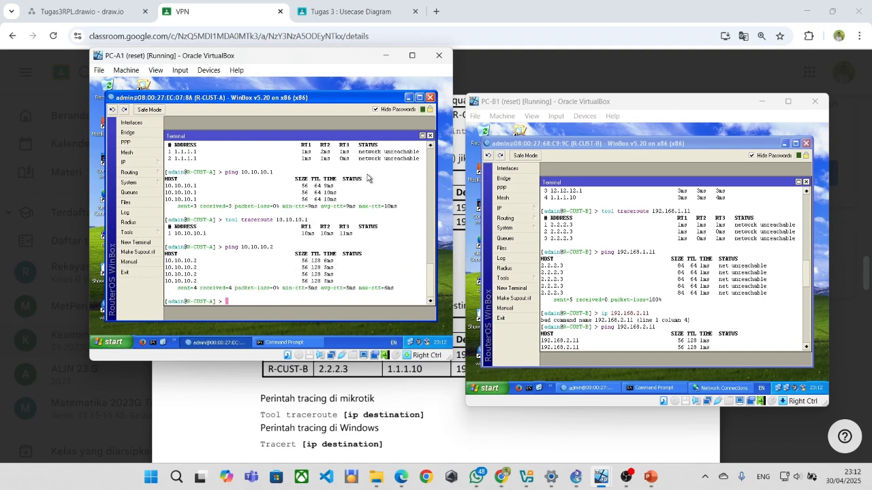
Run tool traceroute 10.10.10.2, which reaches it in one hop.
type("ping 1")
key("BackSpace")
key("BackSpace")
key("BackSpace")
key("BackSpace")
key("BackSpace")
key("BackSpace")
type("tra")
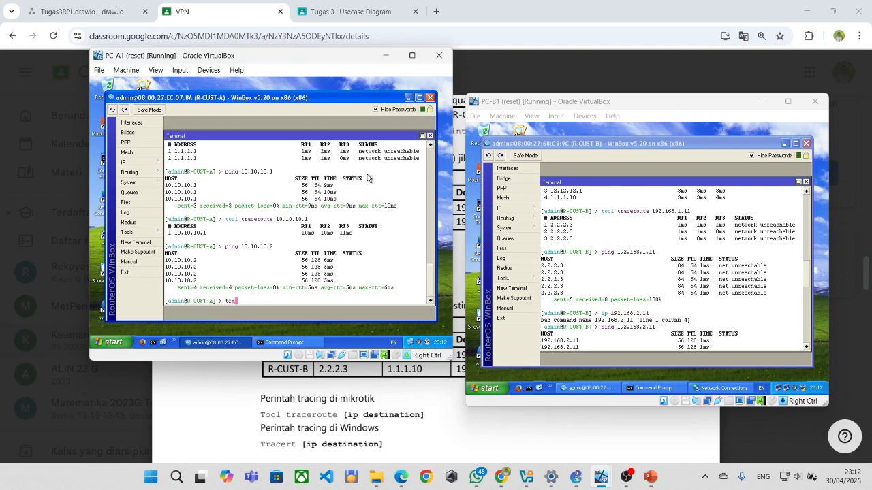
key("BackSpace")
key("BackSpace")
key("BackSpace")
type("tool traceroute")
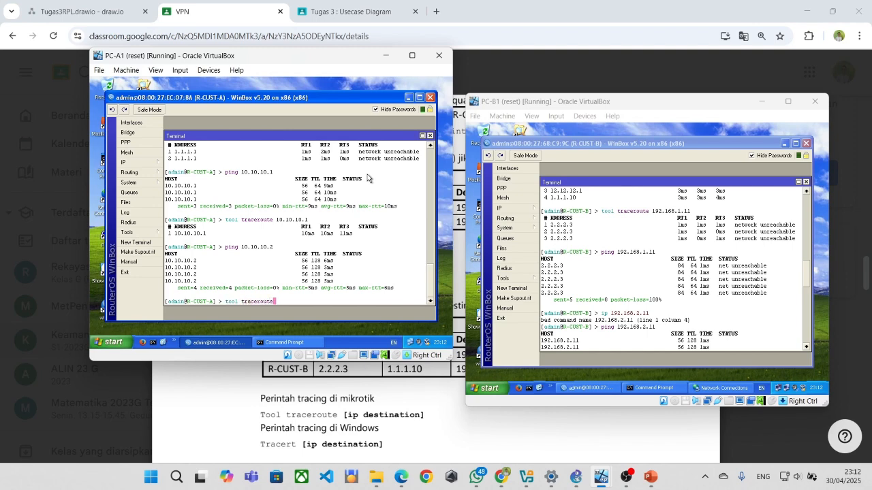
type(" 10.1")
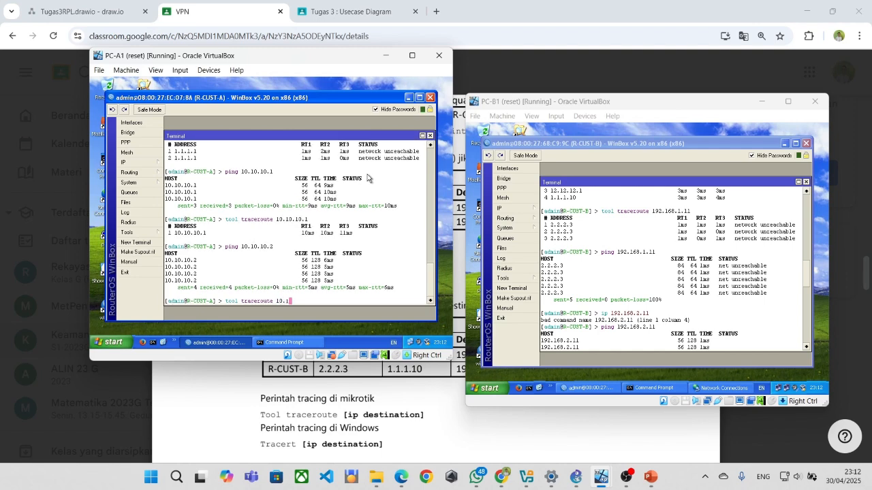
type("0.10")
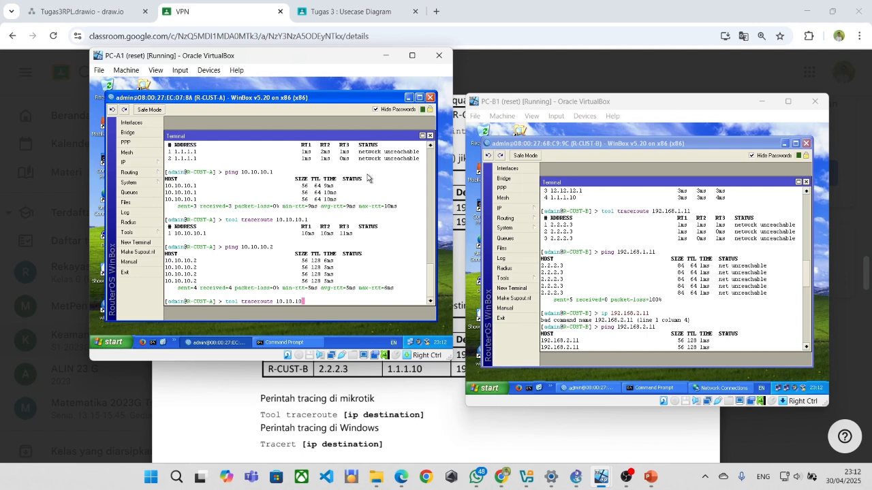
type(".2")
key("Return")
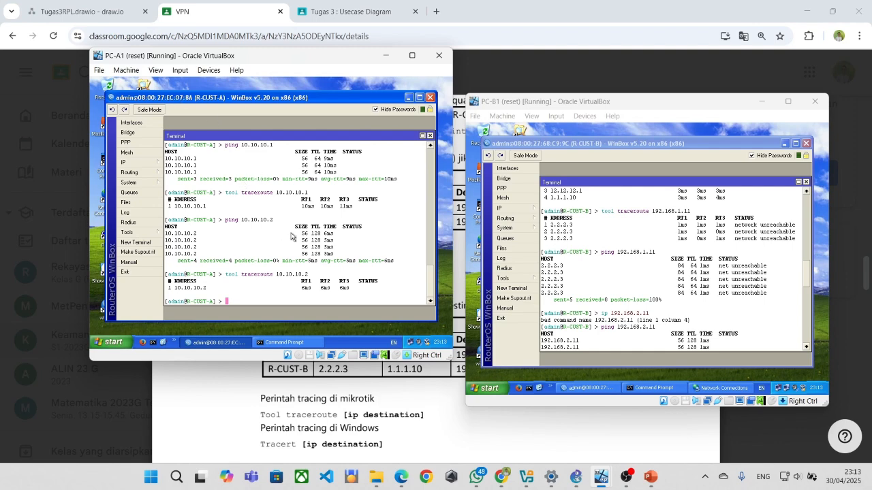
Ping 192.168.2.12 and stop it once it fails as net unreachable.
type("ping 192.168.2.12")
key("Return")
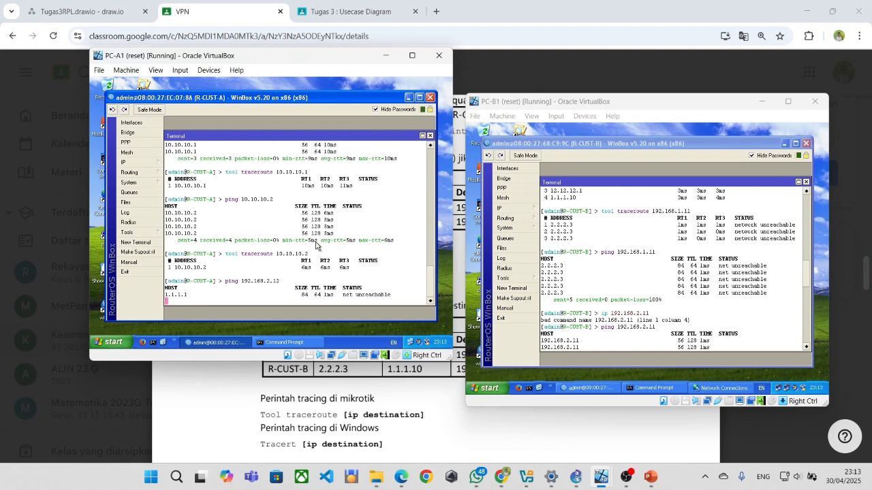
key("ctrl+c")
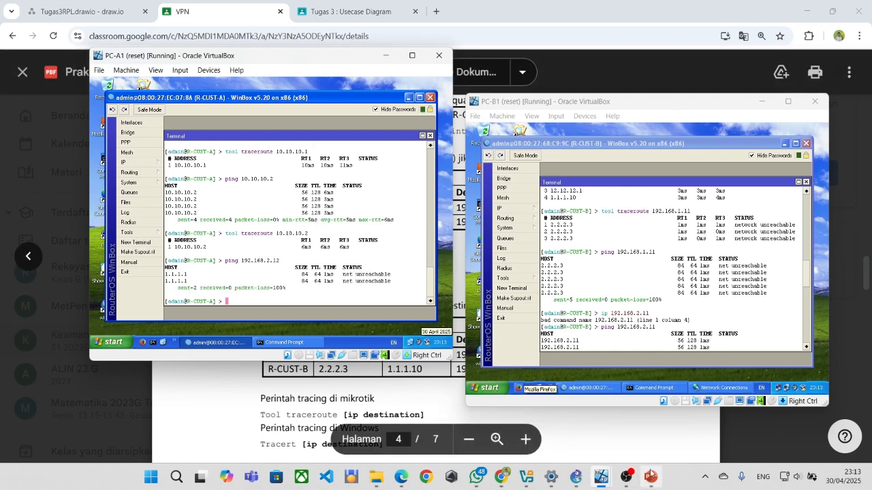
Bring the PC-B2 VM forward, move it right, and close its connection status window.
mouse_move(599, 479)
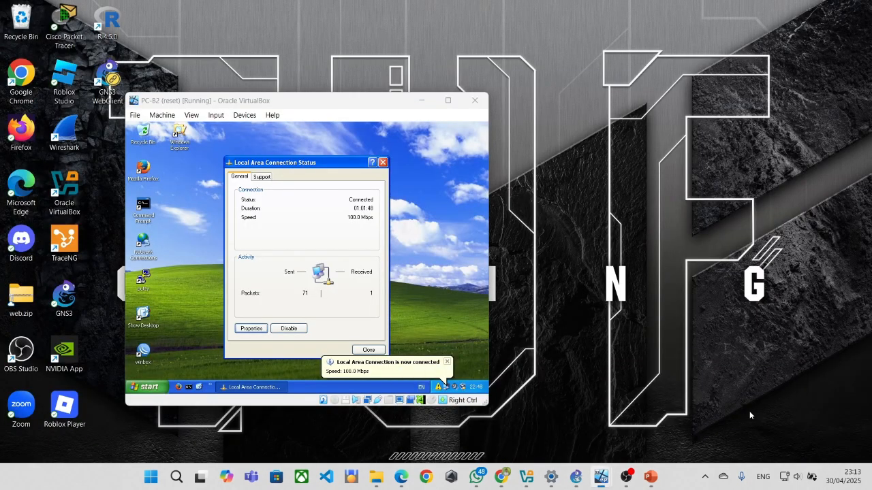
left_click(749, 413)
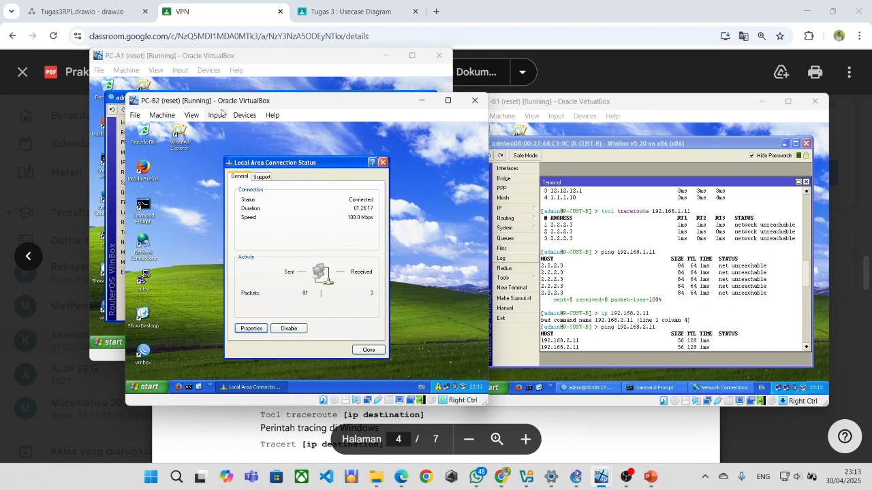
left_click_drag(237, 102, 536, 94)
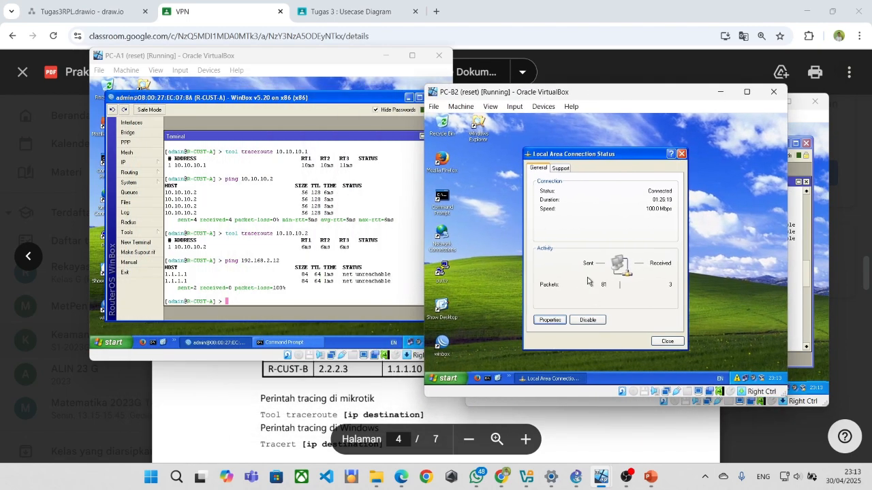
left_click(667, 341)
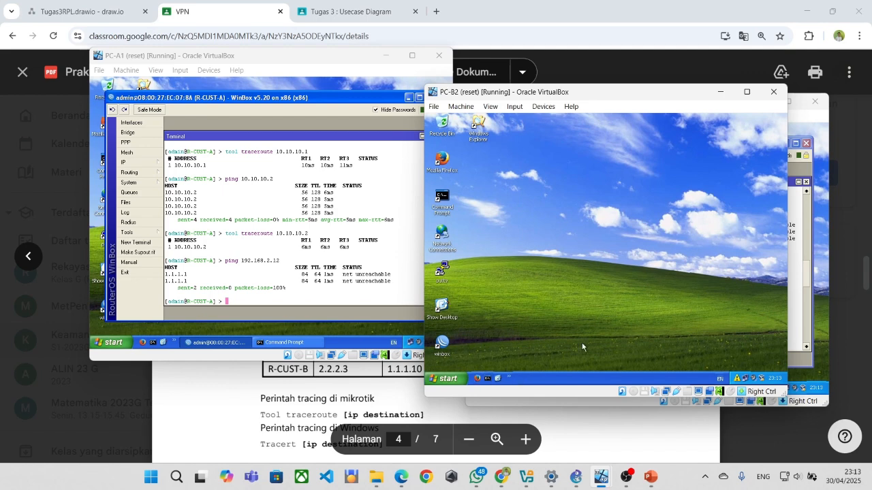
Check PC-B2's Local Area Connection TCP/IP settings, then close them without changes.
double_click(746, 381)
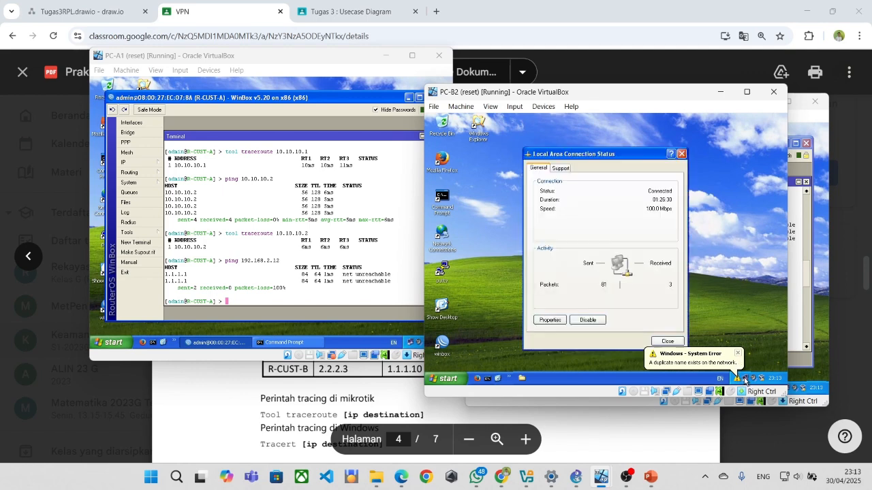
left_click(552, 321)
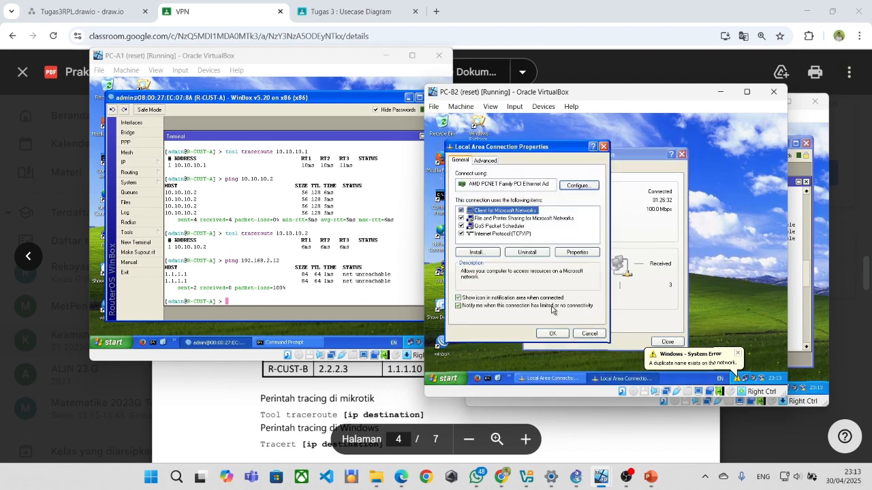
double_click(494, 240)
left_click(619, 360)
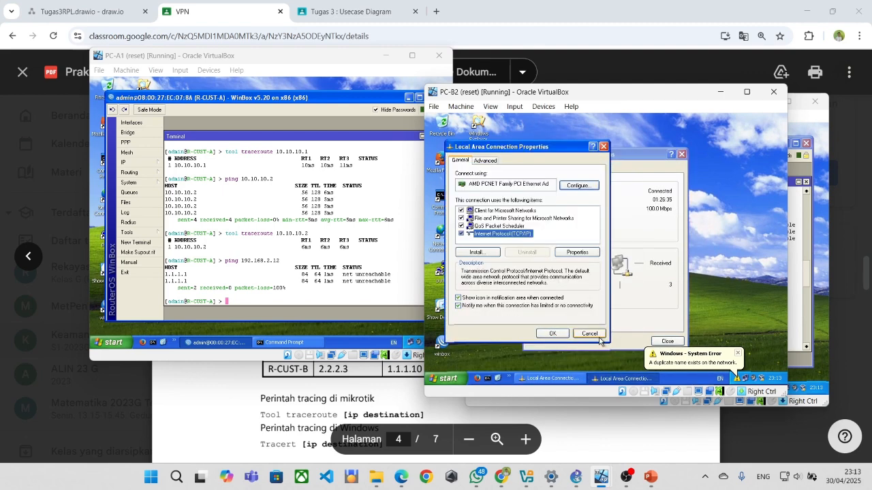
left_click(589, 338)
Dismiss the System Error notice, close the status window, and select the Command Prompt shortcut.
left_click(735, 355)
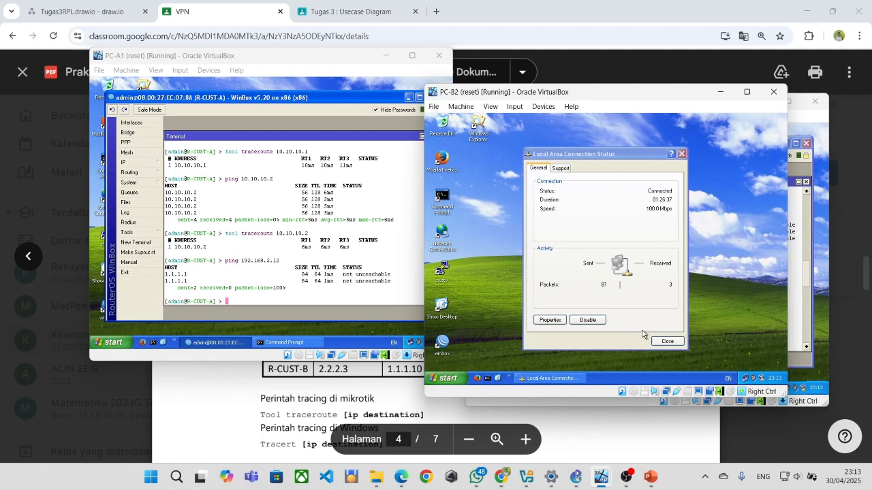
left_click(672, 341)
left_click(671, 340)
left_click(446, 208)
Open Command Prompt on PC-B2 and ping 192.168.1.11, stopping with Ctrl+C.
double_click(439, 199)
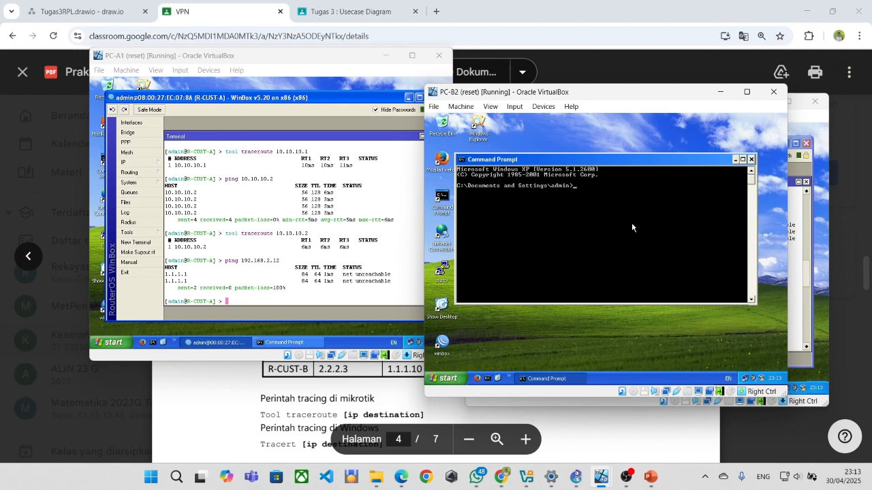
type("ping 192.168.1.11")
key("Return")
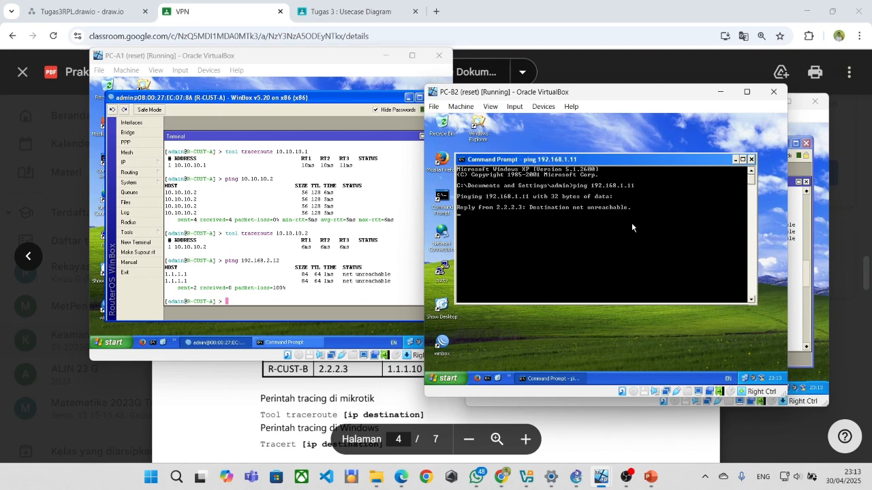
key("ctrl+c")
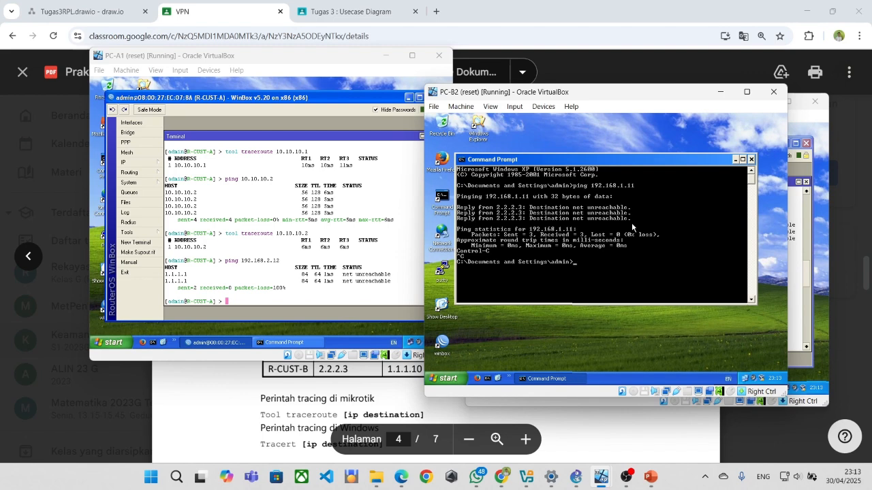
Trace the route to 192.168.1.11 with tracert, which fails at 2.2.2.3.
type("tracerou")
key("BackSpace")
key("BackSpace")
key("BackSpace")
type("r")
type("rt")
type("2")
type("92")
type(".1")
type("68.1.11")
key("Return")
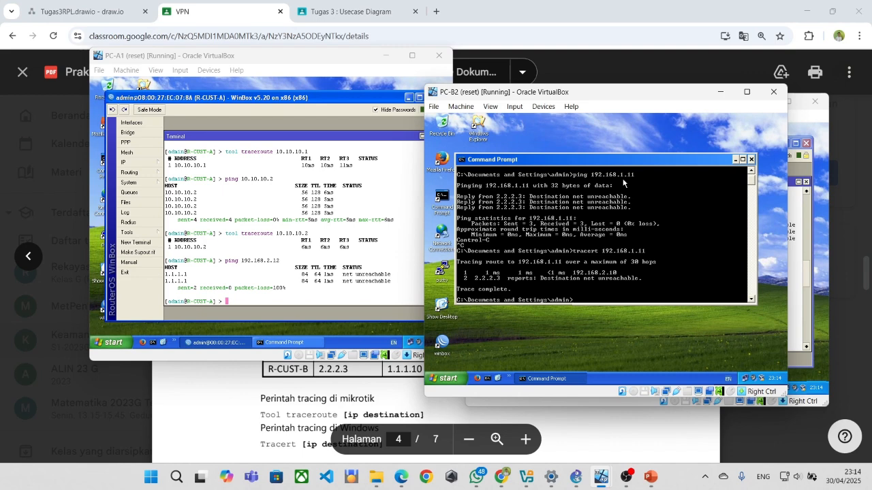
On PC-B1, minimize WinBox and run ipconfig, scrolling through its IP configuration.
left_click(813, 156)
left_click(784, 144)
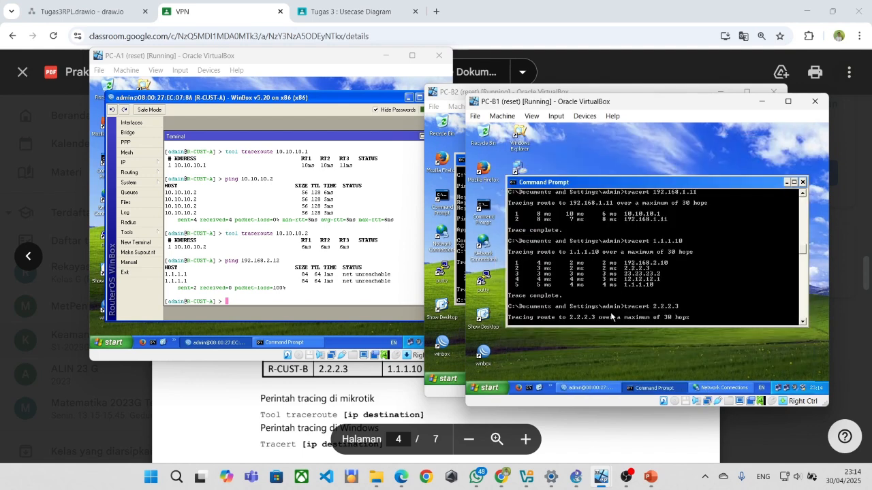
type("ipconfig")
key("Return")
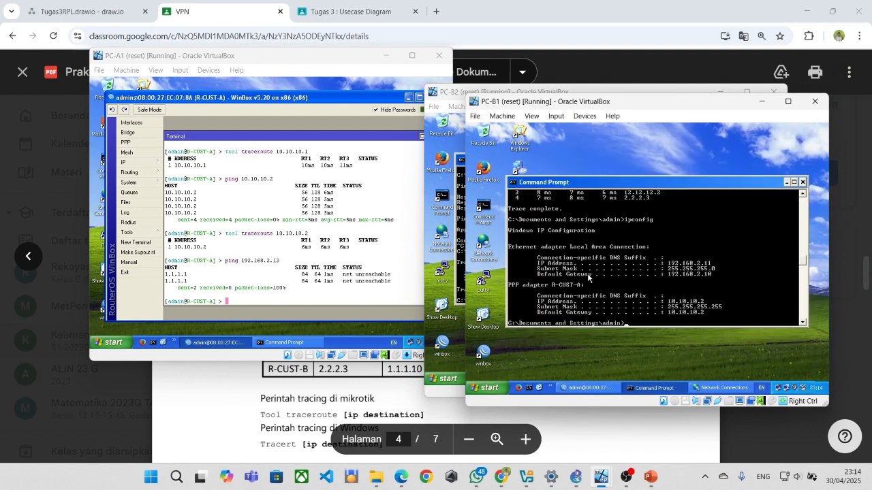
scroll(591, 270, "up", 8)
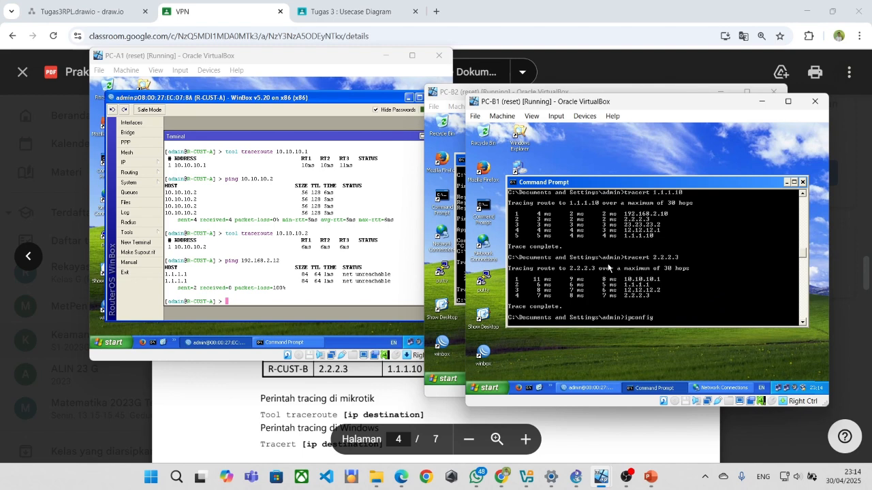
scroll(608, 268, "up", 5)
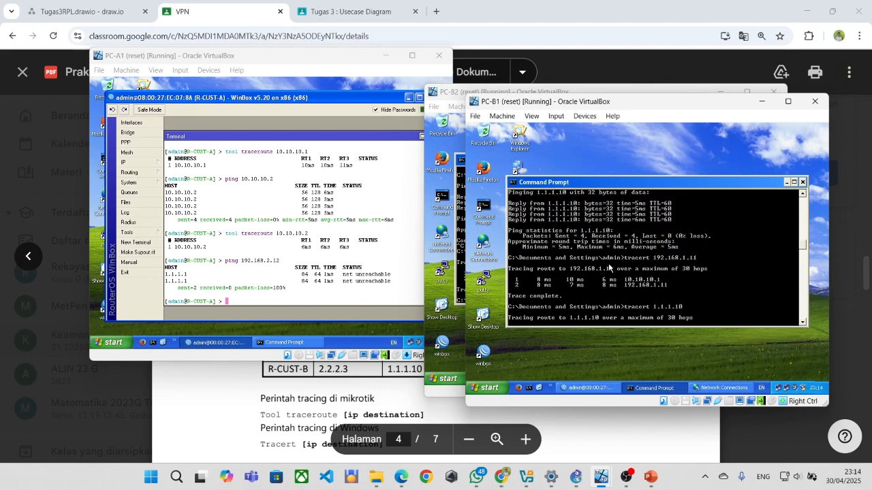
scroll(609, 269, "up", 1)
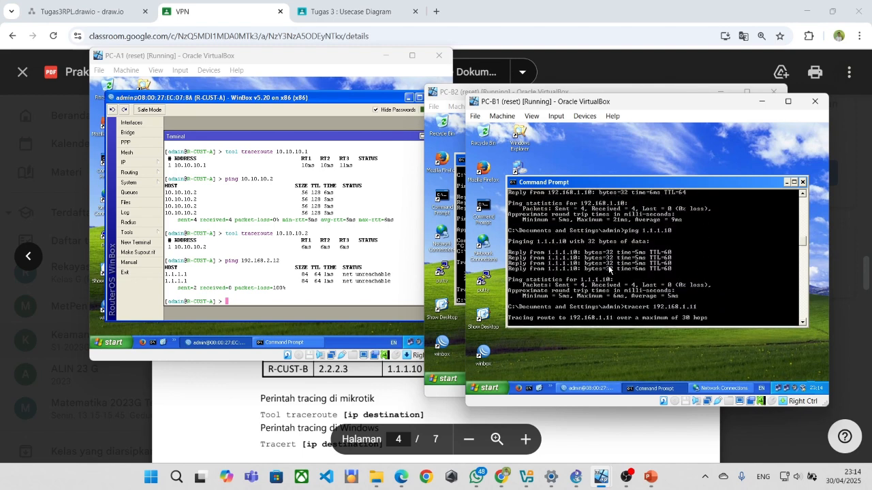
scroll(608, 268, "up", 6)
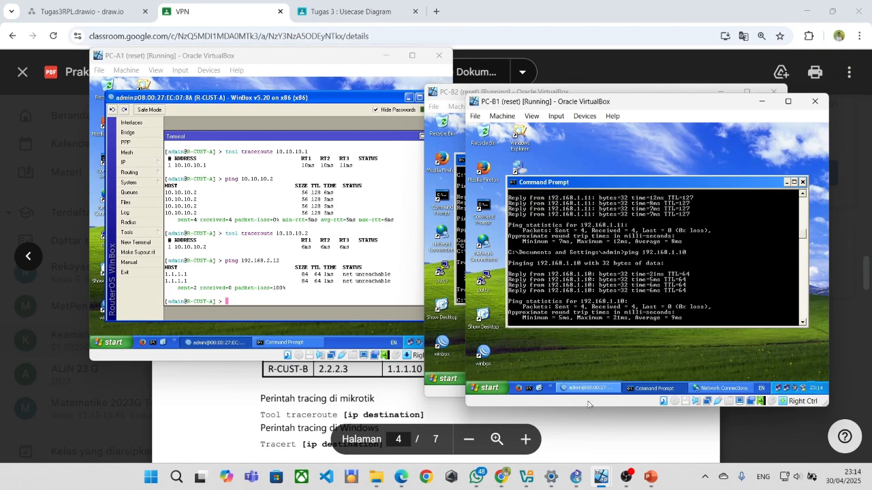
Bring PC-B2 back in front and scroll through its ping and tracert results.
mouse_move(600, 476)
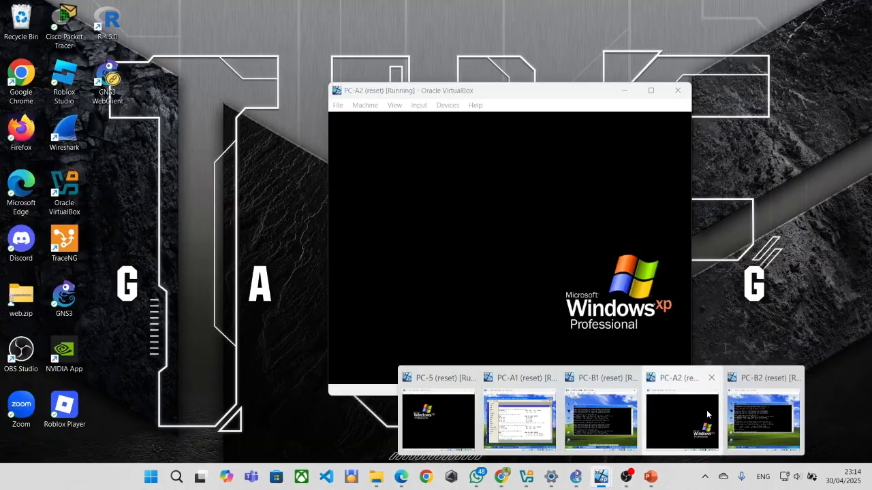
left_click(751, 409)
scroll(578, 274, "down", 5)
scroll(578, 274, "up", 3)
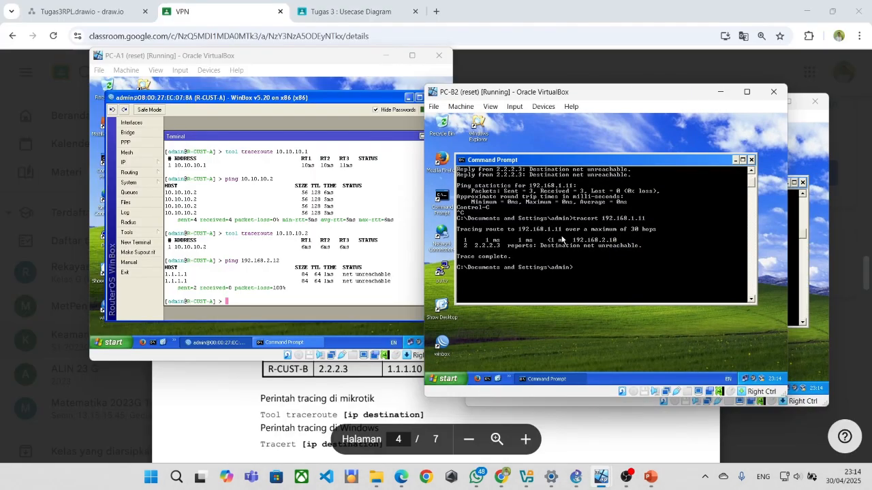
scroll(579, 273, "up", 2)
scroll(583, 270, "down", 3)
scroll(585, 264, "up", 3)
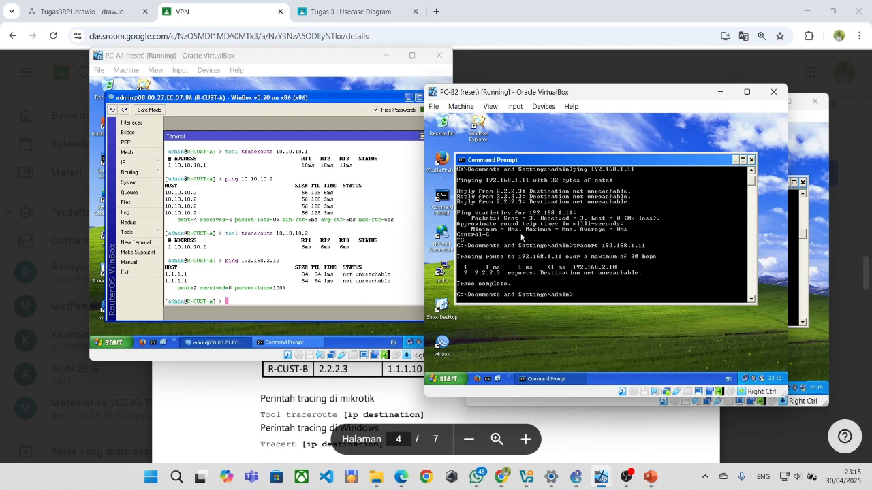
scroll(538, 236, "up", 1)
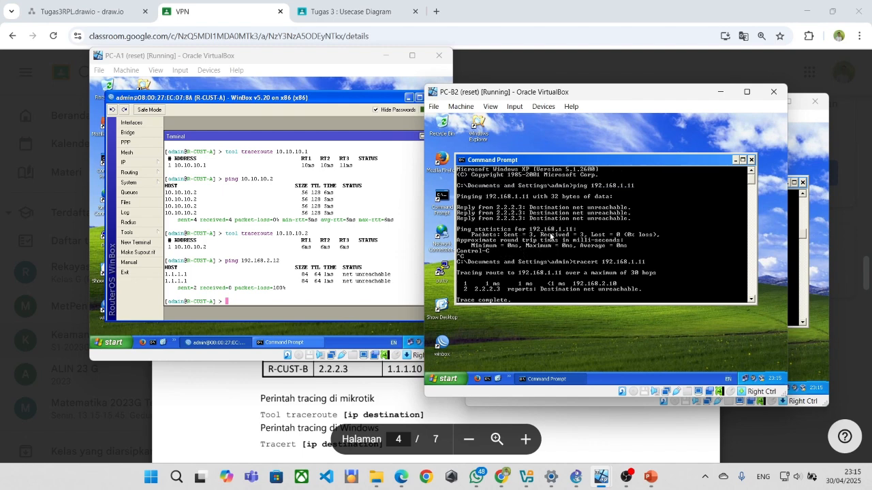
scroll(551, 256, "down", 3)
scroll(551, 255, "up", 3)
scroll(551, 255, "down", 3)
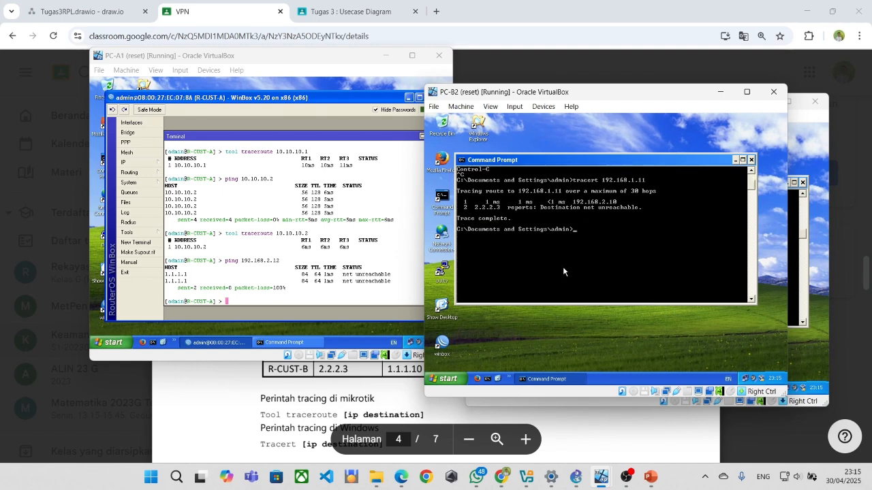
scroll(562, 268, "up", 3)
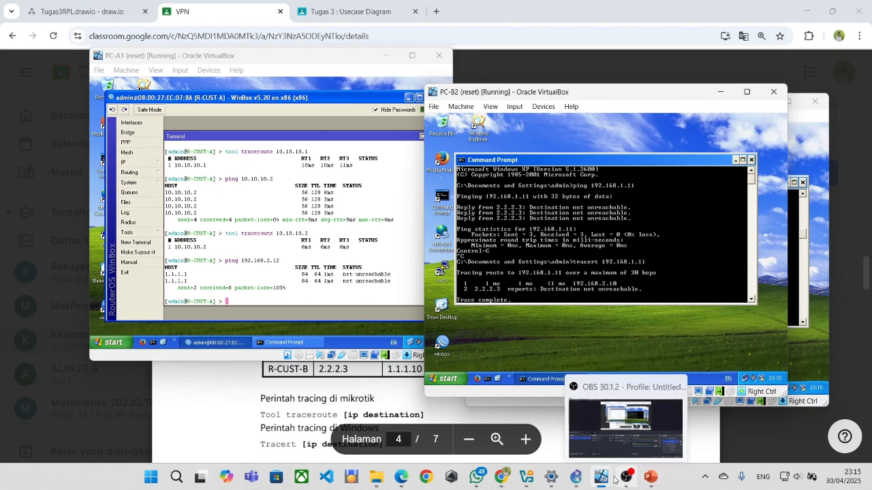
mouse_move(602, 472)
left_click(601, 419)
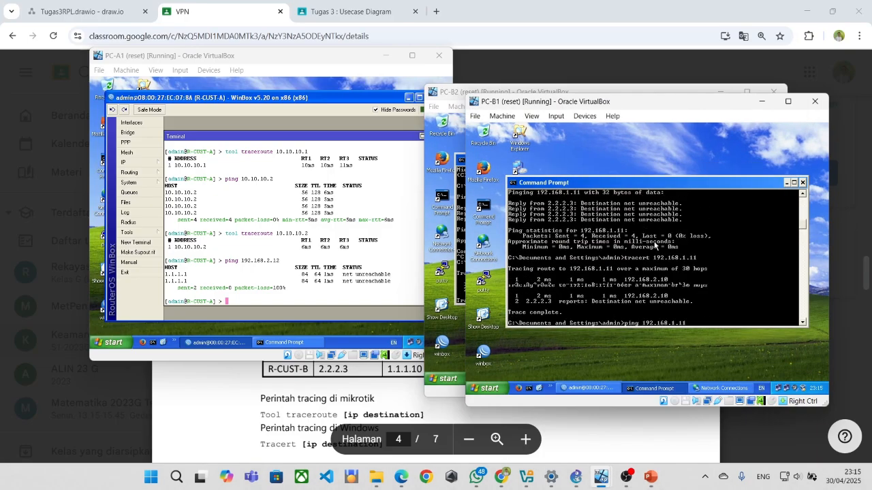
type("tracert 192.168.1.11")
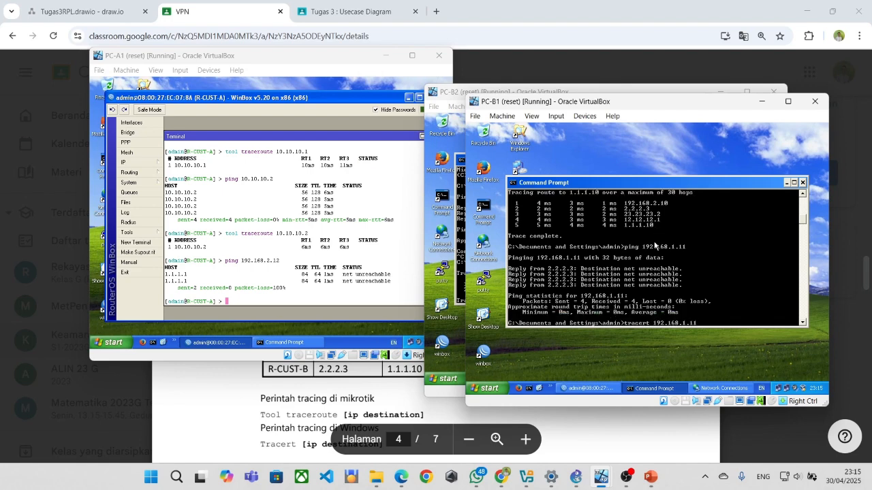
scroll(654, 246, "up", 4)
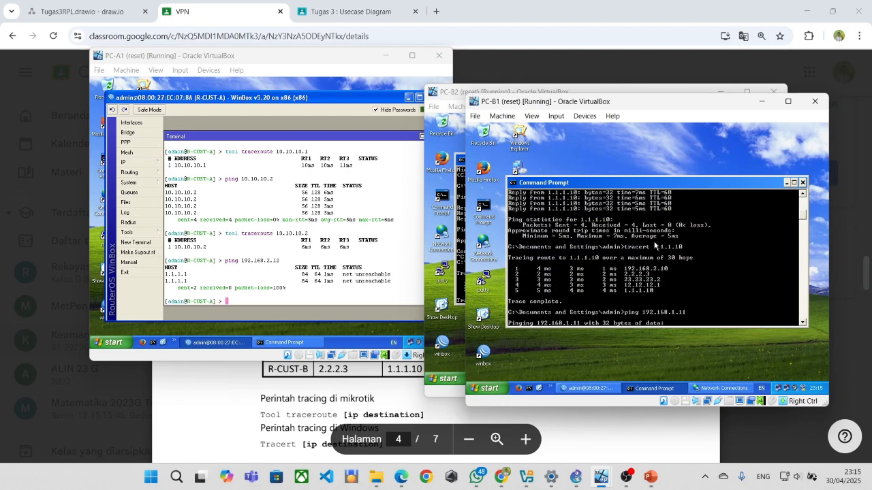
scroll(654, 245, "up", 3)
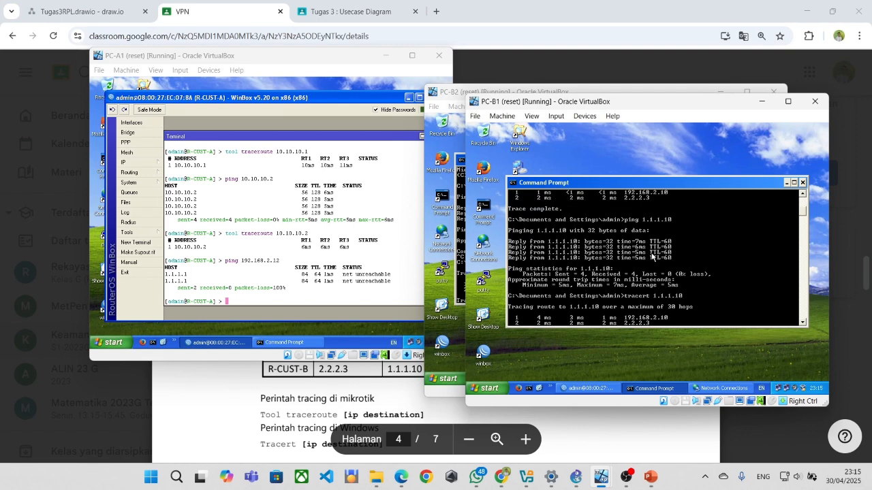
scroll(651, 256, "up", 7)
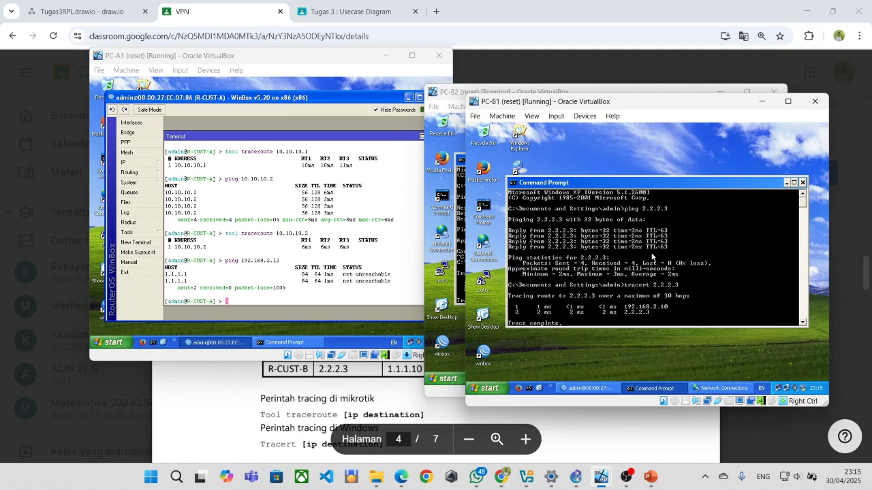
scroll(652, 256, "down", 9)
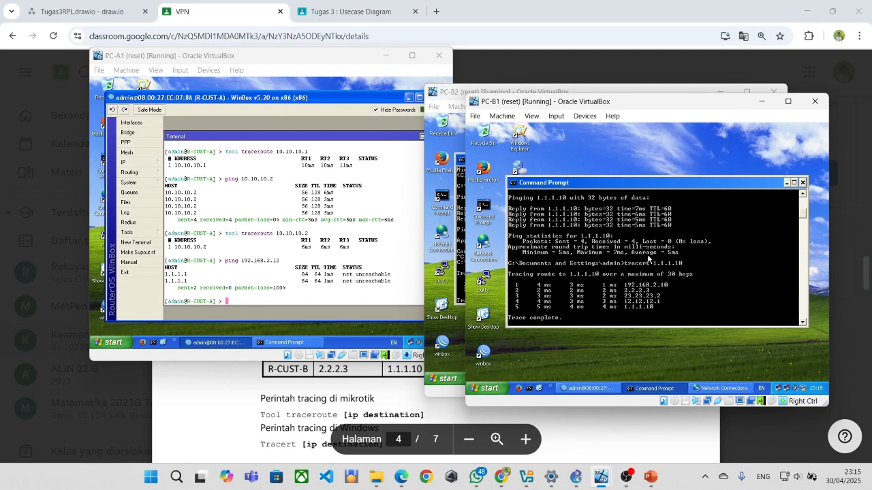
scroll(635, 268, "down", 4)
scroll(636, 268, "down", 3)
scroll(635, 267, "down", 2)
scroll(635, 268, "down", 3)
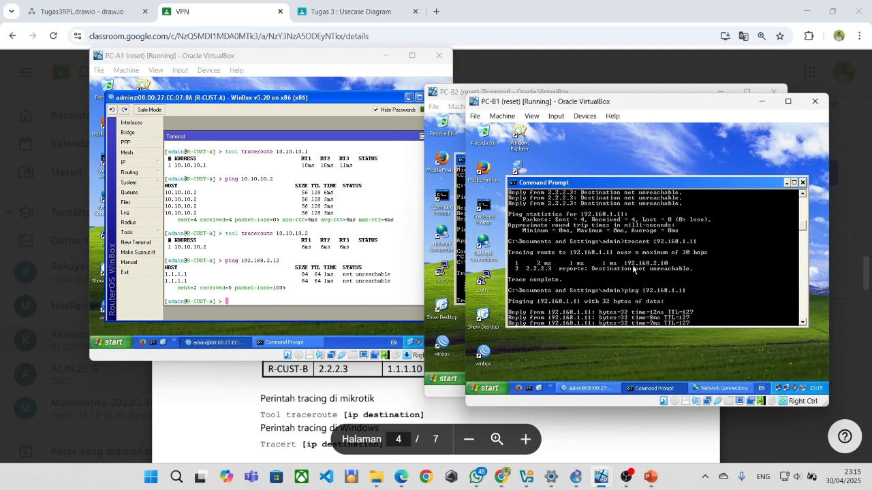
scroll(634, 269, "down", 2)
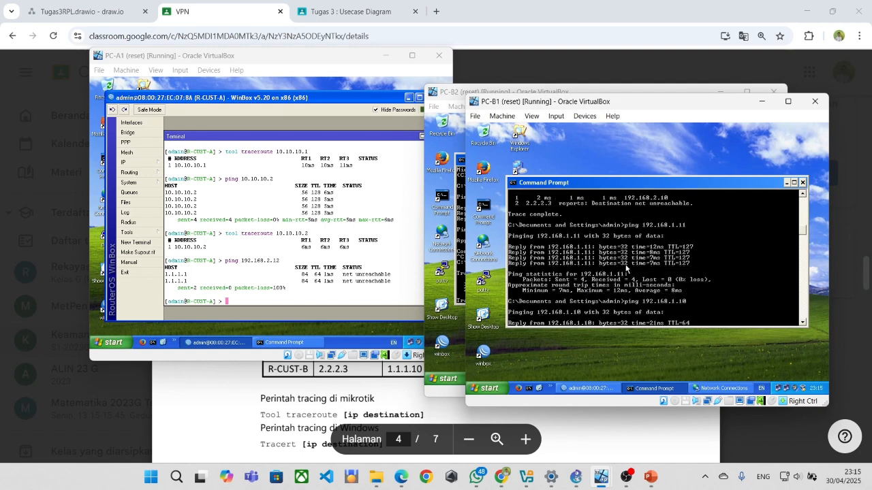
scroll(608, 268, "up", 11)
scroll(608, 269, "down", 16)
scroll(606, 269, "down", 5)
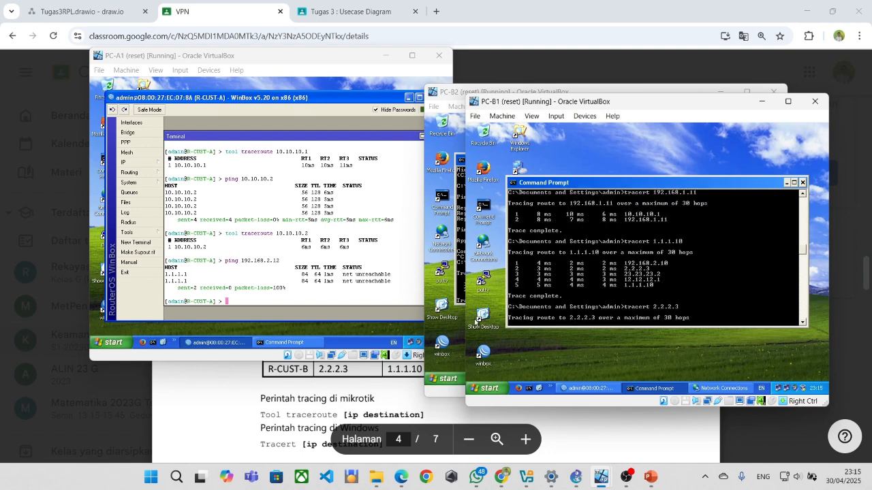
left_click(449, 310)
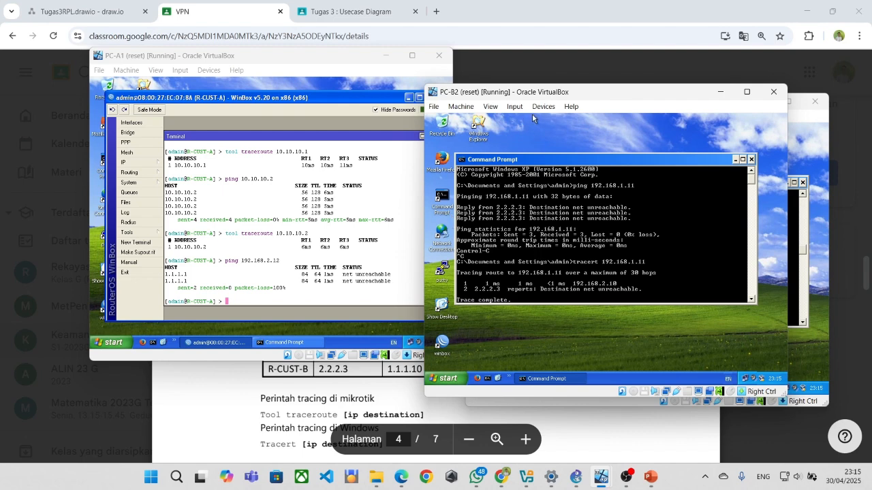
Bring PC-A1's Command Prompt in front of the router terminal and review its earlier output.
left_click(721, 95)
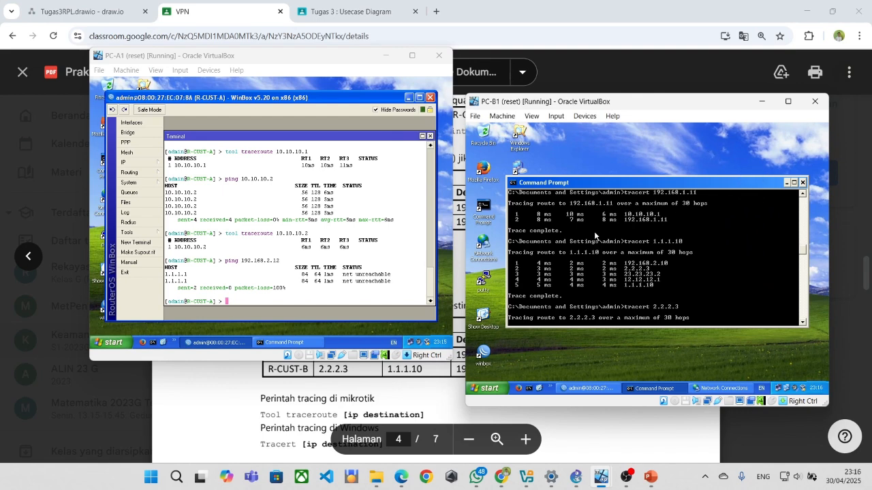
left_click(299, 342)
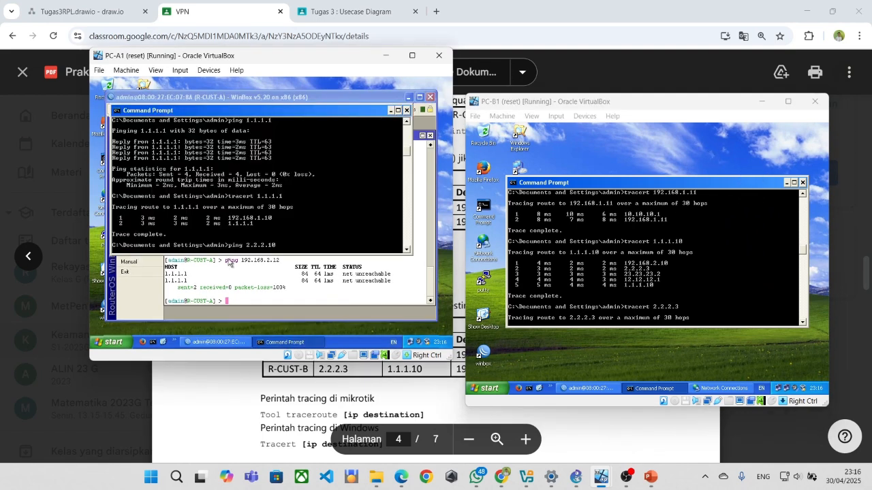
scroll(235, 202, "down", 7)
left_click_drag(406, 162, 413, 250)
scroll(345, 200, "up", 5)
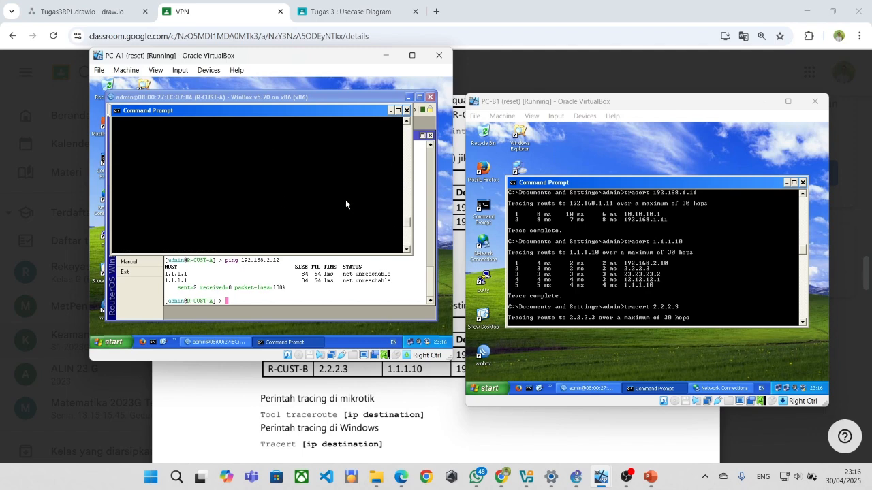
scroll(344, 199, "up", 2)
scroll(407, 190, "up", 3)
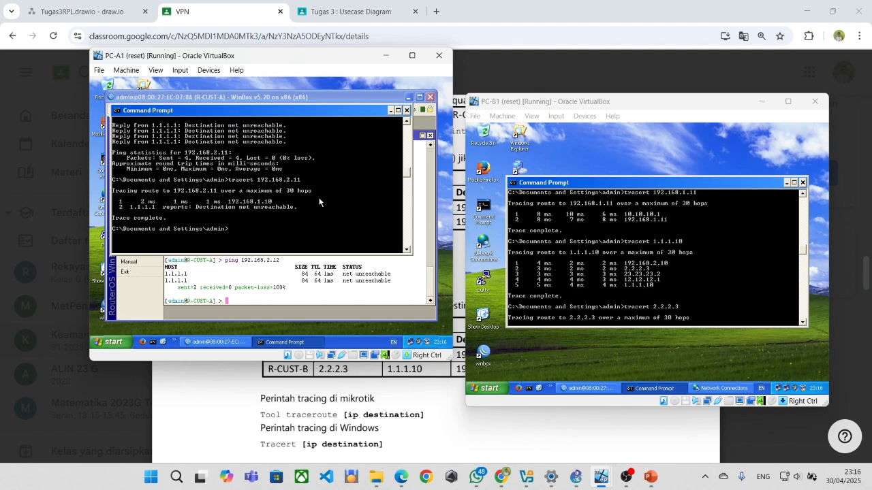
scroll(301, 216, "up", 2)
scroll(298, 218, "down", 2)
Ping 192.168.1.11 and 192.168.2.11 from PC-A1, then open PC-B1's R-CUST-A connection status.
type("ping 192.168.1.11")
key("Return")
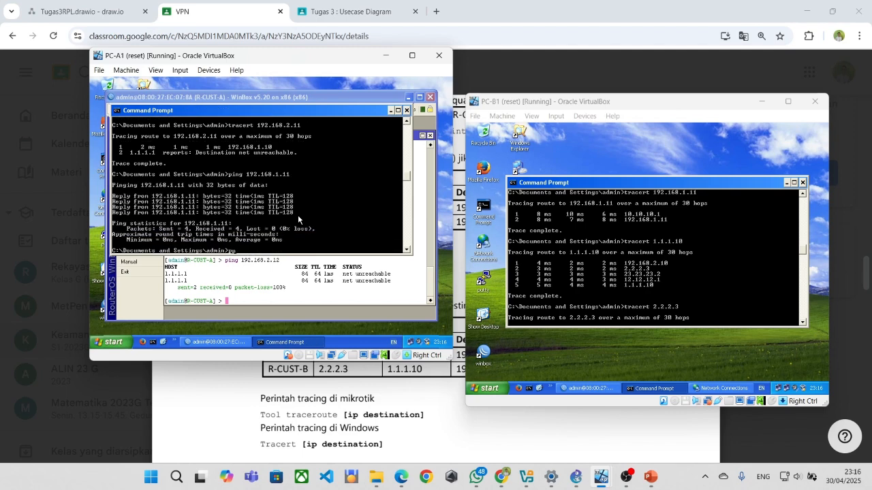
type("ping 1")
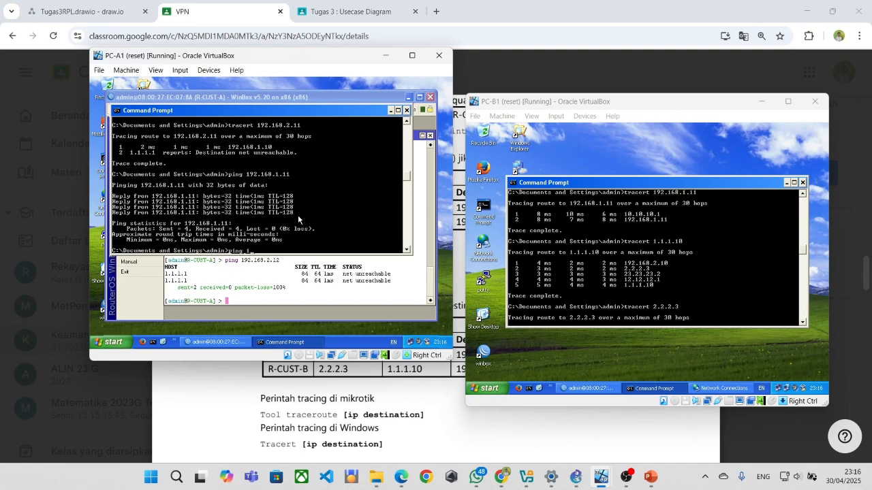
type("92.168")
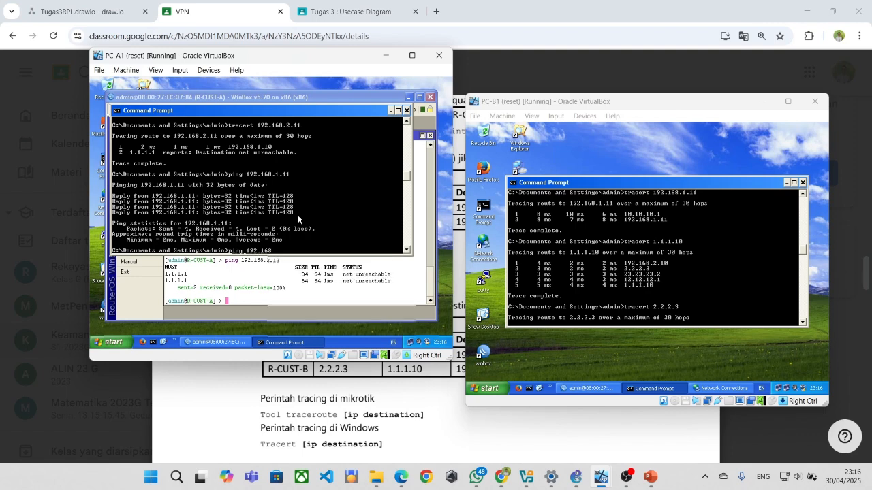
type(".2.11")
key("Return")
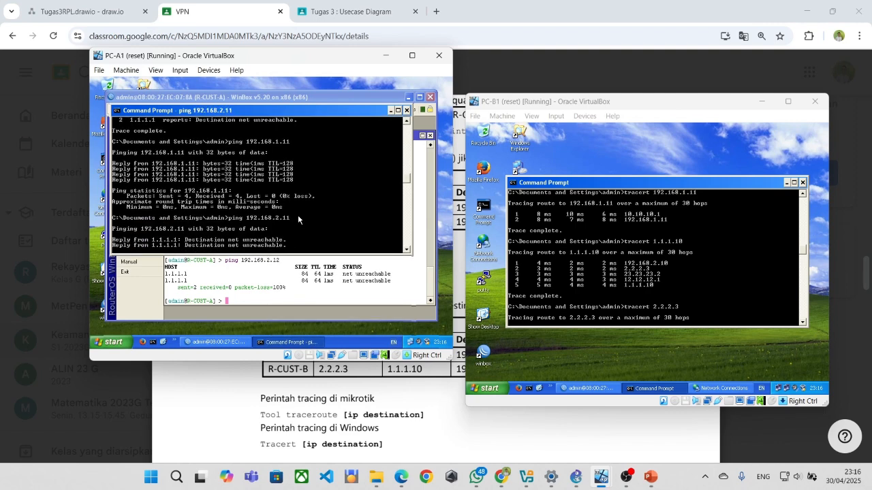
double_click(787, 390)
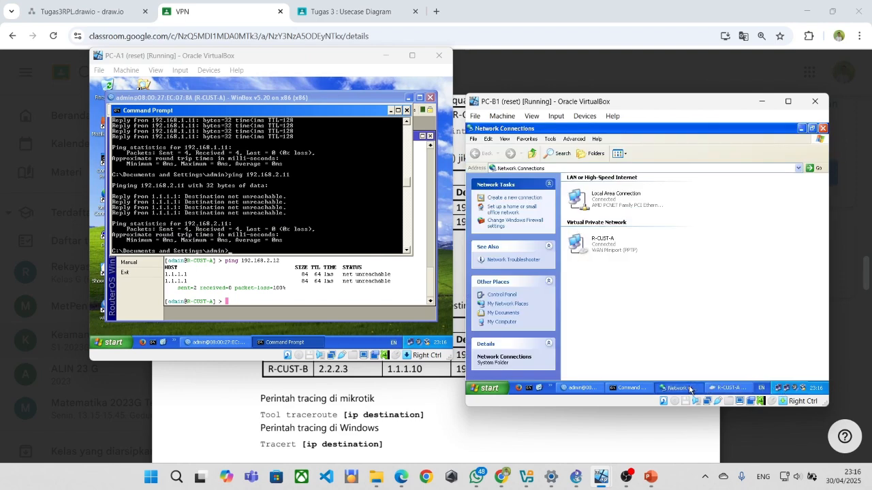
left_click(684, 388)
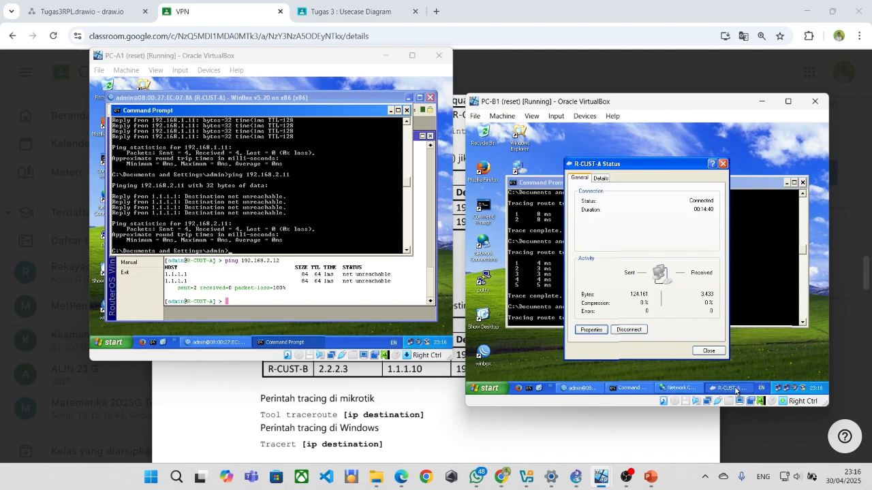
Check the R-CUST-A VPN details: server 10.10.10.1, client 10.10.10.2.
left_click(586, 331)
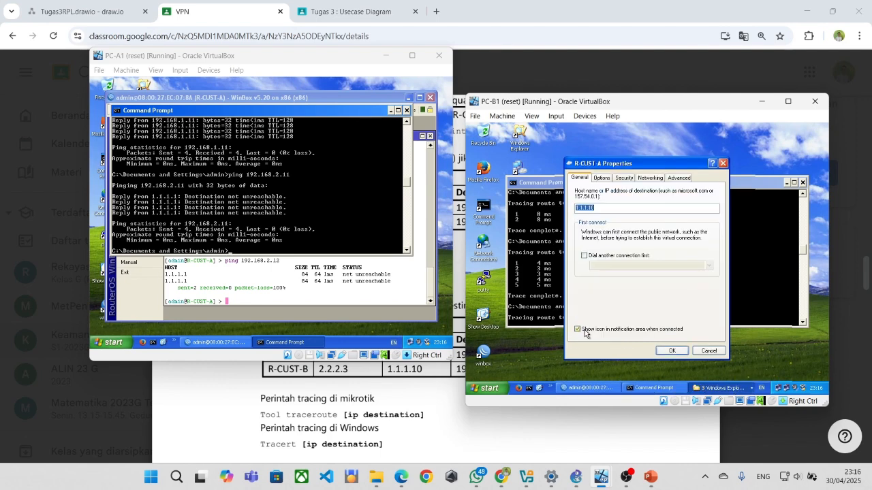
left_click(708, 351)
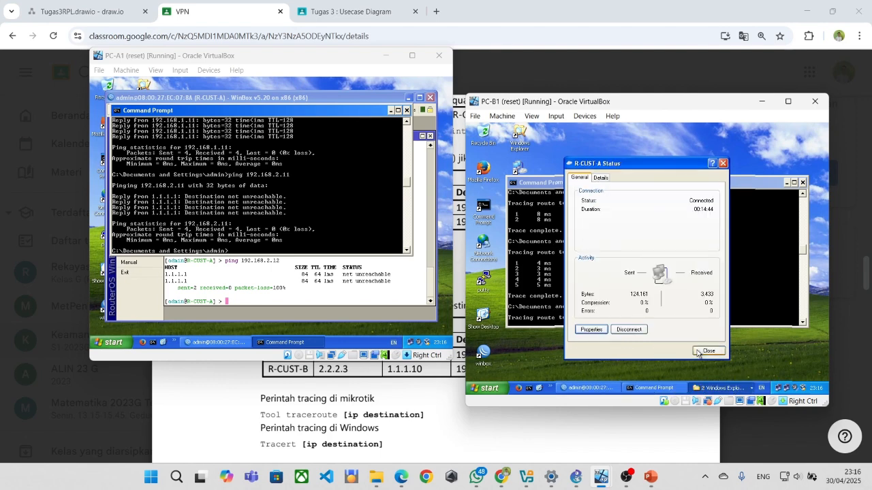
left_click(599, 179)
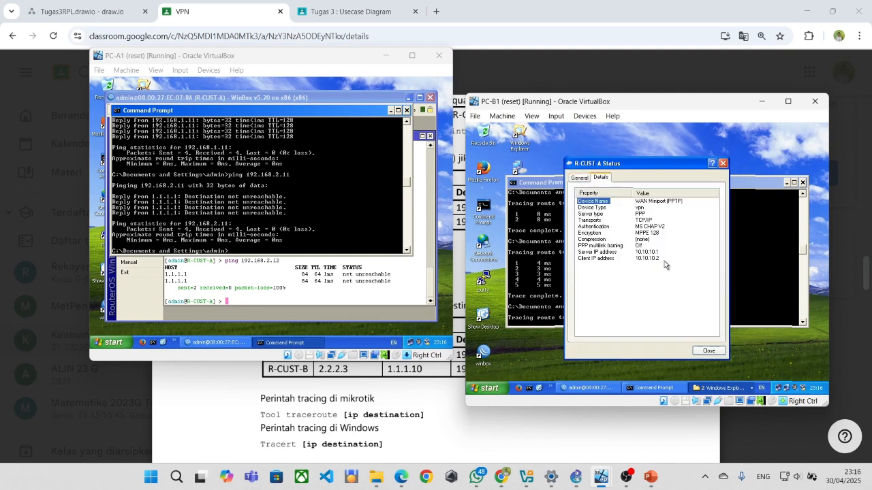
Inspect PC-B1's Local Area Connection TCP/IP properties and close them without changes.
mouse_move(778, 390)
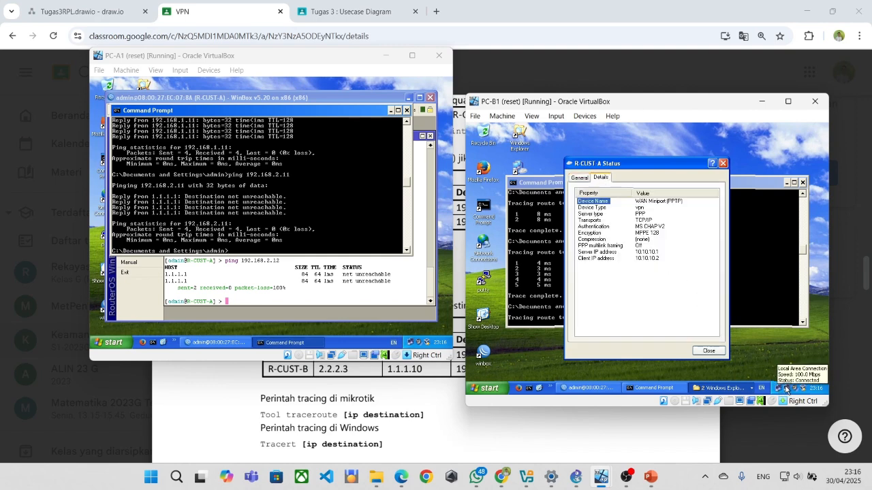
left_click(786, 389)
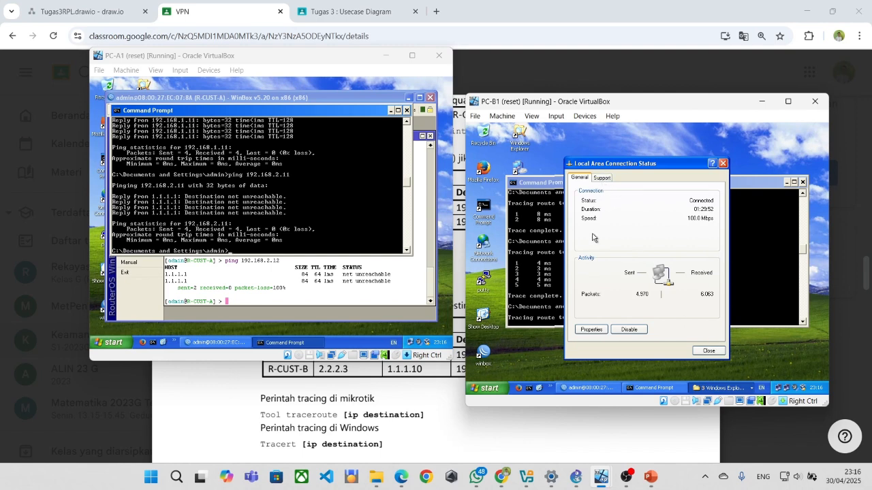
left_click(591, 329)
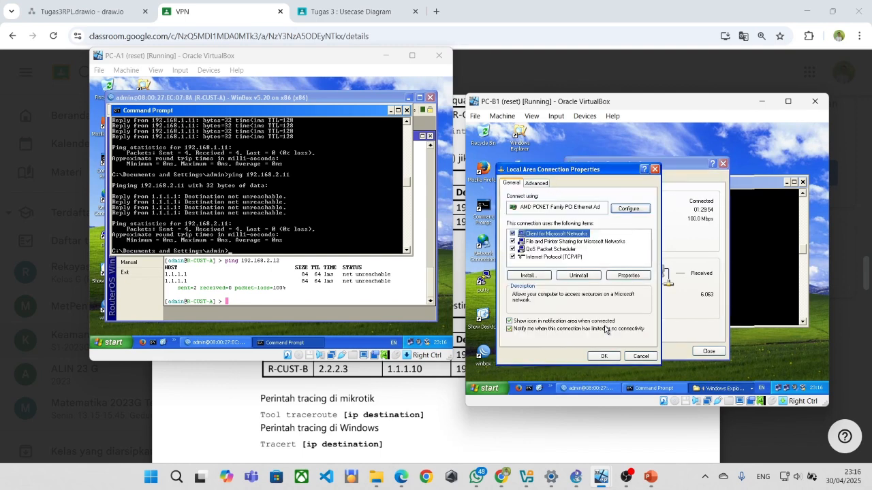
double_click(550, 256)
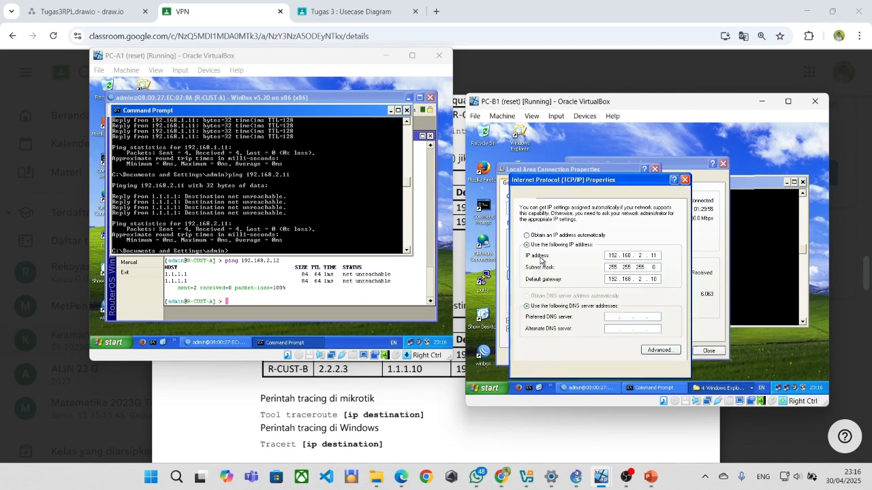
left_click(650, 354)
left_click(635, 354)
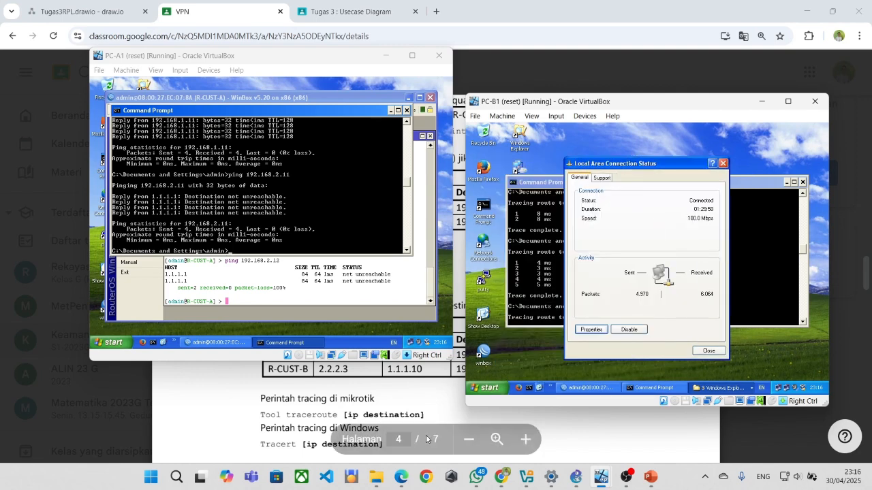
Scroll the lab PDF to page 7's ping and tracert tables, then return to the PC-A1 VM.
left_click(539, 387)
scroll(467, 276, "down", 1)
scroll(467, 275, "down", 1)
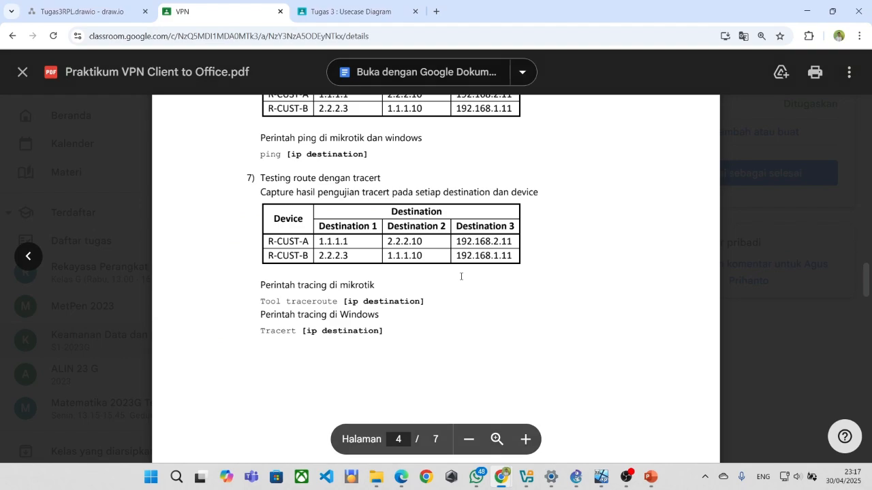
scroll(460, 276, "up", 2)
scroll(470, 252, "down", 6)
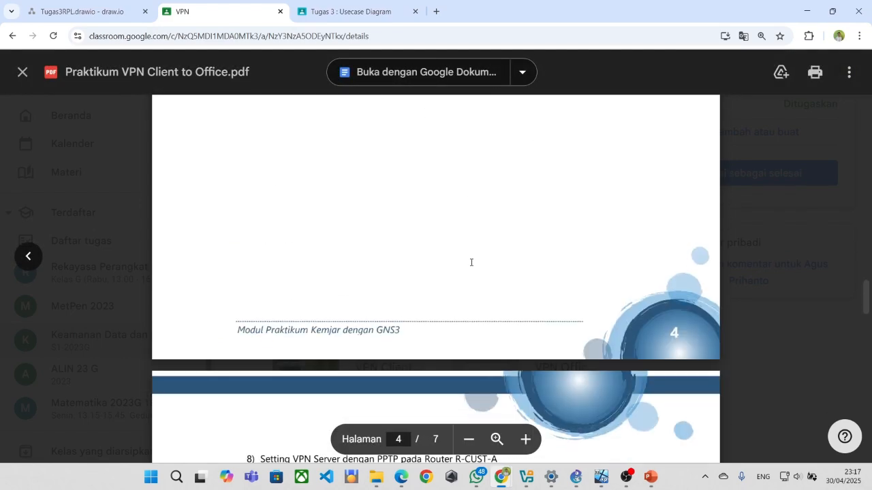
scroll(470, 260, "down", 20)
scroll(474, 262, "down", 7)
scroll(474, 262, "up", 1)
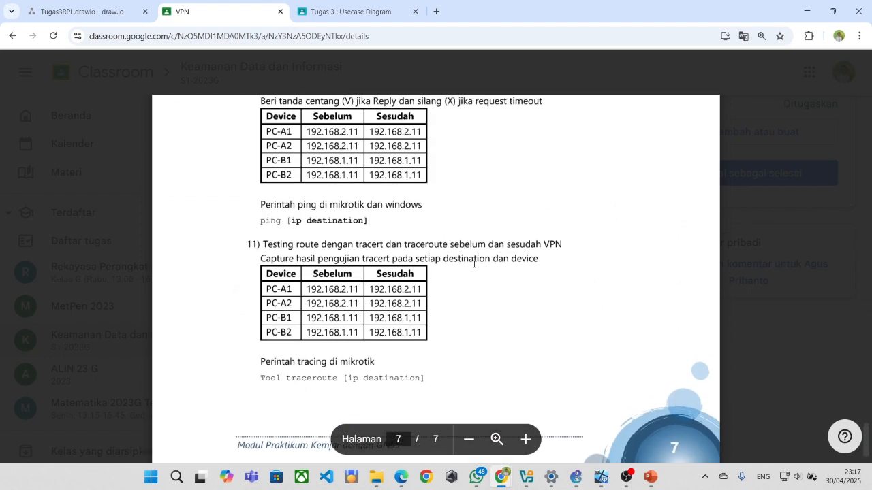
key("alt+Tab")
key("Tab")
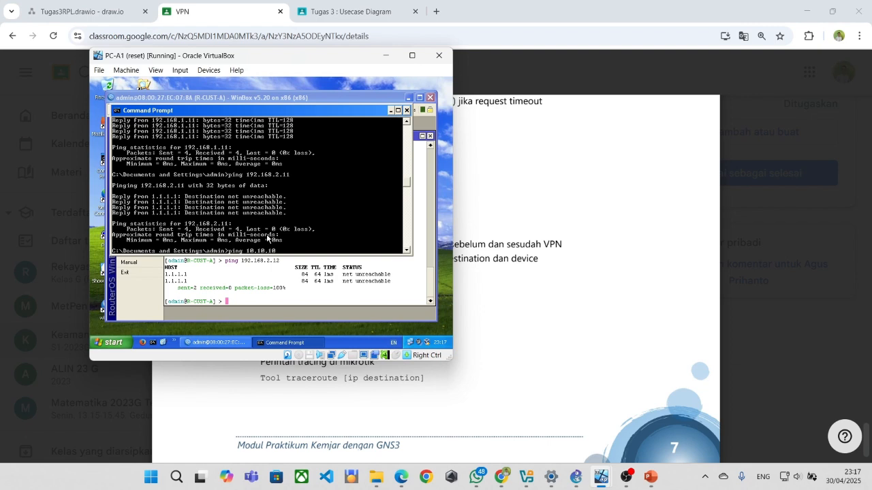
Ping 10.10.10.1 from PC-A1 and trace it with tracert 10.10.10.1.
key("Return")
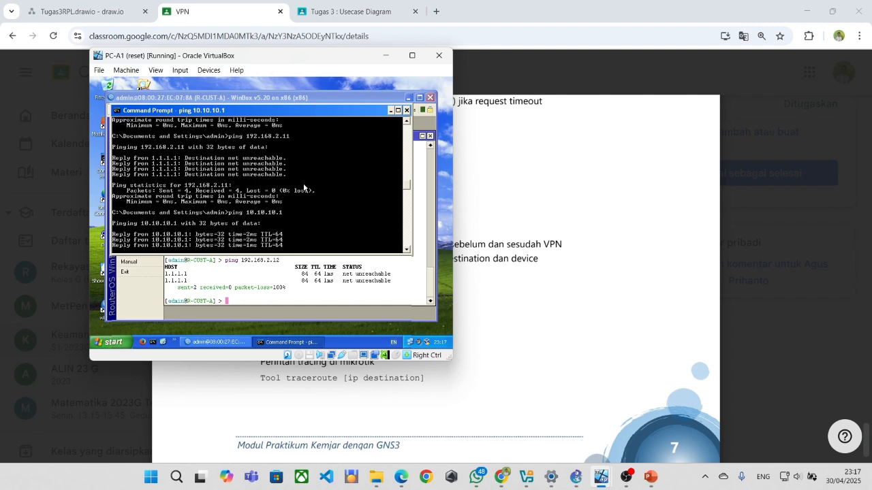
type("tra tra")
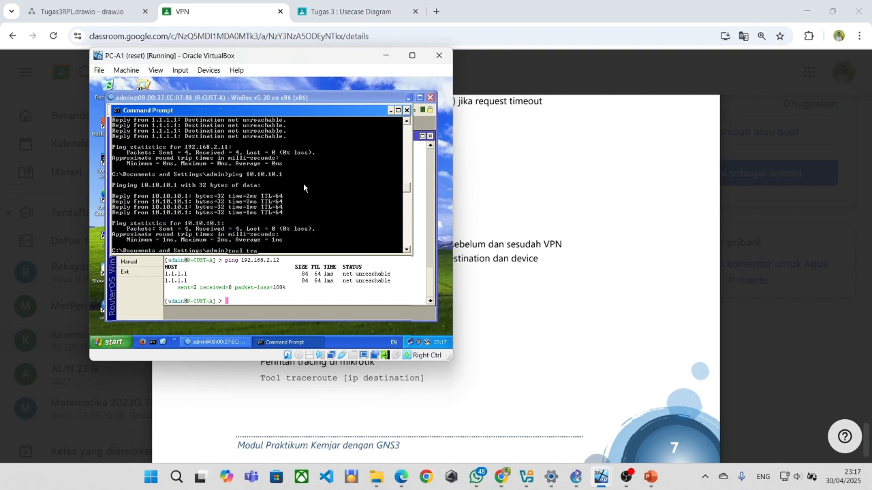
type("ceroute 10.10.10.1")
key("Return")
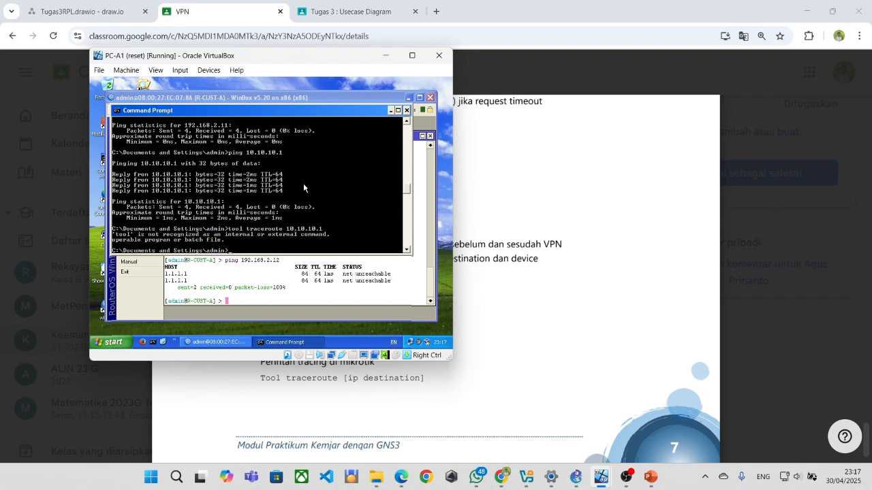
type("tracert 10.10.10.2")
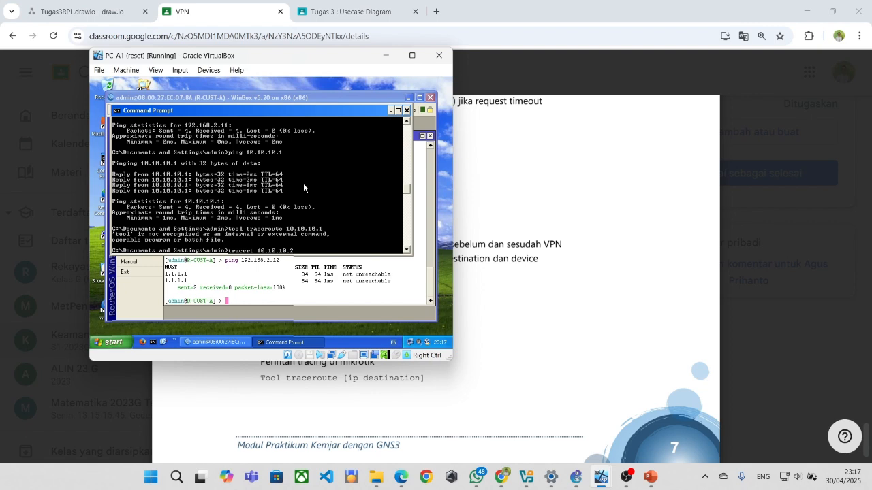
key("BackSpace")
type("1")
key("Return")
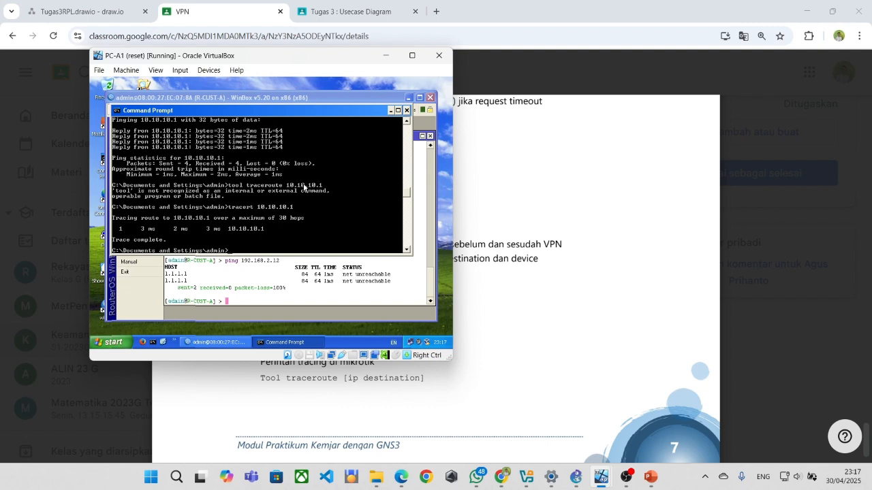
Ping and tracert 10.10.10.2, then scroll back to review the output.
type("ping")
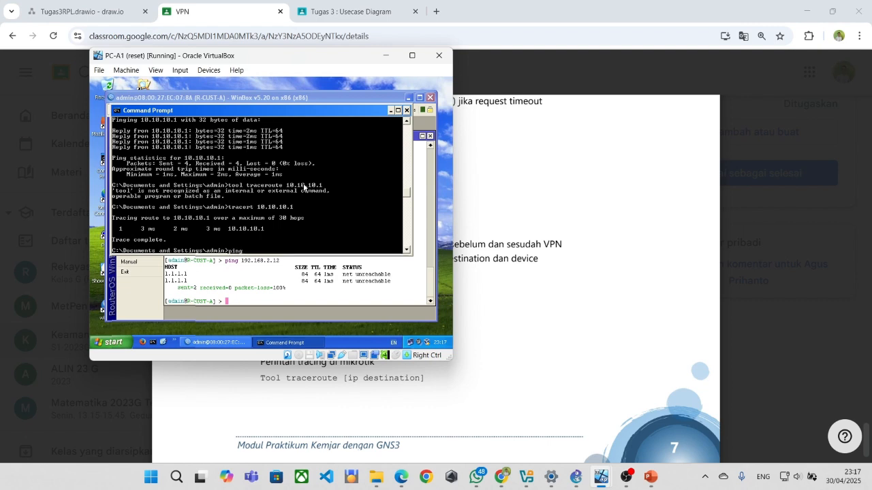
type(" 10.10.1")
type("0.2")
key("Return")
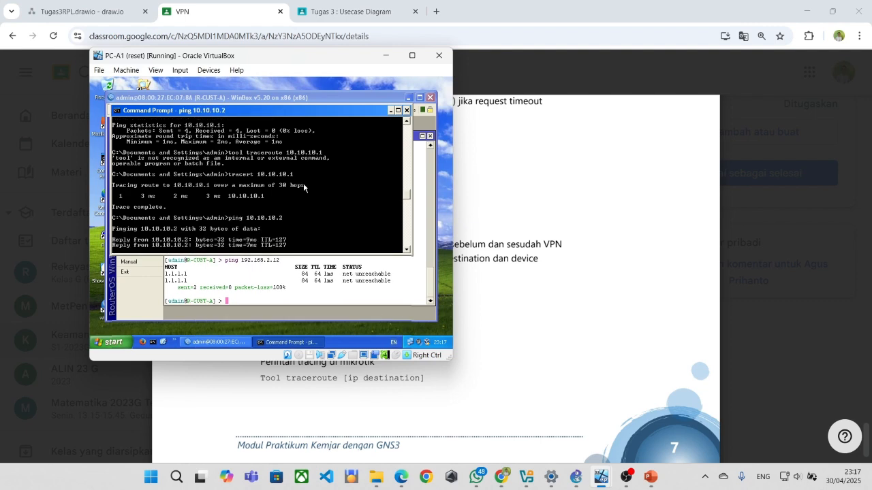
type("tr")
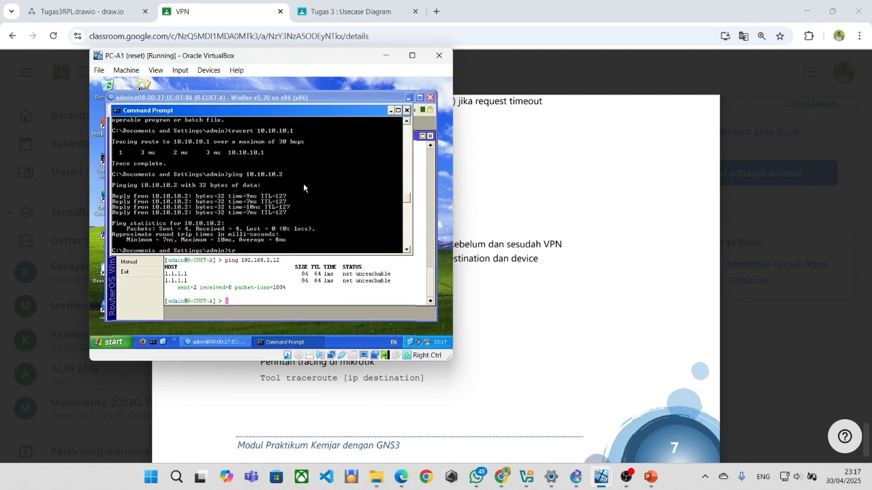
type("acert 10.10.10.2")
key("Return")
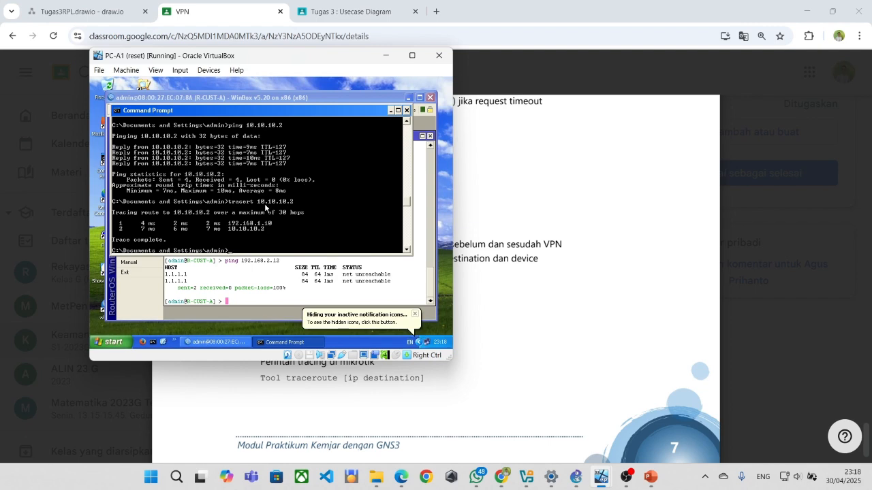
scroll(251, 207, "up", 4)
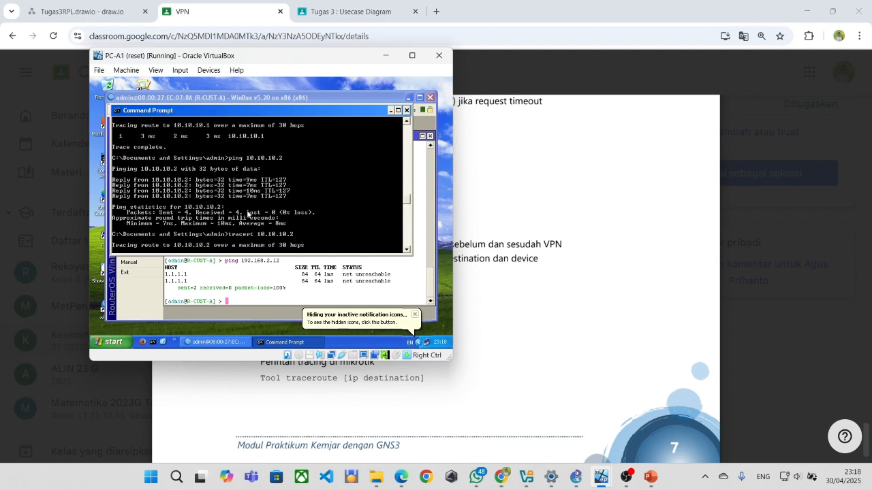
scroll(251, 207, "up", 1)
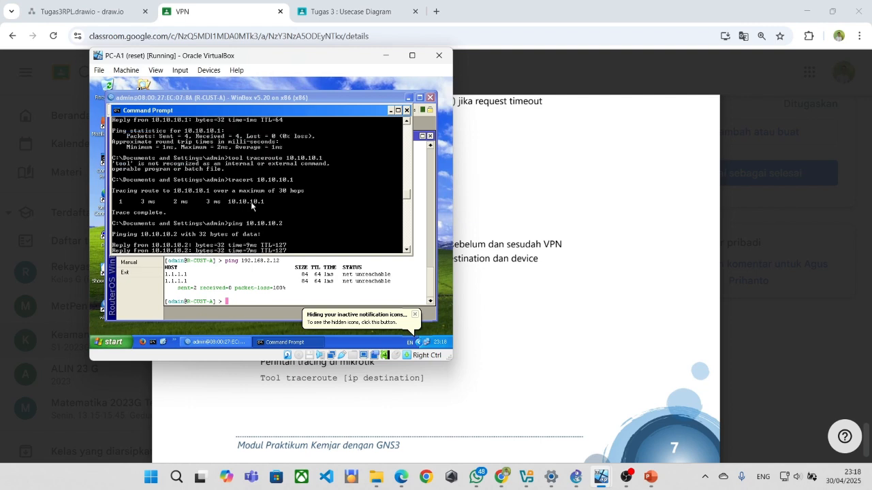
Bring the R-CUST-A router terminal forward and scroll through its ping and traceroute results.
left_click(278, 271)
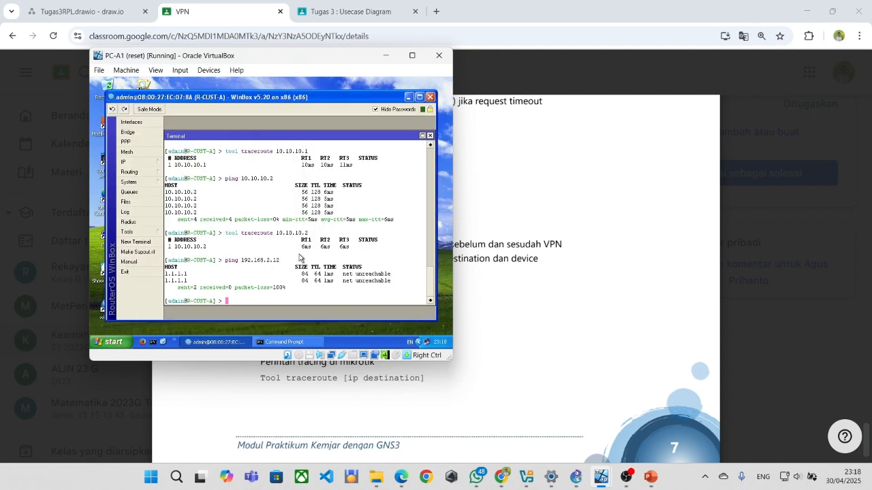
scroll(284, 250, "up", 2)
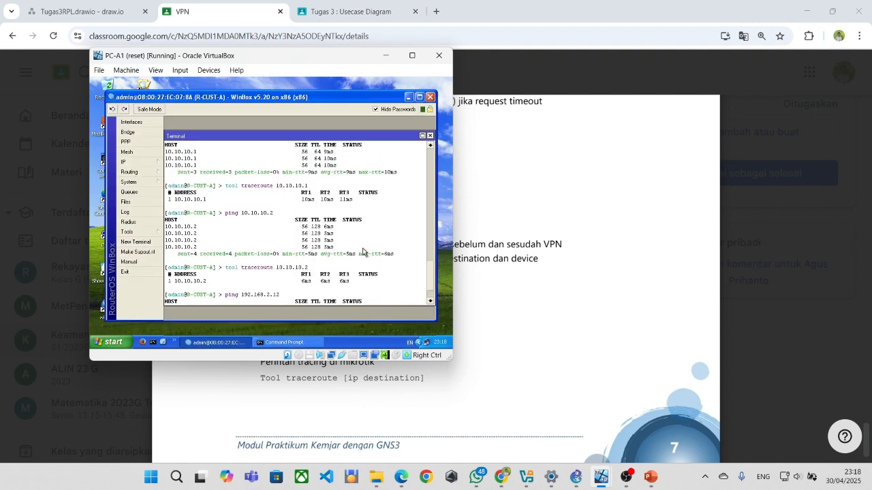
scroll(363, 252, "down", 2)
scroll(363, 252, "up", 3)
scroll(363, 252, "down", 2)
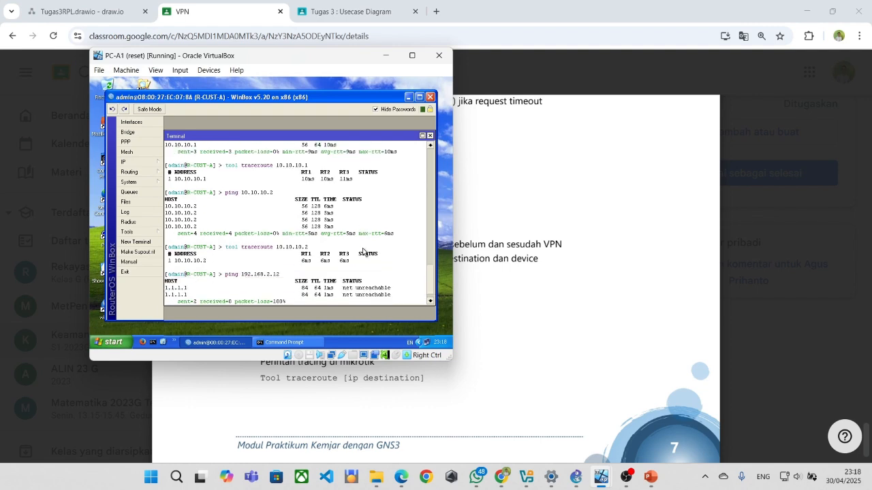
scroll(363, 252, "down", 1)
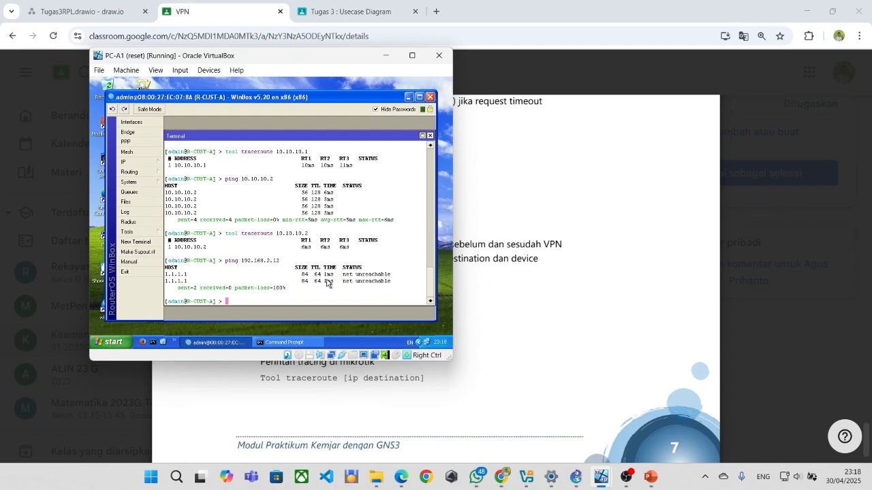
scroll(320, 298, "up", 1)
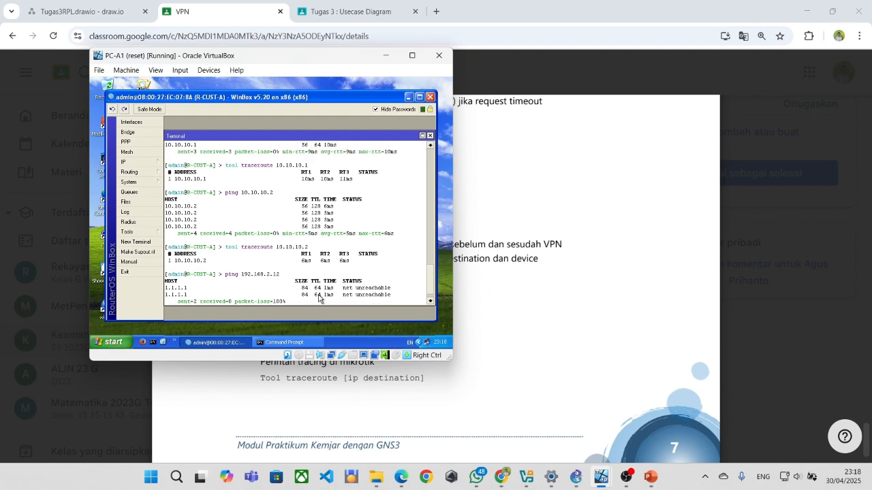
Switch to PC-5's VM, then check the lab PDF again.
mouse_move(602, 484)
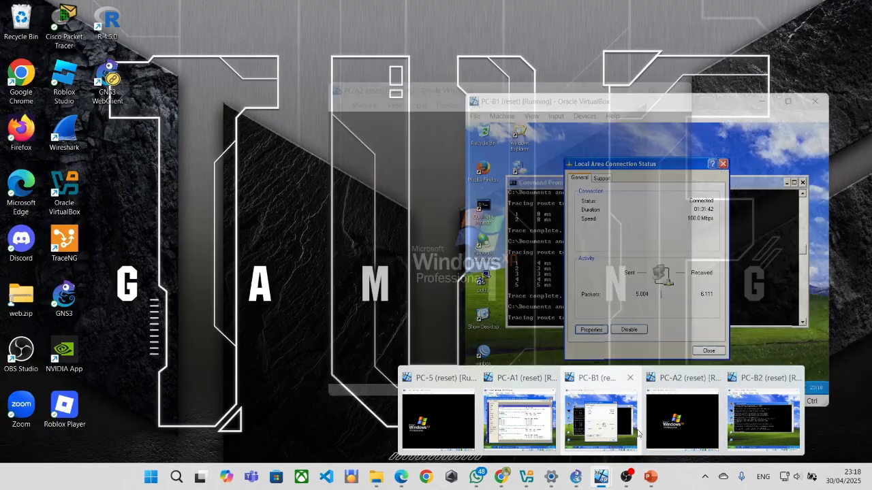
mouse_move(506, 430)
left_click(438, 419)
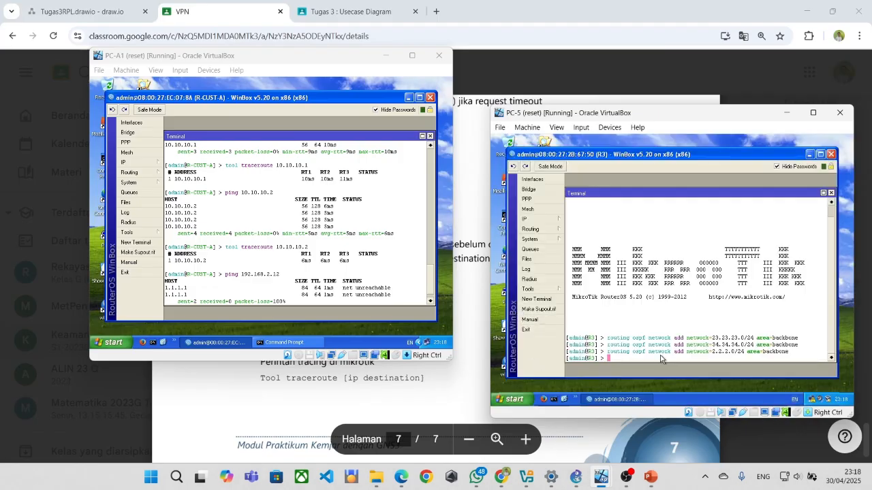
left_click(417, 400)
scroll(408, 331, "down", 2)
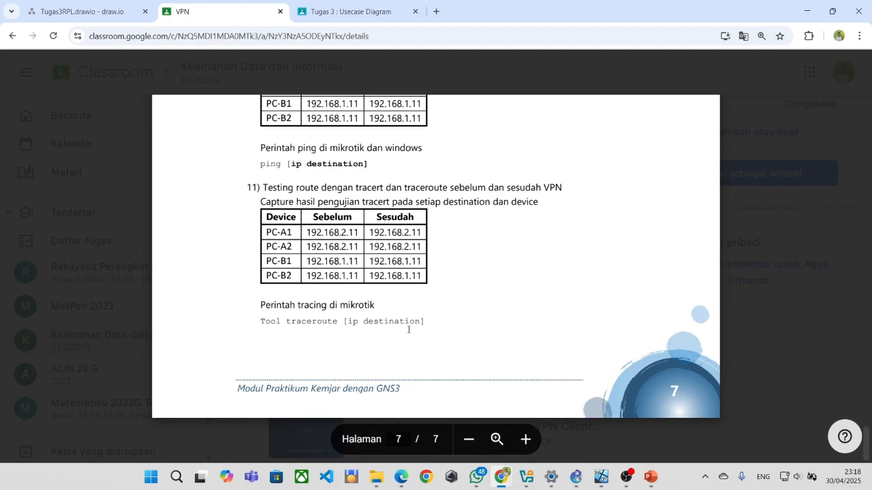
key("alt+Tab")
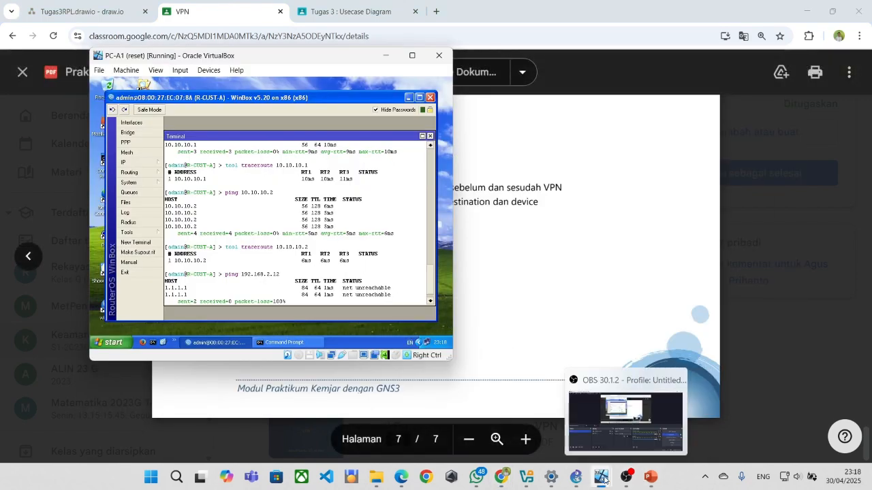
From R3 on PC-5, ping 10.10.10.1 and 10.10.10.2, stopping each failing ping.
mouse_move(601, 477)
left_click(522, 427)
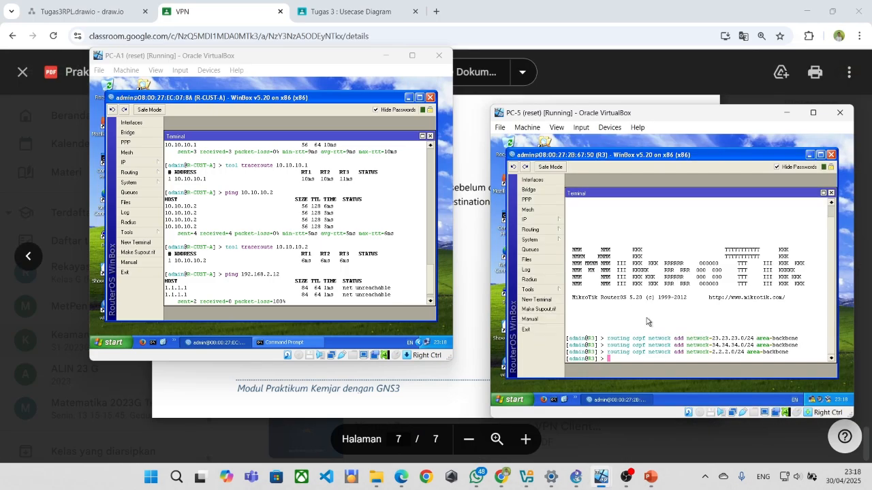
type("ping")
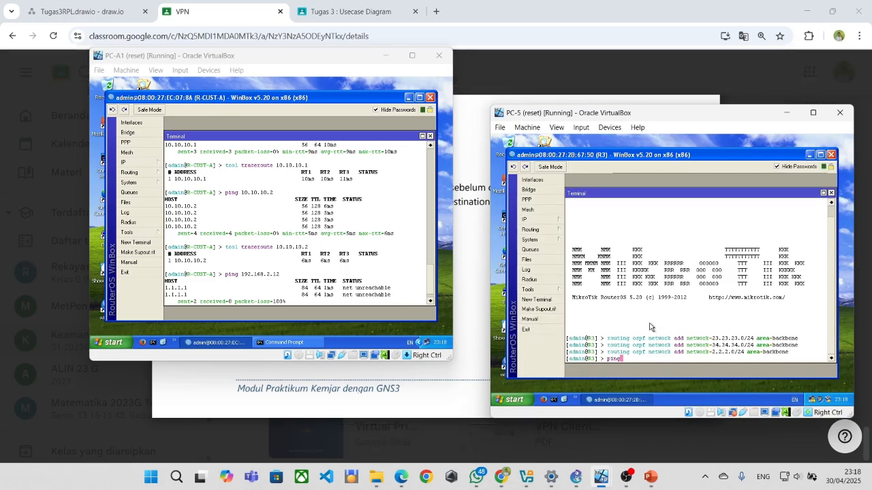
type(" 10.10.10")
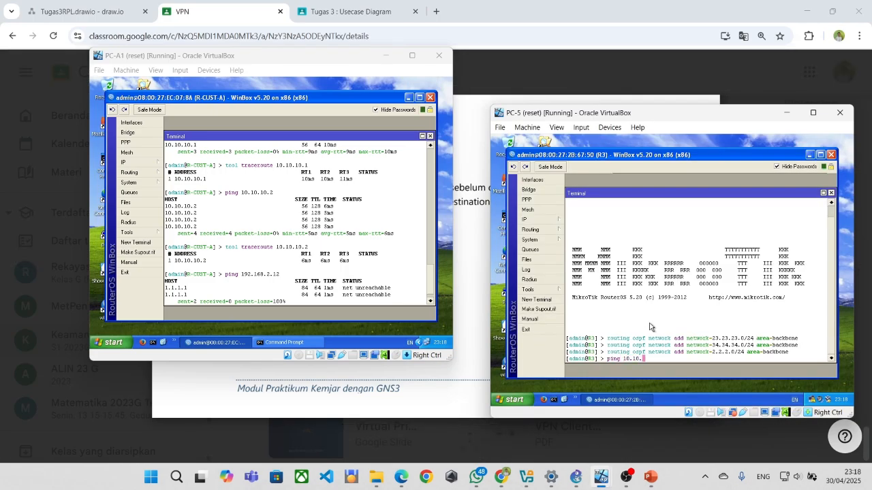
type(".1")
key("Return")
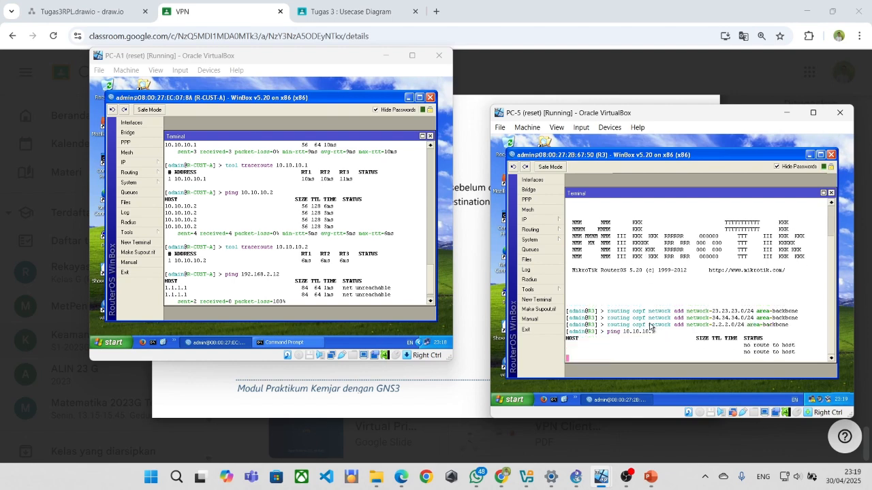
key("ctrl+c")
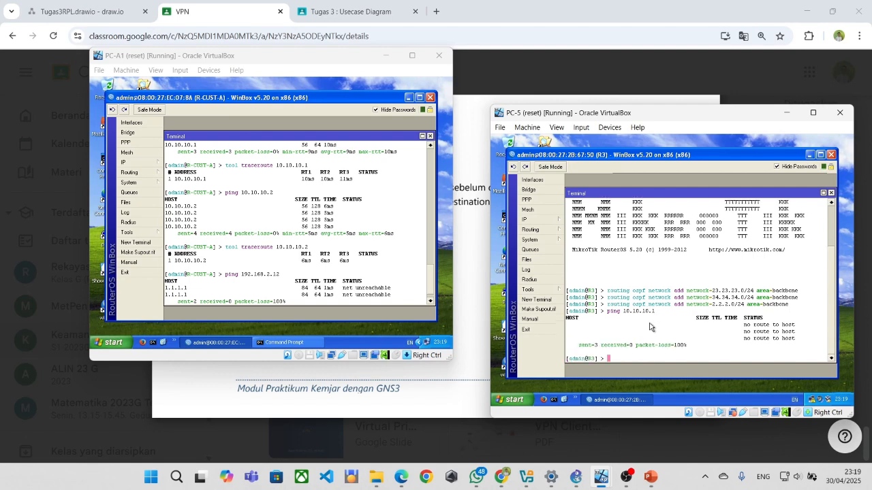
type("ping 10.10.10.2")
key("Return")
key("ctrl+c")
Ping 2.2.2.3 and 192.168.1.10 from R3, then bring the lab PDF forward.
type("ping 1")
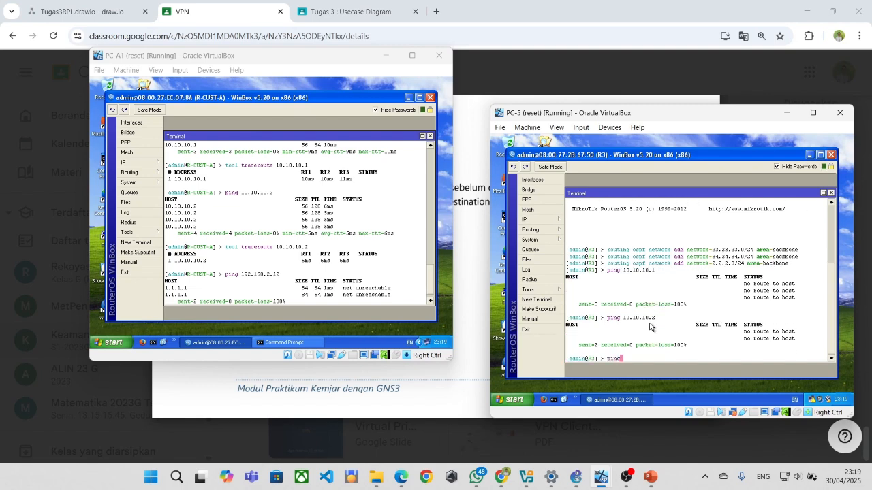
type("92.16")
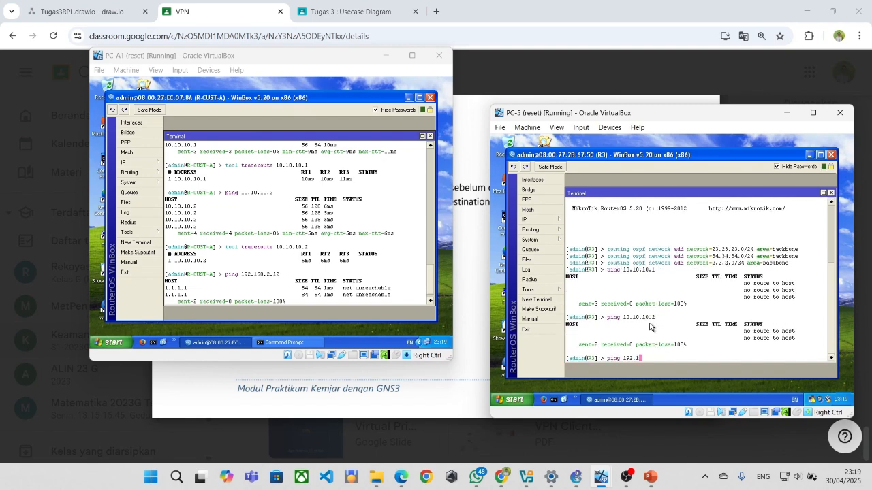
key("BackSpace")
key("BackSpace")
key("BackSpace")
key("BackSpace")
key("BackSpace")
key("BackSpace")
type("2.2.3")
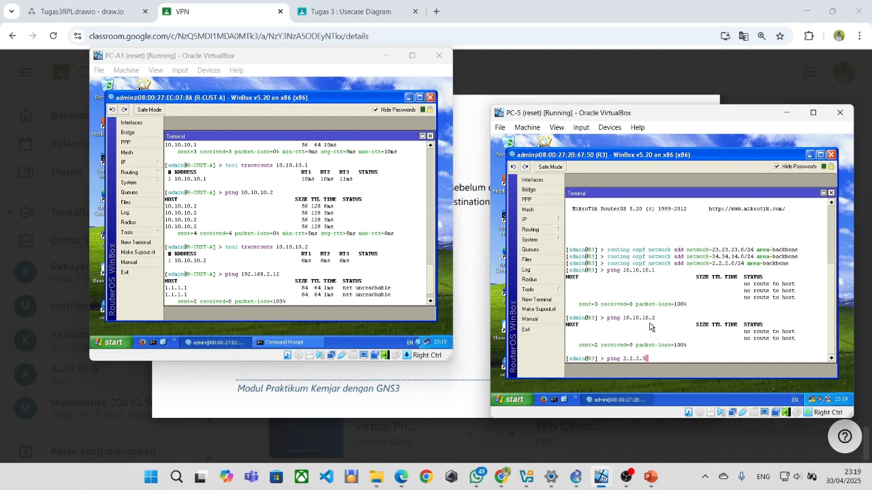
key("Return")
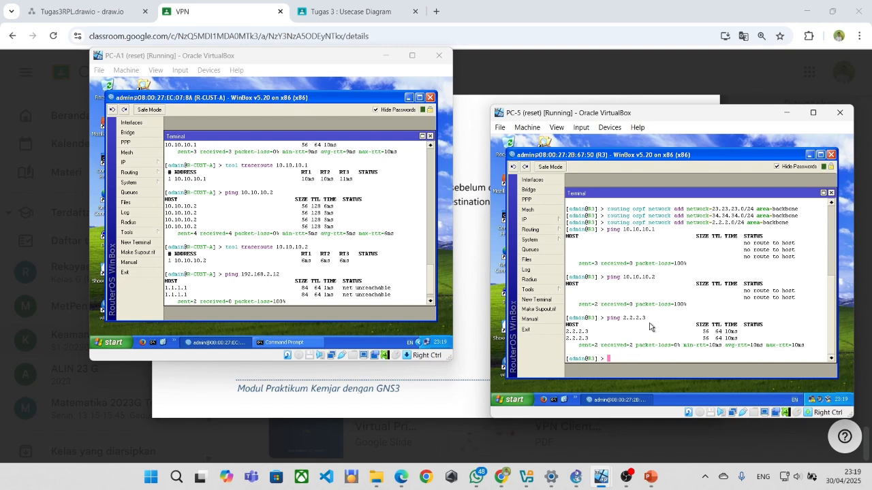
type("ping 192.168.1.10")
key("Return")
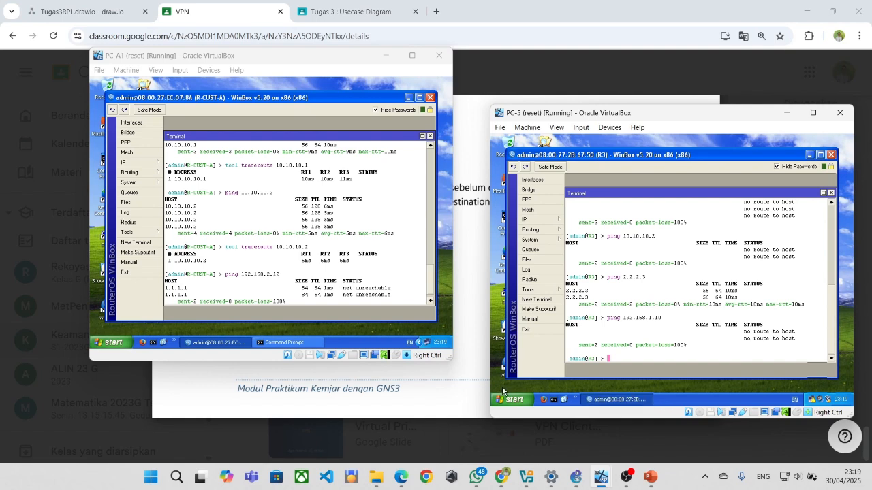
left_click(459, 394)
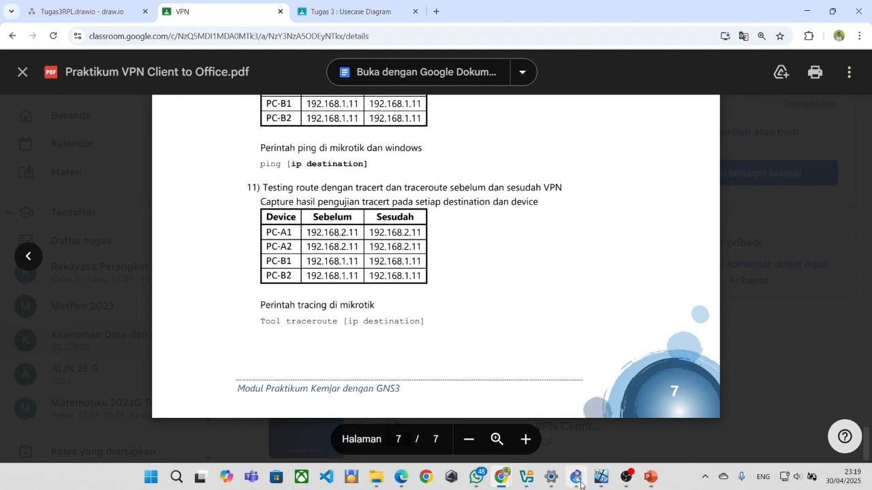
Look over the Cobacoba topology of R1–R4, both customer sites and PC-5, then return to the browser.
left_click(576, 477)
scroll(489, 305, "up", 1)
scroll(485, 300, "down", 1)
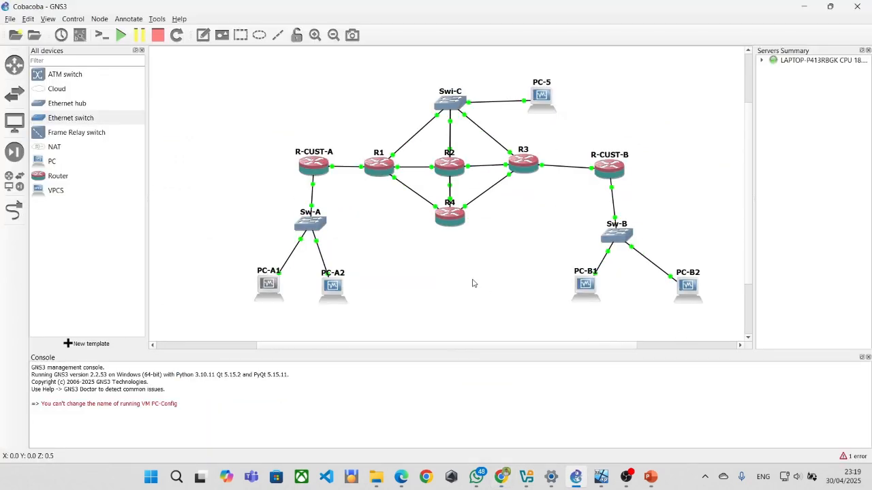
scroll(460, 272, "down", 1)
scroll(454, 263, "up", 1)
mouse_move(586, 294)
mouse_move(501, 477)
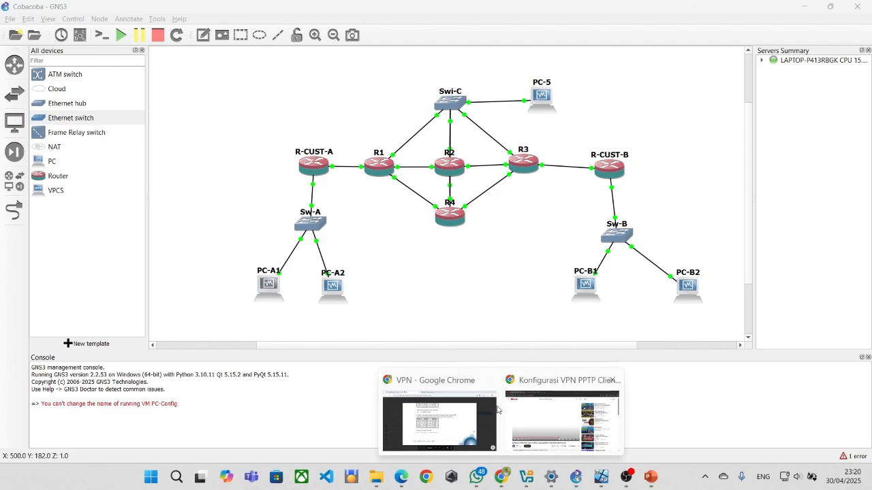
left_click(393, 412)
Review the Praktikum VPN PDF's diagram, IP table and page-2 router IP scripts for R1 through R-CUST-B.
scroll(869, 379, "up", 3)
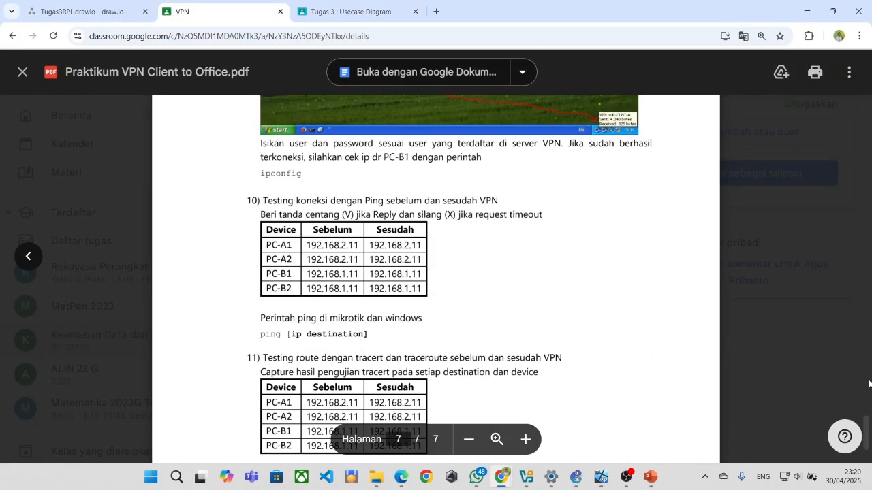
left_click_drag(869, 420, 843, 98)
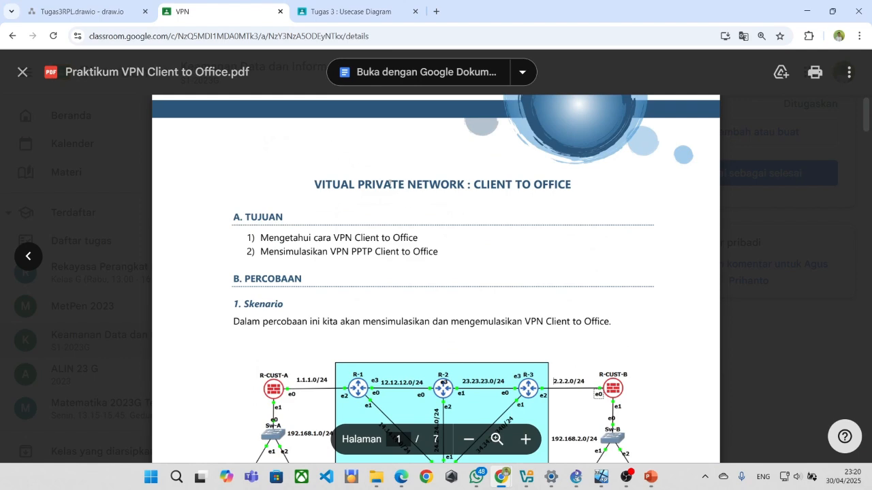
scroll(532, 191, "down", 3)
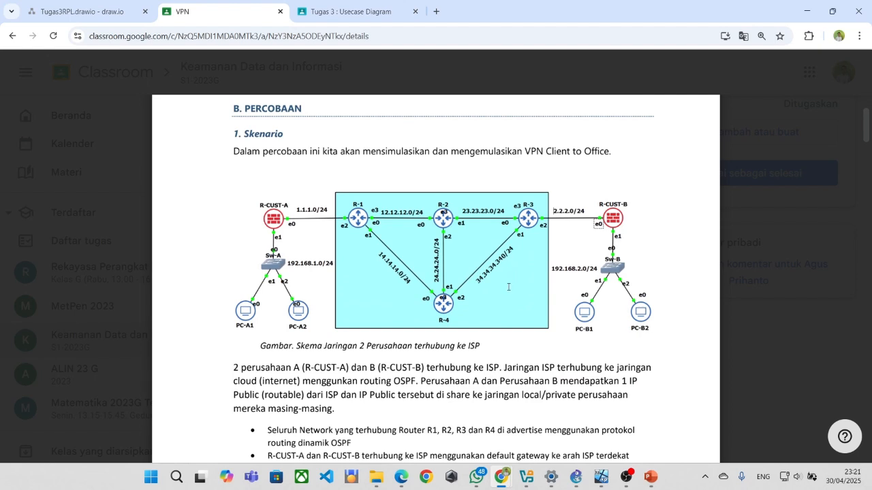
scroll(508, 287, "down", 1)
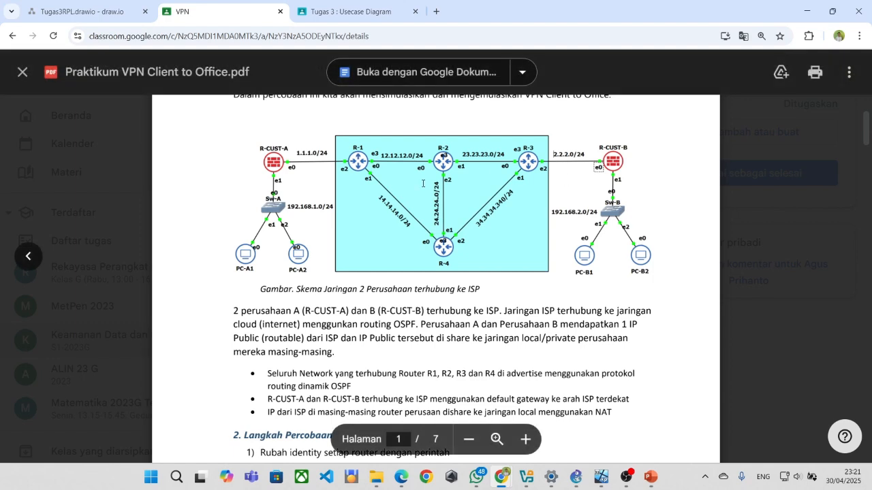
scroll(422, 184, "down", 1)
scroll(423, 183, "down", 1)
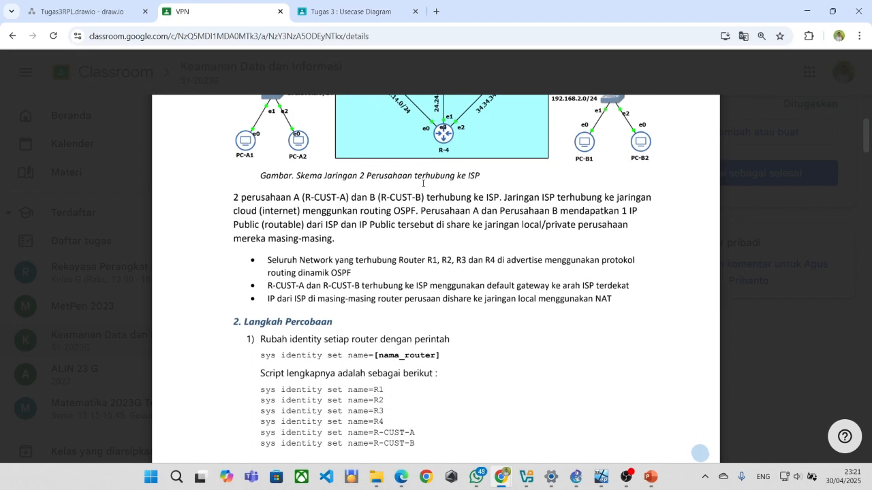
scroll(423, 183, "down", 8)
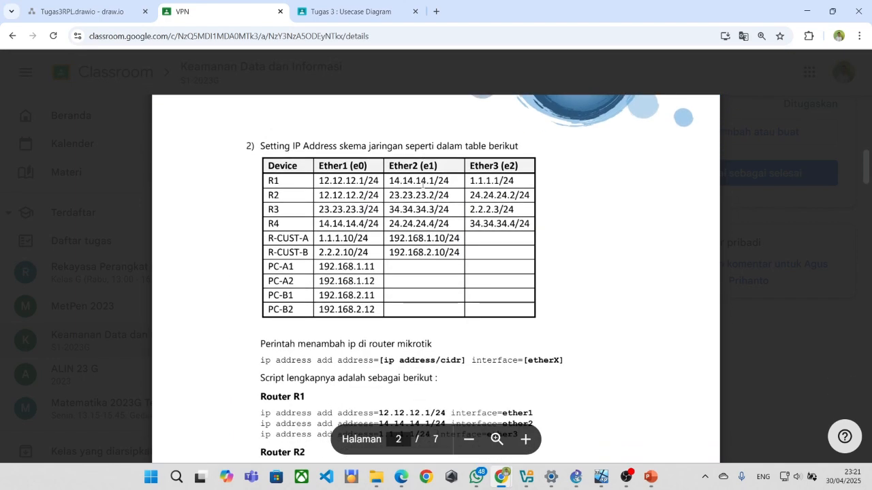
scroll(422, 197, "up", 1)
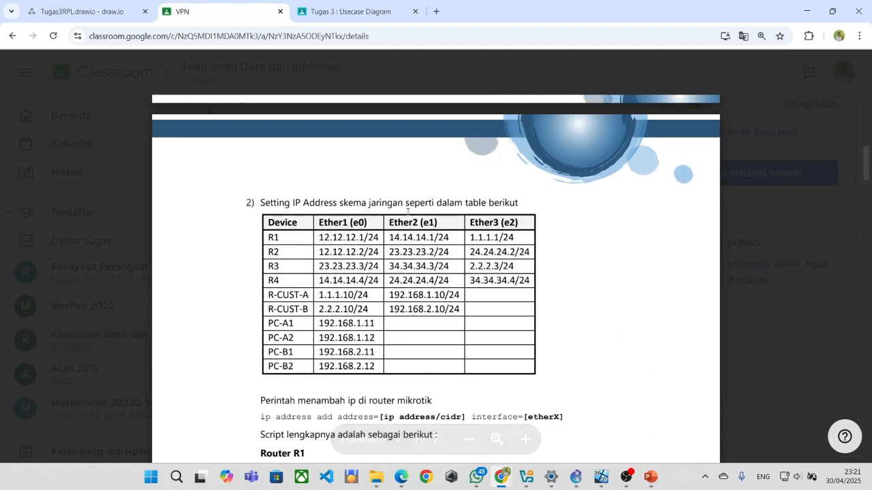
scroll(492, 252, "up", 10)
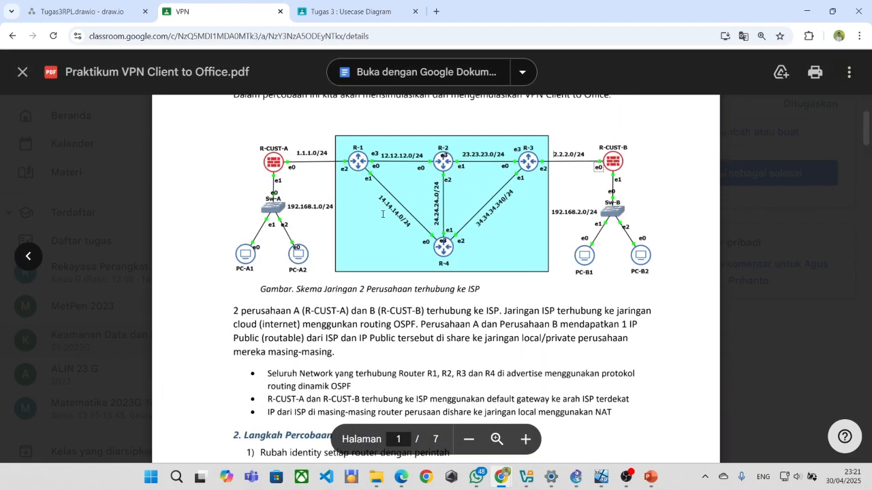
scroll(326, 166, "down", 10)
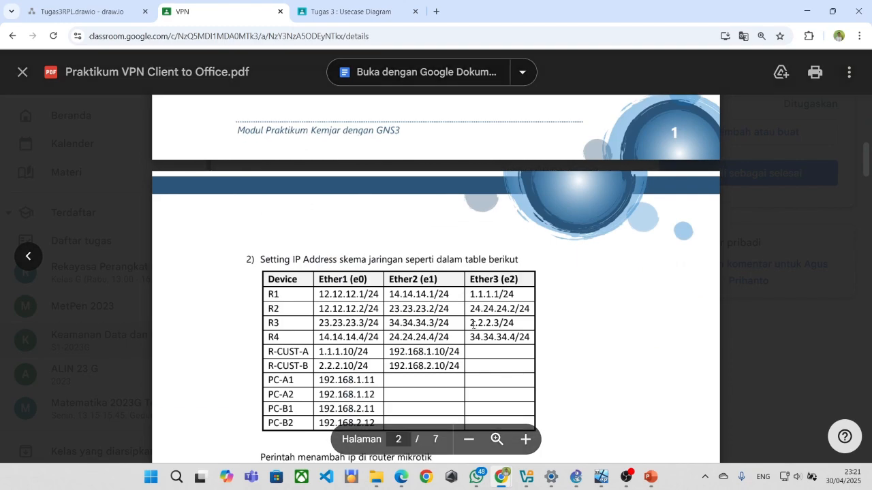
scroll(477, 330, "up", 8)
scroll(623, 286, "down", 5)
scroll(496, 280, "down", 3)
scroll(486, 271, "down", 6)
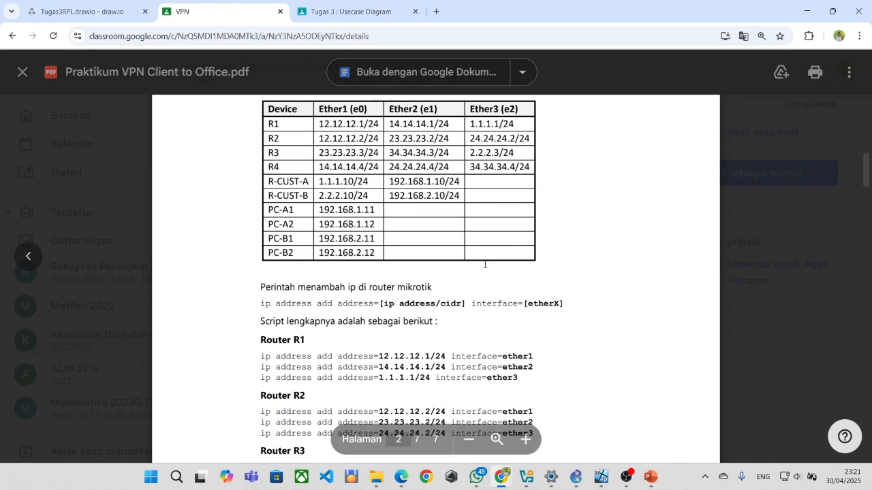
scroll(485, 263, "down", 1)
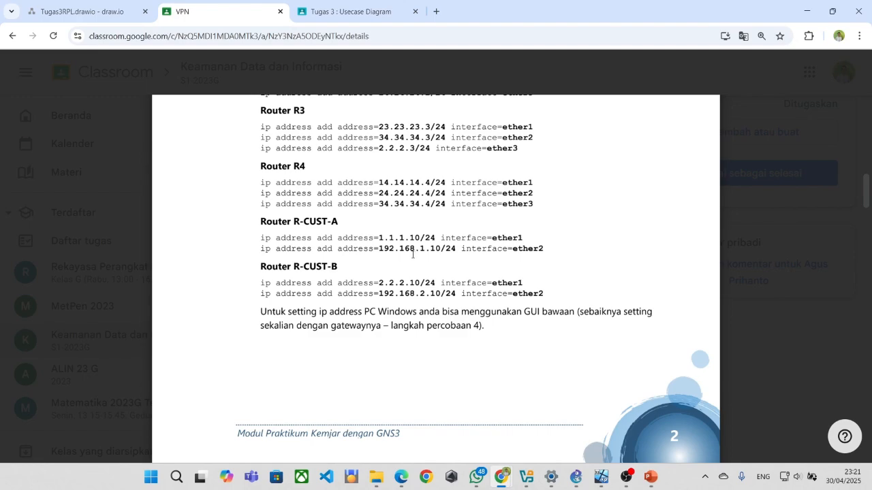
scroll(397, 284, "up", 12)
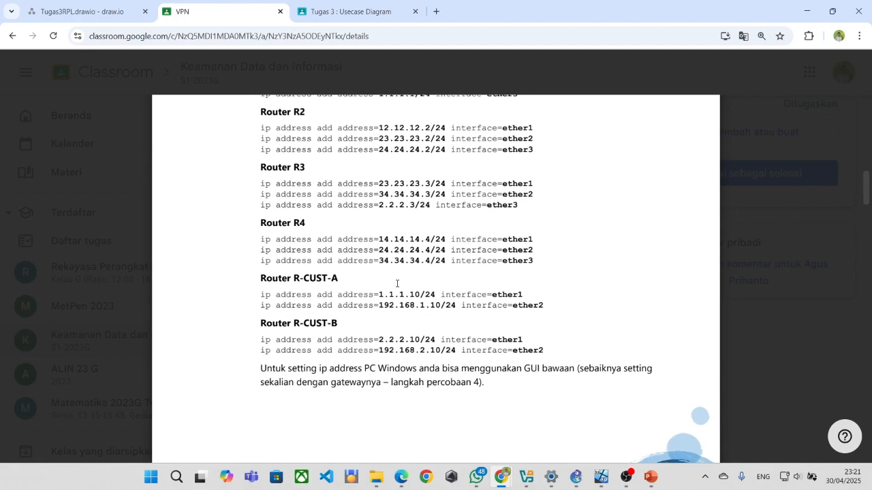
scroll(397, 285, "up", 4)
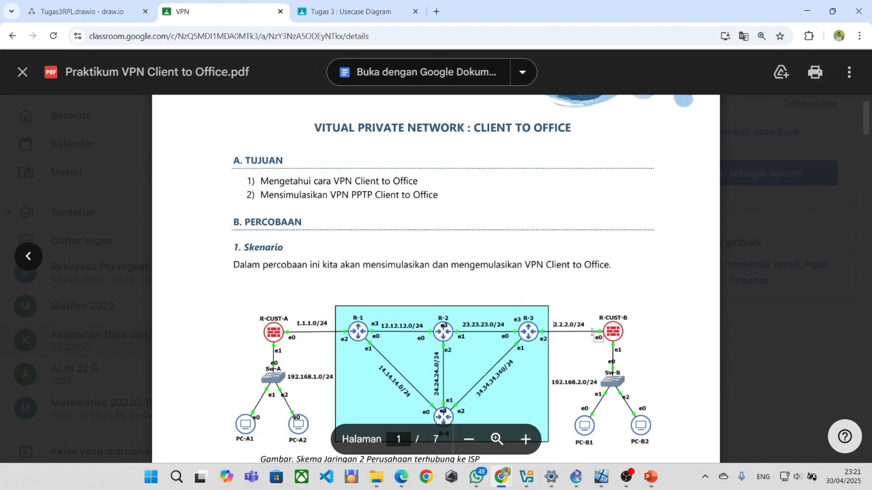
scroll(556, 328, "down", 2)
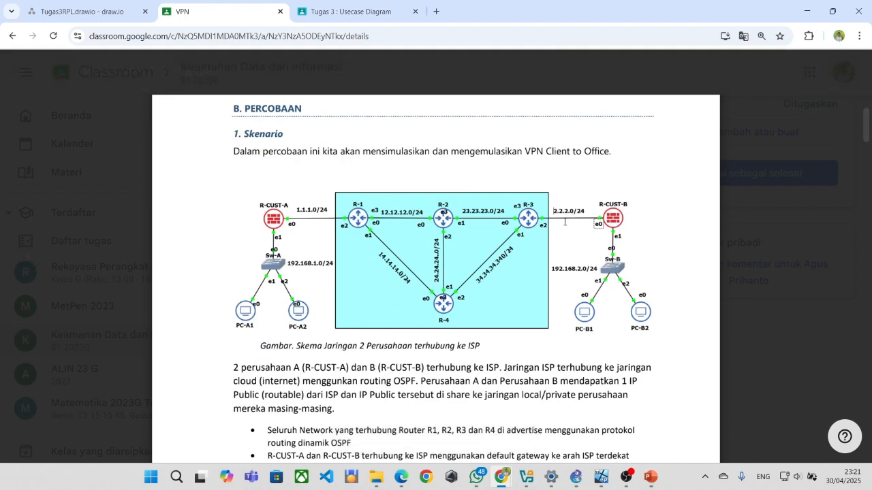
scroll(391, 194, "down", 10)
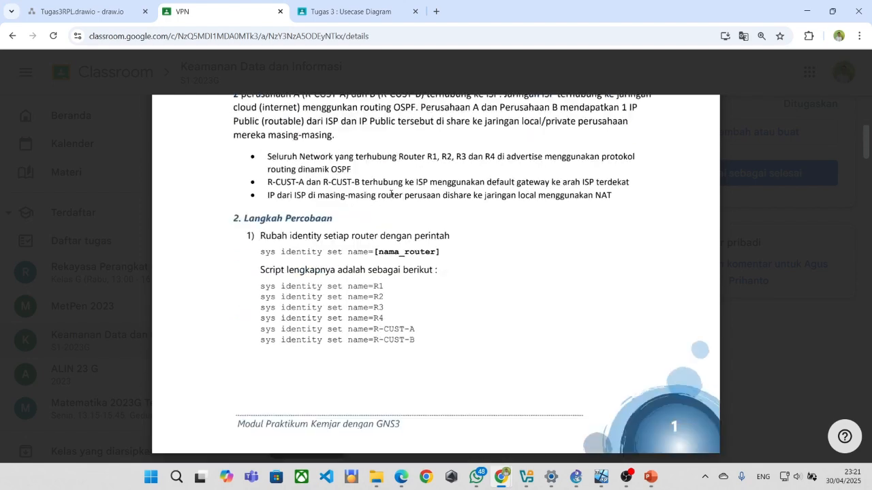
scroll(385, 205, "down", 3)
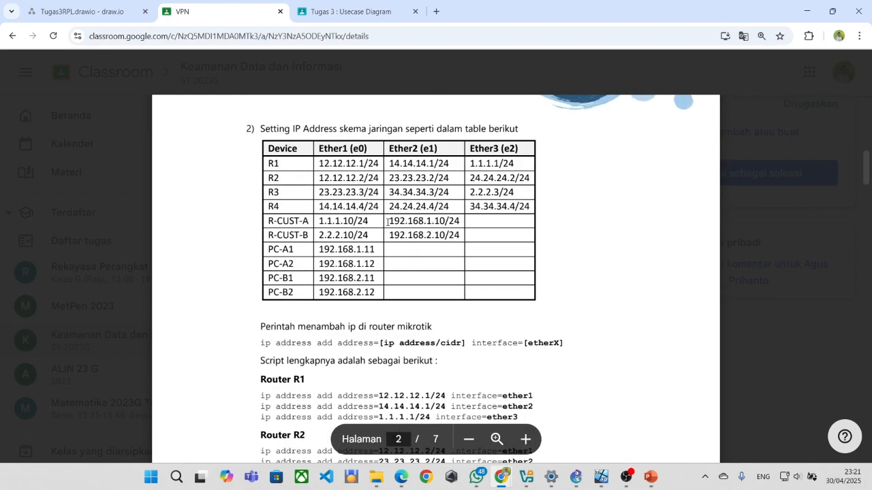
scroll(385, 223, "up", 2)
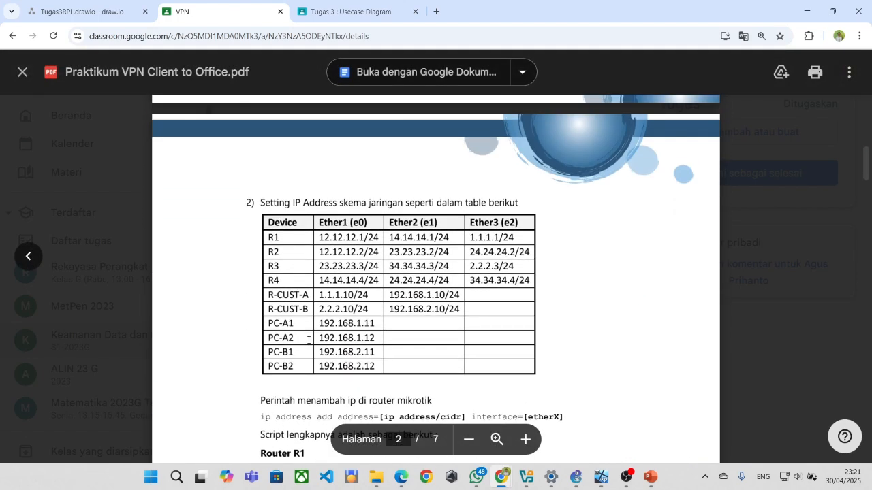
scroll(309, 327, "up", 1)
scroll(314, 304, "down", 5)
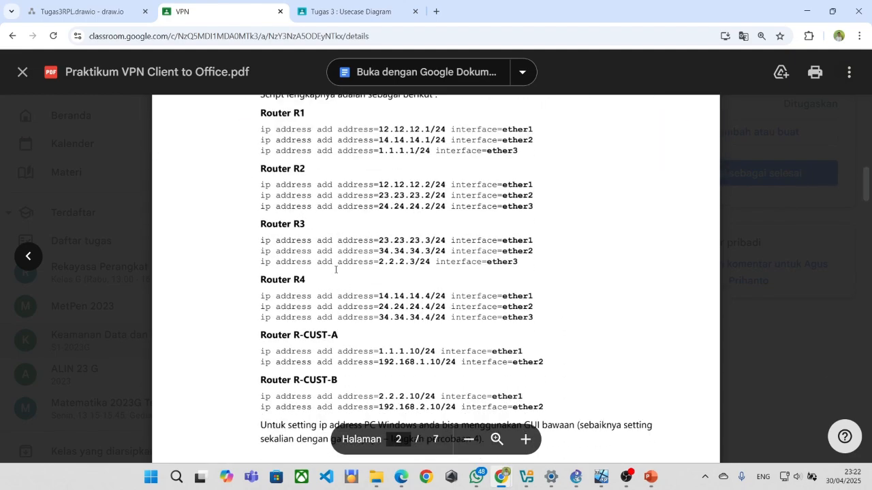
key("alt+Tab")
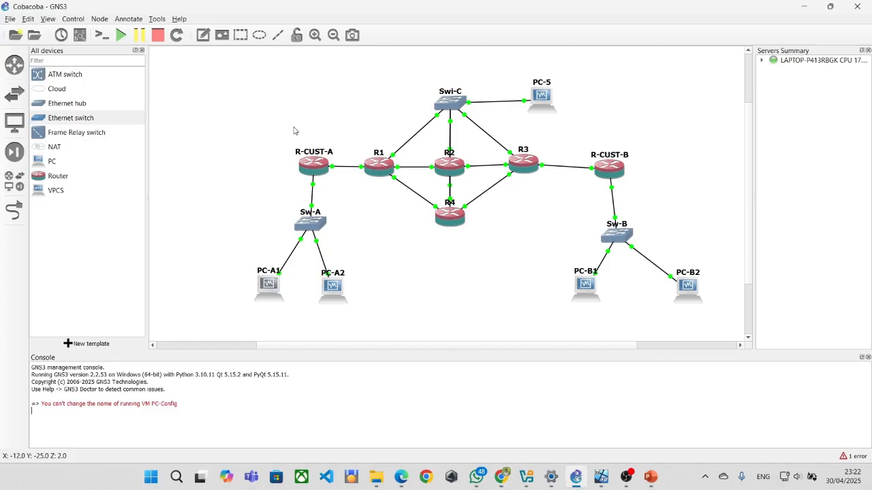
Nudge R-CUST-A slightly down-left and check that PC-5, PC-A1, PC-B1, PC-A2 and PC-B2 are running.
left_click_drag(305, 168, 303, 173)
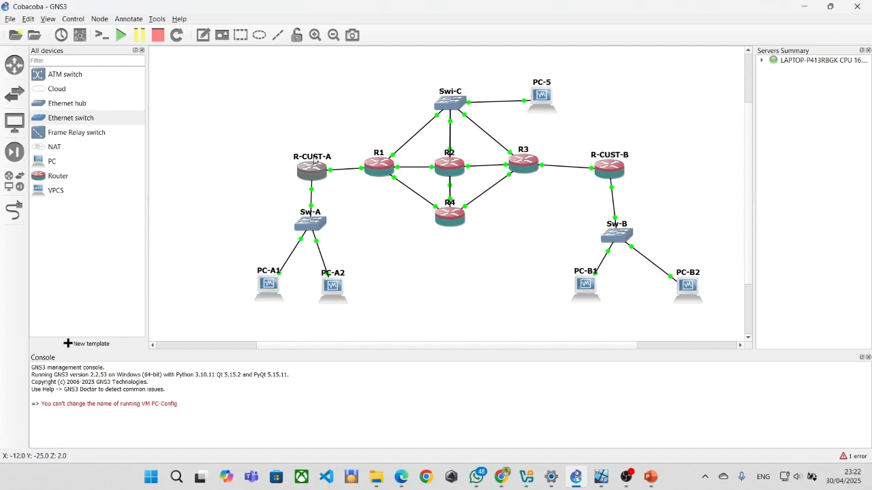
mouse_move(313, 173)
mouse_move(609, 177)
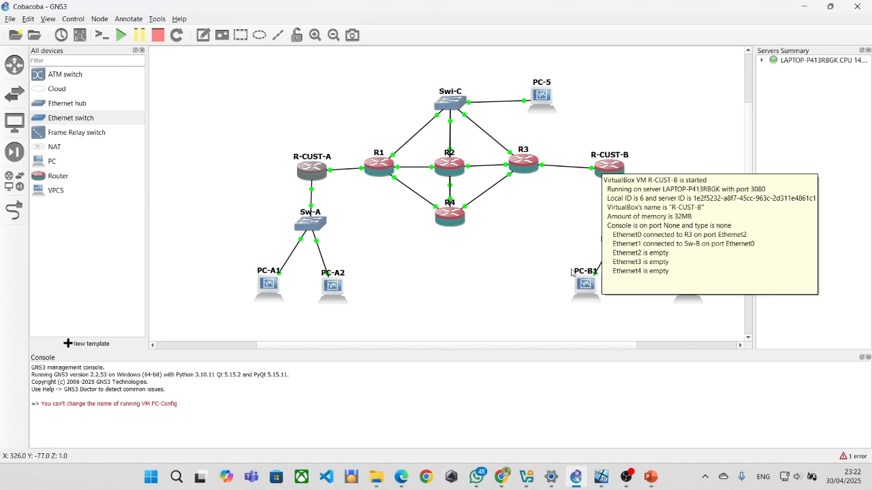
mouse_move(579, 290)
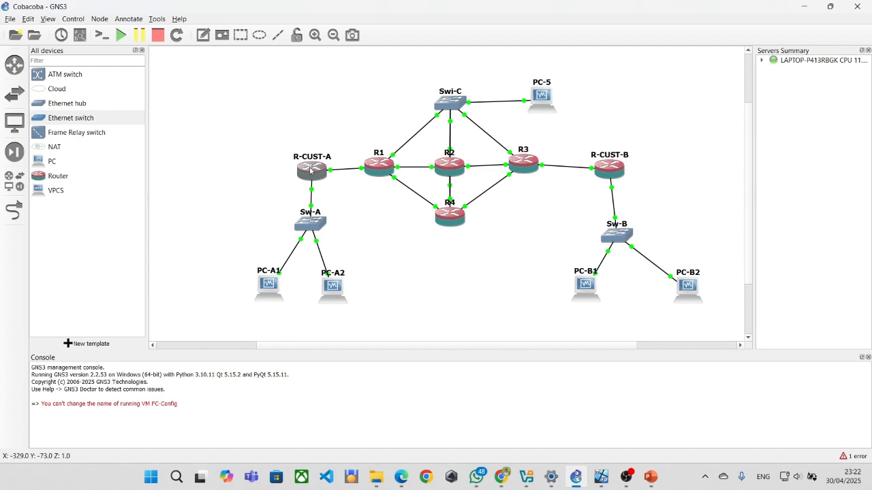
mouse_move(576, 480)
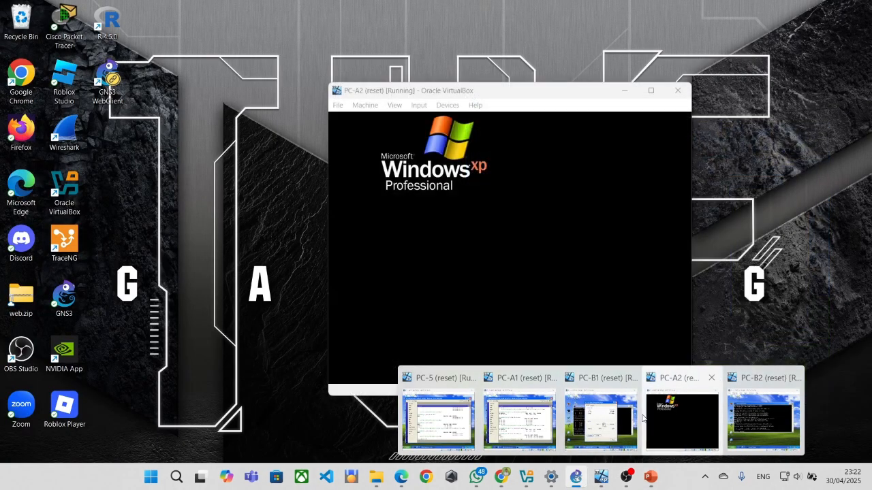
left_click(602, 418)
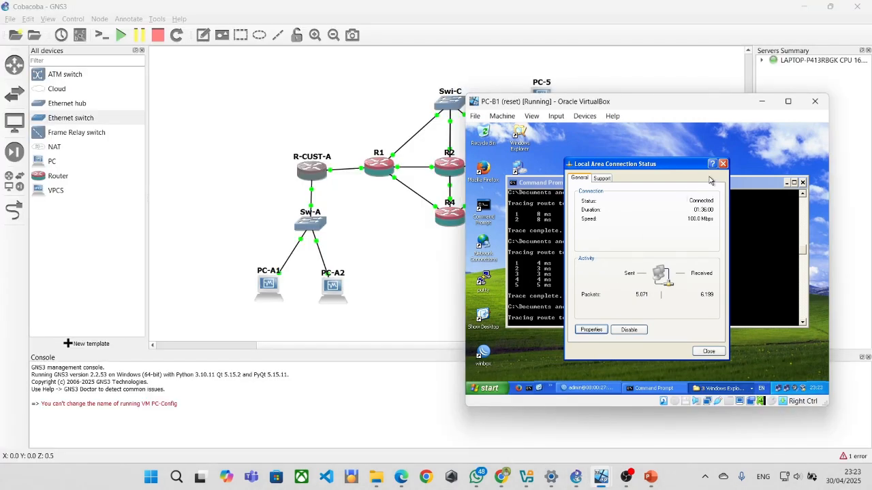
left_click(549, 267)
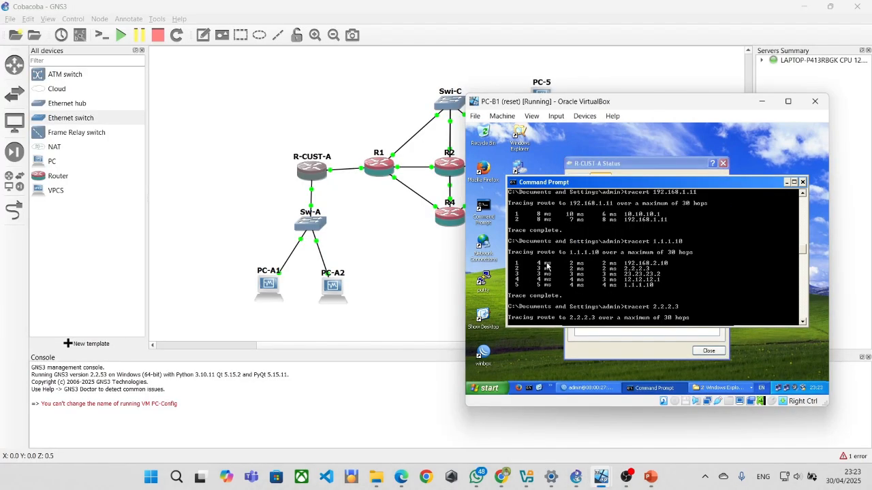
scroll(583, 278, "up", 3)
scroll(581, 277, "up", 3)
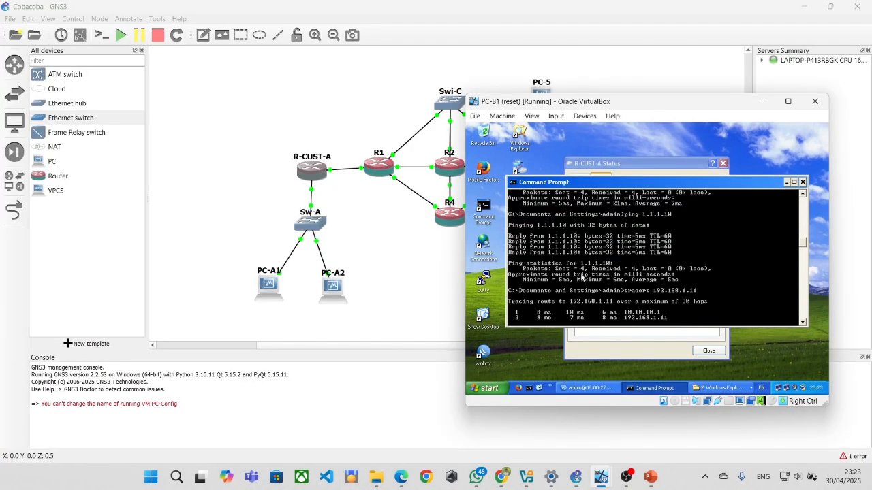
scroll(581, 277, "up", 3)
scroll(582, 277, "down", 6)
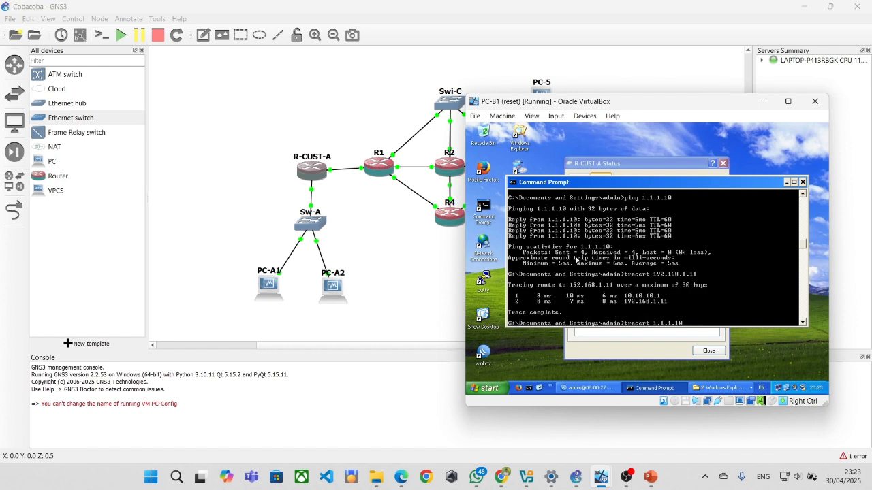
scroll(581, 271, "down", 2)
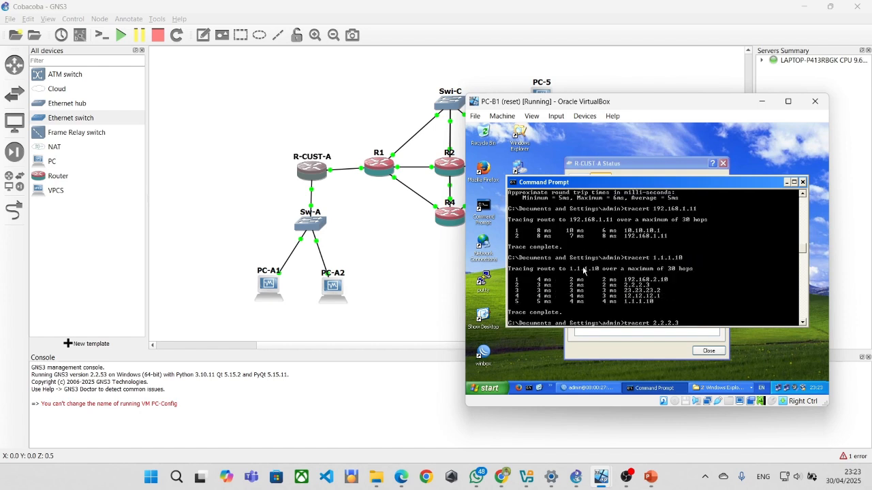
scroll(582, 271, "down", 1)
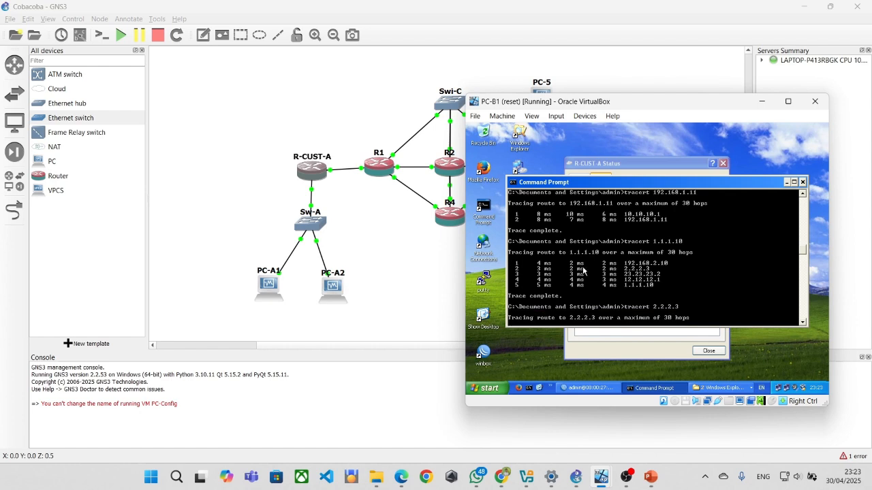
scroll(584, 269, "down", 5)
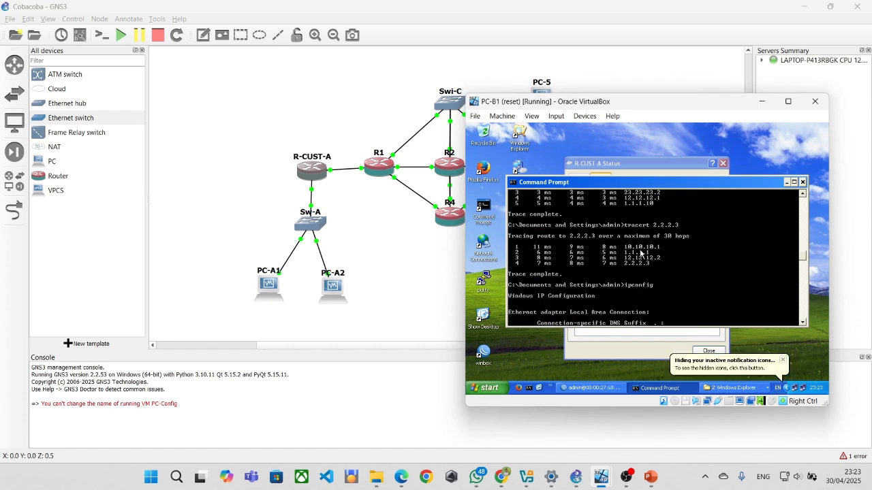
scroll(647, 254, "down", 1)
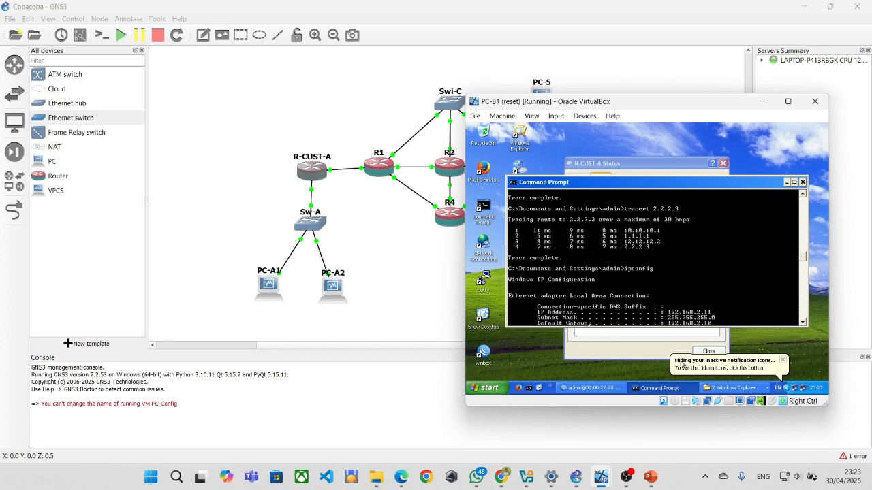
left_click(368, 244)
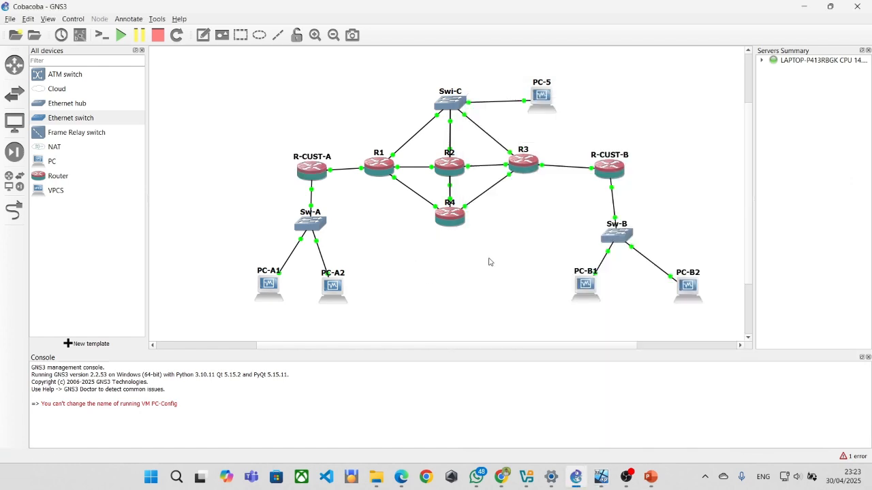